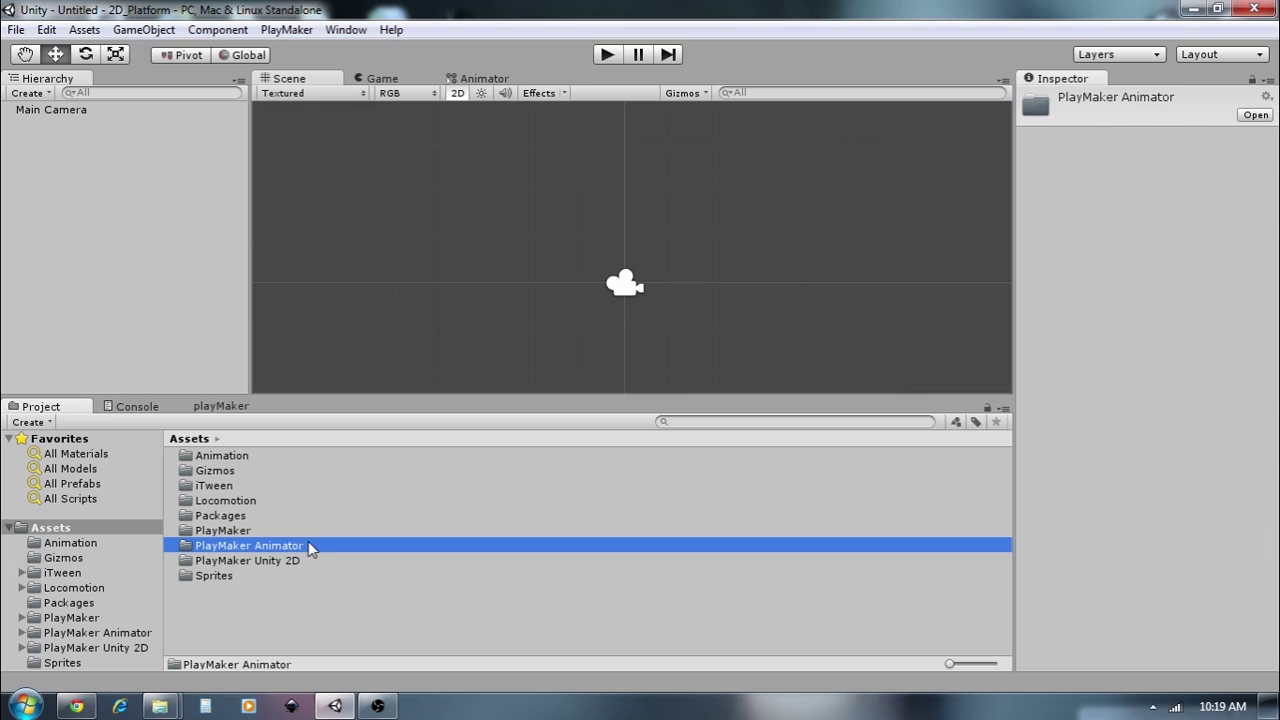
- Look through the project assets and select the 2D_Levels package in the Packages folder
{"action": "left_click", "coordinate": [276, 562]}
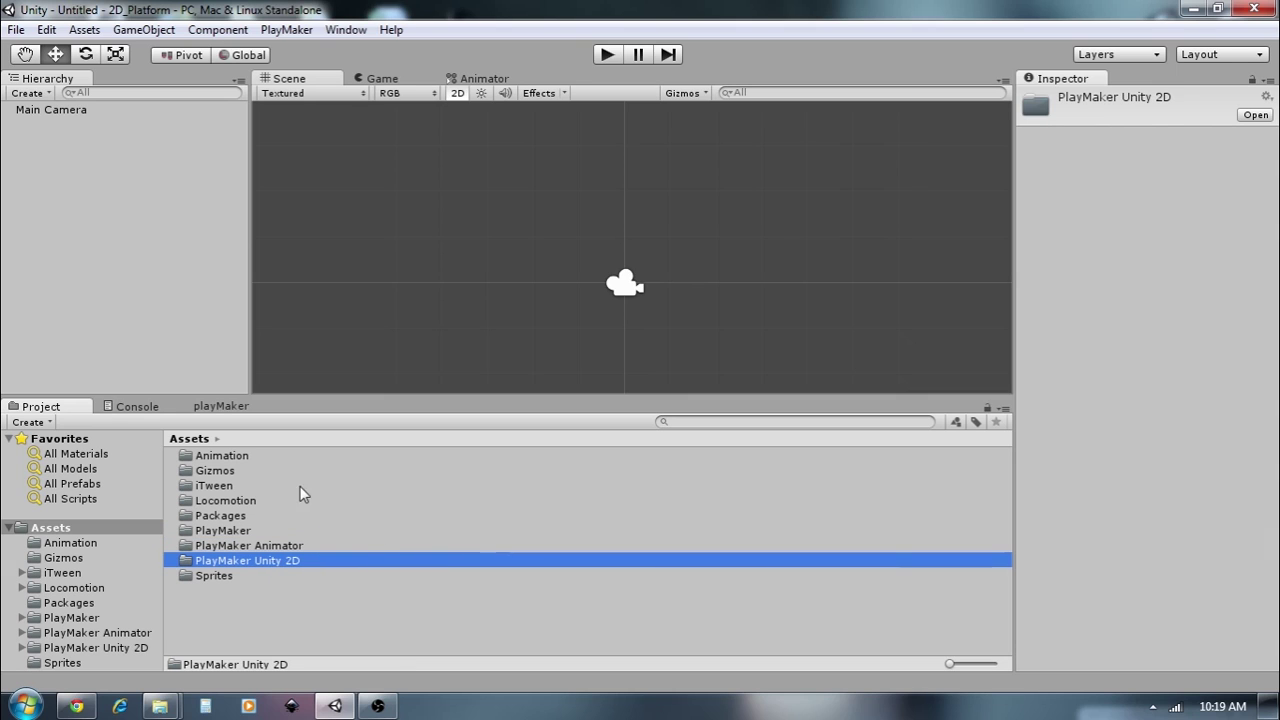
{"action": "double_click", "coordinate": [240, 517]}
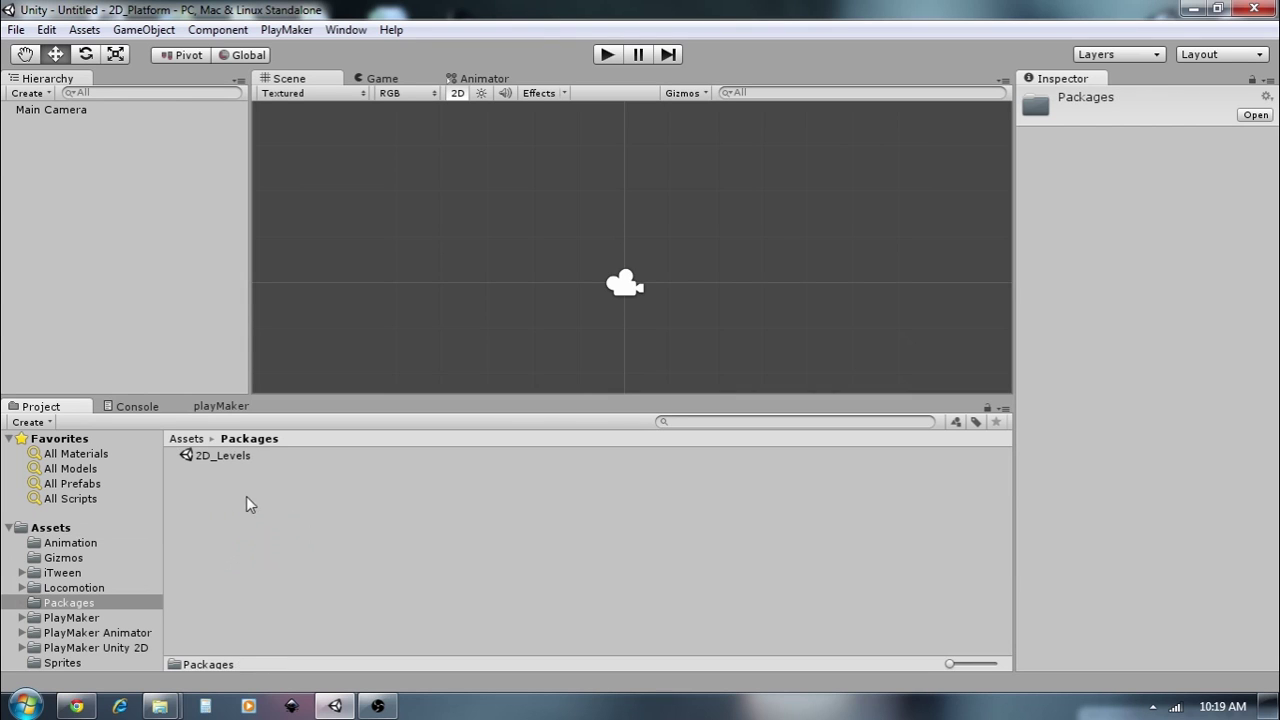
{"action": "left_click", "coordinate": [231, 456]}
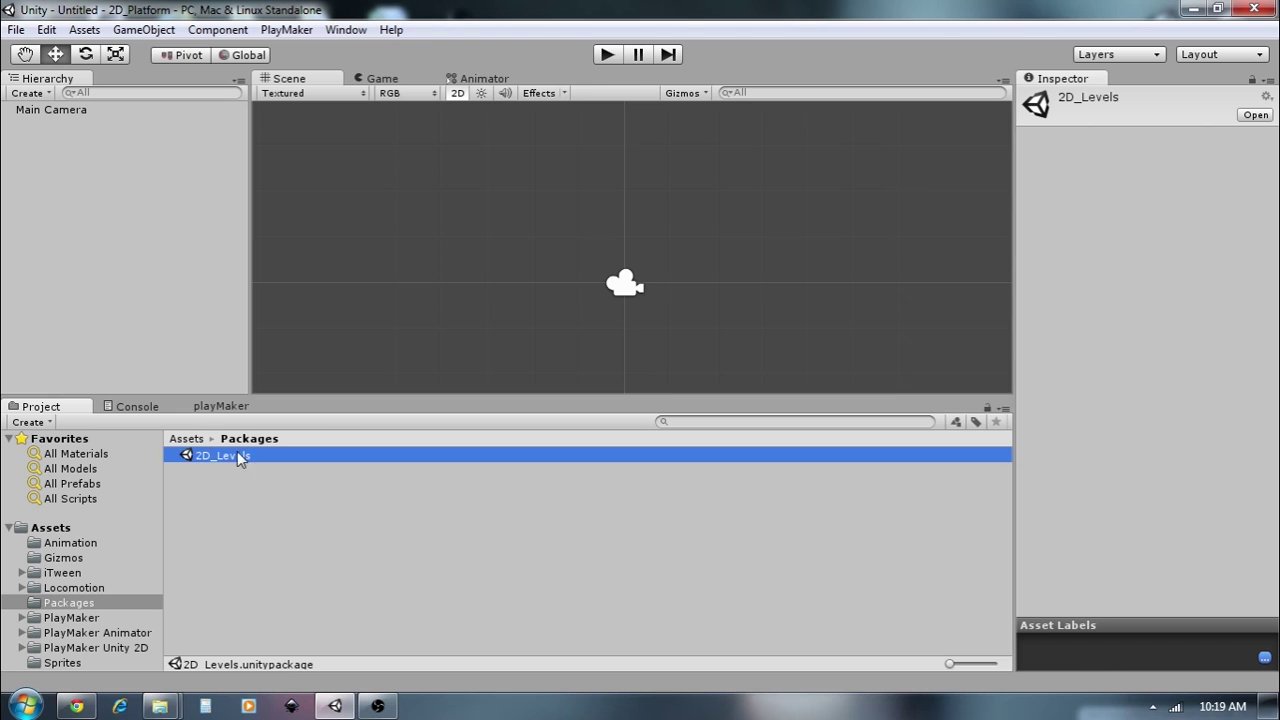
- Open the Sprites folder, expand the PilotBoy sprite sheet and select the sprite inside it
{"action": "left_click", "coordinate": [45, 527]}
{"action": "double_click", "coordinate": [193, 572]}
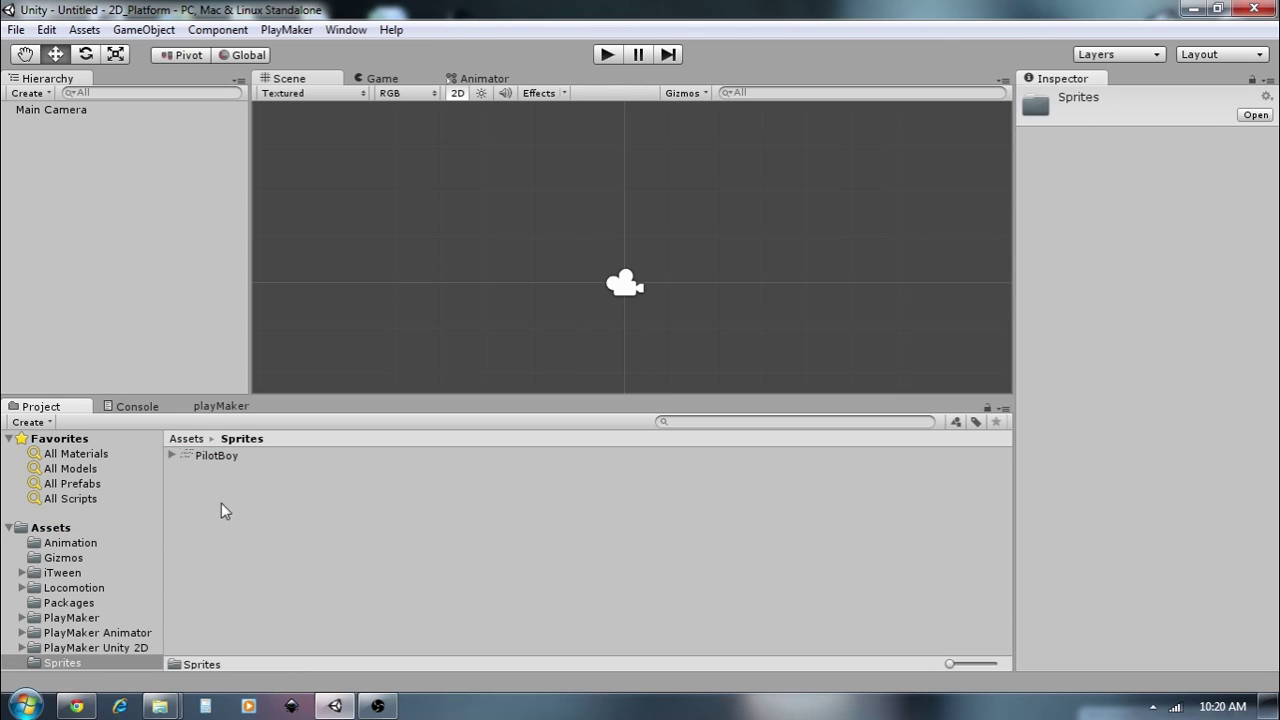
{"action": "left_click", "coordinate": [208, 458]}
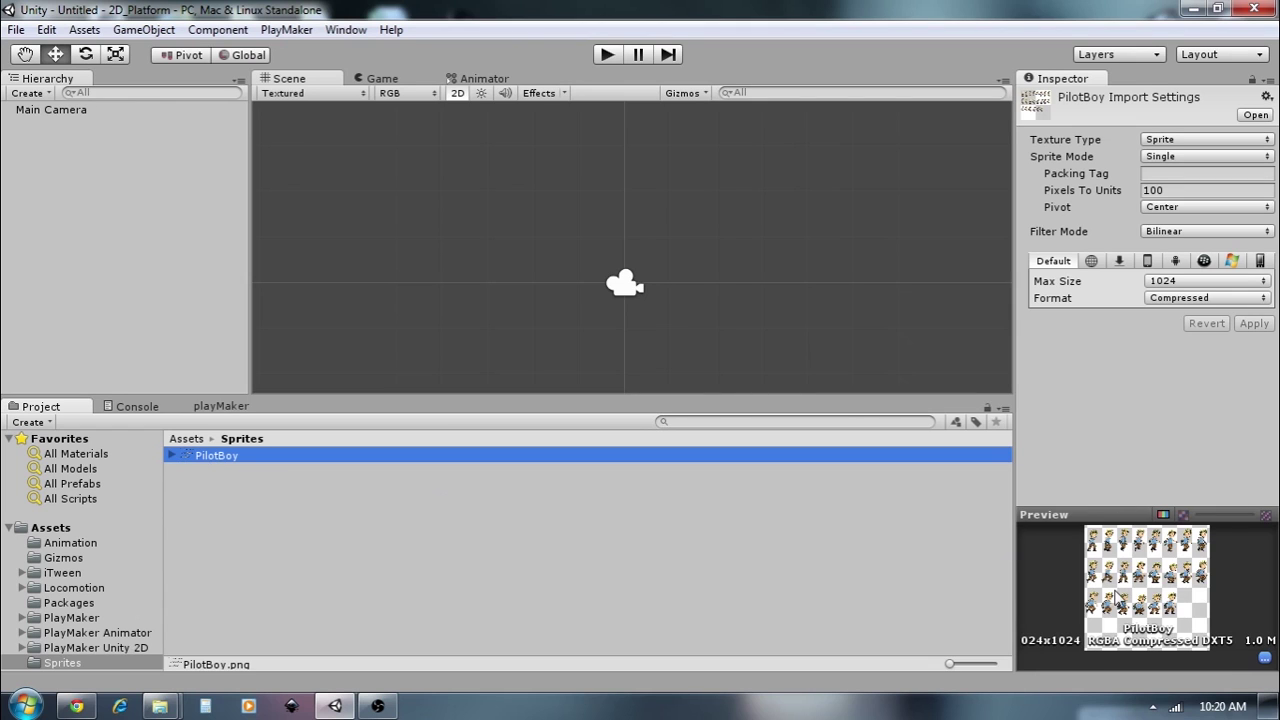
{"action": "left_click", "coordinate": [160, 456]}
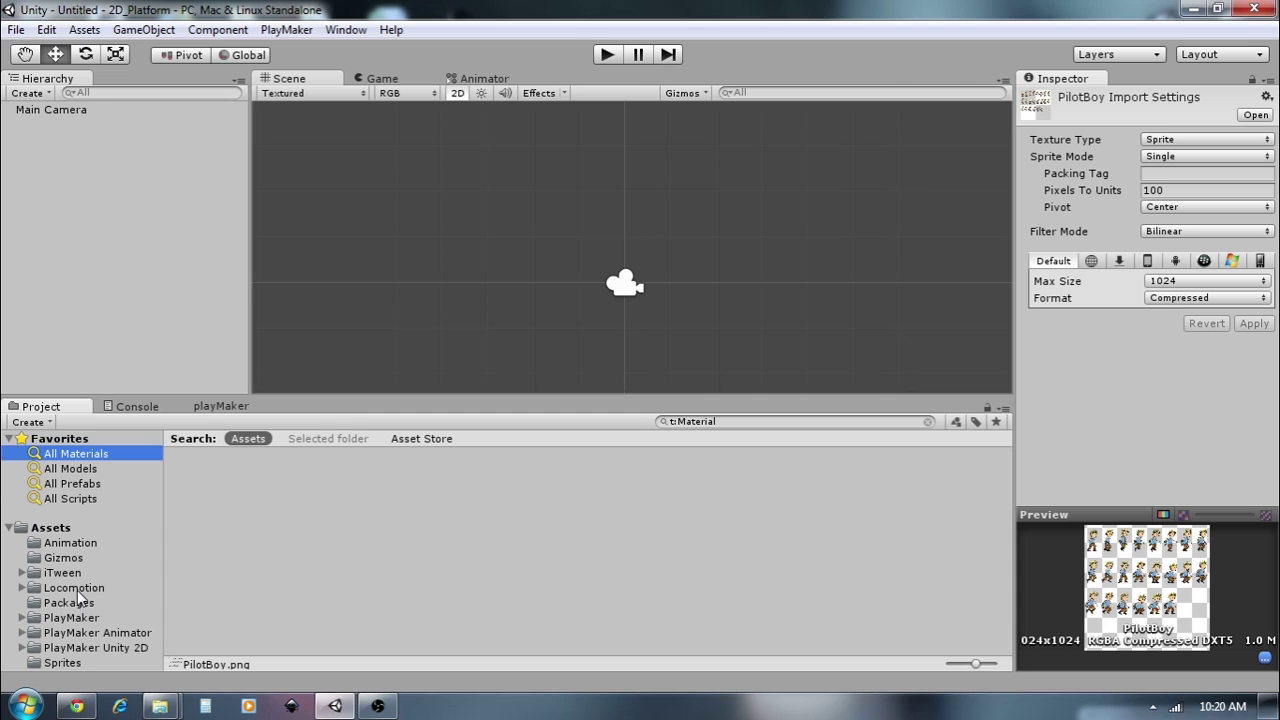
{"action": "left_click", "coordinate": [71, 656]}
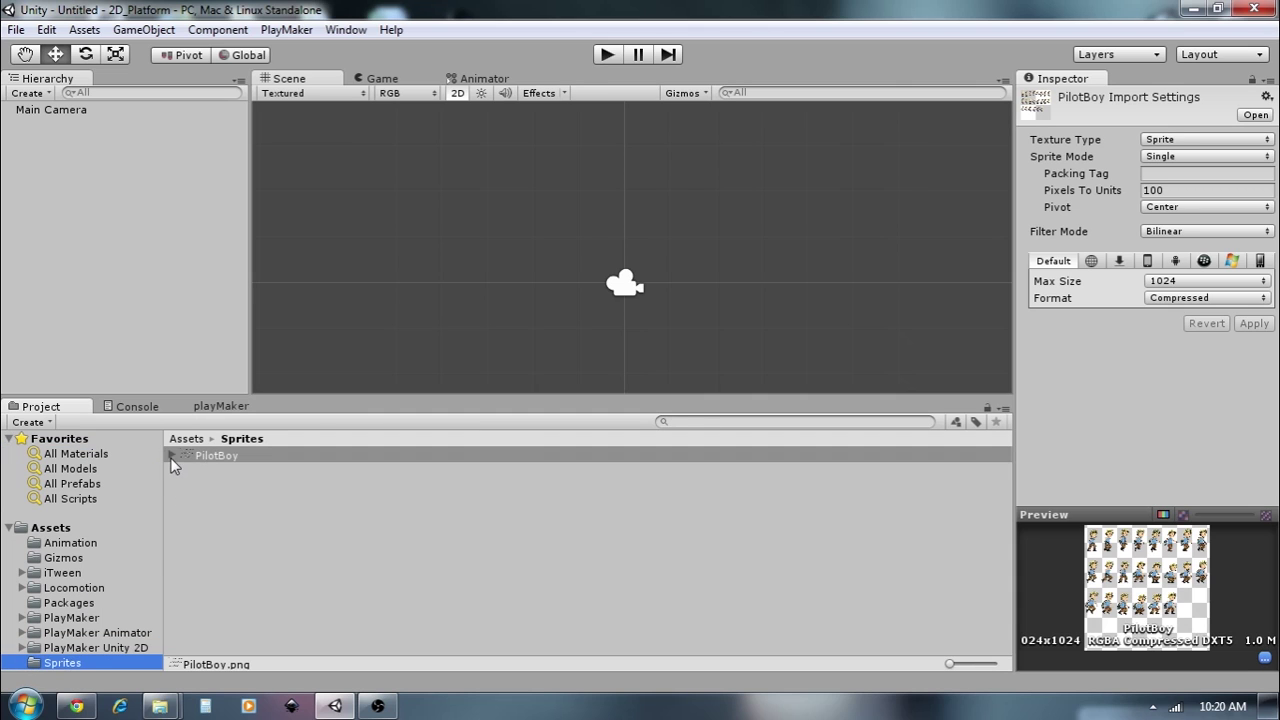
{"action": "left_click", "coordinate": [171, 456]}
{"action": "left_click", "coordinate": [226, 470]}
- View the PilotBoy sprite in an enlarged preview window, then close that window
{"action": "left_click", "coordinate": [1150, 580]}
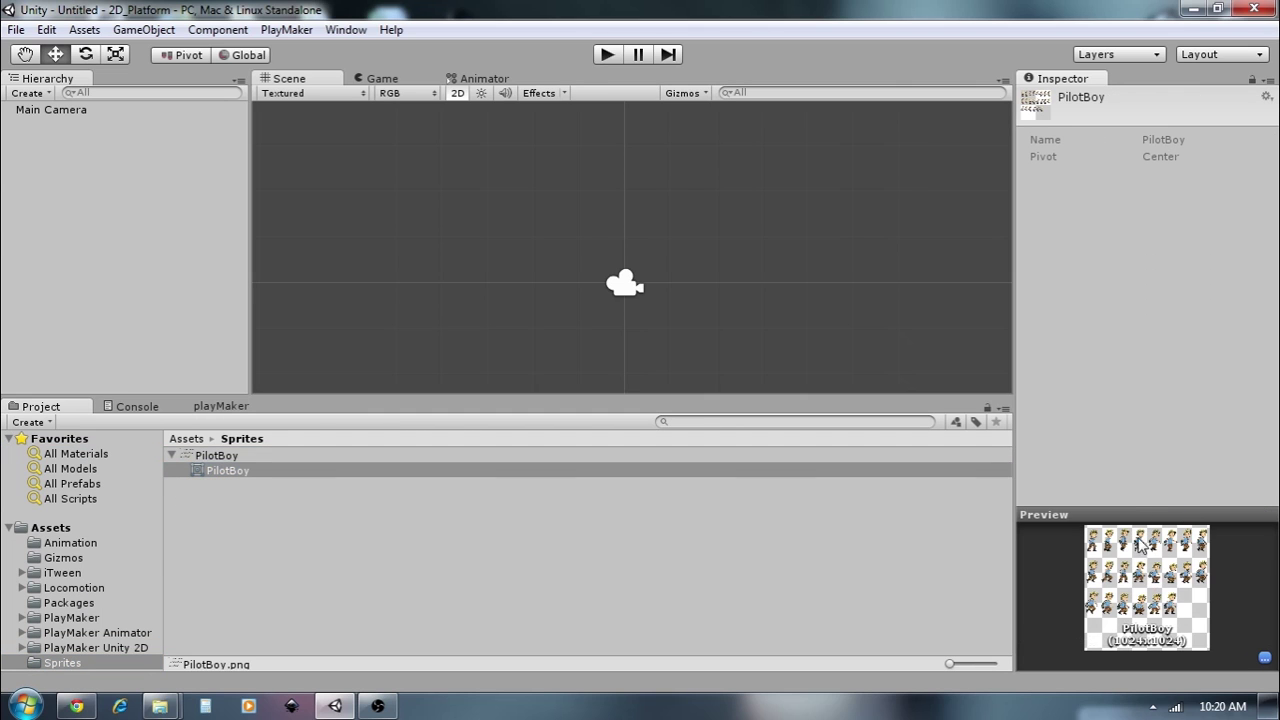
{"action": "left_click", "coordinate": [1091, 515]}
{"action": "left_click", "coordinate": [1094, 663]}
{"action": "right_click", "coordinate": [1075, 515]}
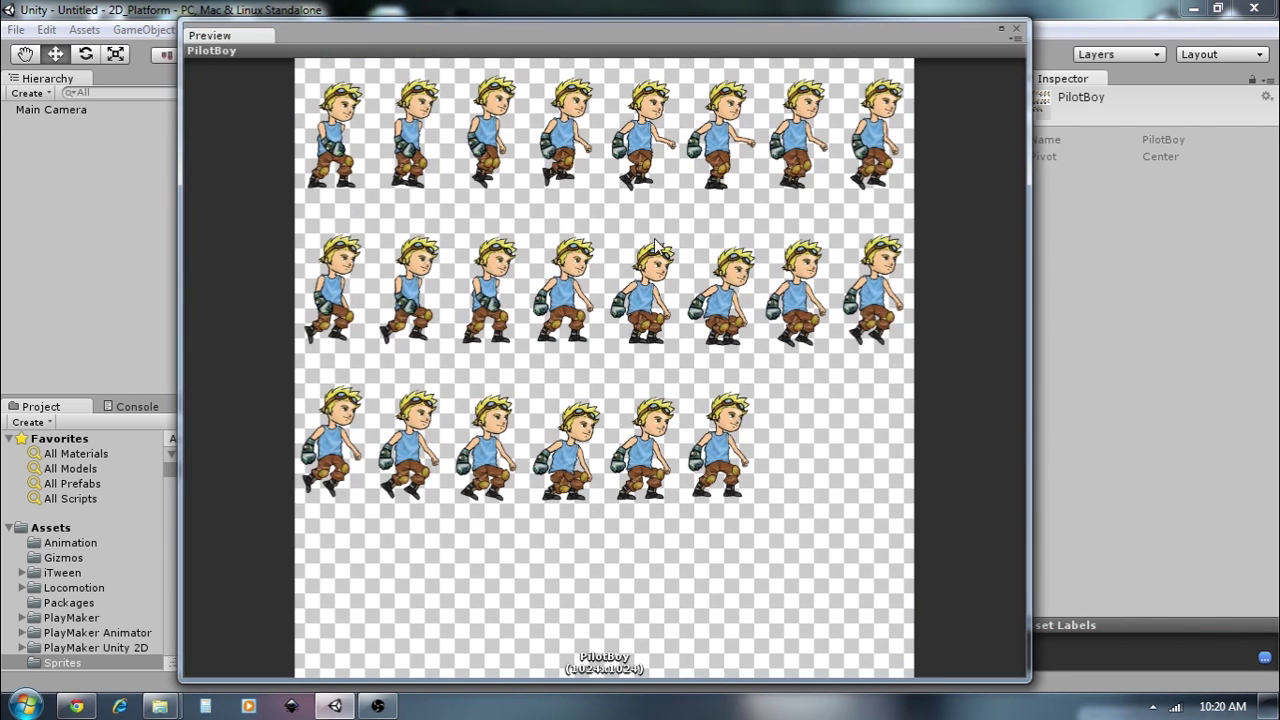
{"action": "left_click", "coordinate": [1016, 29]}
- Set the PilotBoy texture's sprite mode to Multiple and its format to Truecolor, and apply the import settings
{"action": "left_click", "coordinate": [221, 457]}
{"action": "left_click", "coordinate": [172, 456]}
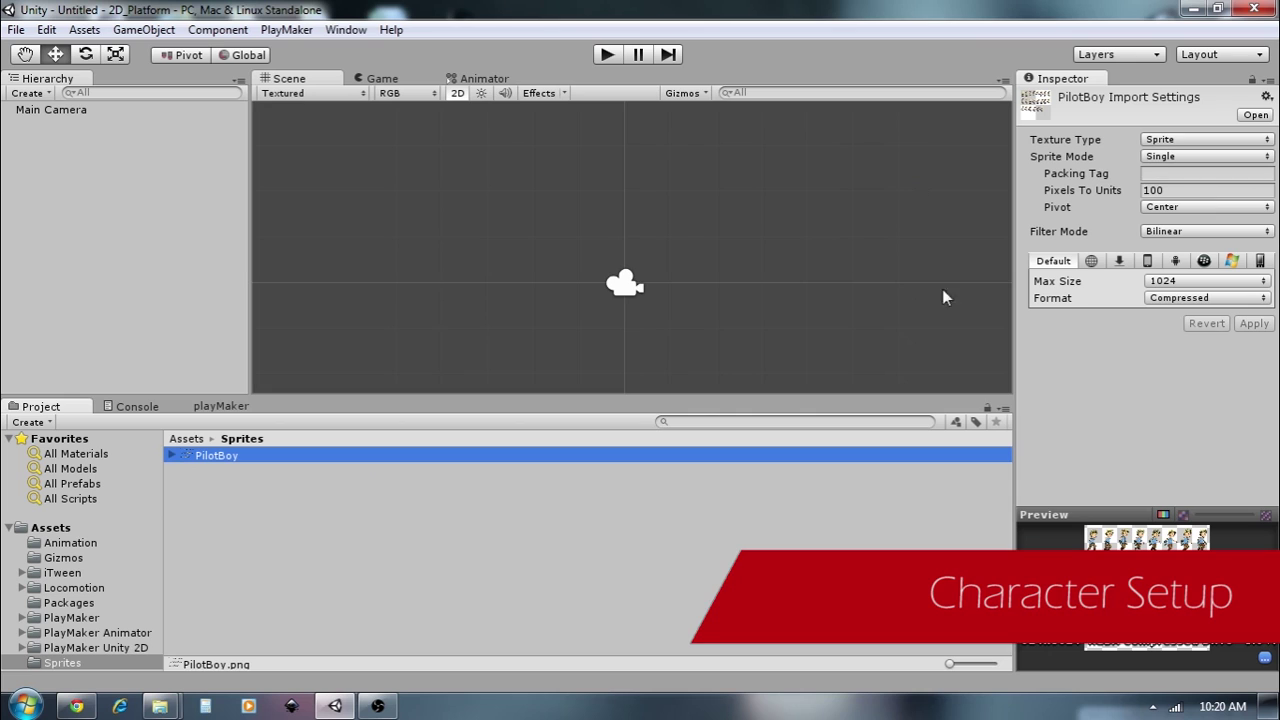
{"action": "left_click", "coordinate": [1179, 153]}
{"action": "left_click", "coordinate": [1198, 196]}
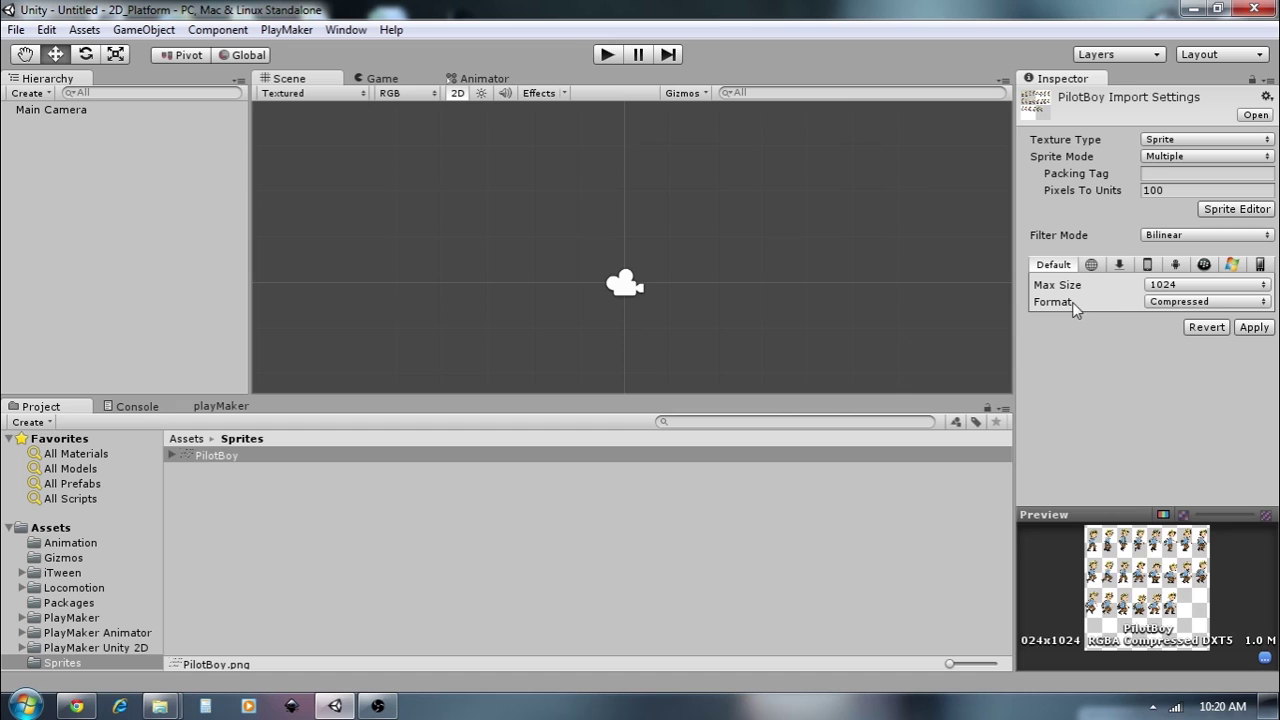
{"action": "left_click", "coordinate": [1168, 303]}
{"action": "left_click", "coordinate": [1187, 366]}
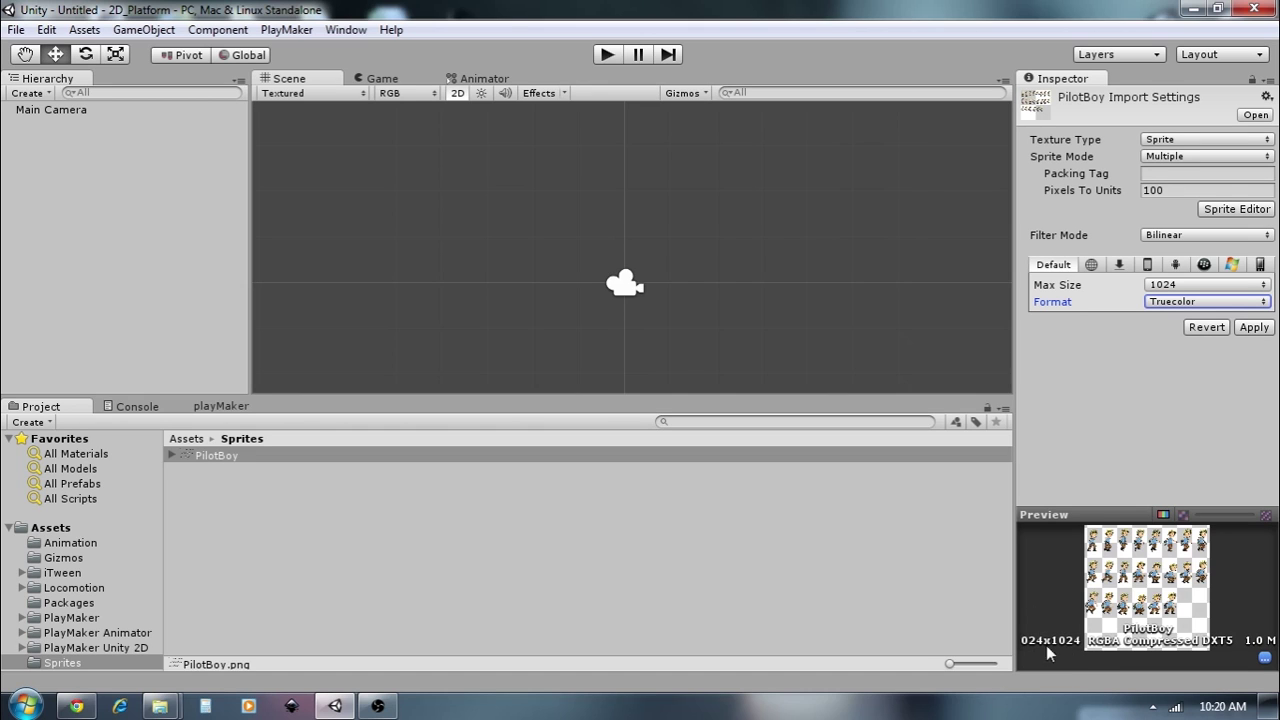
{"action": "left_click", "coordinate": [1264, 333]}
- Open the PilotBoy sheet in the Sprite Editor and set the slice type to Grid
{"action": "left_click", "coordinate": [1233, 212]}
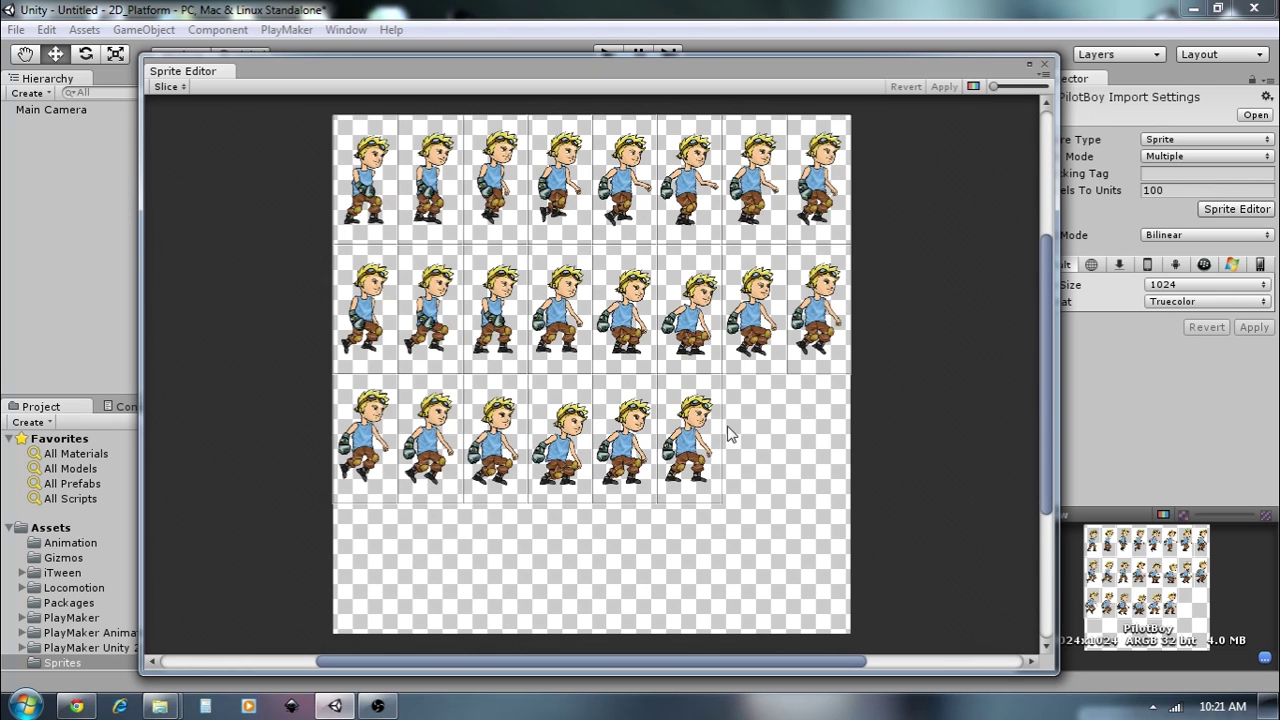
{"action": "left_click", "coordinate": [168, 86]}
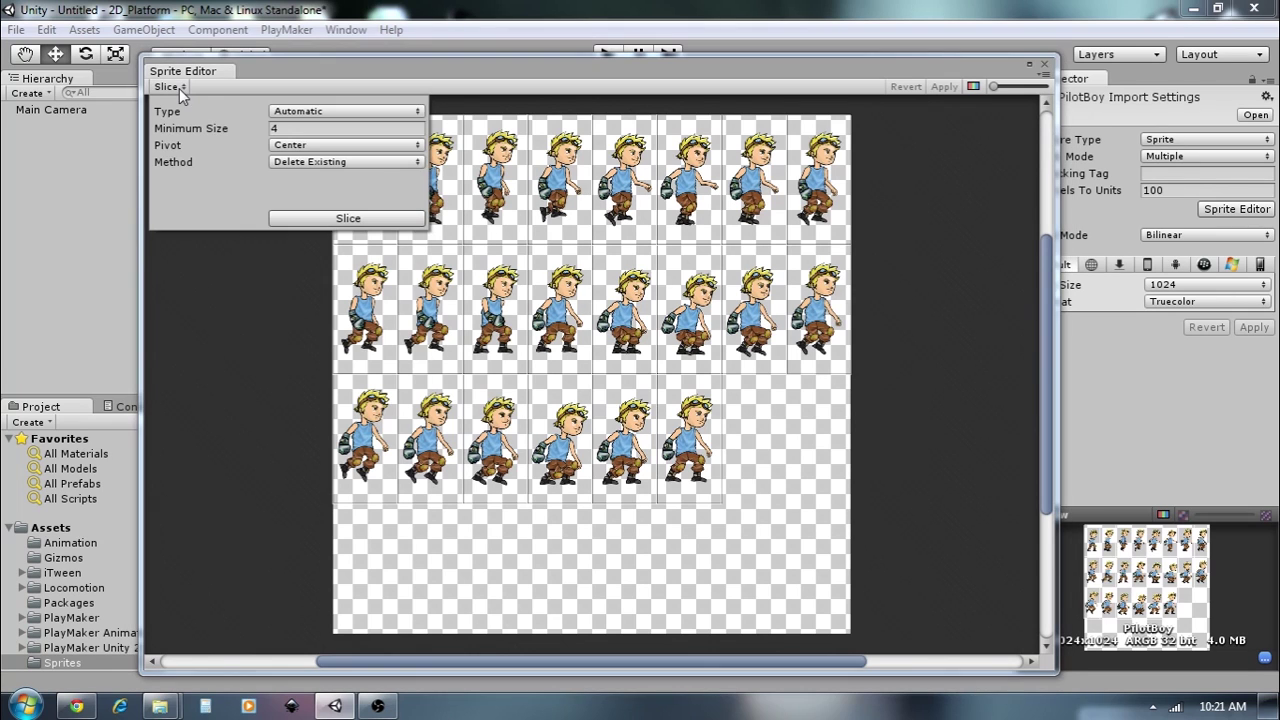
{"action": "left_click", "coordinate": [310, 112]}
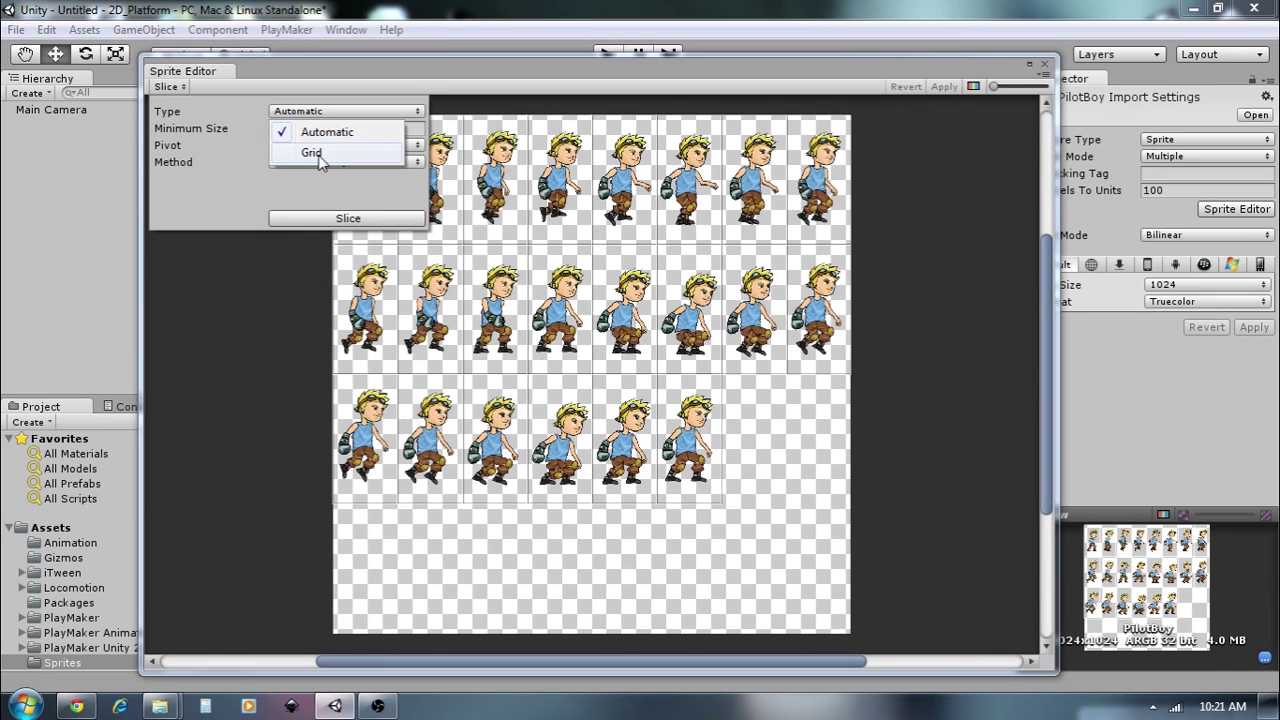
{"action": "left_click", "coordinate": [321, 155]}
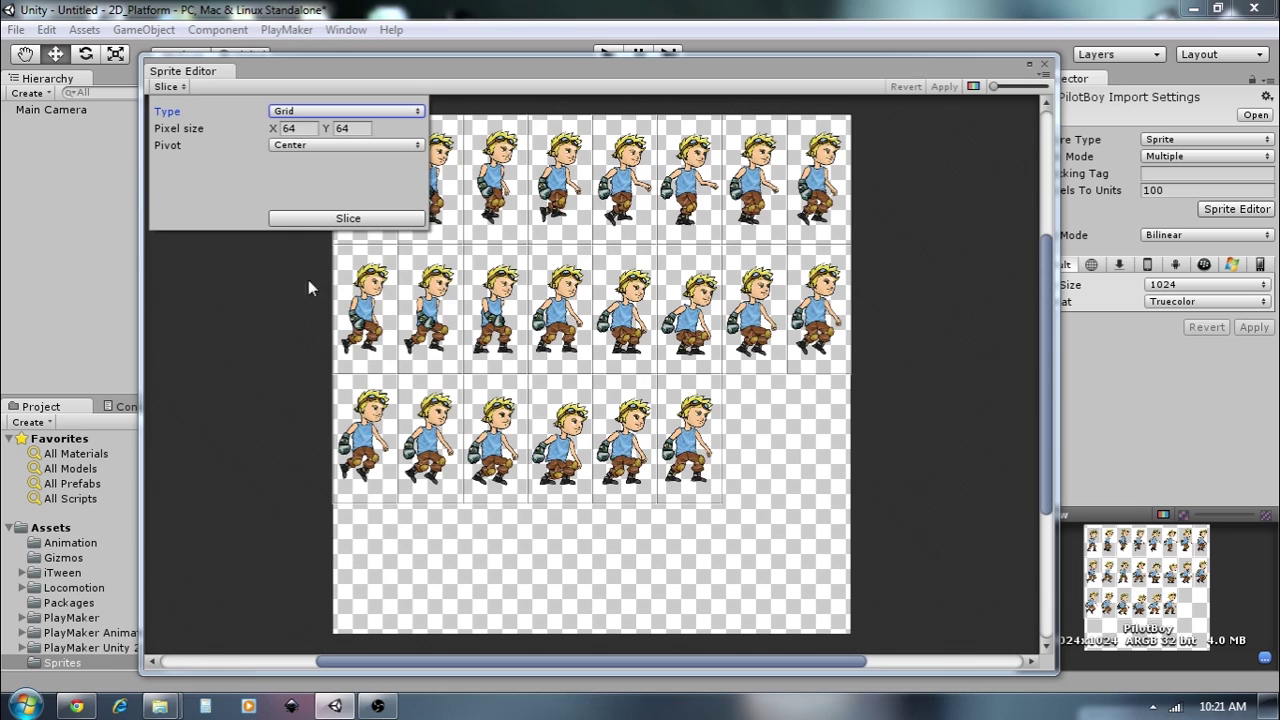
{"action": "left_click", "coordinate": [302, 113]}
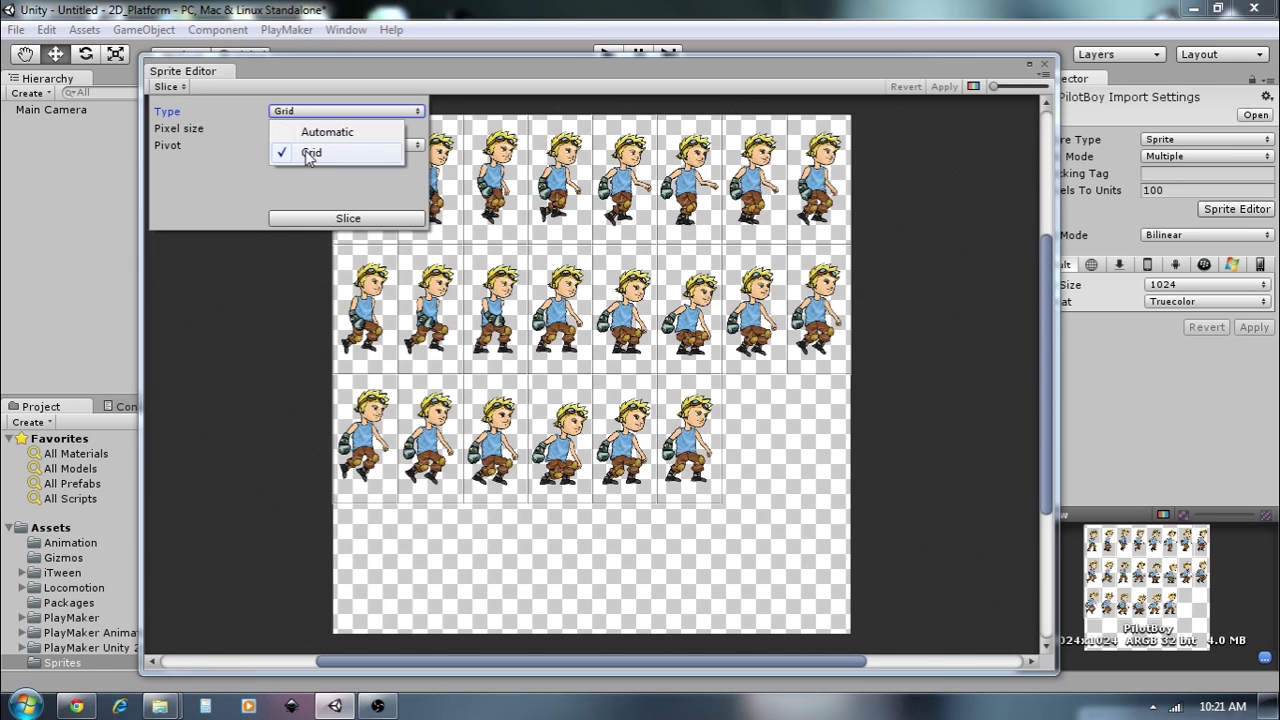
{"action": "left_click", "coordinate": [310, 155]}
- Slice the sheet into cells with a pixel size of X 128 and Y 256, using a Bottom pivot
{"action": "left_click", "coordinate": [309, 128]}
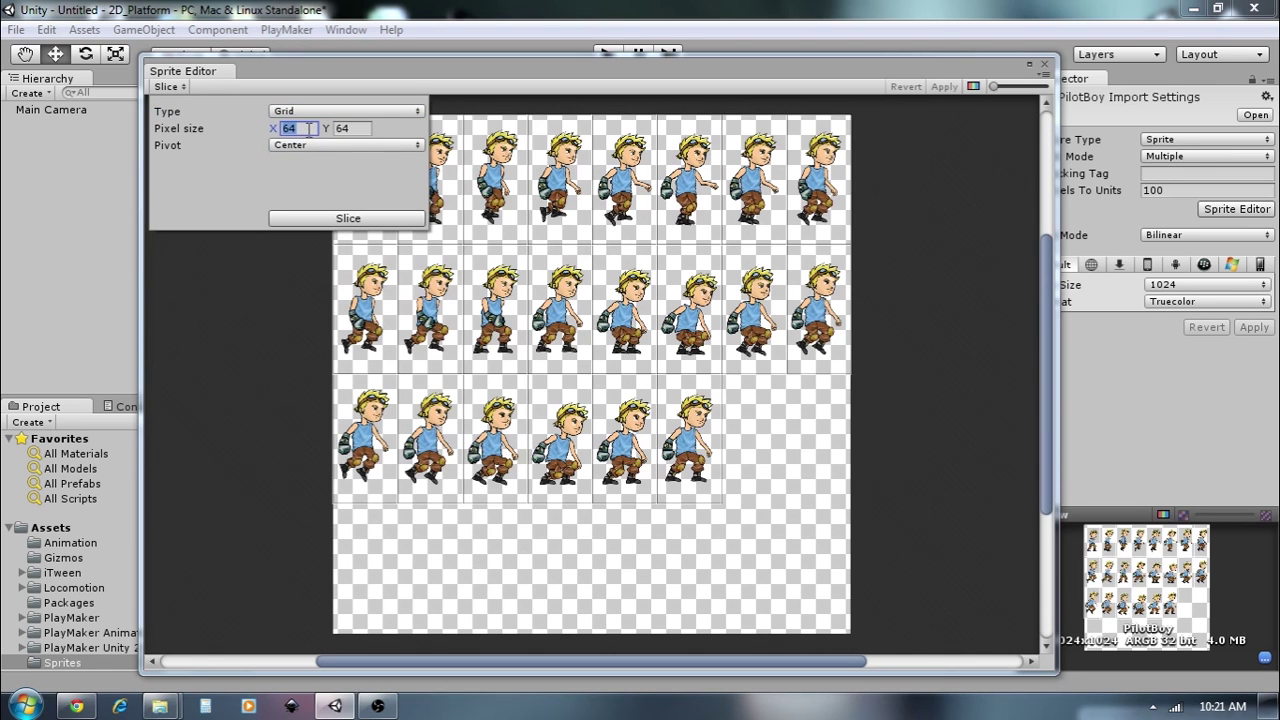
{"action": "type", "text": "128"}
{"action": "left_click", "coordinate": [350, 128]}
{"action": "left_click", "coordinate": [337, 147]}
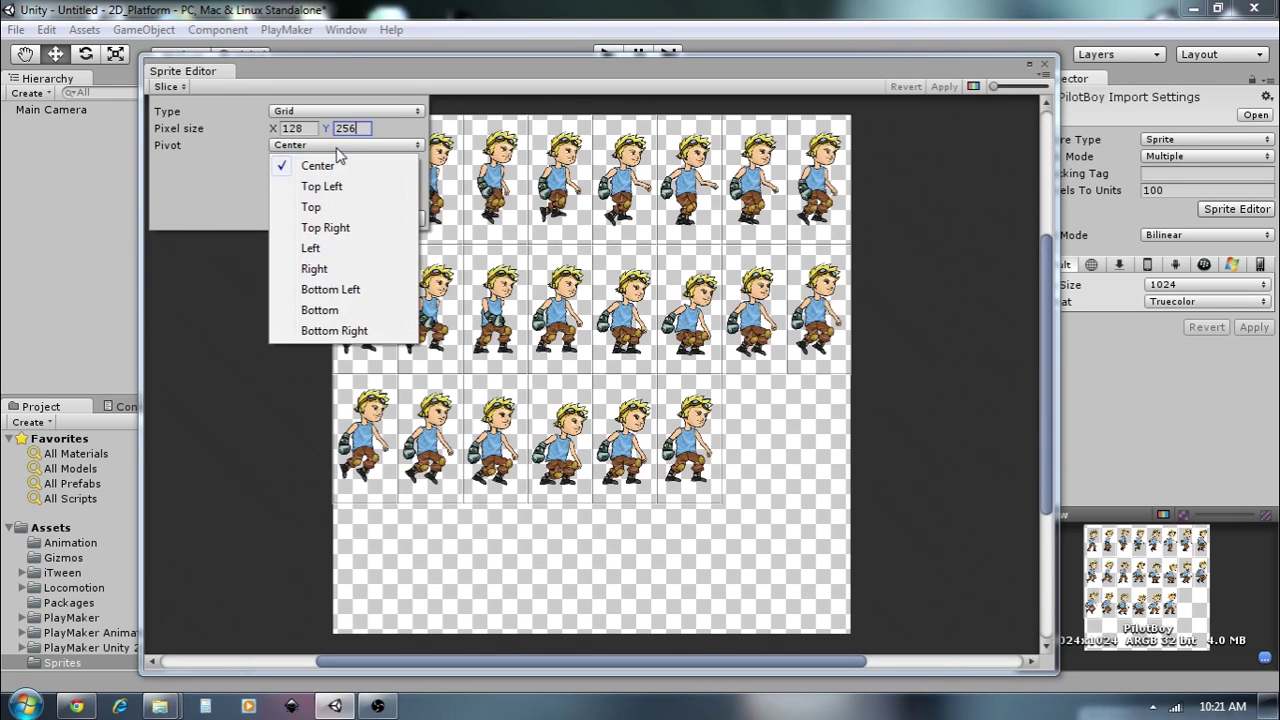
{"action": "left_click", "coordinate": [338, 310]}
{"action": "left_click", "coordinate": [342, 218]}
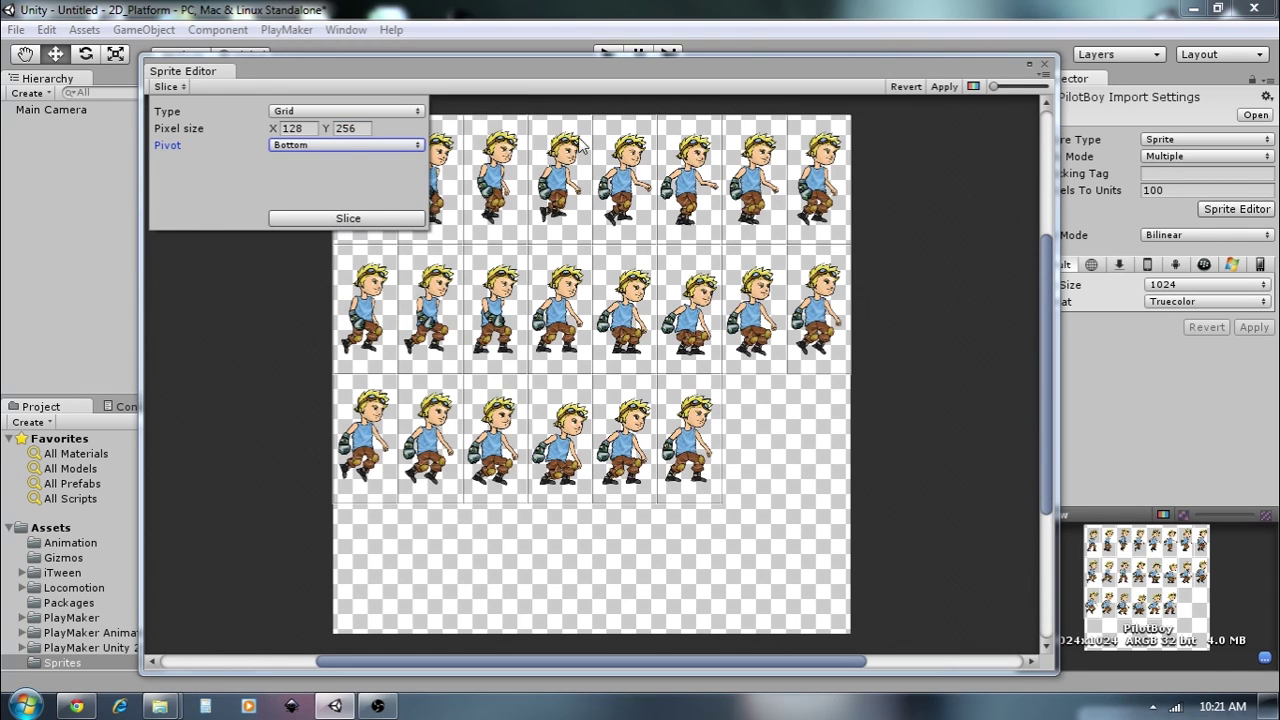
- Apply the slicing of the PilotBoy sheet and close the Sprite Editor
{"action": "left_click", "coordinate": [527, 78]}
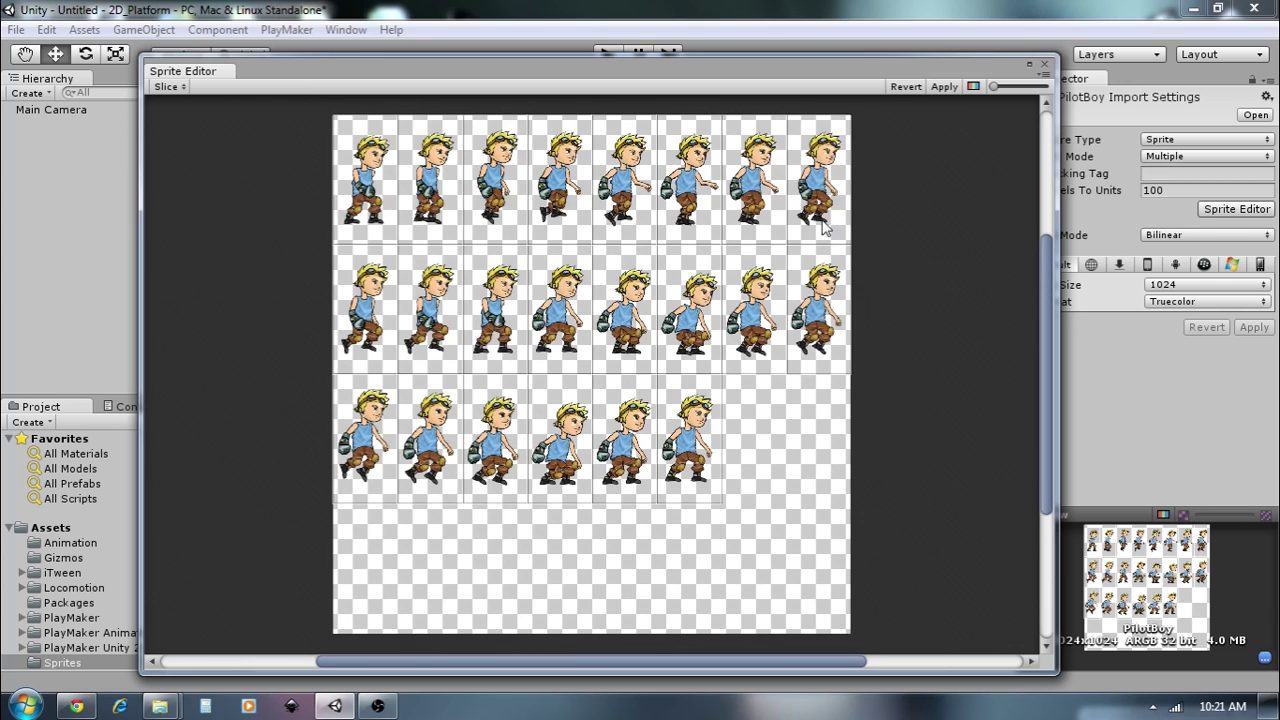
{"action": "left_click", "coordinate": [955, 89]}
{"action": "left_click", "coordinate": [1044, 66]}
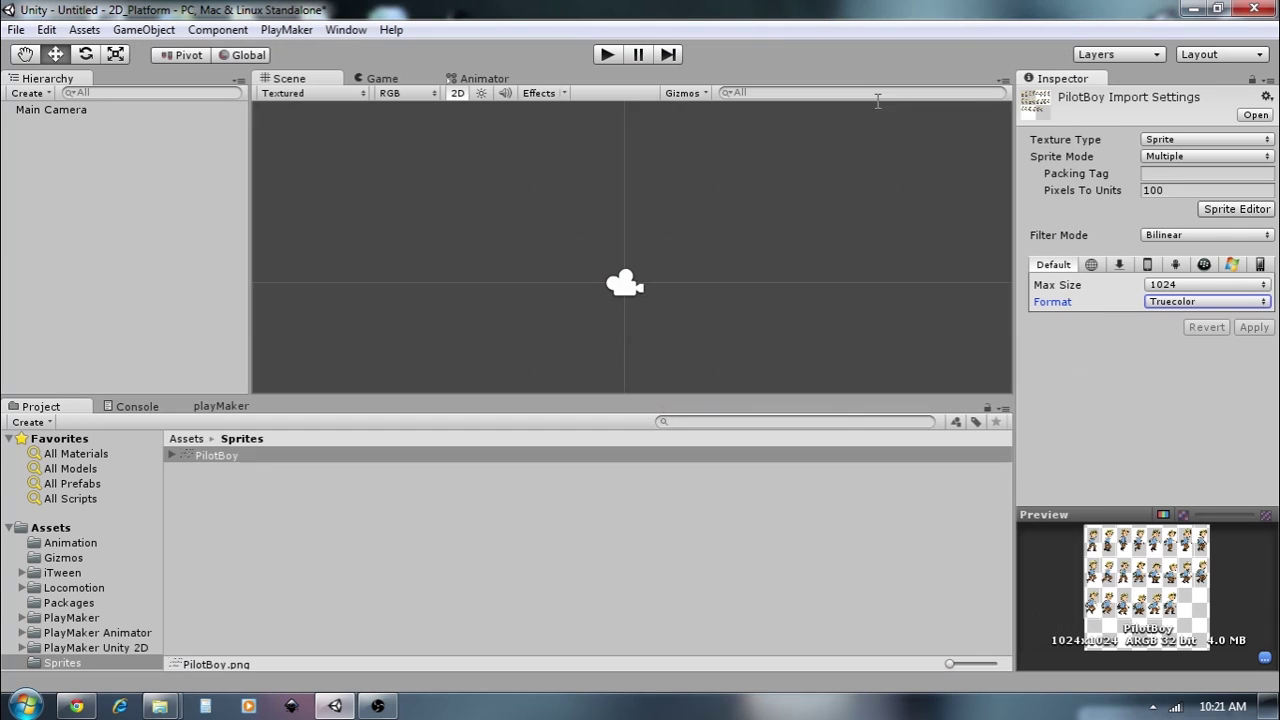
- Expand the PilotBoy sheet and preview its sliced frames one by one from PilotBoy_0 to PilotBoy_6
{"action": "left_click", "coordinate": [172, 455]}
{"action": "left_click", "coordinate": [259, 472]}
{"action": "left_click", "coordinate": [248, 487]}
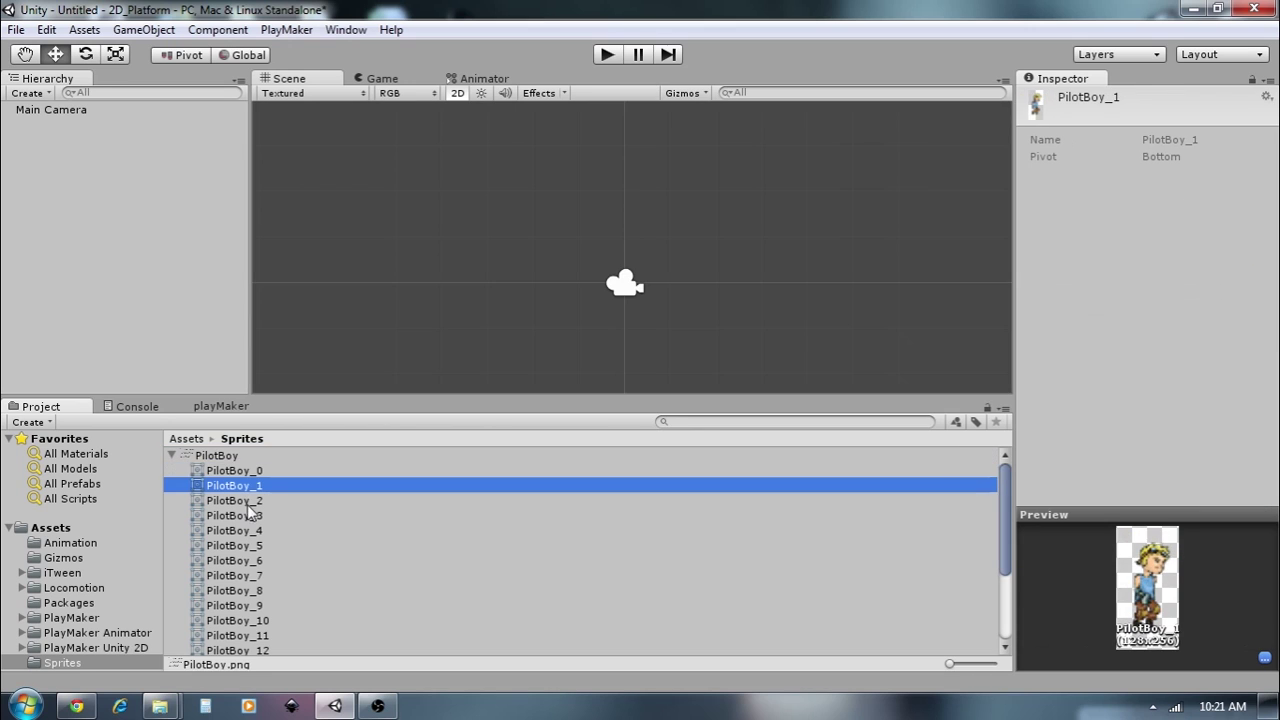
{"action": "left_click", "coordinate": [246, 472]}
{"action": "left_click", "coordinate": [248, 488]}
{"action": "left_click", "coordinate": [250, 502]}
{"action": "left_click", "coordinate": [247, 517]}
{"action": "left_click", "coordinate": [245, 526]}
{"action": "left_click", "coordinate": [247, 560]}
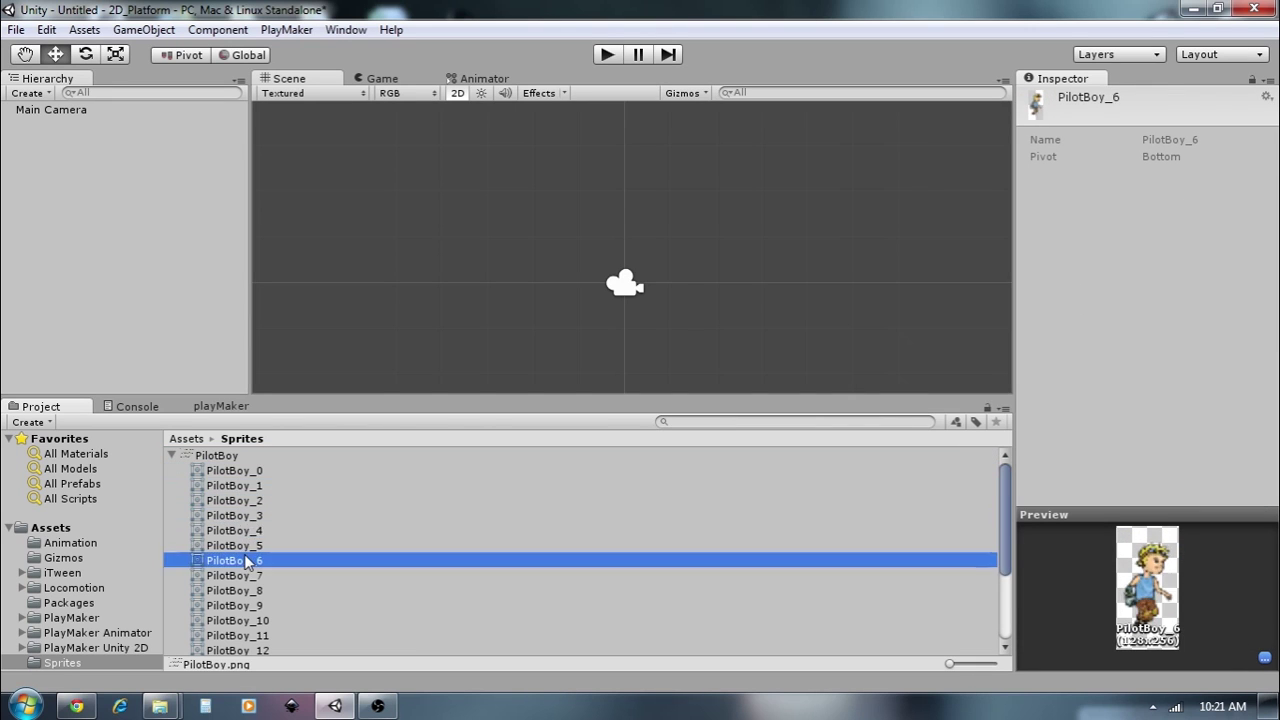
- Examine the PilotBoy_0 frame and compare it with frames PilotBoy_12, PilotBoy_11 and PilotBoy_10
{"action": "left_click", "coordinate": [246, 474]}
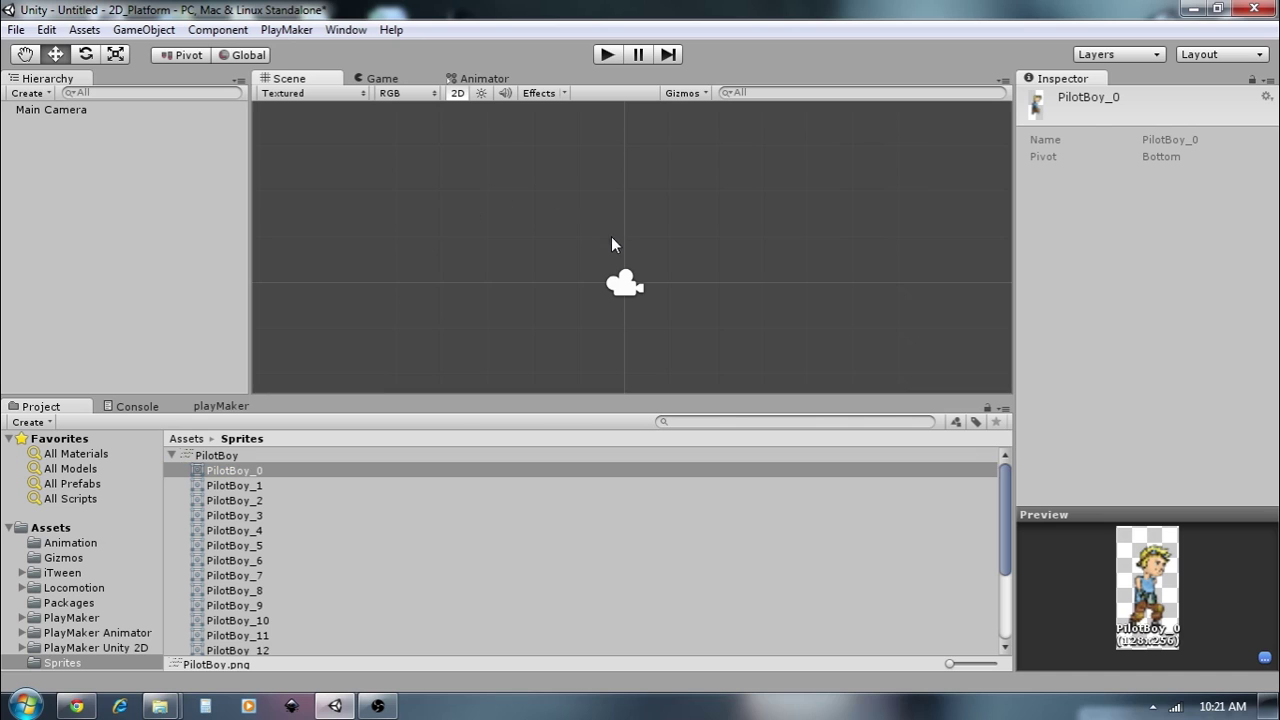
{"action": "left_click_drag", "start_coordinate": [625, 254], "coordinate": [625, 256]}
{"action": "left_click", "coordinate": [219, 471]}
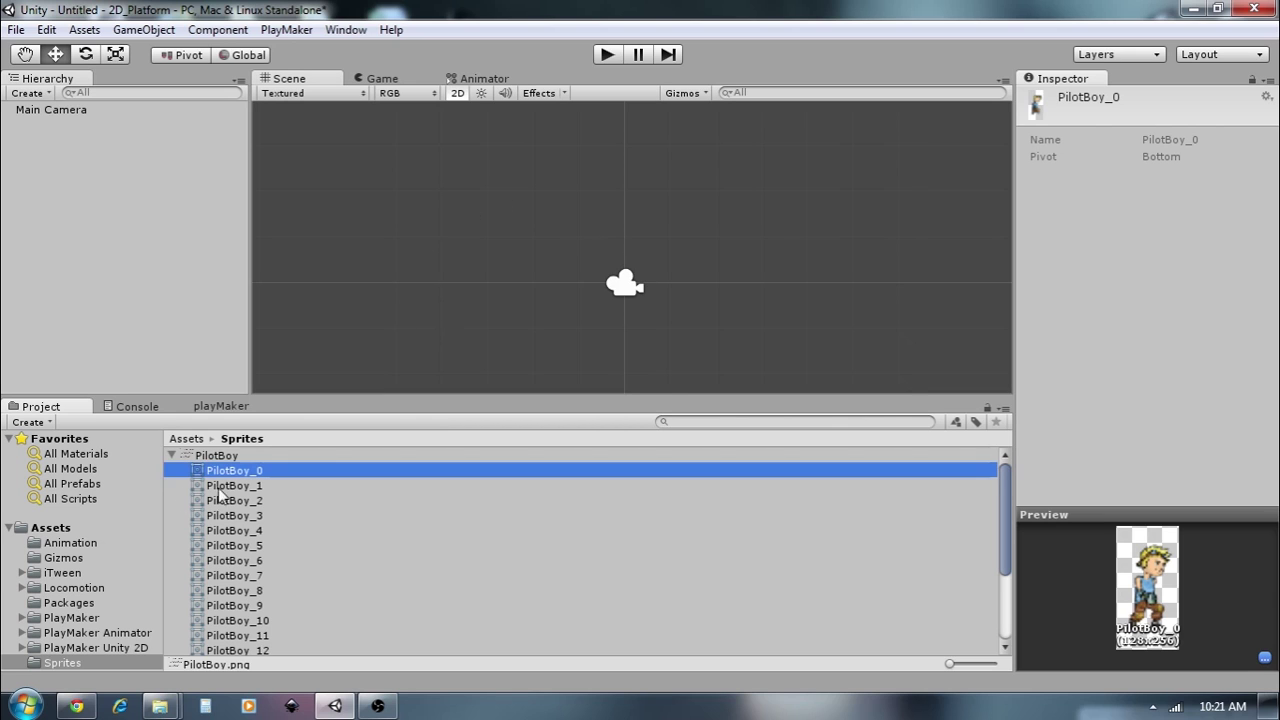
{"action": "left_click_drag", "start_coordinate": [222, 469], "coordinate": [231, 469]}
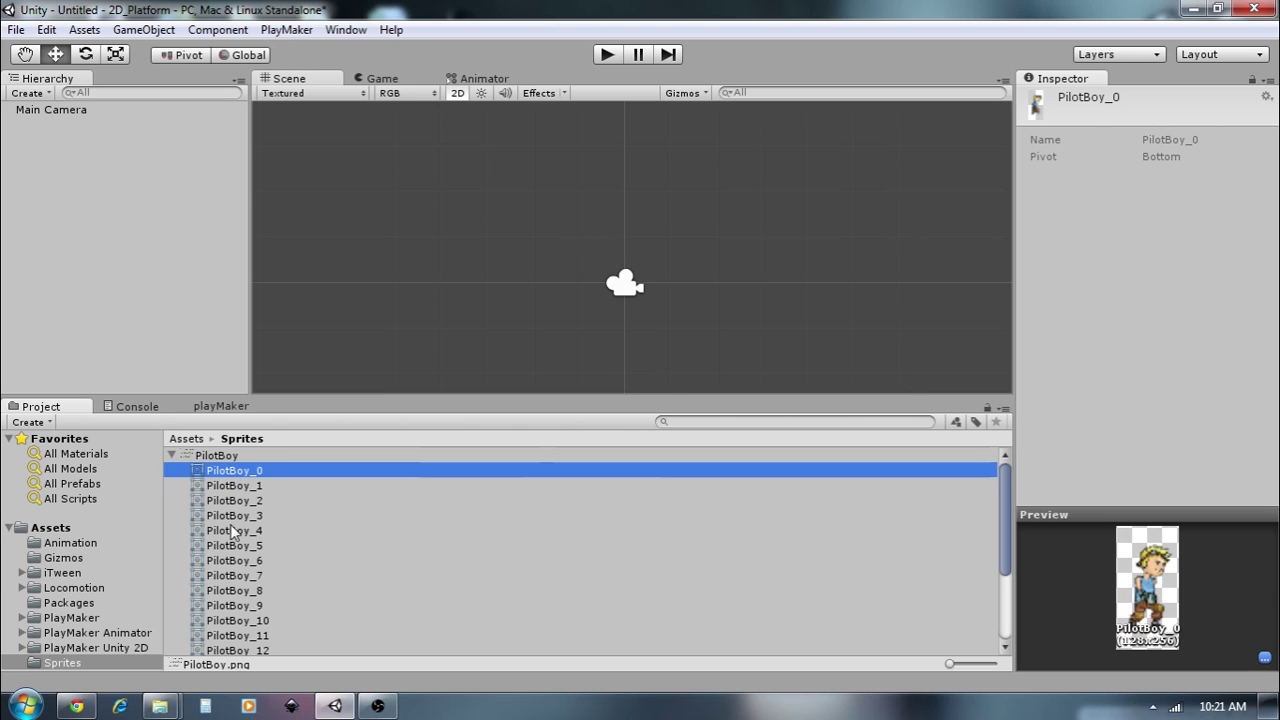
{"action": "scroll", "coordinate": [236, 545], "scroll_direction": "down", "scroll_amount": 3}
{"action": "left_click", "coordinate": [253, 597]}
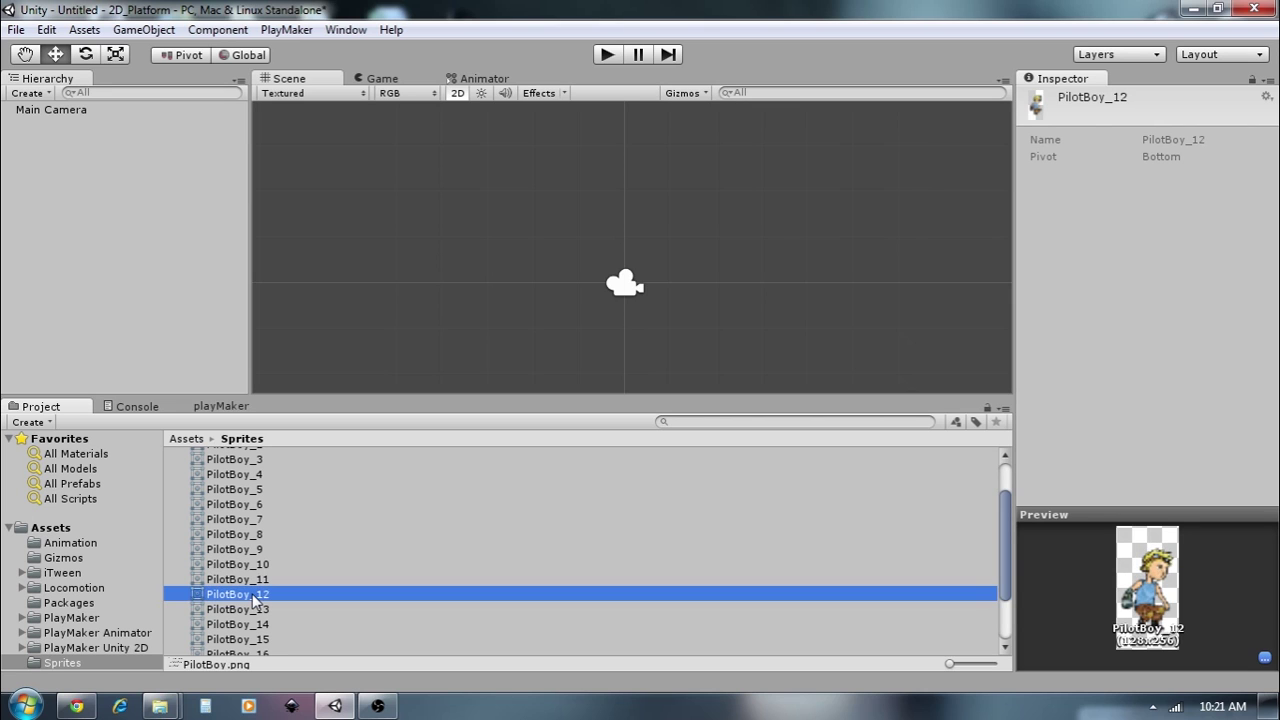
{"action": "left_click", "coordinate": [258, 578]}
{"action": "left_click", "coordinate": [263, 566]}
{"action": "scroll", "coordinate": [260, 562], "scroll_direction": "up", "scroll_amount": 1}
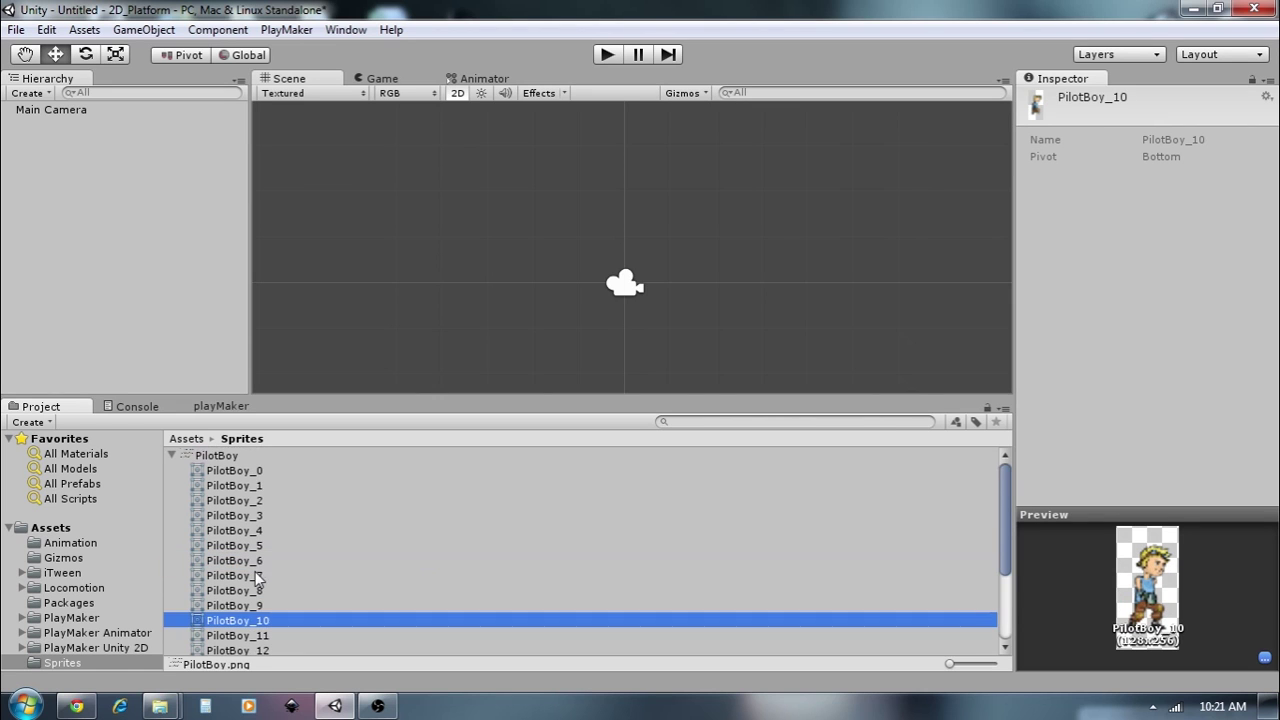
- Place the PilotBoy_0 sprite in the scene near the origin, at about X 0.02, Y -0.33, and deselect it
{"action": "left_click_drag", "start_coordinate": [251, 472], "coordinate": [626, 250]}
{"action": "left_click_drag", "start_coordinate": [624, 202], "coordinate": [631, 242]}
{"action": "scroll", "coordinate": [565, 310], "scroll_direction": "up", "scroll_amount": 3}
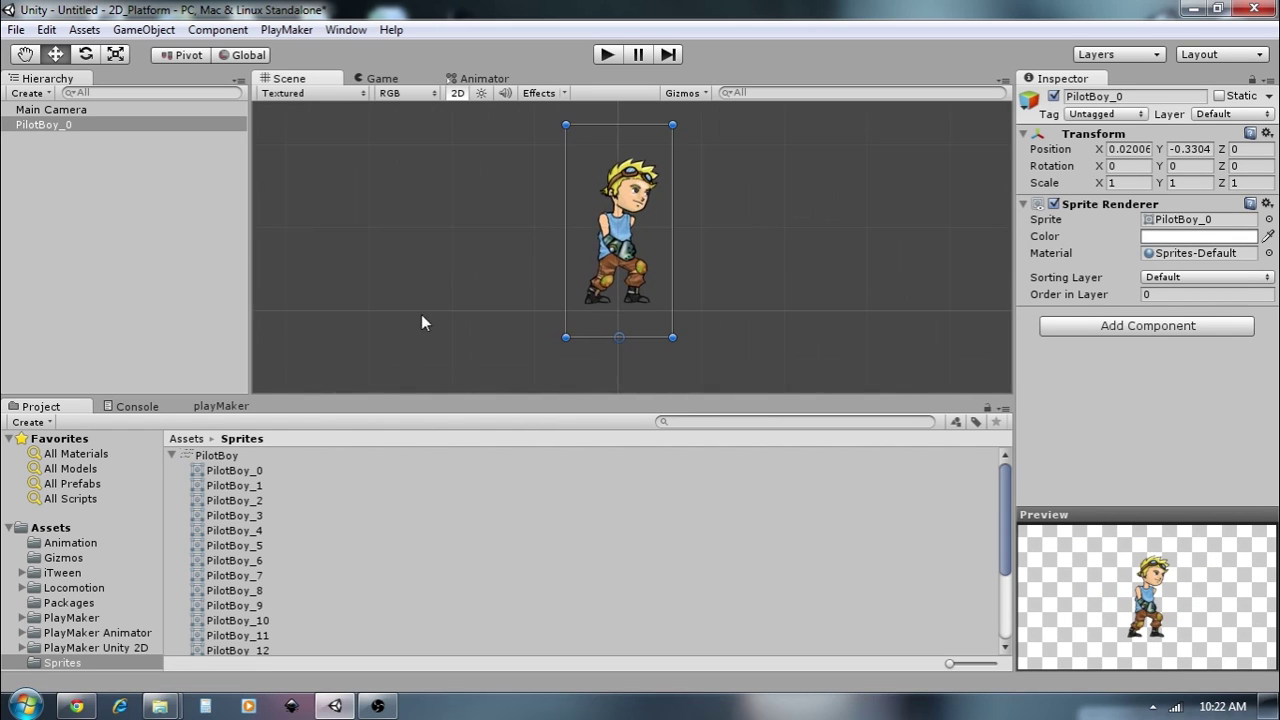
{"action": "left_click", "coordinate": [76, 196]}
- Create an empty game object and name it Player
{"action": "left_click", "coordinate": [143, 30]}
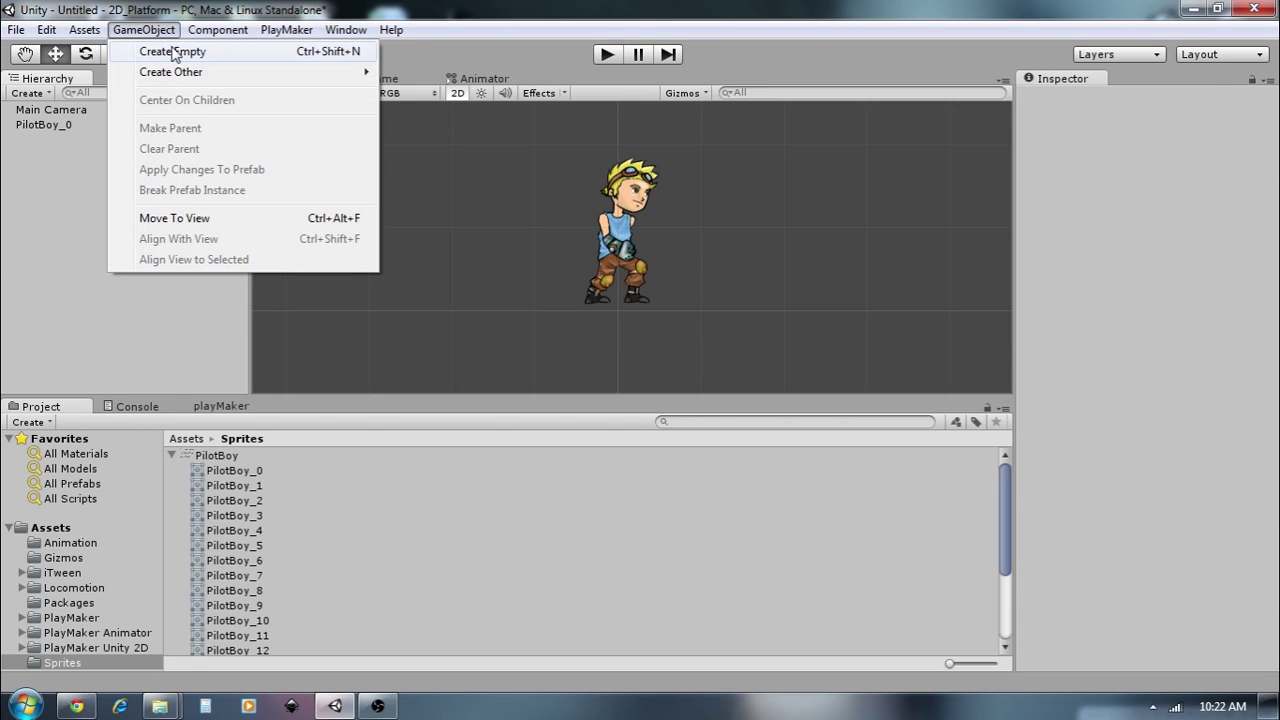
{"action": "left_click", "coordinate": [172, 52]}
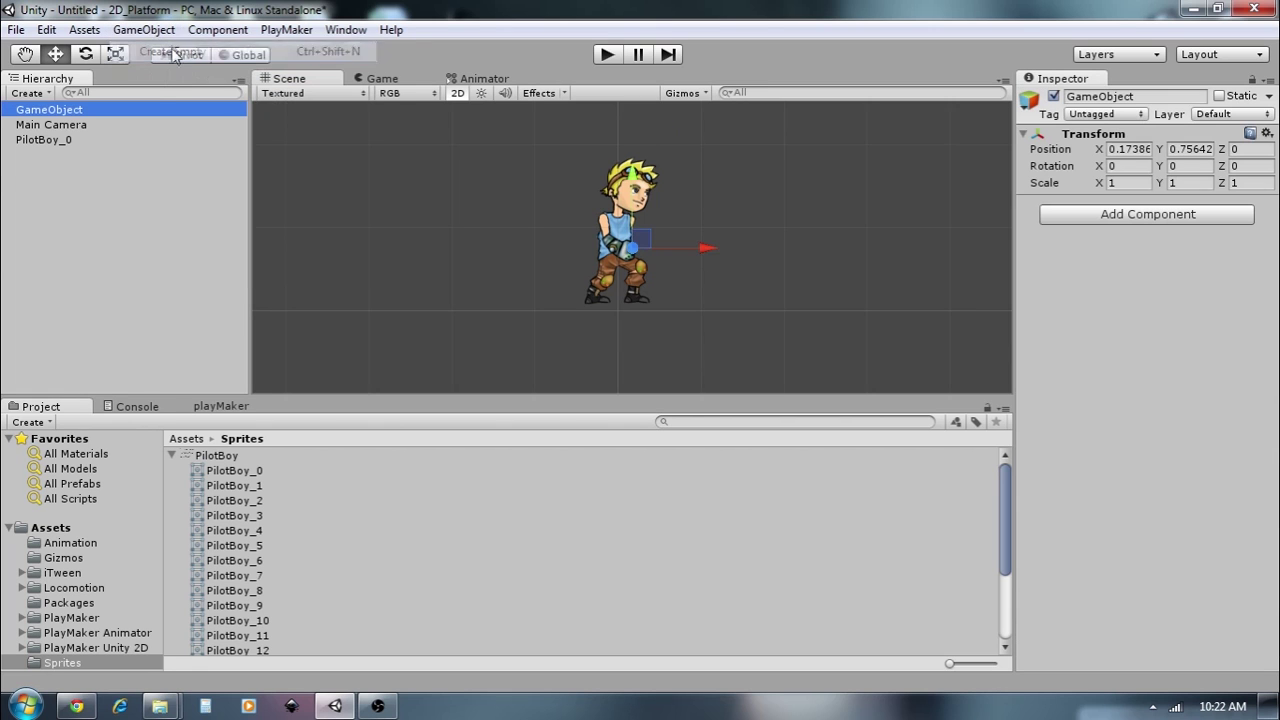
{"action": "left_click", "coordinate": [1140, 96]}
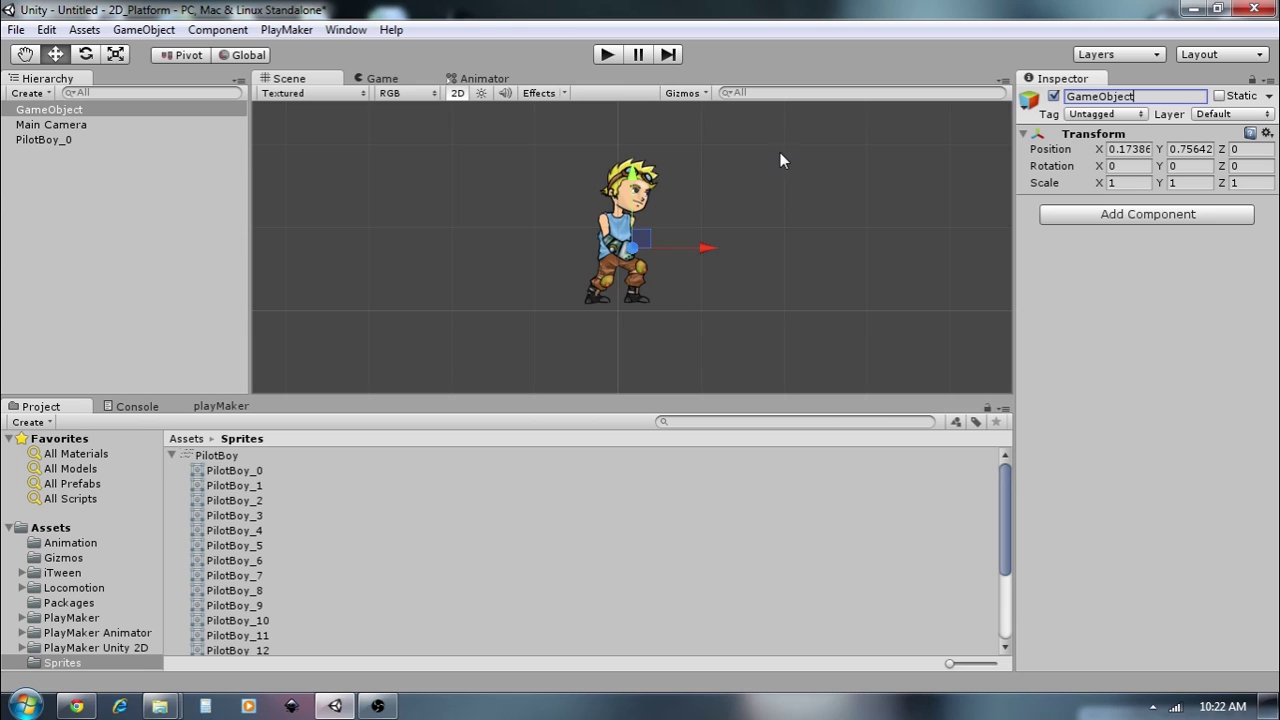
{"action": "type", "text": "Player"}
{"action": "key", "text": "Return"}
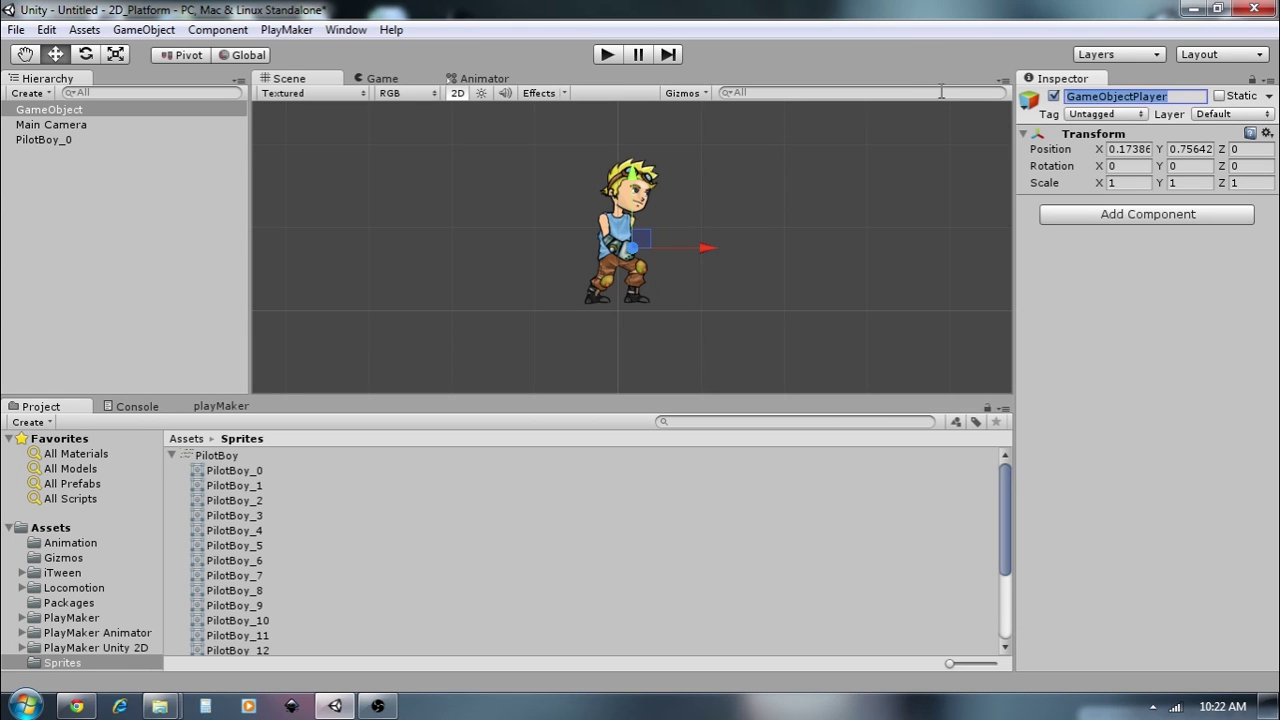
{"action": "type", "text": "P"}
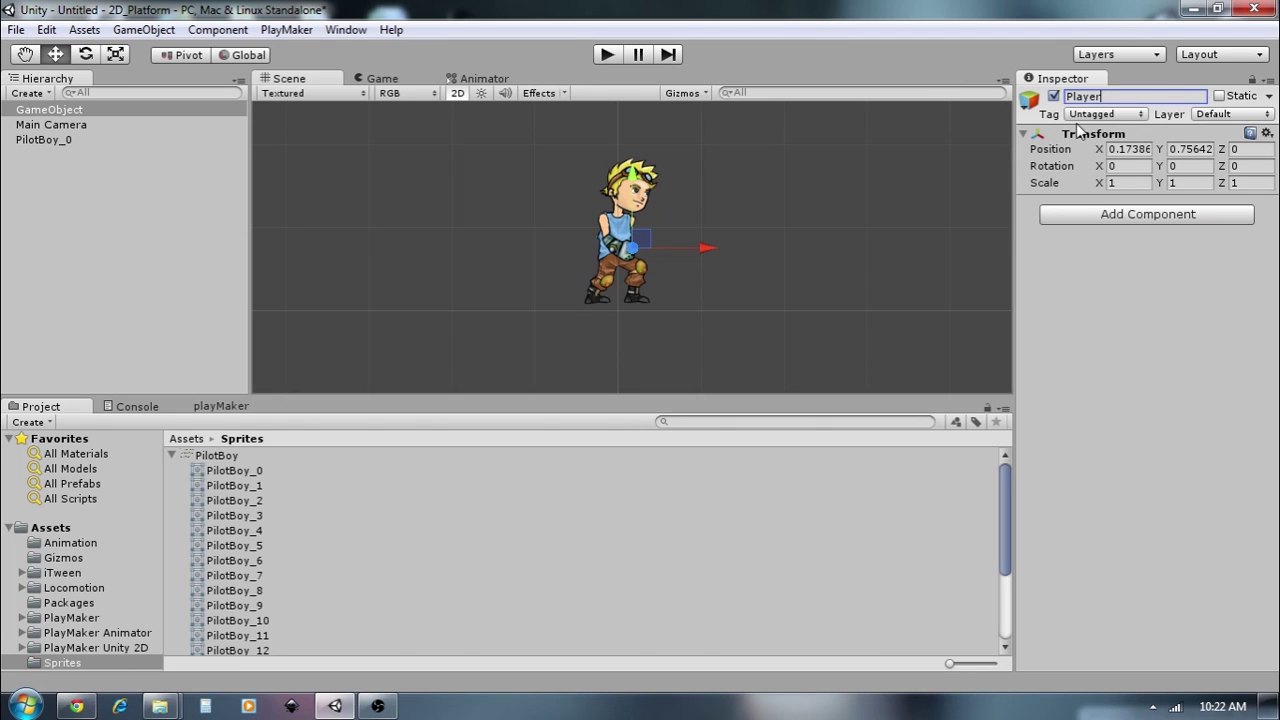
- Confirm the name of the new Player object and rename the PilotBoy_0 scene object as PilotBoy
{"action": "key", "text": "Return"}
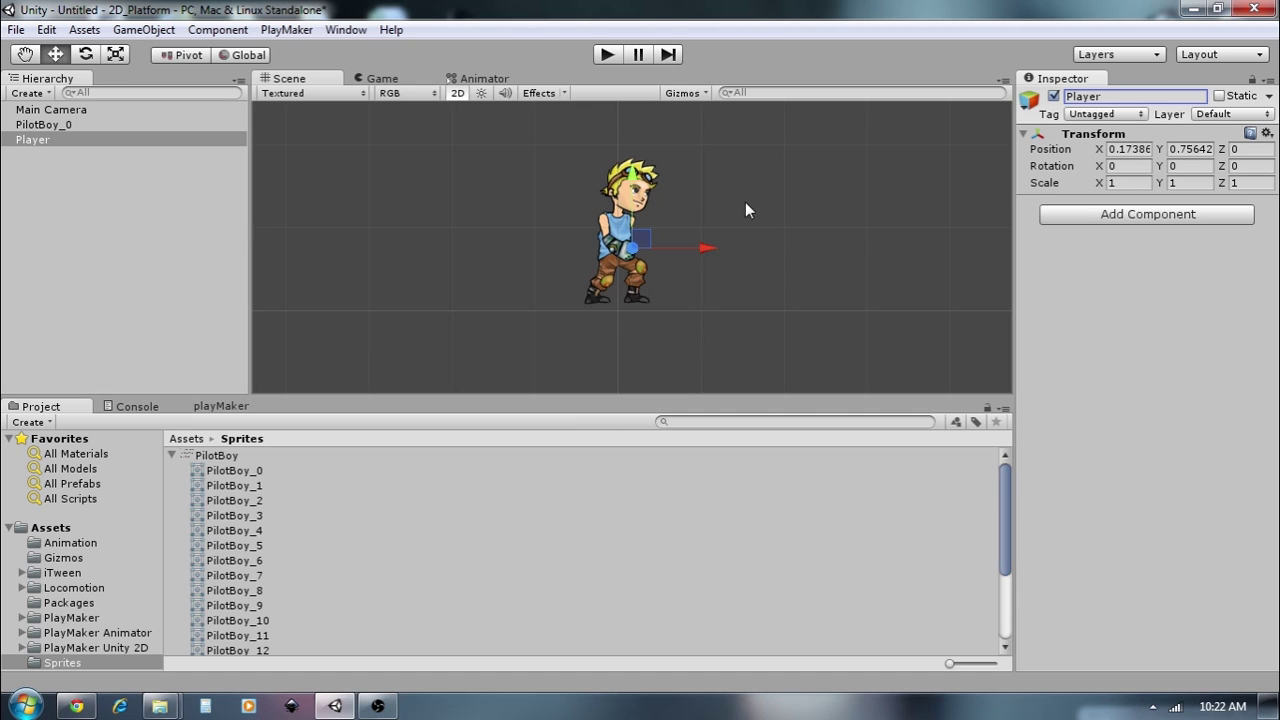
{"action": "left_click", "coordinate": [60, 125]}
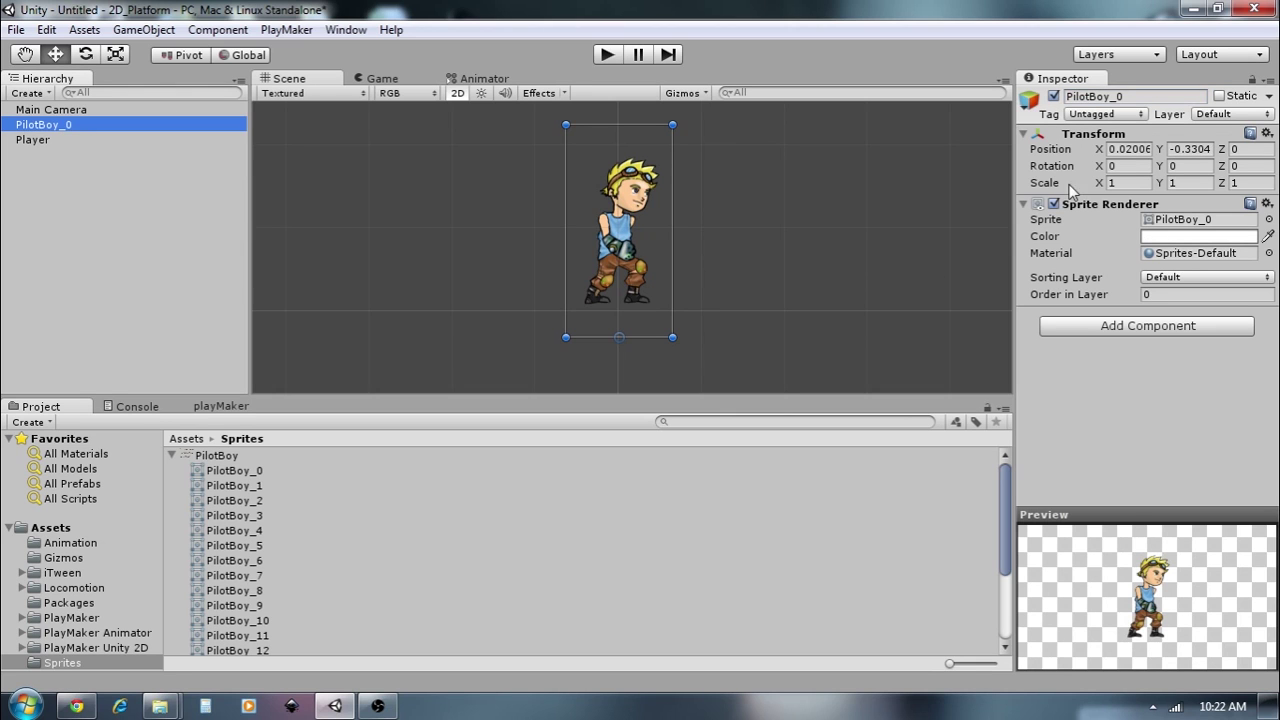
{"action": "left_click", "coordinate": [1148, 96]}
{"action": "key", "text": "BackSpace"}
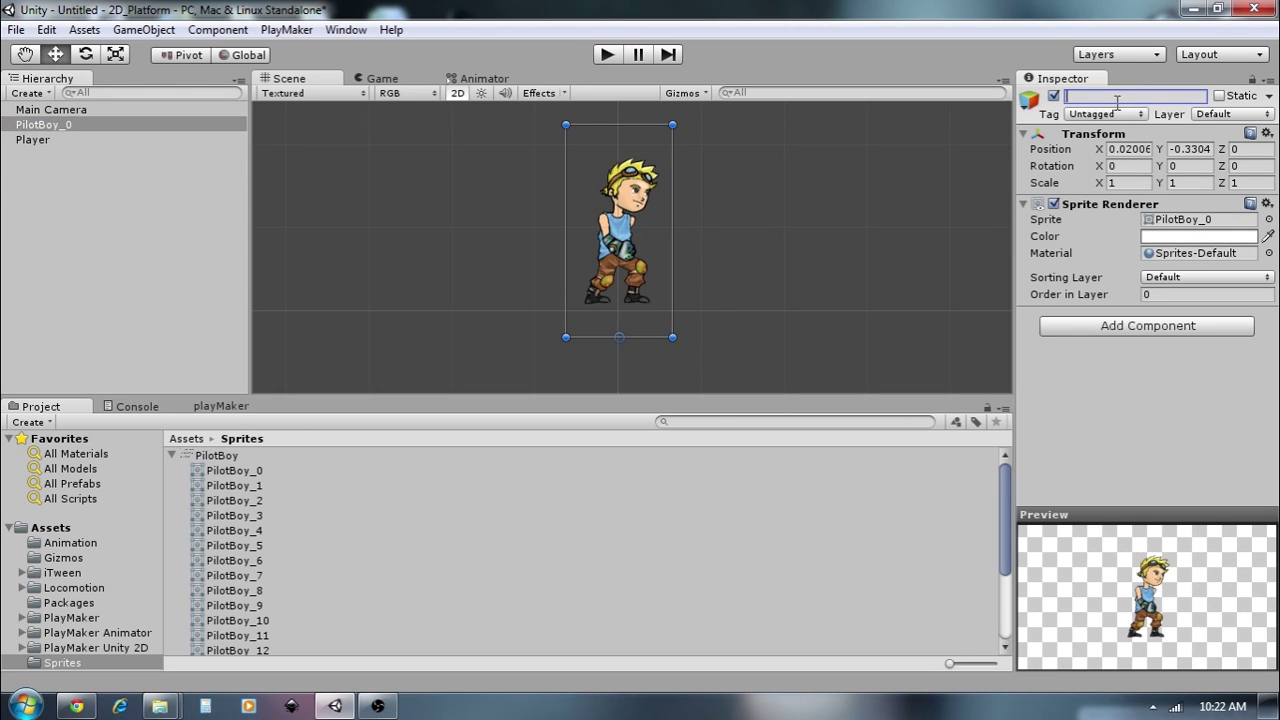
{"action": "type", "text": "PilotBoy"}
- Set the PilotBoy object's position to X 0, Y 0
{"action": "left_click", "coordinate": [1137, 165]}
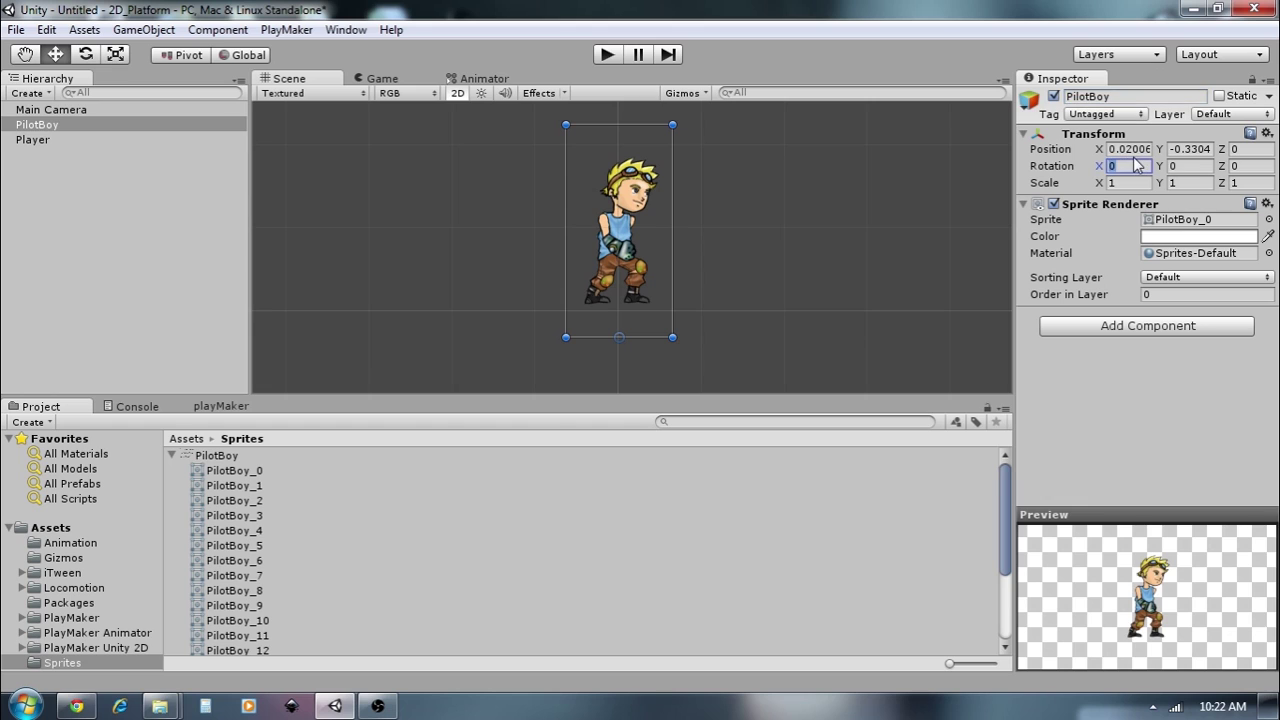
{"action": "left_click", "coordinate": [1128, 149]}
{"action": "type", "text": "0"}
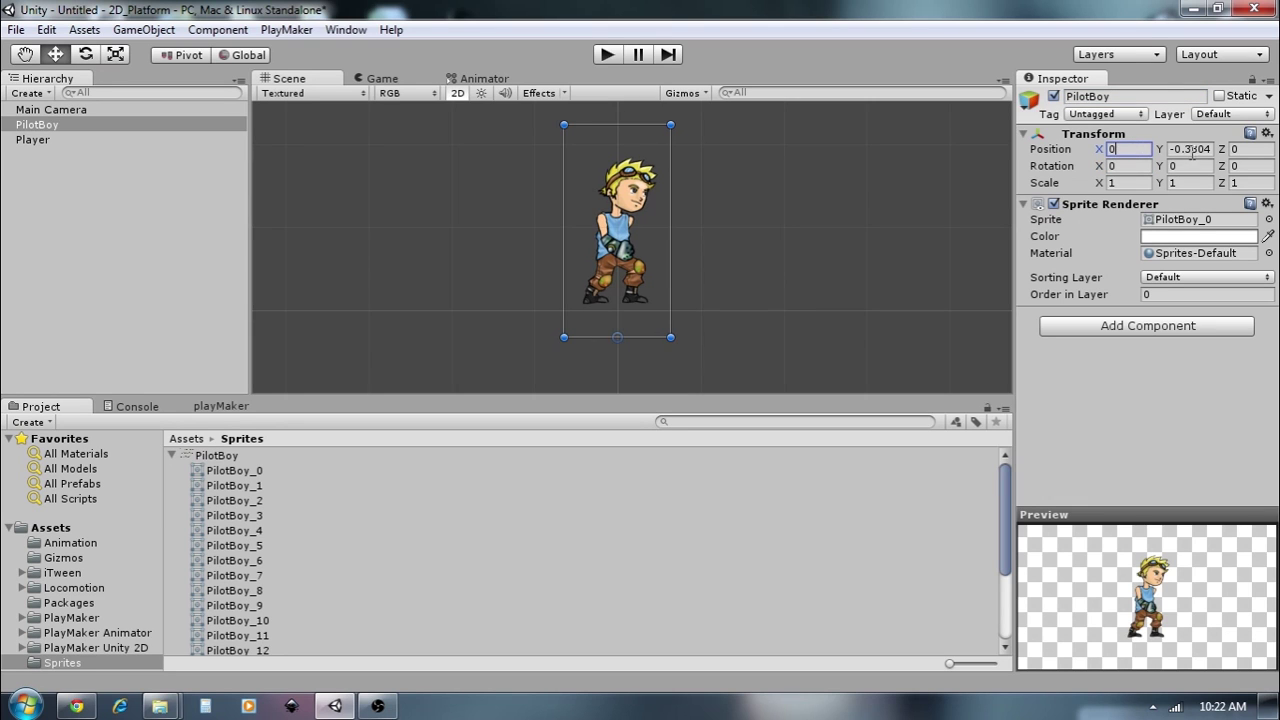
{"action": "left_click", "coordinate": [1190, 149]}
{"action": "type", "text": "0"}
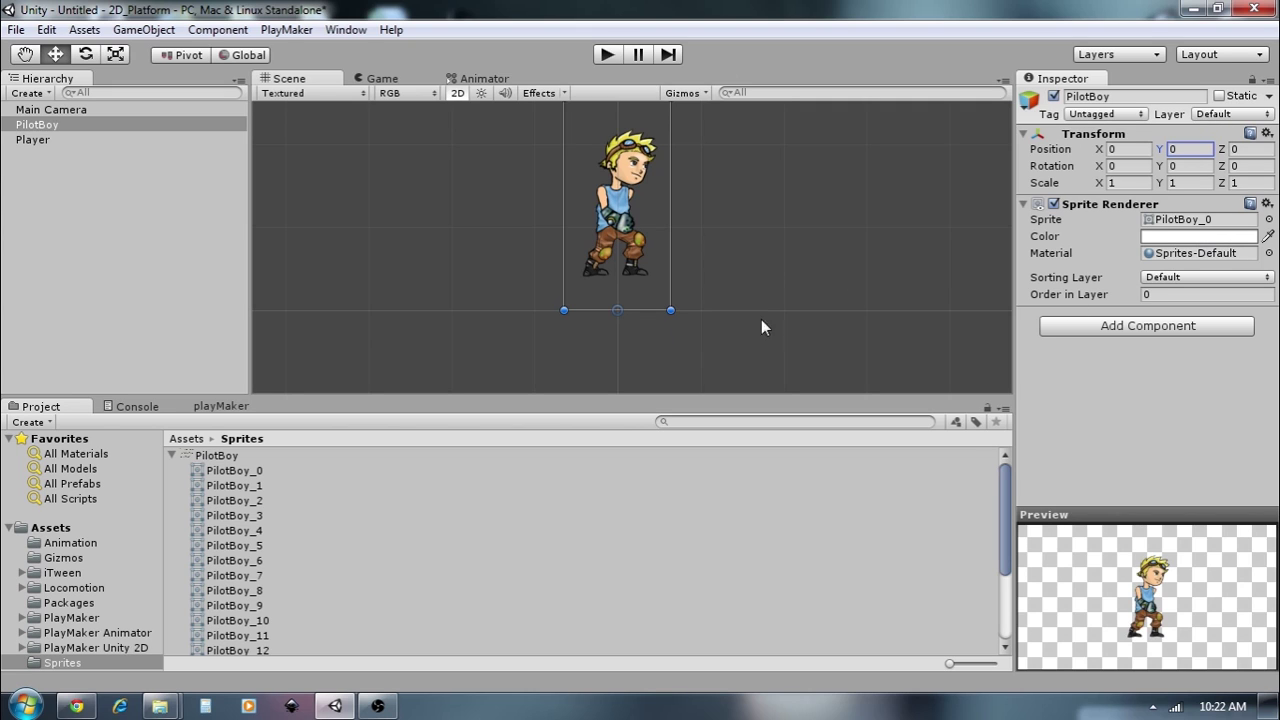
- Make PilotBoy a child of the Player object and set Player's position to X 0, Y 0
{"action": "left_click", "coordinate": [41, 125]}
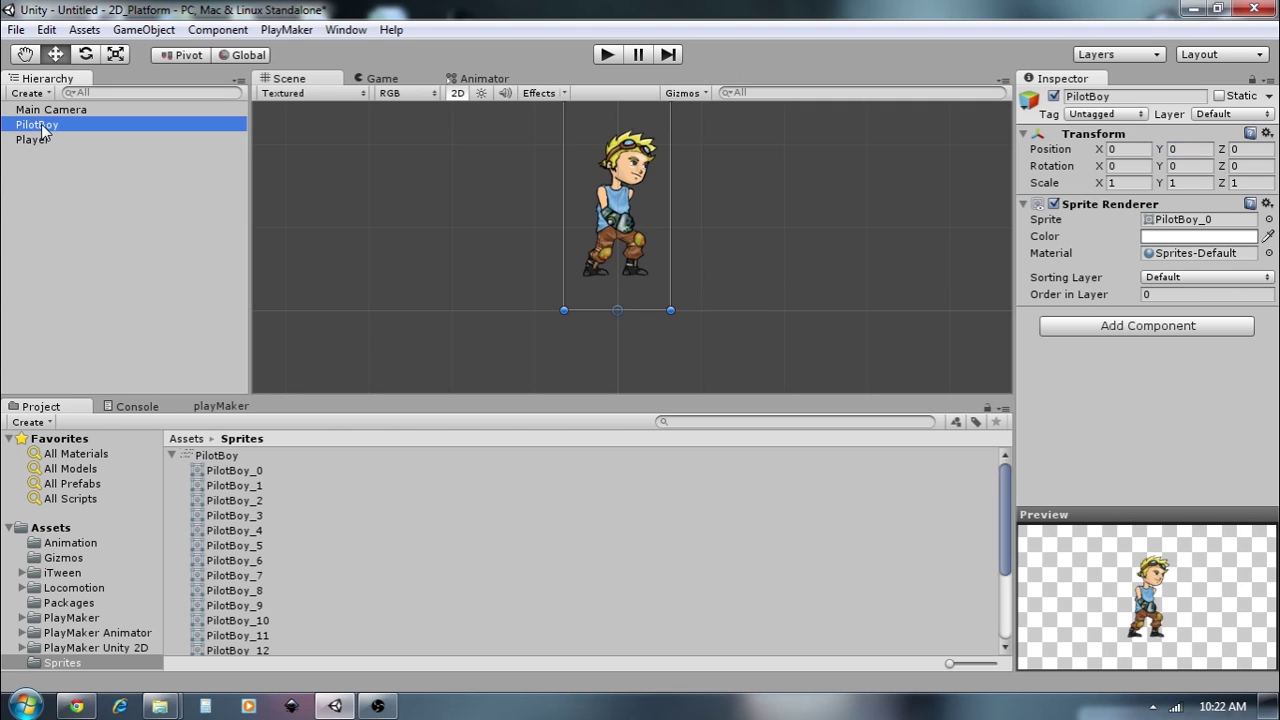
{"action": "left_click_drag", "start_coordinate": [42, 127], "coordinate": [40, 142]}
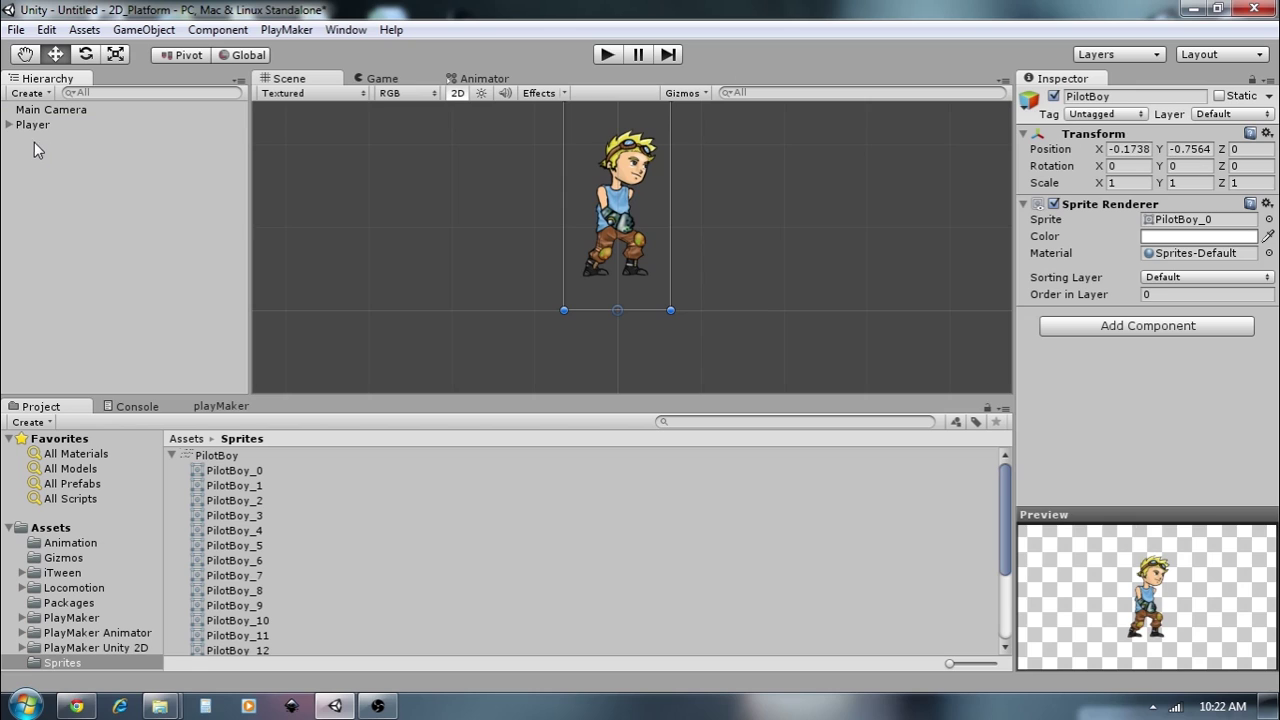
{"action": "left_click", "coordinate": [34, 127]}
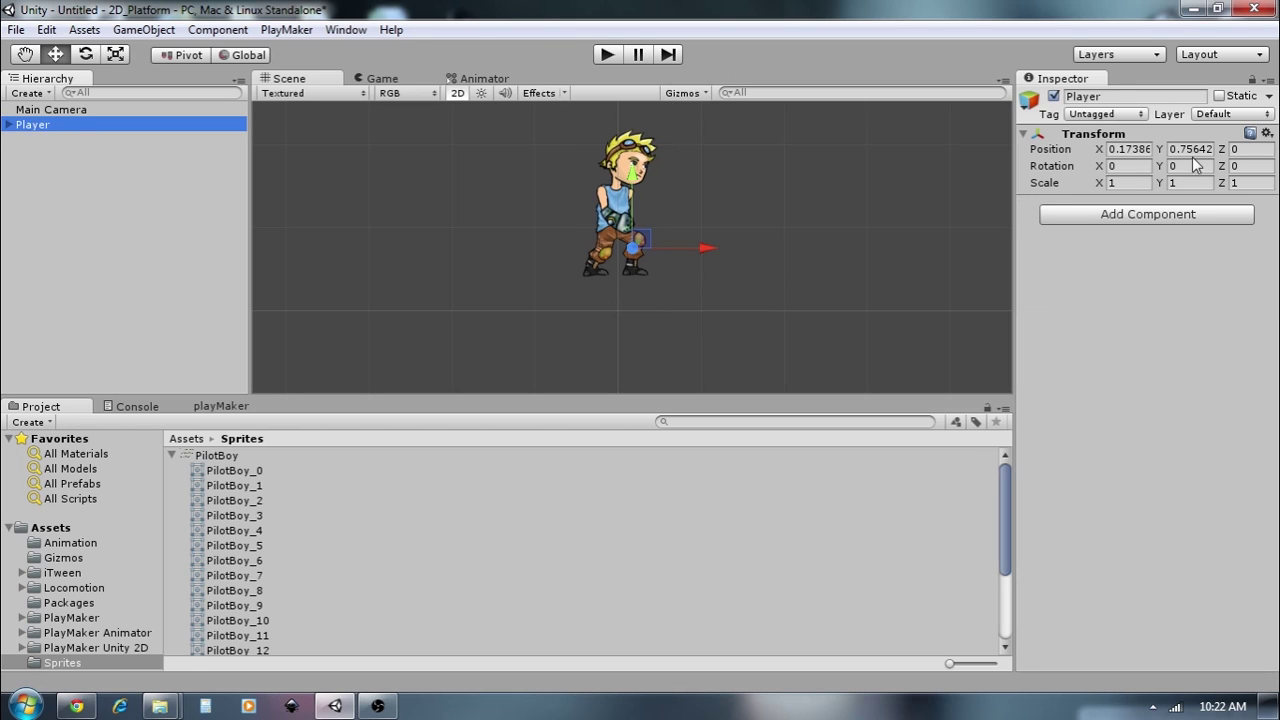
{"action": "left_click", "coordinate": [1135, 150]}
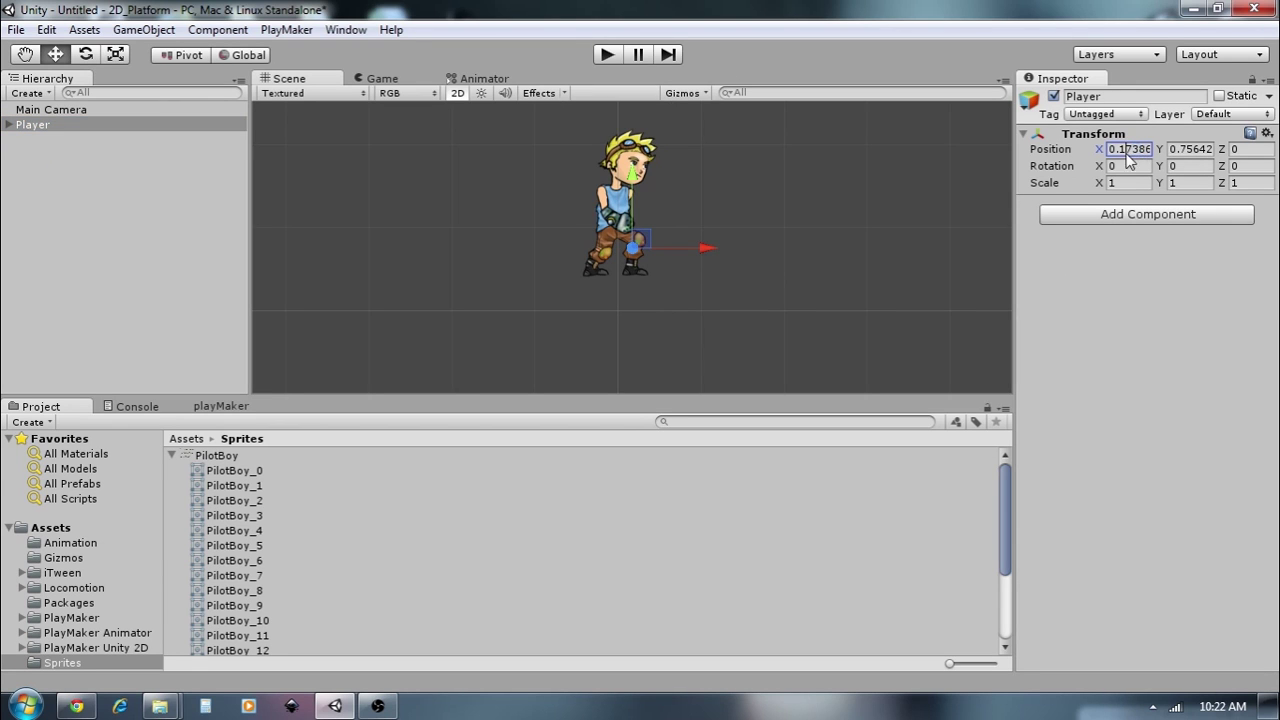
{"action": "double_click", "coordinate": [1130, 150]}
{"action": "type", "text": "0"}
{"action": "left_click", "coordinate": [1200, 150]}
{"action": "type", "text": "0"}
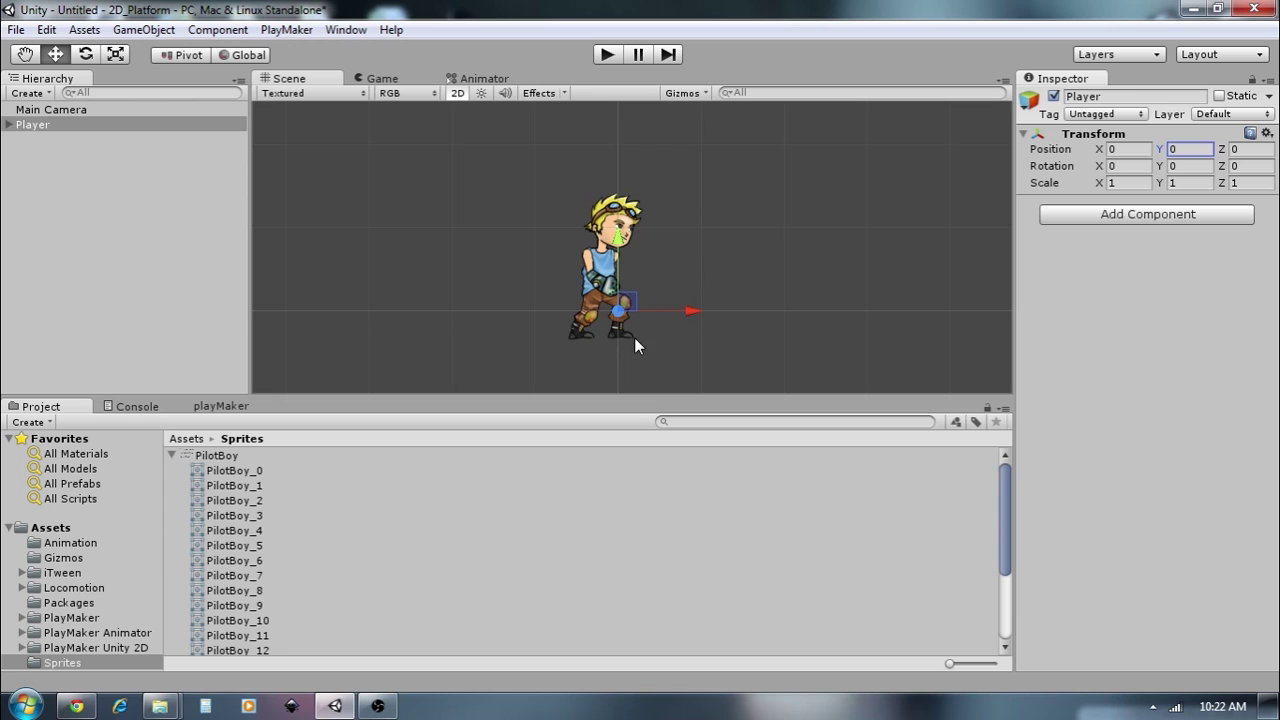
- Save the scene in the Assets folder as 2D_Sprite_Platformer
{"action": "left_click", "coordinate": [17, 30]}
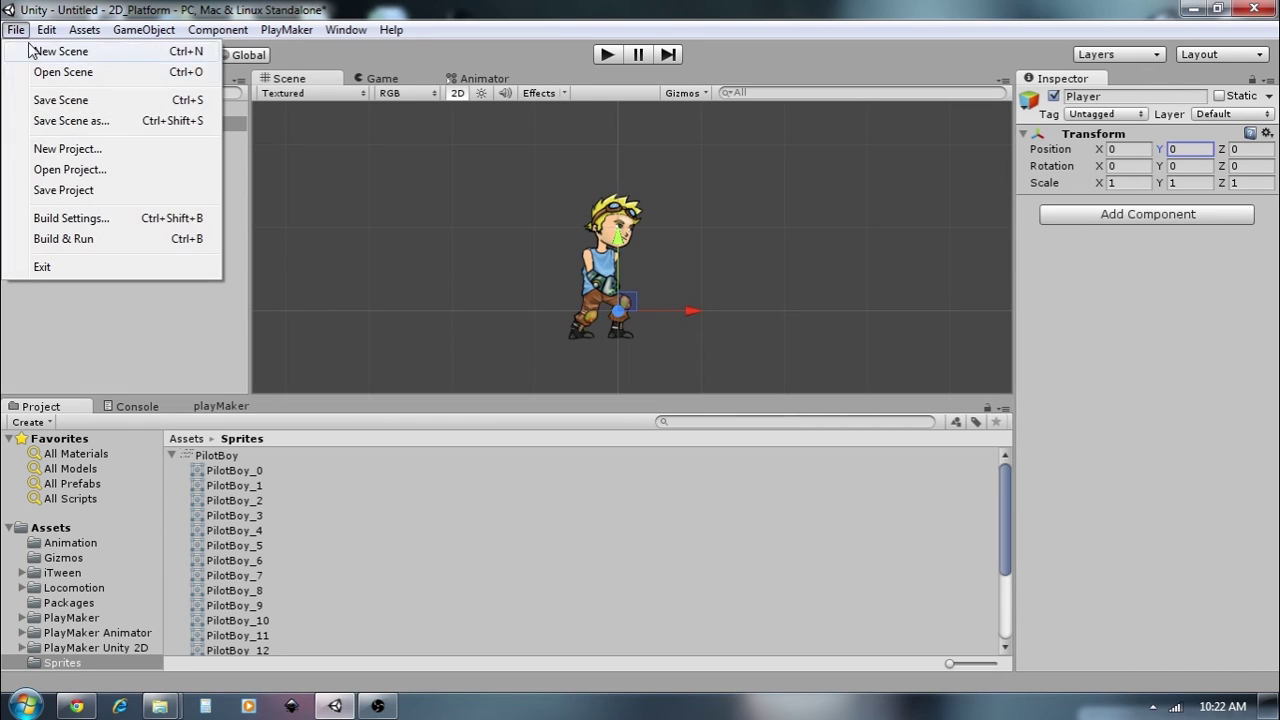
{"action": "left_click", "coordinate": [44, 101]}
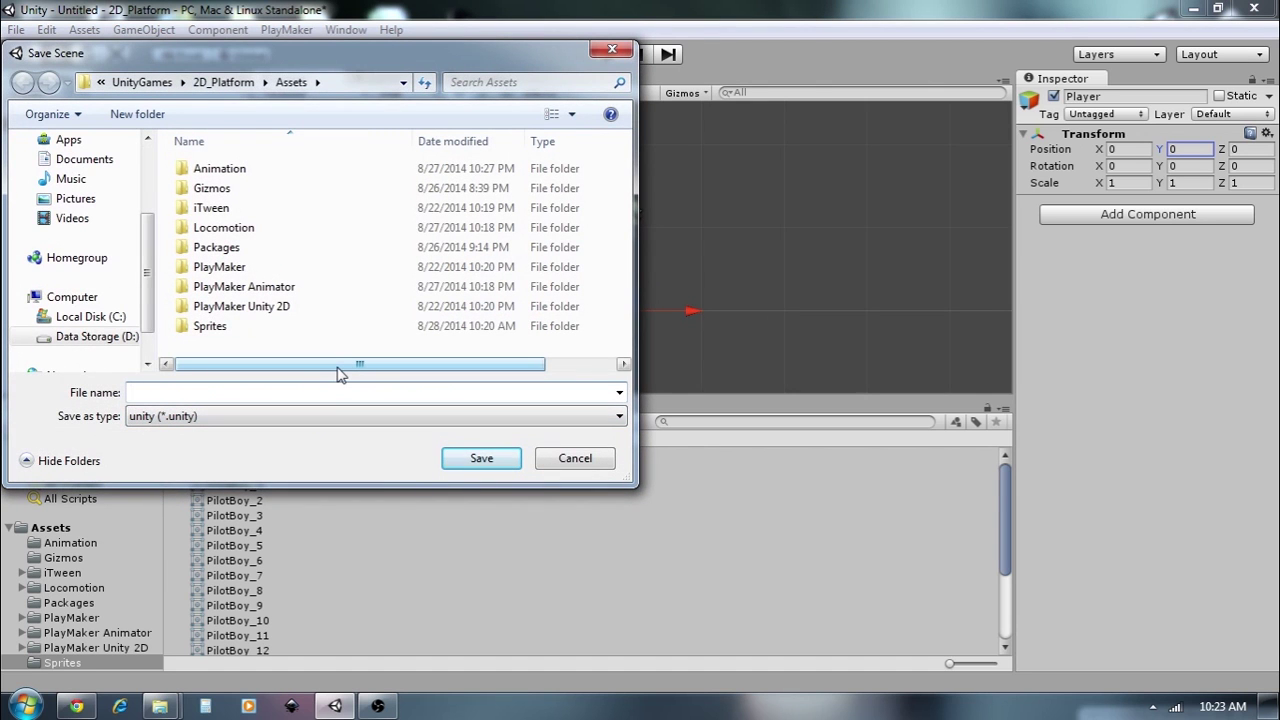
{"action": "type", "text": "@D"}
{"action": "key", "text": "BackSpace"}
{"action": "type", "text": "2D_Sprite_Pla"}
{"action": "type", "text": "rmer"}
{"action": "key", "text": "Return"}
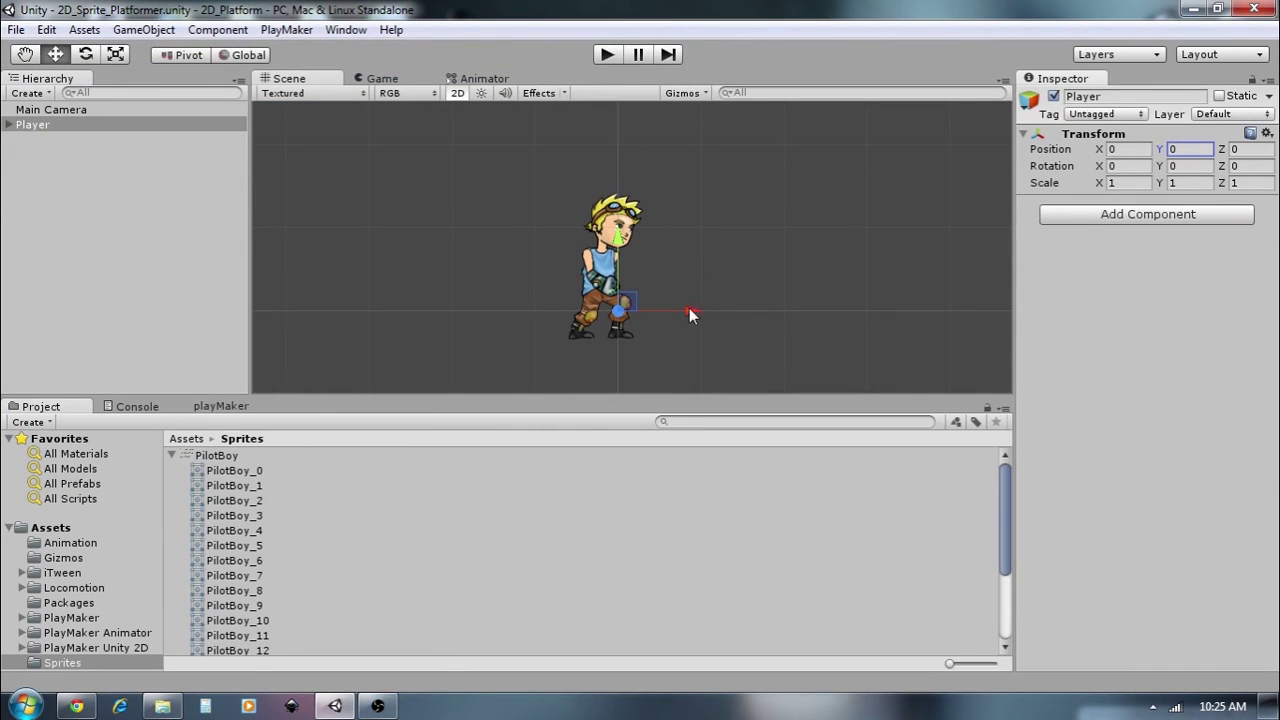
- Set the child PilotBoy's local position to X 0, Y -0.4 and check it against the Player's pivot
{"action": "left_click", "coordinate": [8, 124]}
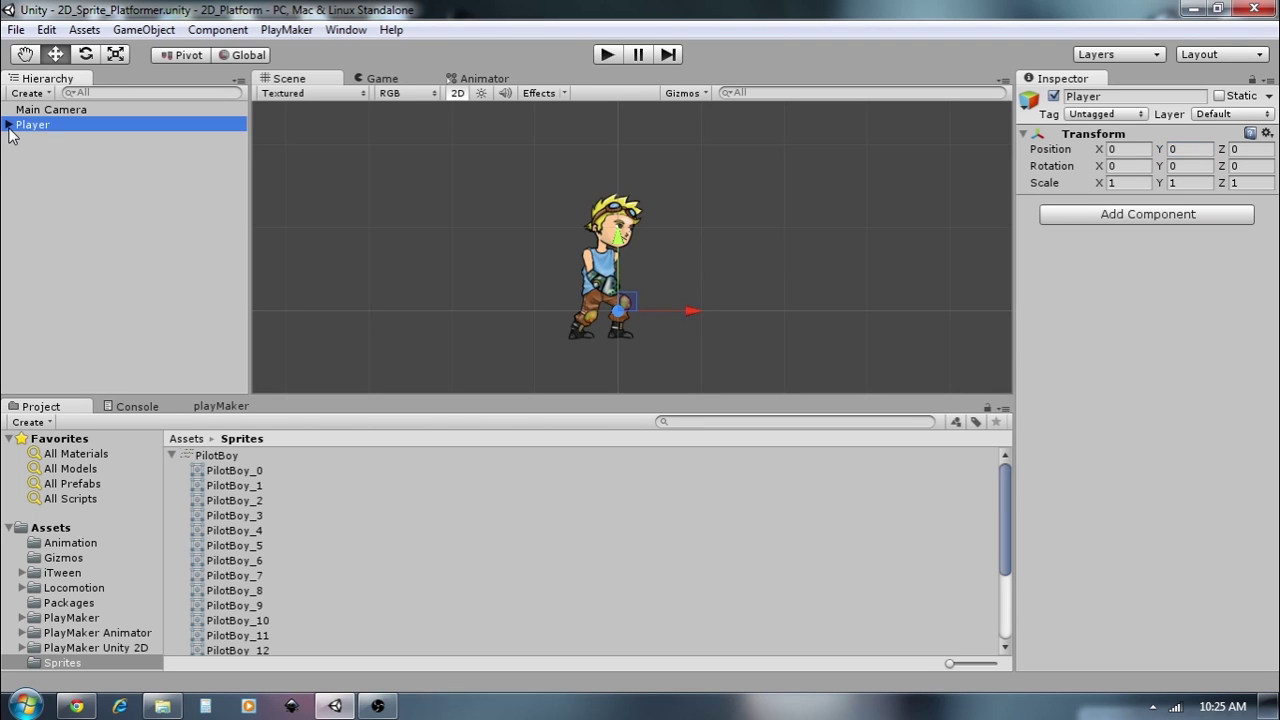
{"action": "left_click", "coordinate": [48, 141]}
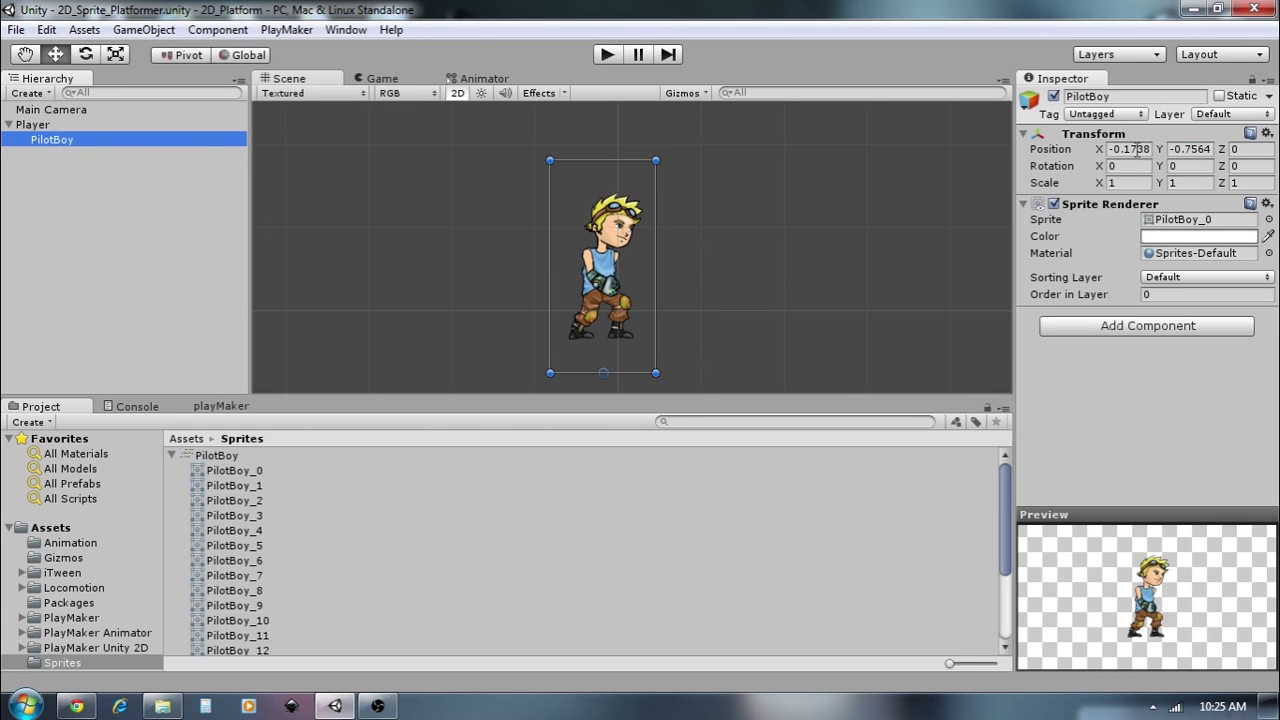
{"action": "left_click", "coordinate": [1137, 150]}
{"action": "type", "text": "0"}
{"action": "left_click", "coordinate": [1186, 149]}
{"action": "type", "text": "0"}
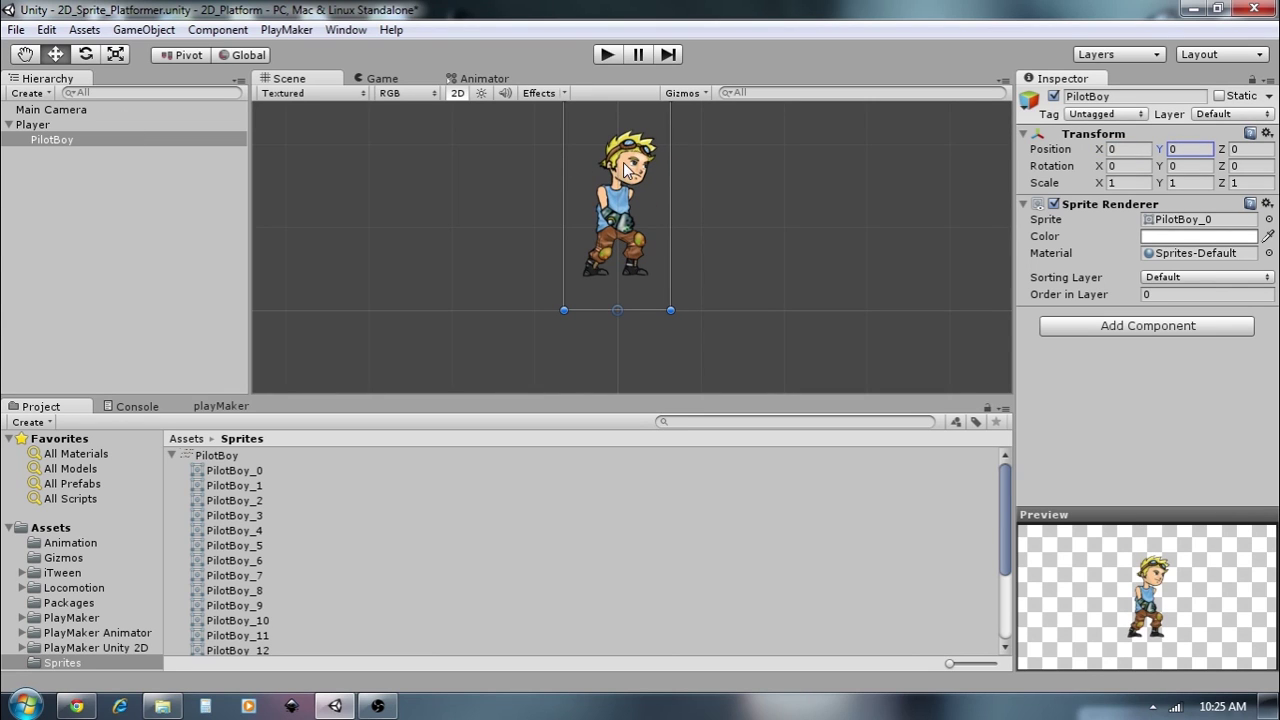
{"action": "left_click_drag", "start_coordinate": [1160, 153], "coordinate": [1152, 155]}
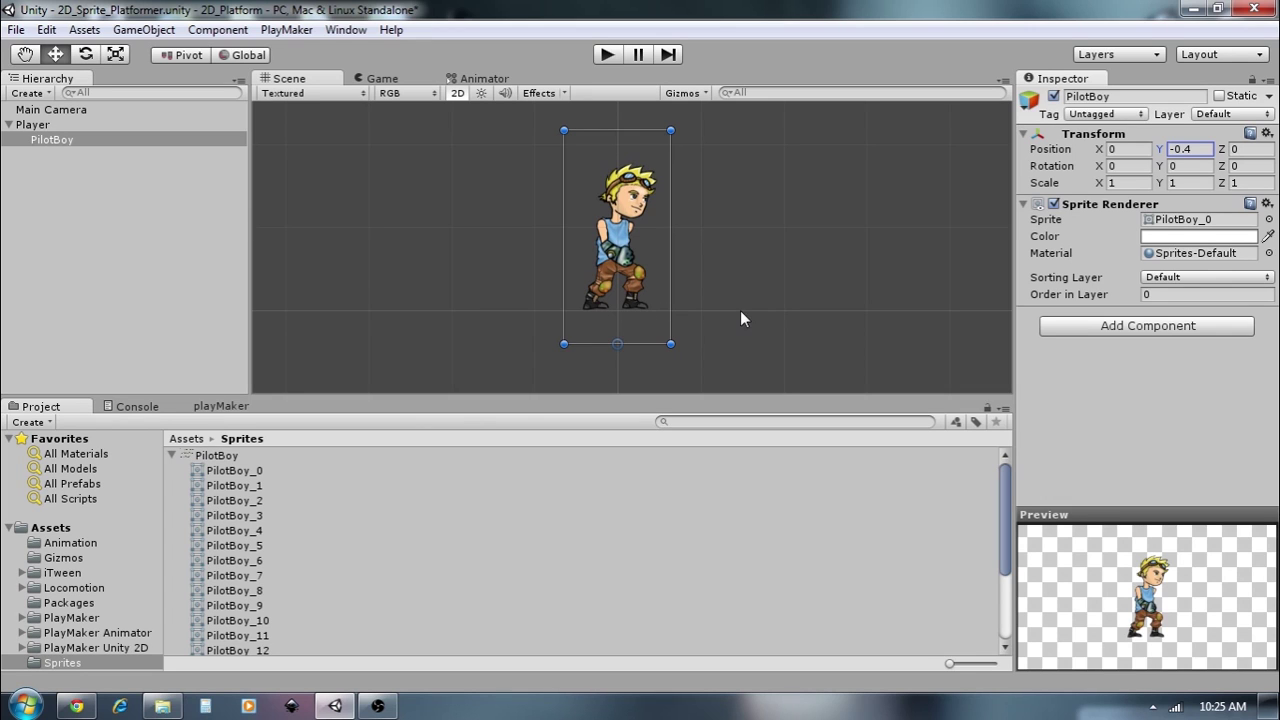
{"action": "left_click", "coordinate": [34, 127]}
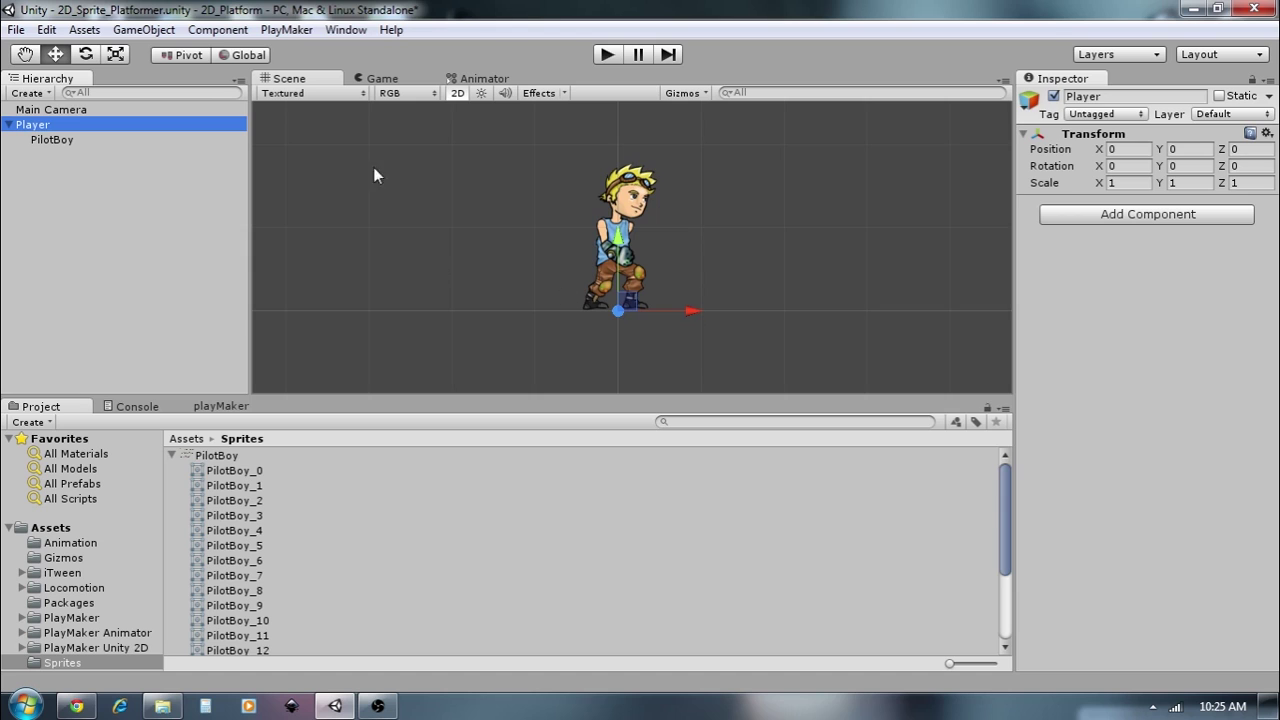
- Open the Animation window for the PilotBoy child object and move it above the project's sprite list
{"action": "left_click", "coordinate": [55, 140]}
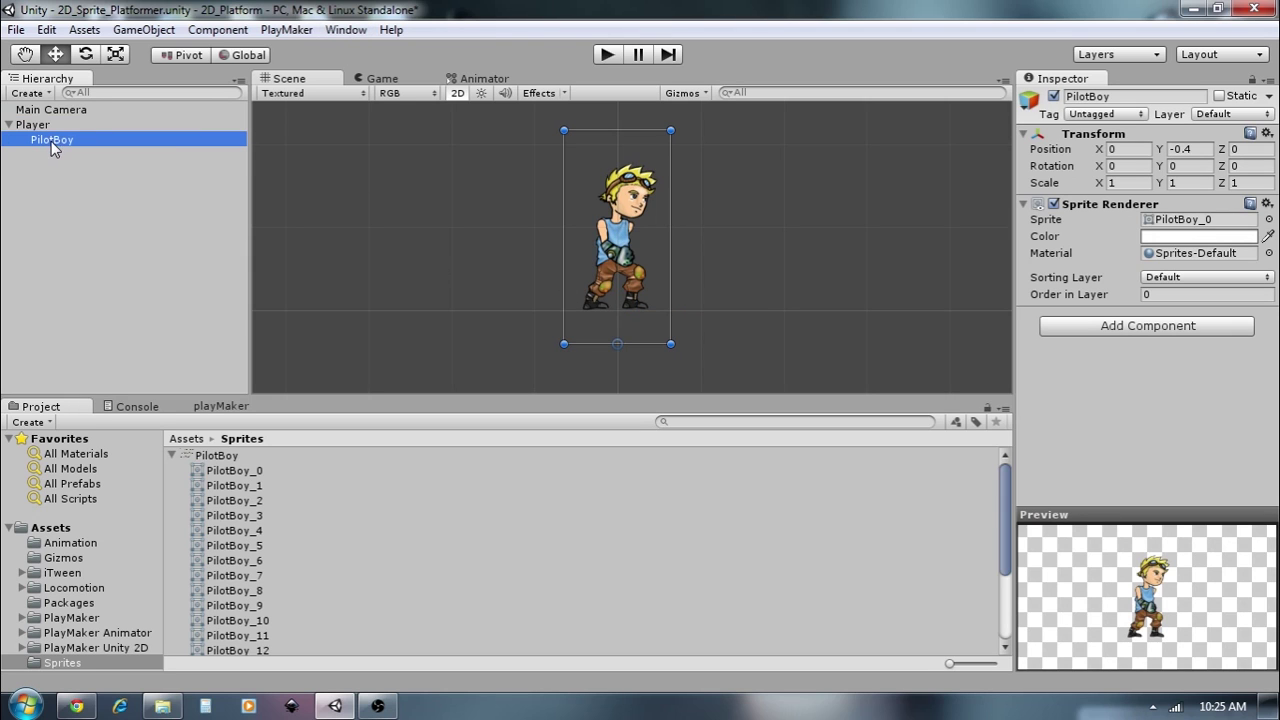
{"action": "left_click", "coordinate": [346, 30]}
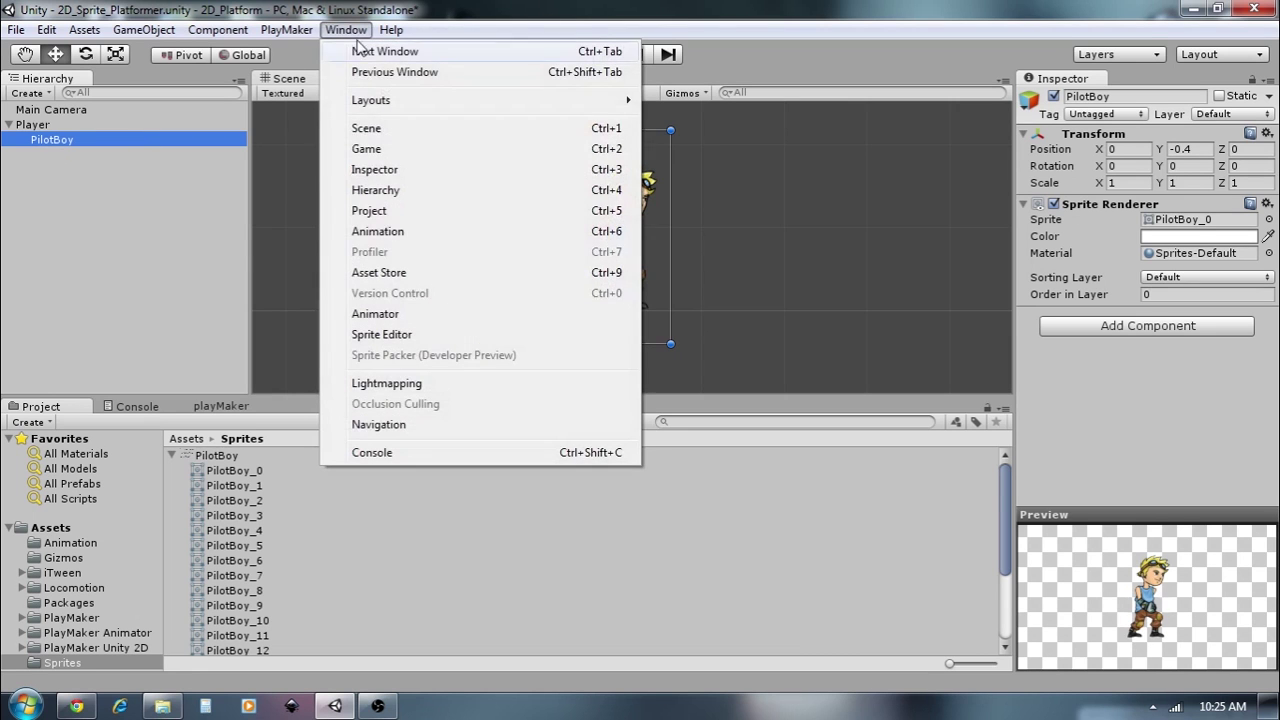
{"action": "left_click", "coordinate": [377, 231]}
{"action": "left_click_drag", "start_coordinate": [434, 351], "coordinate": [452, 172]}
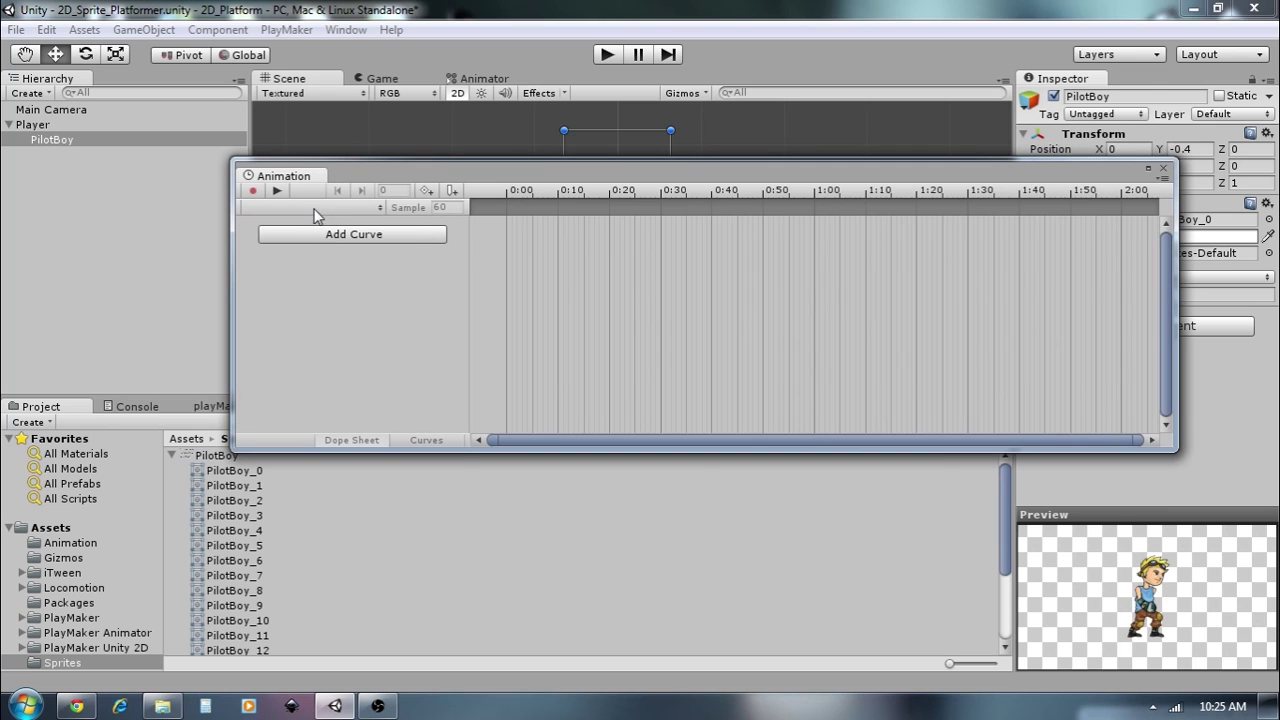
- Create a new animation clip for PilotBoy as Idle.anim in the Assets Animation folder, replacing the existing file
{"action": "left_click", "coordinate": [314, 209]}
{"action": "left_click", "coordinate": [325, 230]}
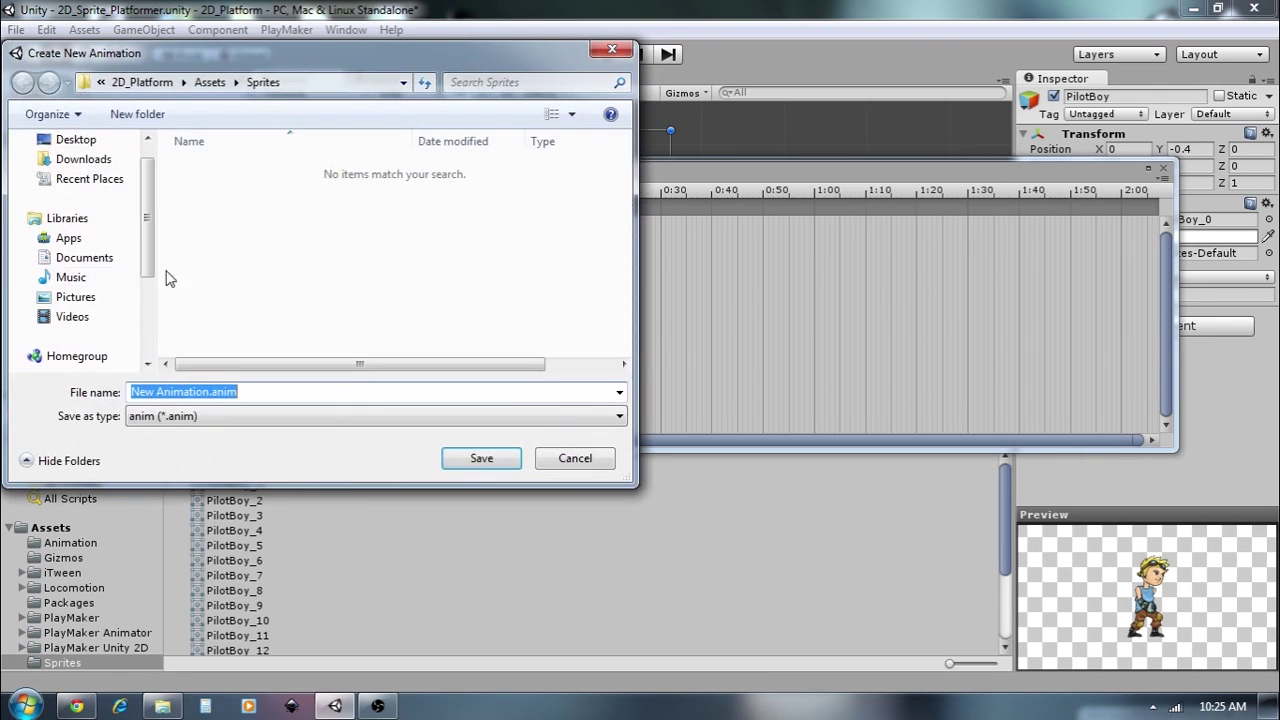
{"action": "left_click", "coordinate": [210, 82]}
{"action": "double_click", "coordinate": [210, 168]}
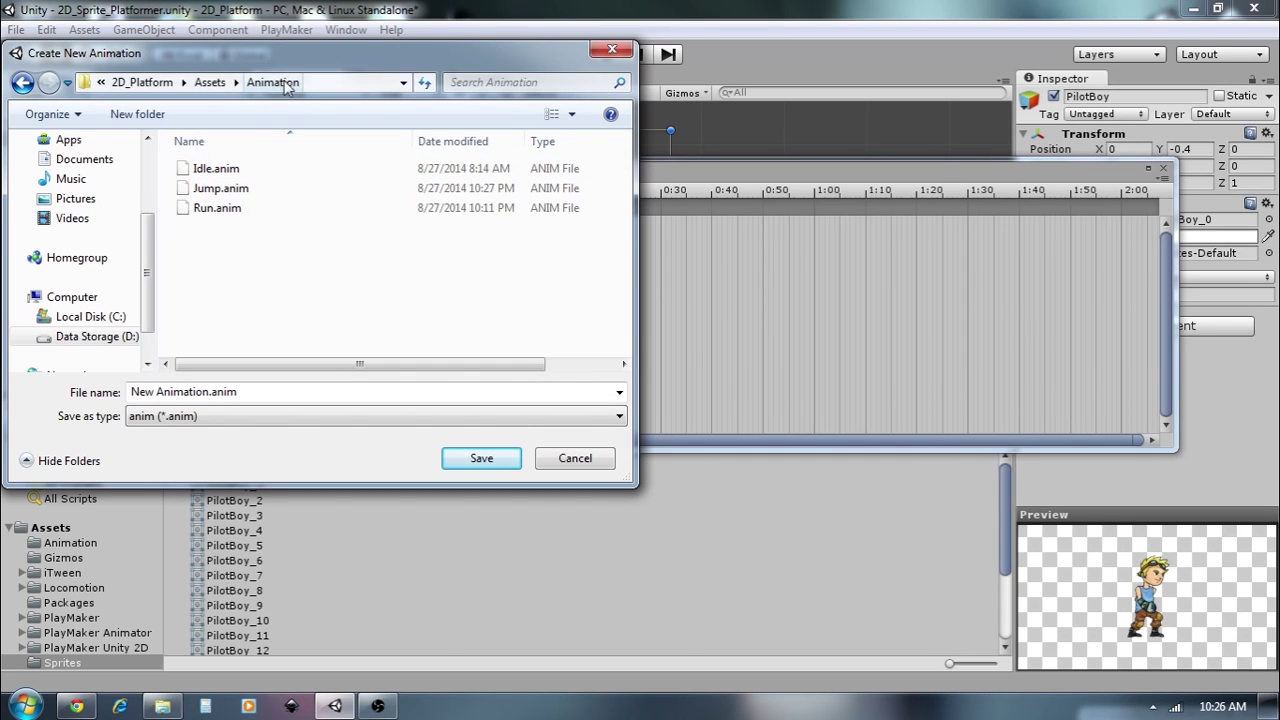
{"action": "left_click_drag", "start_coordinate": [287, 53], "coordinate": [314, 90]}
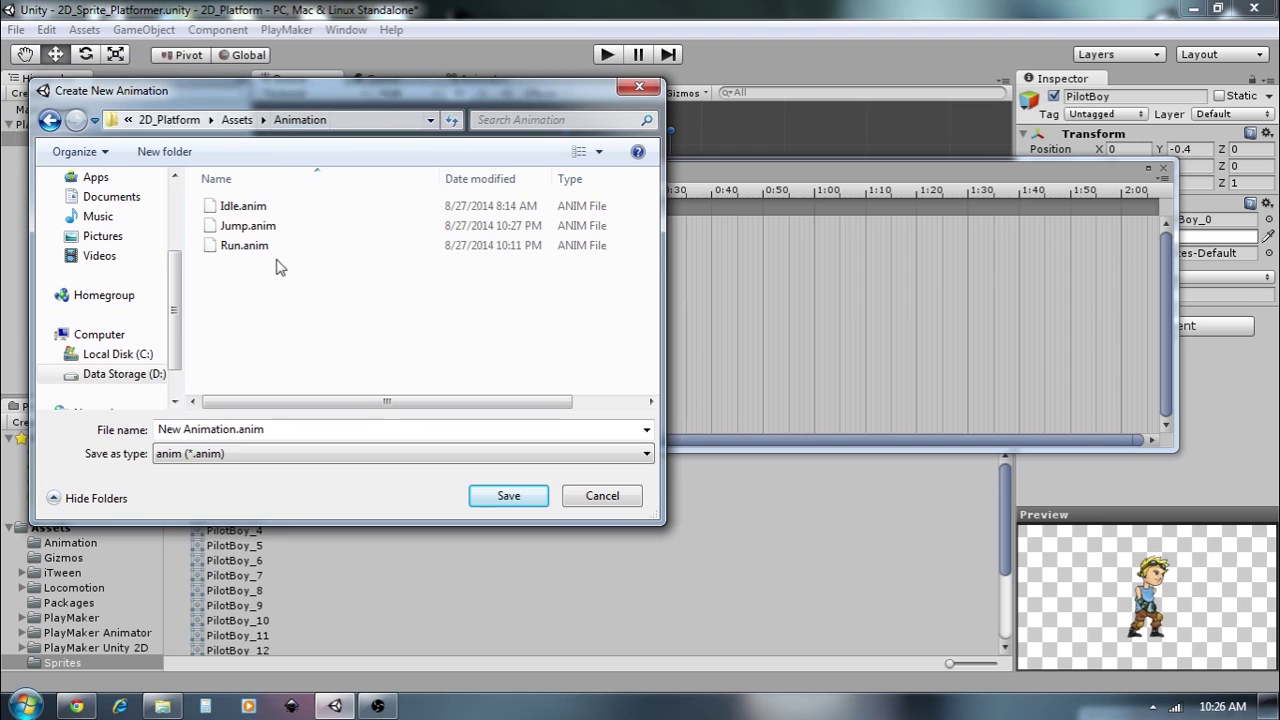
{"action": "left_click", "coordinate": [267, 207]}
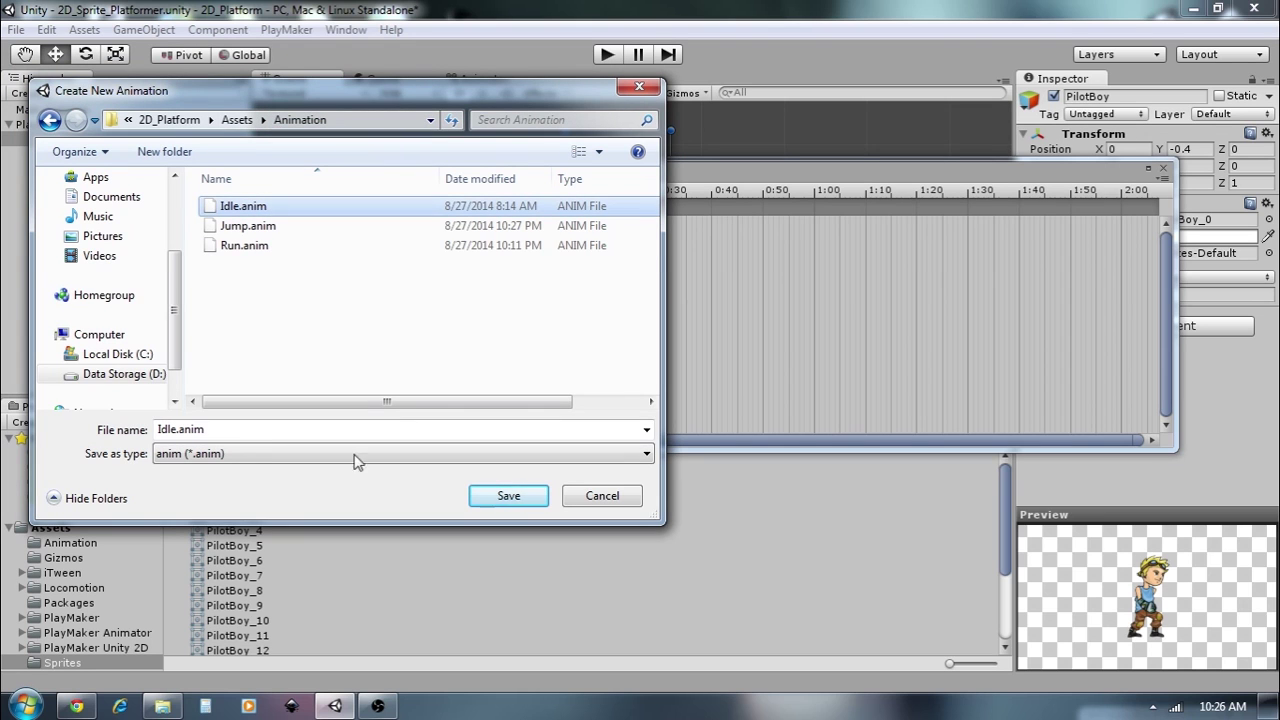
{"action": "left_click", "coordinate": [516, 498]}
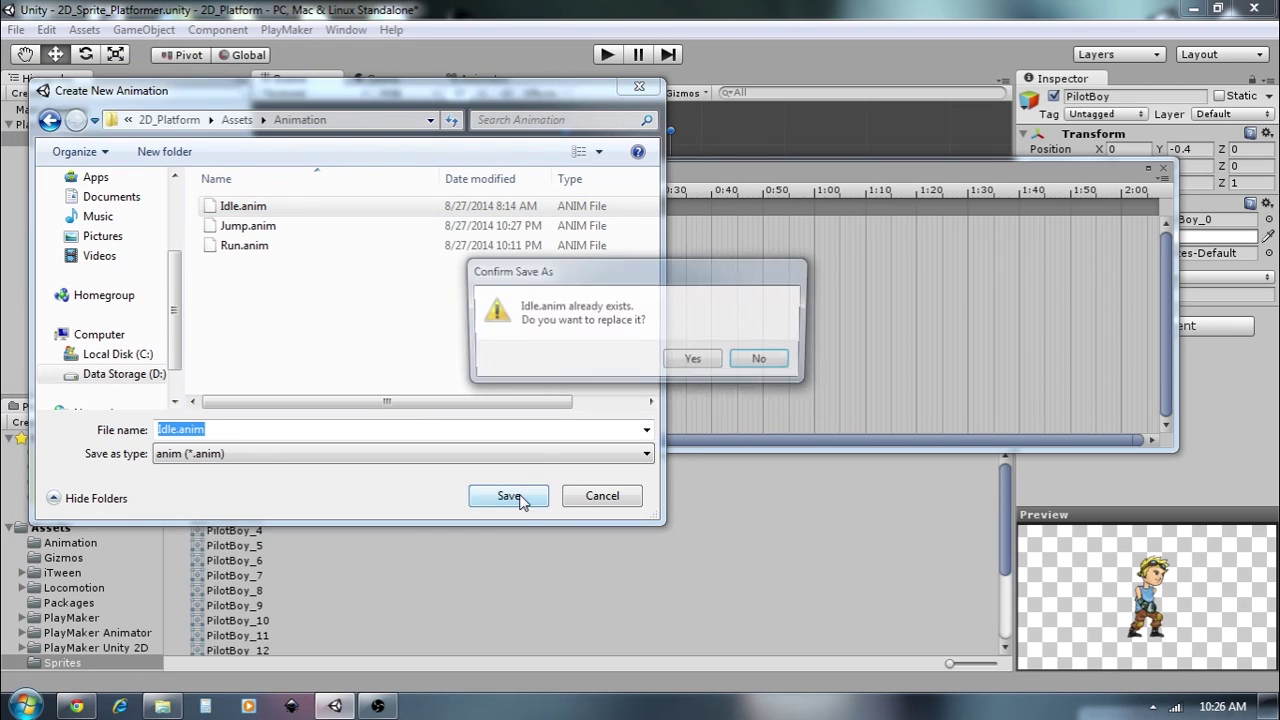
{"action": "left_click", "coordinate": [695, 360]}
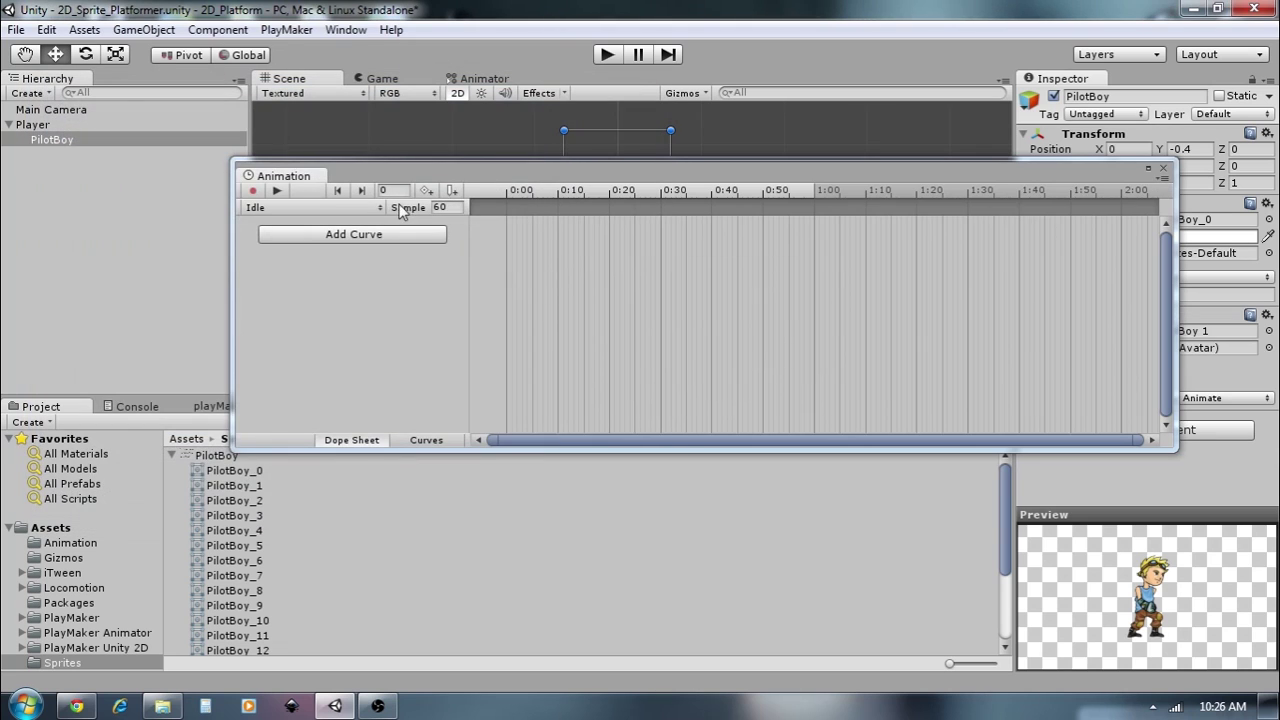
- Set the Idle clip's sample rate to 25 and add the PilotBoy_11 sprite as a keyframe at 0:00
{"action": "left_click", "coordinate": [461, 207]}
{"action": "type", "text": "25"}
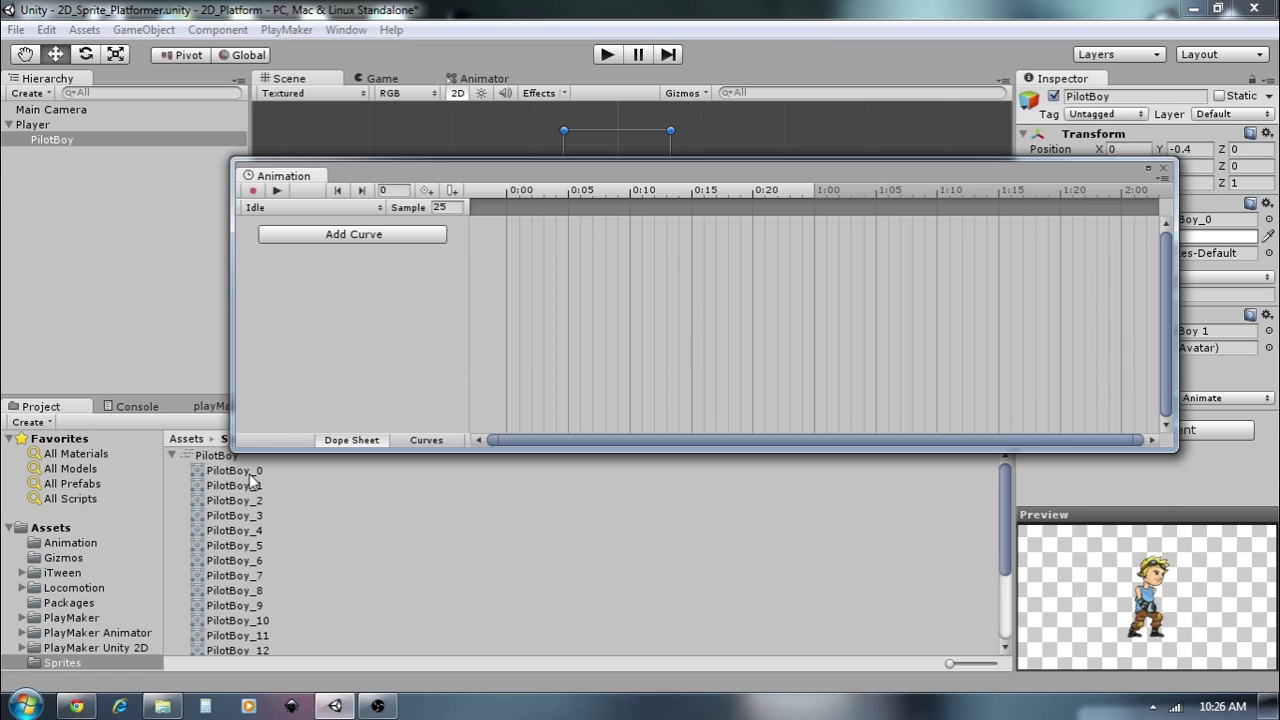
{"action": "left_click", "coordinate": [267, 635]}
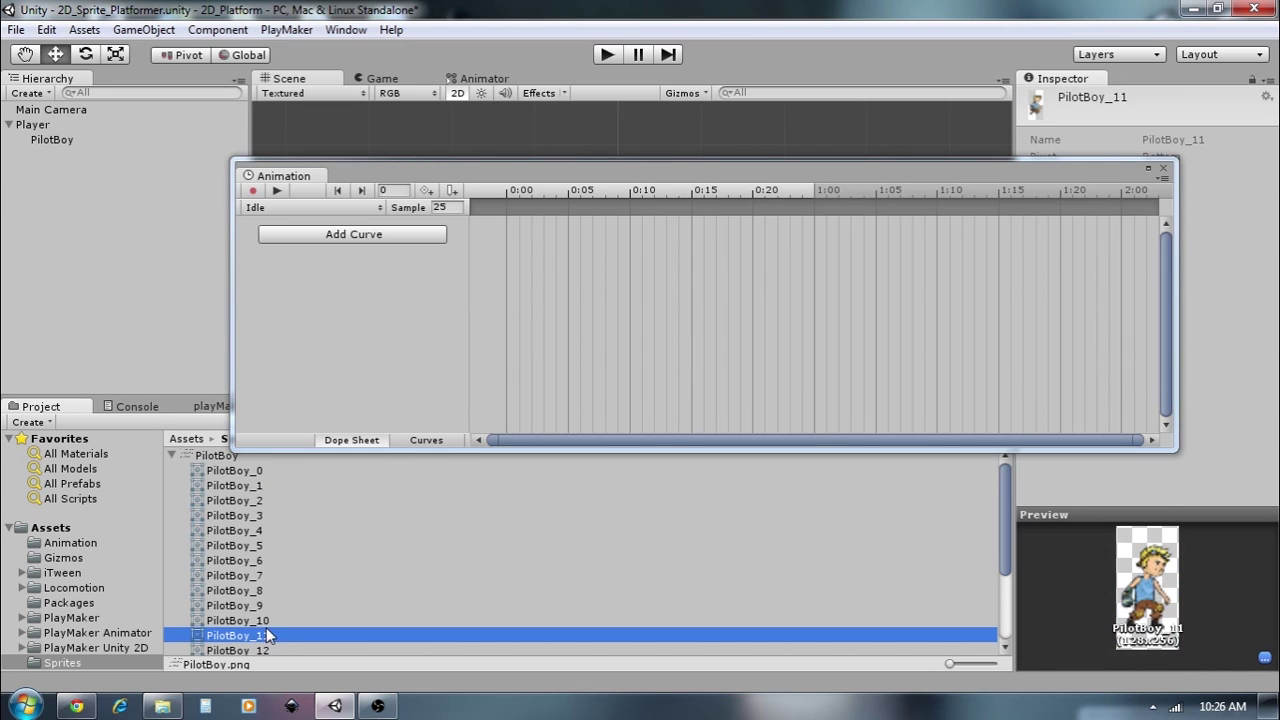
{"action": "left_click", "coordinate": [264, 624]}
{"action": "left_click", "coordinate": [266, 636]}
{"action": "left_click_drag", "start_coordinate": [262, 636], "coordinate": [519, 247]}
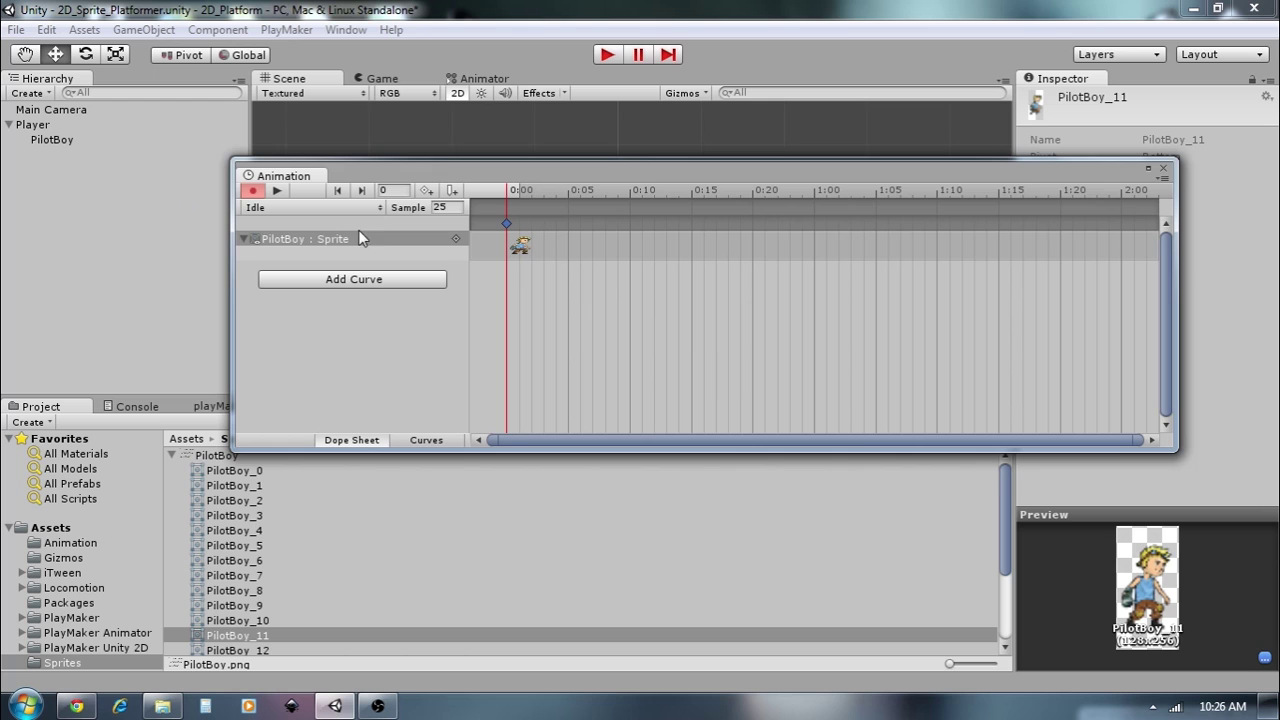
- Create a second animation clip for PilotBoy as Run.anim in the Assets Animation folder, replacing the existing file
{"action": "left_click", "coordinate": [330, 210]}
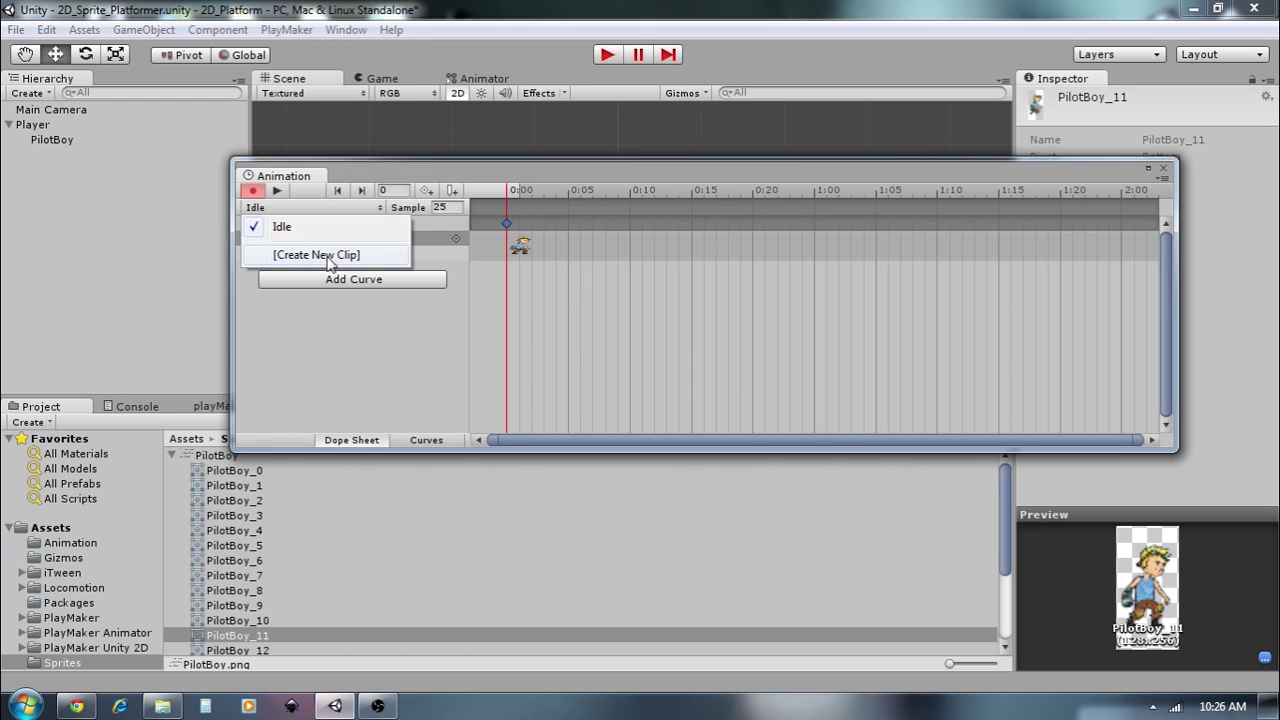
{"action": "left_click", "coordinate": [330, 262]}
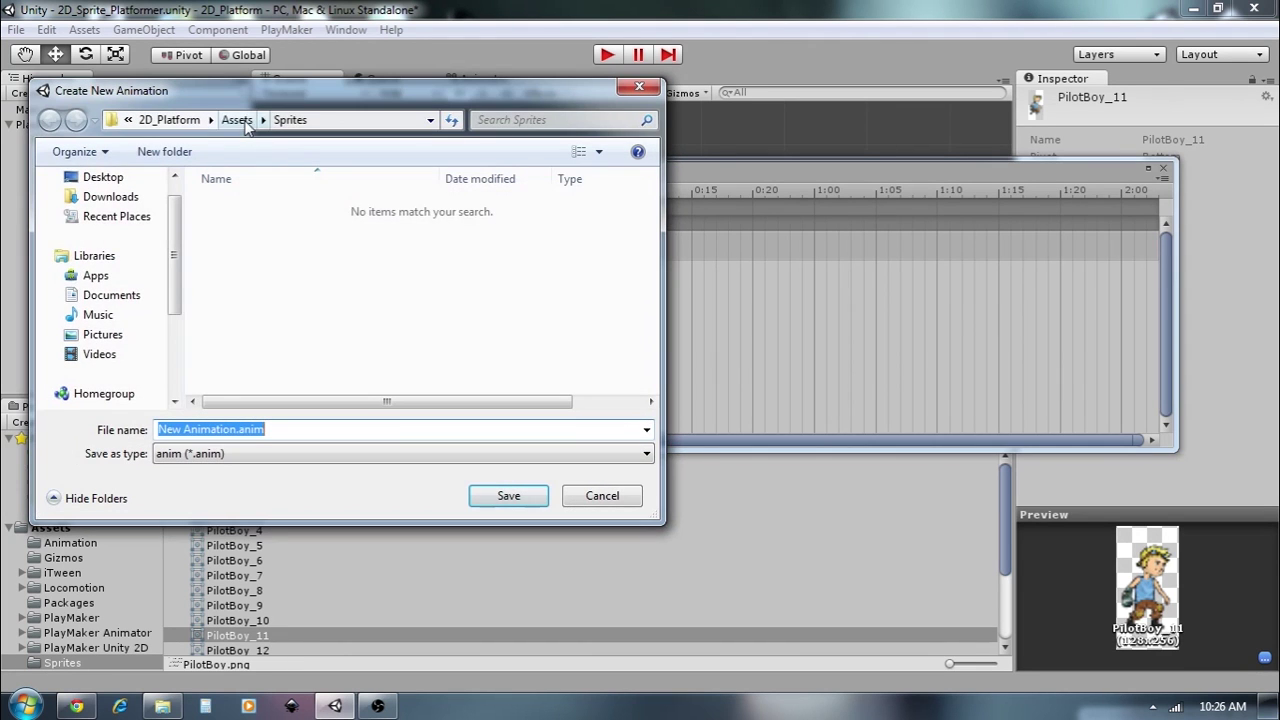
{"action": "left_click", "coordinate": [252, 119]}
{"action": "double_click", "coordinate": [246, 206]}
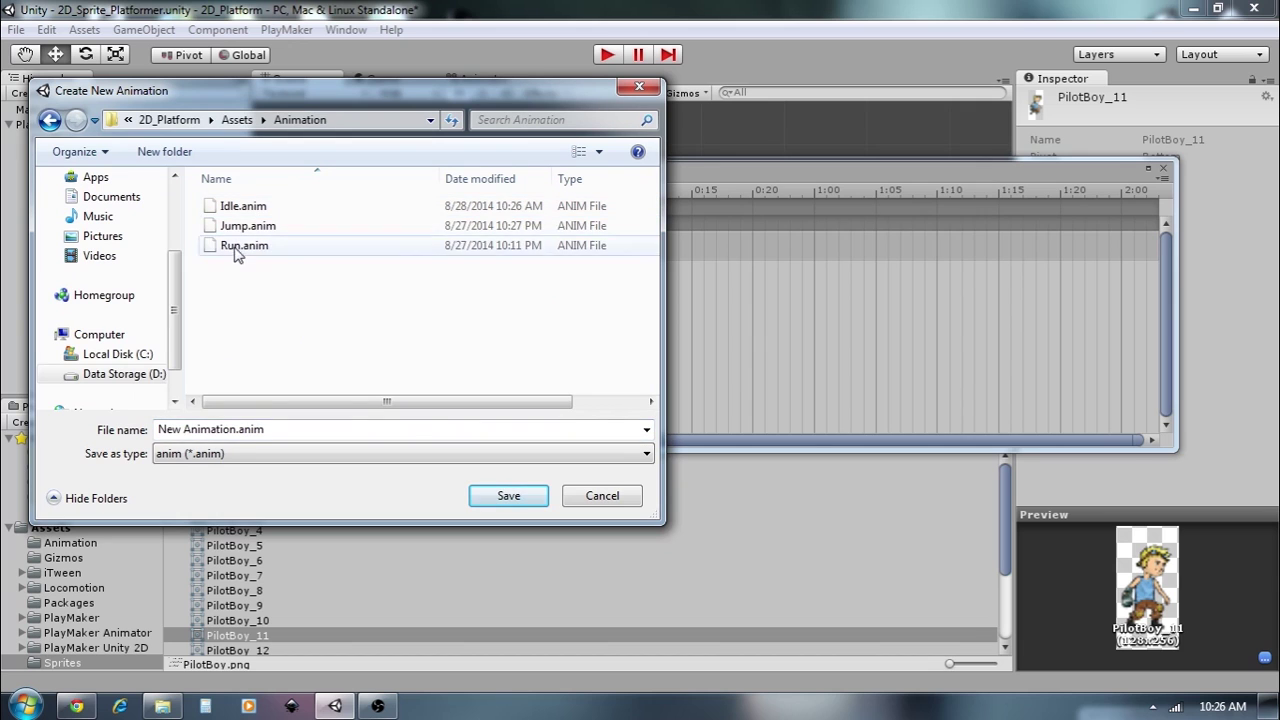
{"action": "left_click", "coordinate": [243, 246]}
{"action": "left_click", "coordinate": [505, 497]}
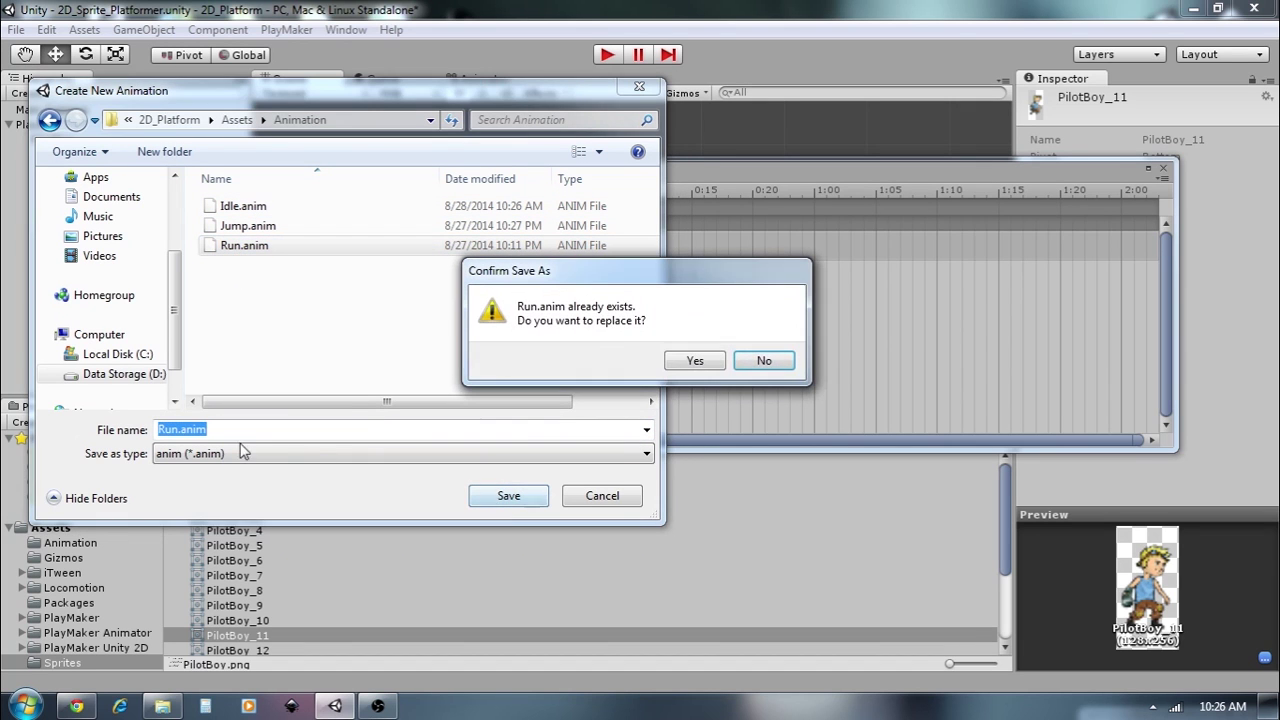
{"action": "left_click", "coordinate": [694, 362]}
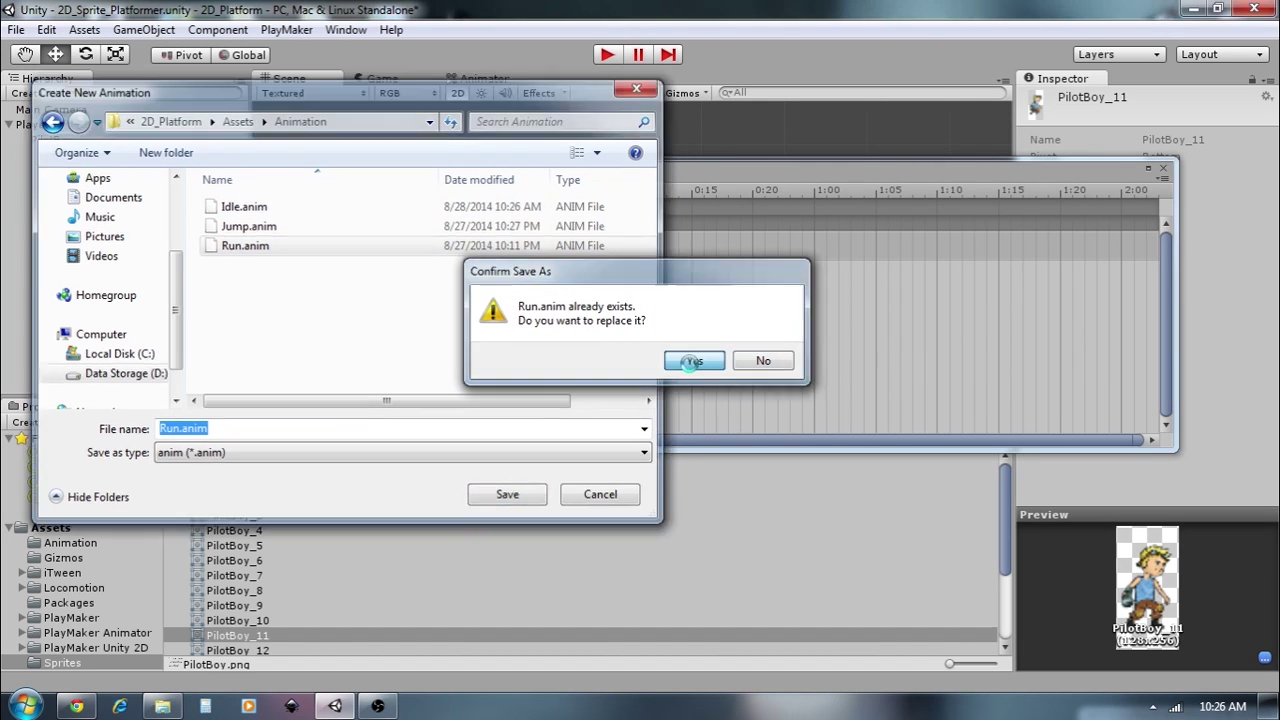
- Fill the Run clip with sprites PilotBoy_0 through PilotBoy_10 from 0:00 at a sample rate of 25, and preview its playback in the scene
{"action": "left_click", "coordinate": [457, 207]}
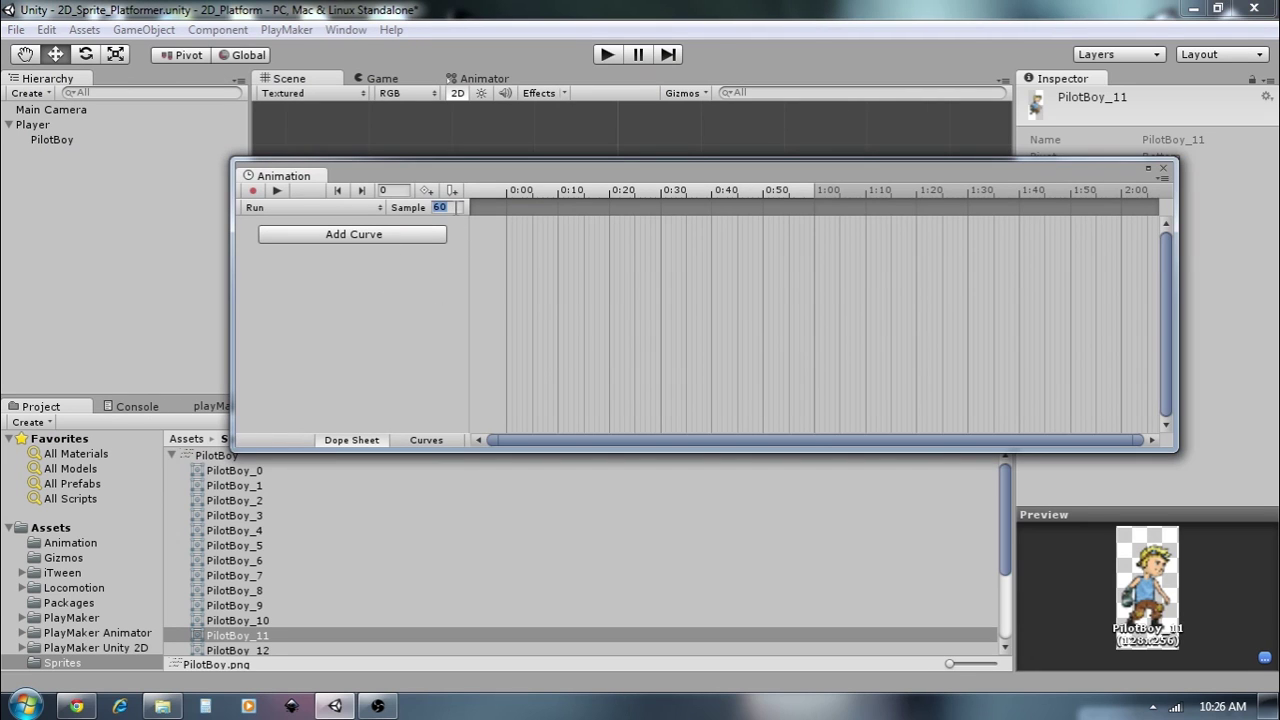
{"action": "type", "text": "25"}
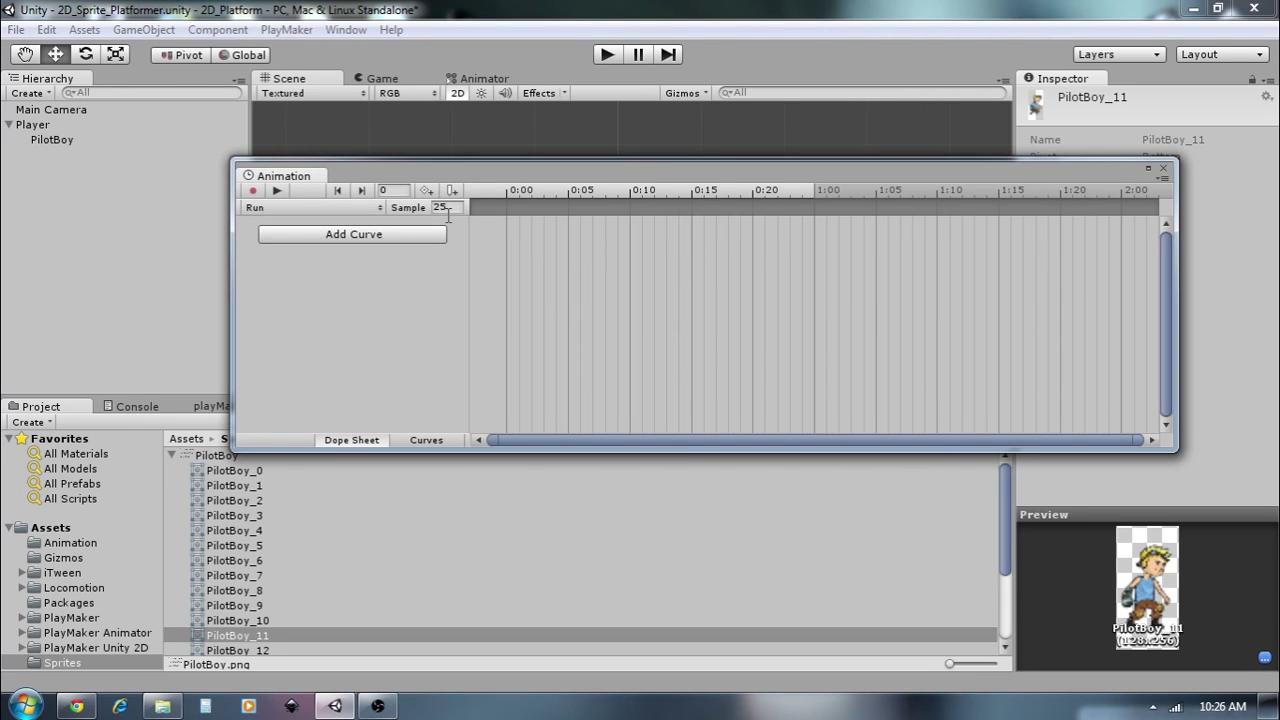
{"action": "left_click", "coordinate": [260, 472]}
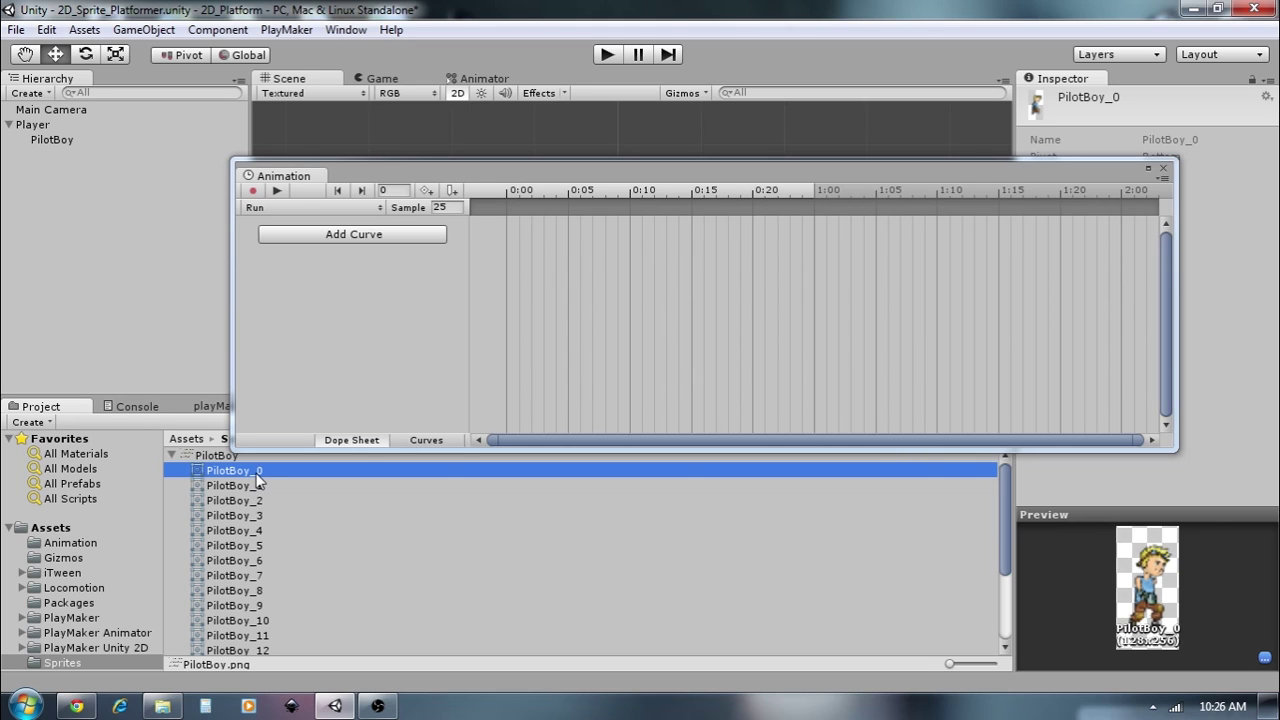
{"action": "left_click", "coordinate": [262, 621]}
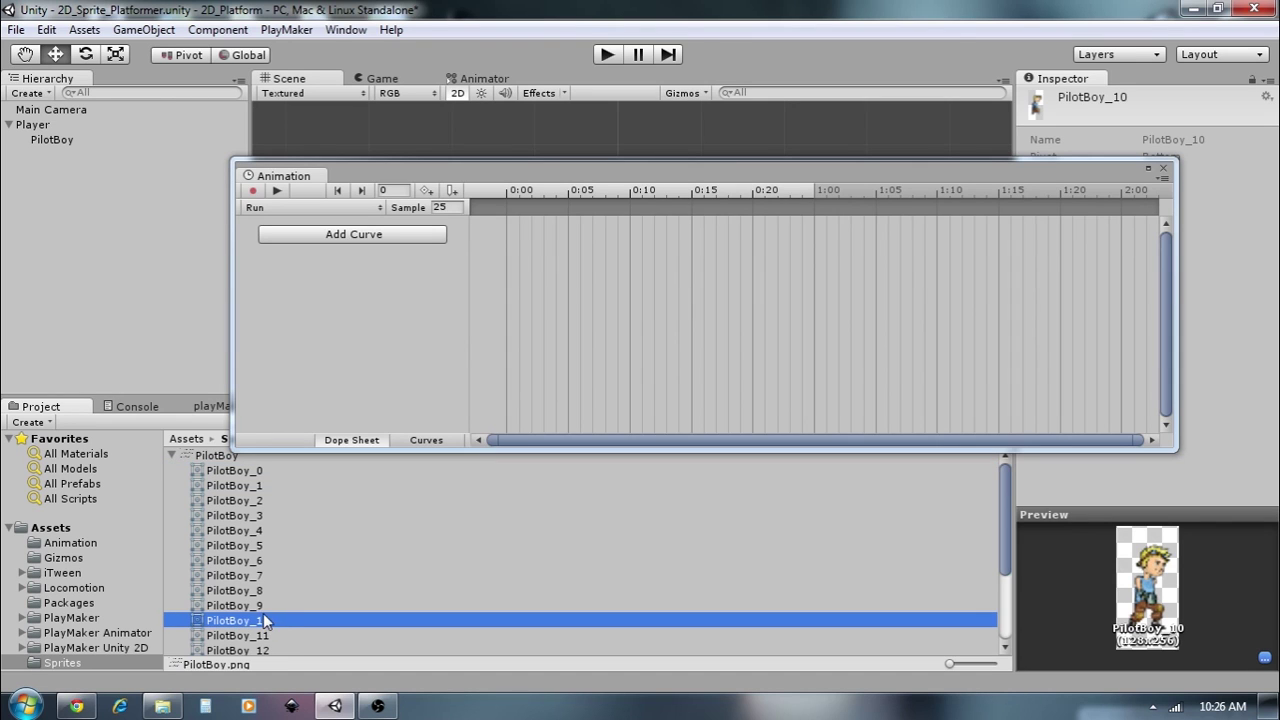
{"action": "left_click", "coordinate": [241, 472]}
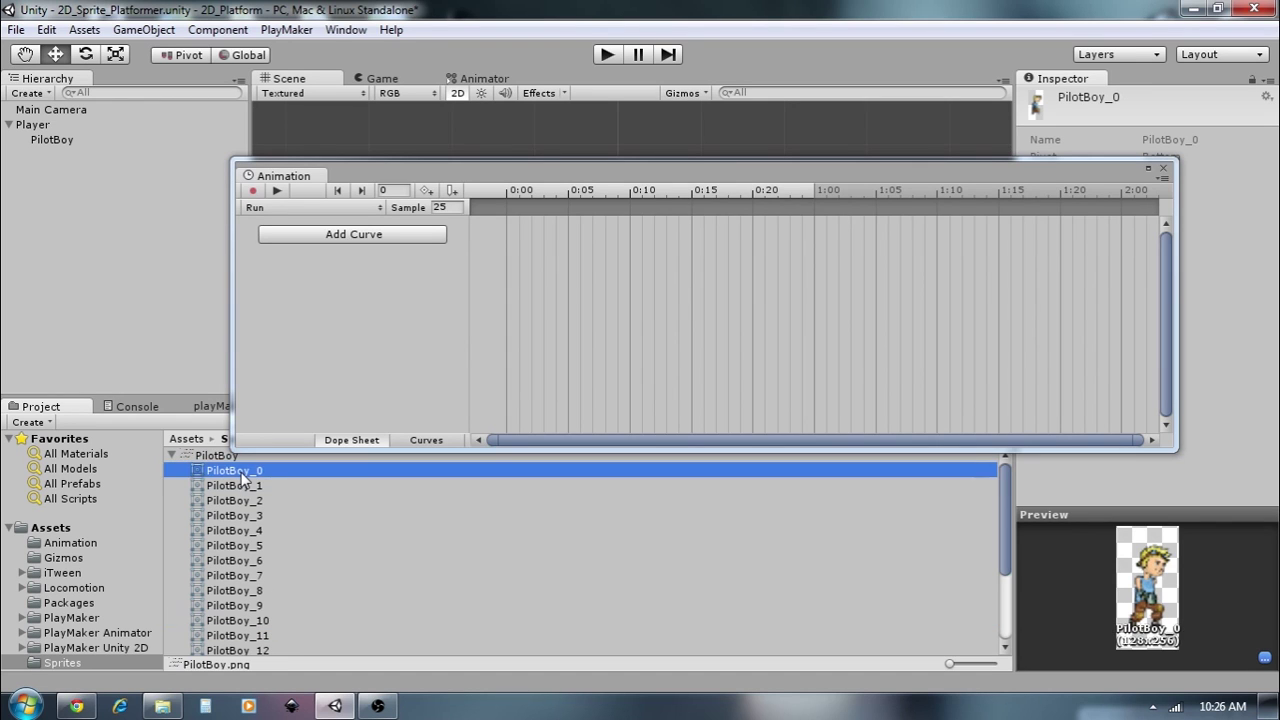
{"action": "left_click", "coordinate": [263, 621], "text": "shift"}
{"action": "left_click_drag", "start_coordinate": [249, 473], "coordinate": [516, 232]}
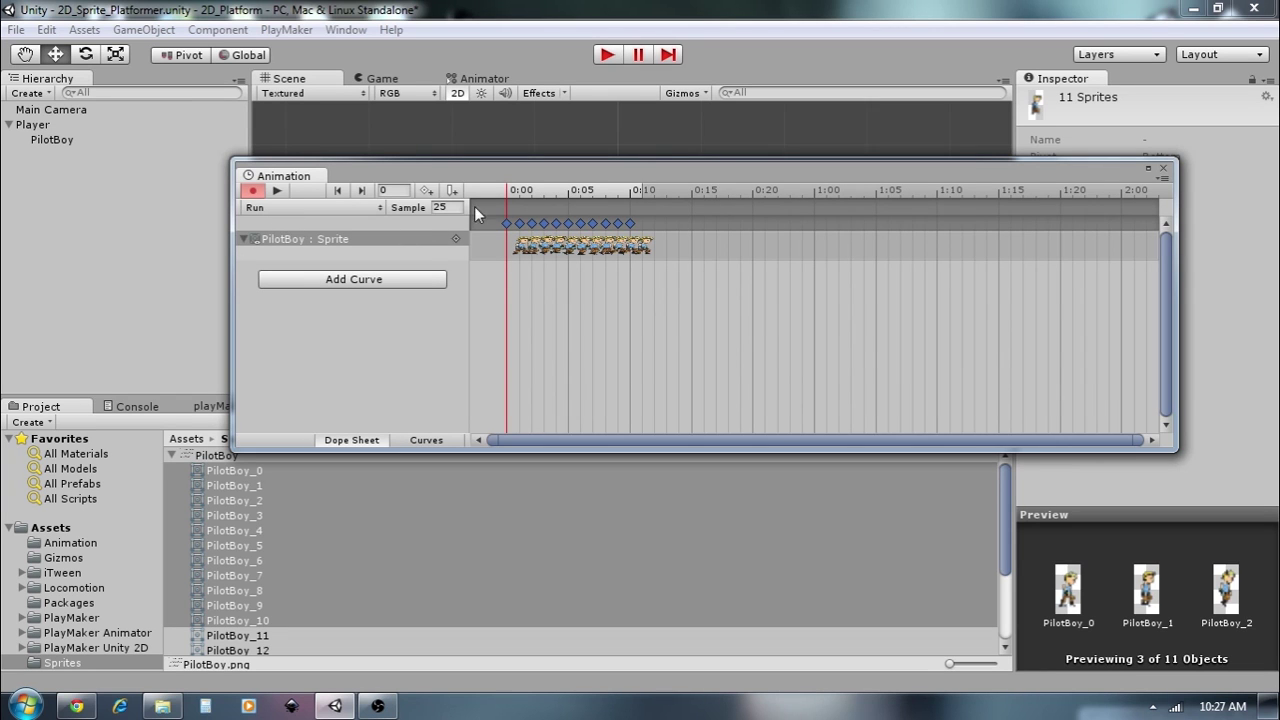
{"action": "left_click_drag", "start_coordinate": [450, 172], "coordinate": [446, 347]}
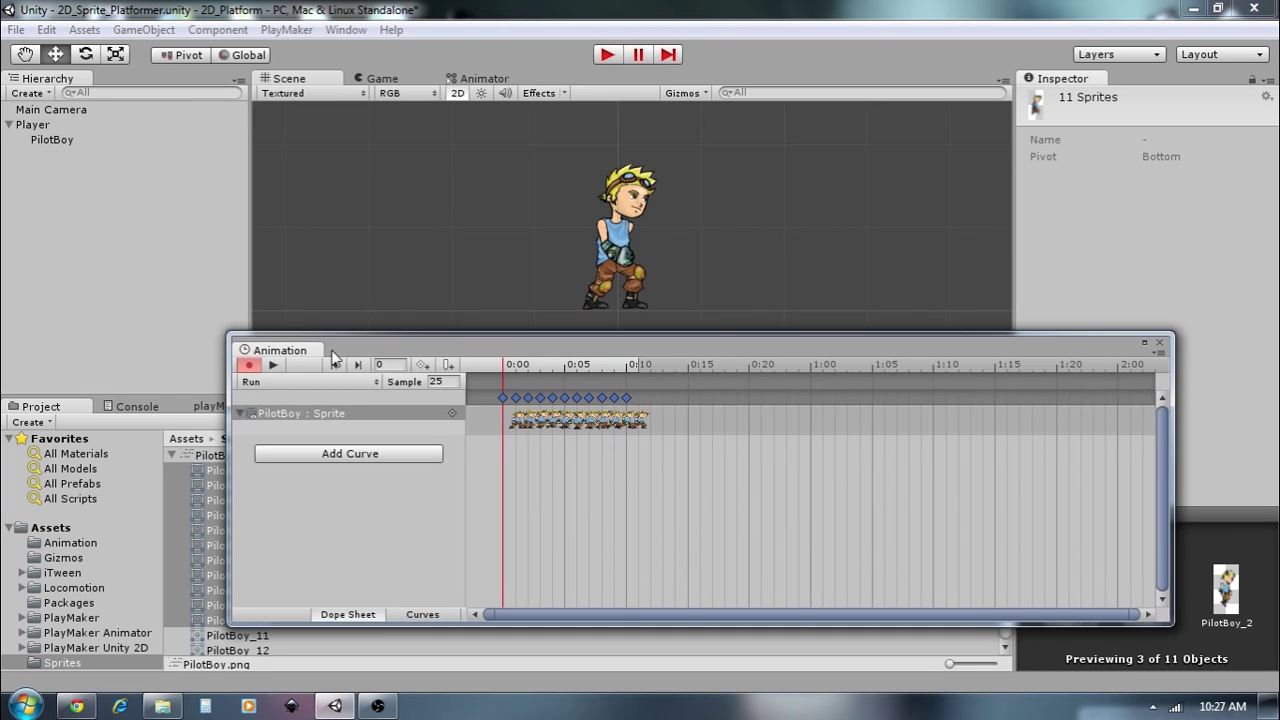
{"action": "left_click", "coordinate": [276, 366]}
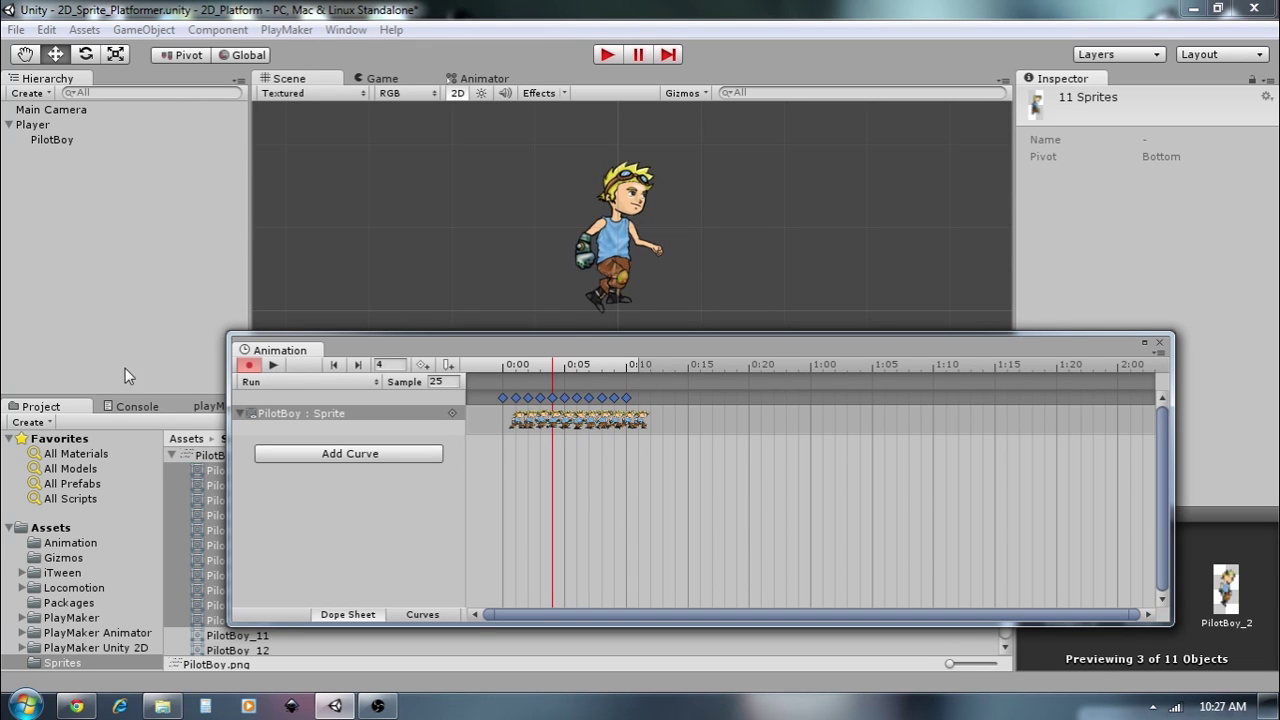
- Create a third animation clip for PilotBoy as Jump.anim in the Assets Animation folder, replacing the existing file
{"action": "left_click", "coordinate": [276, 382]}
{"action": "left_click", "coordinate": [290, 450]}
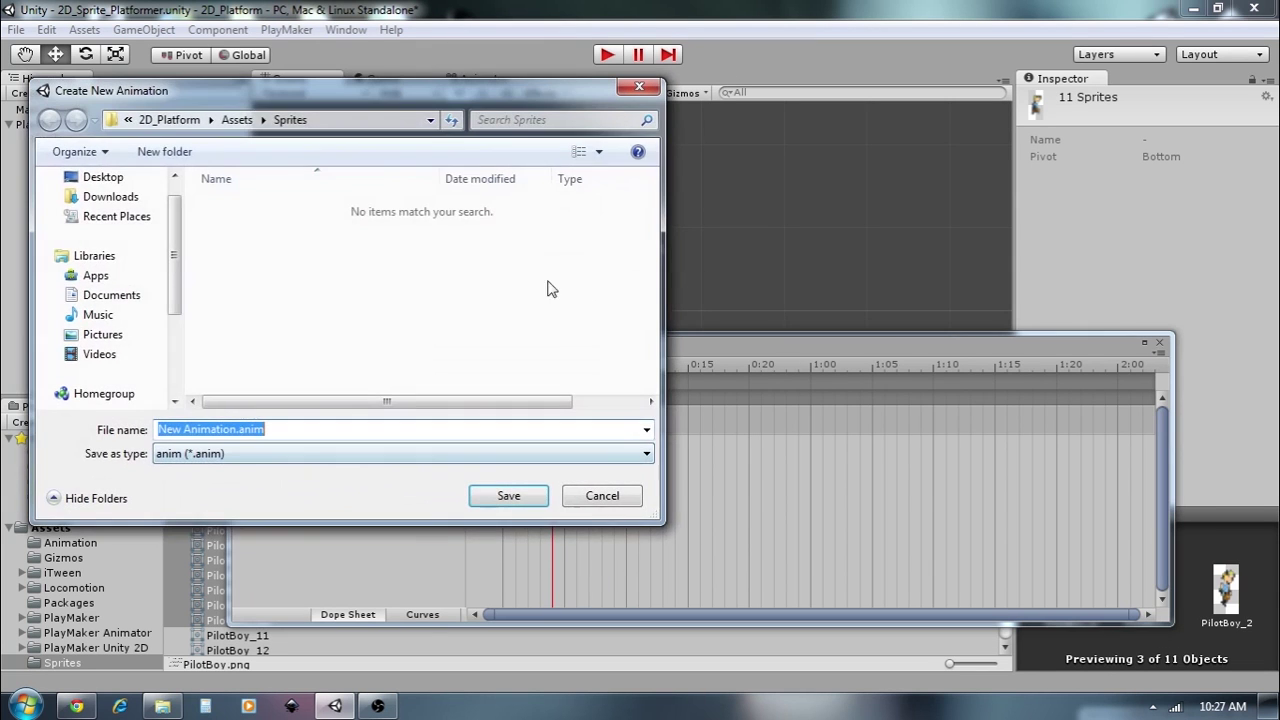
{"action": "left_click", "coordinate": [237, 119]}
{"action": "double_click", "coordinate": [250, 208]}
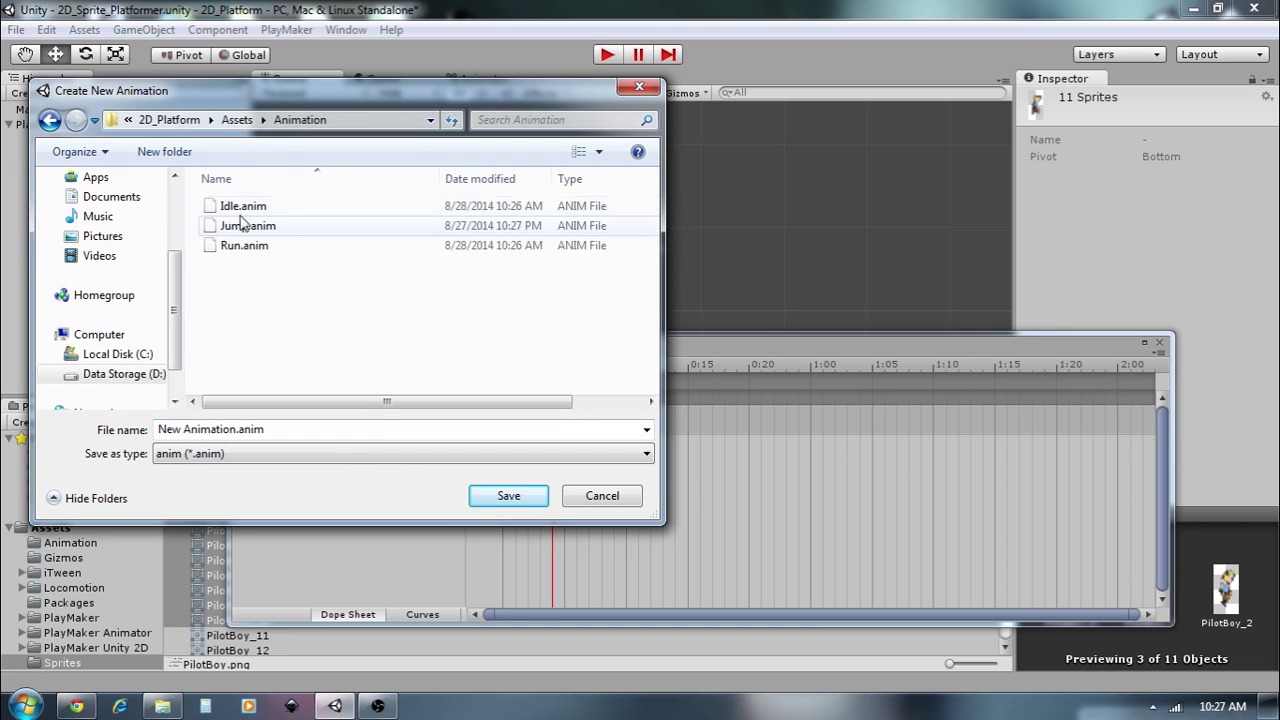
{"action": "left_click", "coordinate": [250, 225]}
{"action": "left_click", "coordinate": [490, 495]}
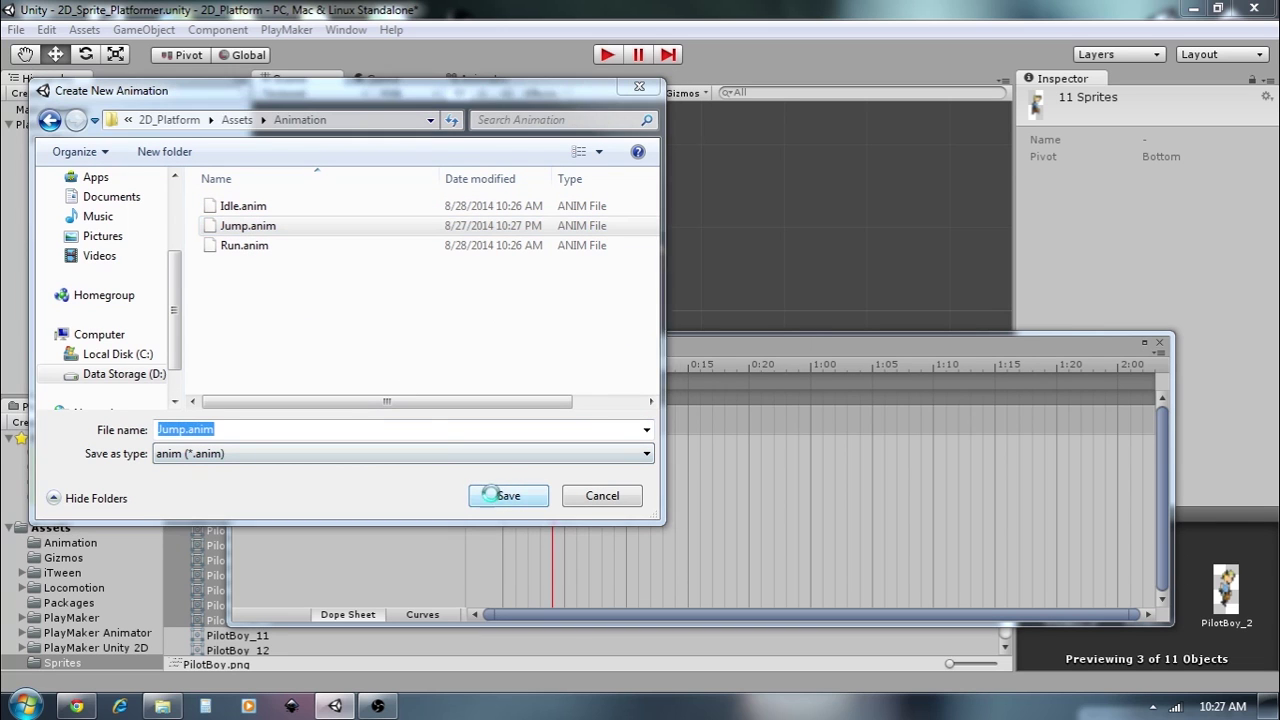
{"action": "left_click", "coordinate": [700, 360]}
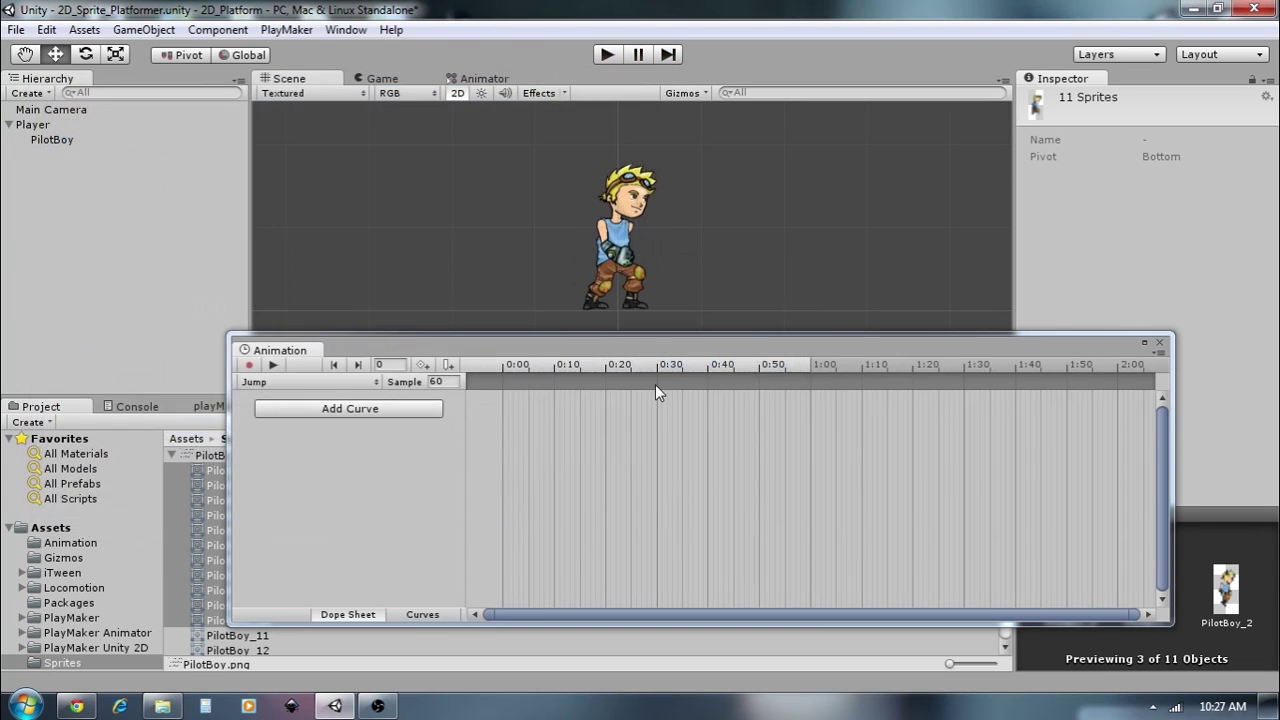
- Set the Jump clip's sample rate to 25 and add sprites PilotBoy_12 through PilotBoy_21 as keyframes starting at 0:00
{"action": "left_click_drag", "start_coordinate": [474, 338], "coordinate": [476, 200]}
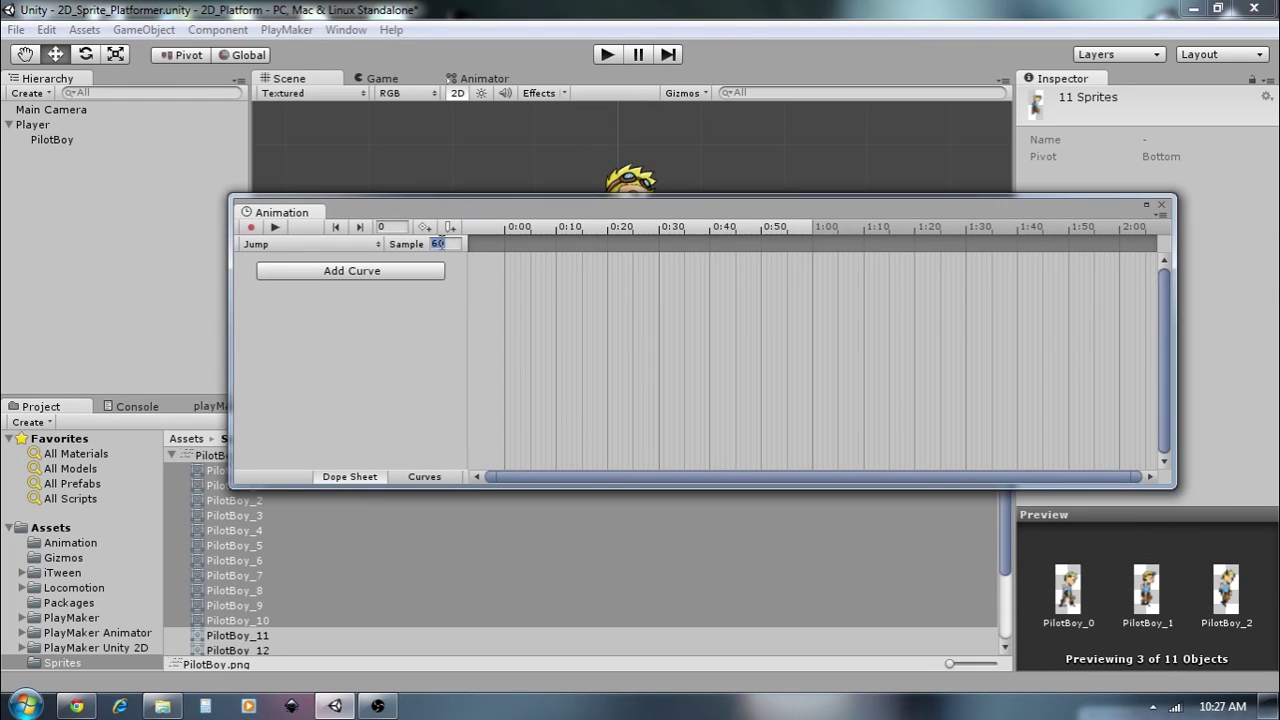
{"action": "type", "text": "25"}
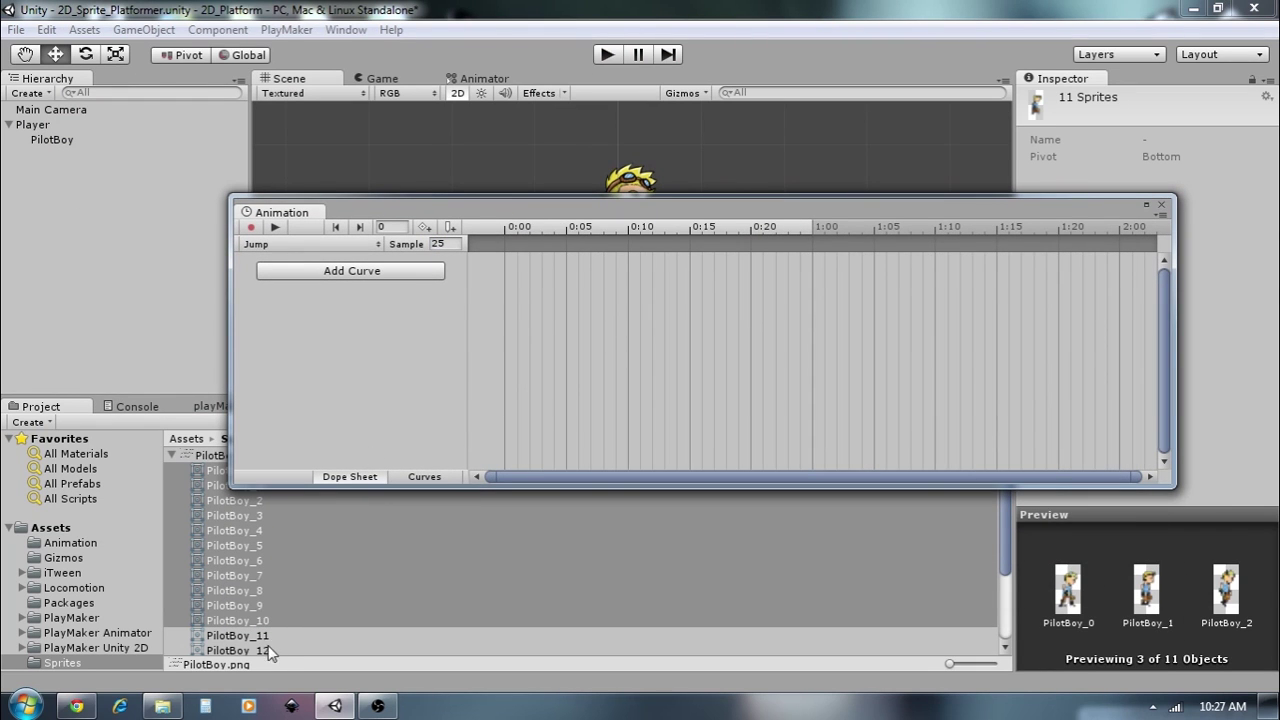
{"action": "scroll", "coordinate": [275, 635], "scroll_direction": "down", "scroll_amount": 5}
{"action": "scroll", "coordinate": [285, 590], "scroll_direction": "up", "scroll_amount": 3}
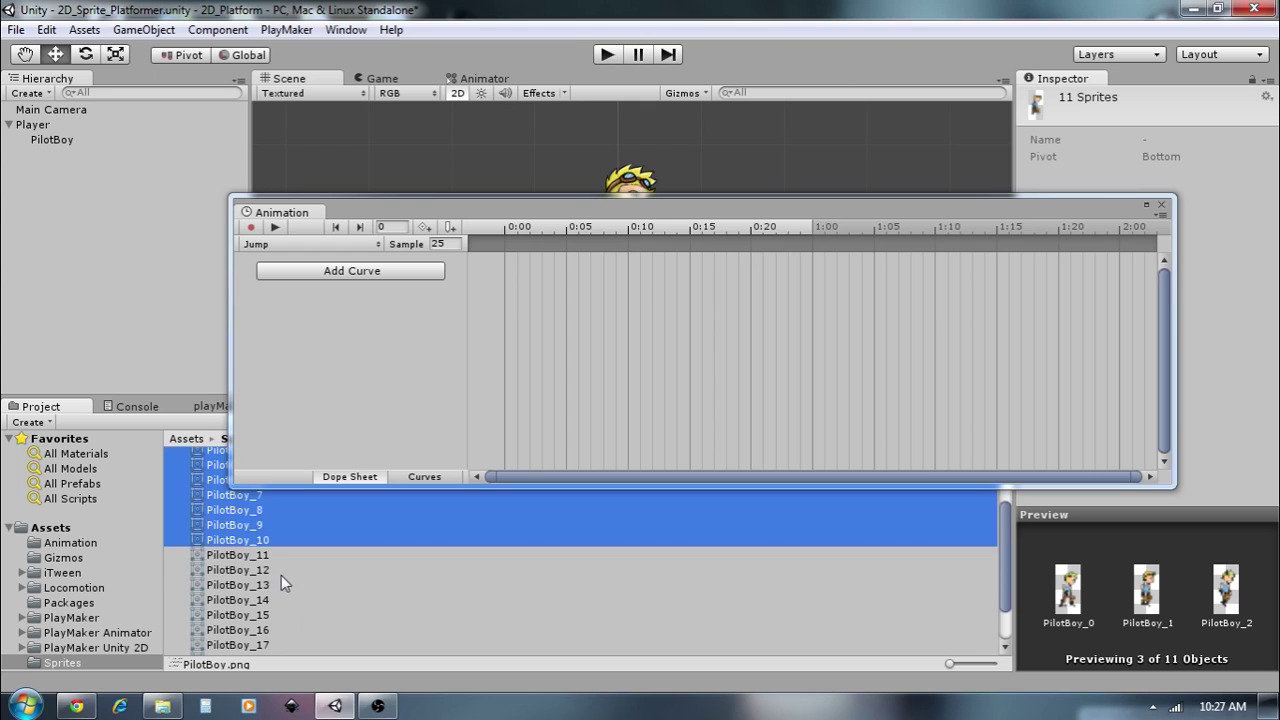
{"action": "left_click", "coordinate": [260, 570]}
{"action": "scroll", "coordinate": [290, 570], "scroll_direction": "down", "scroll_amount": 2}
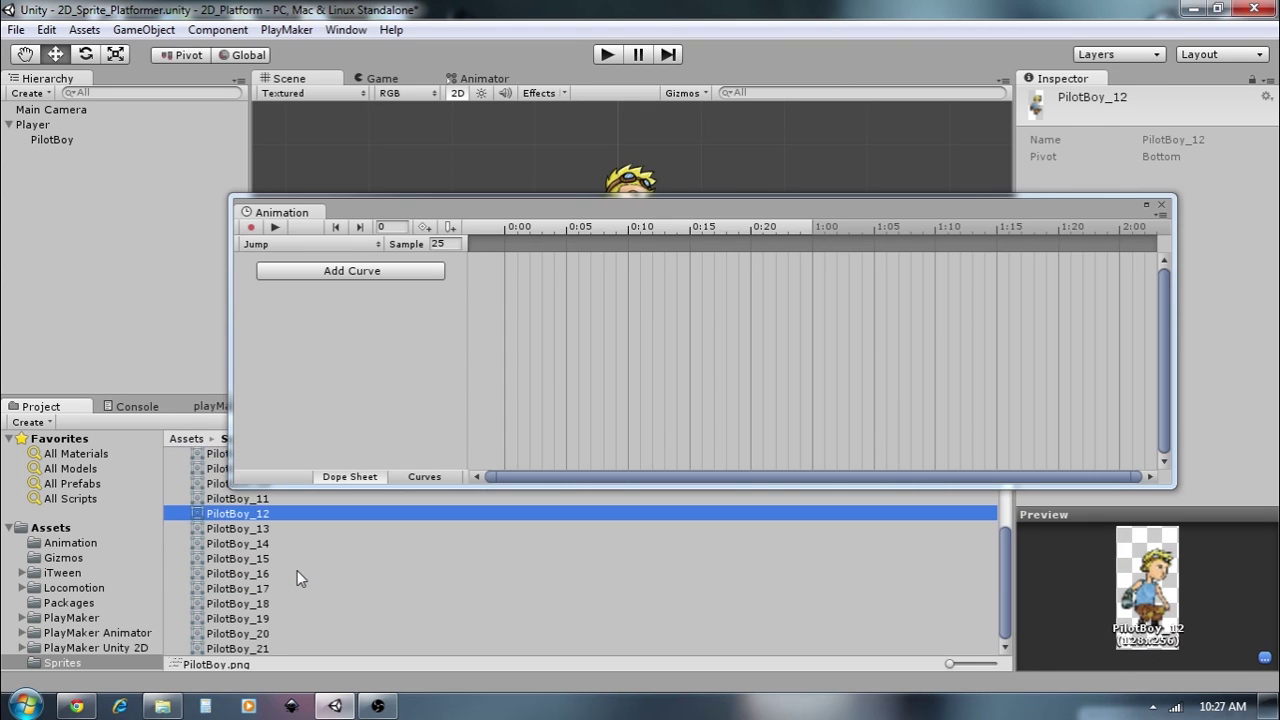
{"action": "left_click", "coordinate": [261, 651], "text": "shift"}
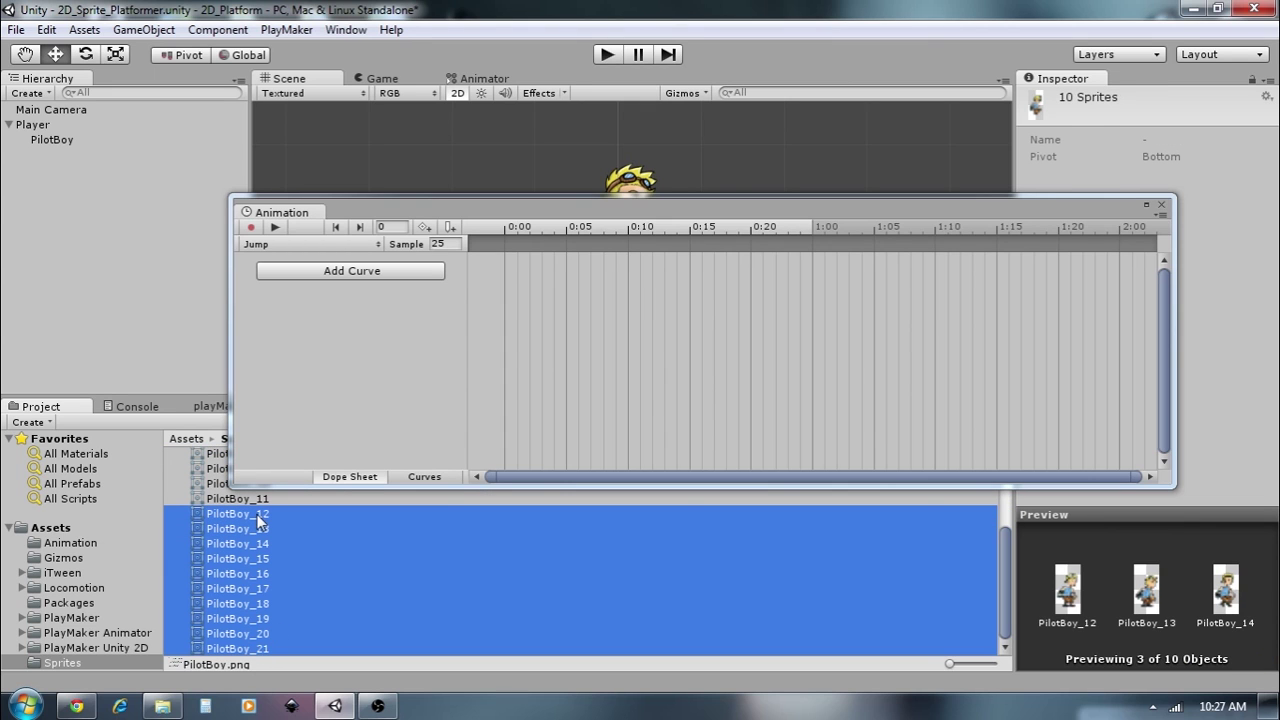
{"action": "left_click_drag", "start_coordinate": [258, 520], "coordinate": [380, 393]}
{"action": "left_click_drag", "start_coordinate": [516, 259], "coordinate": [514, 259]}
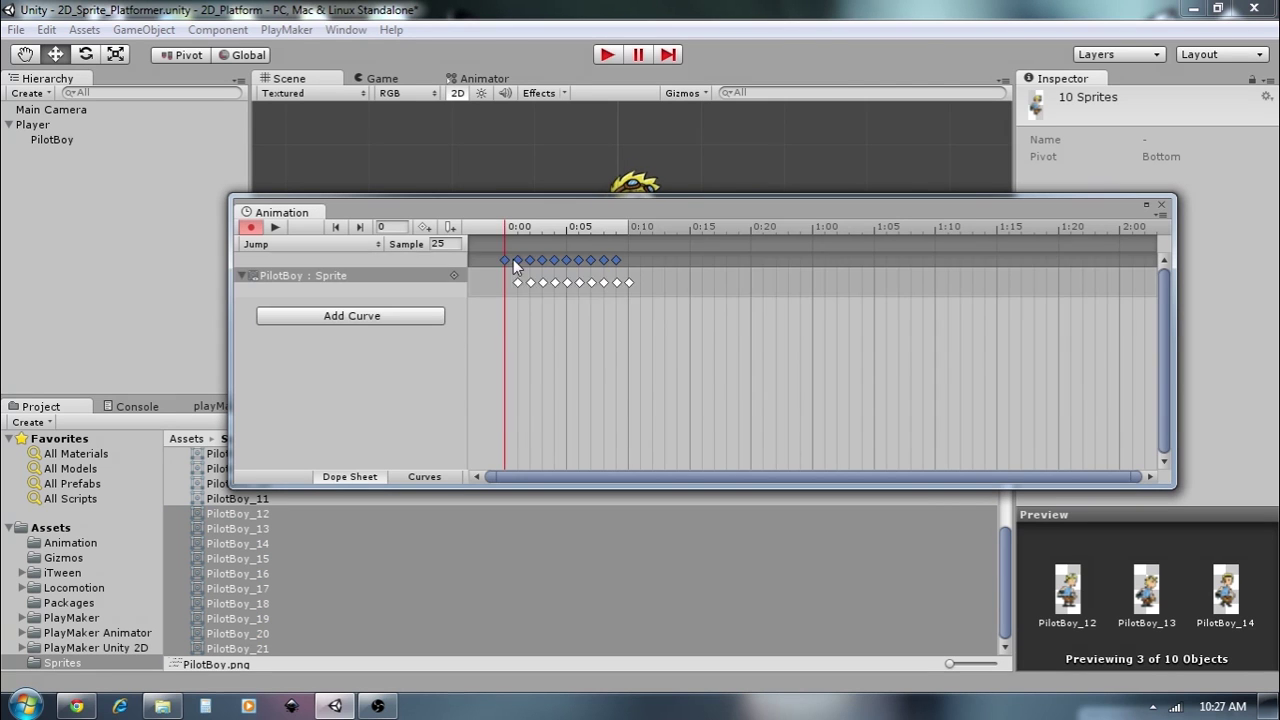
- Uncover the character in the scene, play back the Jump clip and scrub from frame 0 to frame 4
{"action": "left_click_drag", "start_coordinate": [486, 210], "coordinate": [525, 375]}
{"action": "left_click", "coordinate": [264, 388]}
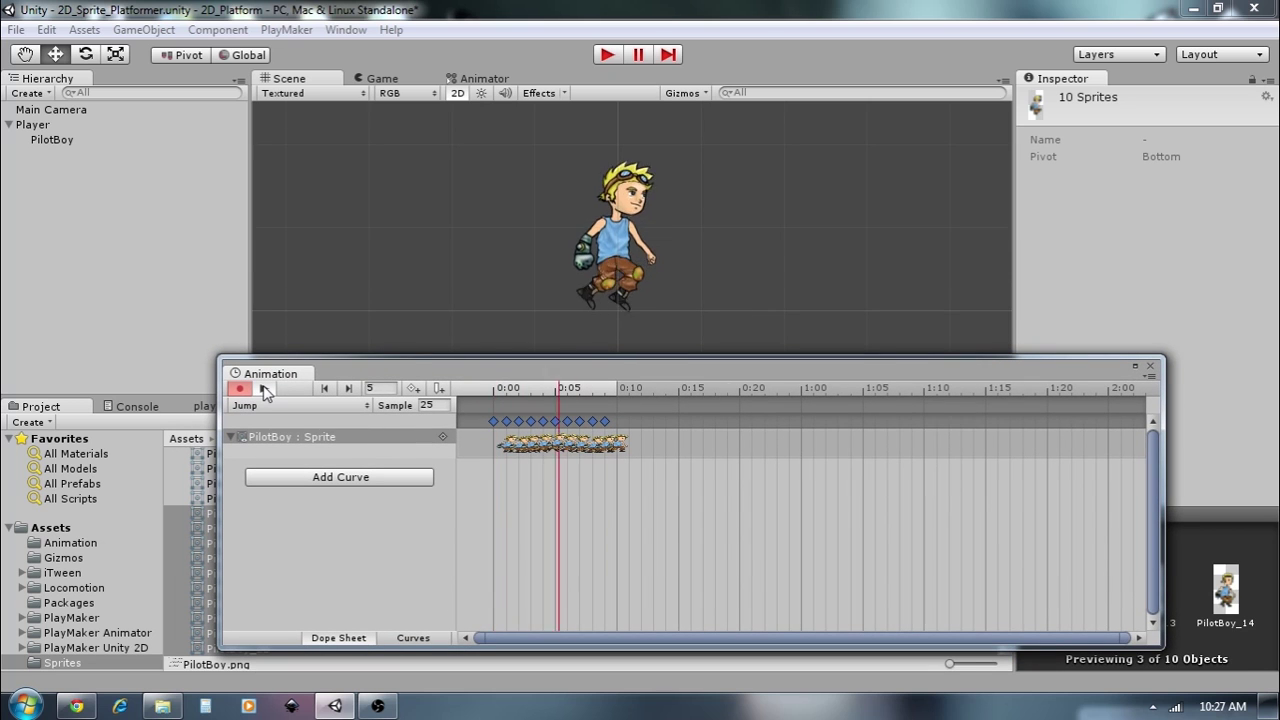
{"action": "left_click", "coordinate": [264, 388]}
{"action": "left_click", "coordinate": [492, 390]}
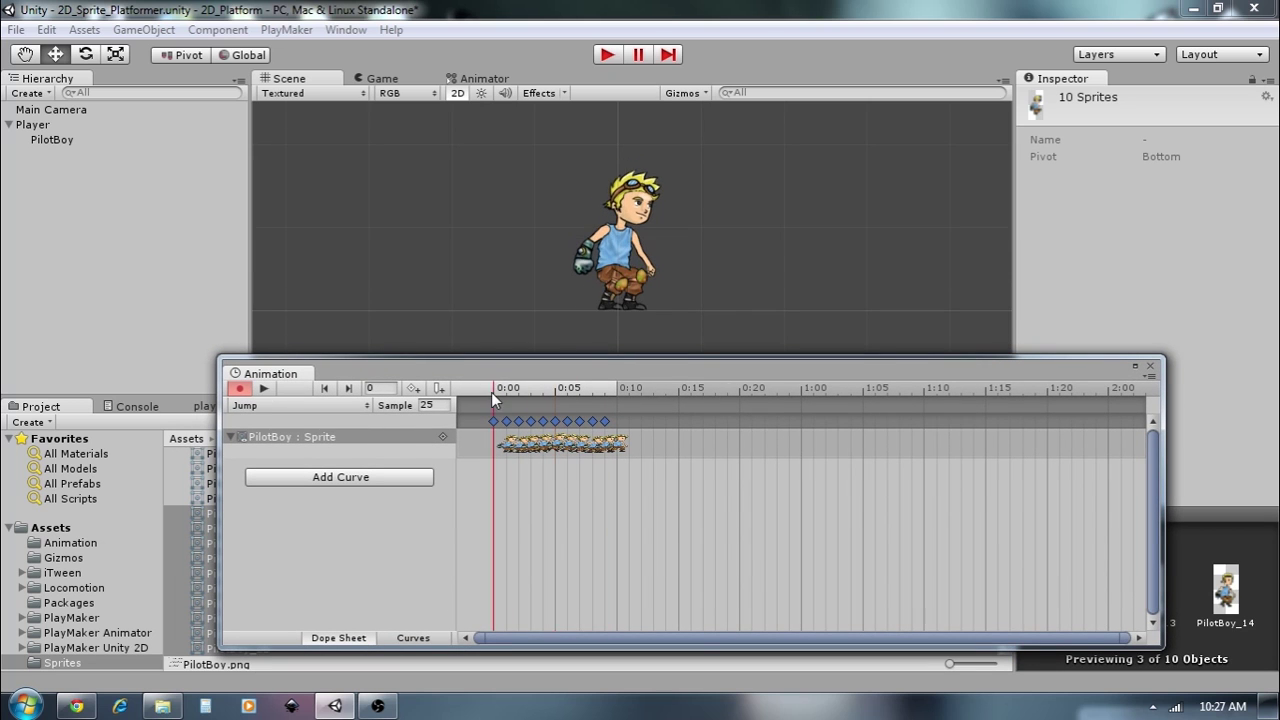
{"action": "left_click_drag", "start_coordinate": [495, 397], "coordinate": [543, 387]}
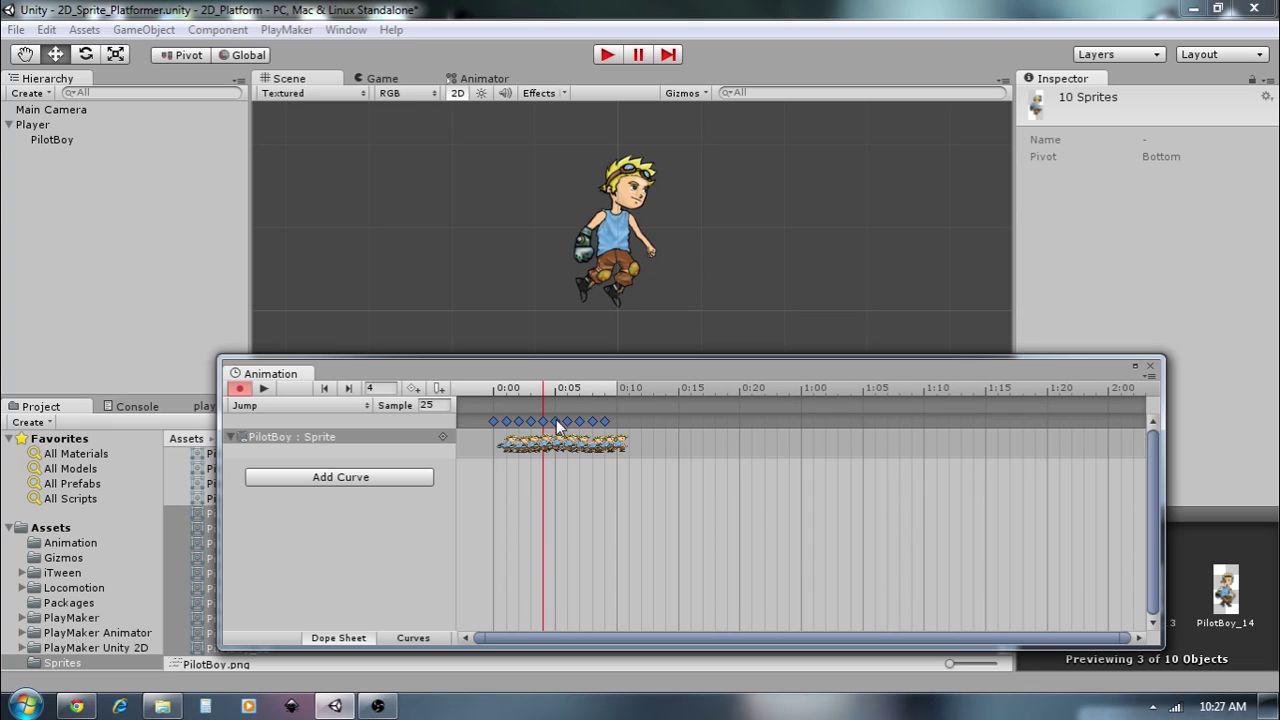
- Shift the Jump clip's last five keyframes to start at 0:20, then preview the playback and close the Animation window
{"action": "left_click", "coordinate": [558, 425]}
{"action": "left_click_drag", "start_coordinate": [633, 514], "coordinate": [420, 432]}
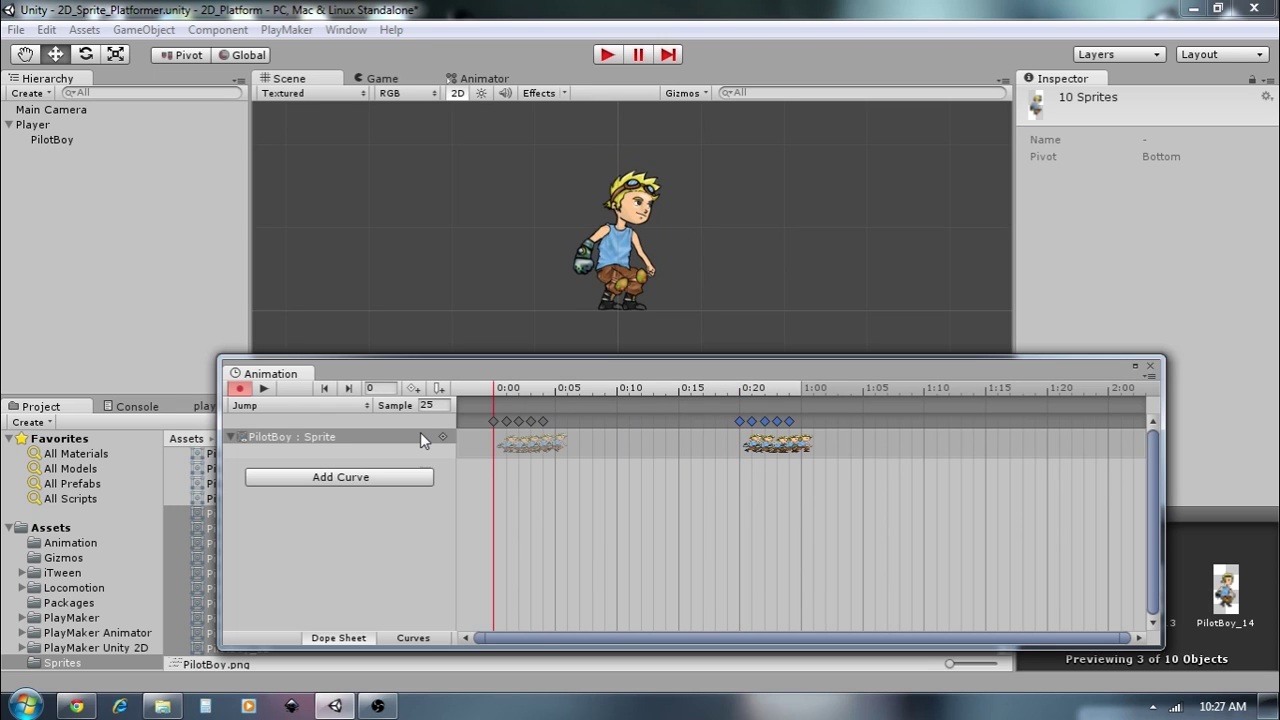
{"action": "left_click", "coordinate": [263, 389]}
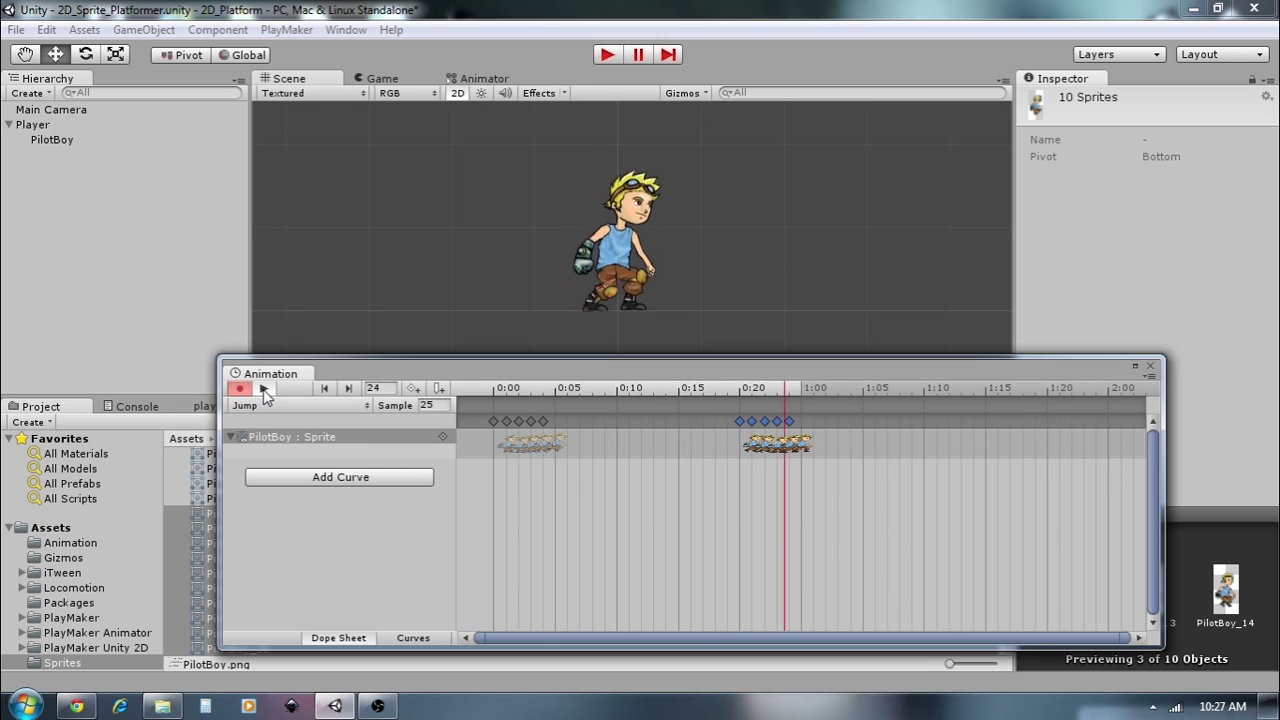
{"action": "left_click", "coordinate": [263, 389]}
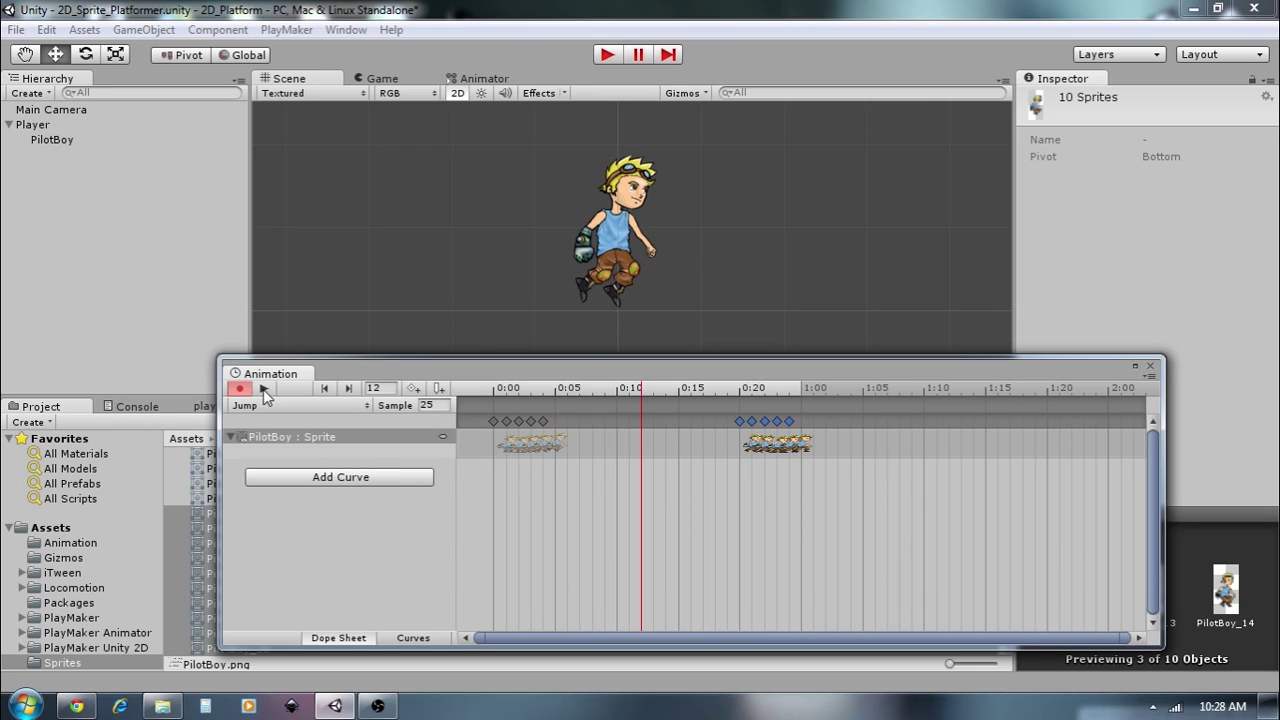
{"action": "left_click", "coordinate": [1151, 367]}
{"action": "scroll", "coordinate": [296, 501], "scroll_direction": "up", "scroll_amount": 3}
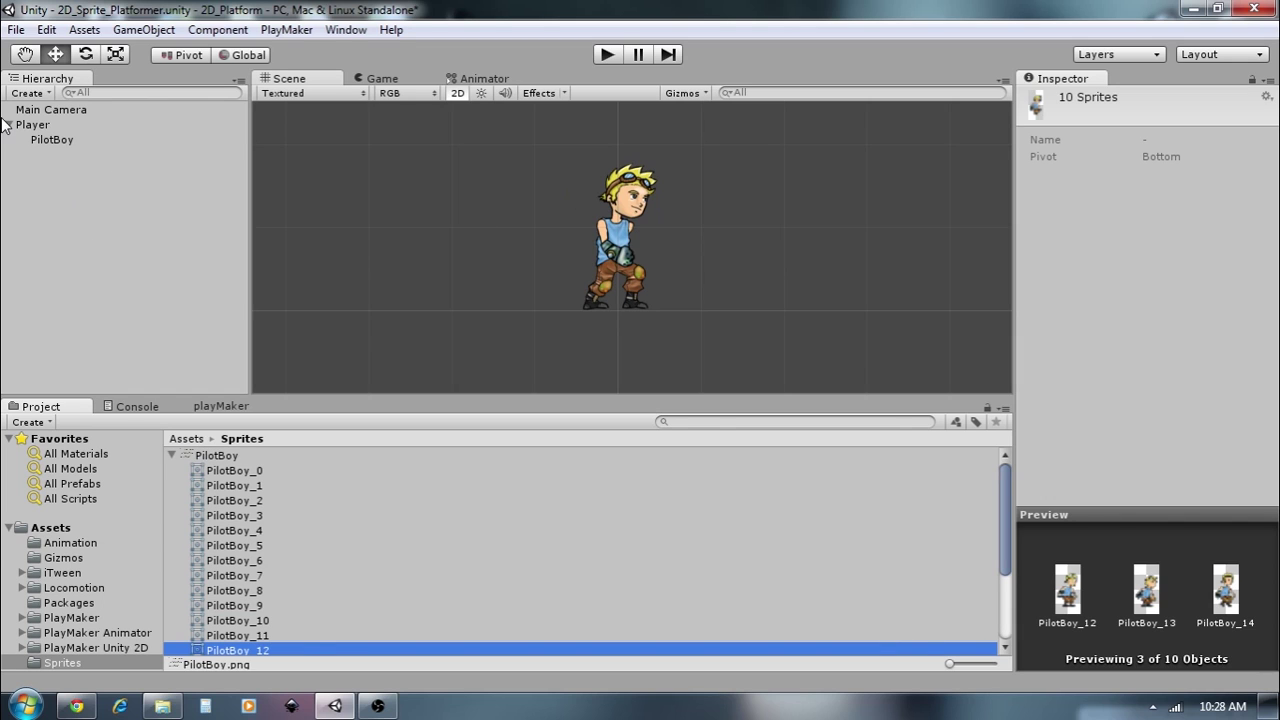
- Add a Rigidbody 2D component to the Player object with Fixed Angle enabled, and collapse its settings
{"action": "left_click", "coordinate": [36, 126]}
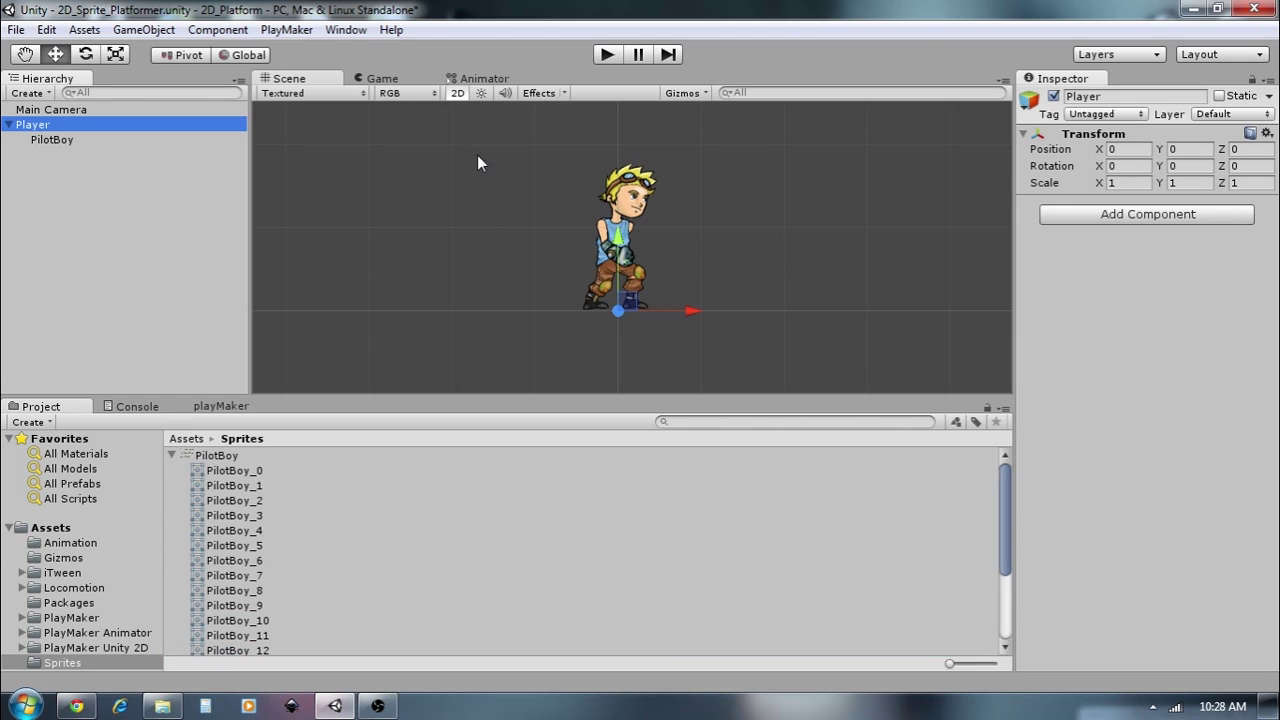
{"action": "left_click", "coordinate": [1120, 214]}
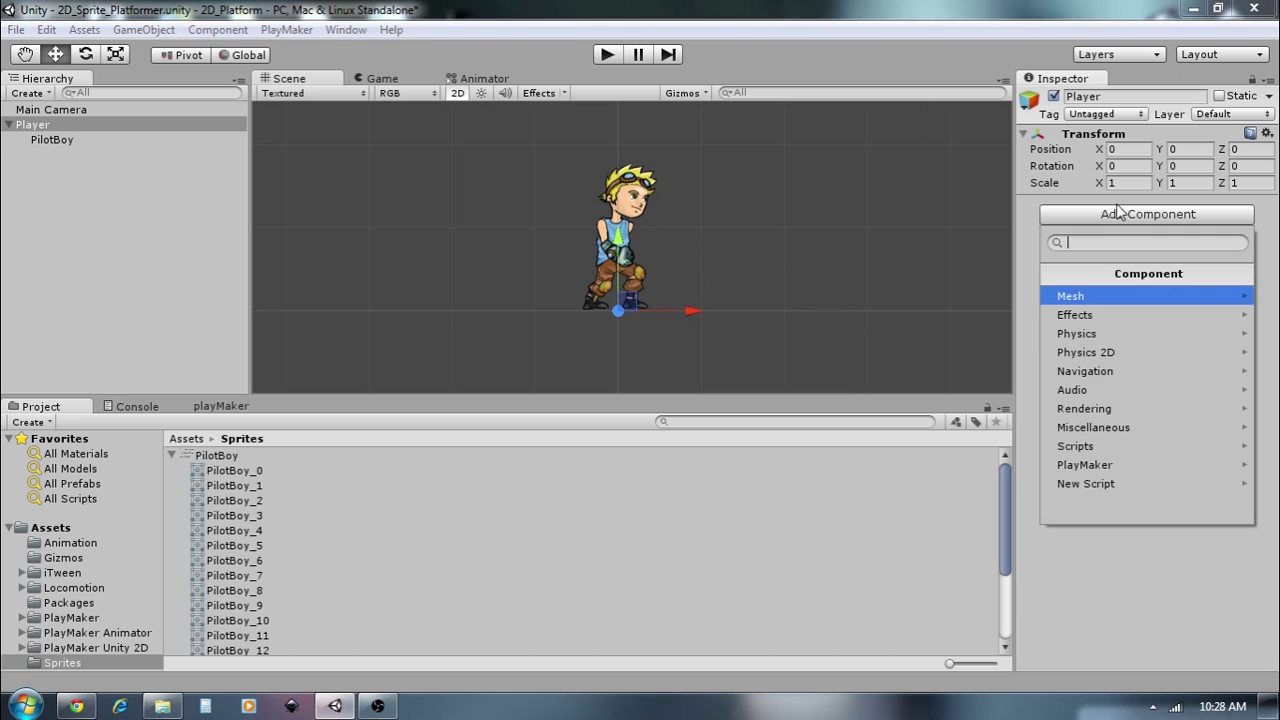
{"action": "left_click", "coordinate": [1122, 350]}
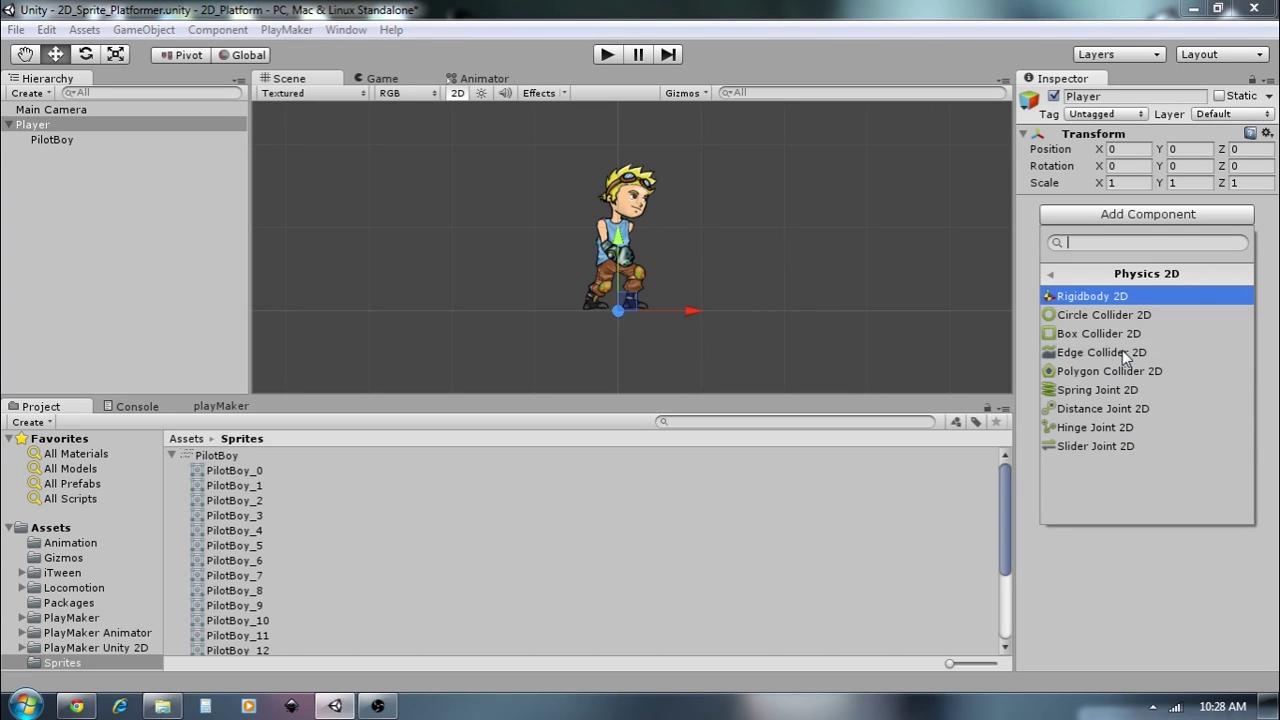
{"action": "left_click", "coordinate": [1122, 300]}
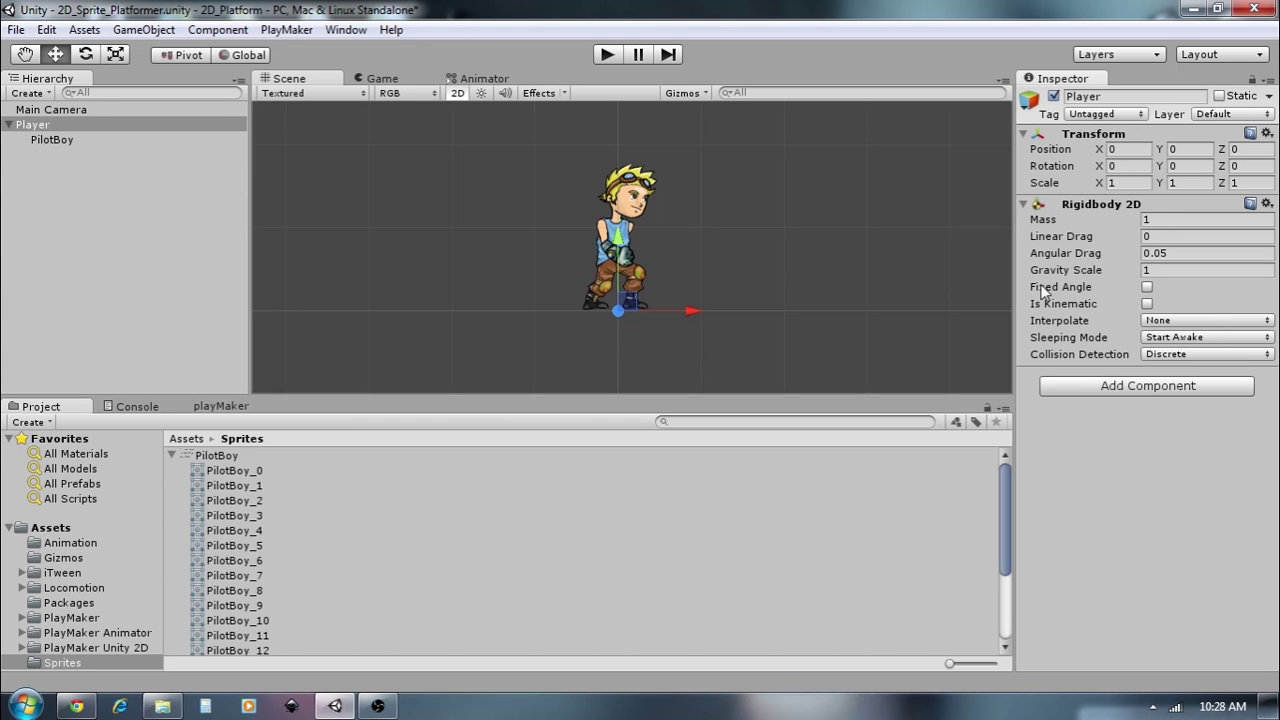
{"action": "left_click", "coordinate": [1147, 287]}
{"action": "left_click", "coordinate": [1026, 207]}
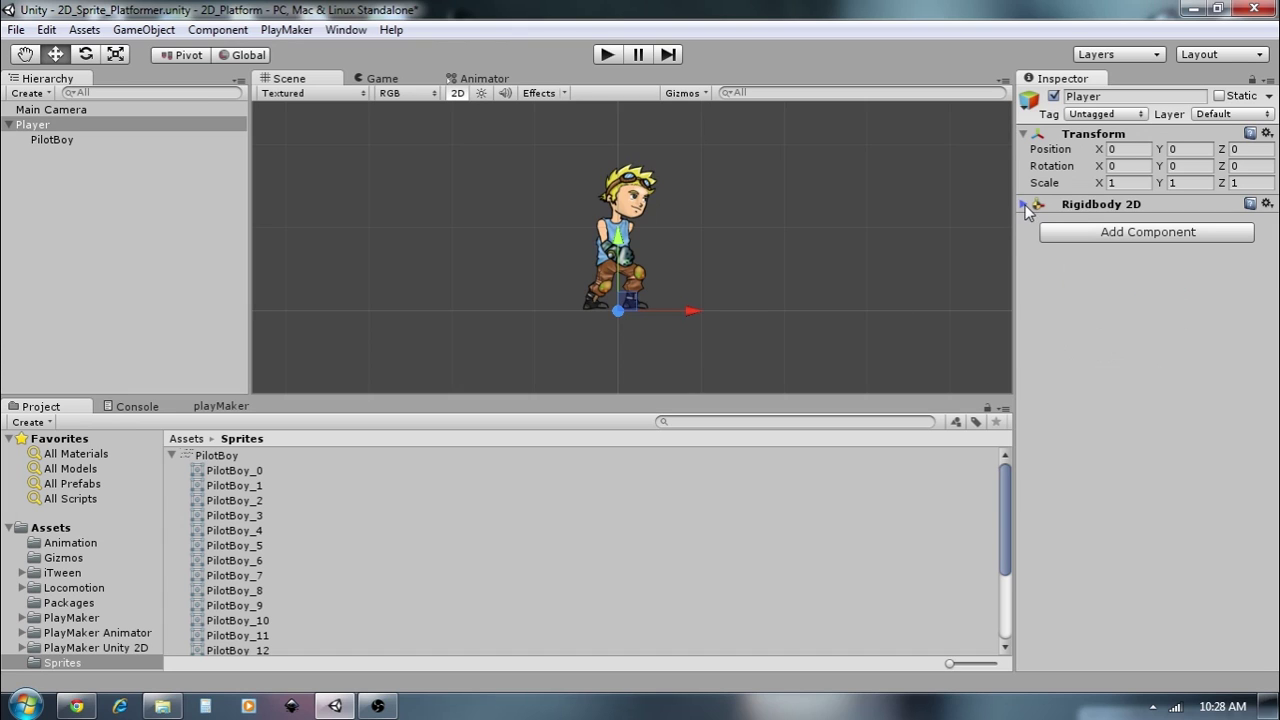
- Add a Box Collider 2D and a Circle Collider 2D component to the Player object
{"action": "left_click", "coordinate": [1200, 233]}
{"action": "left_click", "coordinate": [1110, 372]}
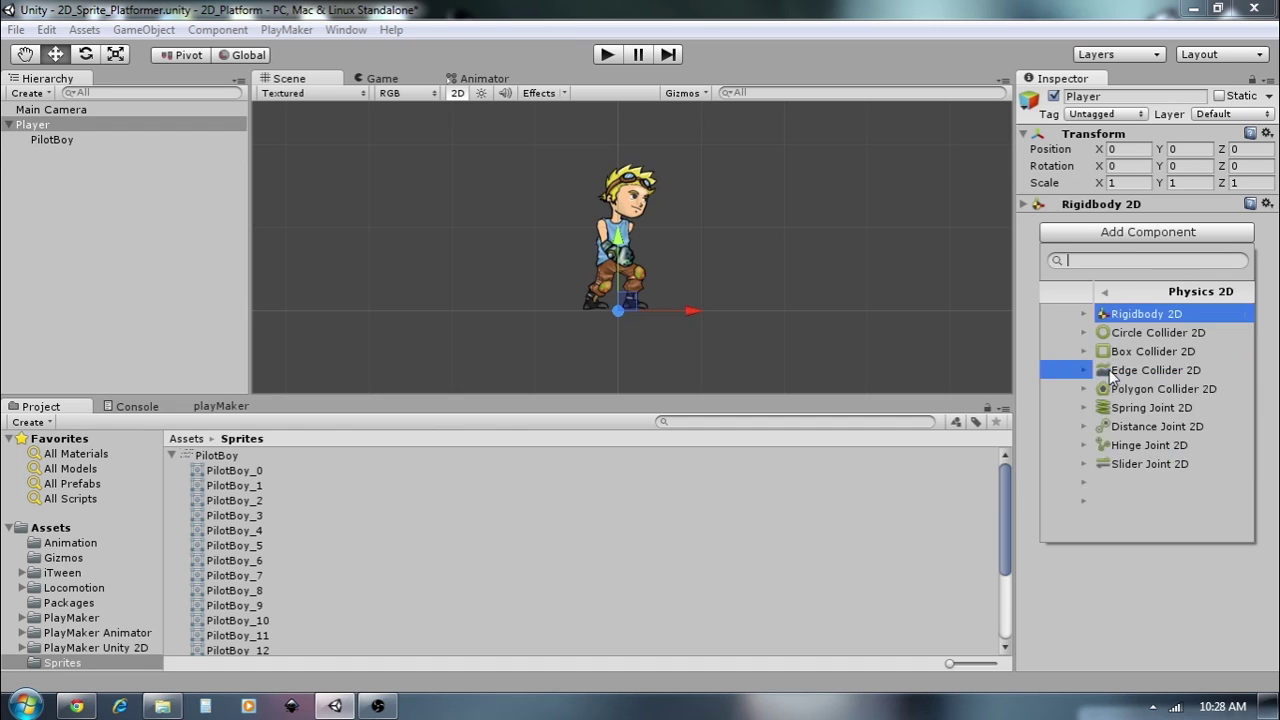
{"action": "left_click", "coordinate": [1101, 355]}
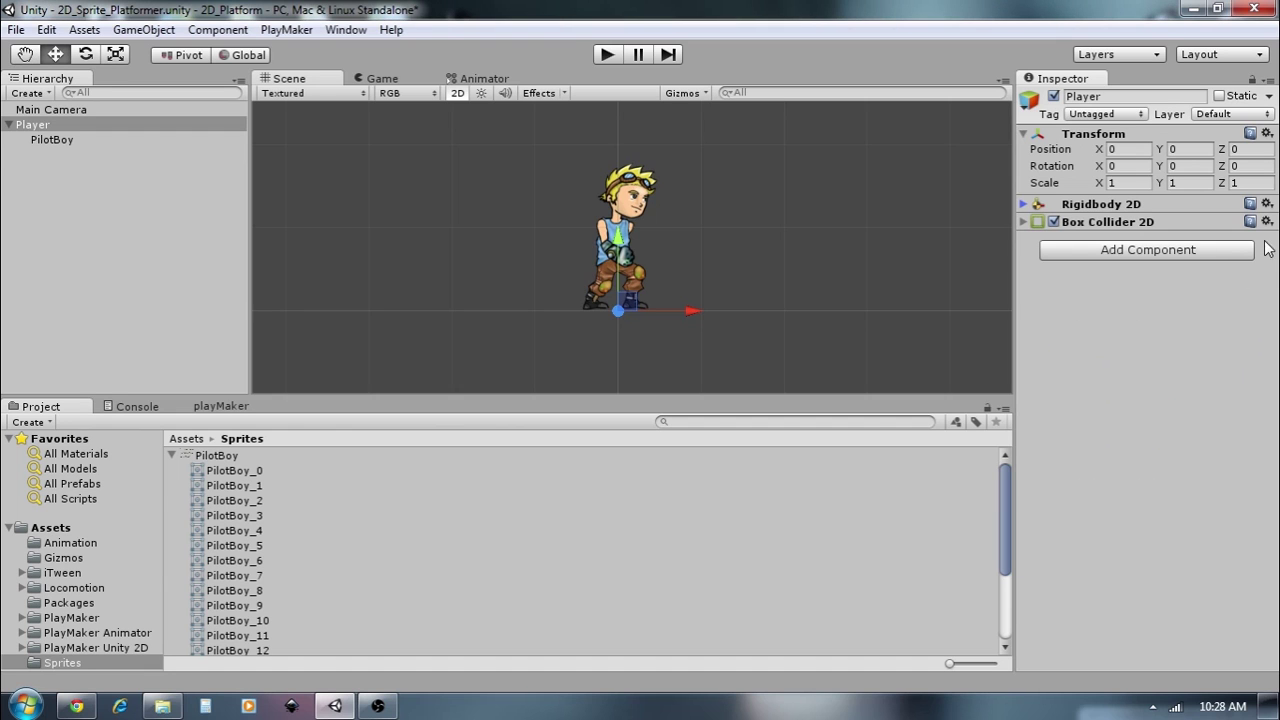
{"action": "left_click", "coordinate": [1200, 252]}
{"action": "left_click", "coordinate": [1108, 388]}
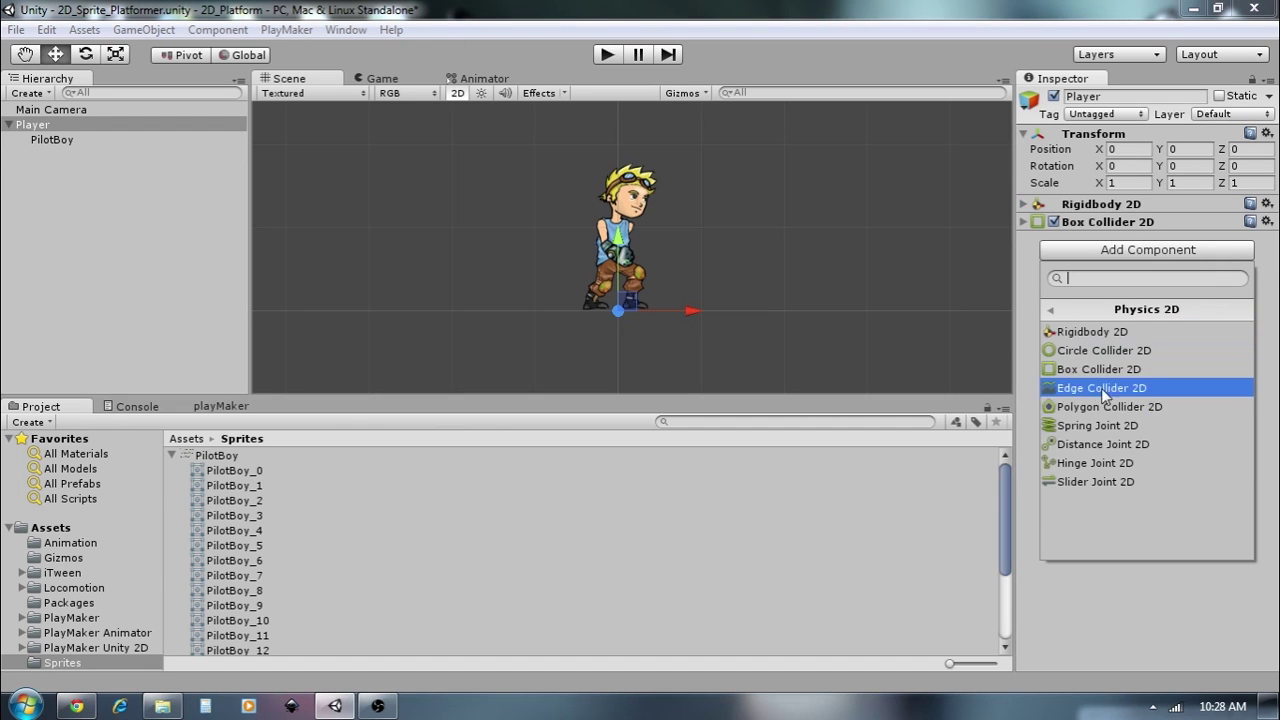
{"action": "left_click", "coordinate": [1060, 351]}
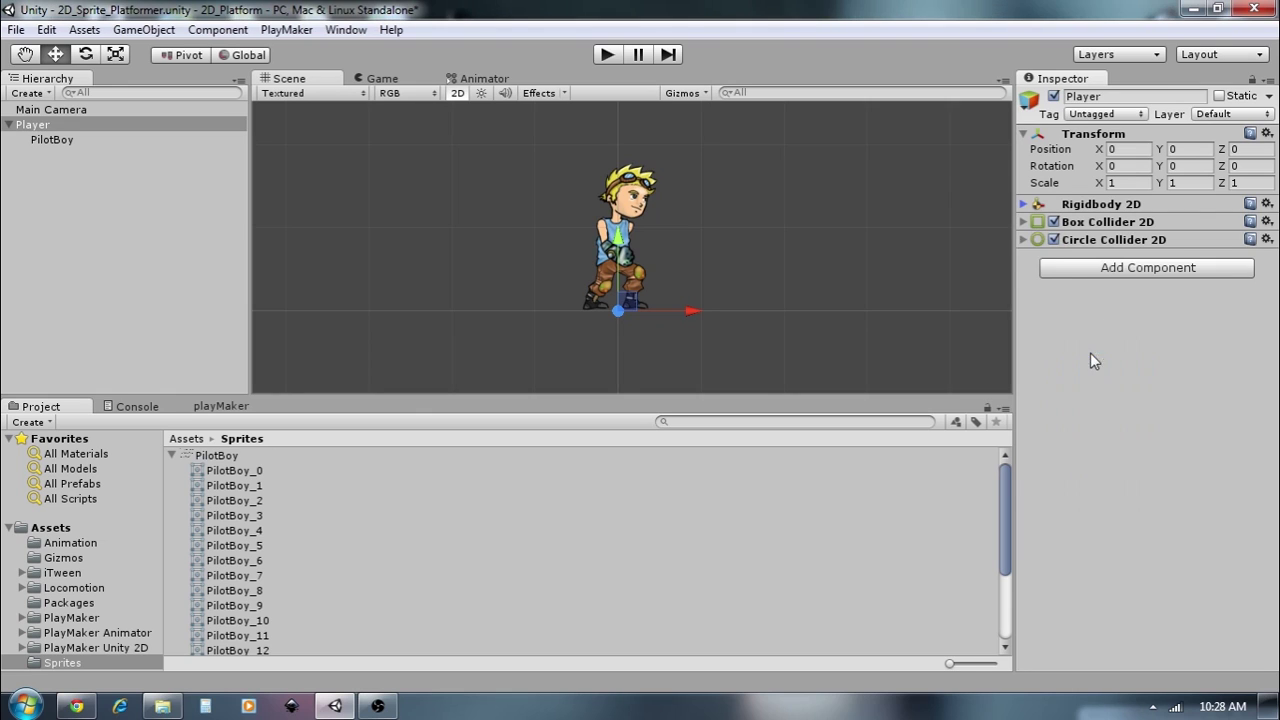
- Expand both colliders' settings and set the Box Collider 2D's center Y to 1.09 and size X to 0.65
{"action": "left_click", "coordinate": [1023, 222]}
{"action": "left_click", "coordinate": [1023, 339]}
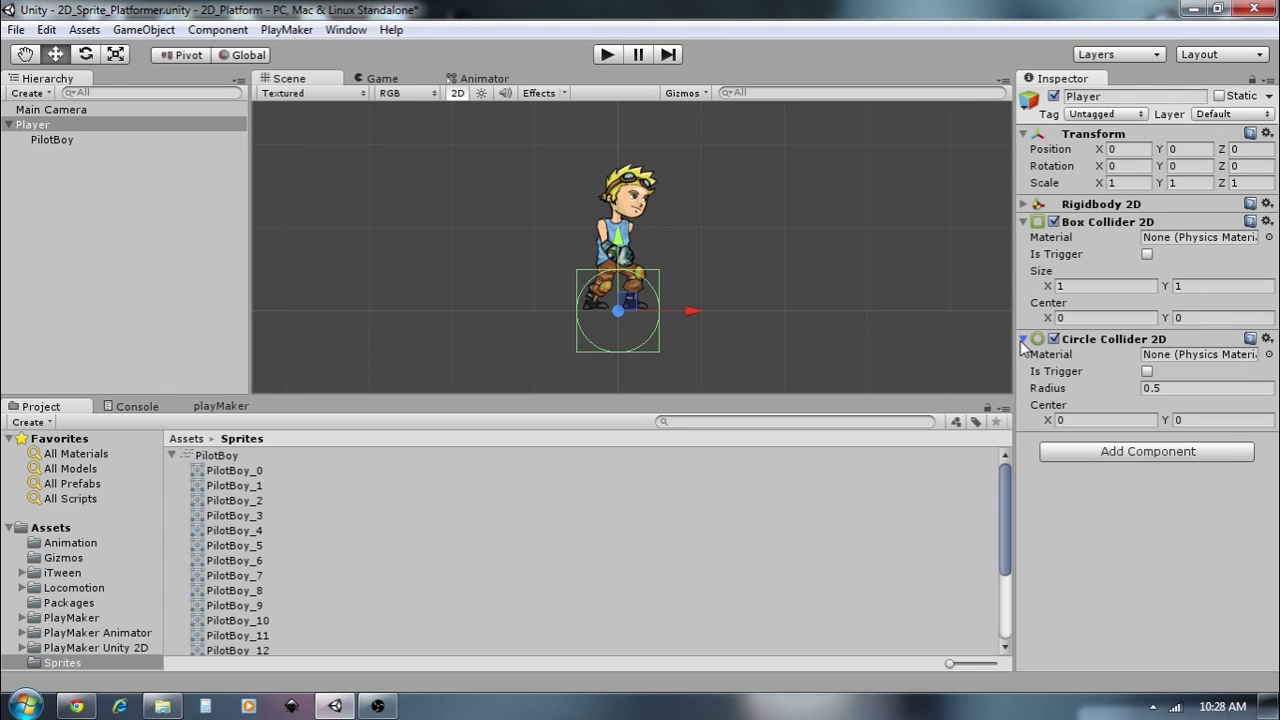
{"action": "left_click", "coordinate": [1122, 226]}
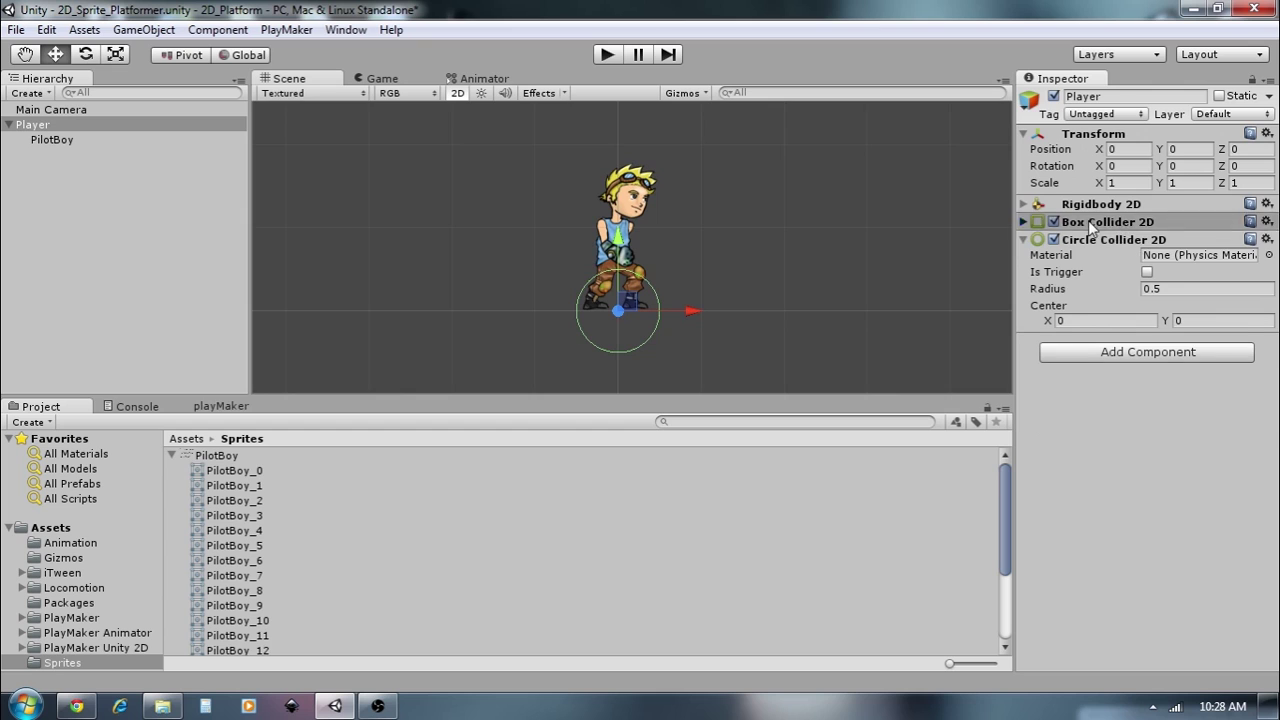
{"action": "left_click", "coordinate": [1120, 226]}
{"action": "left_click", "coordinate": [1182, 317]}
{"action": "type", "text": "0.48"}
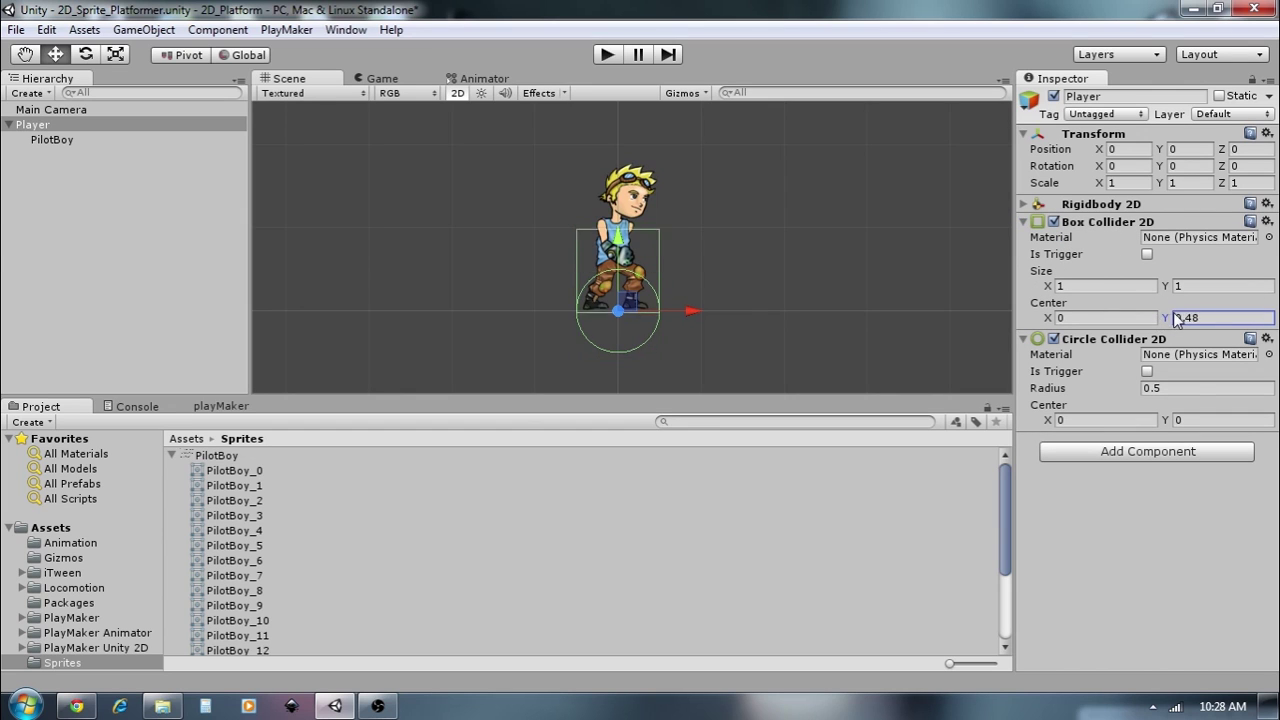
{"action": "mouse_move", "coordinate": [1177, 317]}
{"action": "left_mouse_down"}
{"action": "mouse_move", "coordinate": [1197, 316]}
{"action": "mouse_move", "coordinate": [1170, 314]}
{"action": "left_mouse_up"}
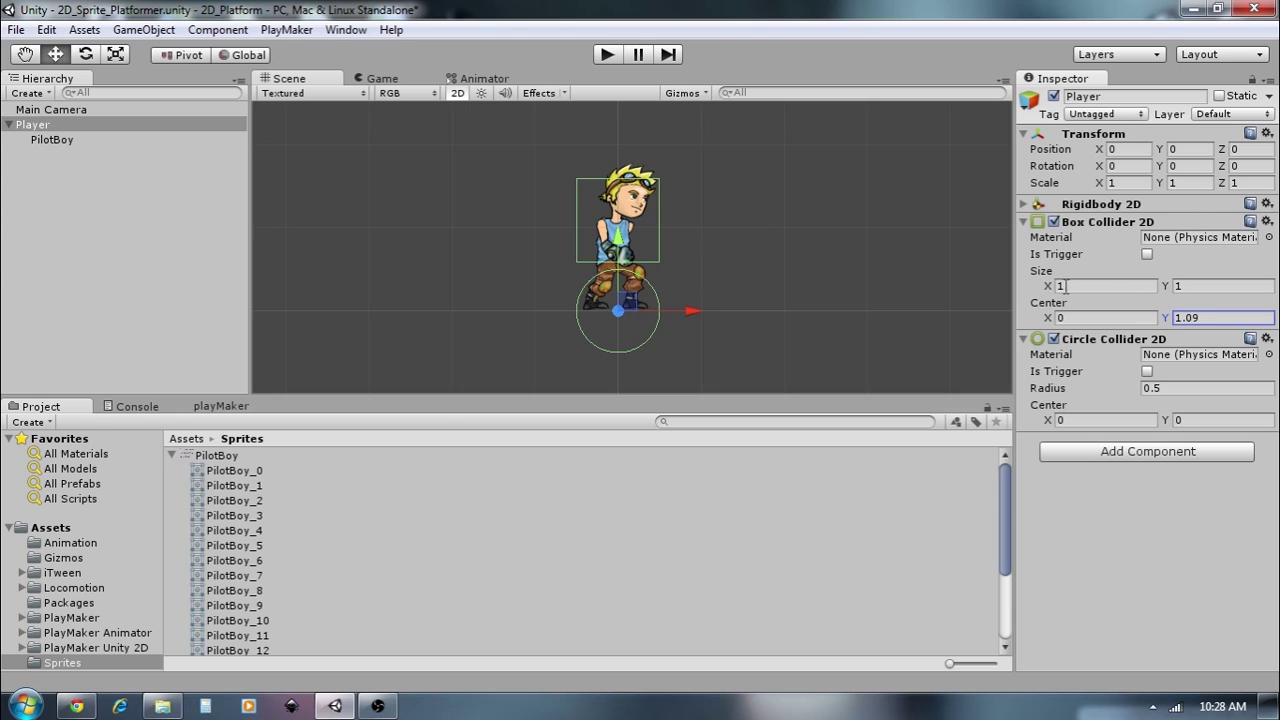
{"action": "left_click_drag", "start_coordinate": [1049, 287], "coordinate": [1038, 296]}
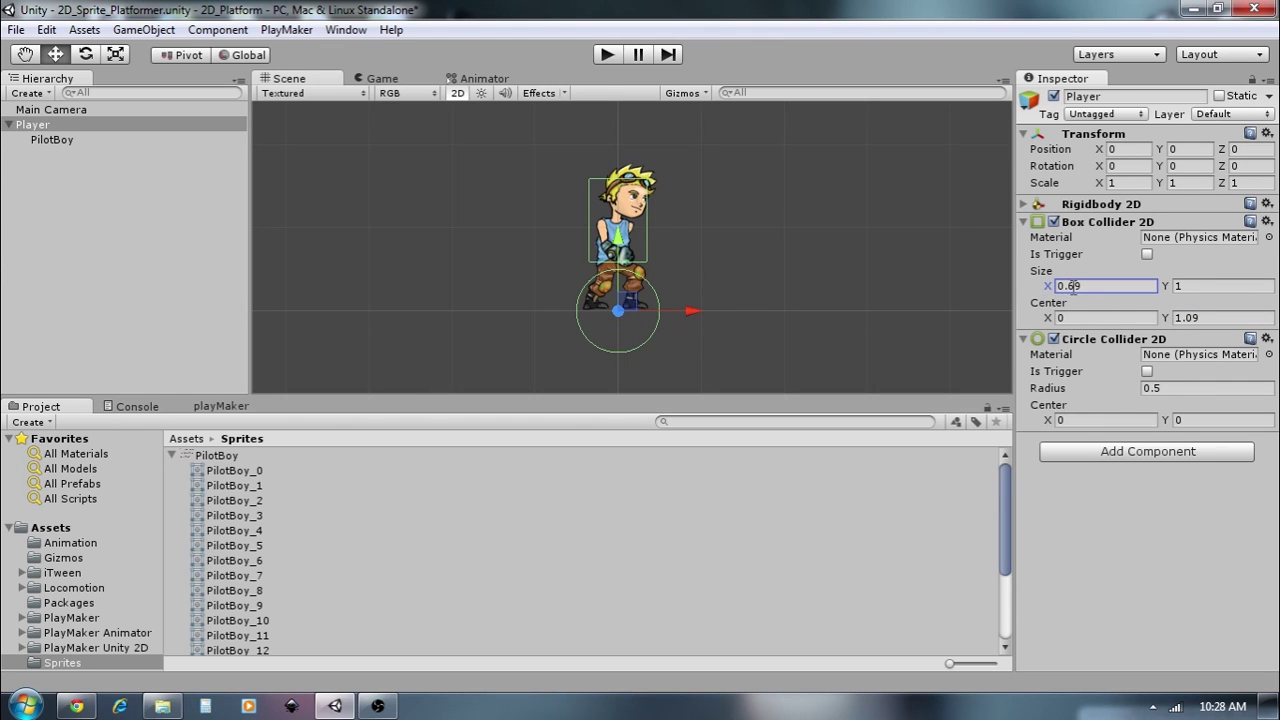
{"action": "type", "text": "0.65"}
- Set the Circle Collider 2D's radius to 0.35 and its center Y to 0.37
{"action": "left_click_drag", "start_coordinate": [1166, 419], "coordinate": [1176, 421]}
{"action": "left_click", "coordinate": [1168, 389]}
{"action": "type", "text": "."}
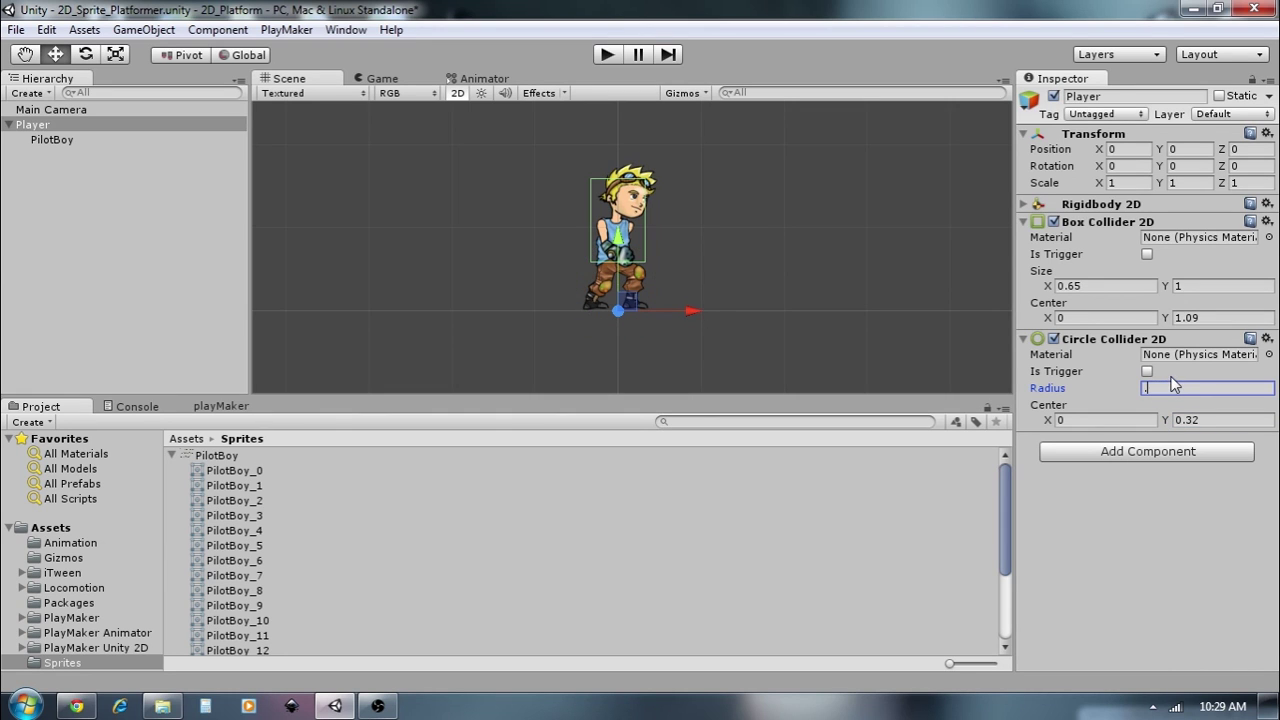
{"action": "type", "text": "35"}
{"action": "left_click_drag", "start_coordinate": [1166, 414], "coordinate": [1164, 414]}
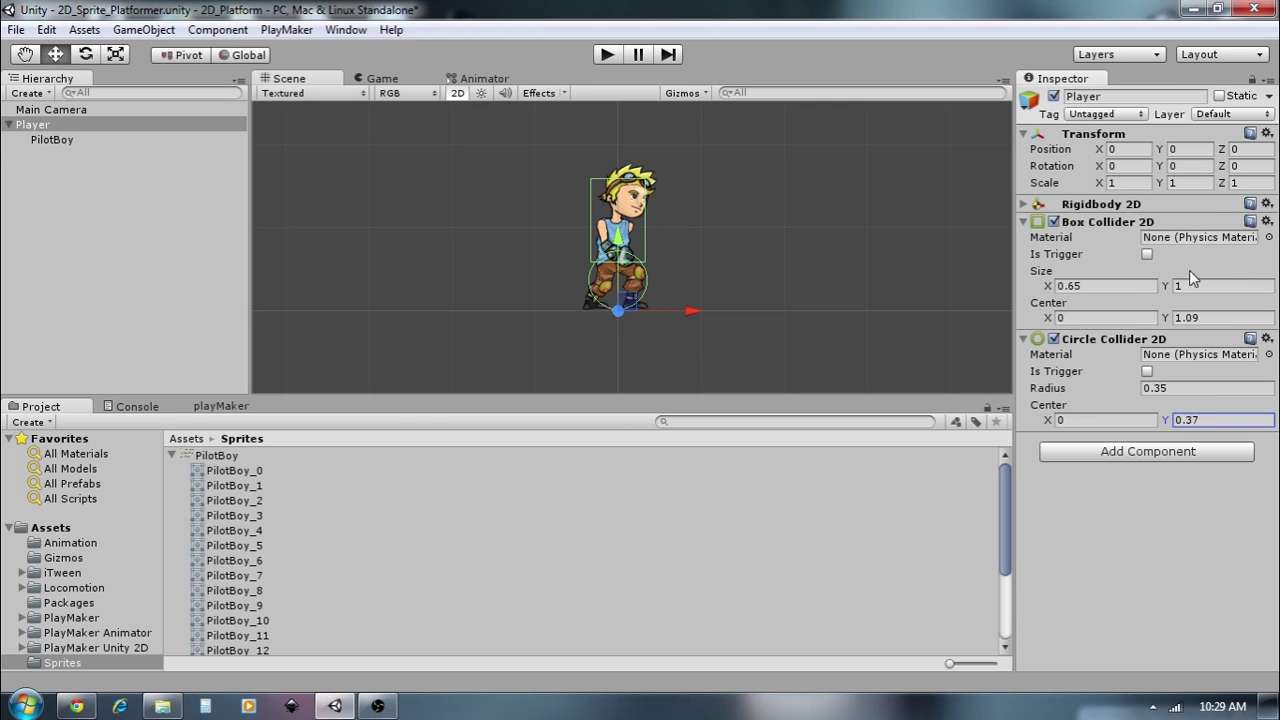
- Lower the Box Collider 2D's center Y to 1.01 and collapse the settings of both colliders
{"action": "left_click_drag", "start_coordinate": [1167, 314], "coordinate": [1182, 318]}
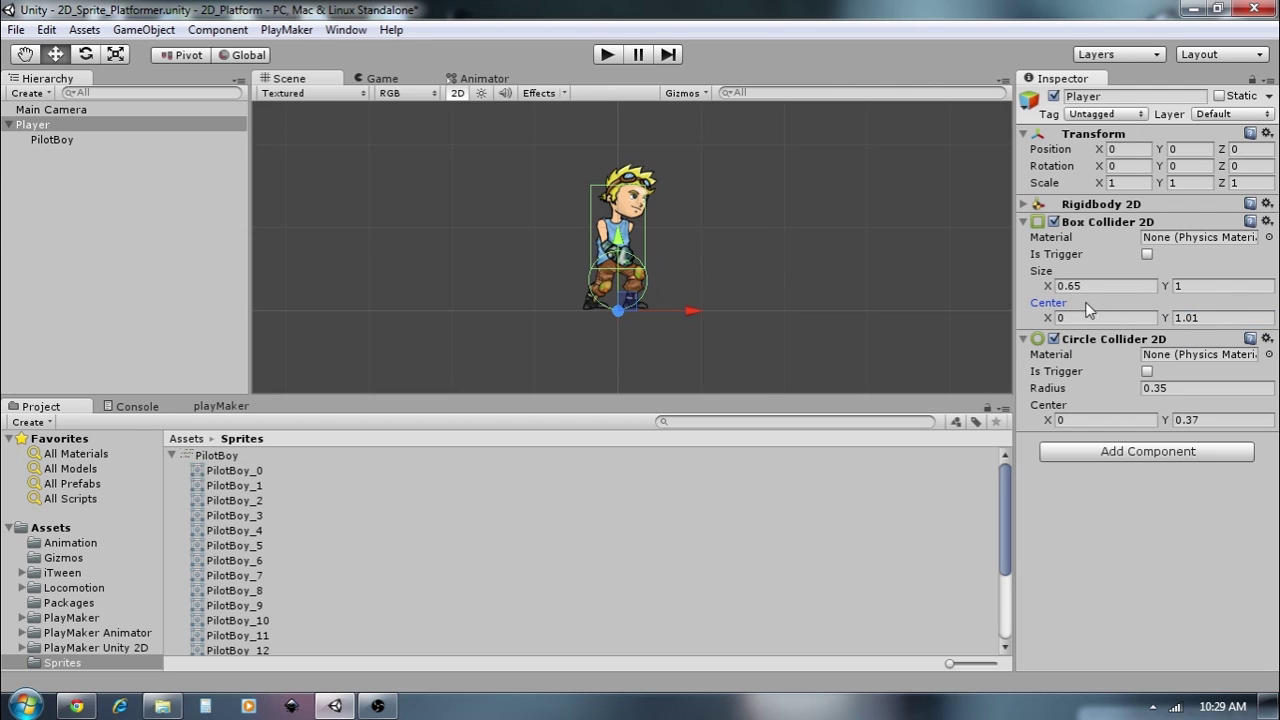
{"action": "left_click", "coordinate": [1023, 222]}
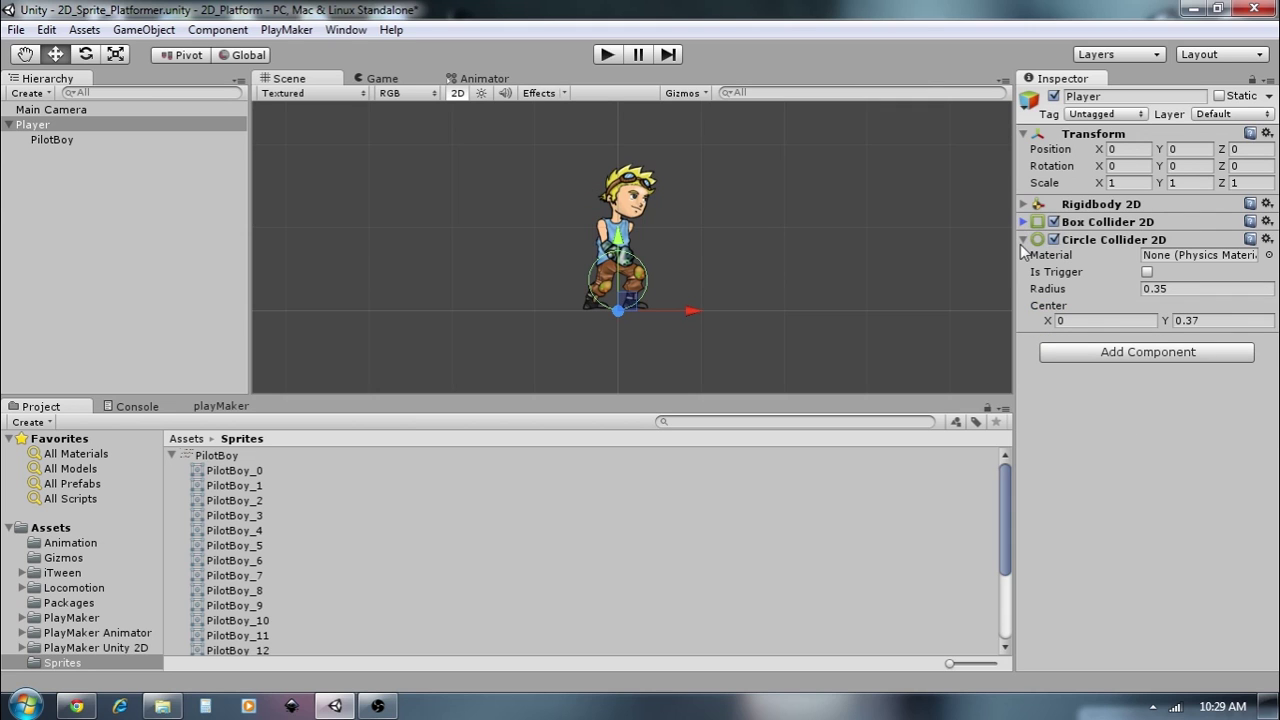
{"action": "left_click", "coordinate": [1023, 240]}
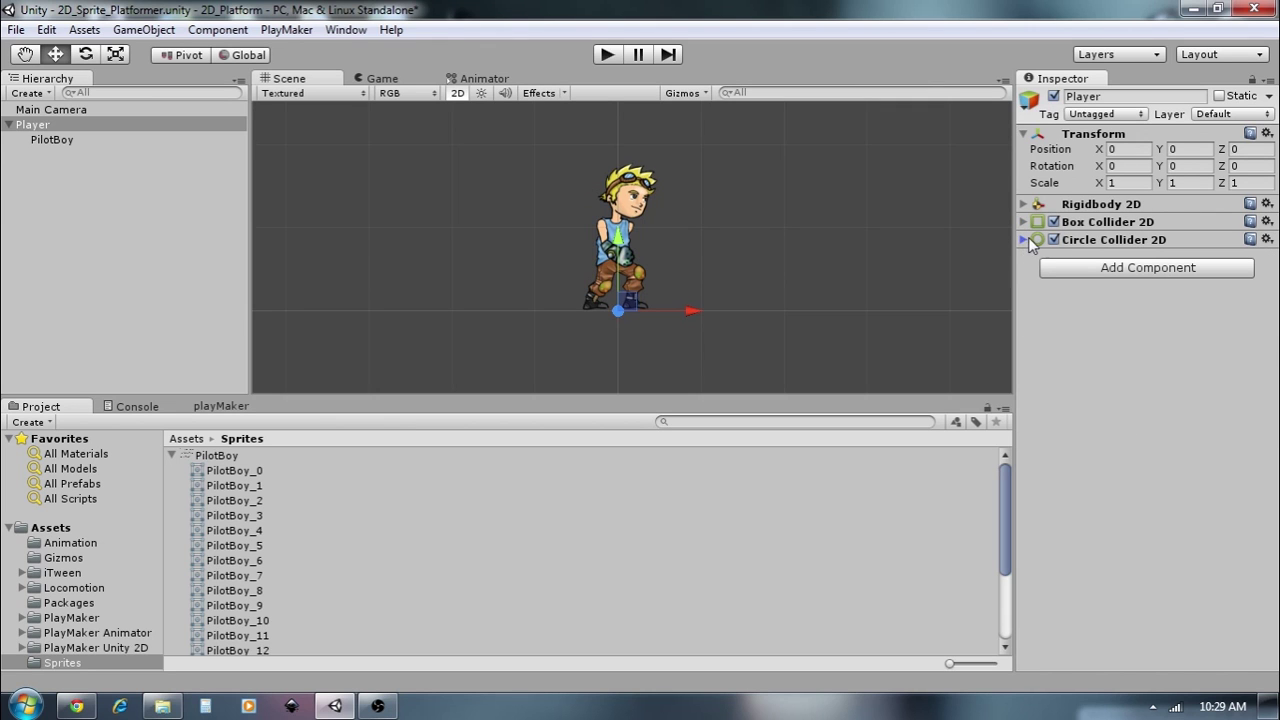
- Save the current scene
{"action": "scroll", "coordinate": [685, 262], "scroll_direction": "down", "scroll_amount": 3}
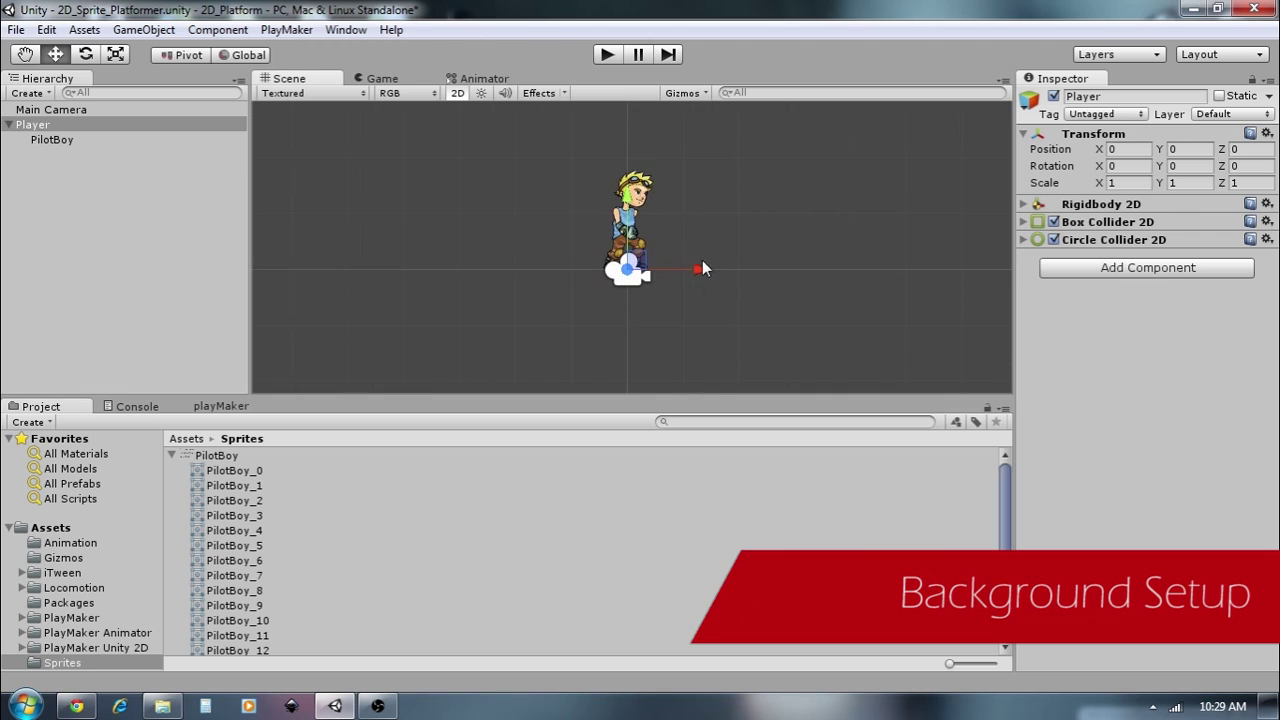
{"action": "mouse_move", "coordinate": [729, 267]}
{"action": "middle_mouse_down"}
{"action": "mouse_move", "coordinate": [678, 286]}
{"action": "mouse_move", "coordinate": [749, 251]}
{"action": "mouse_move", "coordinate": [729, 239]}
{"action": "mouse_move", "coordinate": [741, 248]}
{"action": "middle_mouse_up"}
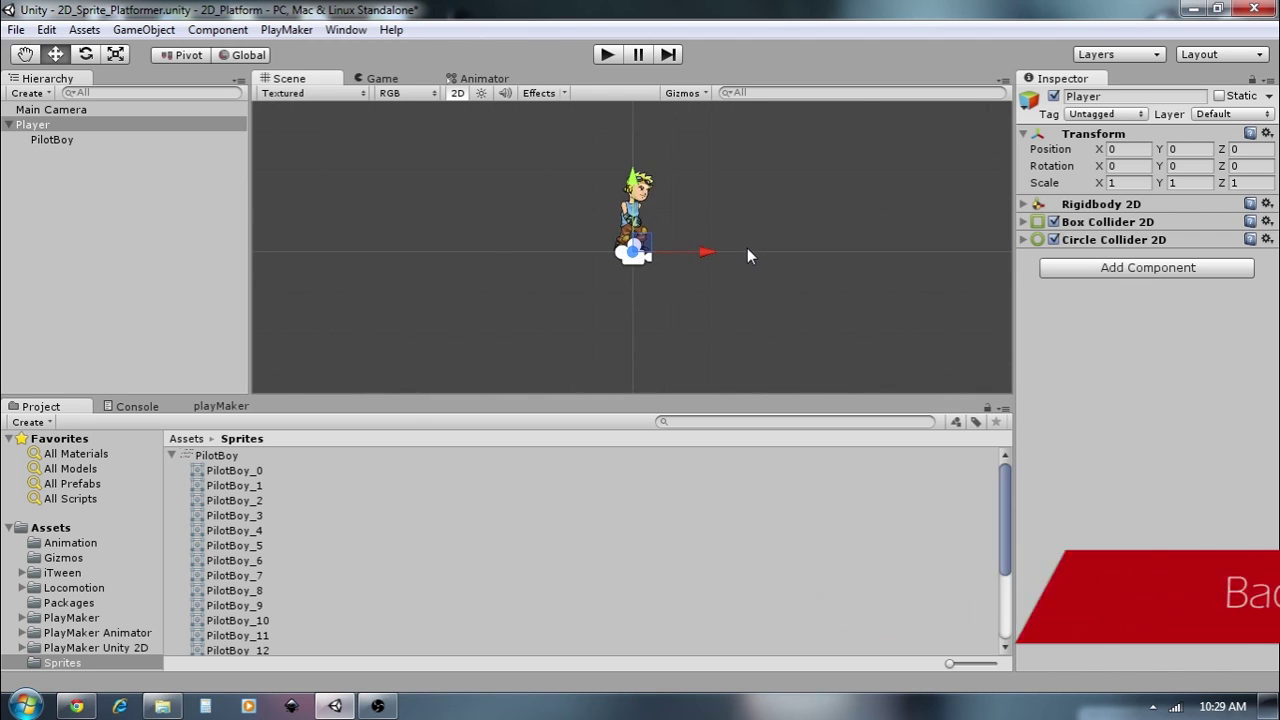
{"action": "left_click", "coordinate": [16, 30]}
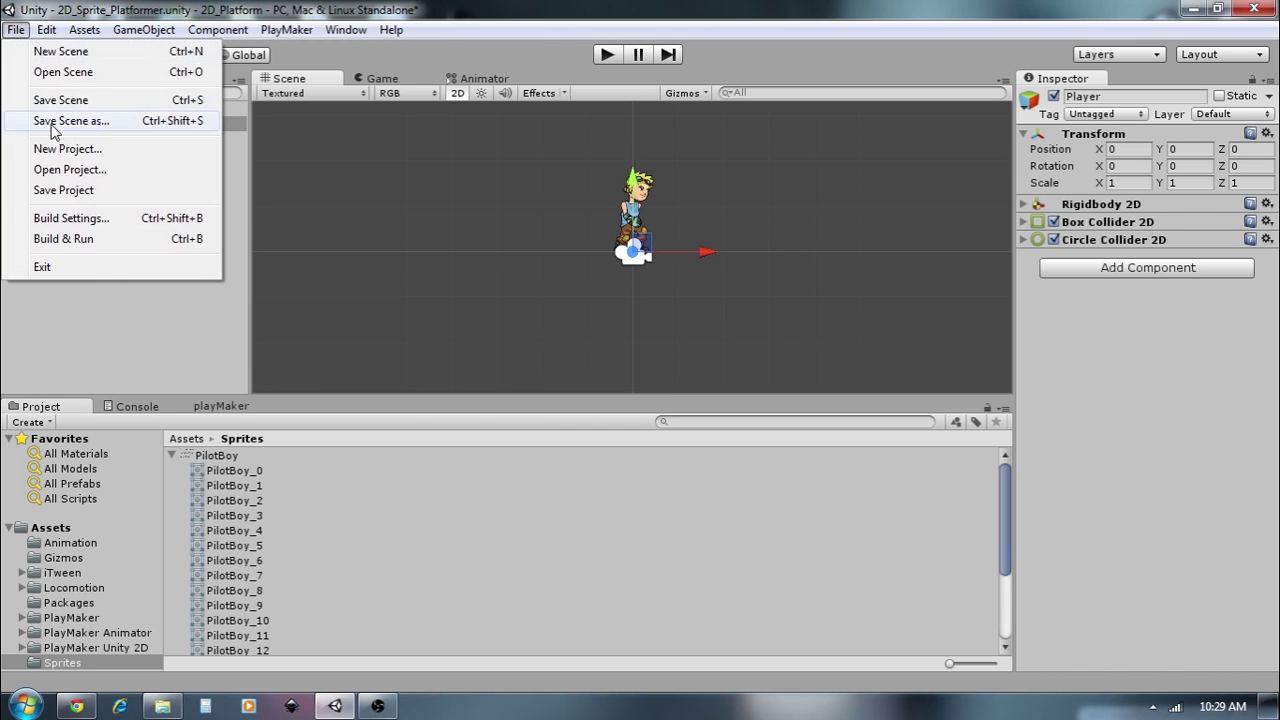
{"action": "left_click", "coordinate": [62, 100]}
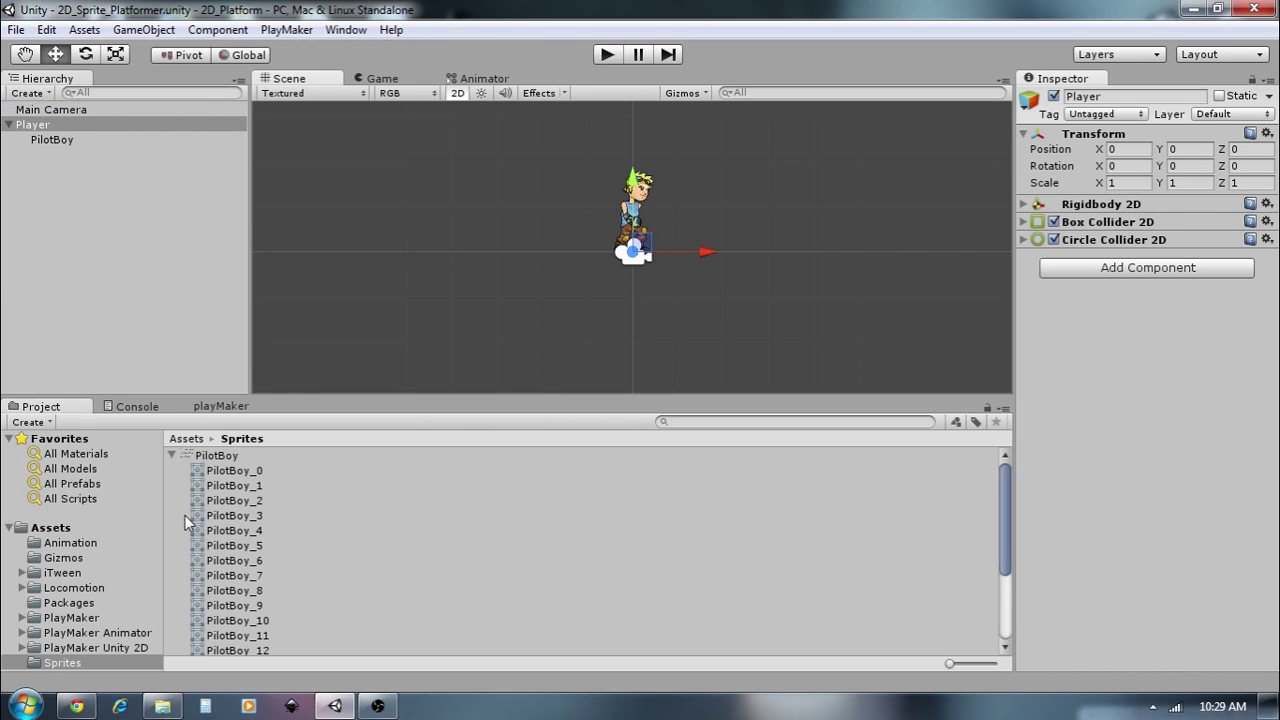
- Import all items of the 2D_Levels package from the Packages folder
{"action": "left_click", "coordinate": [90, 606]}
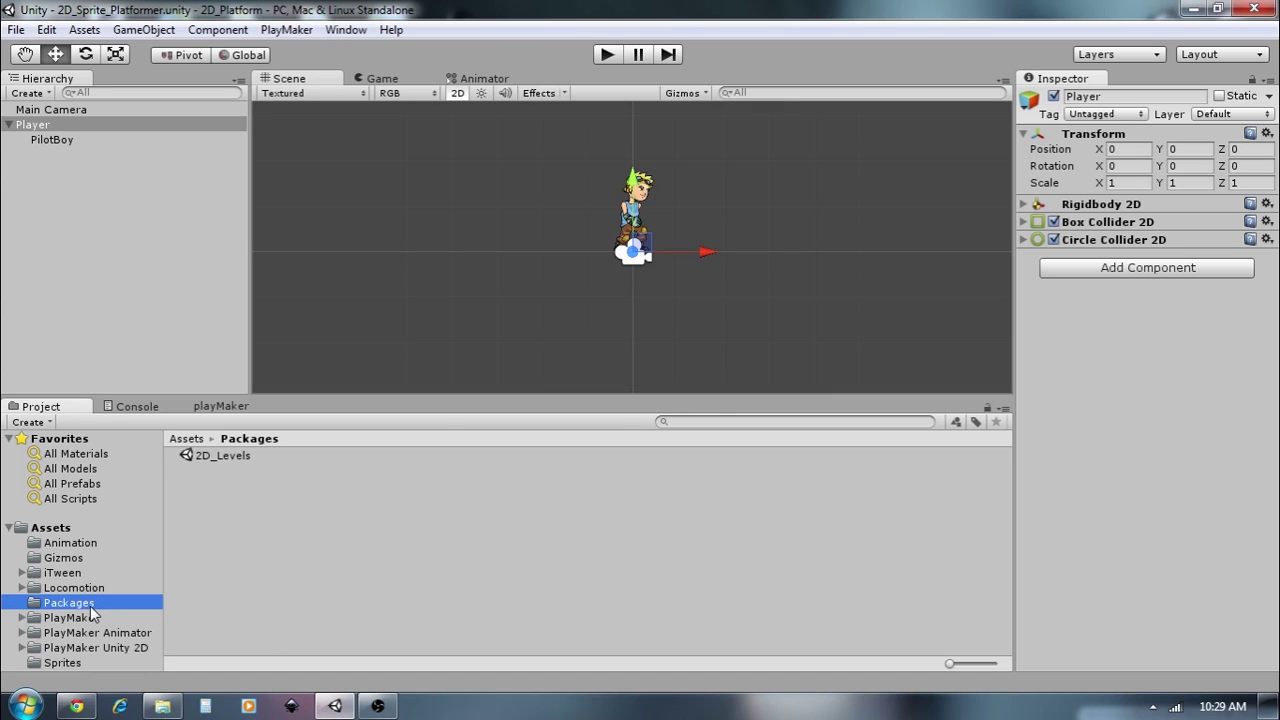
{"action": "double_click", "coordinate": [232, 459]}
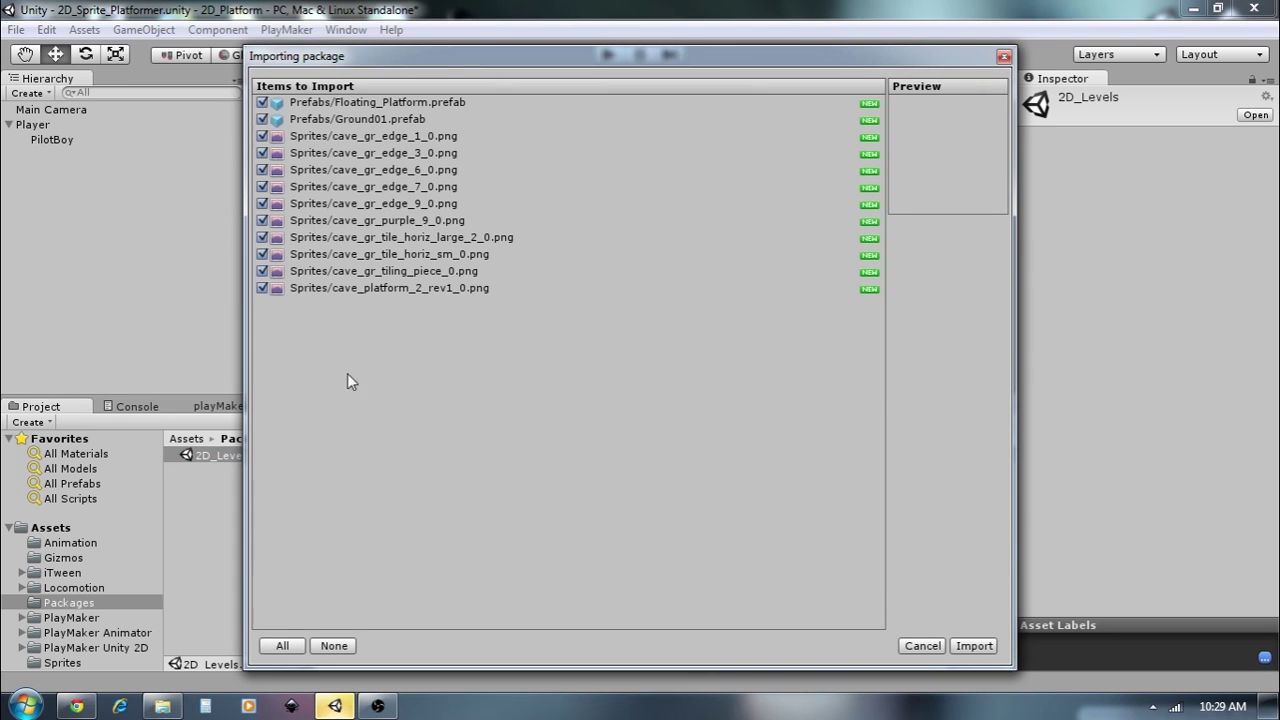
{"action": "left_click", "coordinate": [957, 652]}
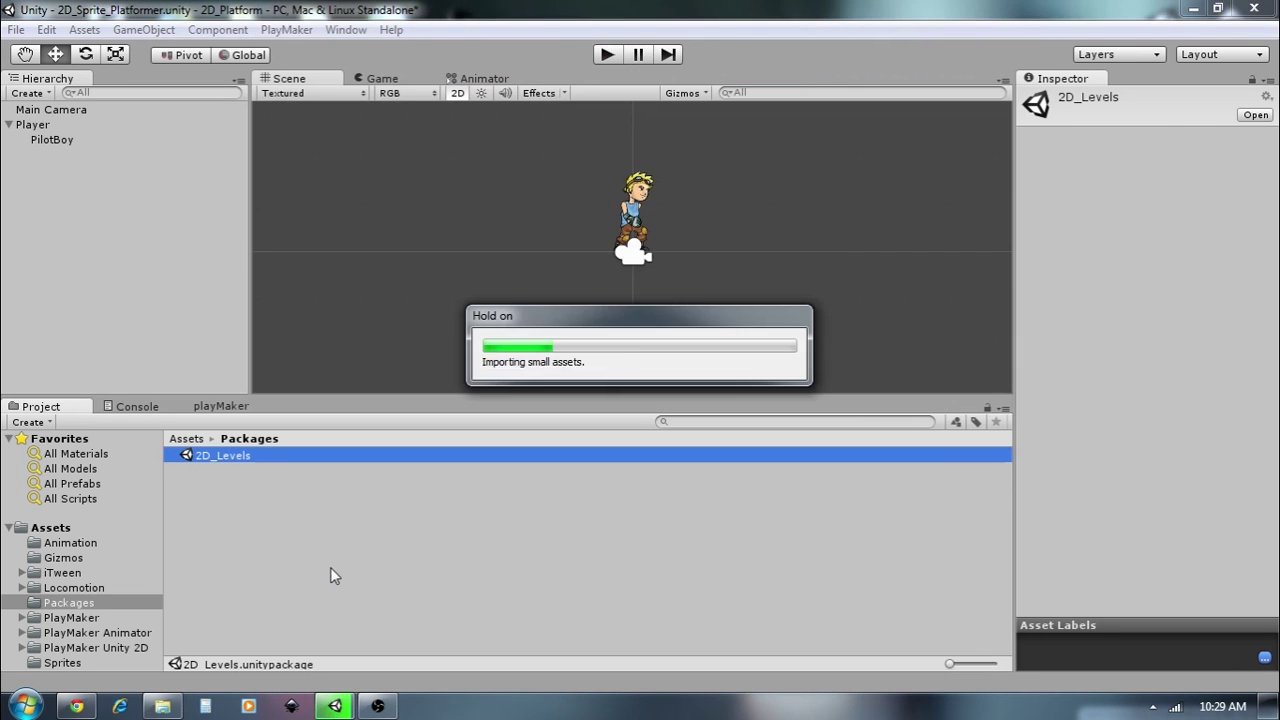
- Add the Ground01 prefab from the Prefabs folder to the scene hierarchy and expand its child objects
{"action": "scroll", "coordinate": [120, 595], "scroll_direction": "down", "scroll_amount": 1}
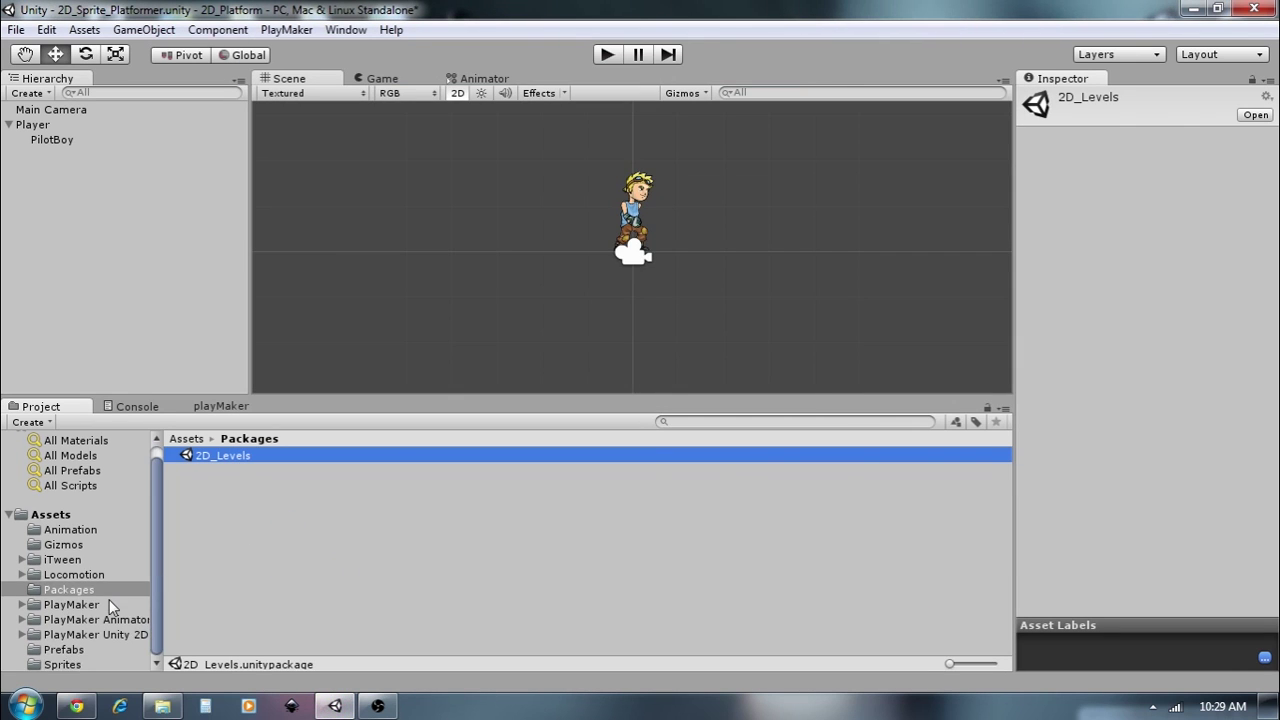
{"action": "left_click", "coordinate": [70, 650]}
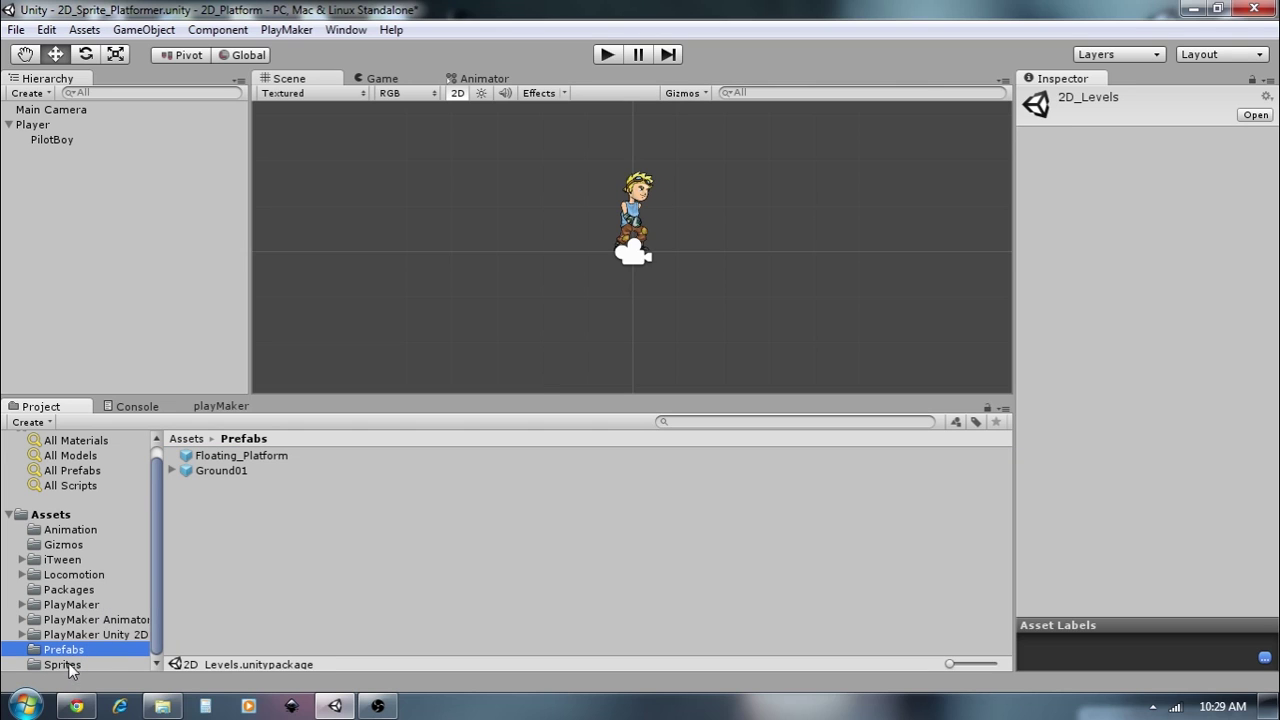
{"action": "left_click_drag", "start_coordinate": [223, 471], "coordinate": [65, 215]}
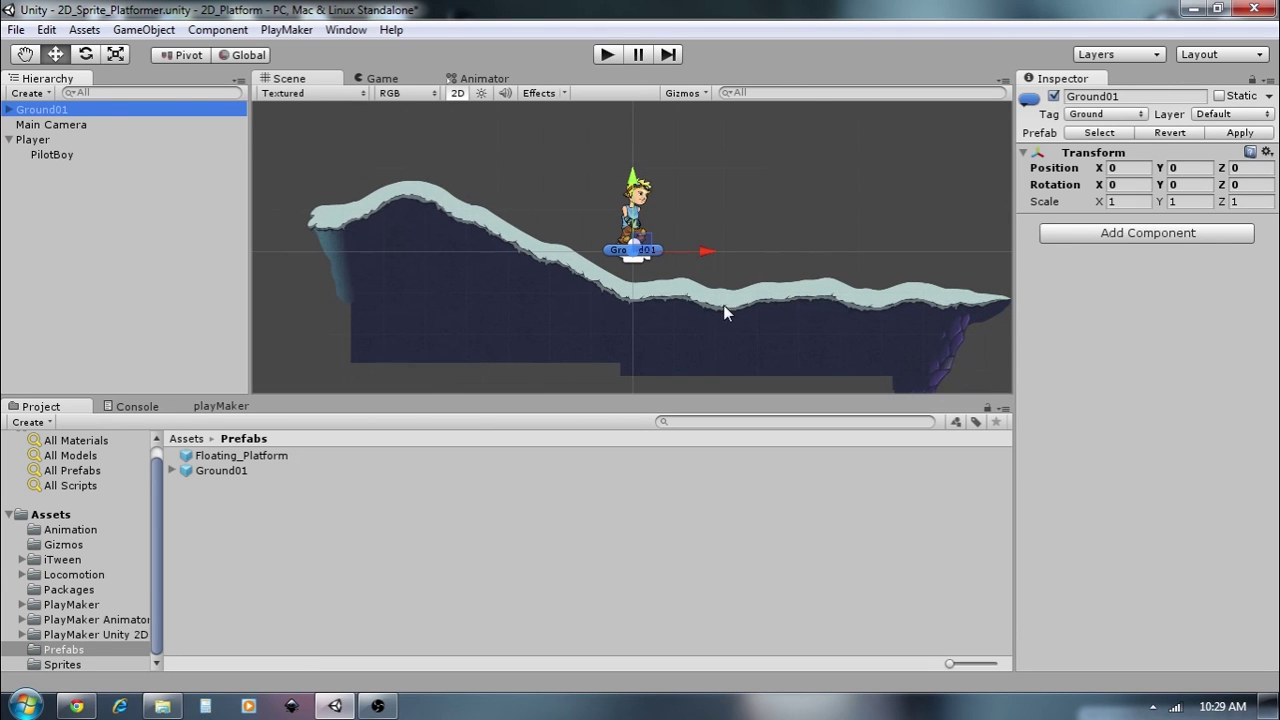
{"action": "left_click", "coordinate": [8, 109]}
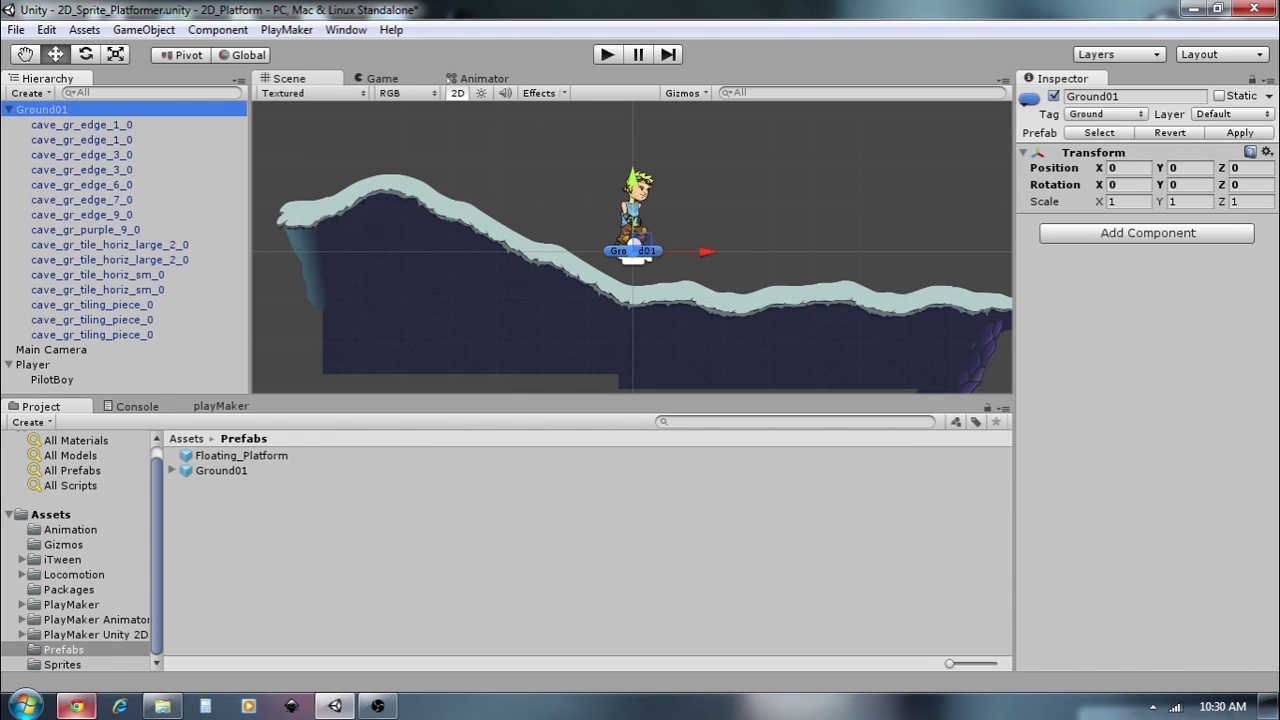
{"action": "left_click", "coordinate": [76, 708]}
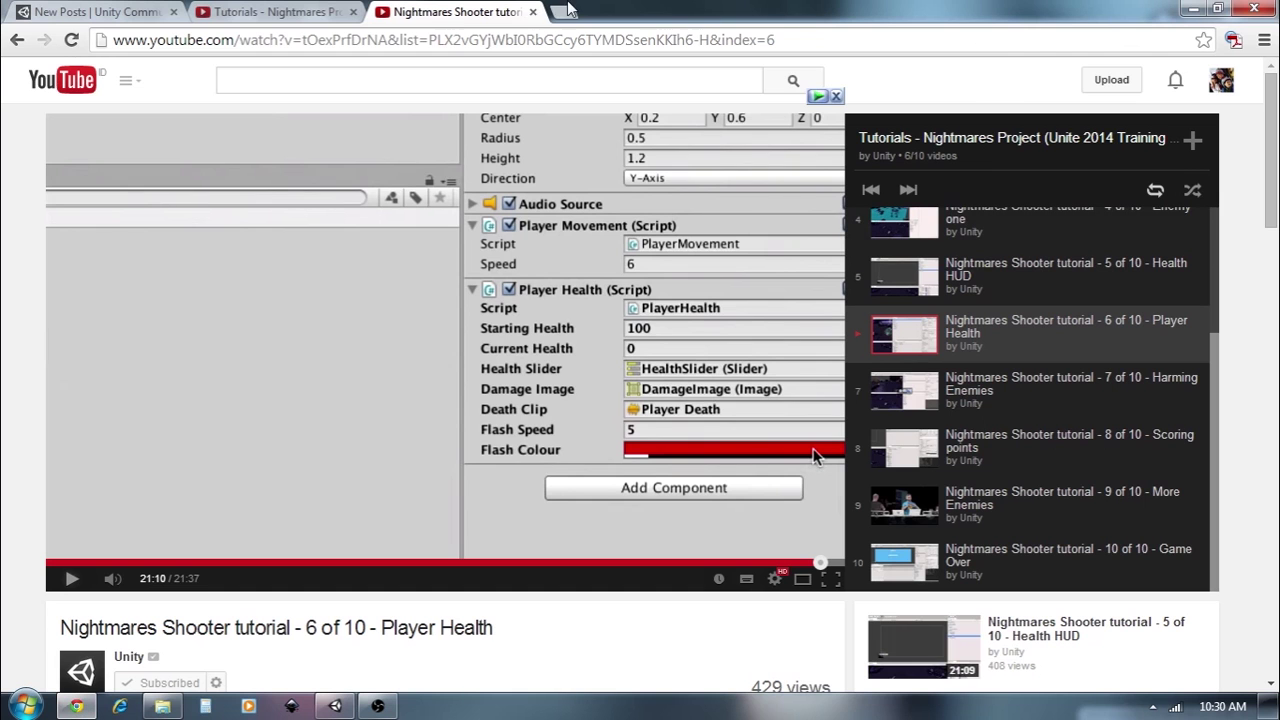
{"action": "left_click", "coordinate": [563, 14]}
{"action": "type", "text": "gli"}
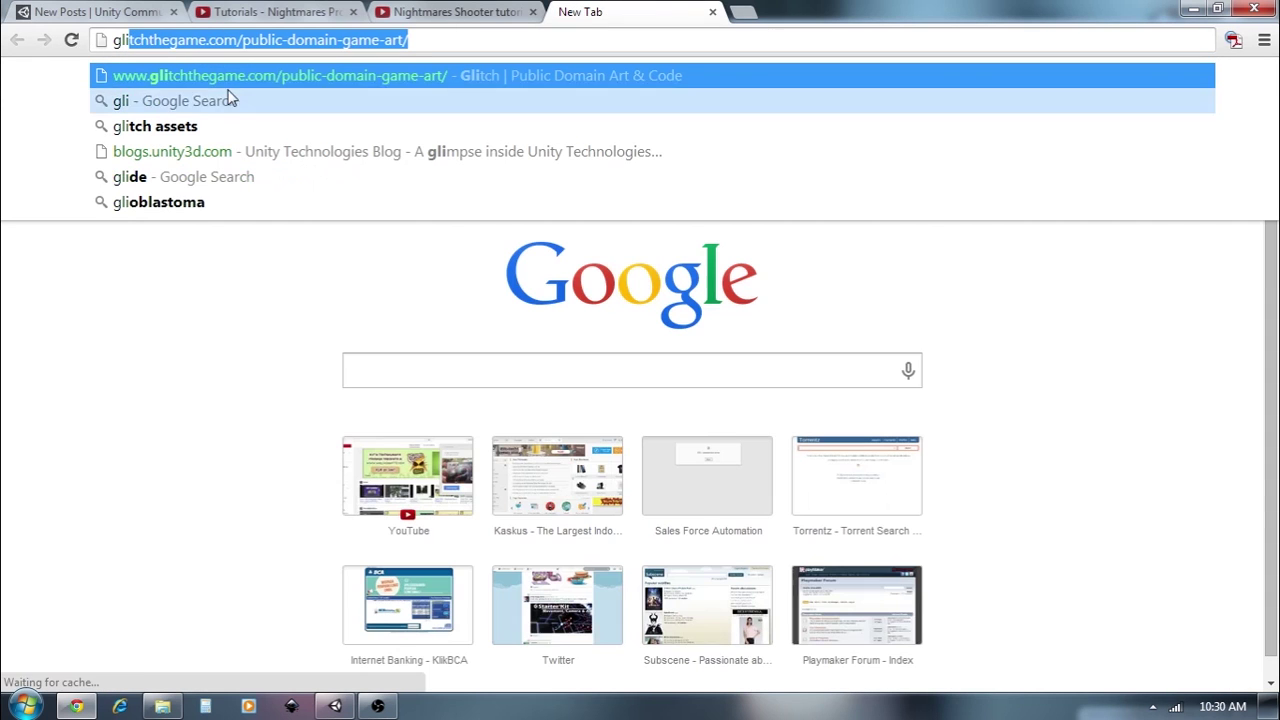
{"action": "left_click", "coordinate": [329, 78]}
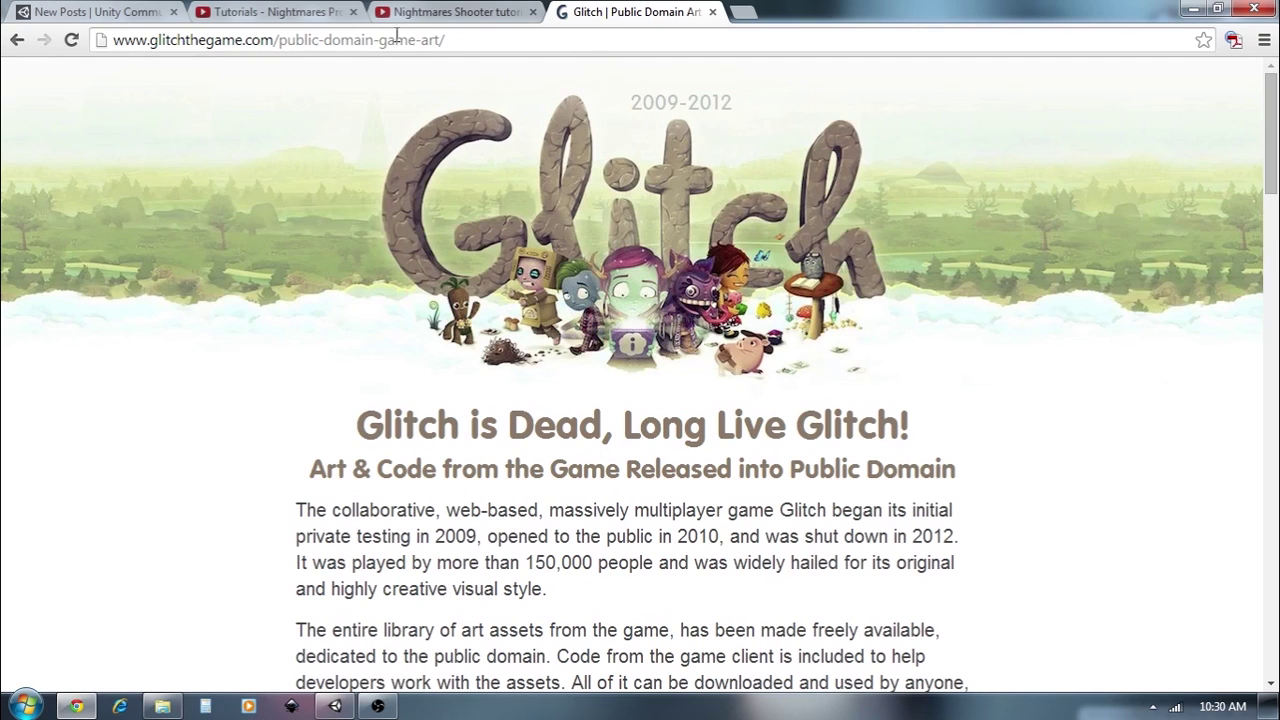
{"action": "left_click_drag", "start_coordinate": [441, 33], "coordinate": [10, 48]}
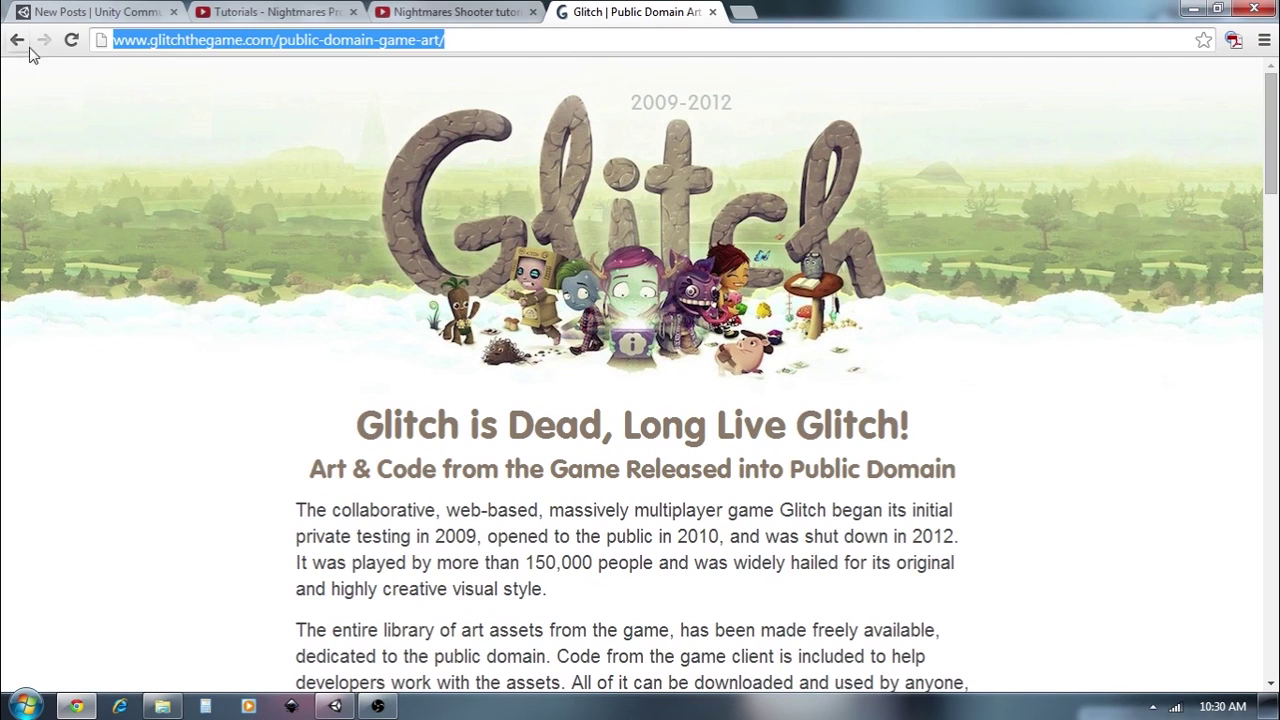
{"action": "left_click", "coordinate": [1053, 425]}
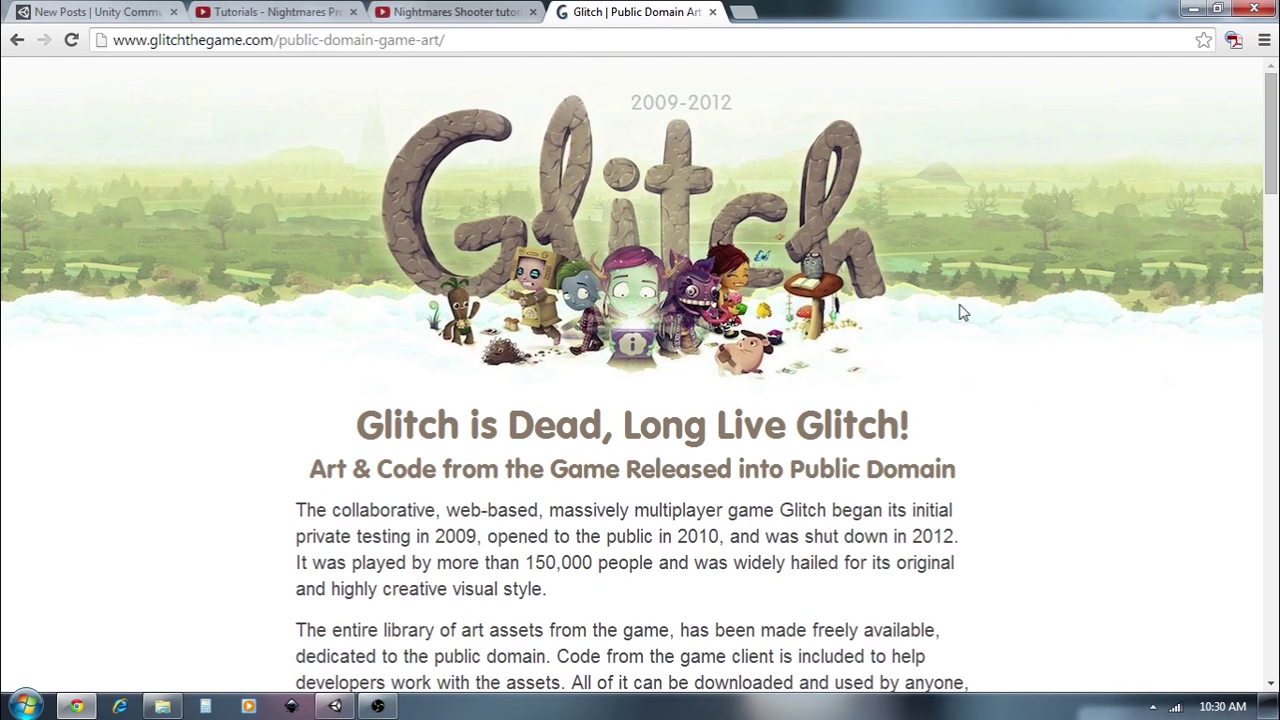
- Examine the Glitch page's public domain description, its downloads section and the Location Art styles down to Ilmenskie and Ix
{"action": "scroll", "coordinate": [855, 300], "scroll_direction": "down", "scroll_amount": 2}
{"action": "scroll", "coordinate": [853, 297], "scroll_direction": "up", "scroll_amount": 2}
{"action": "scroll", "coordinate": [768, 370], "scroll_direction": "down", "scroll_amount": 2}
{"action": "scroll", "coordinate": [770, 347], "scroll_direction": "down", "scroll_amount": 8}
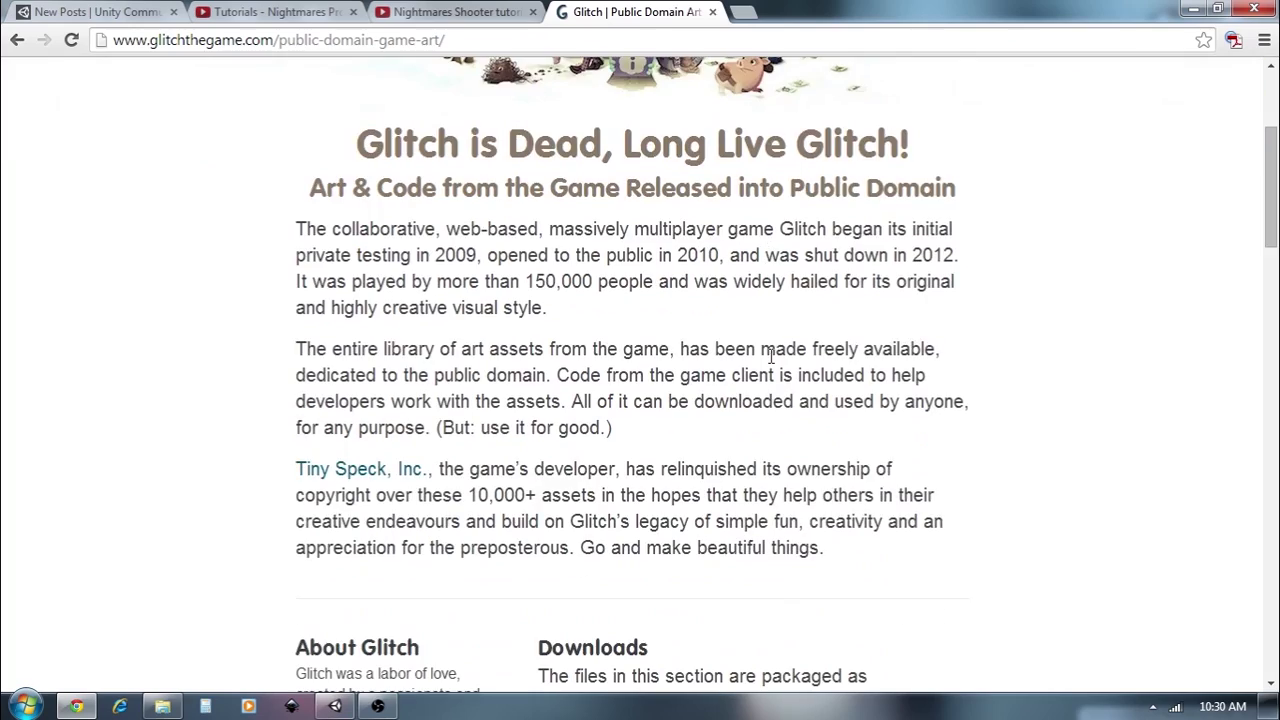
{"action": "scroll", "coordinate": [811, 368], "scroll_direction": "down", "scroll_amount": 3}
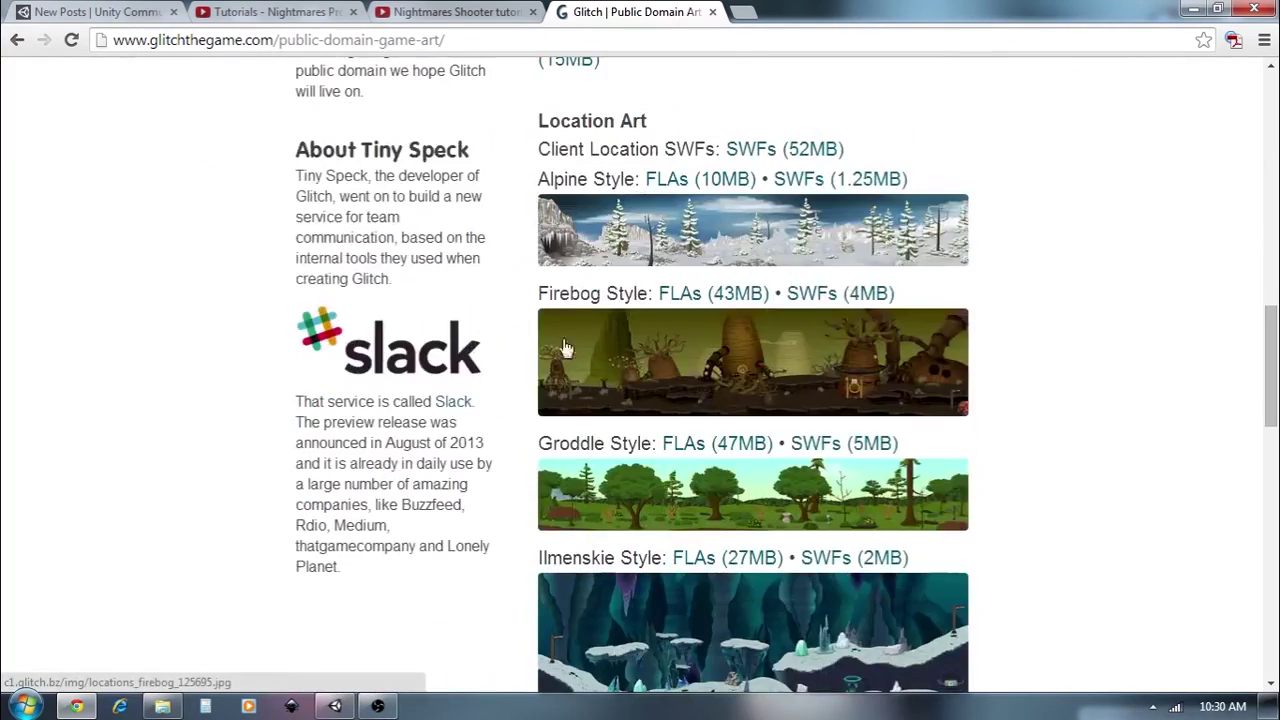
{"action": "scroll", "coordinate": [811, 368], "scroll_direction": "up", "scroll_amount": 4}
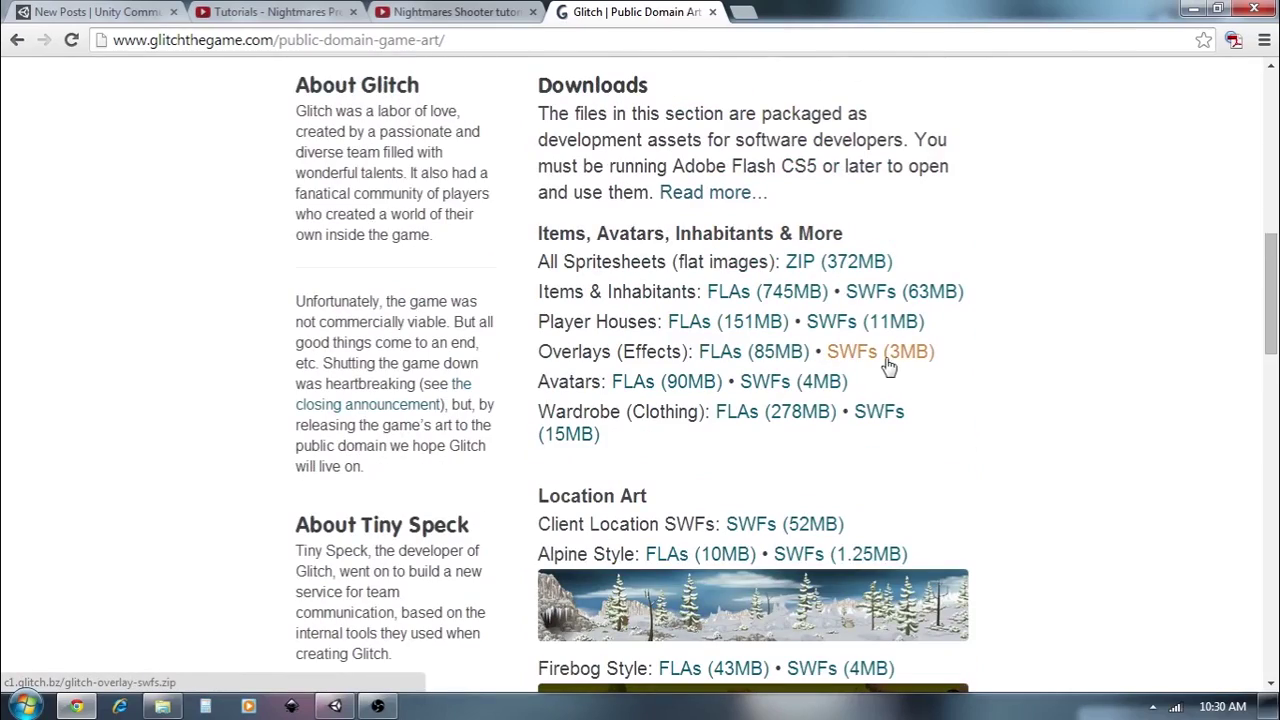
{"action": "scroll", "coordinate": [890, 365], "scroll_direction": "down", "scroll_amount": 4}
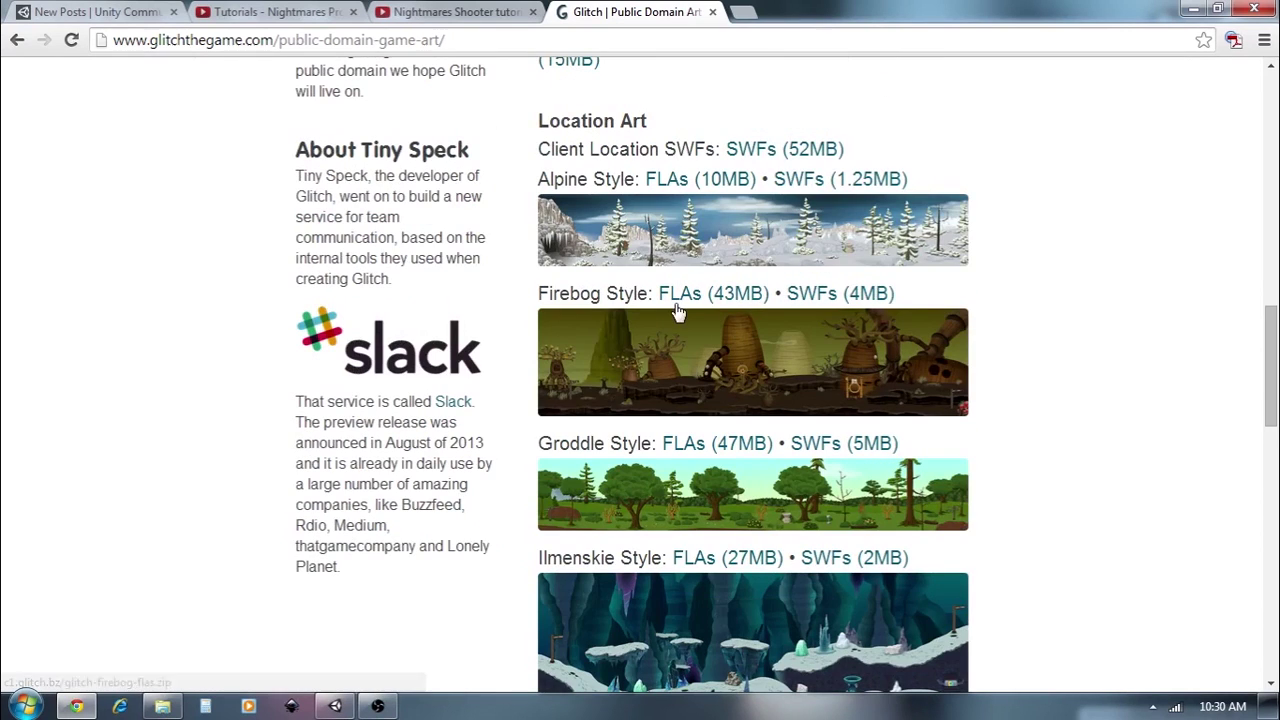
{"action": "scroll", "coordinate": [700, 330], "scroll_direction": "down", "scroll_amount": 3}
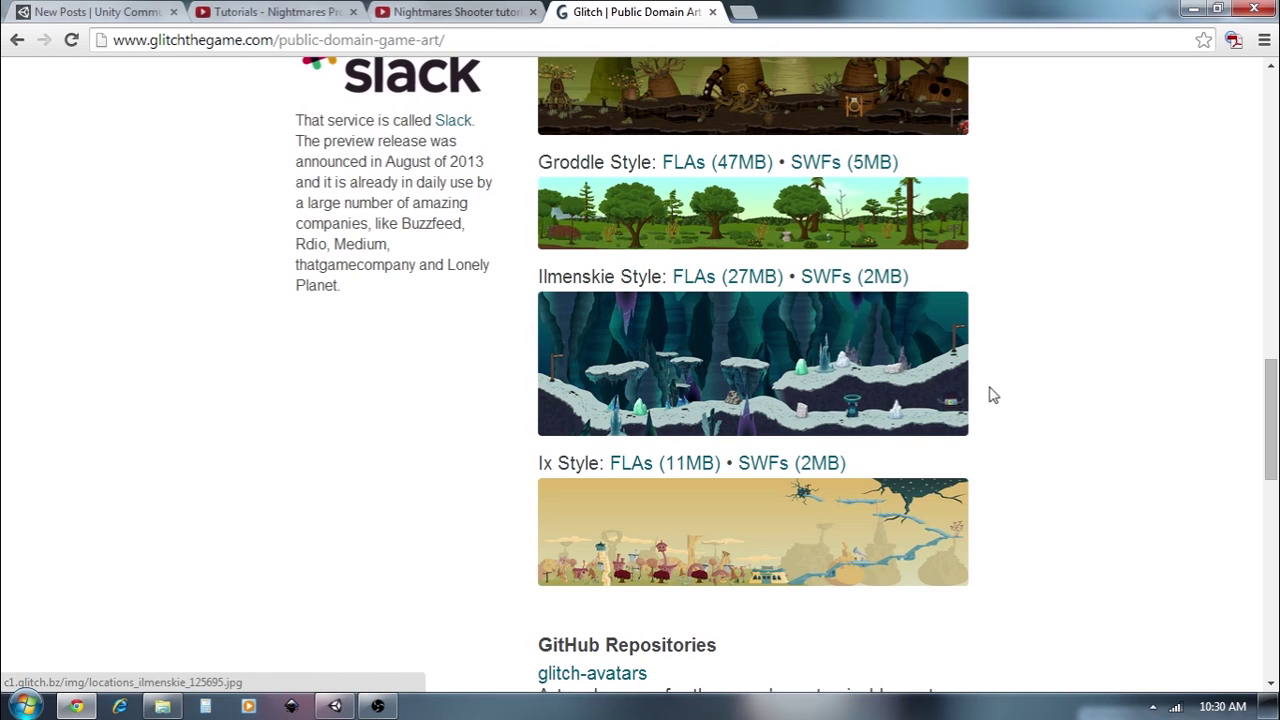
- Return to Unity, collapse Ground01's child objects and add a Polygon Collider 2D to Ground01
{"action": "left_click", "coordinate": [1195, 9]}
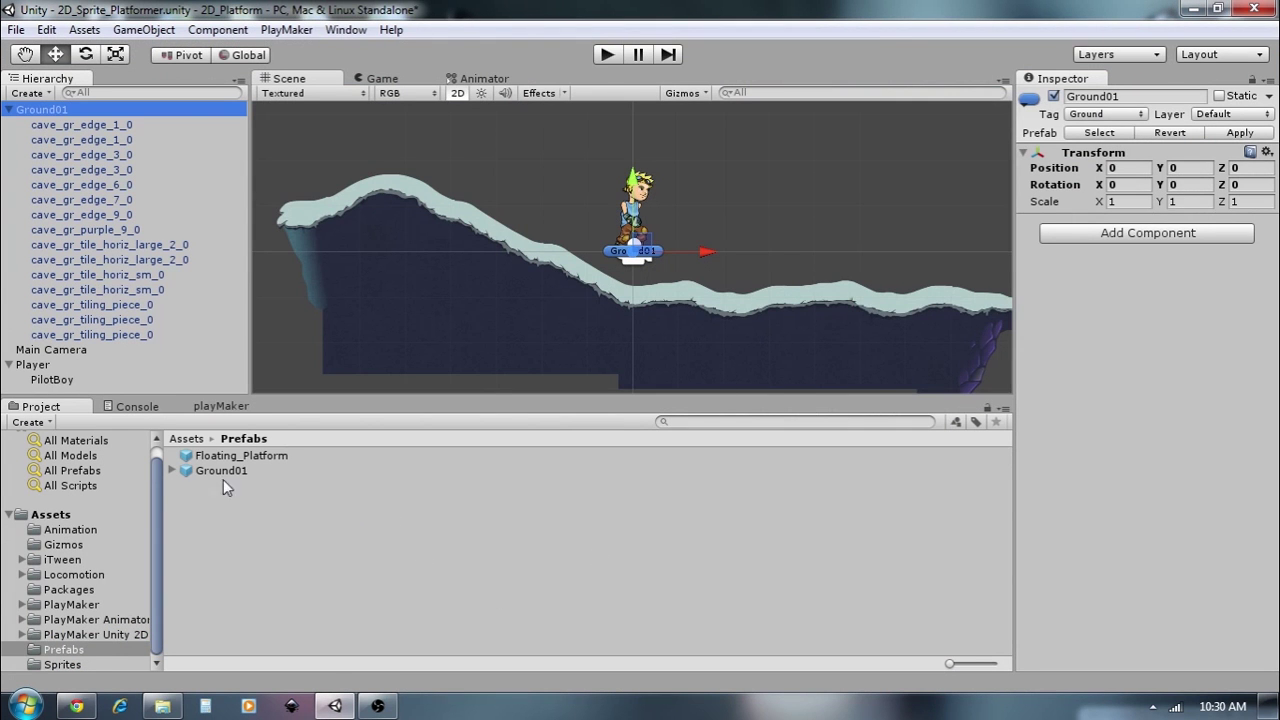
{"action": "left_click", "coordinate": [8, 109]}
{"action": "left_click", "coordinate": [1119, 232]}
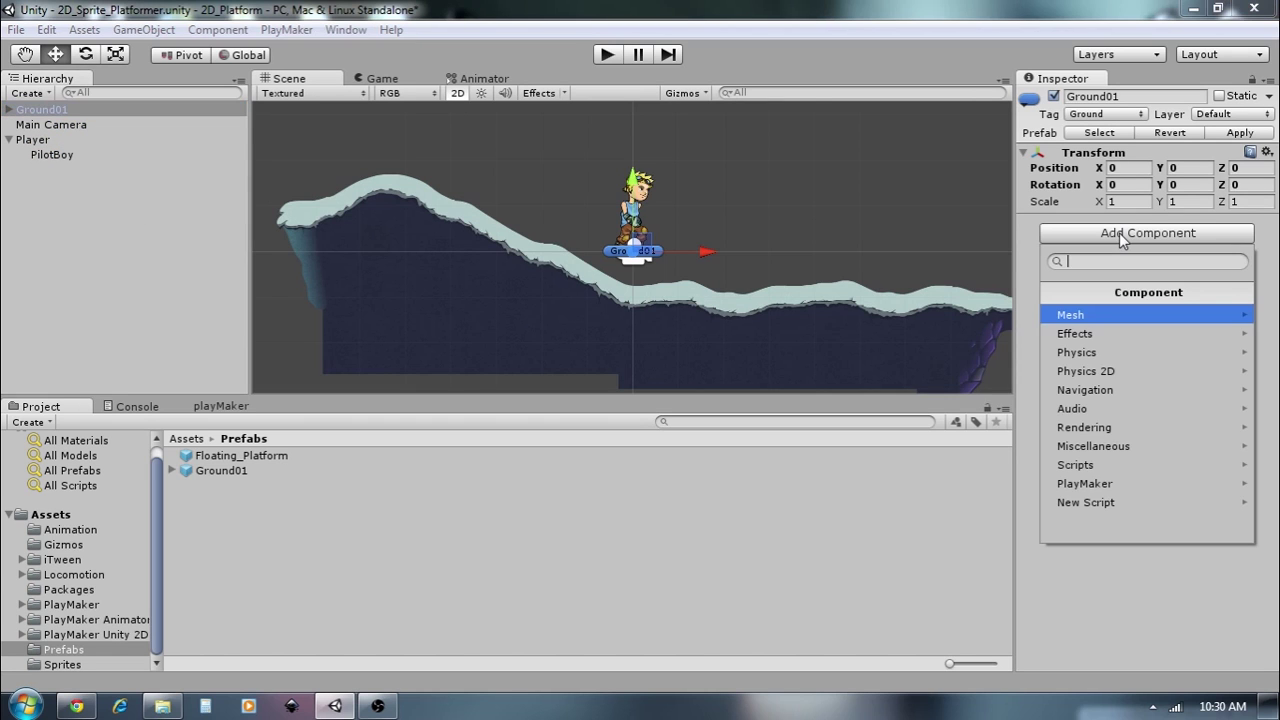
{"action": "left_click", "coordinate": [1129, 369]}
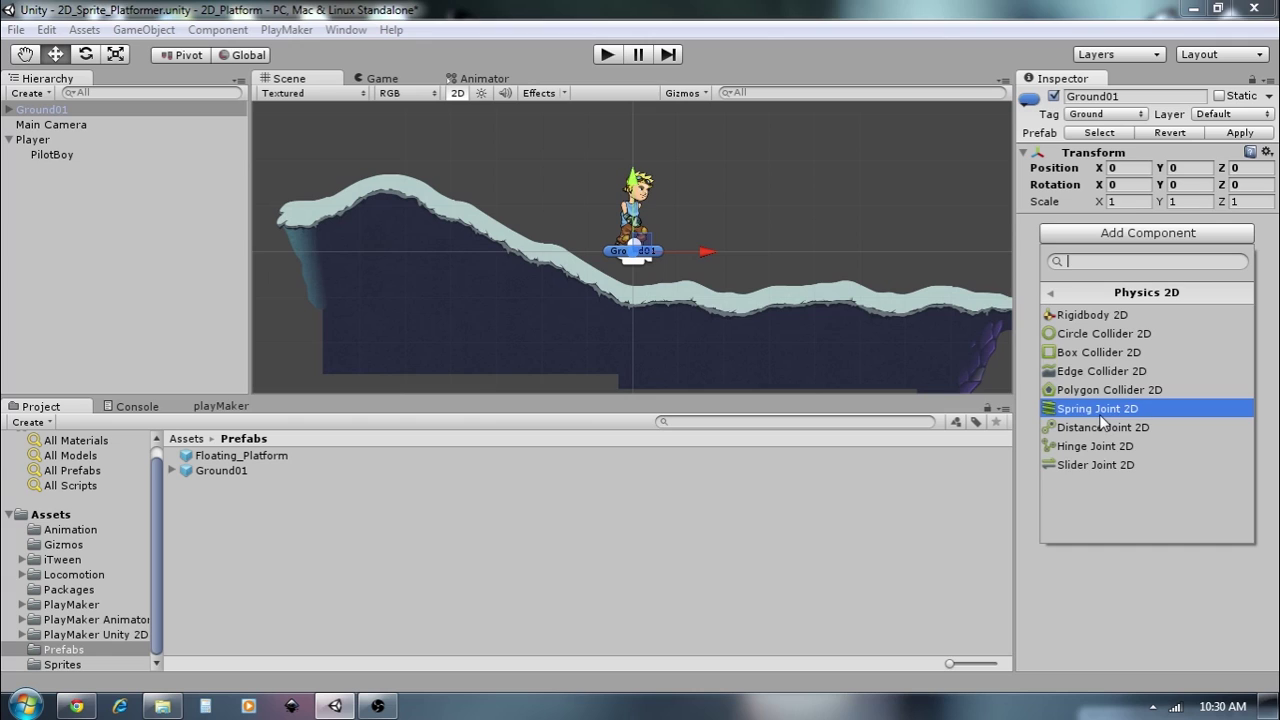
{"action": "left_click", "coordinate": [1130, 389]}
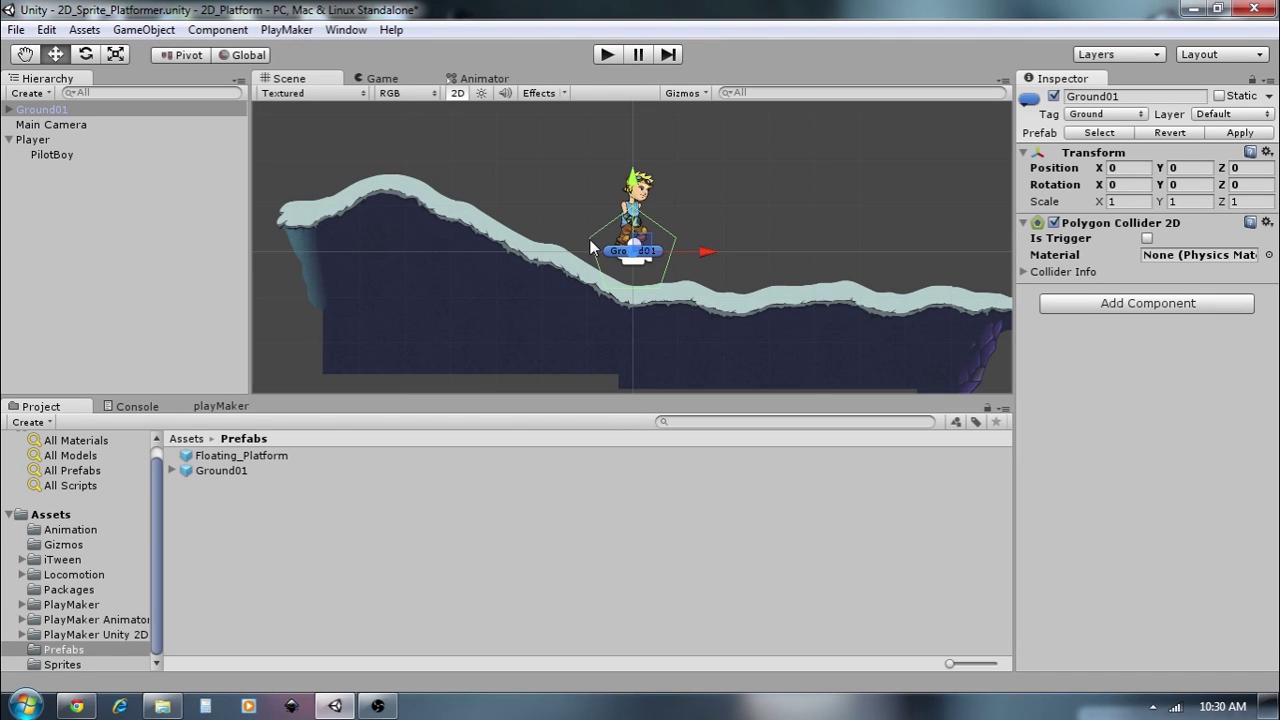
- Stretch the polygon collider's vertices to the ground's left tip, the hilltop and the far right end of the snow
{"action": "key", "text": "shift"}
{"action": "left_click_drag", "start_coordinate": [593, 243], "coordinate": [293, 220]}
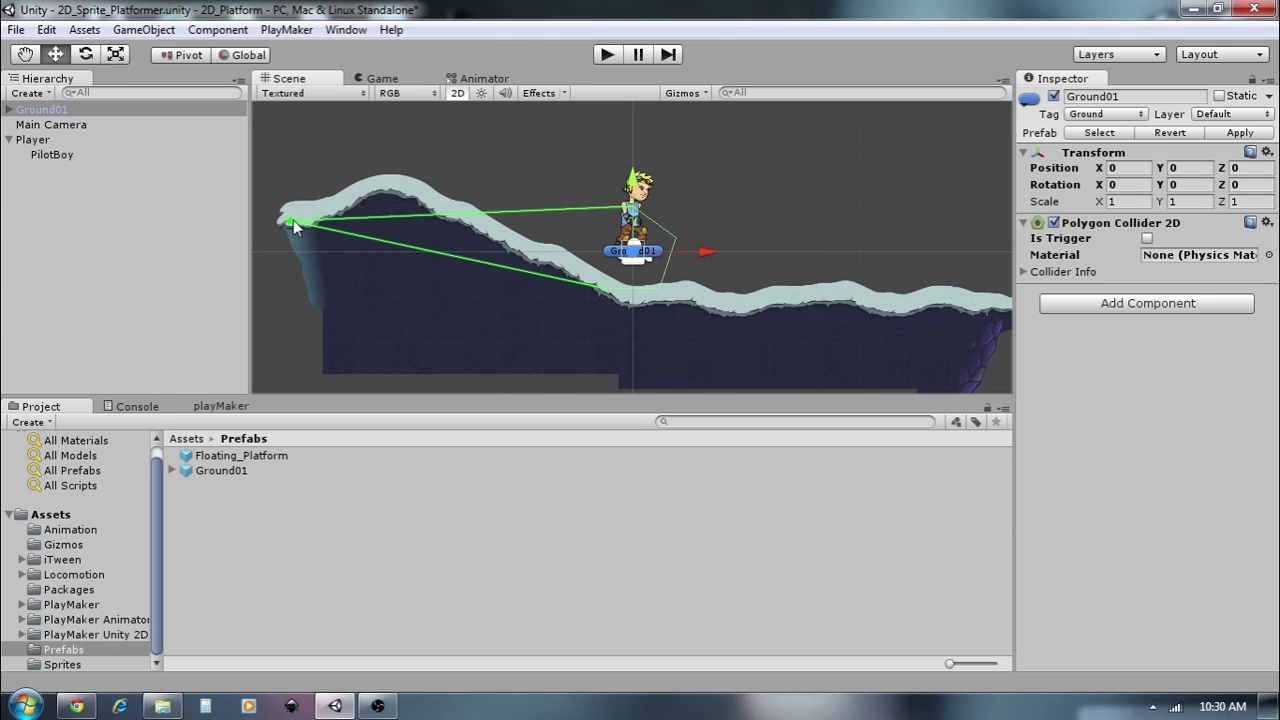
{"action": "left_click_drag", "start_coordinate": [622, 208], "coordinate": [398, 184]}
{"action": "left_click_drag", "start_coordinate": [677, 245], "coordinate": [946, 307]}
{"action": "scroll", "coordinate": [946, 307], "scroll_direction": "down", "scroll_amount": 1}
{"action": "middle_click_drag", "start_coordinate": [918, 307], "coordinate": [849, 290]}
{"action": "left_click_drag", "start_coordinate": [909, 291], "coordinate": [929, 285], "text": "shift"}
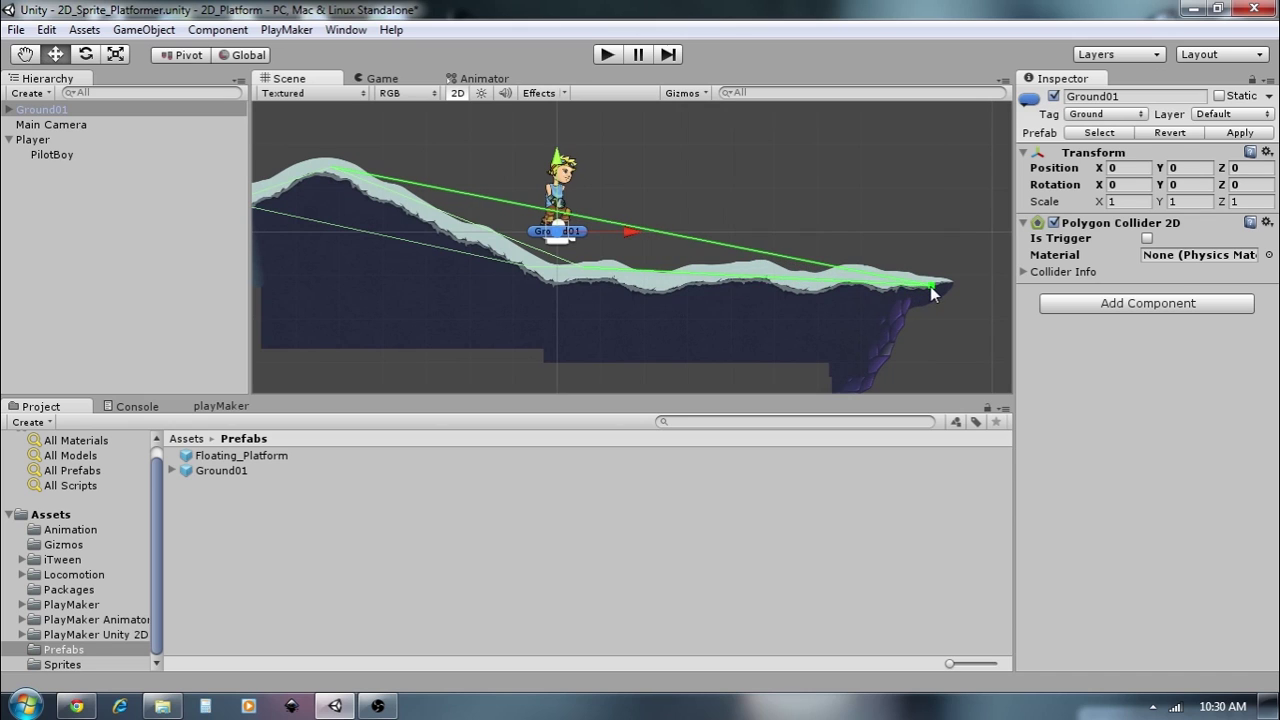
- Pull the collider's two lower vertices down into the ground's body, one under the slope and one near the right end
{"action": "middle_click_drag", "start_coordinate": [558, 325], "coordinate": [674, 307]}
{"action": "scroll", "coordinate": [490, 300], "scroll_direction": "down", "scroll_amount": 1}
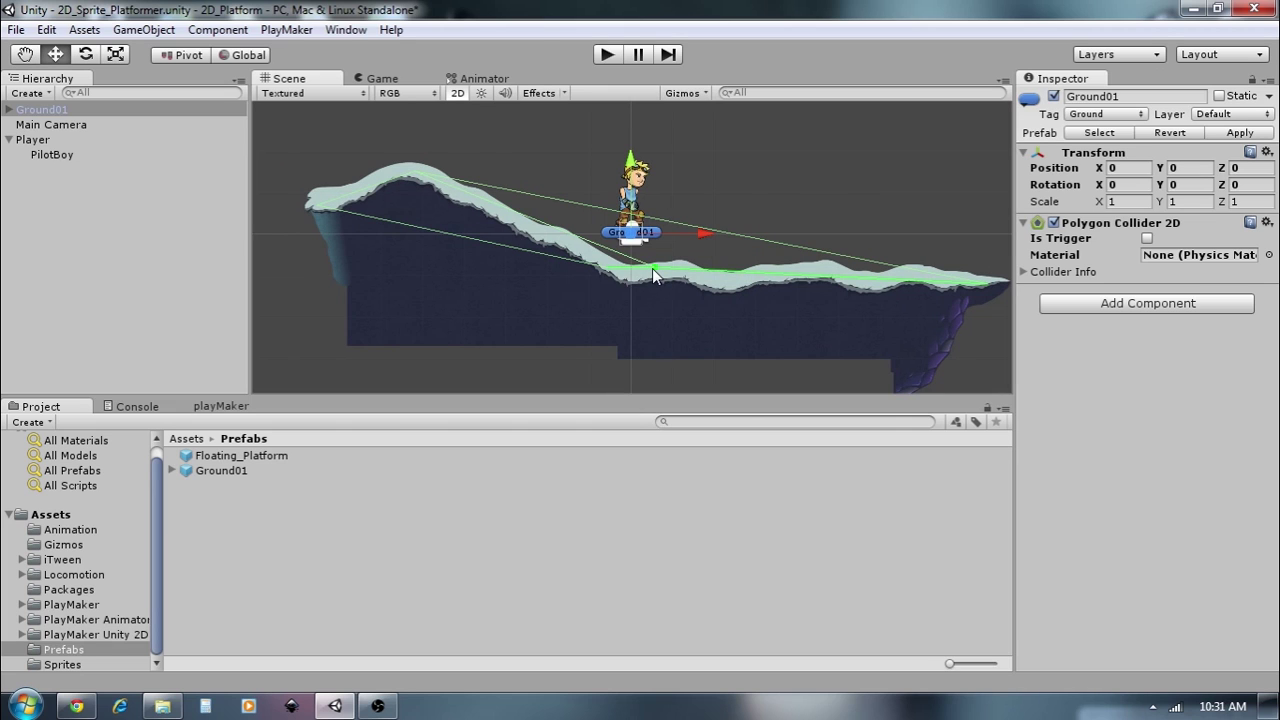
{"action": "left_click_drag", "start_coordinate": [652, 268], "coordinate": [478, 327], "text": "shift"}
{"action": "left_click_drag", "start_coordinate": [655, 267], "coordinate": [939, 345], "text": "shift"}
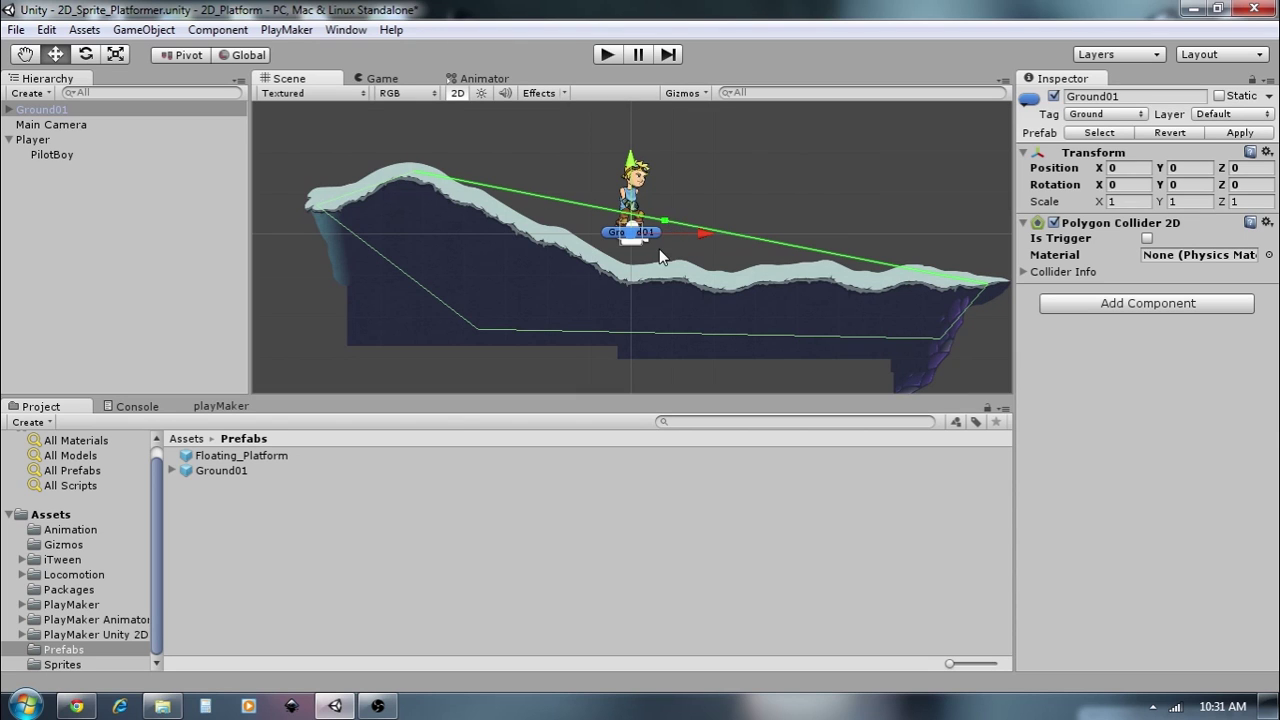
- Add collider points along the slope and the dips of the snow surface, and set Ground01's tag to Ground
{"action": "left_click_drag", "start_coordinate": [662, 221], "coordinate": [631, 272]}
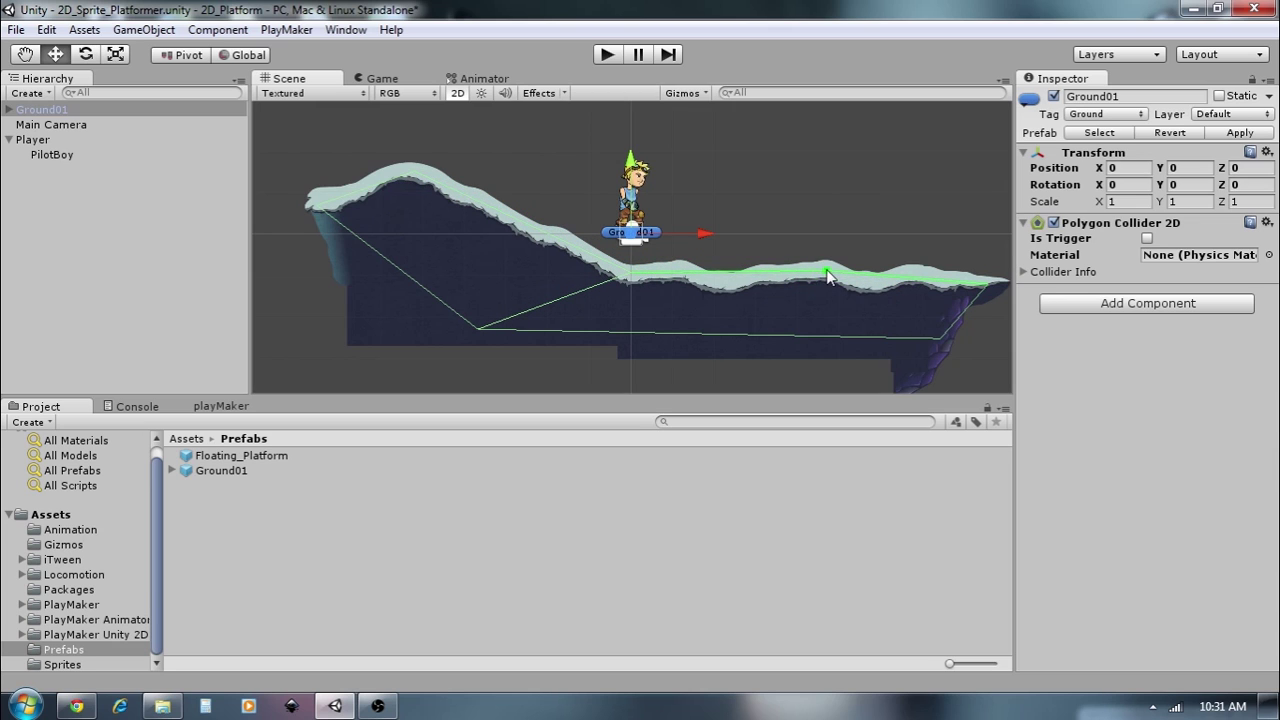
{"action": "left_click_drag", "start_coordinate": [726, 278], "coordinate": [724, 287]}
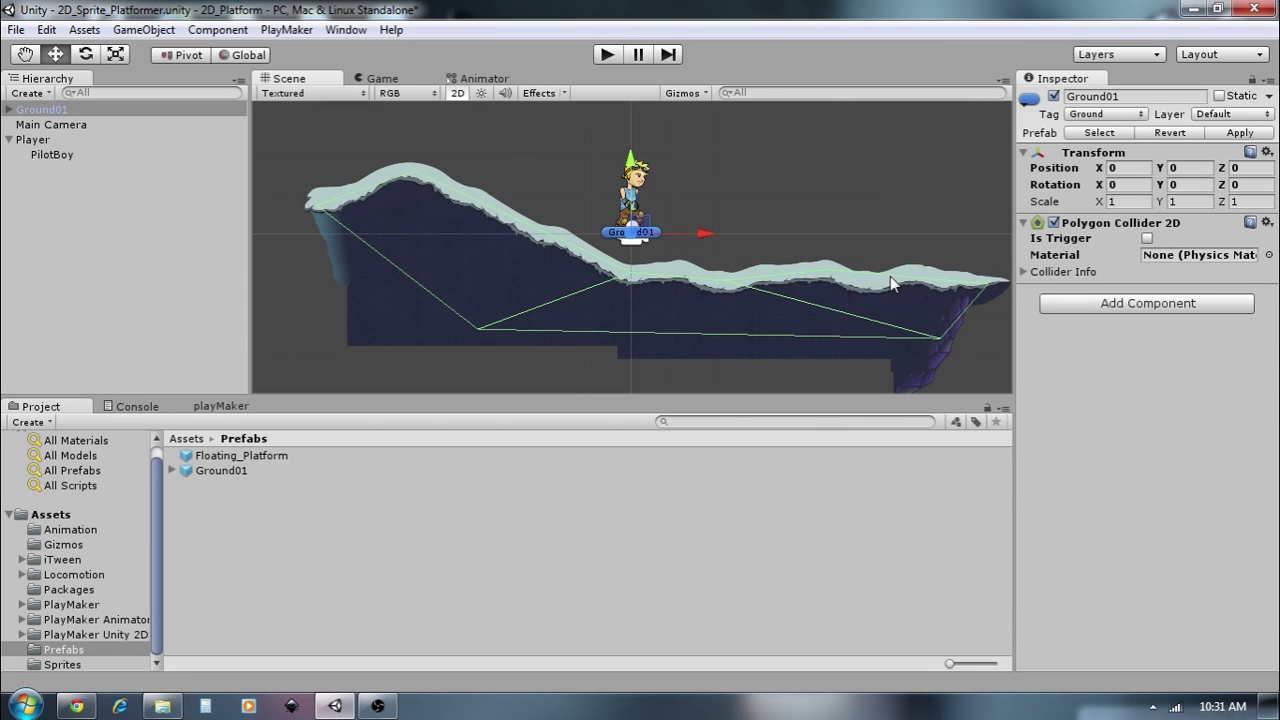
{"action": "mouse_move", "coordinate": [888, 278]}
{"action": "left_mouse_down"}
{"action": "mouse_move", "coordinate": [916, 281]}
{"action": "mouse_move", "coordinate": [872, 286]}
{"action": "left_mouse_up"}
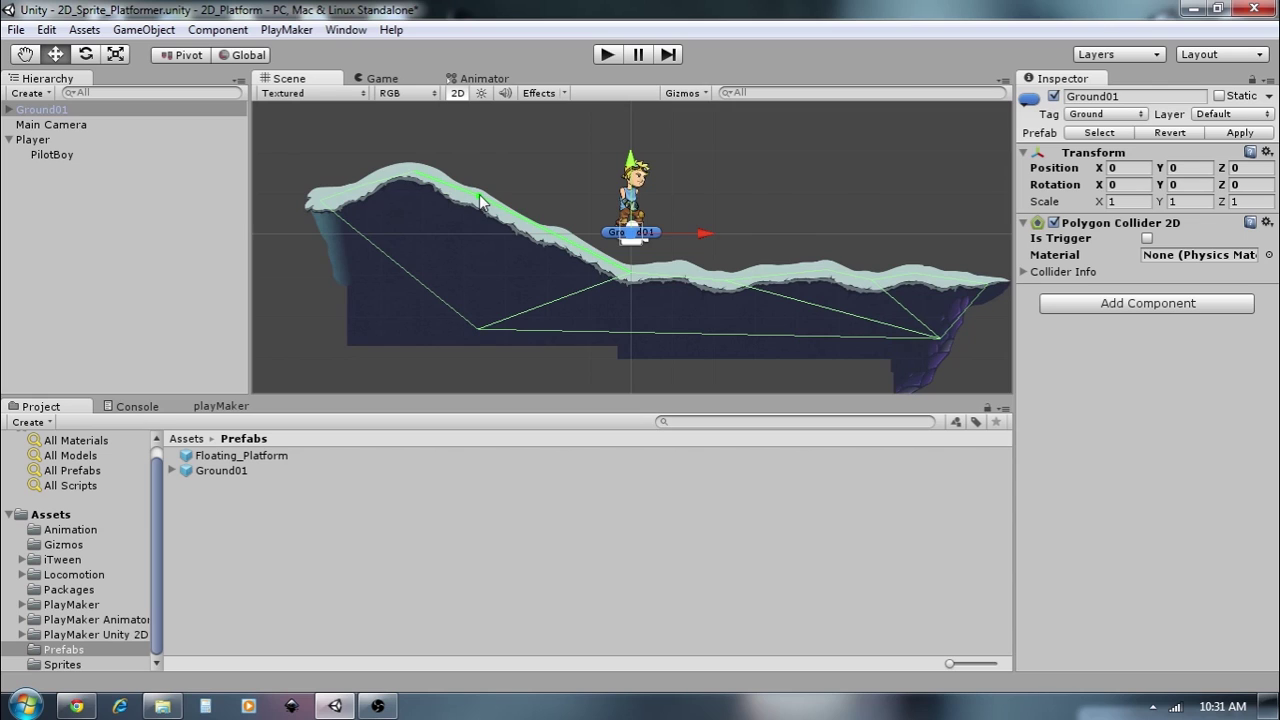
{"action": "left_click", "coordinate": [512, 218], "text": "shift"}
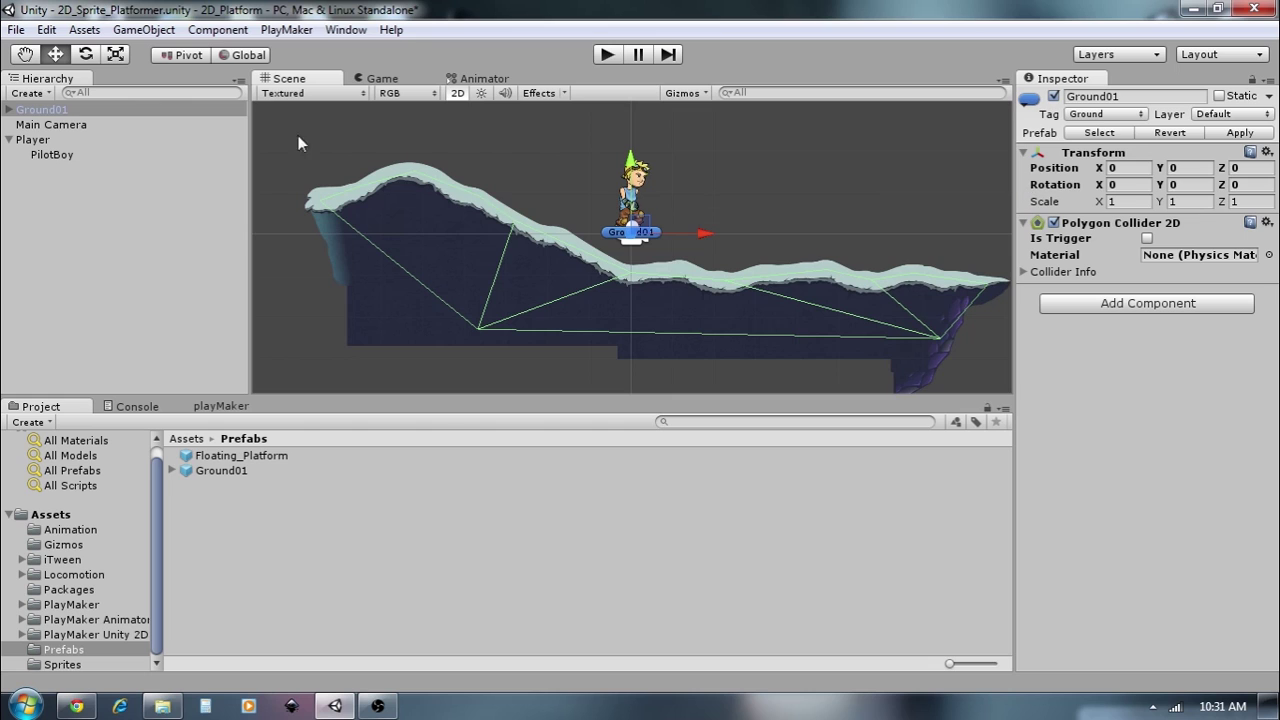
{"action": "left_click", "coordinate": [1099, 114]}
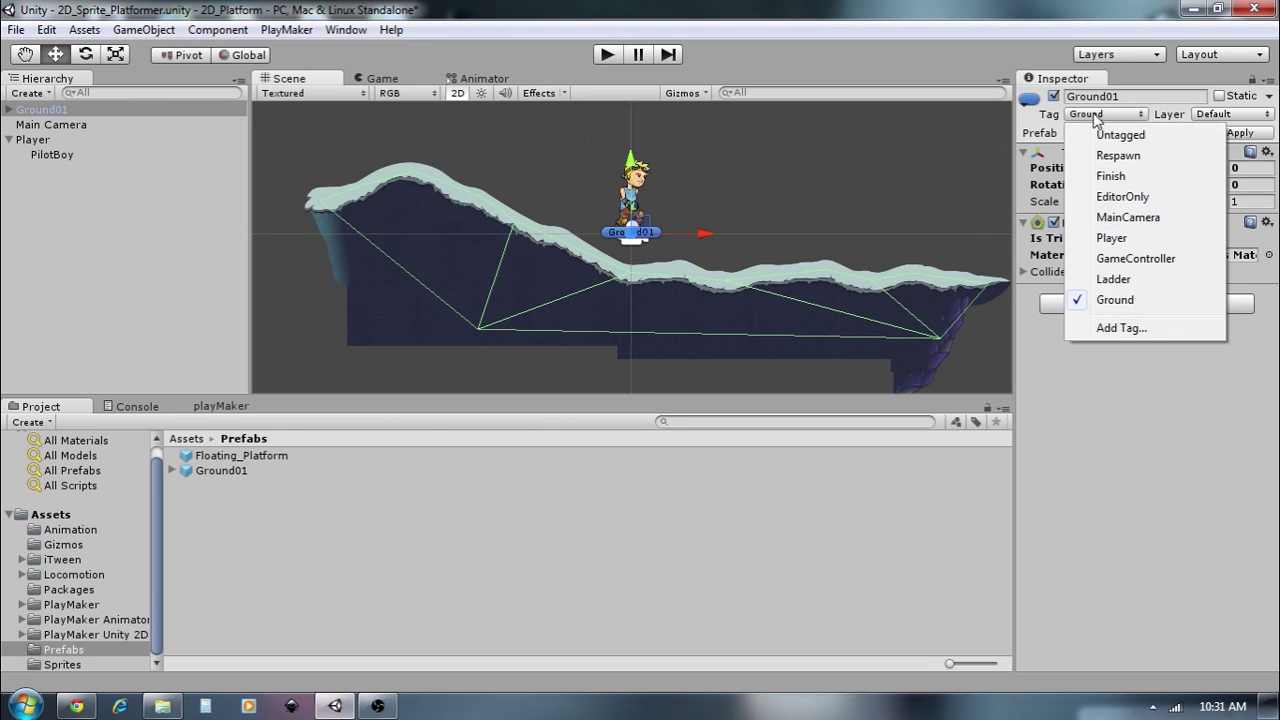
{"action": "left_click", "coordinate": [1126, 301]}
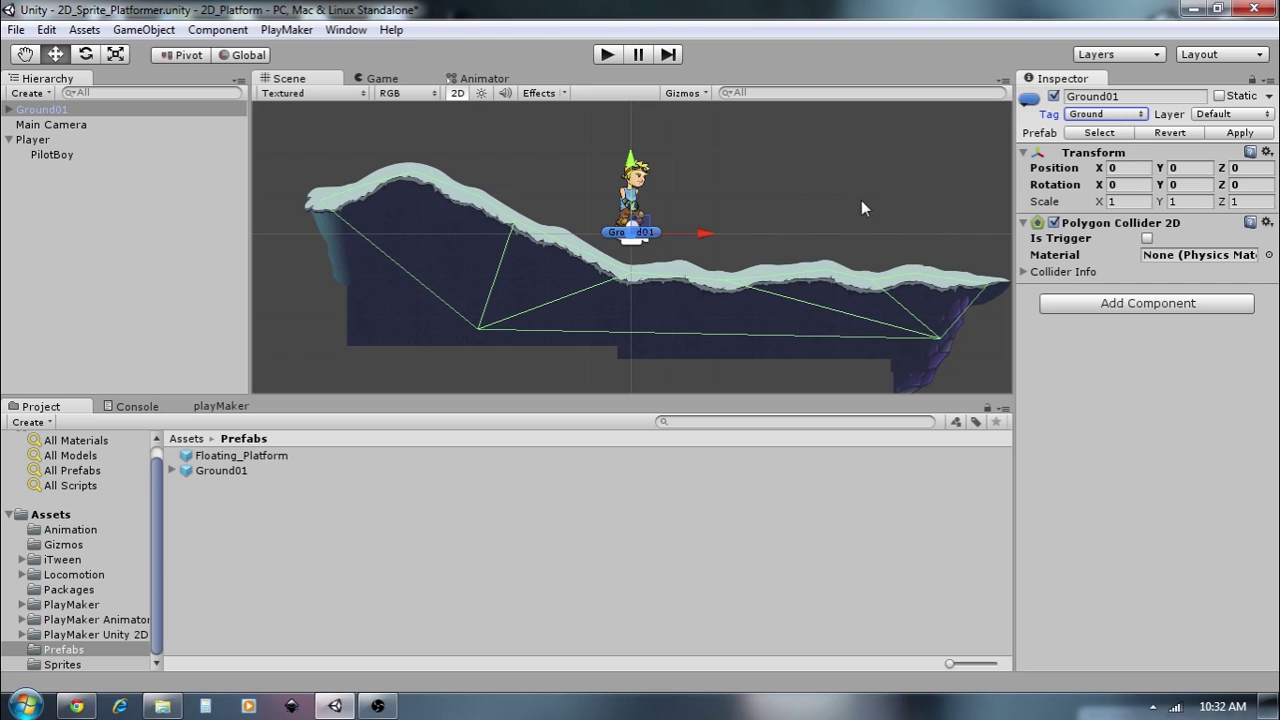
- Add a PlayMaker FSM to the Player object in an enlarged graph view and move its first state further right
{"action": "left_click", "coordinate": [58, 142]}
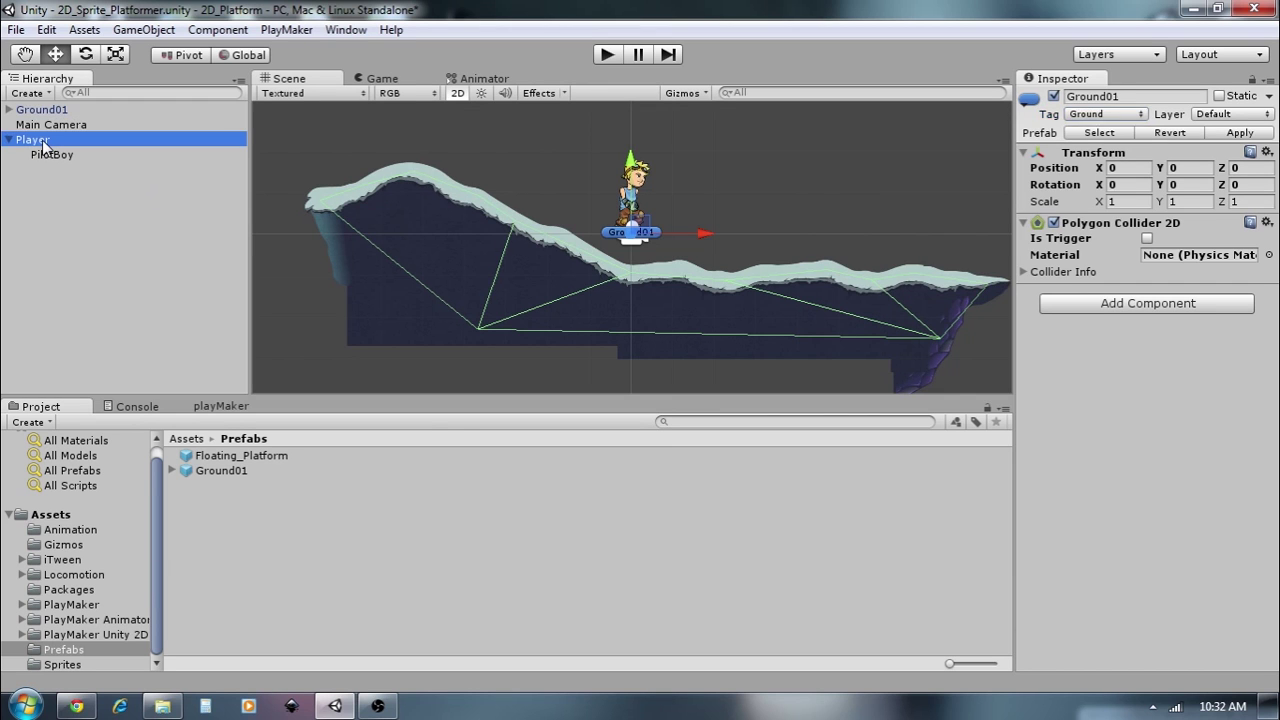
{"action": "left_click", "coordinate": [208, 406]}
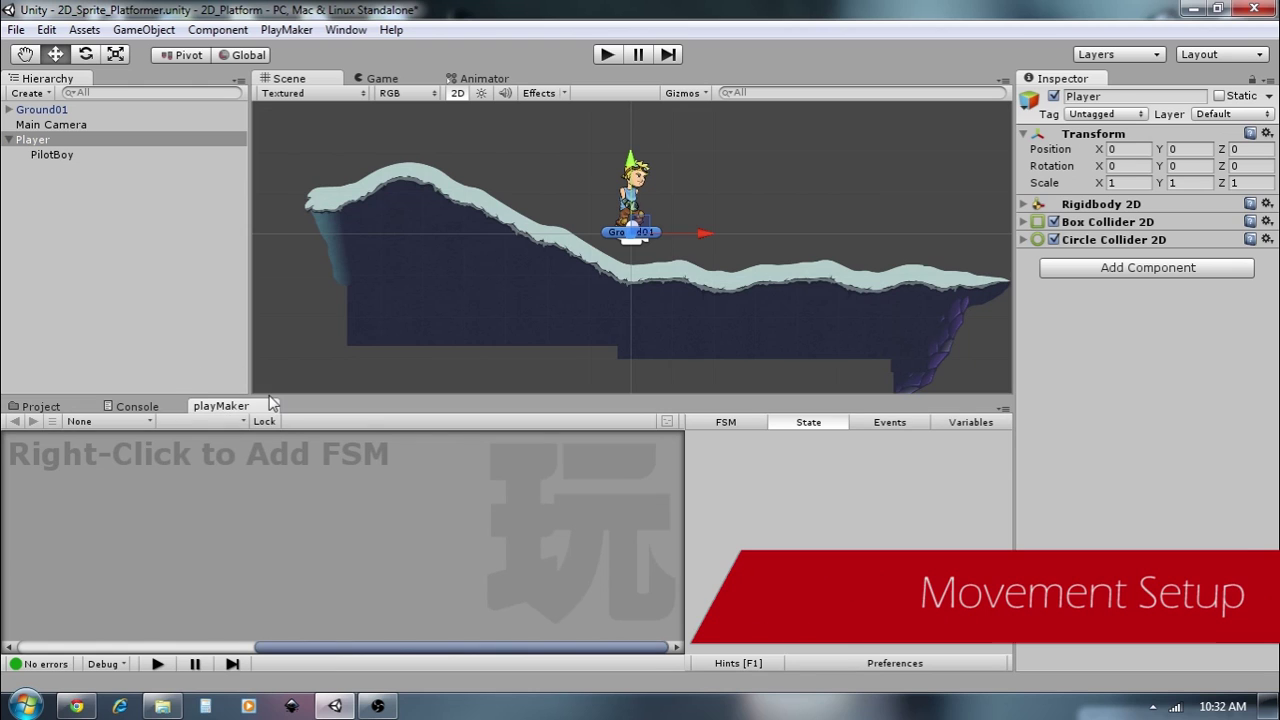
{"action": "left_click_drag", "start_coordinate": [272, 397], "coordinate": [272, 338]}
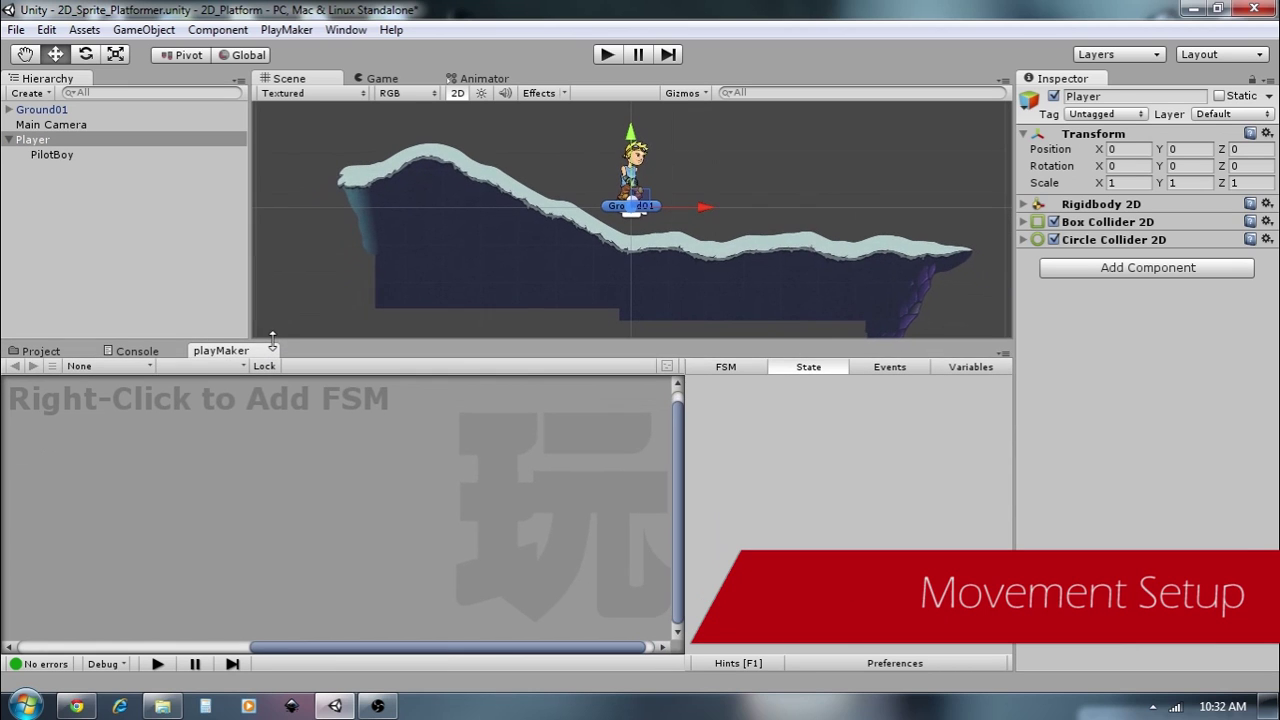
{"action": "right_click", "coordinate": [228, 374]}
{"action": "left_click", "coordinate": [256, 414]}
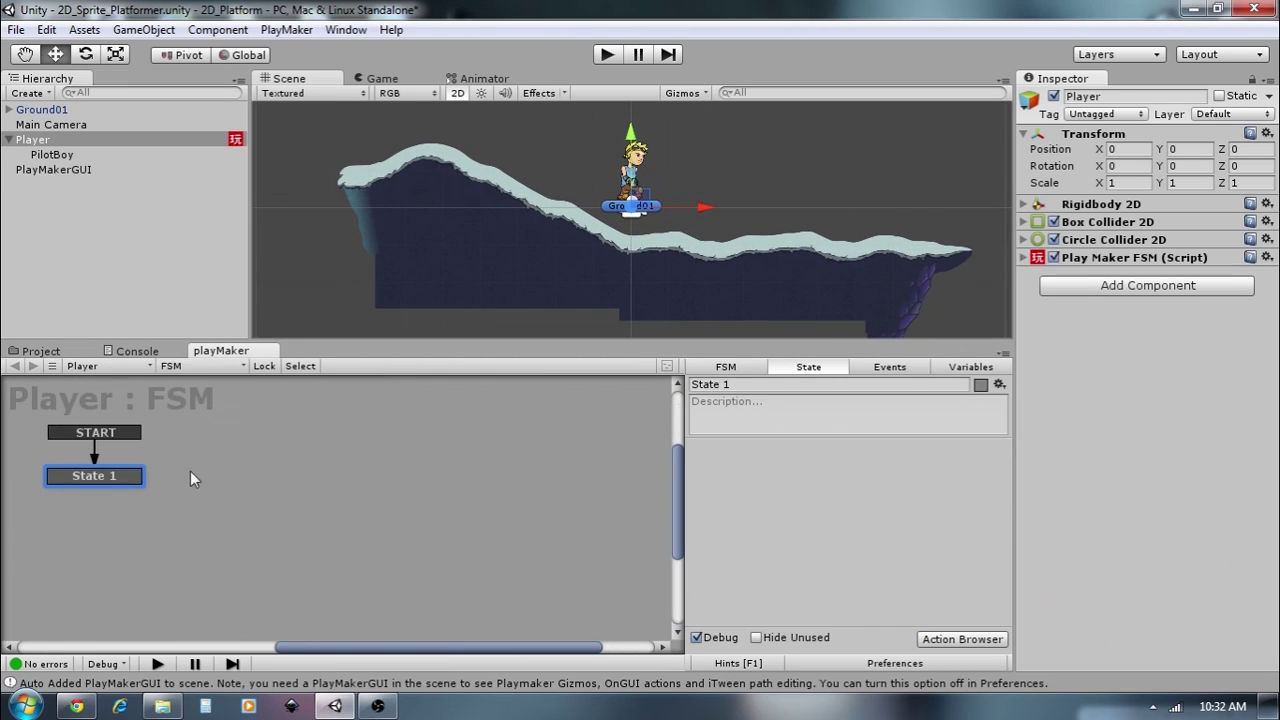
{"action": "left_click_drag", "start_coordinate": [124, 479], "coordinate": [226, 498]}
- Rename the Player's FSM as Movement
{"action": "left_click", "coordinate": [734, 368]}
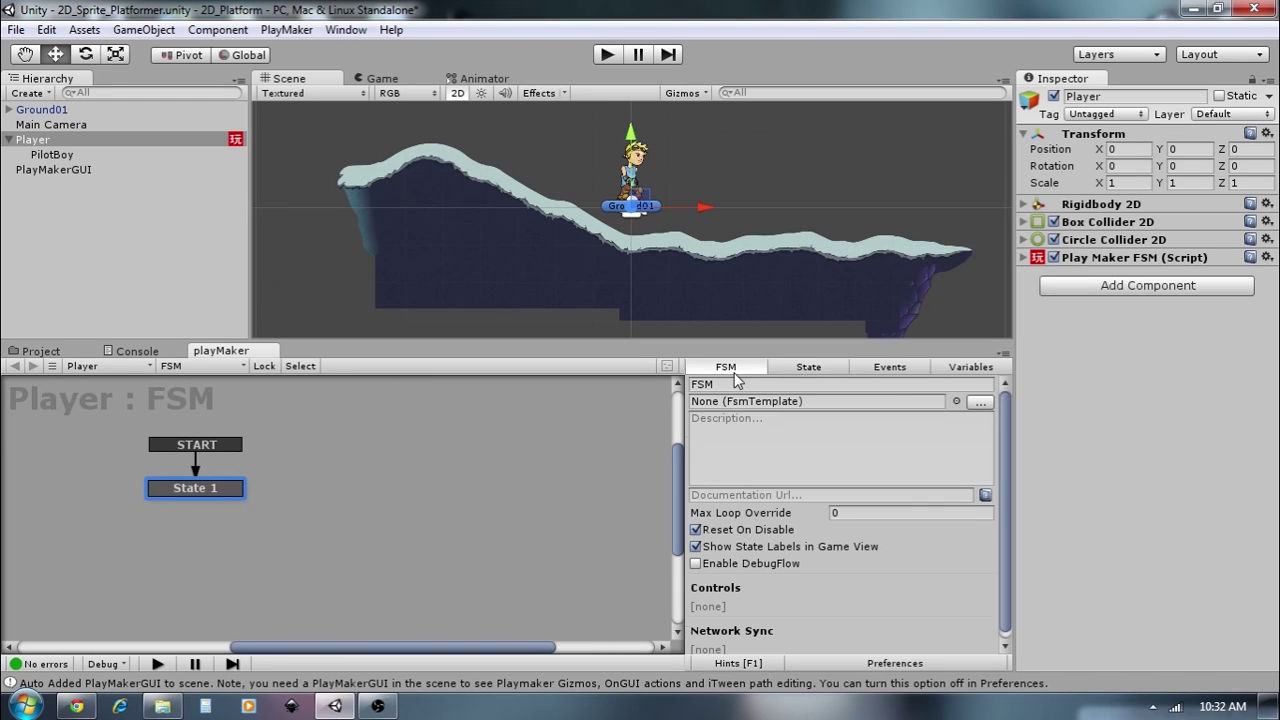
{"action": "left_click", "coordinate": [740, 384]}
{"action": "type", "text": "Moevem"}
{"action": "key", "text": "BackSpace"}
{"action": "key", "text": "BackSpace"}
{"action": "key", "text": "BackSpace"}
{"action": "key", "text": "BackSpace"}
{"action": "type", "text": "vneb"}
{"action": "key", "text": "BackSpace"}
{"action": "key", "text": "BackSpace"}
{"action": "key", "text": "BackSpace"}
{"action": "type", "text": "ement"}
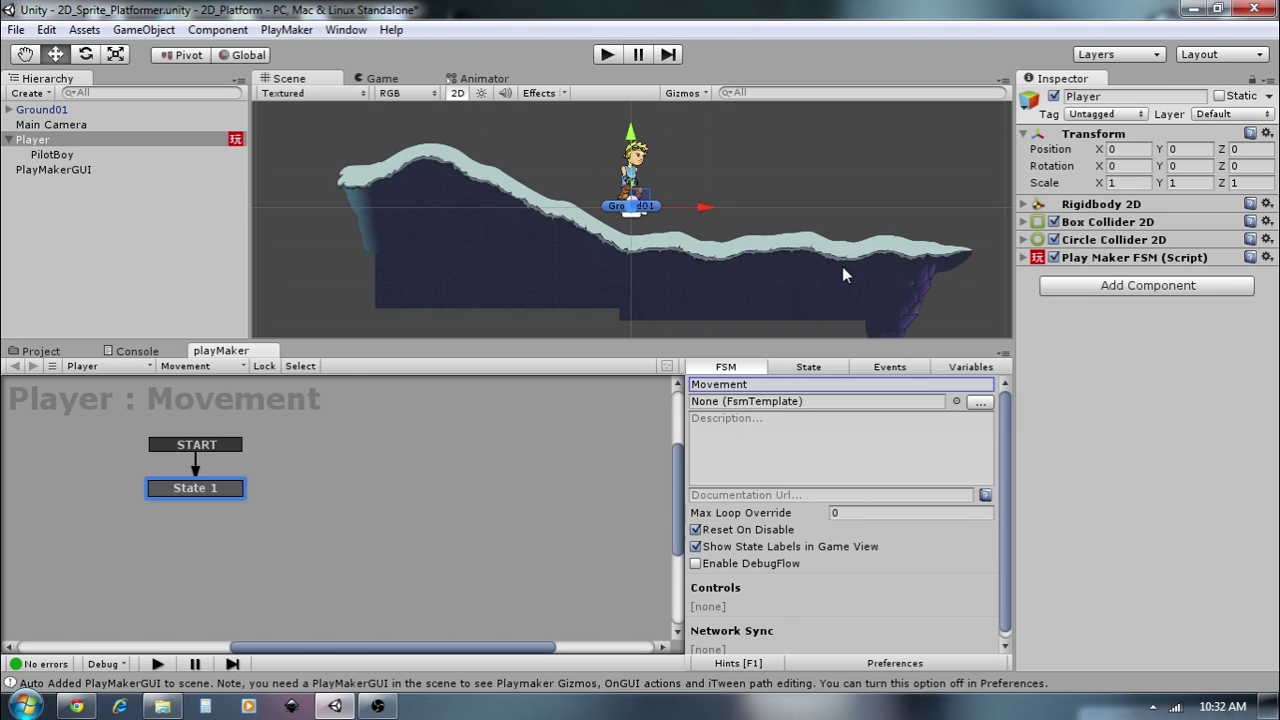
- Rename State 1 of the Player's FSM as Movement
{"action": "left_click", "coordinate": [806, 368]}
{"action": "left_click", "coordinate": [790, 385]}
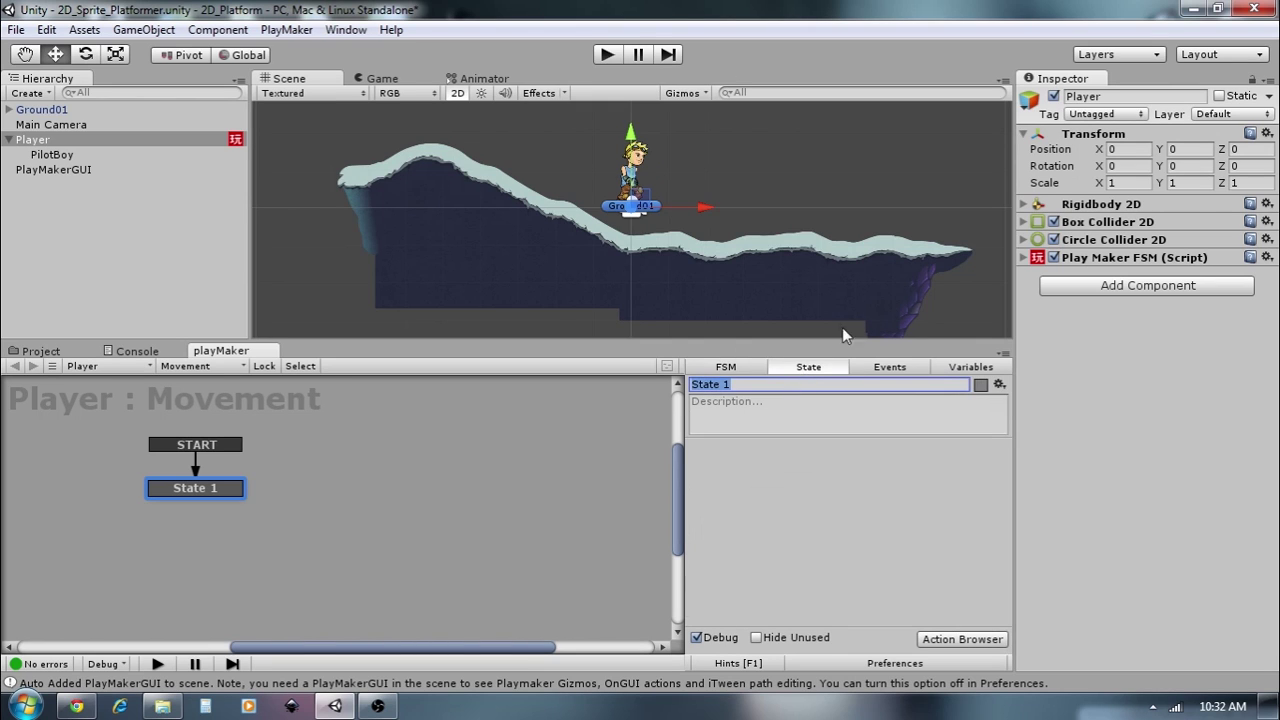
{"action": "type", "text": "Movement"}
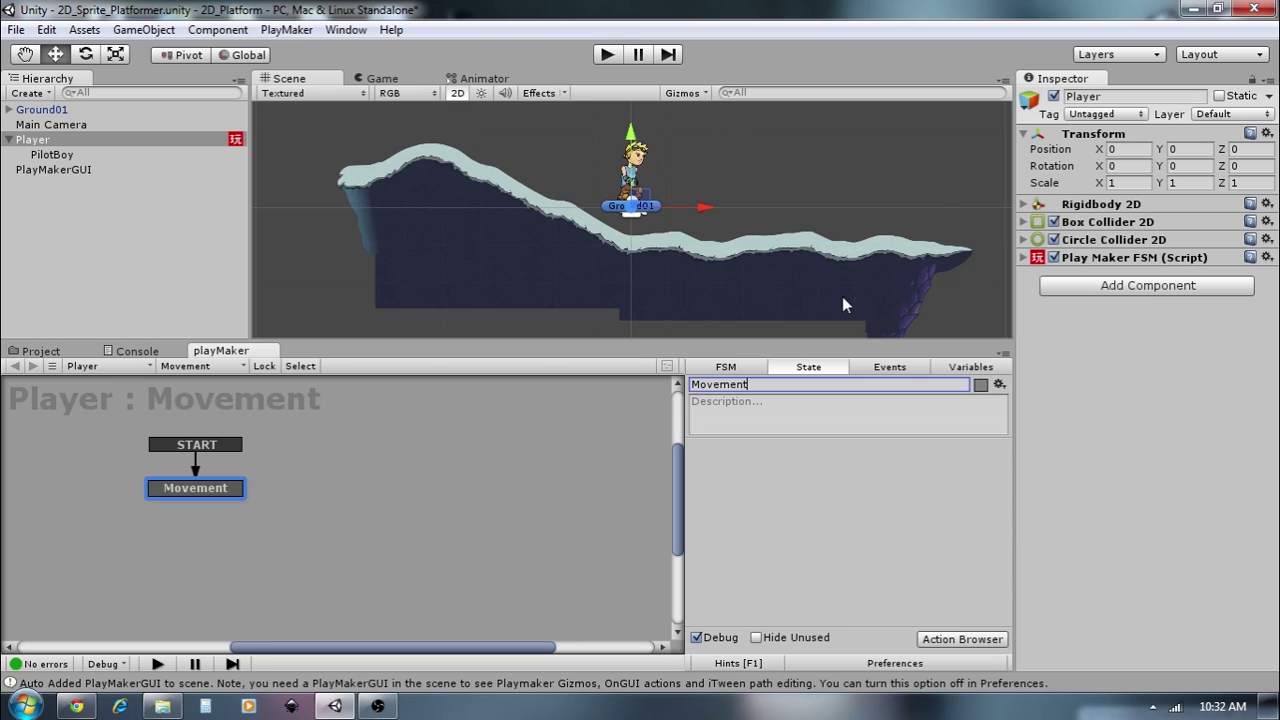
- Add the events Flip Left and Flip Right to the Movement FSM
{"action": "left_click", "coordinate": [888, 368]}
{"action": "left_click", "coordinate": [830, 611]}
{"action": "type", "text": "F"}
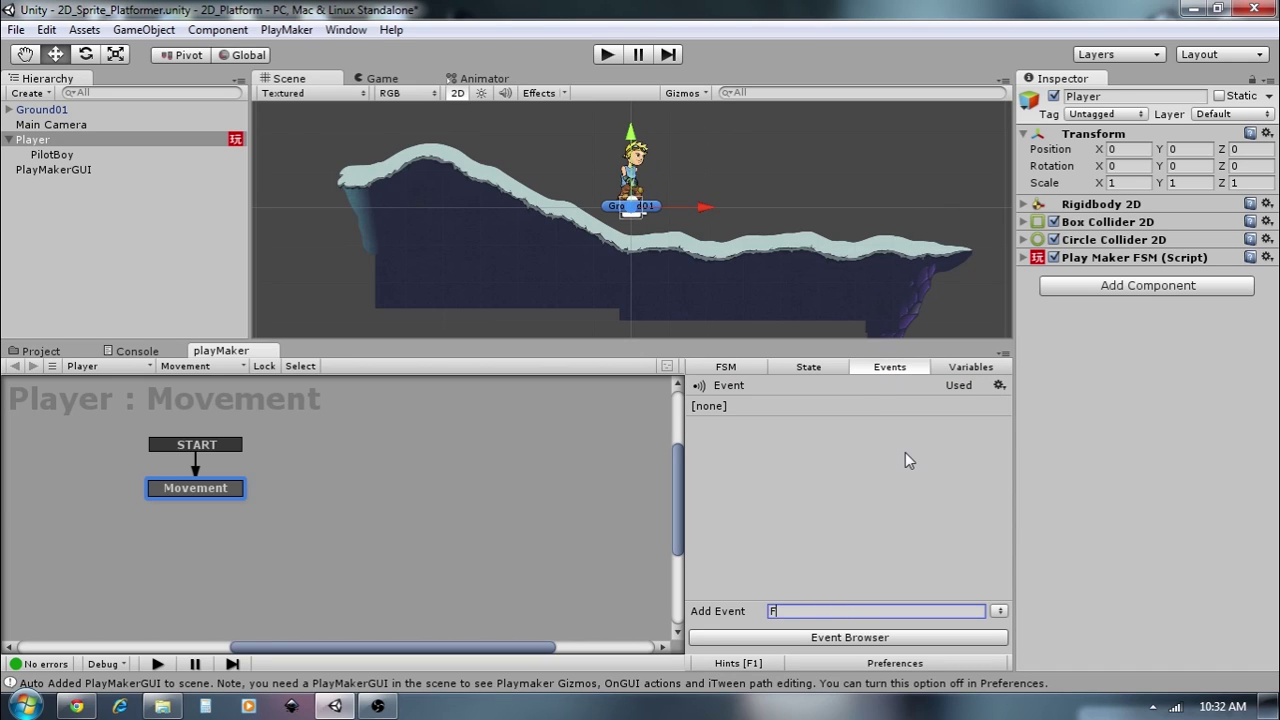
{"action": "type", "text": "lip Left"}
{"action": "key", "text": "Return"}
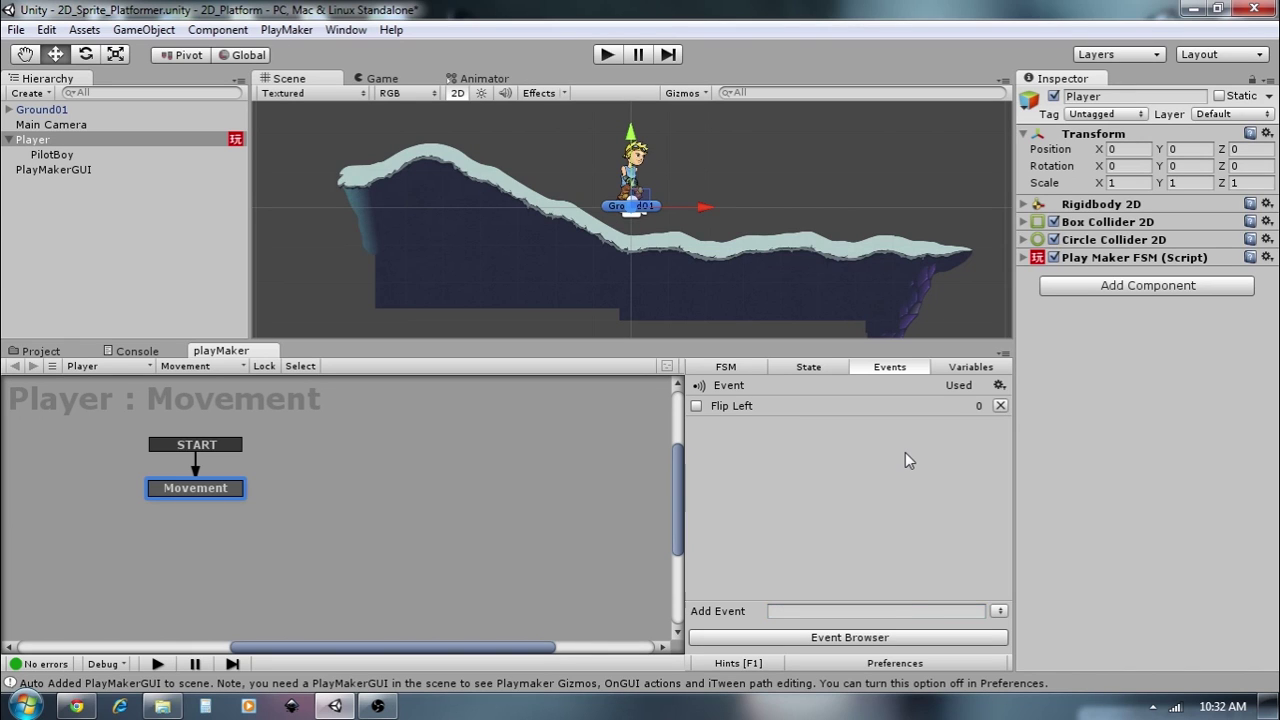
{"action": "left_click", "coordinate": [912, 611]}
{"action": "type", "text": "Flip Right"}
{"action": "key", "text": "Return"}
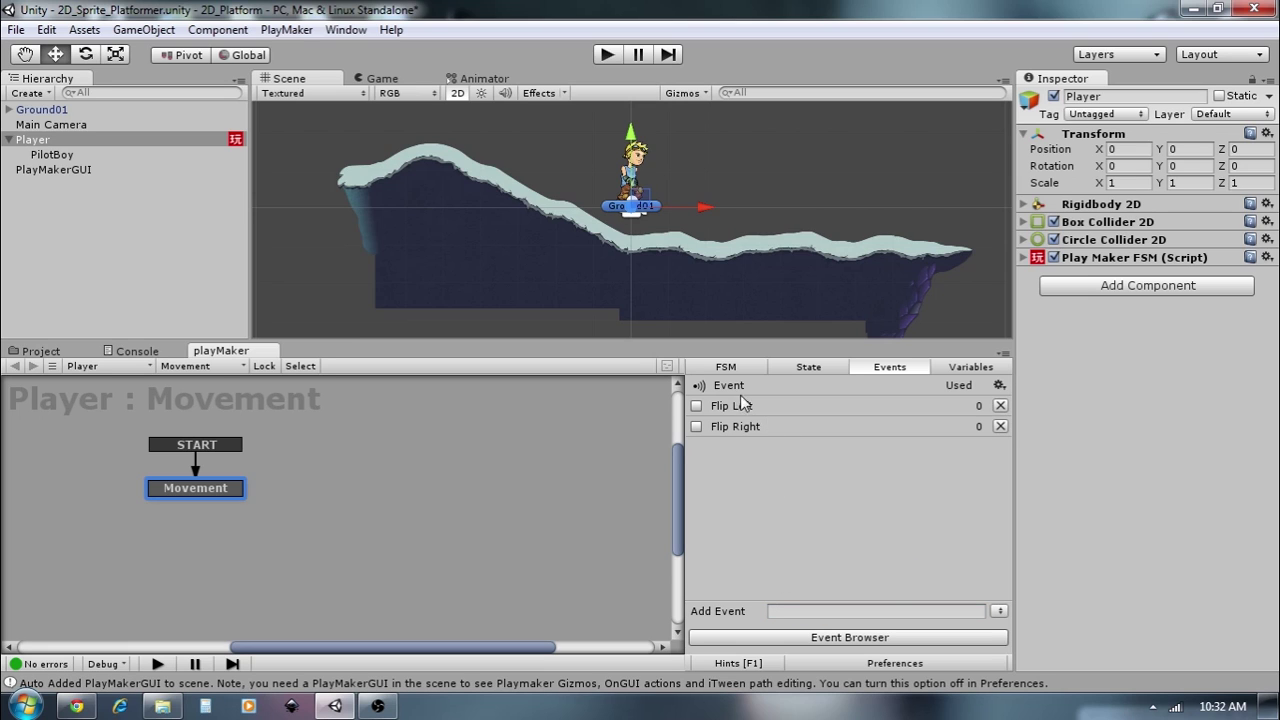
- Add a Float variable named xSpeed to the Movement FSM
{"action": "left_click", "coordinate": [966, 367]}
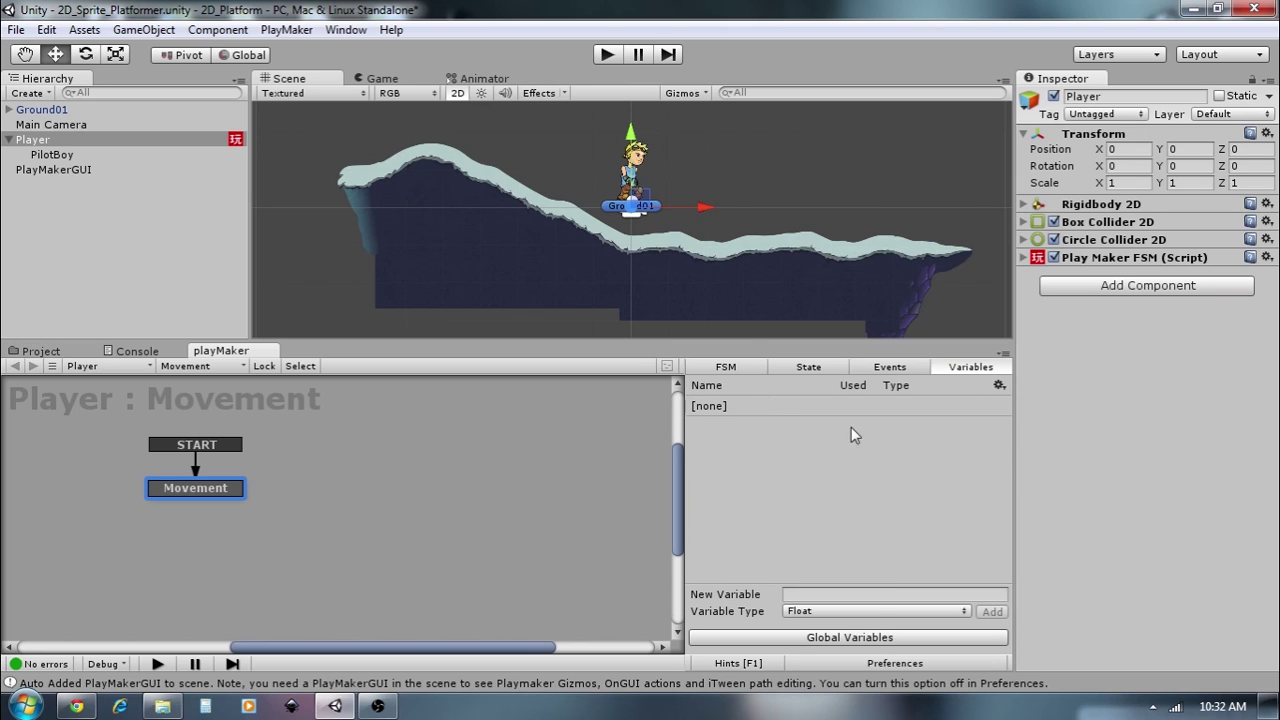
{"action": "left_click", "coordinate": [818, 596]}
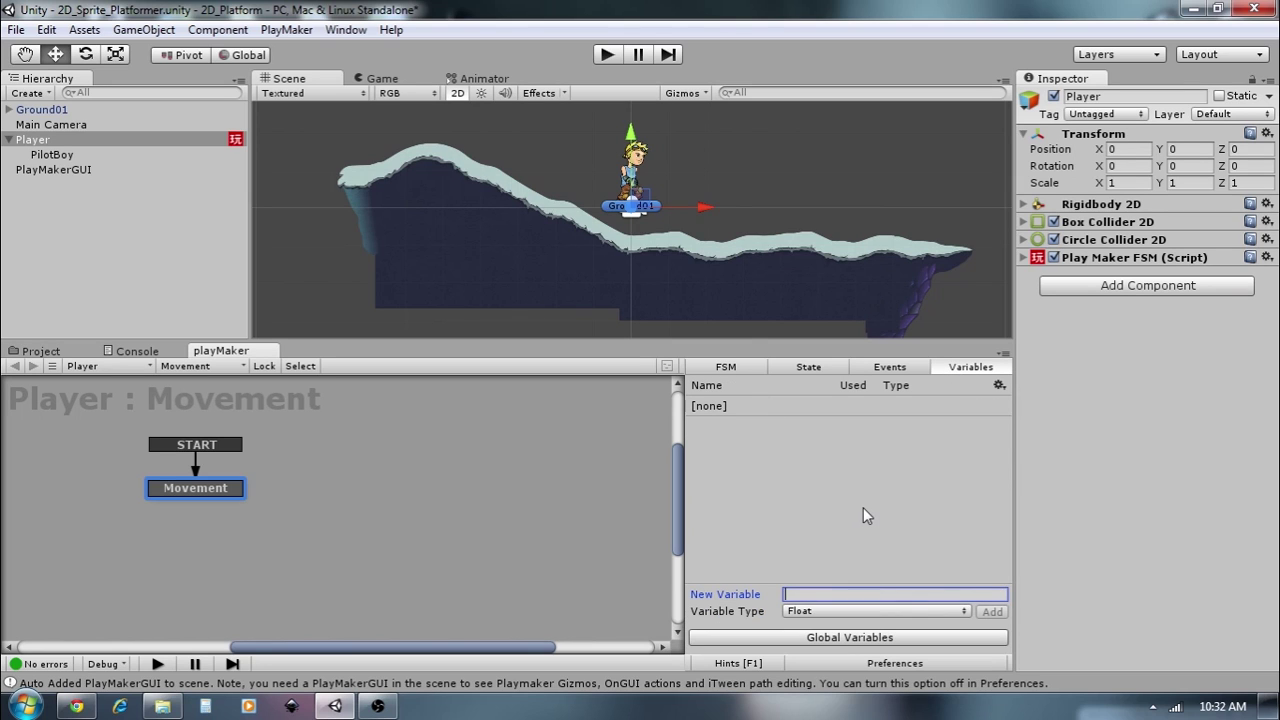
{"action": "type", "text": "xSpeed"}
{"action": "key", "text": "Return"}
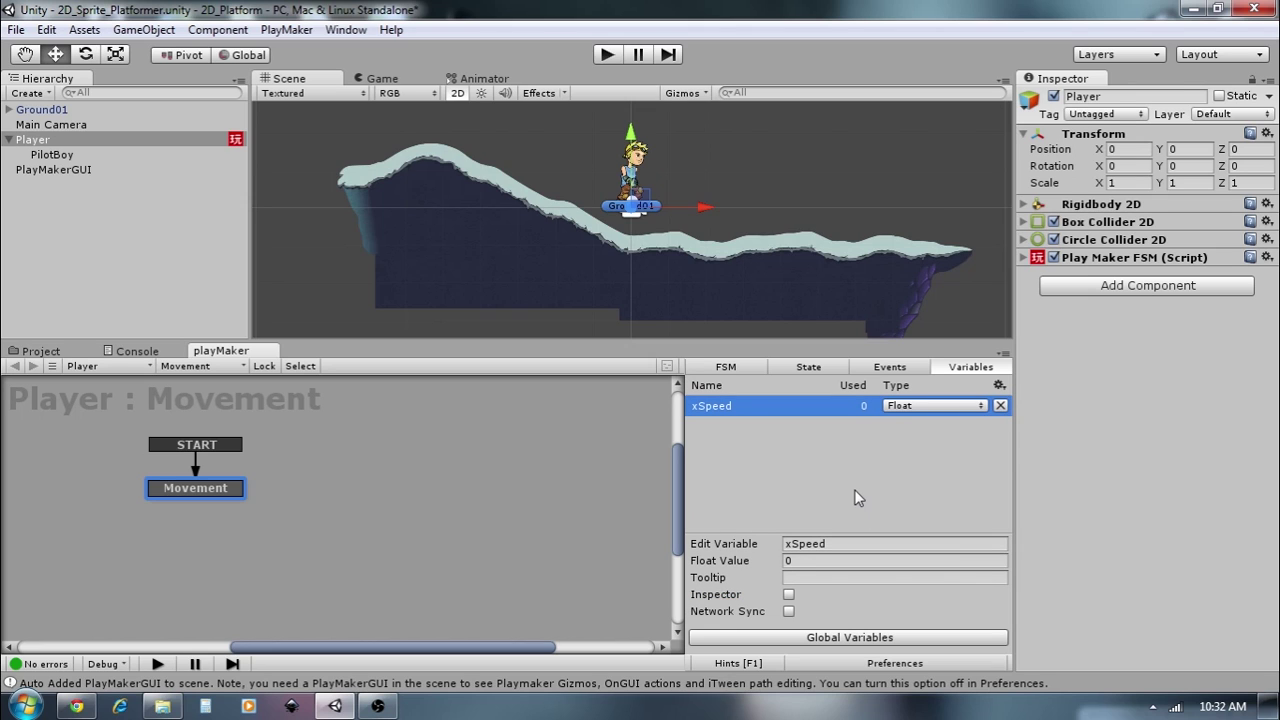
{"action": "left_click", "coordinate": [855, 493]}
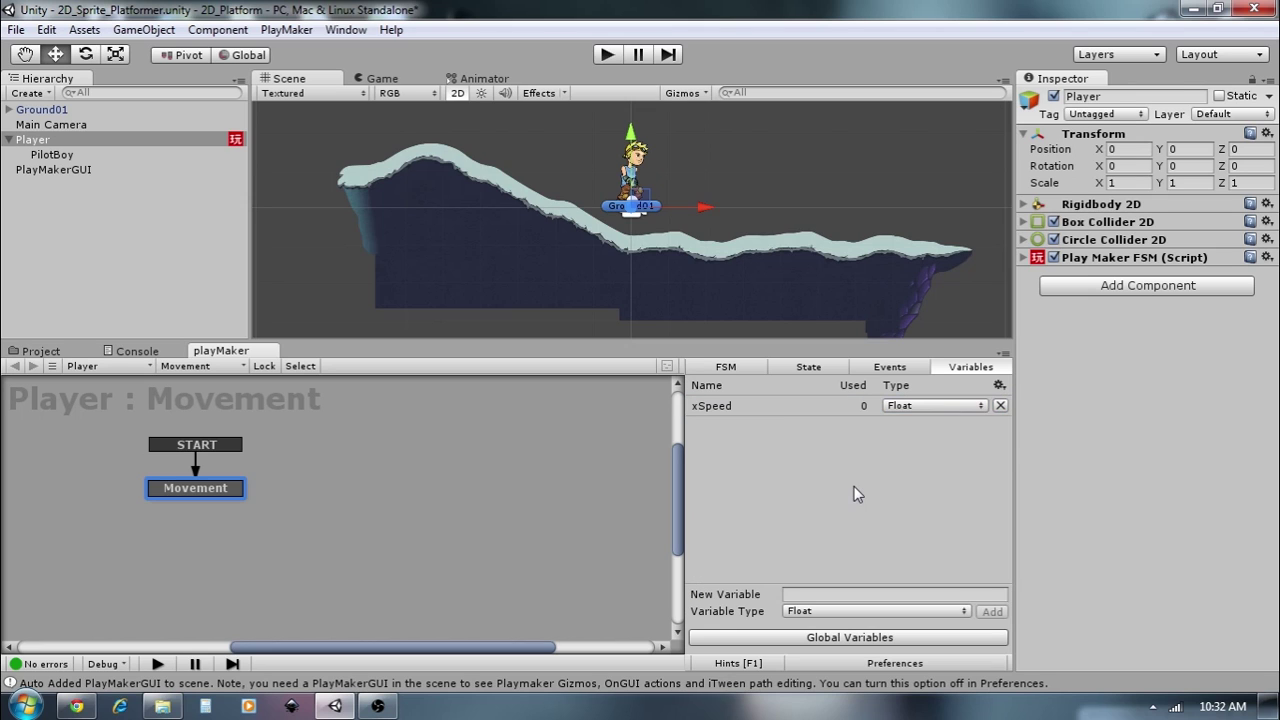
{"action": "left_click", "coordinate": [777, 408]}
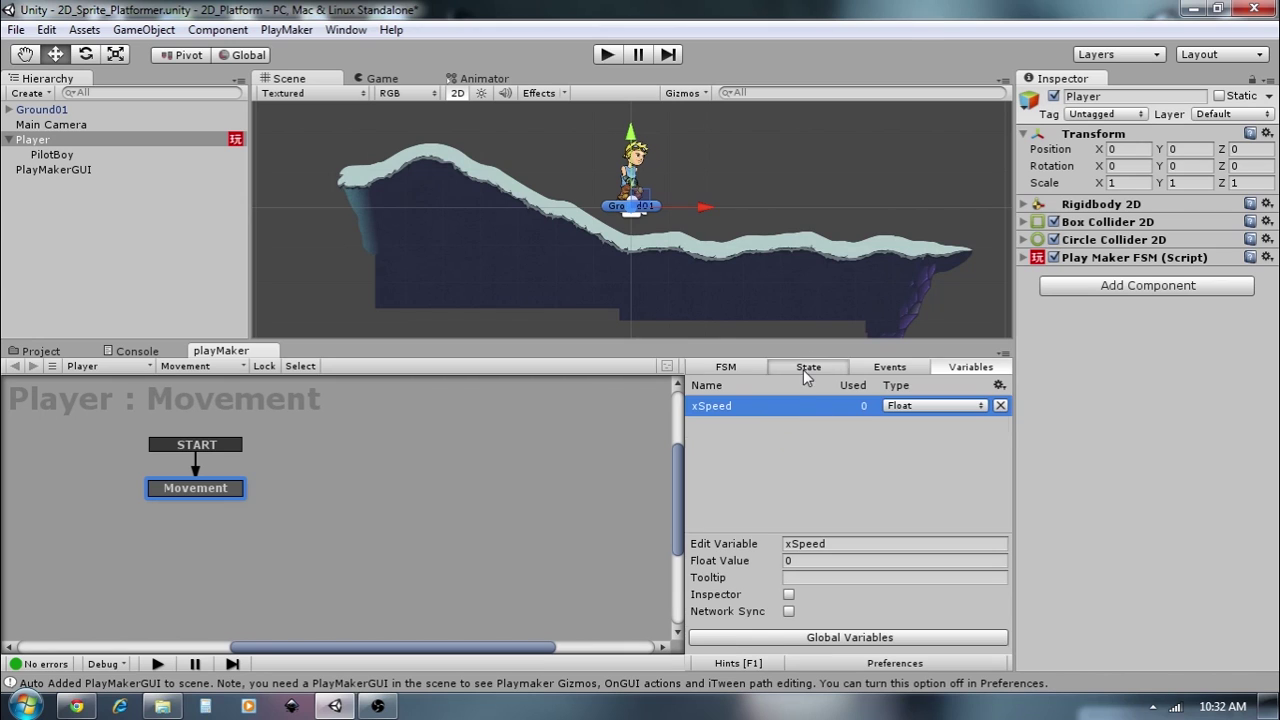
- Add a Get Axis action to the Movement state and set its axis name to Horizontal
{"action": "left_click", "coordinate": [805, 368]}
{"action": "left_click", "coordinate": [960, 639]}
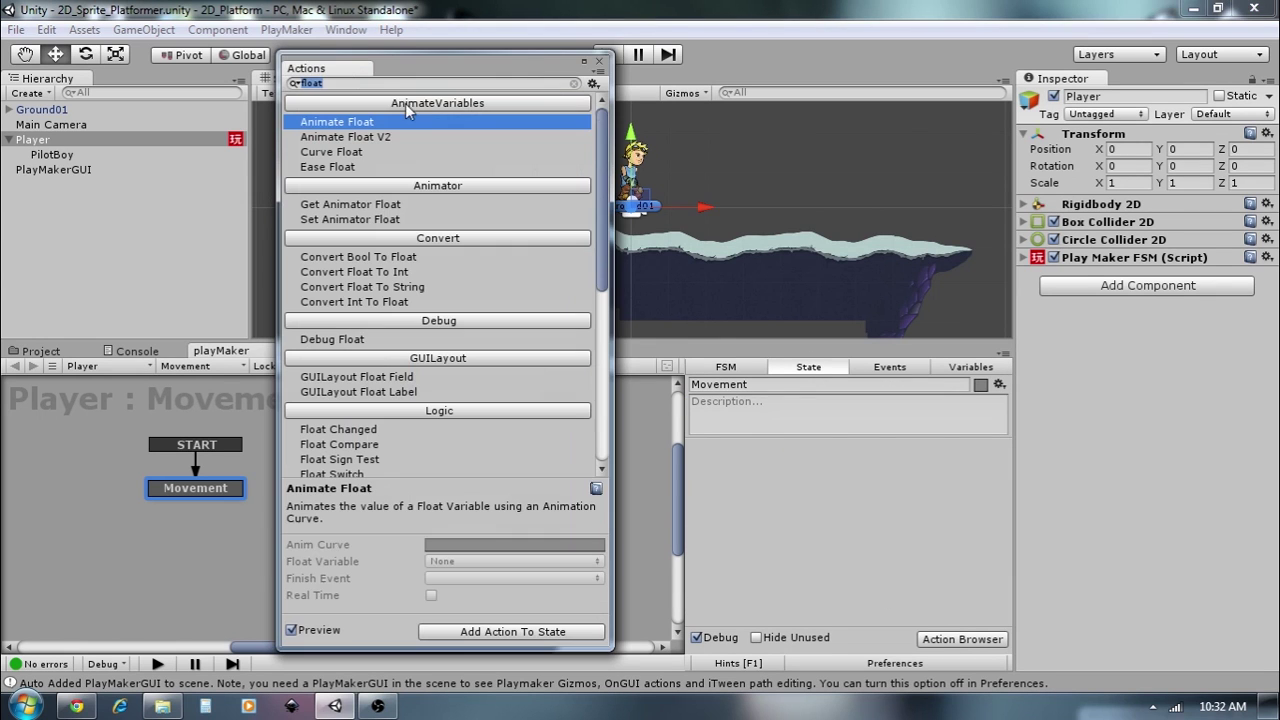
{"action": "type", "text": "get axis"}
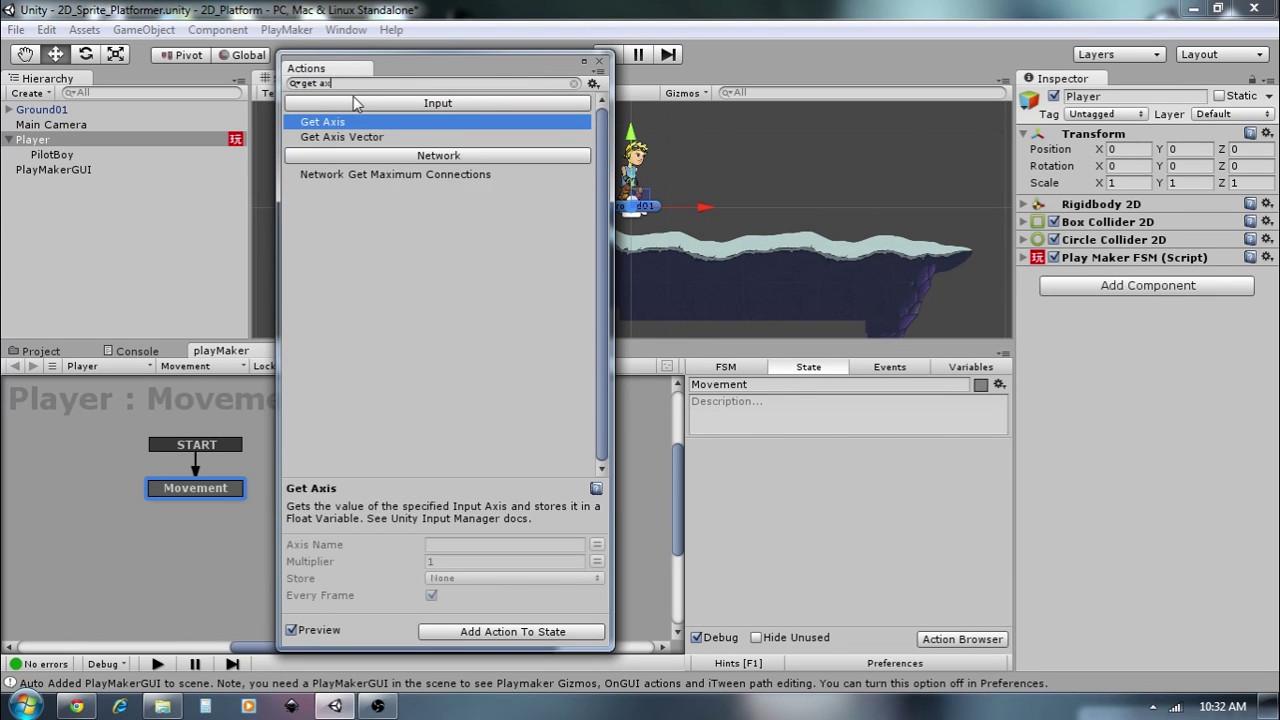
{"action": "double_click", "coordinate": [340, 123]}
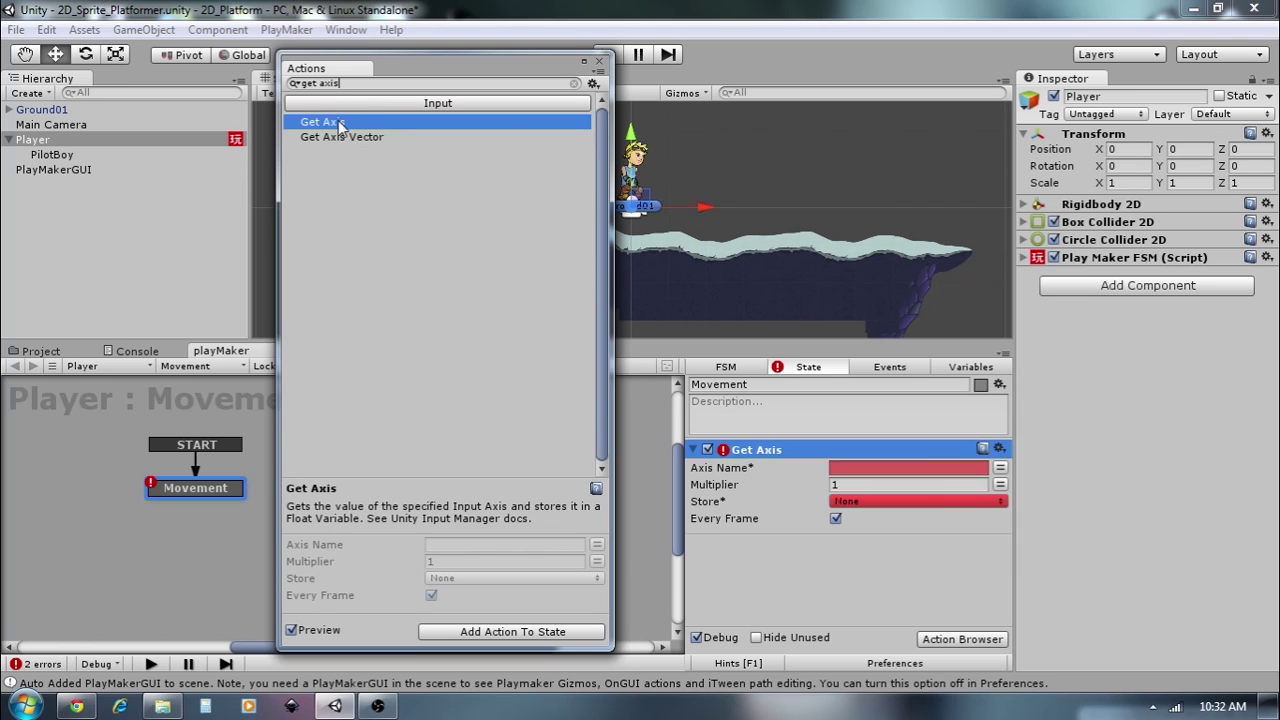
{"action": "left_click", "coordinate": [599, 62]}
{"action": "left_click", "coordinate": [870, 467]}
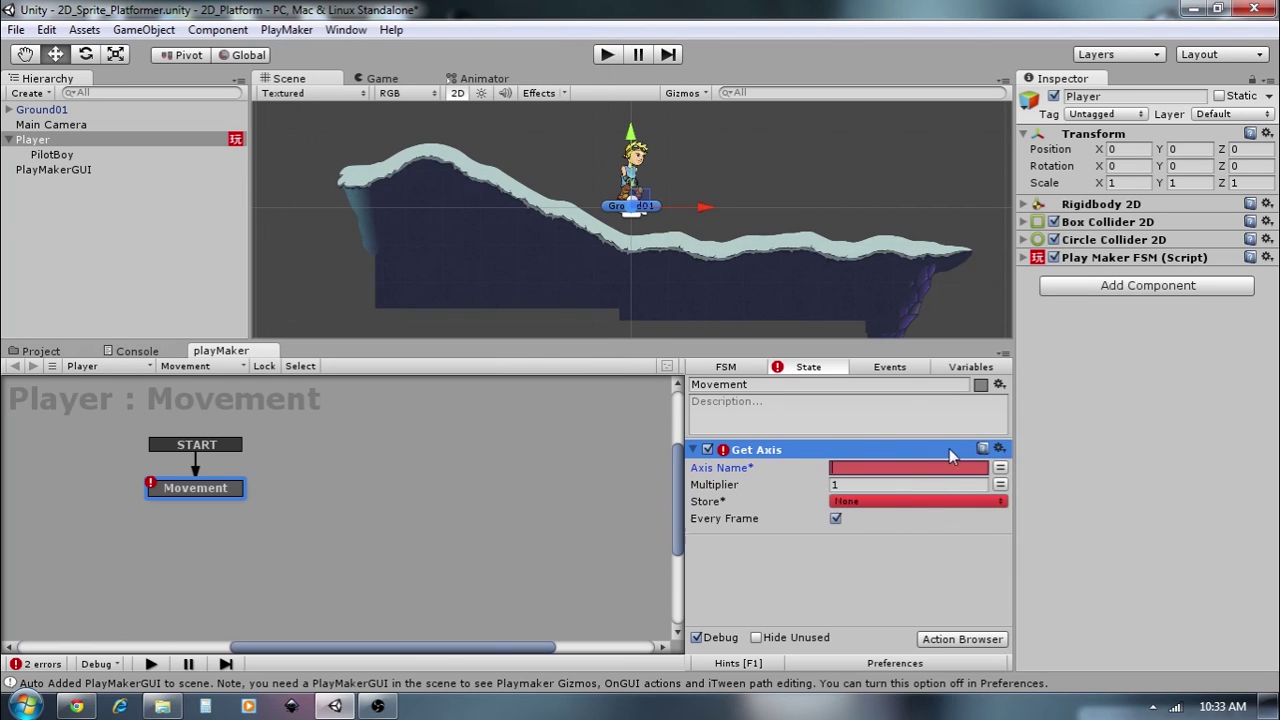
{"action": "type", "text": "Horizontal"}
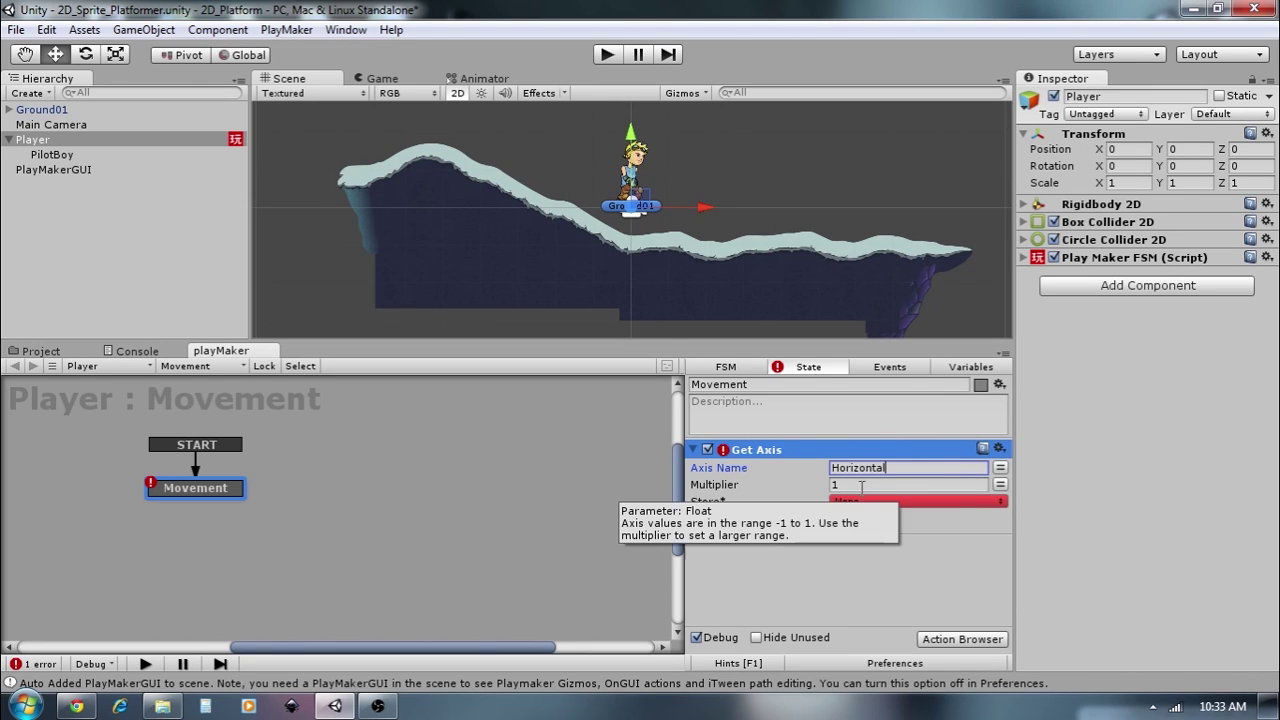
- Examine the axis names defined in the project's Input settings and return to the Player object
{"action": "left_click", "coordinate": [45, 32]}
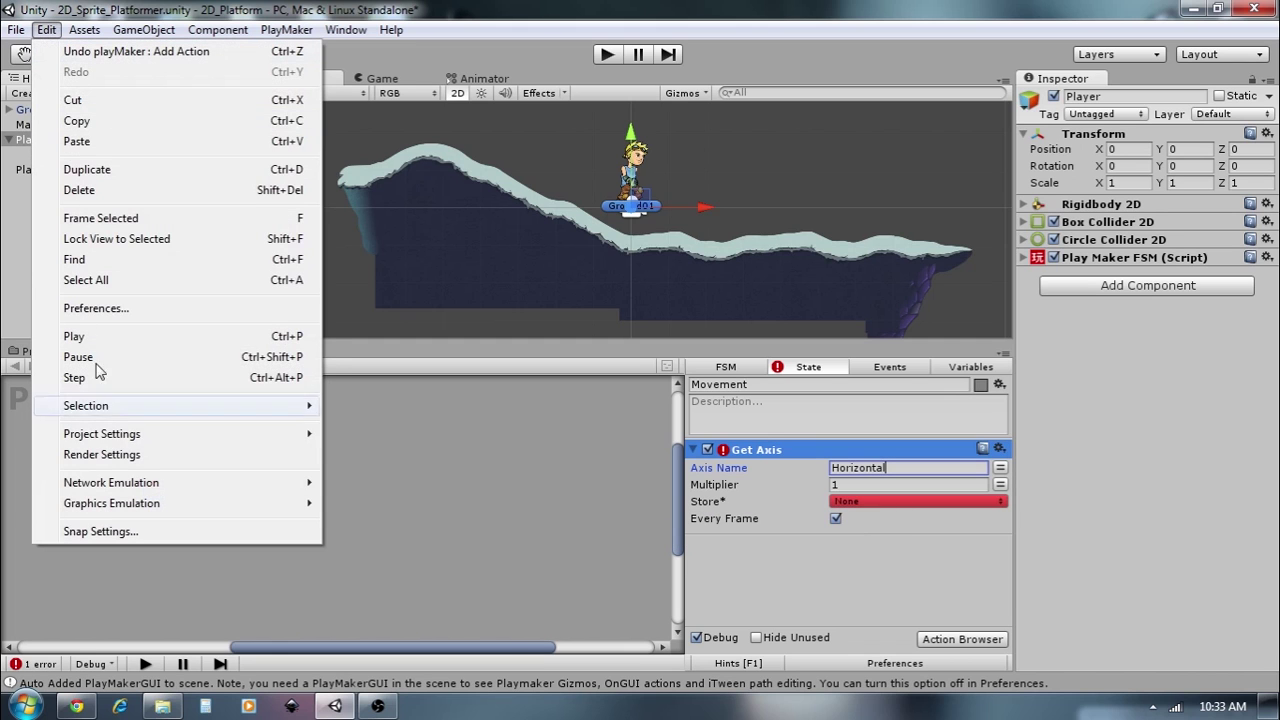
{"action": "mouse_move", "coordinate": [144, 436]}
{"action": "left_click", "coordinate": [390, 434]}
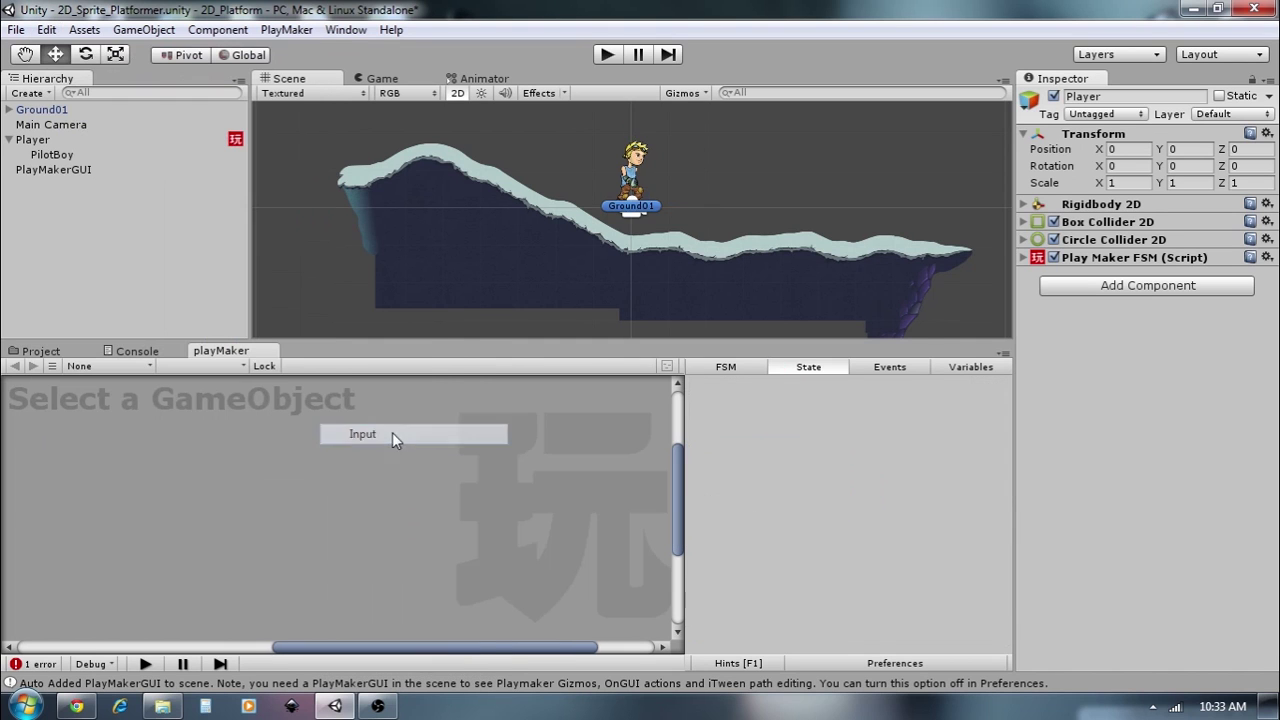
{"action": "left_click", "coordinate": [1022, 140]}
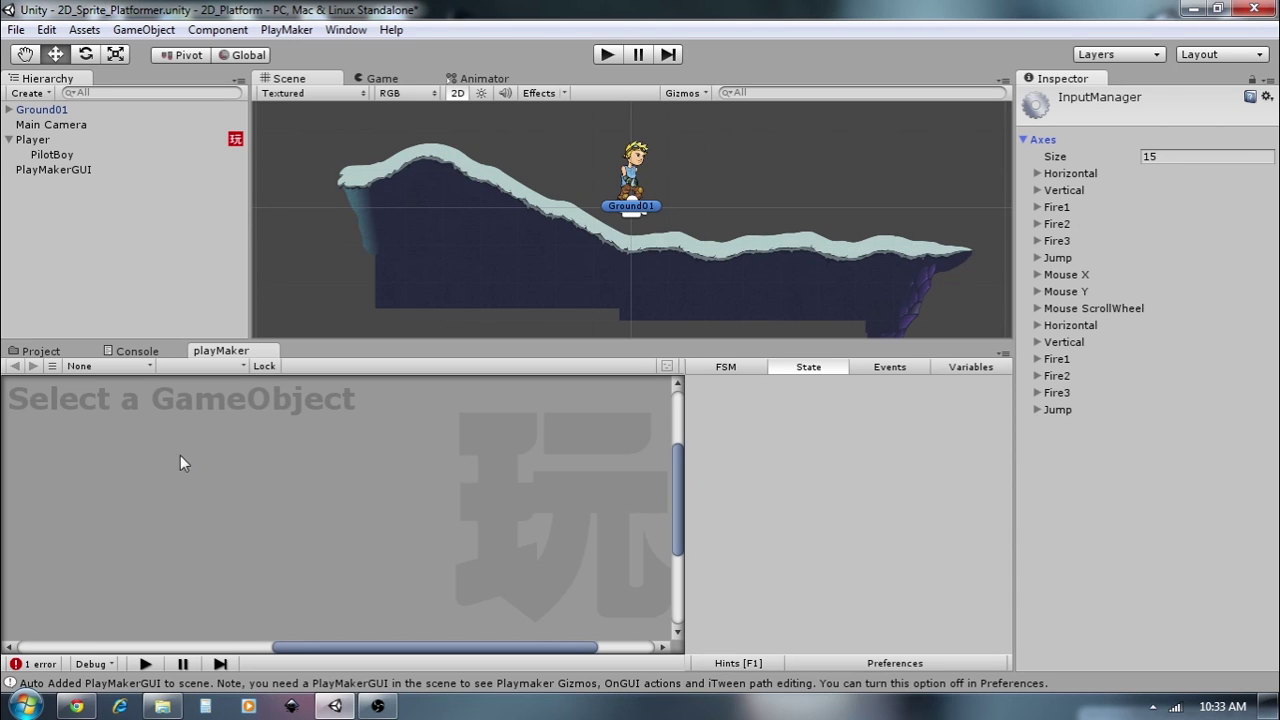
{"action": "left_click", "coordinate": [30, 139]}
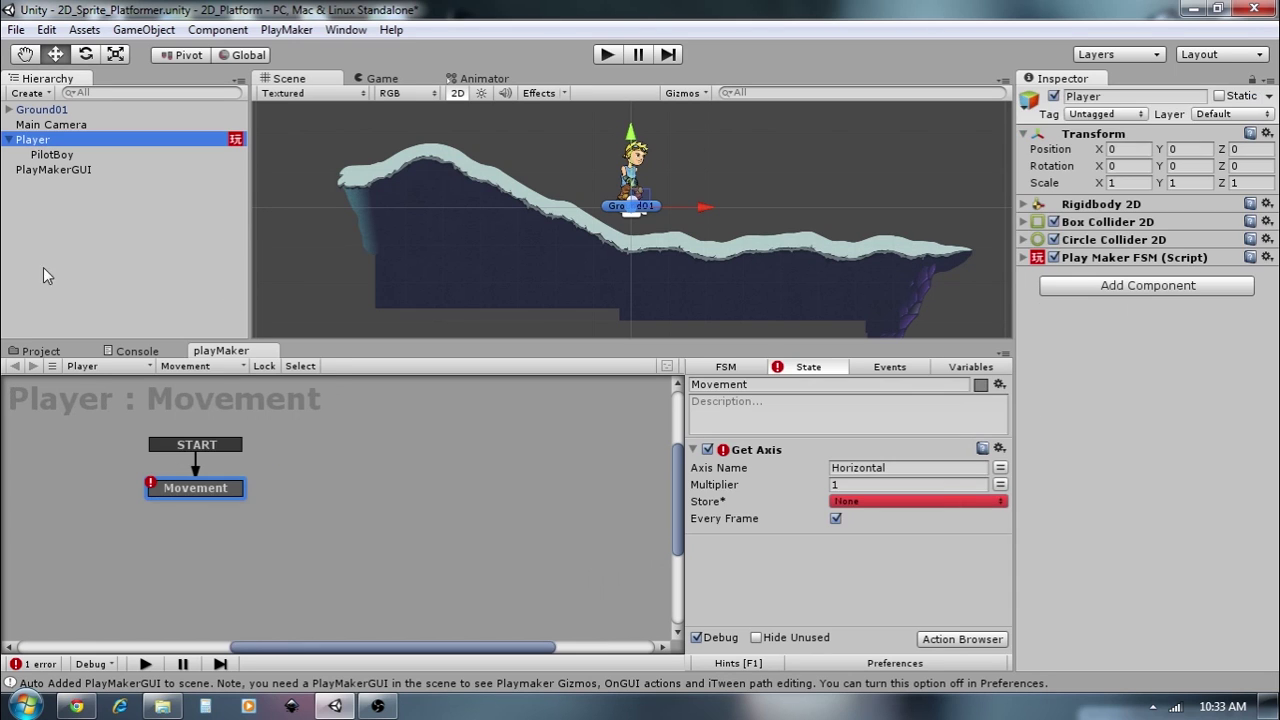
- Set the Get Axis multiplier to 3.5 and store the result in the xSpeed variable
{"action": "left_click", "coordinate": [874, 484]}
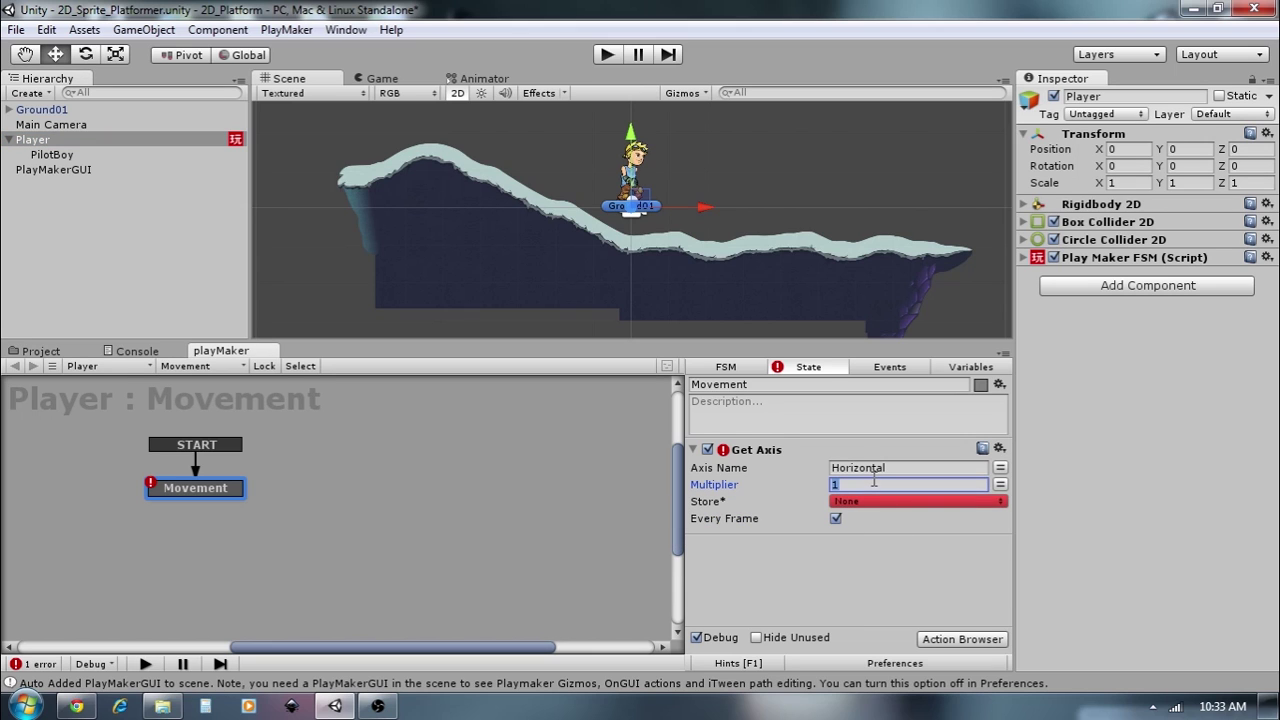
{"action": "type", "text": "3.5"}
{"action": "left_click", "coordinate": [871, 501]}
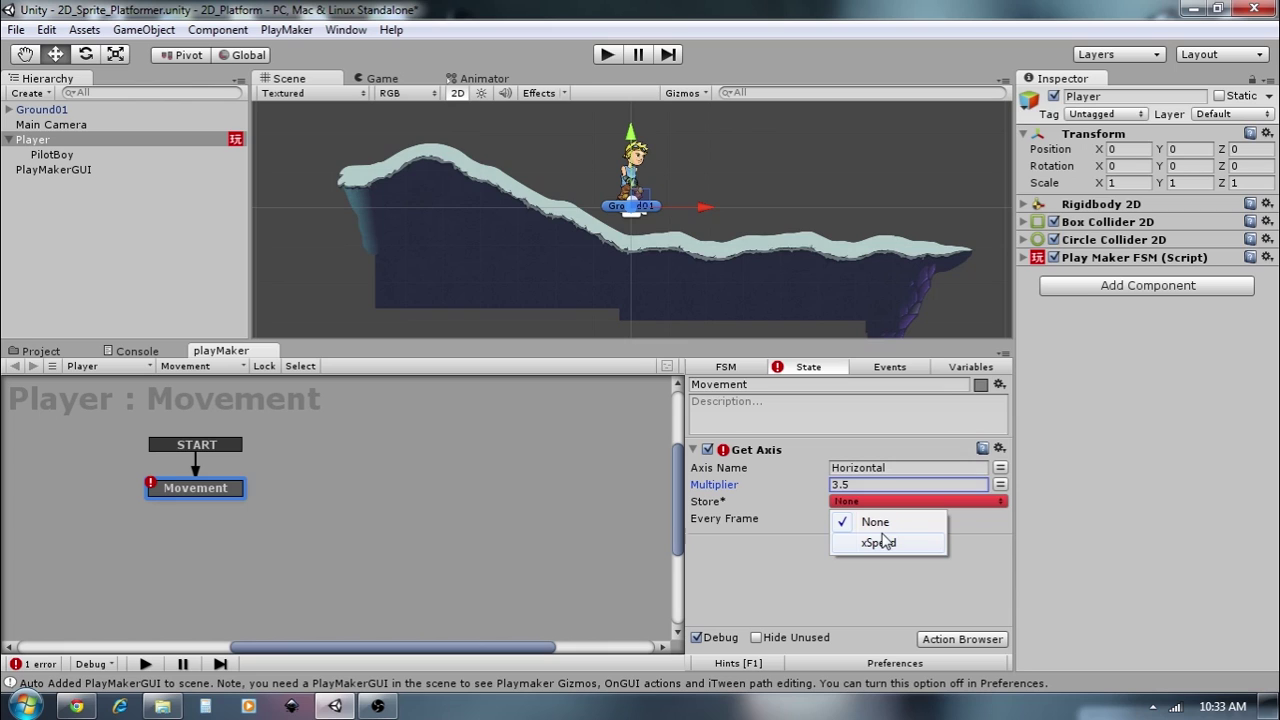
{"action": "left_click", "coordinate": [880, 543]}
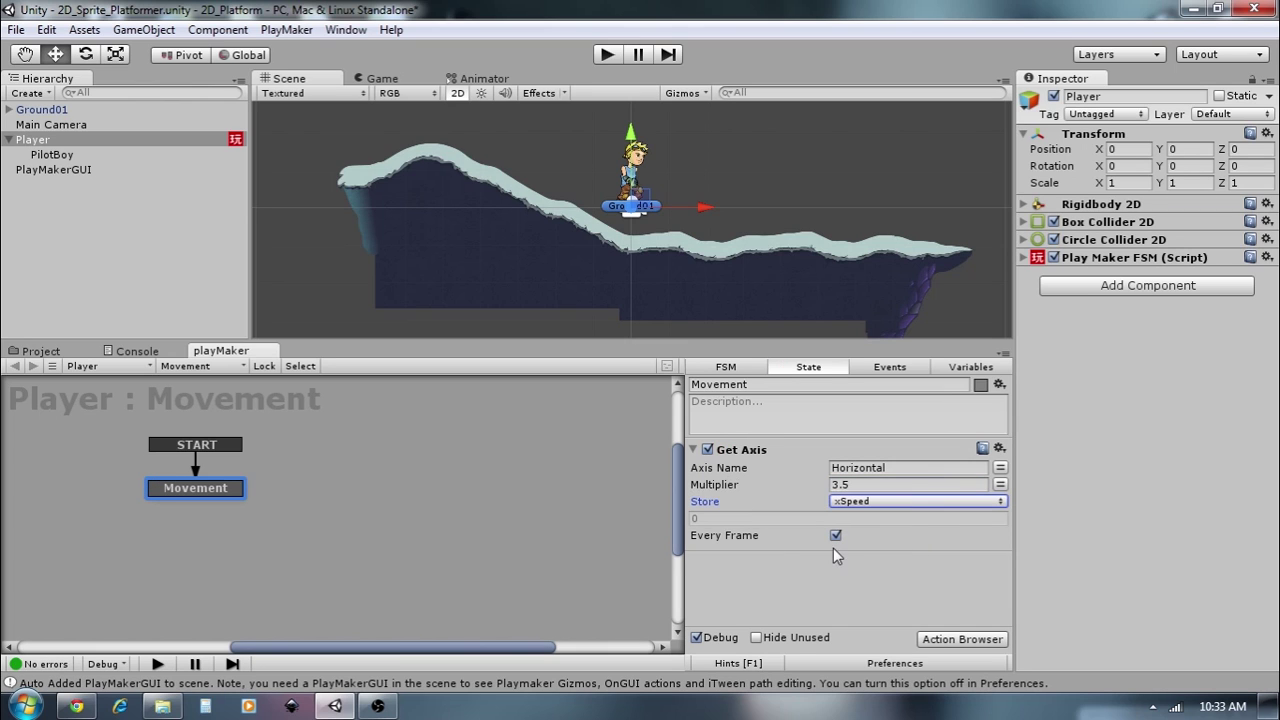
- Add a Set Velocity 2d action to the Movement state
{"action": "left_click", "coordinate": [946, 639]}
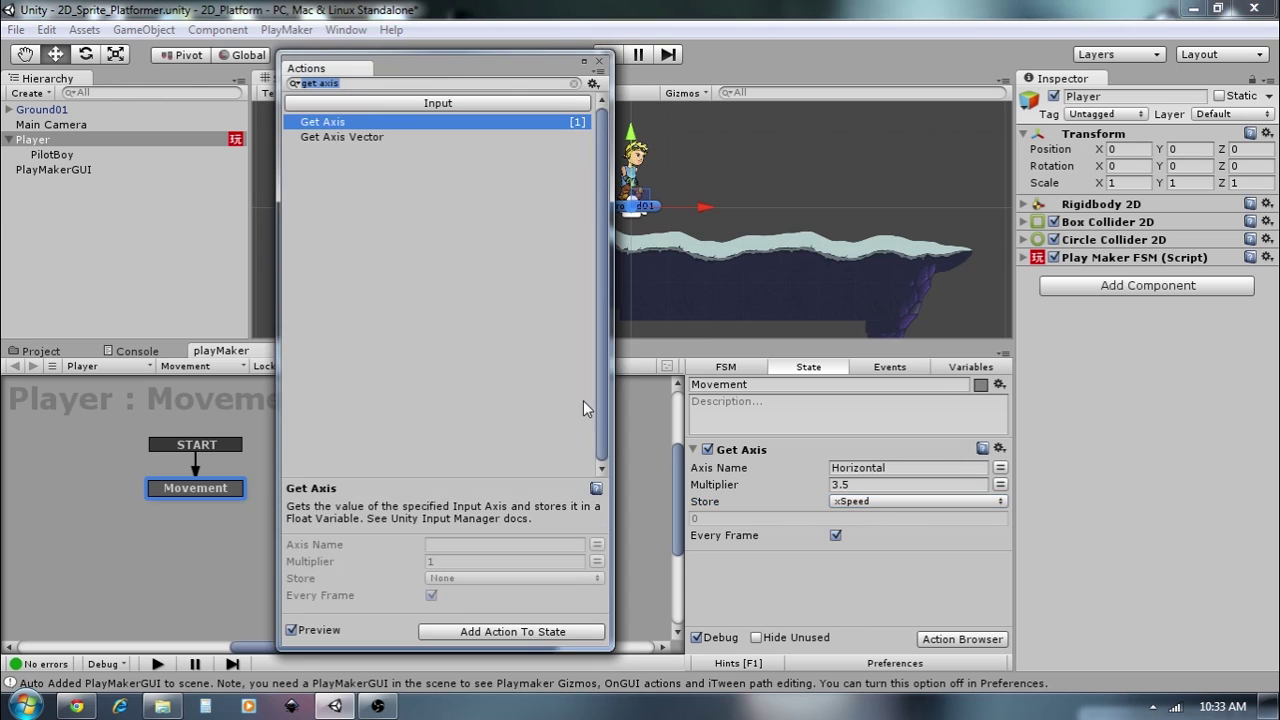
{"action": "type", "text": "set ve"}
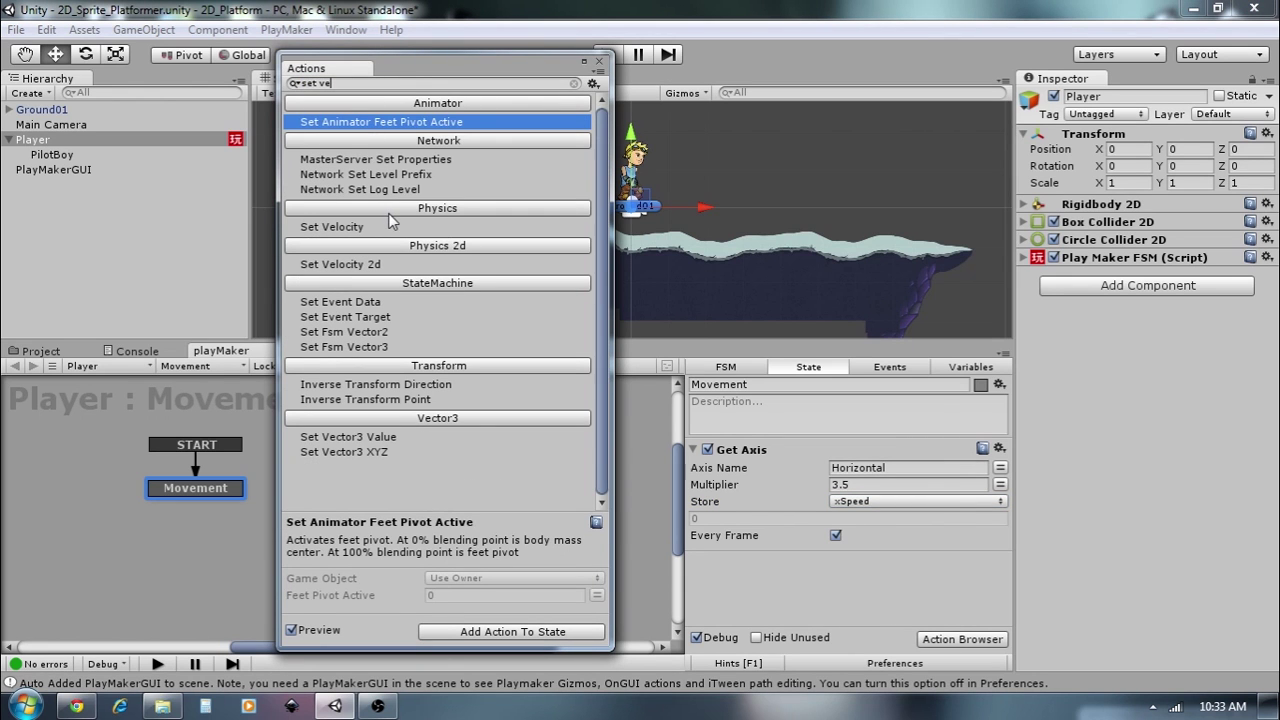
{"action": "type", "text": "l"}
{"action": "left_click", "coordinate": [356, 214]}
{"action": "double_click", "coordinate": [356, 214]}
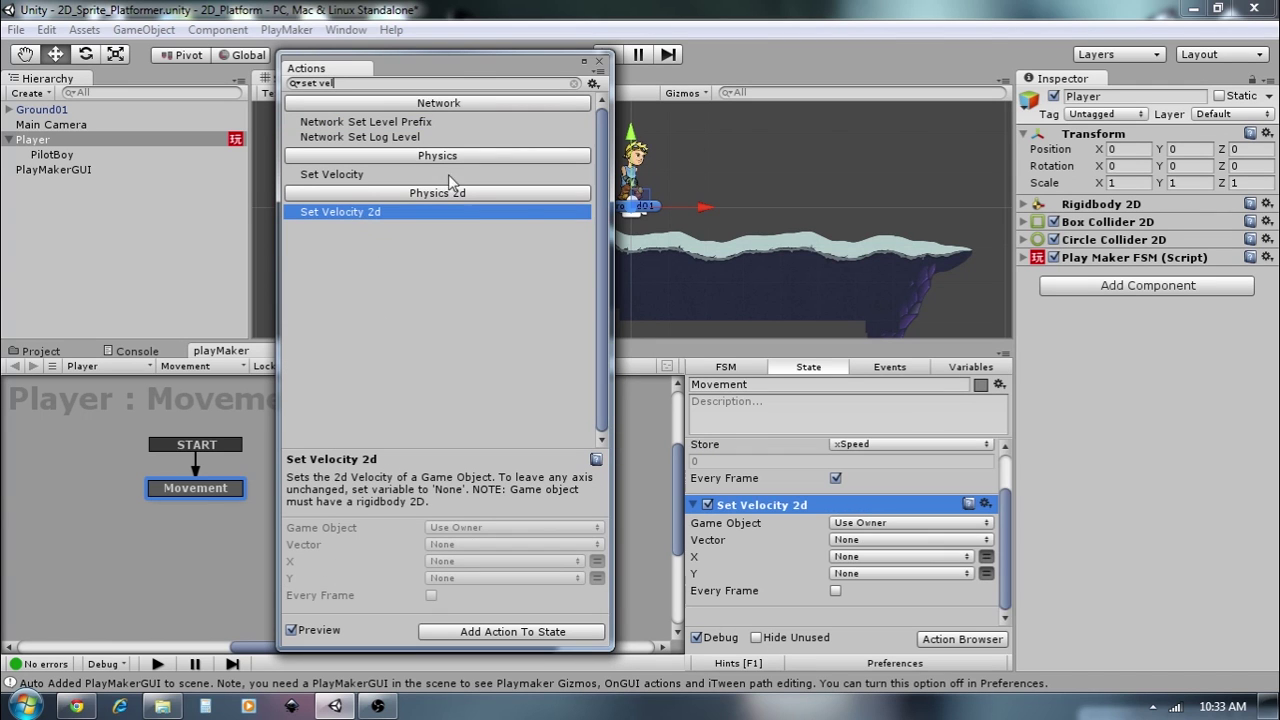
{"action": "left_click", "coordinate": [599, 61]}
- Assign xSpeed to the X velocity of Set Velocity 2d, and collapse both actions of the Movement state
{"action": "scroll", "coordinate": [761, 480], "scroll_direction": "up", "scroll_amount": 2}
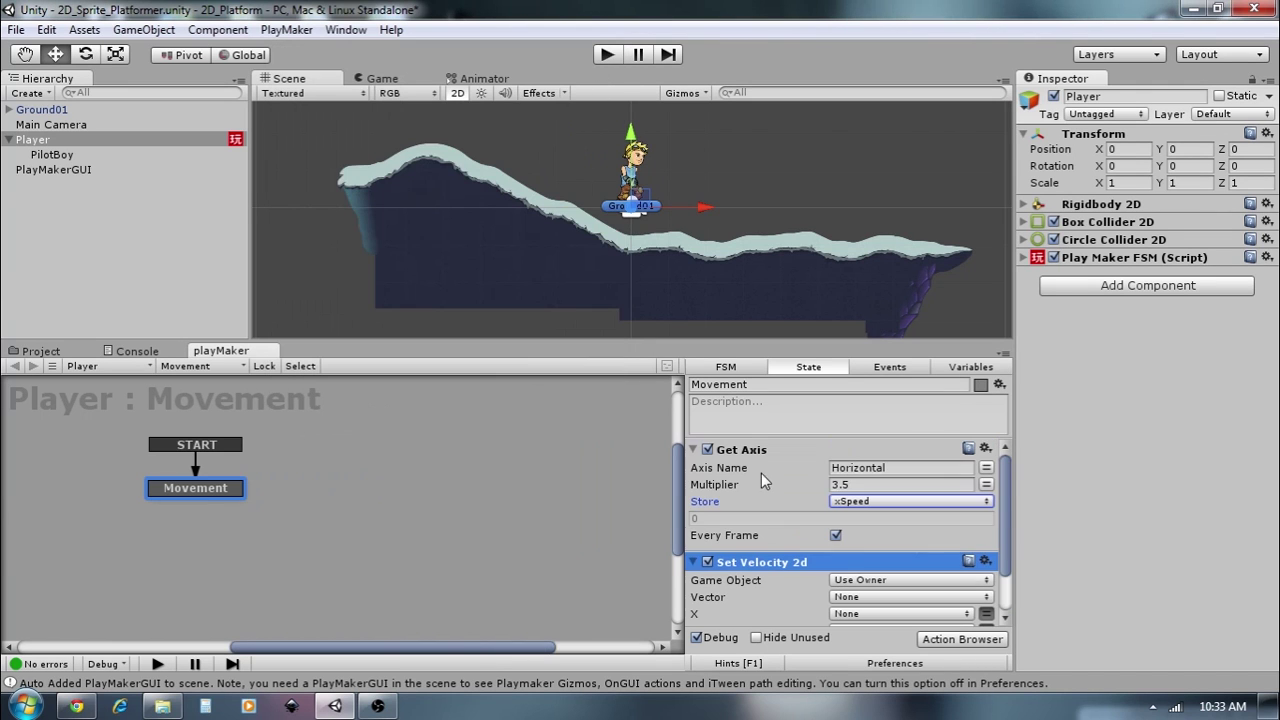
{"action": "scroll", "coordinate": [845, 508], "scroll_direction": "down", "scroll_amount": 2}
{"action": "left_click", "coordinate": [863, 558]}
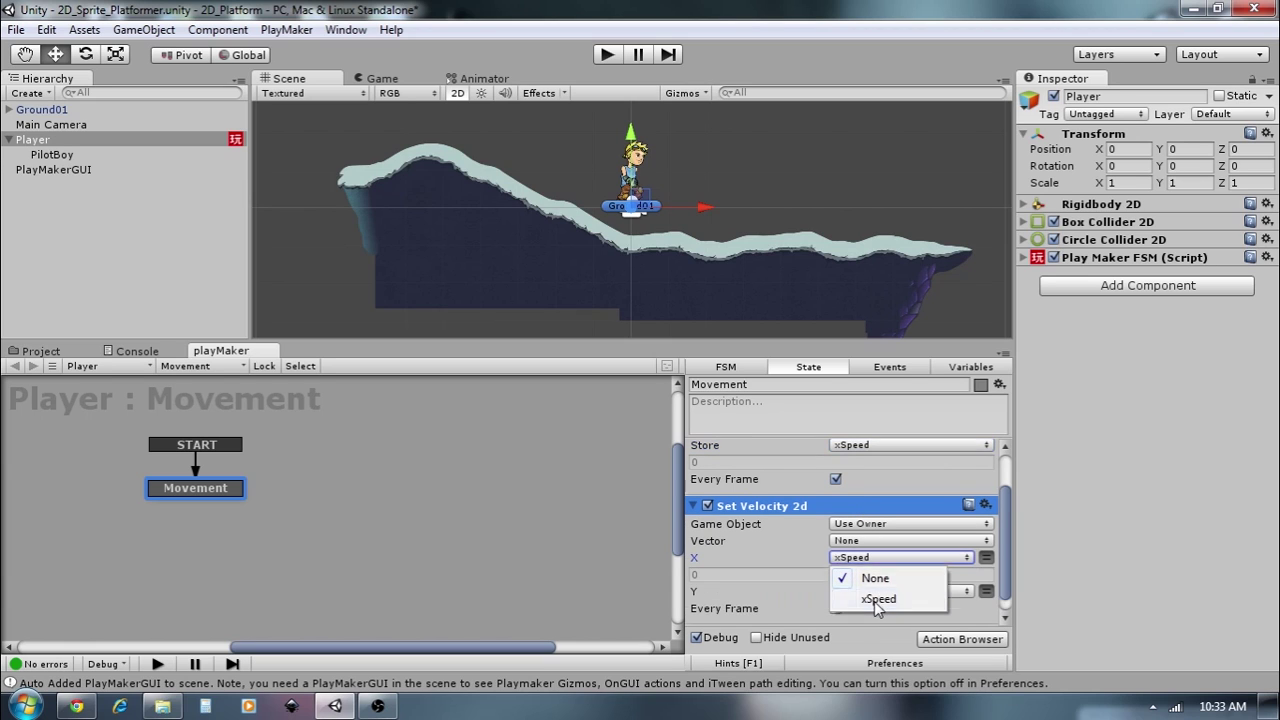
{"action": "left_click", "coordinate": [874, 599]}
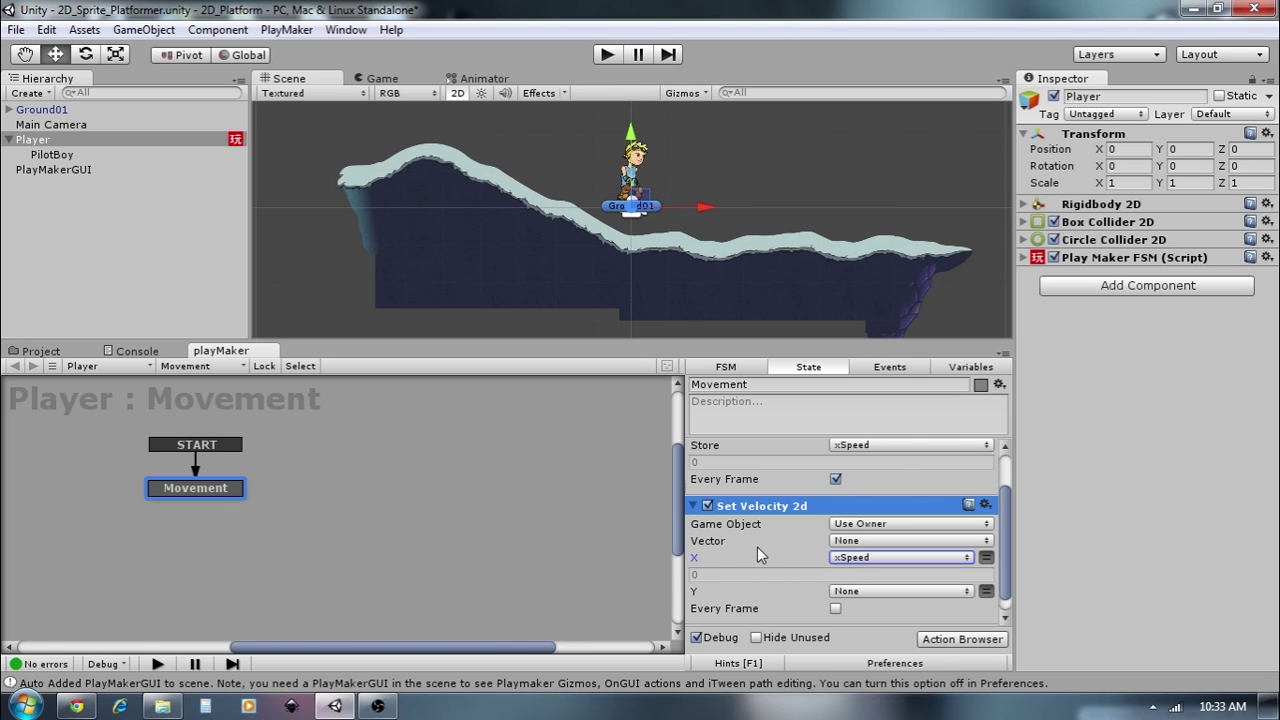
{"action": "scroll", "coordinate": [773, 557], "scroll_direction": "up", "scroll_amount": 2}
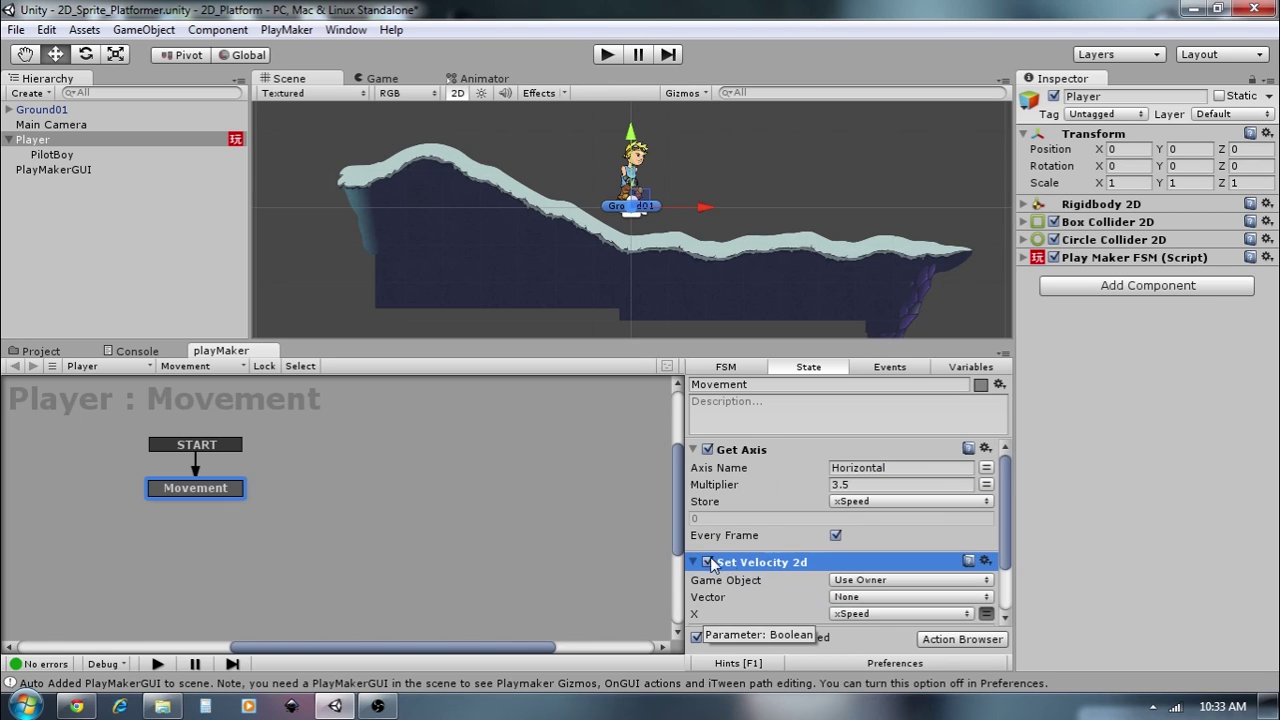
{"action": "left_click", "coordinate": [694, 562]}
{"action": "left_click", "coordinate": [694, 450]}
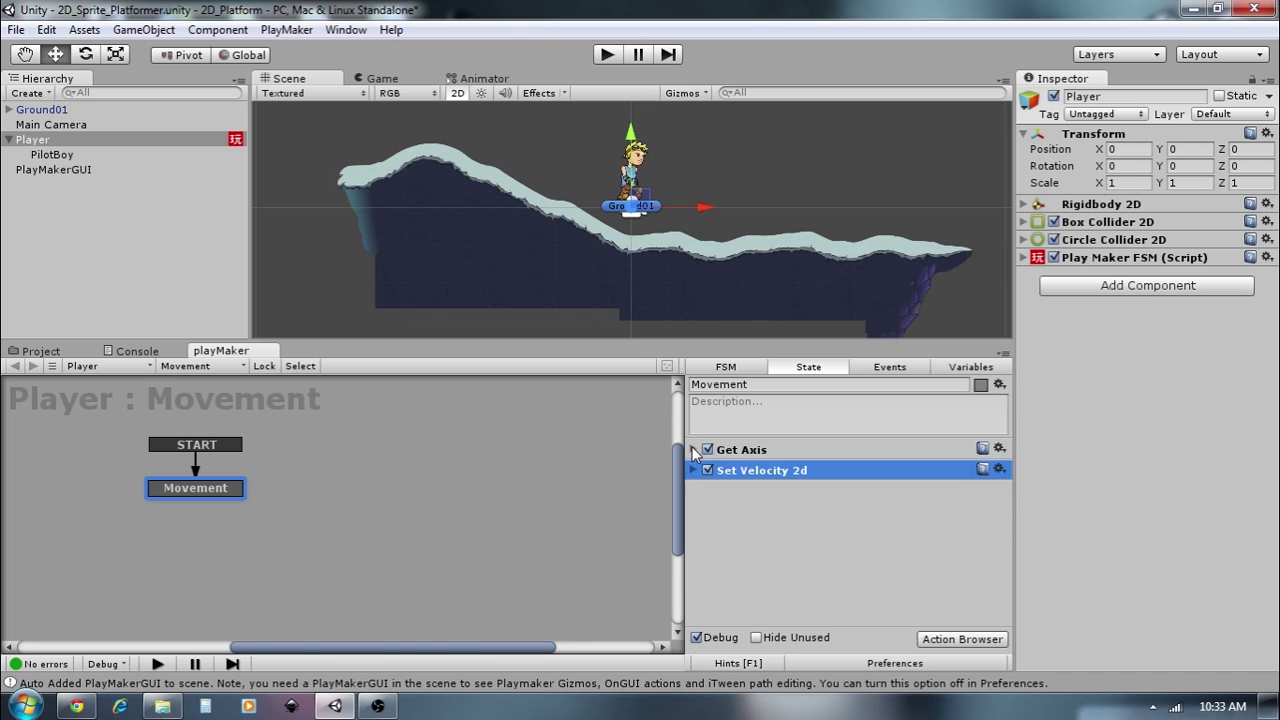
- Add Flip Left and Flip Right transitions to the Movement state
{"action": "right_click", "coordinate": [220, 492]}
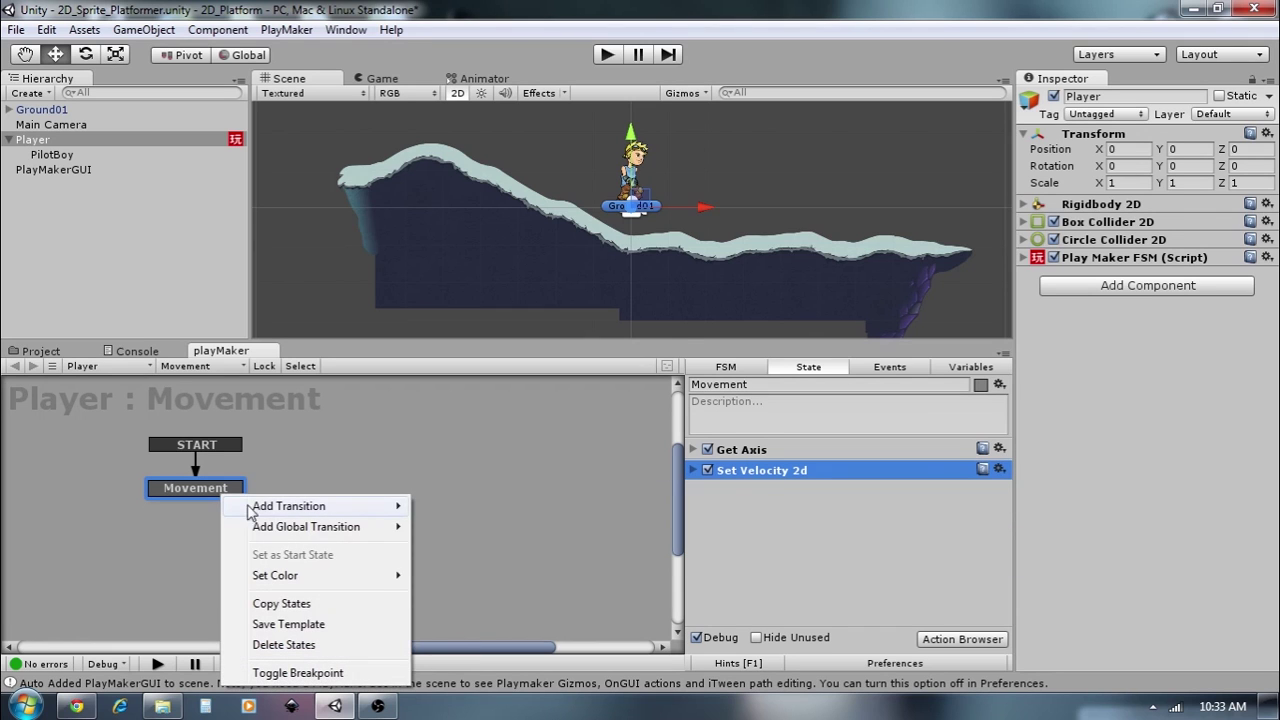
{"action": "mouse_move", "coordinate": [270, 510]}
{"action": "left_click", "coordinate": [450, 505]}
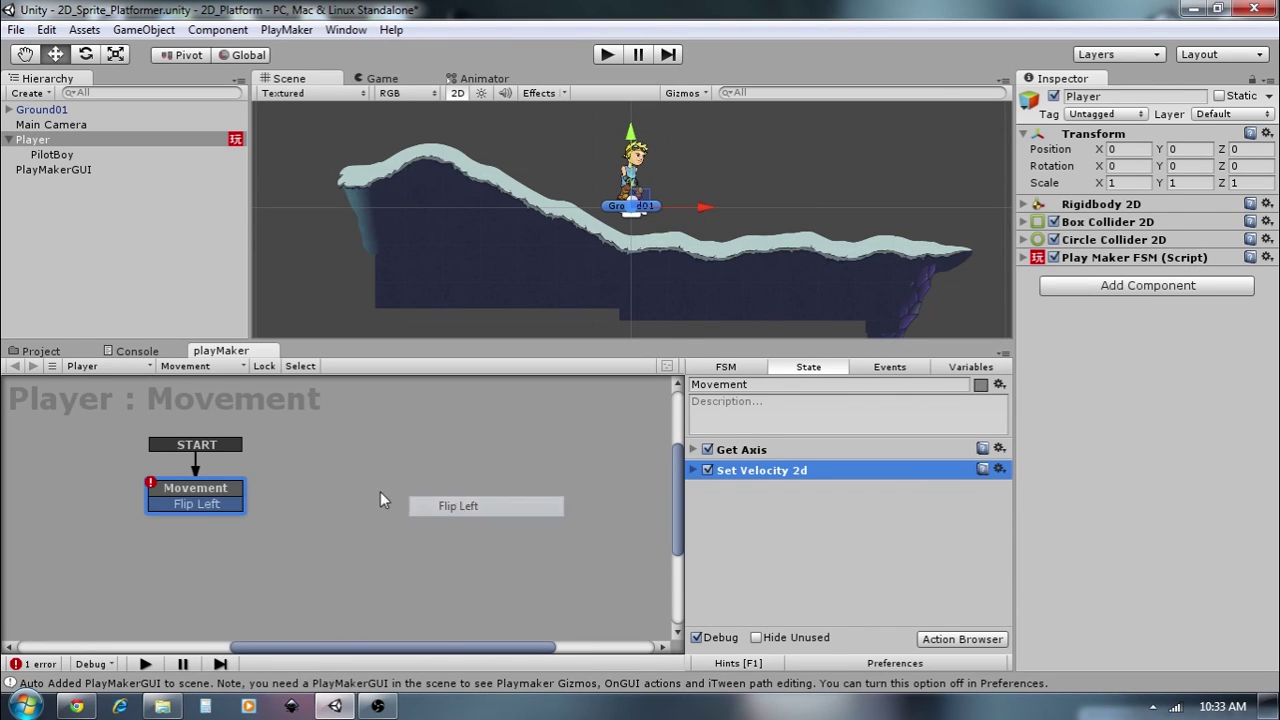
{"action": "right_click", "coordinate": [207, 493]}
{"action": "mouse_move", "coordinate": [260, 503]}
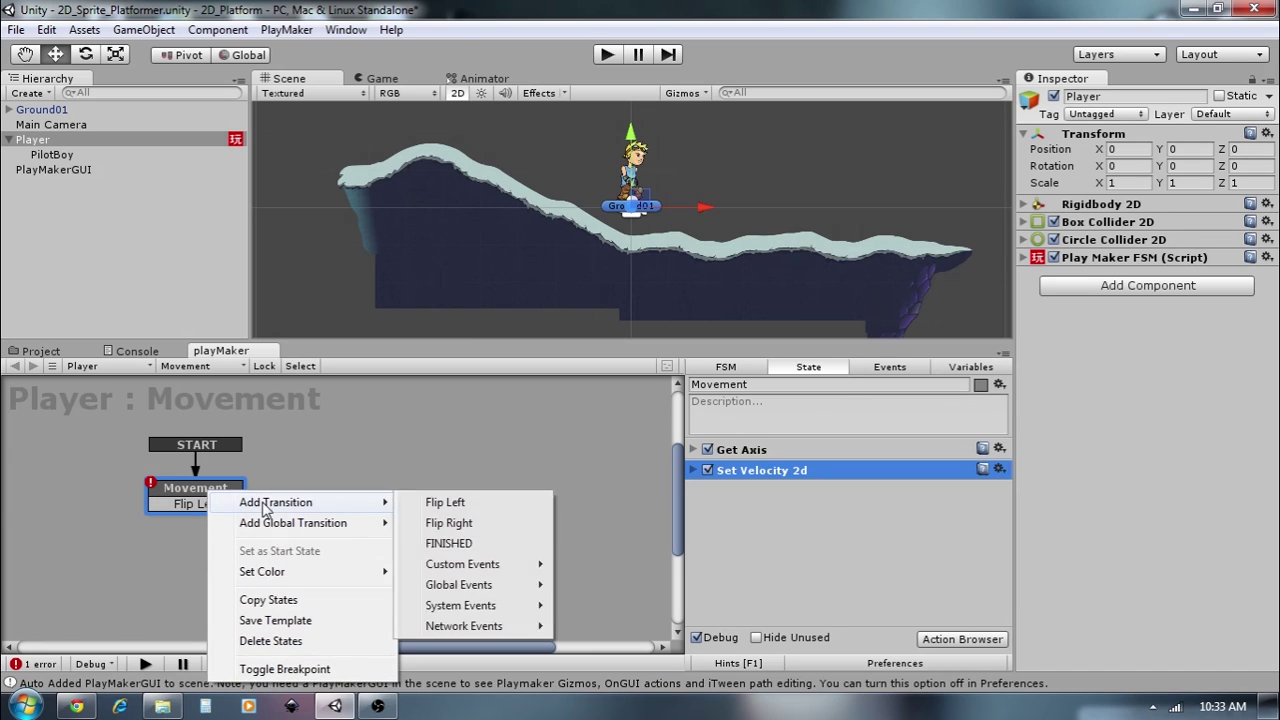
{"action": "left_click", "coordinate": [447, 524]}
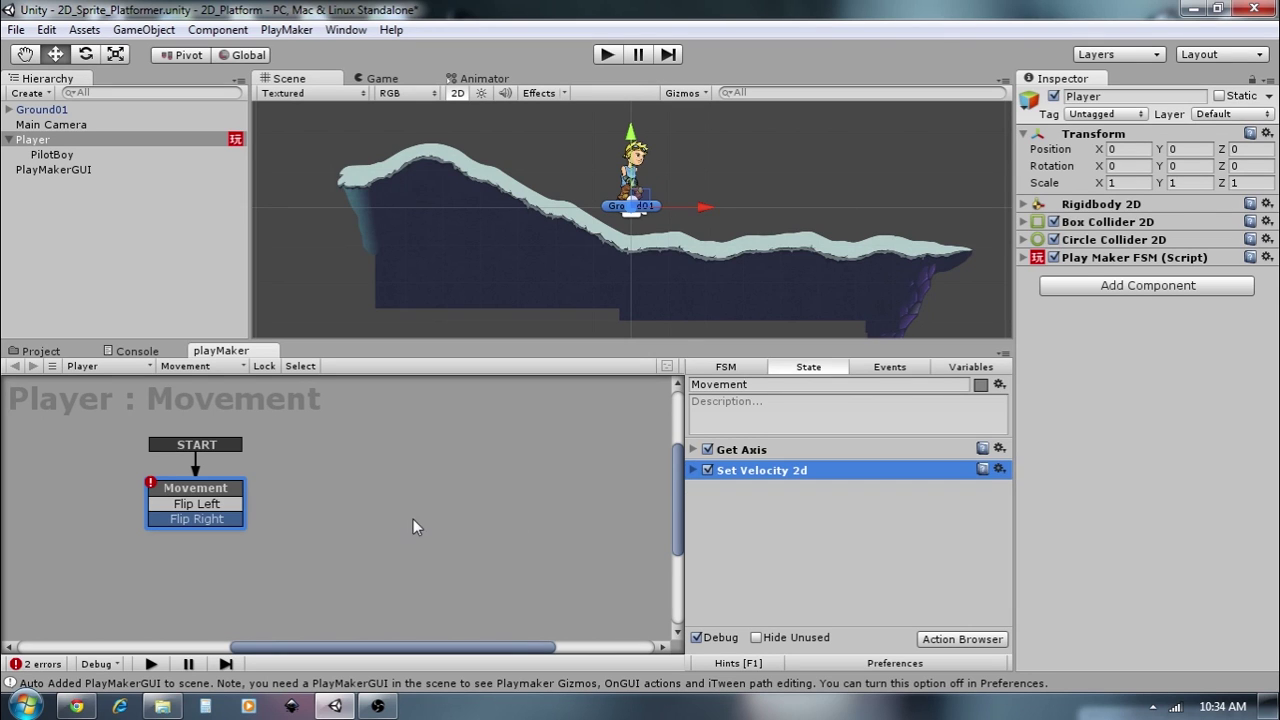
- Add a Get Key Down action to the Movement state
{"action": "left_click", "coordinate": [220, 488]}
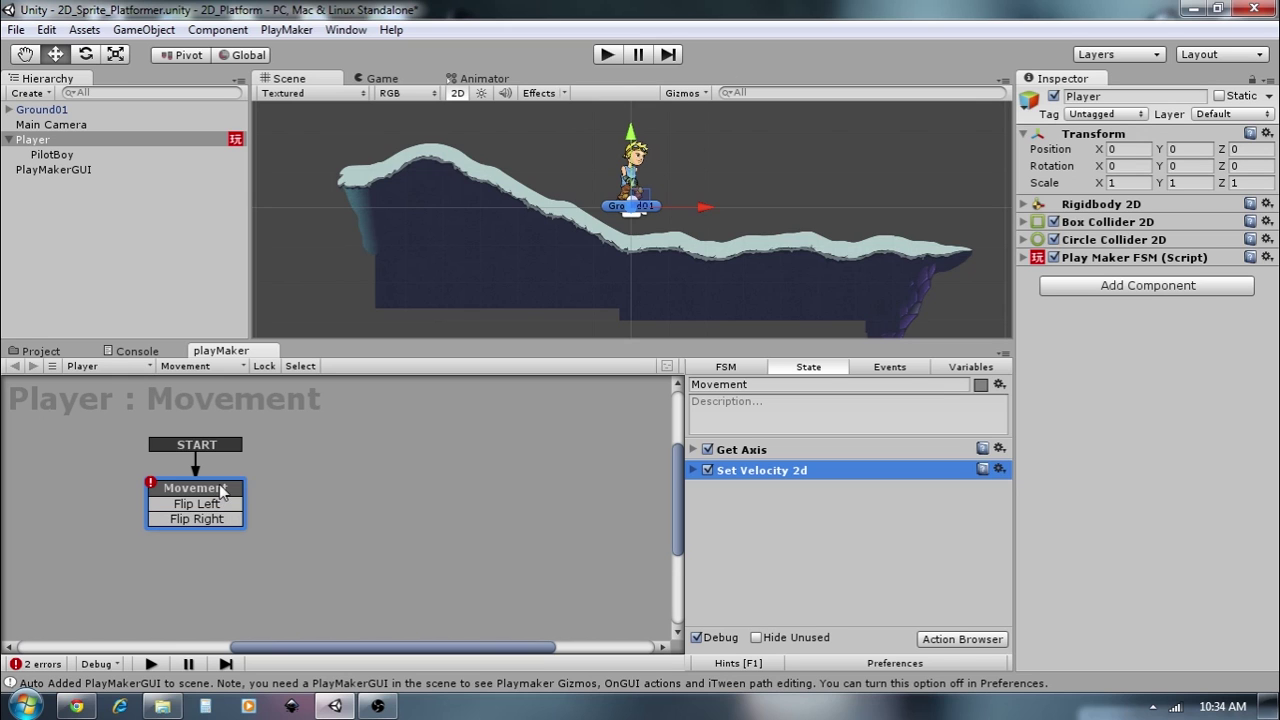
{"action": "left_click", "coordinate": [856, 574]}
{"action": "left_click", "coordinate": [962, 639]}
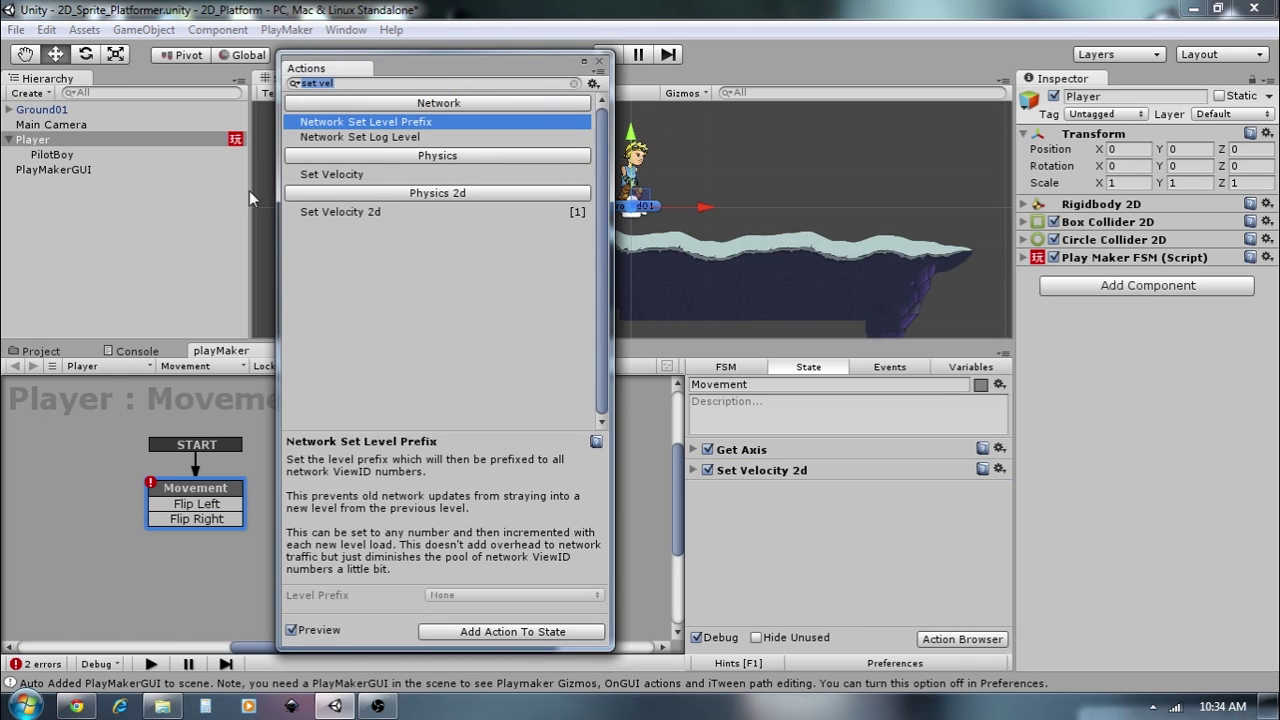
{"action": "type", "text": "get key"}
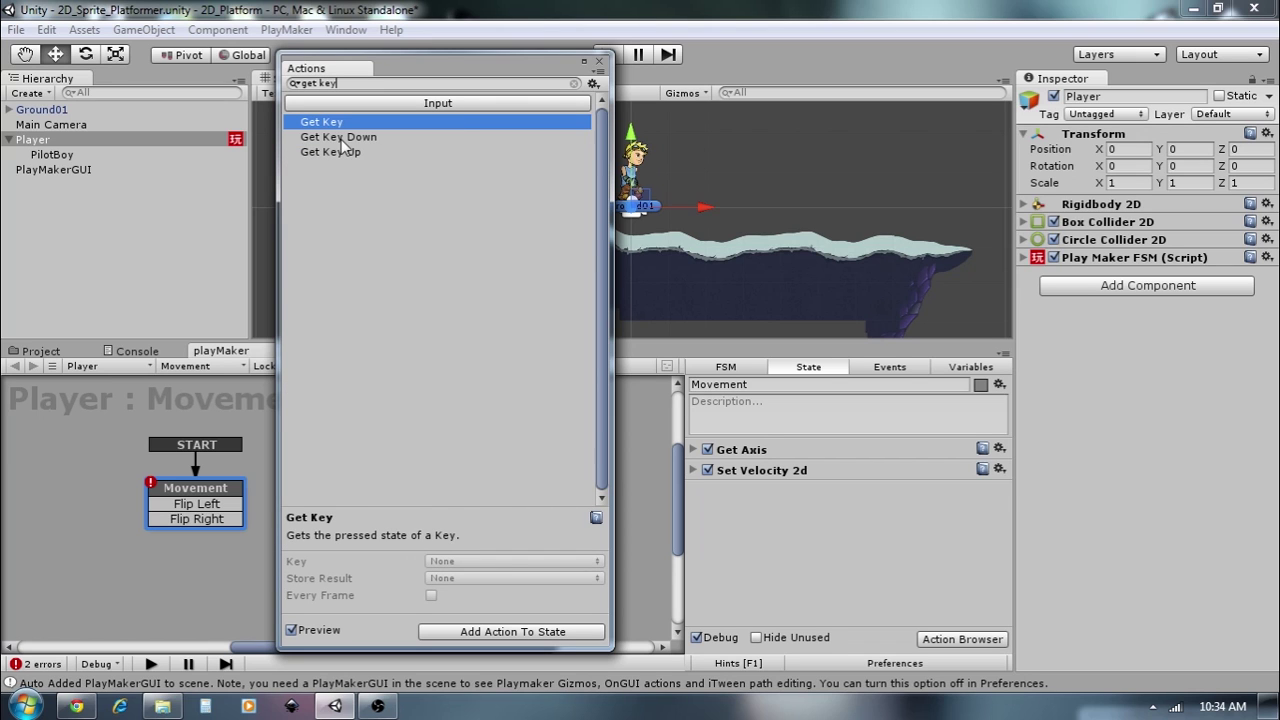
{"action": "double_click", "coordinate": [341, 139]}
{"action": "left_click", "coordinate": [599, 62]}
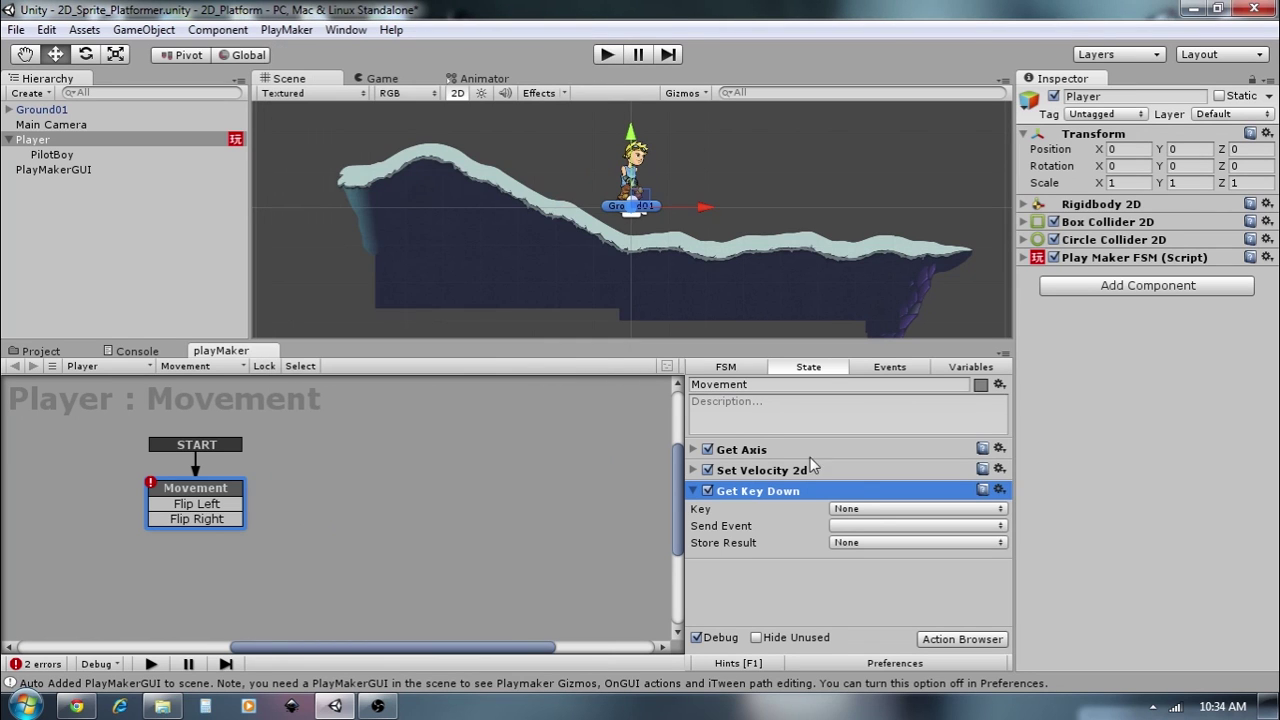
- Set the Get Key Down action's key to Left Arrow and have it send the Flip Left event
{"action": "left_click", "coordinate": [872, 509]}
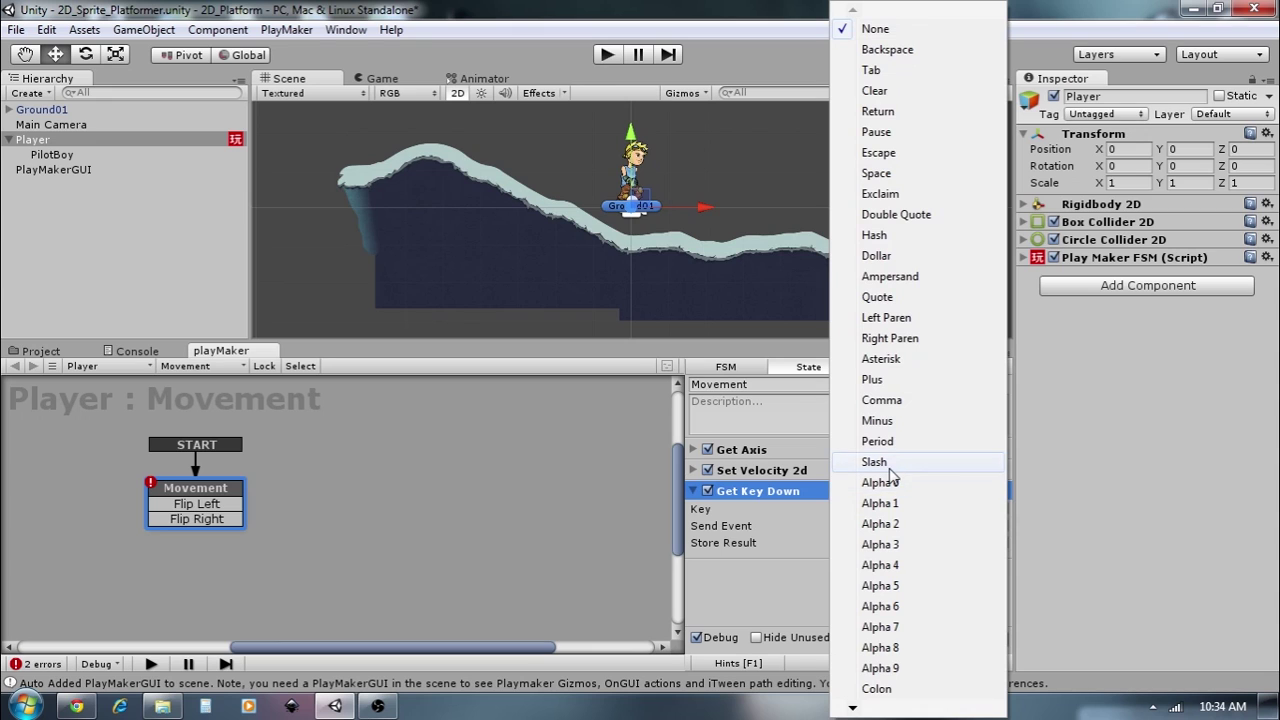
{"action": "scroll", "coordinate": [889, 472], "scroll_direction": "down", "scroll_amount": 1}
{"action": "scroll", "coordinate": [891, 471], "scroll_direction": "down", "scroll_amount": 10}
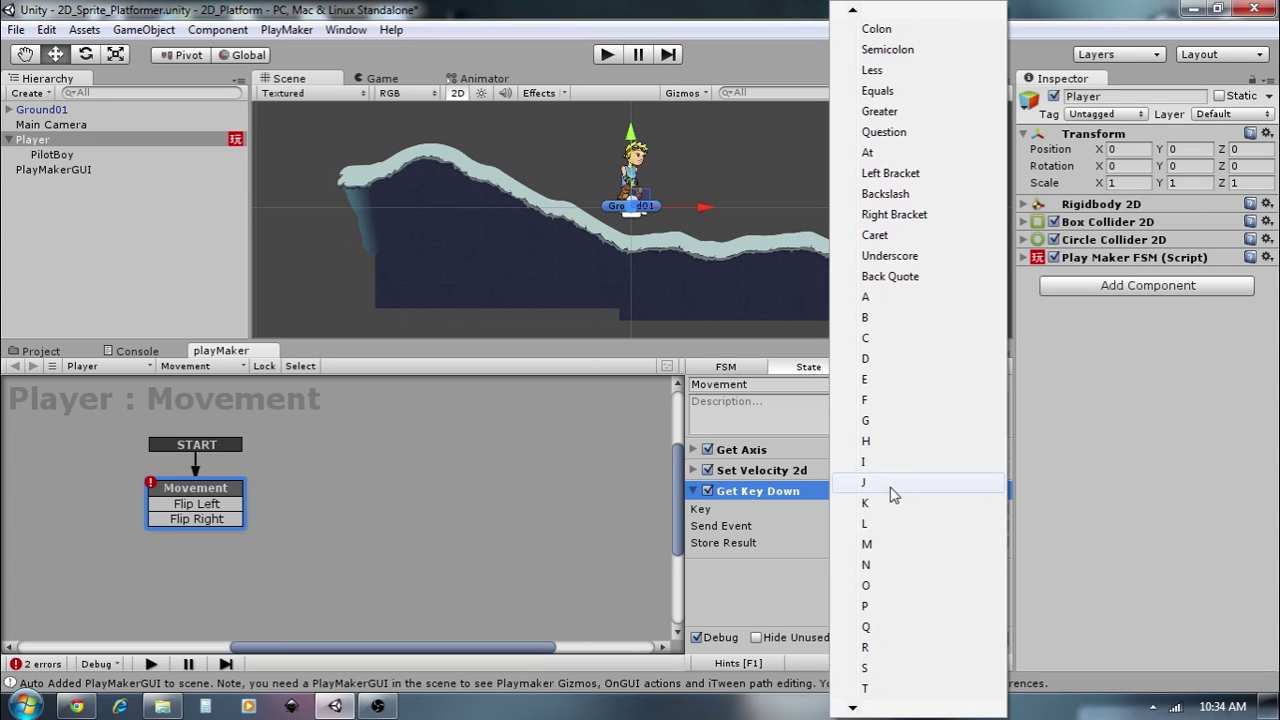
{"action": "scroll", "coordinate": [880, 470], "scroll_direction": "down", "scroll_amount": 10}
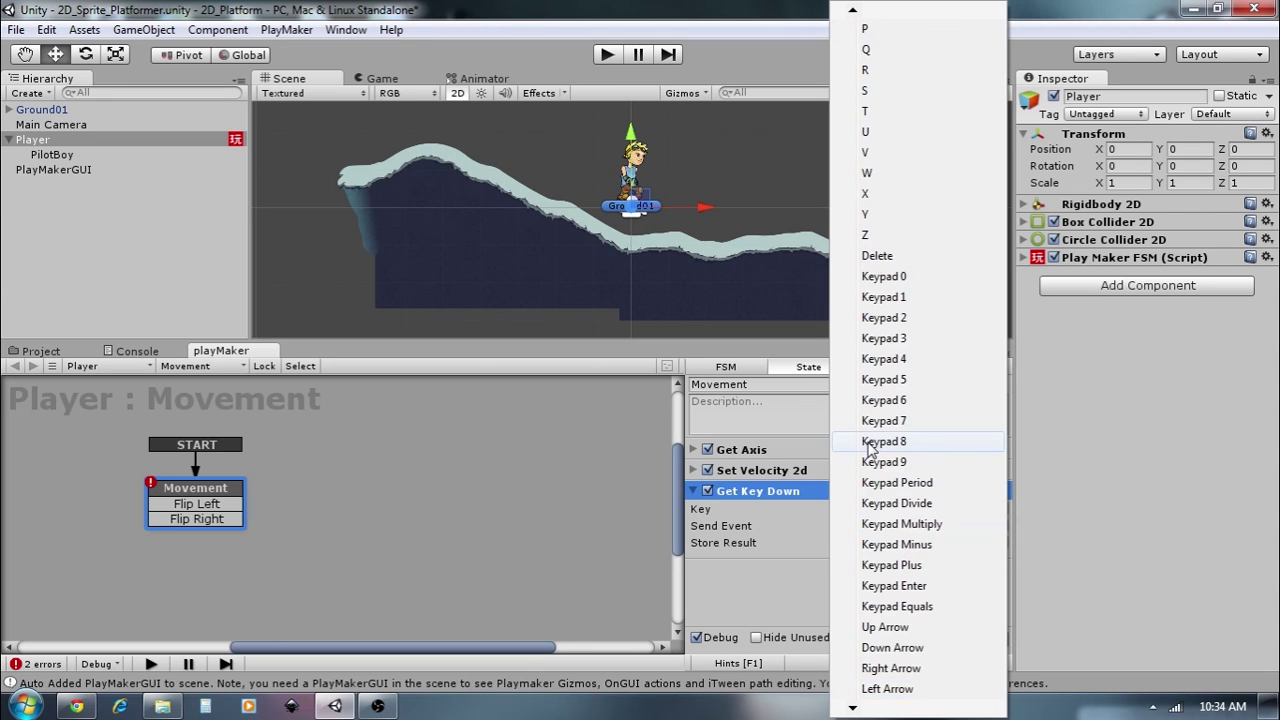
{"action": "left_click", "coordinate": [889, 689]}
{"action": "left_click", "coordinate": [866, 526]}
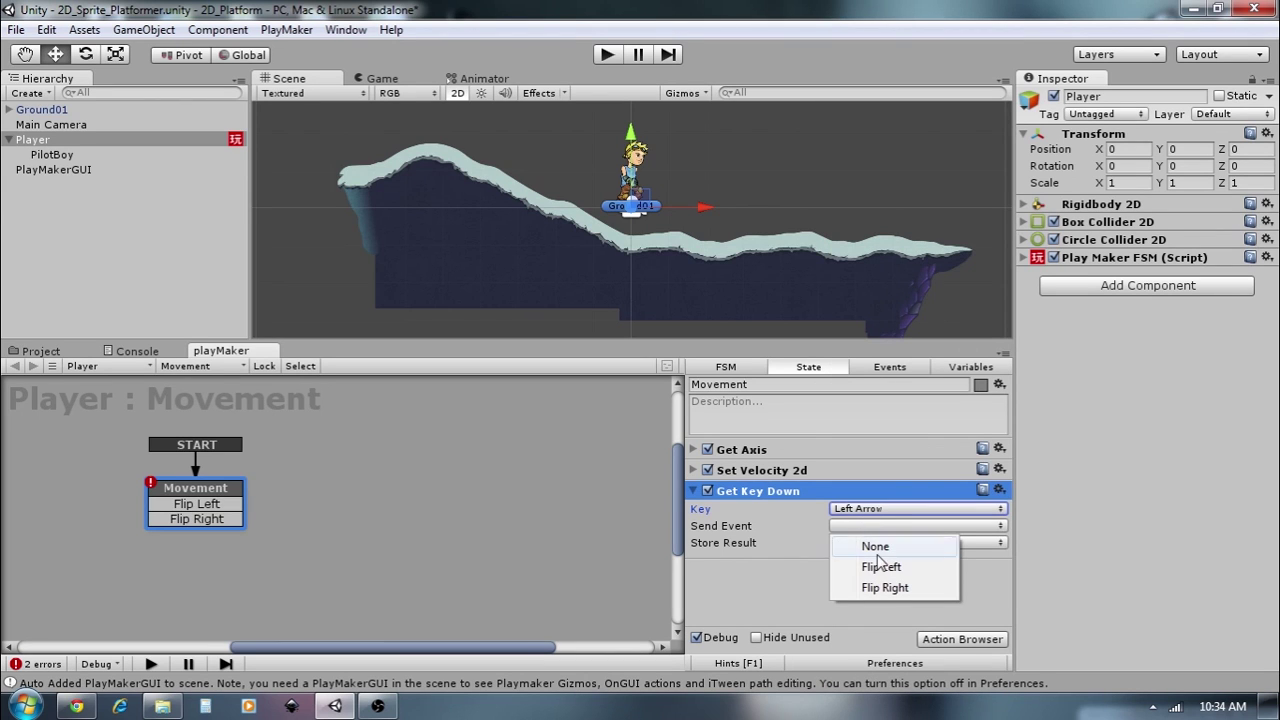
{"action": "left_click", "coordinate": [882, 567]}
{"action": "left_click", "coordinate": [830, 585]}
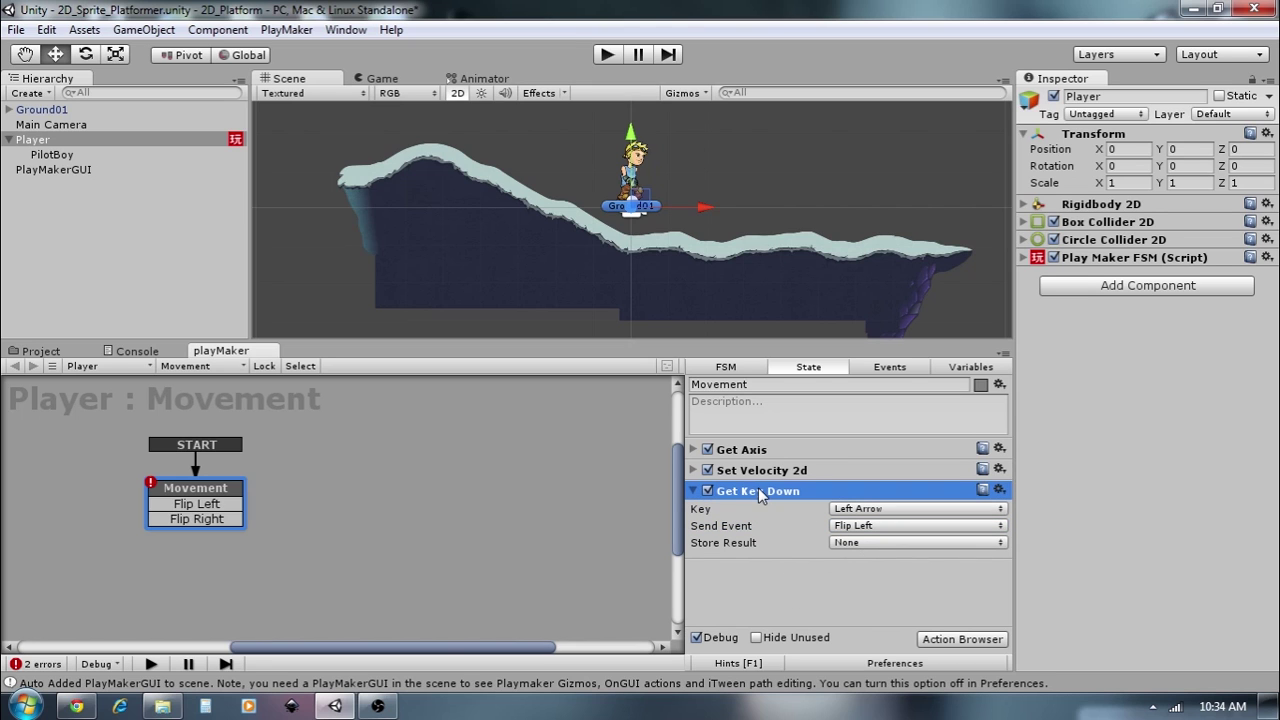
- Duplicate the Get Key Down action, set the copy to Right Arrow sending Flip Right, and collapse both key actions
{"action": "key", "text": "ctrl+d"}
{"action": "left_click", "coordinate": [866, 557]}
{"action": "key", "text": "r"}
{"action": "scroll", "coordinate": [886, 523], "scroll_direction": "down", "scroll_amount": 3}
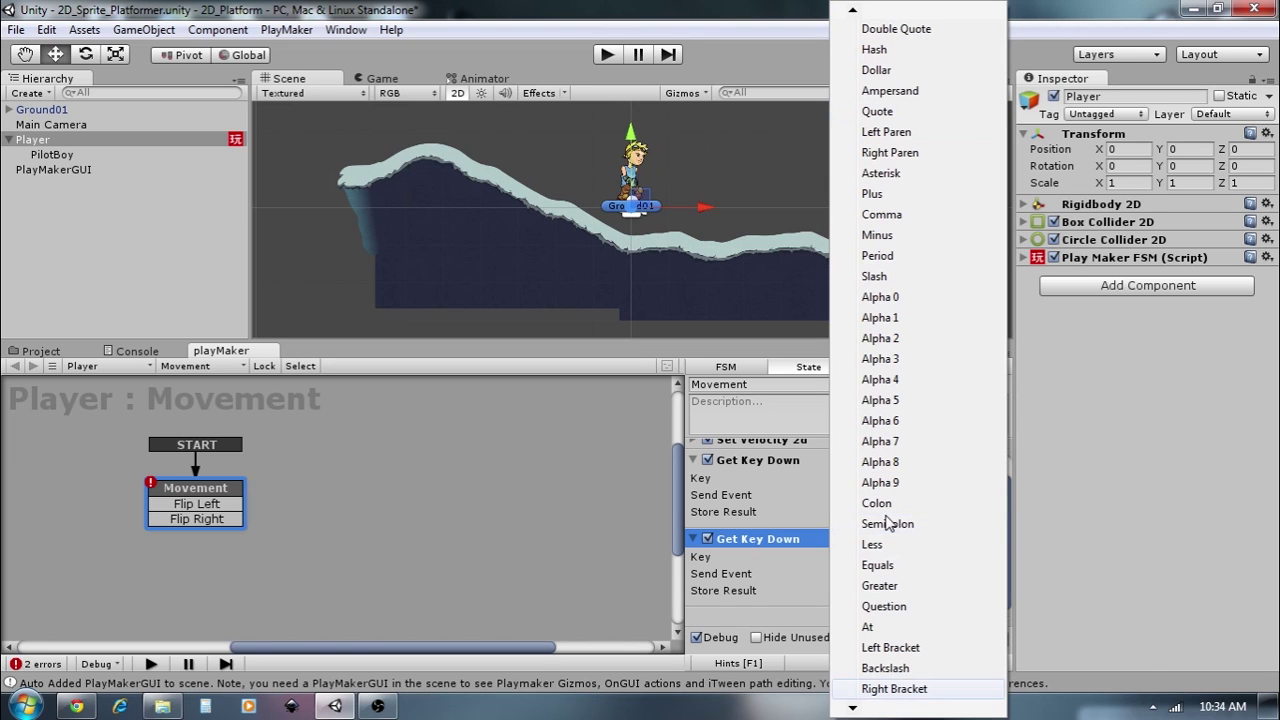
{"action": "scroll", "coordinate": [895, 688], "scroll_direction": "down", "scroll_amount": 6}
{"action": "scroll", "coordinate": [895, 688], "scroll_direction": "down", "scroll_amount": 10}
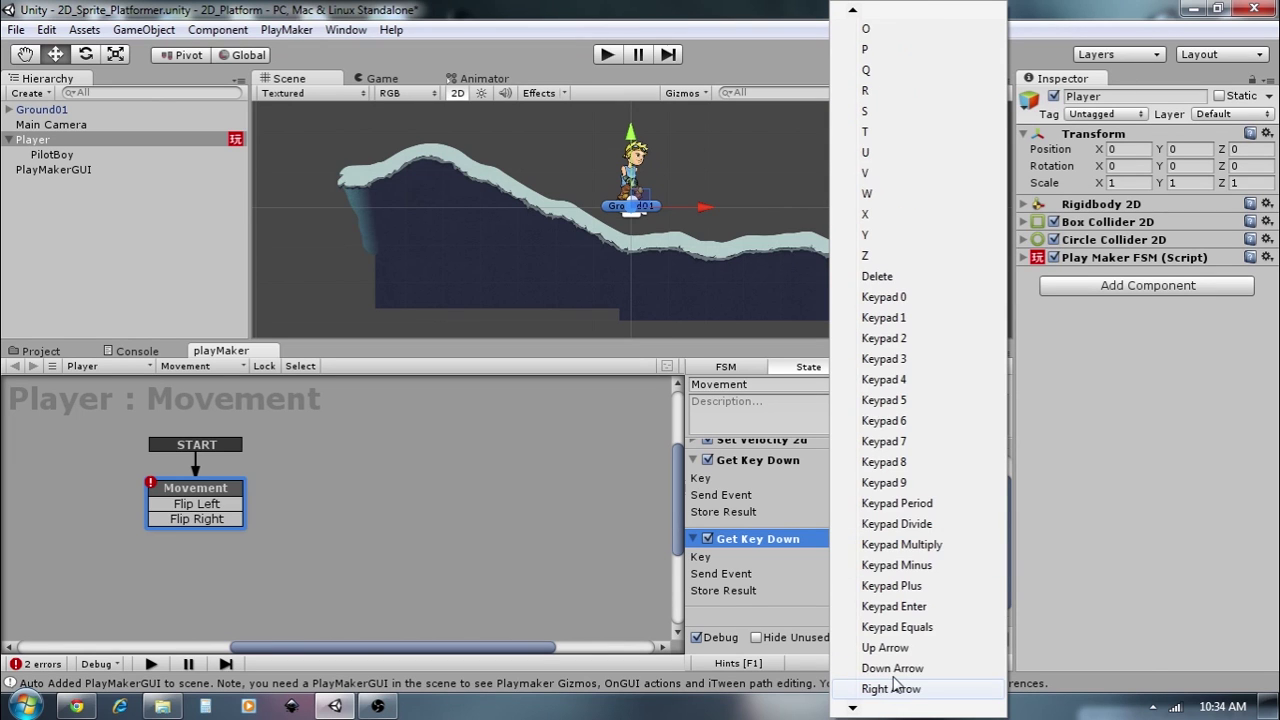
{"action": "left_click", "coordinate": [892, 689]}
{"action": "left_click", "coordinate": [880, 573]}
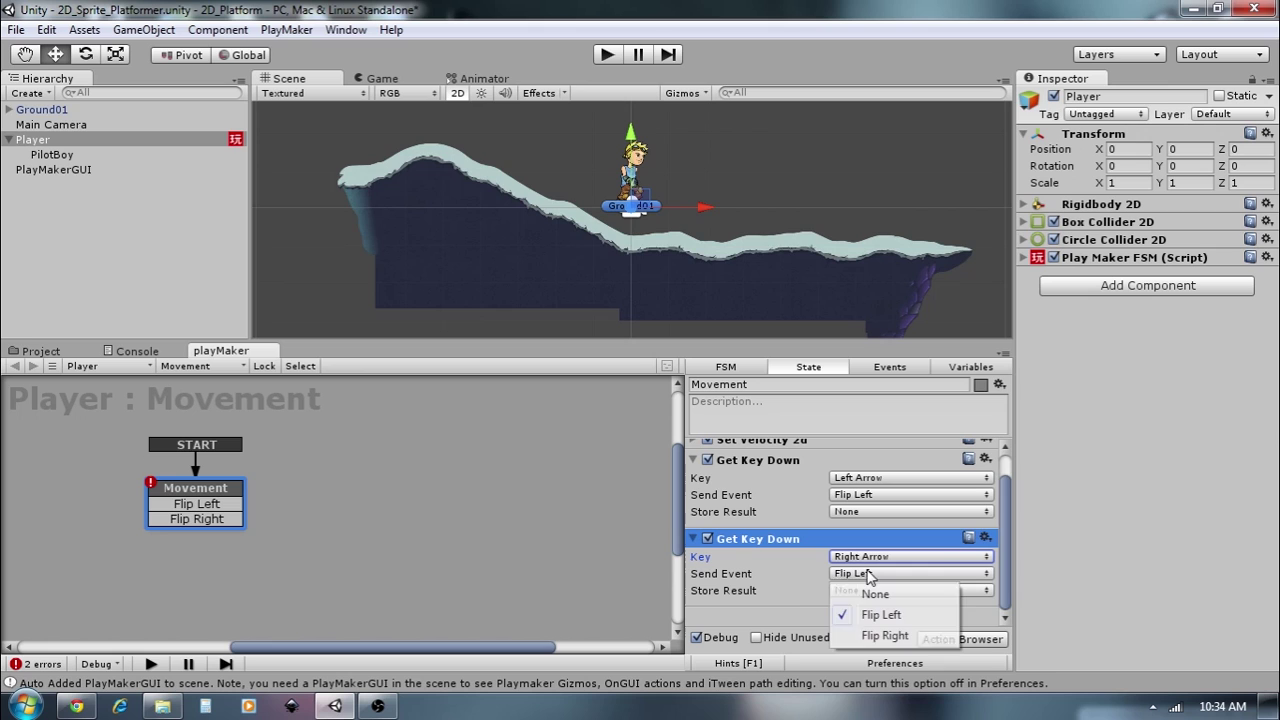
{"action": "left_click", "coordinate": [880, 631]}
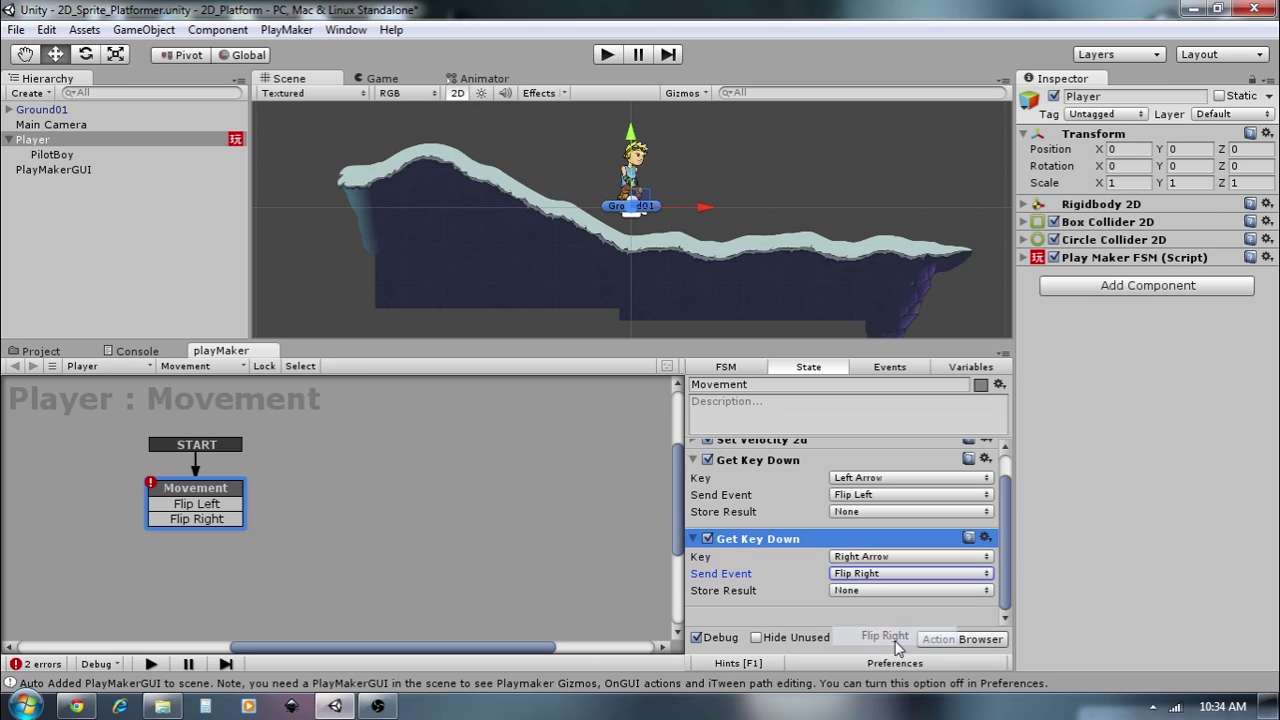
{"action": "left_click", "coordinate": [694, 461]}
{"action": "left_click", "coordinate": [697, 512]}
{"action": "left_click", "coordinate": [693, 511]}
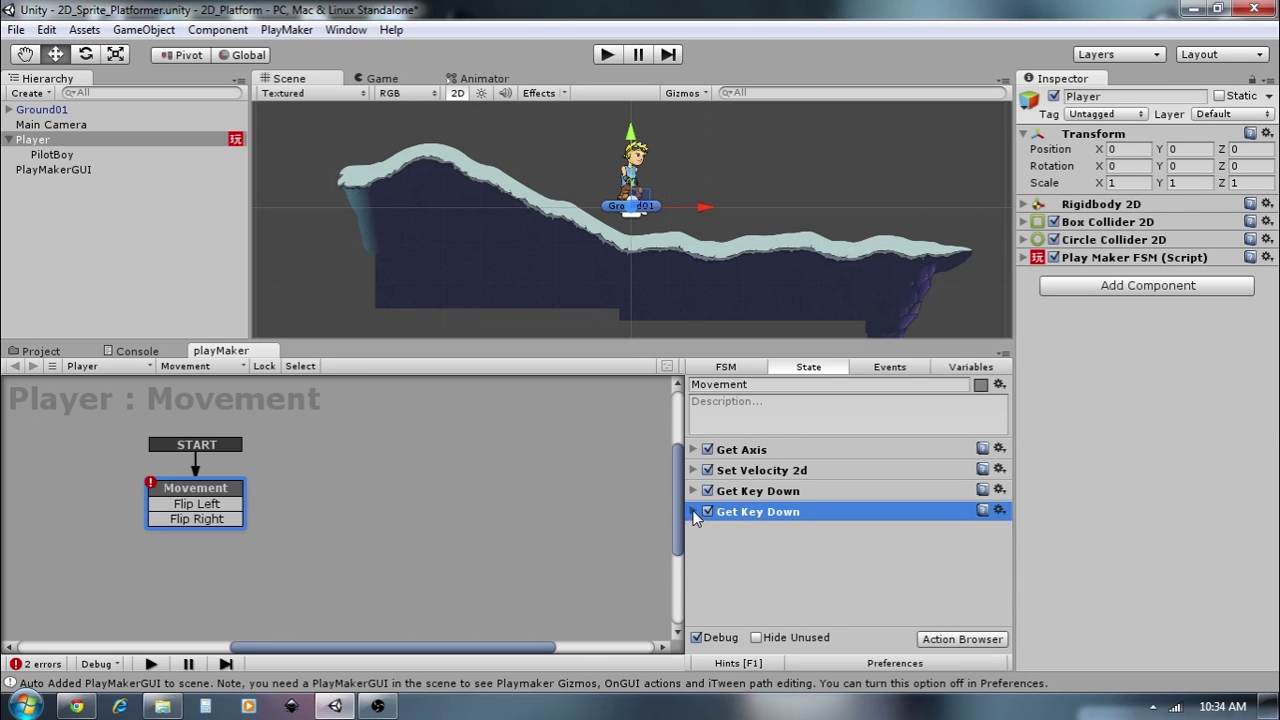
- Add two new states to the Movement FSM and stack them one above the other beside the Movement state
{"action": "right_click", "coordinate": [424, 503]}
{"action": "left_click", "coordinate": [478, 322]}
{"action": "right_click", "coordinate": [418, 566]}
{"action": "left_click", "coordinate": [472, 399]}
{"action": "left_click_drag", "start_coordinate": [493, 506], "coordinate": [389, 463]}
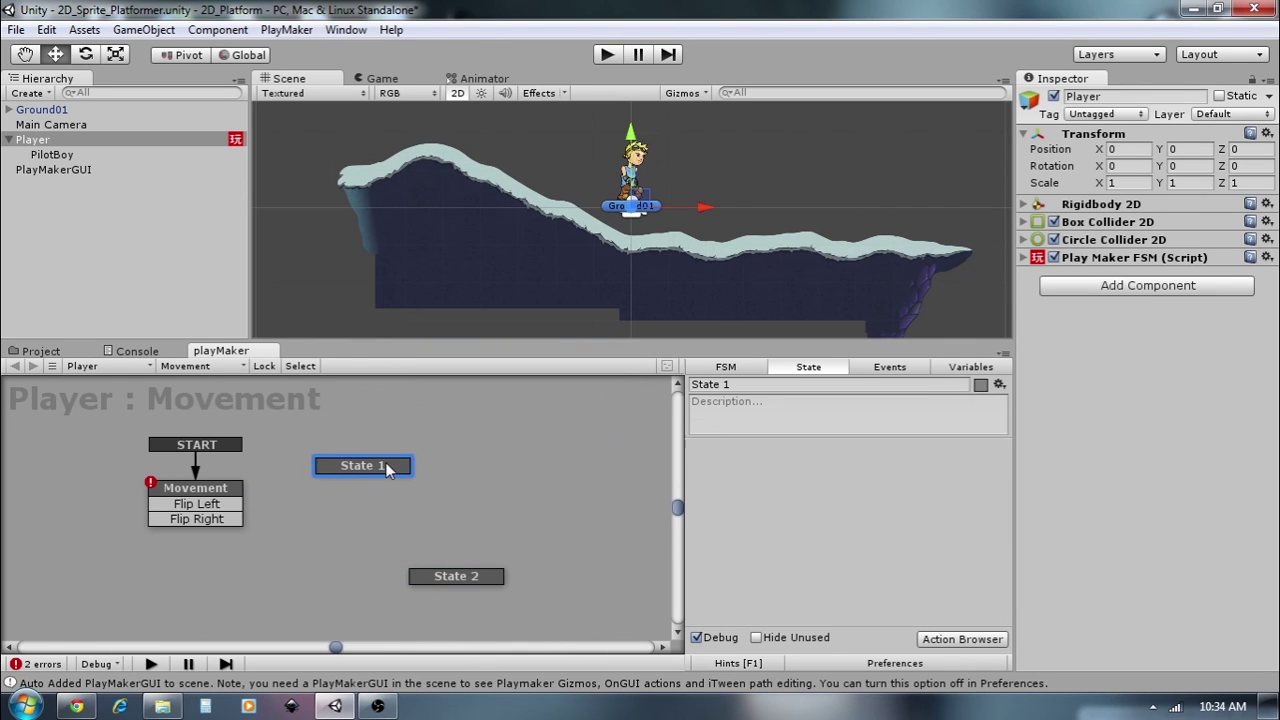
{"action": "left_click_drag", "start_coordinate": [462, 585], "coordinate": [378, 535]}
{"action": "left_click_drag", "start_coordinate": [385, 463], "coordinate": [398, 462]}
- Rename the upper new state Flip Left and add a Set Scale action to it
{"action": "left_click", "coordinate": [710, 389]}
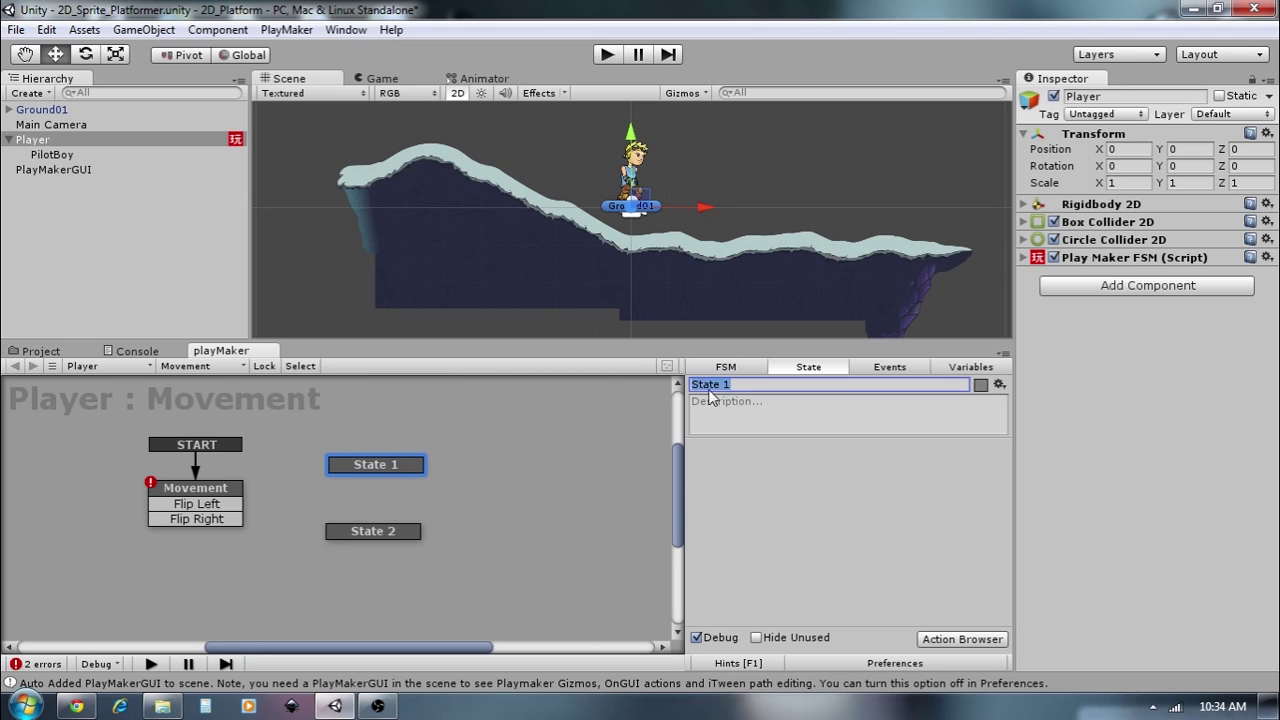
{"action": "type", "text": "Flip Left"}
{"action": "left_click", "coordinate": [940, 640]}
{"action": "type", "text": "s"}
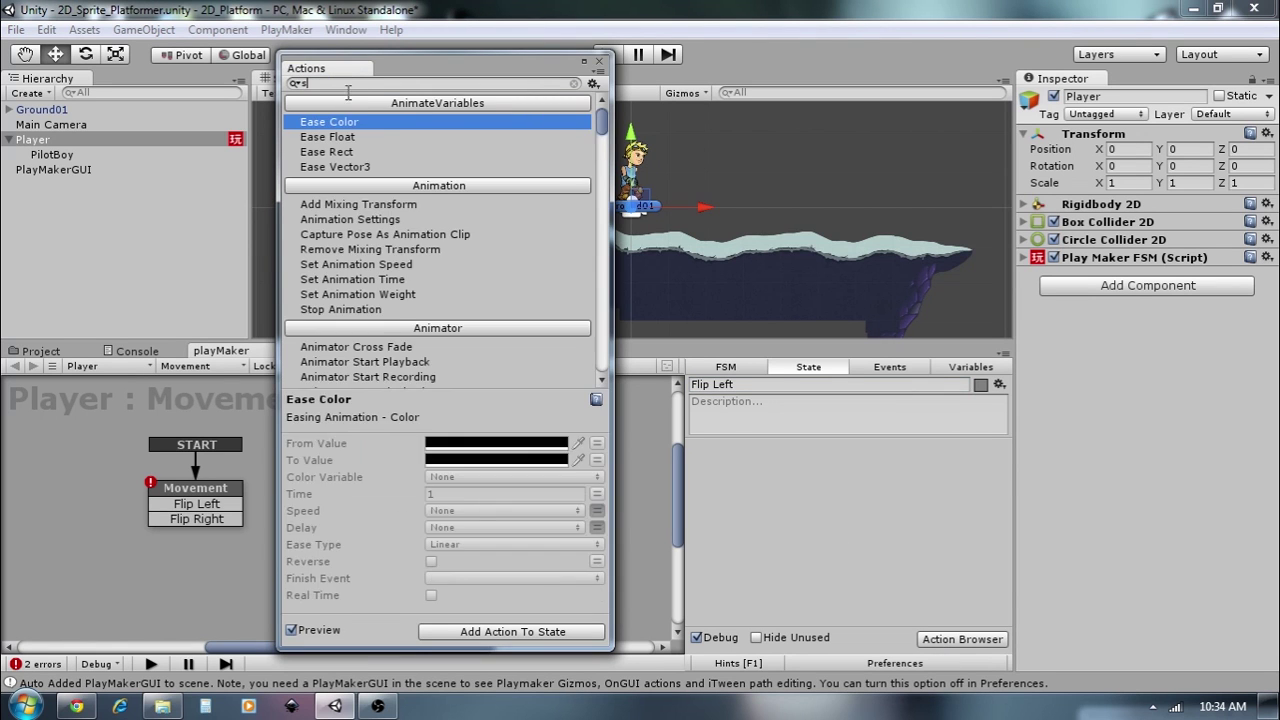
{"action": "type", "text": "et v"}
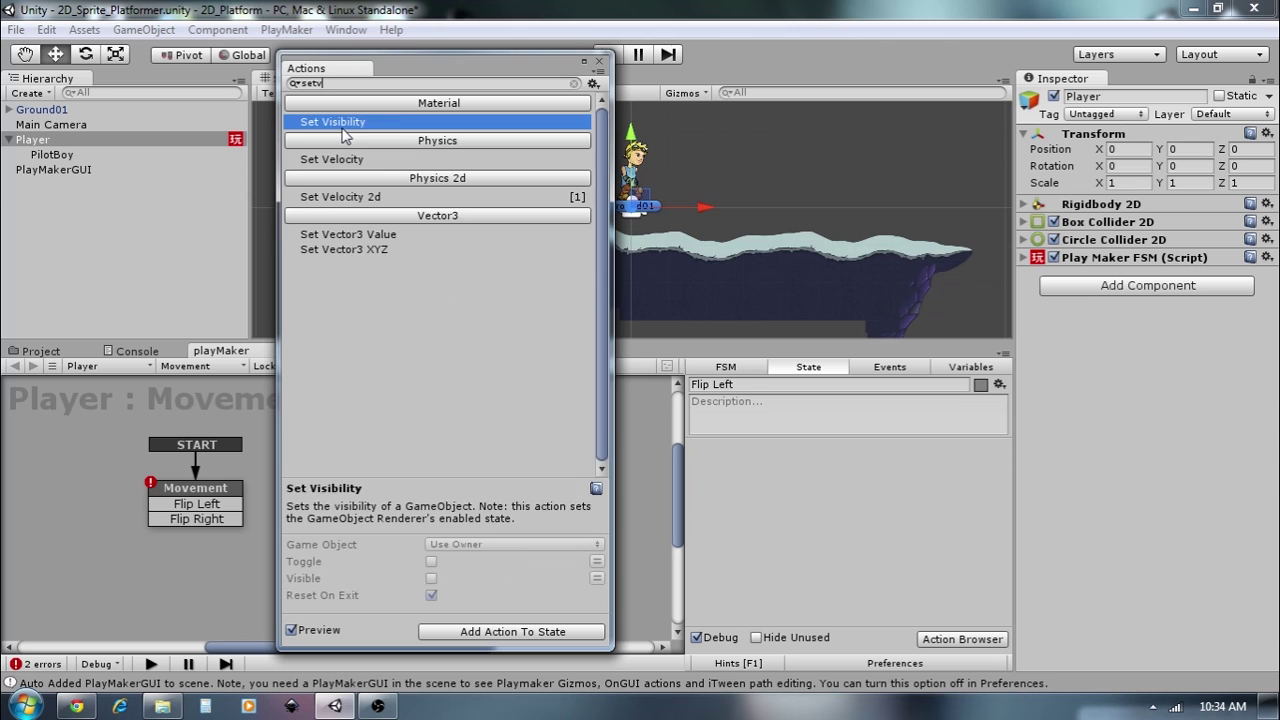
{"action": "key", "text": "BackSpace"}
{"action": "key", "text": "BackSpace"}
{"action": "type", "text": "sca"}
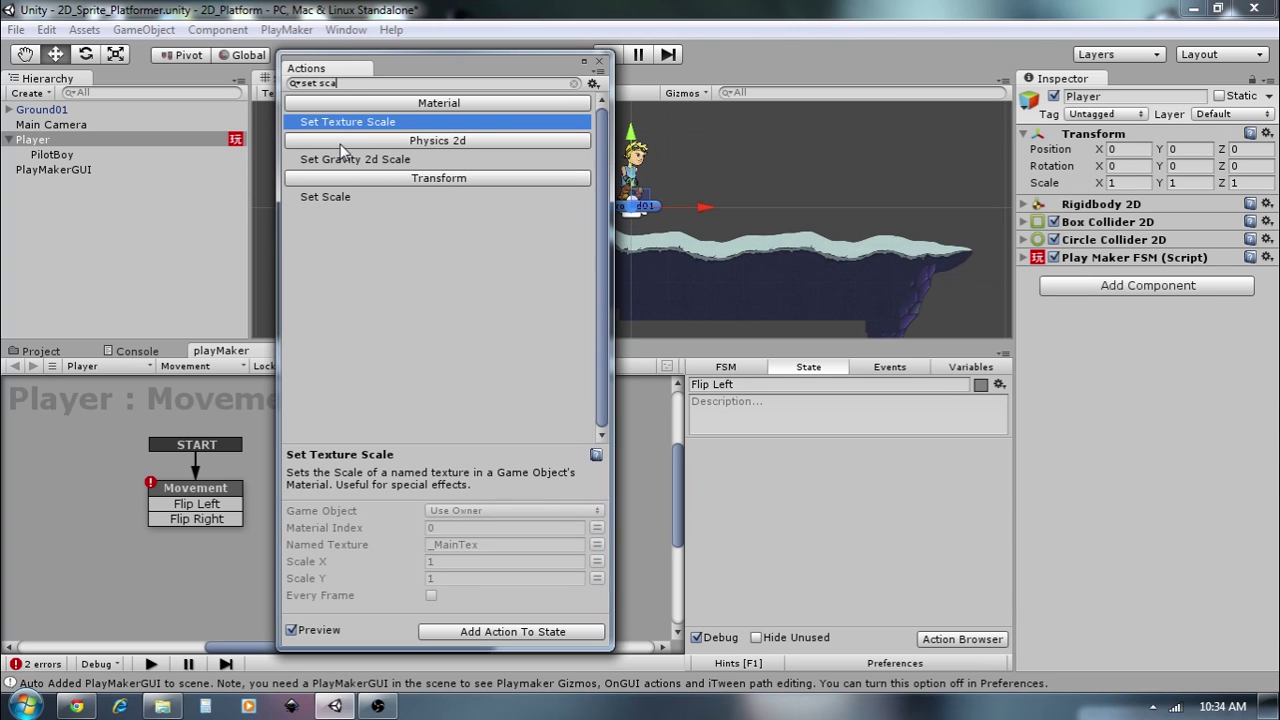
{"action": "double_click", "coordinate": [325, 197]}
{"action": "left_click", "coordinate": [598, 63]}
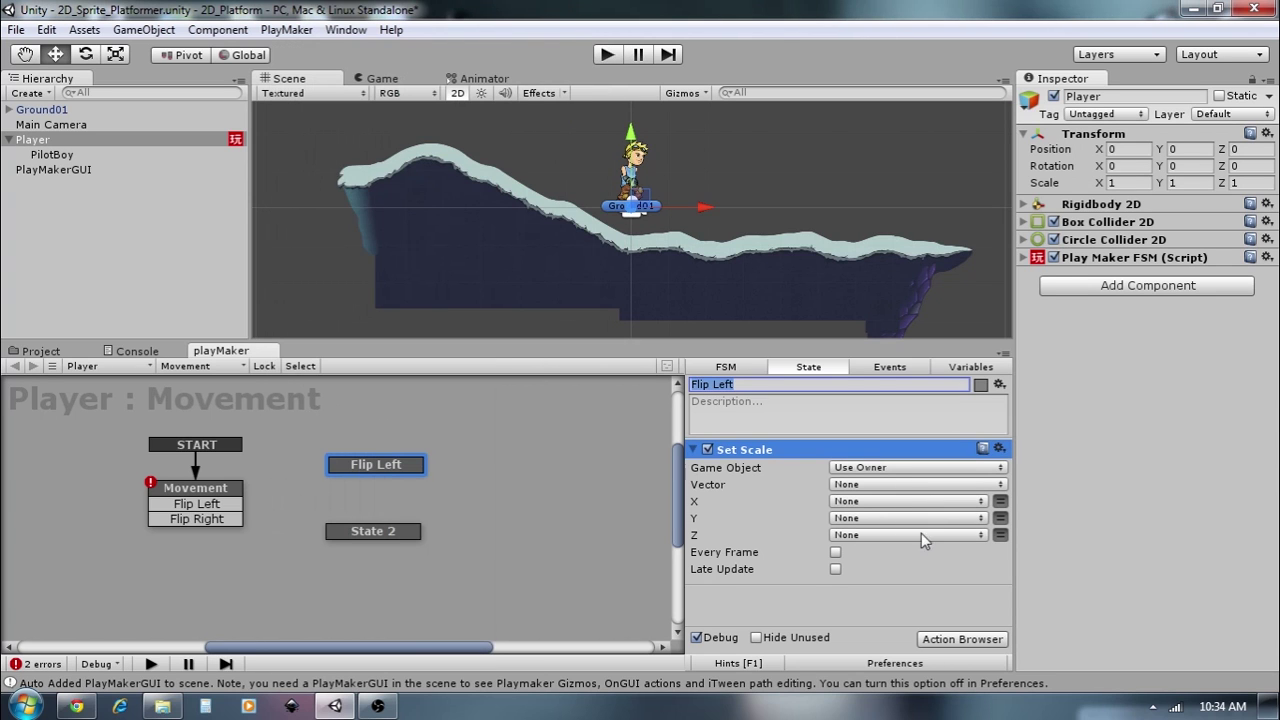
- Set the X scale in Flip Left's Set Scale action to a fixed value of -1
{"action": "left_click", "coordinate": [883, 502]}
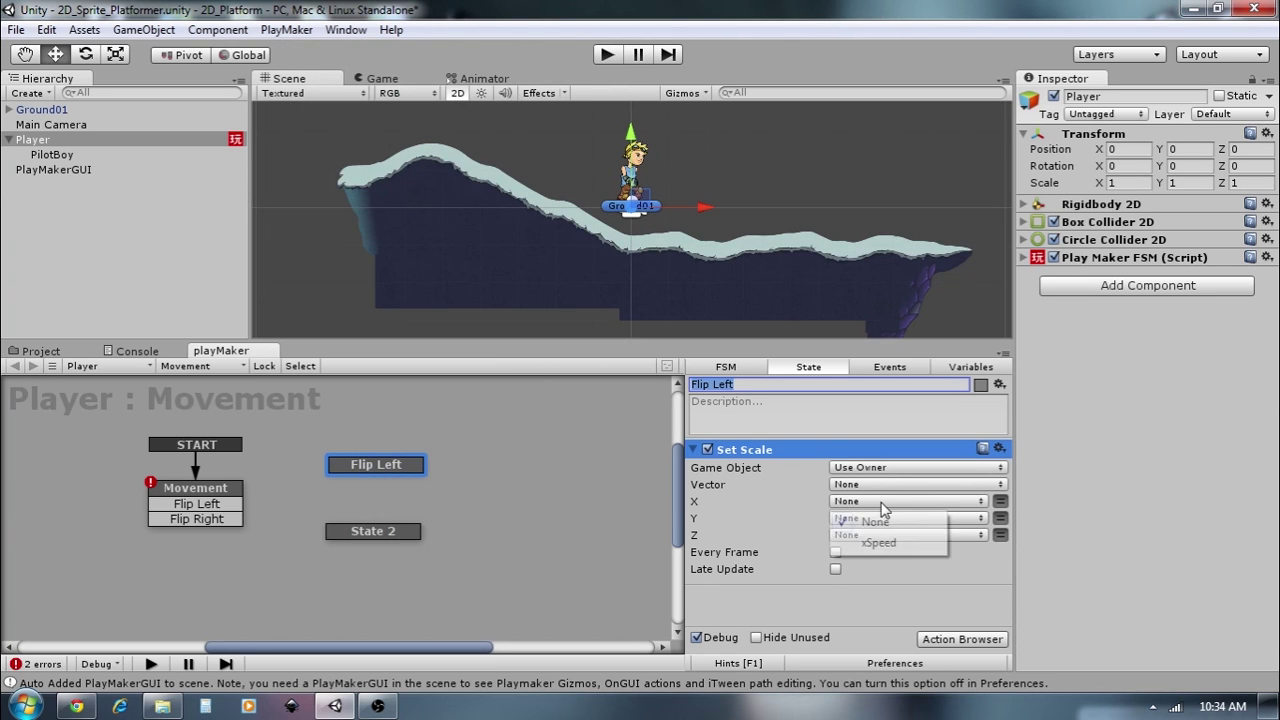
{"action": "left_click", "coordinate": [1010, 497]}
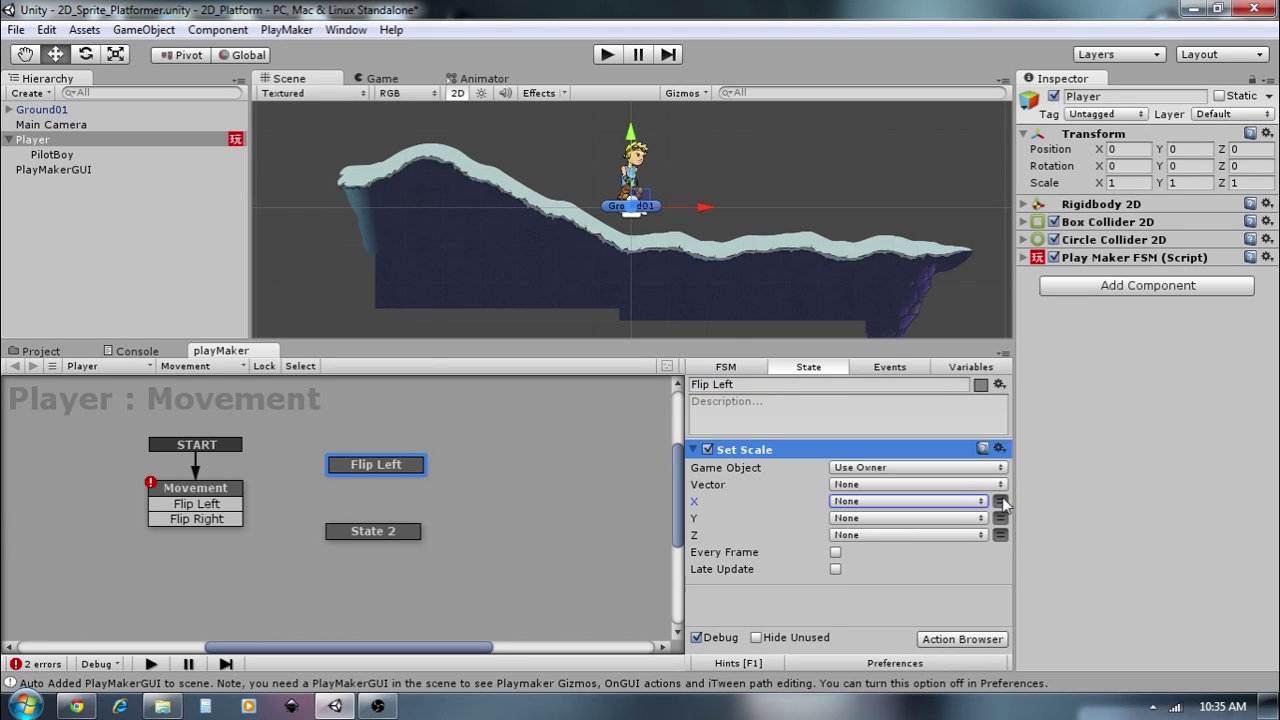
{"action": "left_click", "coordinate": [1000, 502]}
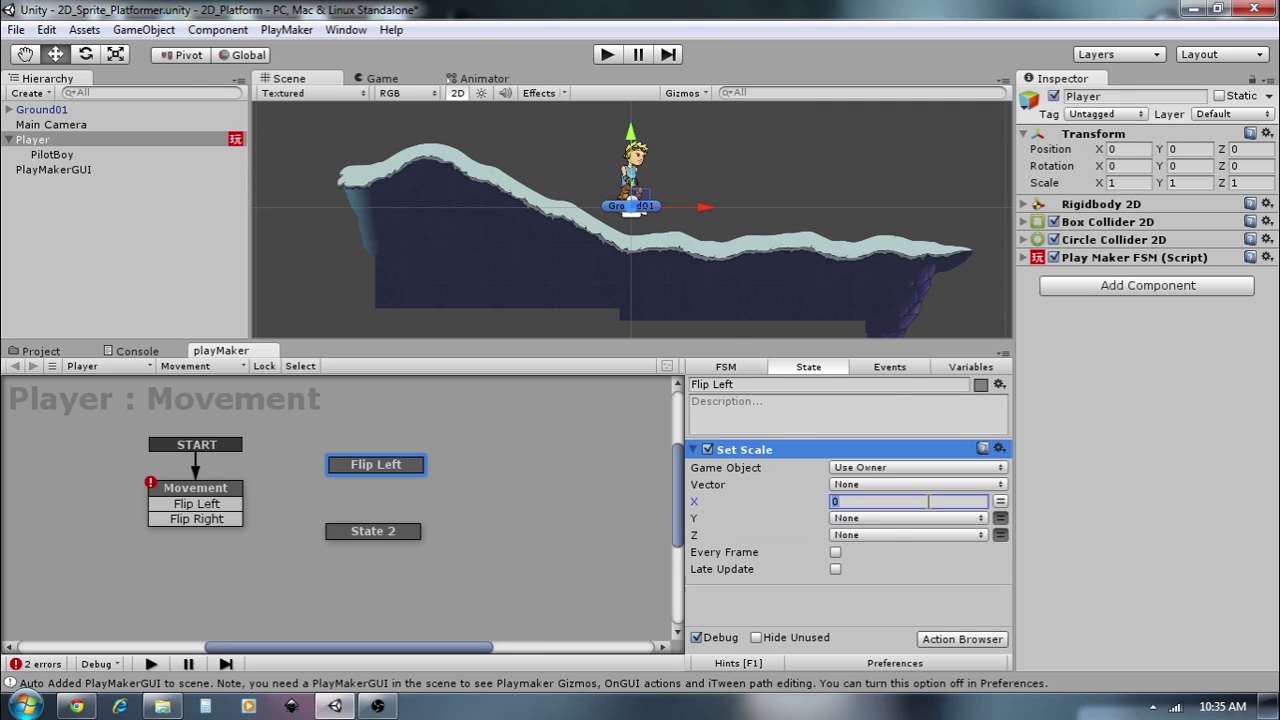
{"action": "type", "text": "-1"}
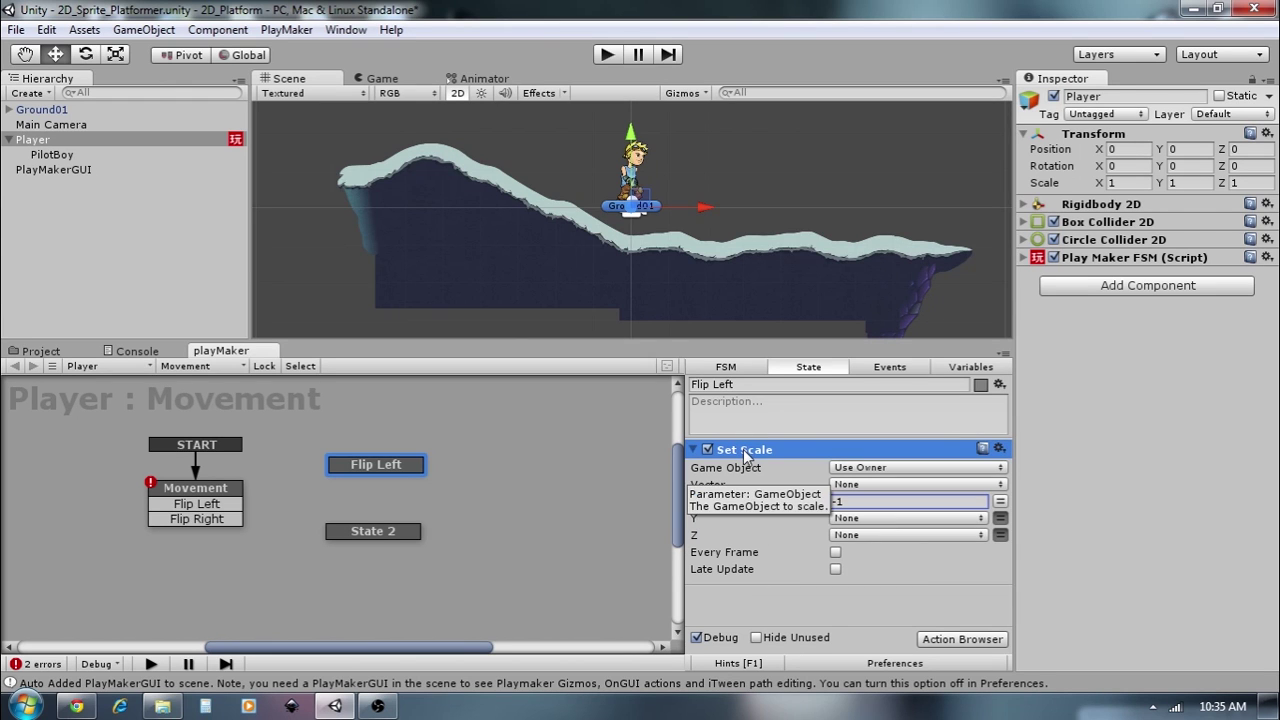
- Rename the lower new state Flip Right and clear the wrongly pasted Get Key Down action from it
{"action": "left_click", "coordinate": [380, 535]}
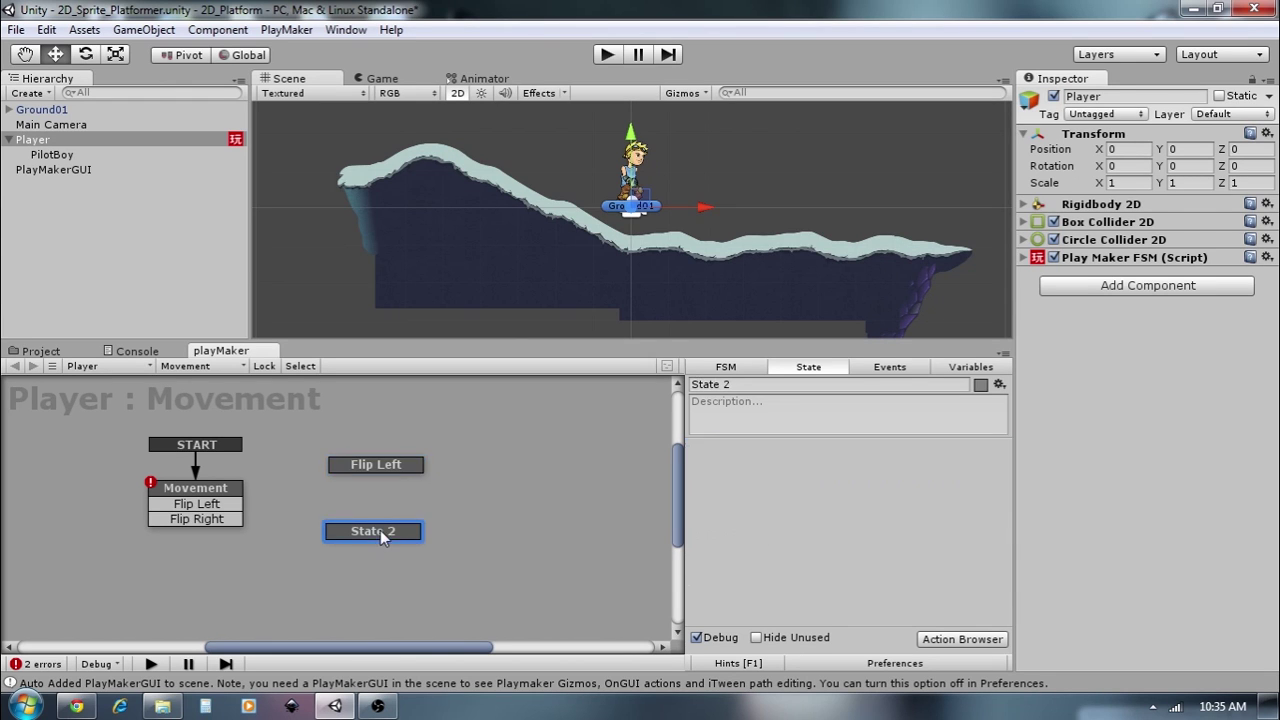
{"action": "key", "text": "ctrl+v"}
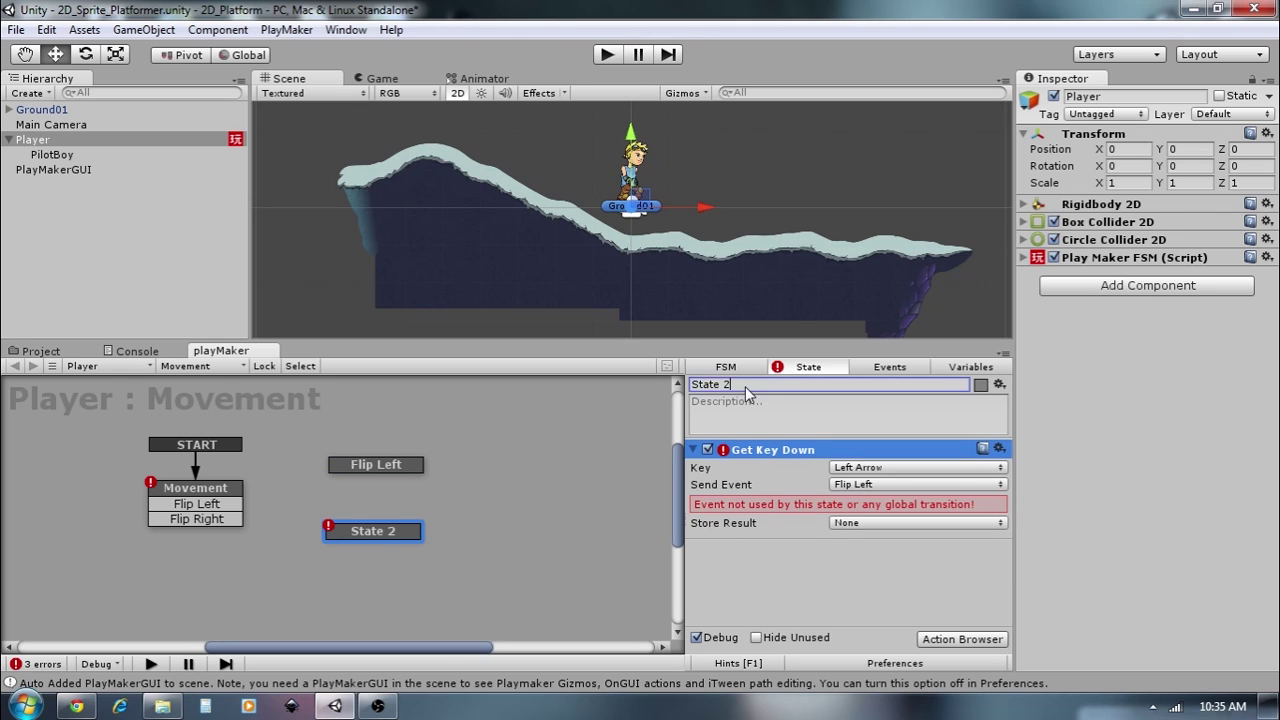
{"action": "type", "text": "Flip Right"}
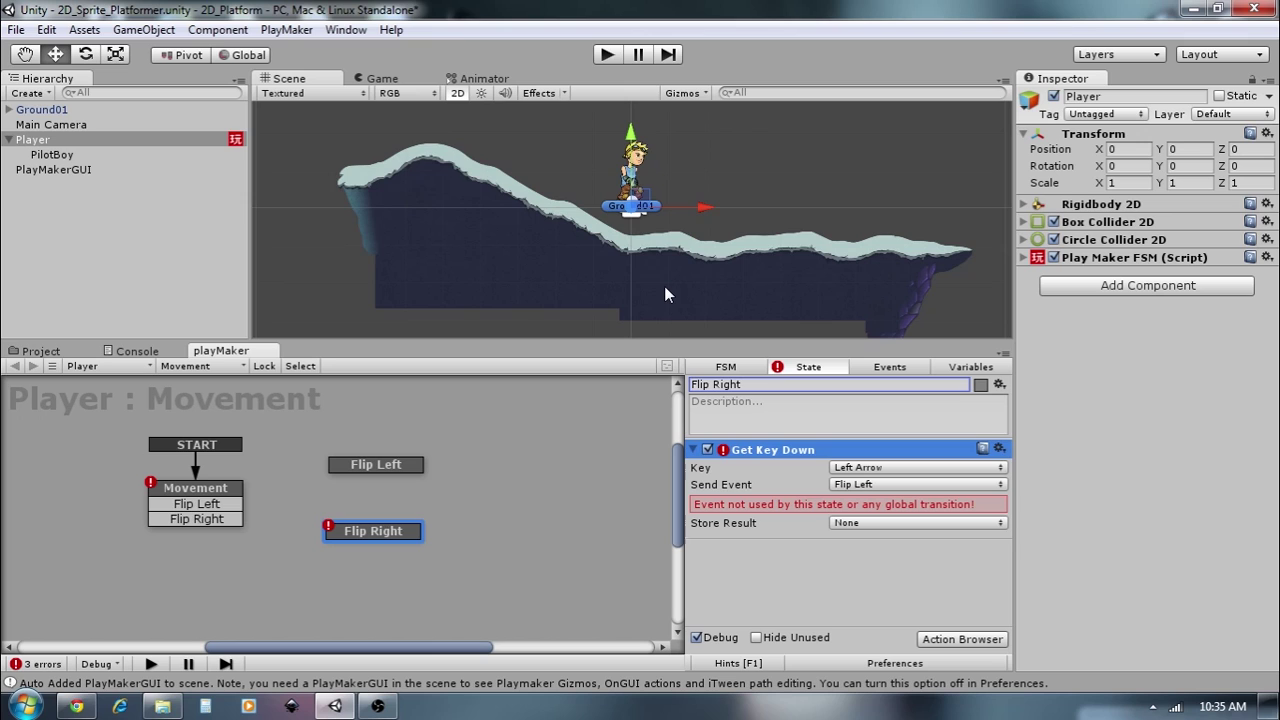
{"action": "left_click", "coordinate": [385, 466]}
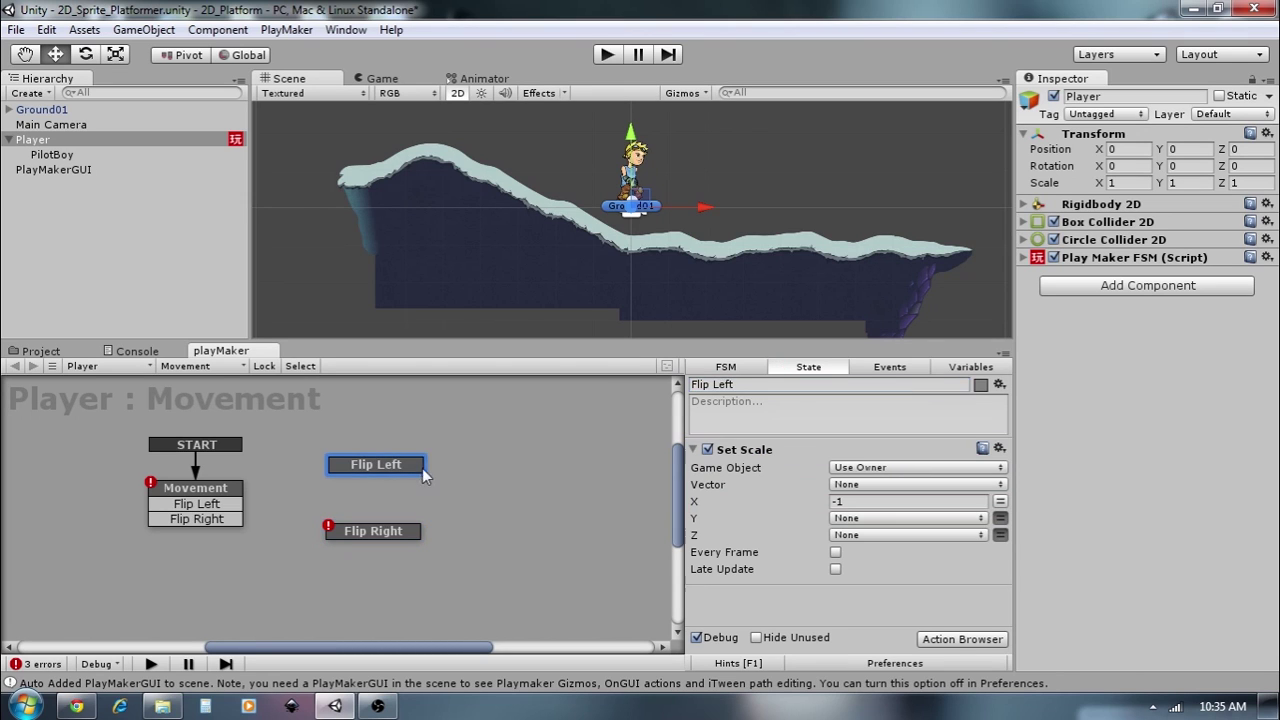
{"action": "left_click", "coordinate": [388, 533]}
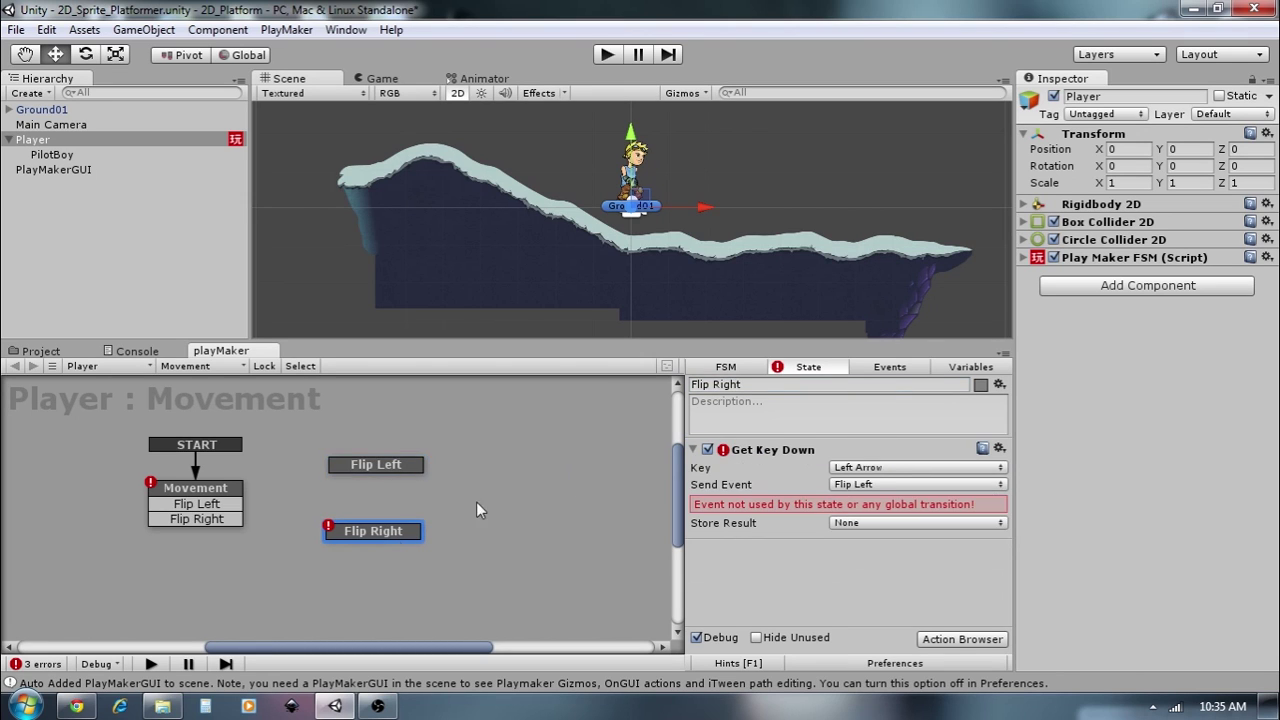
- Copy the Set Scale action from Flip Left into Flip Right and set the copy's X scale to 1
{"action": "left_click", "coordinate": [405, 464]}
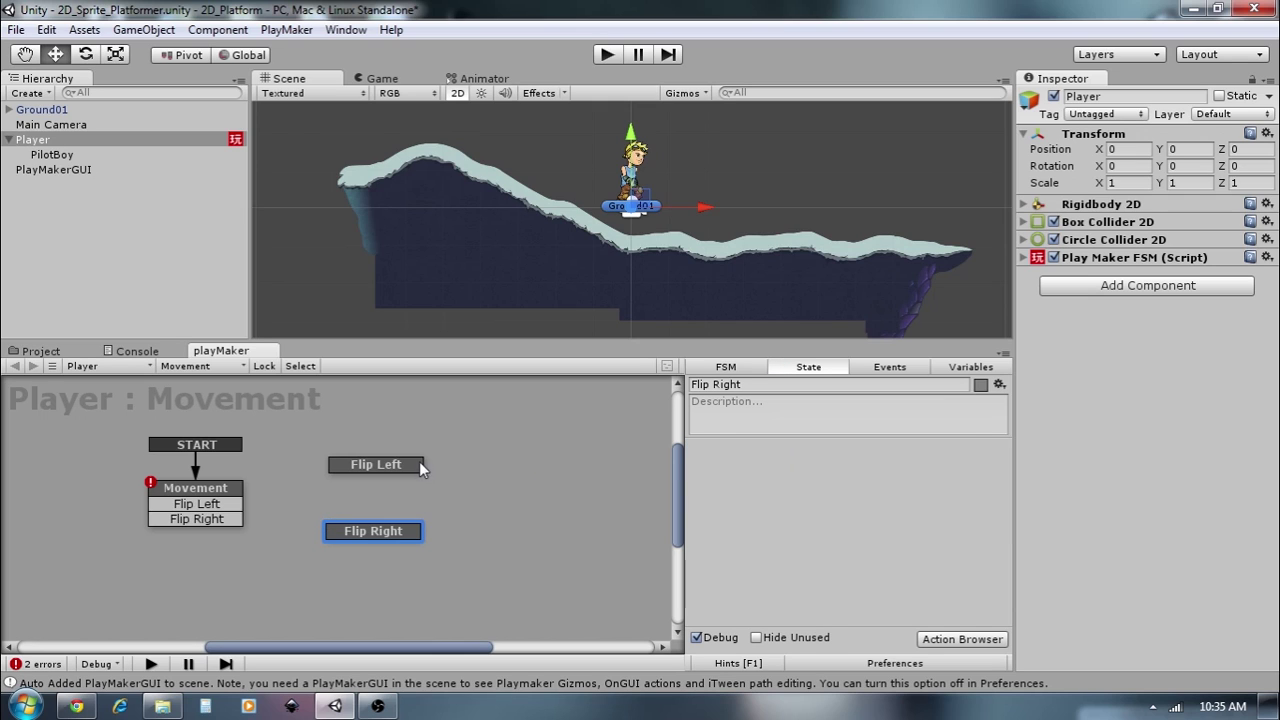
{"action": "left_click", "coordinate": [761, 452]}
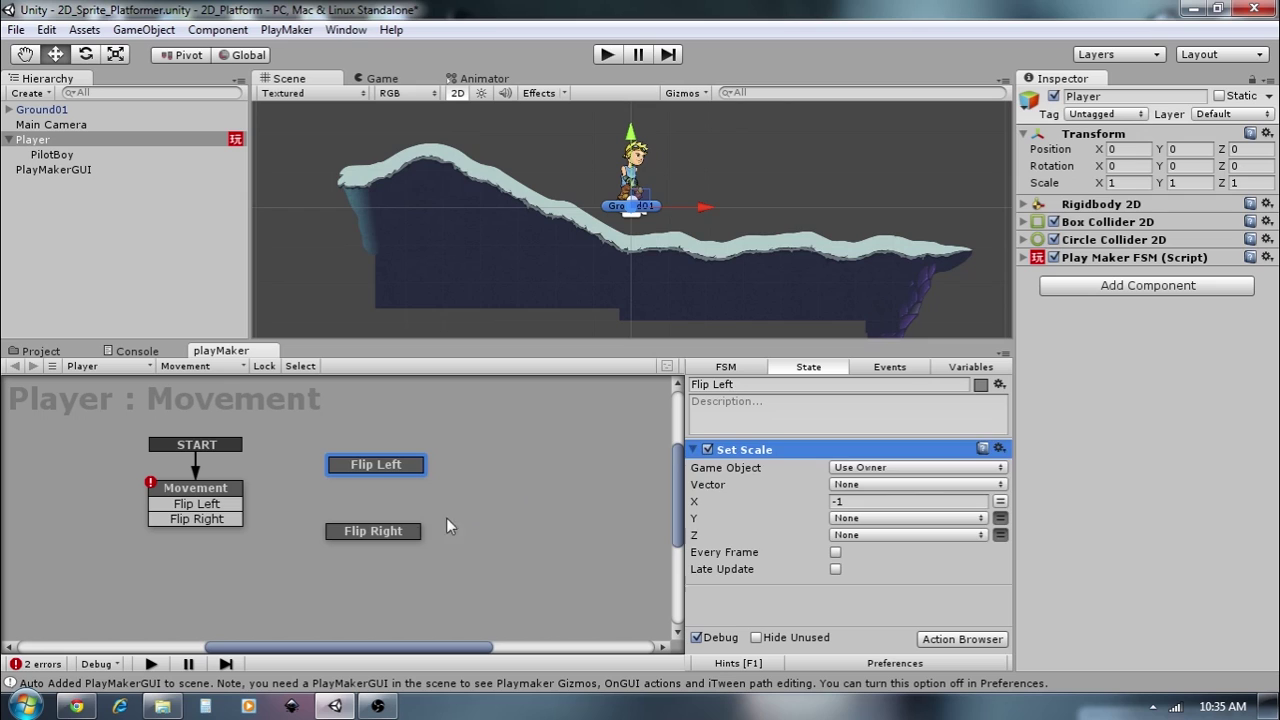
{"action": "left_click", "coordinate": [405, 531]}
{"action": "key", "text": "ctrl+v"}
{"action": "left_click", "coordinate": [915, 500]}
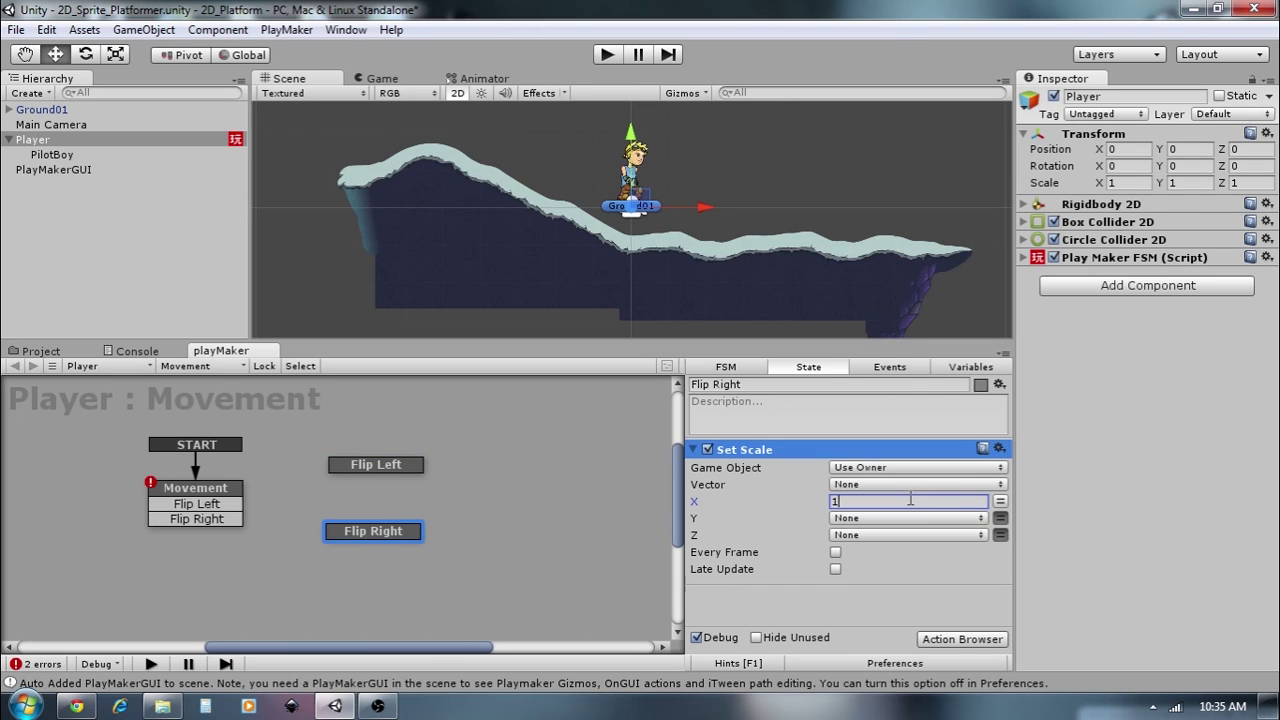
- Line up the two flip states and link Movement's Flip Left and Flip Right events to the states of the same name
{"action": "left_click_drag", "start_coordinate": [377, 533], "coordinate": [386, 538]}
{"action": "left_click", "coordinate": [240, 509]}
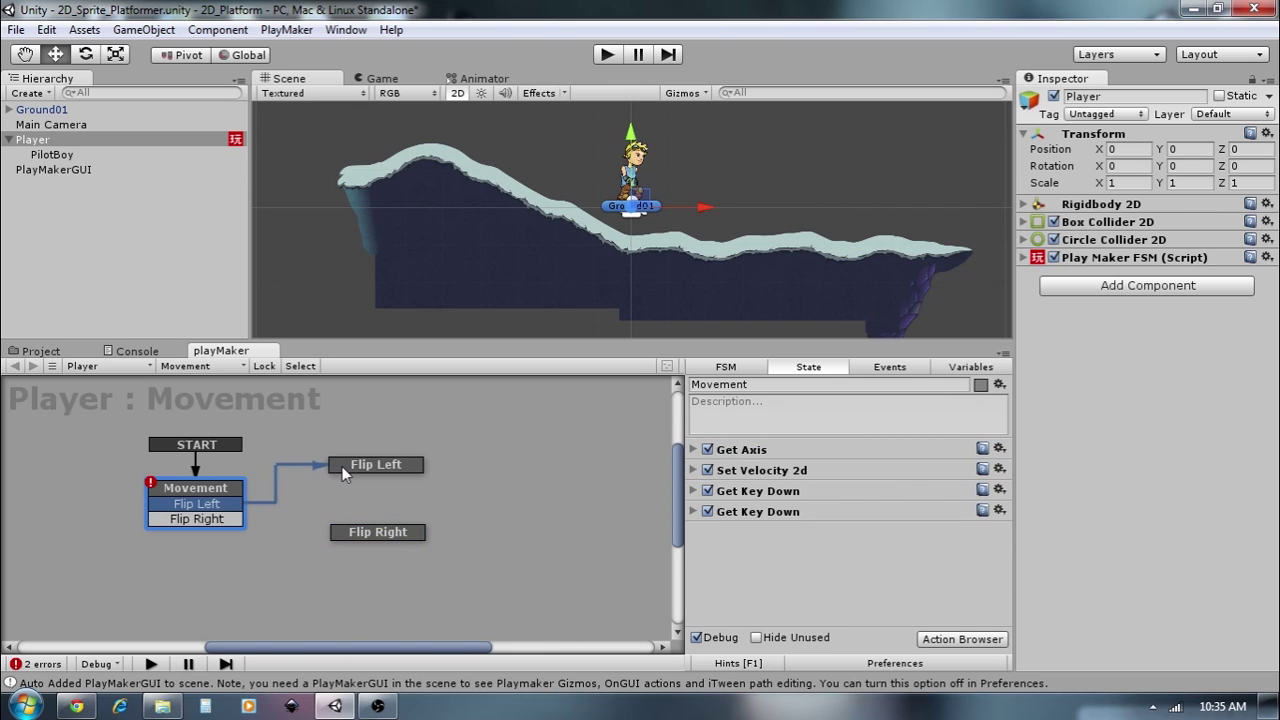
{"action": "left_click_drag", "start_coordinate": [342, 466], "coordinate": [380, 462]}
{"action": "left_click_drag", "start_coordinate": [229, 519], "coordinate": [422, 536]}
- Add a FINISHED transition to both Flip Right and Flip Left and link each one back to the Movement state
{"action": "right_click", "coordinate": [418, 538]}
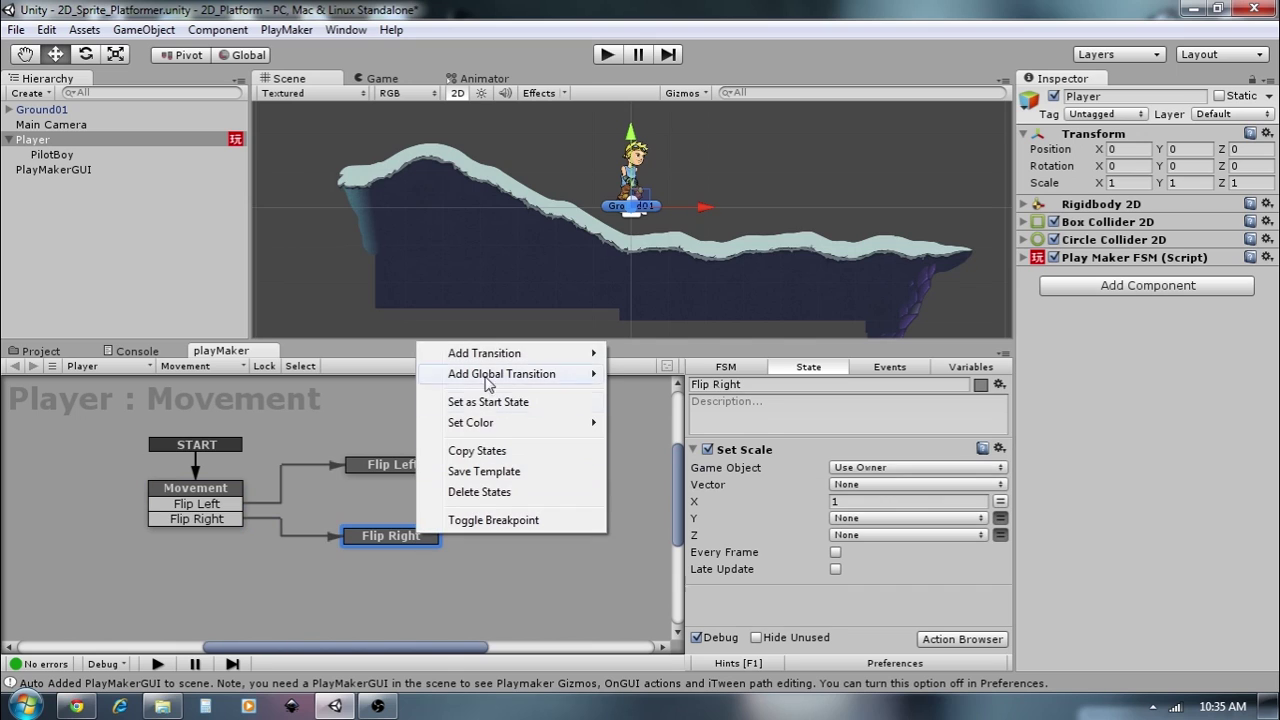
{"action": "mouse_move", "coordinate": [590, 353]}
{"action": "left_click", "coordinate": [645, 393]}
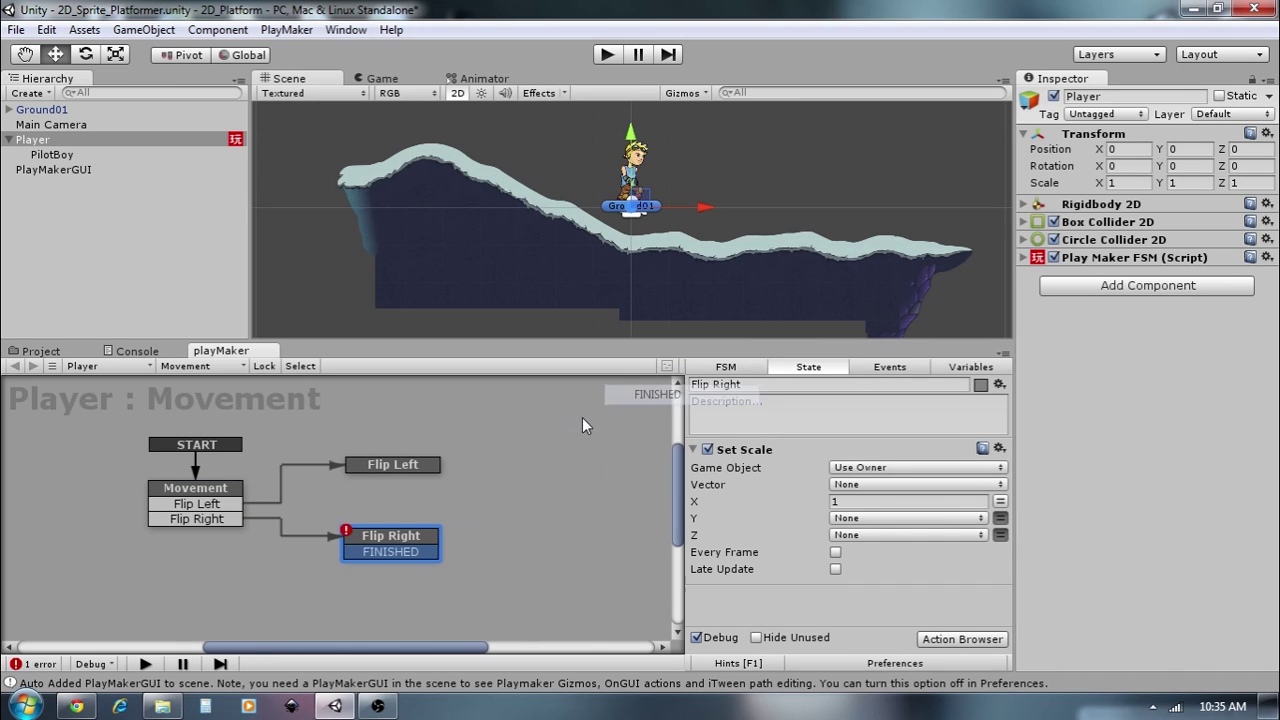
{"action": "right_click", "coordinate": [406, 464]}
{"action": "mouse_move", "coordinate": [480, 477]}
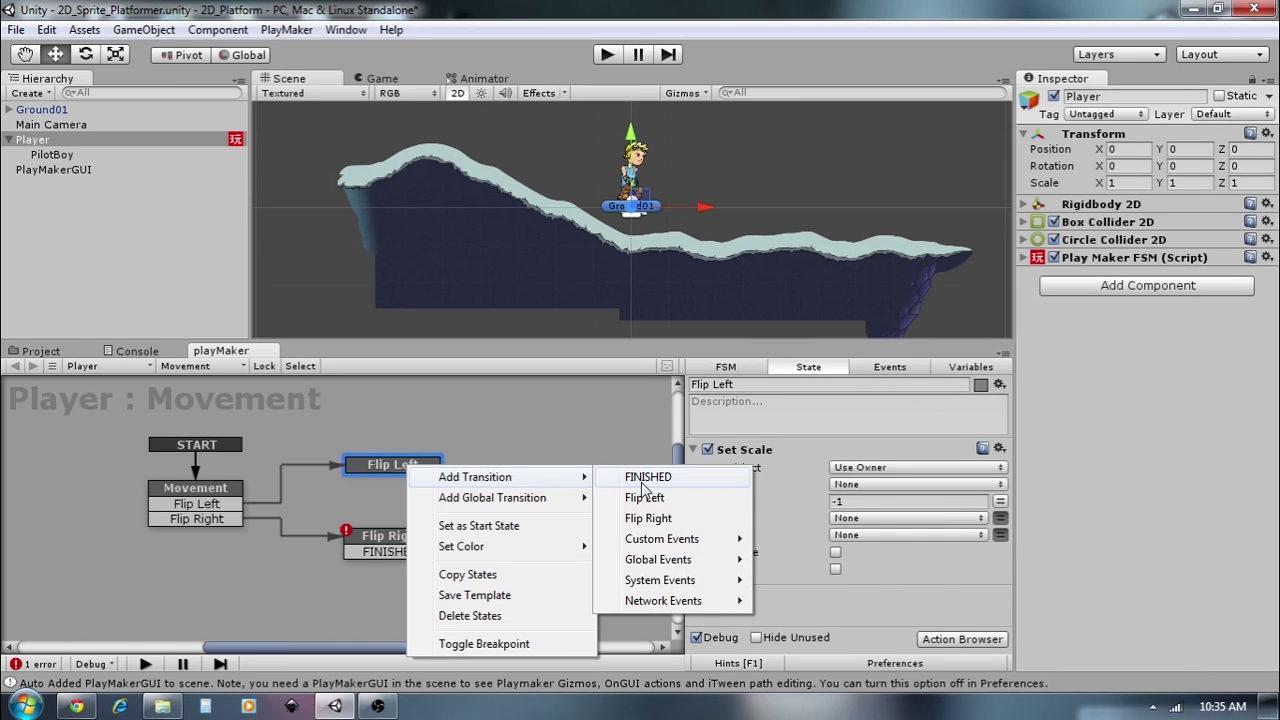
{"action": "left_click", "coordinate": [630, 477]}
{"action": "left_click_drag", "start_coordinate": [356, 487], "coordinate": [250, 492]}
{"action": "left_click_drag", "start_coordinate": [349, 551], "coordinate": [252, 490]}
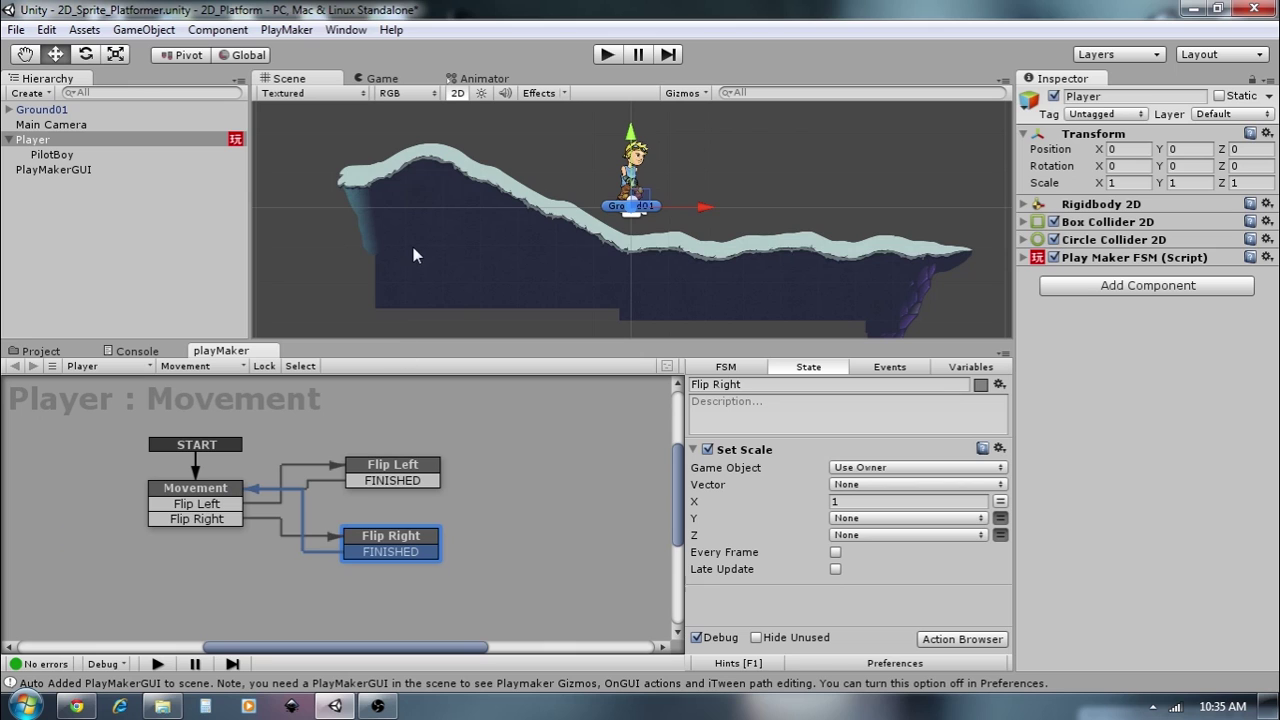
- Run the game and walk the player left and right to test the movement and flipping, and end play mode
{"action": "left_click", "coordinate": [609, 57]}
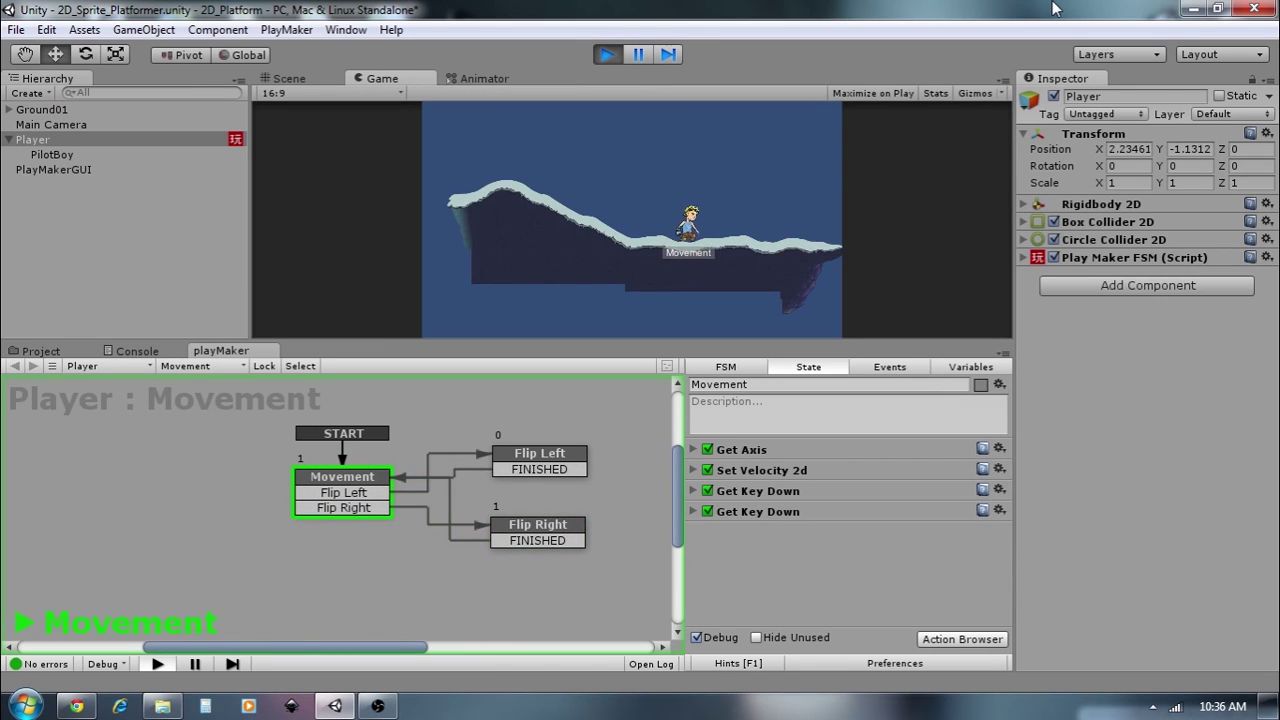
{"action": "key", "text": "Left"}
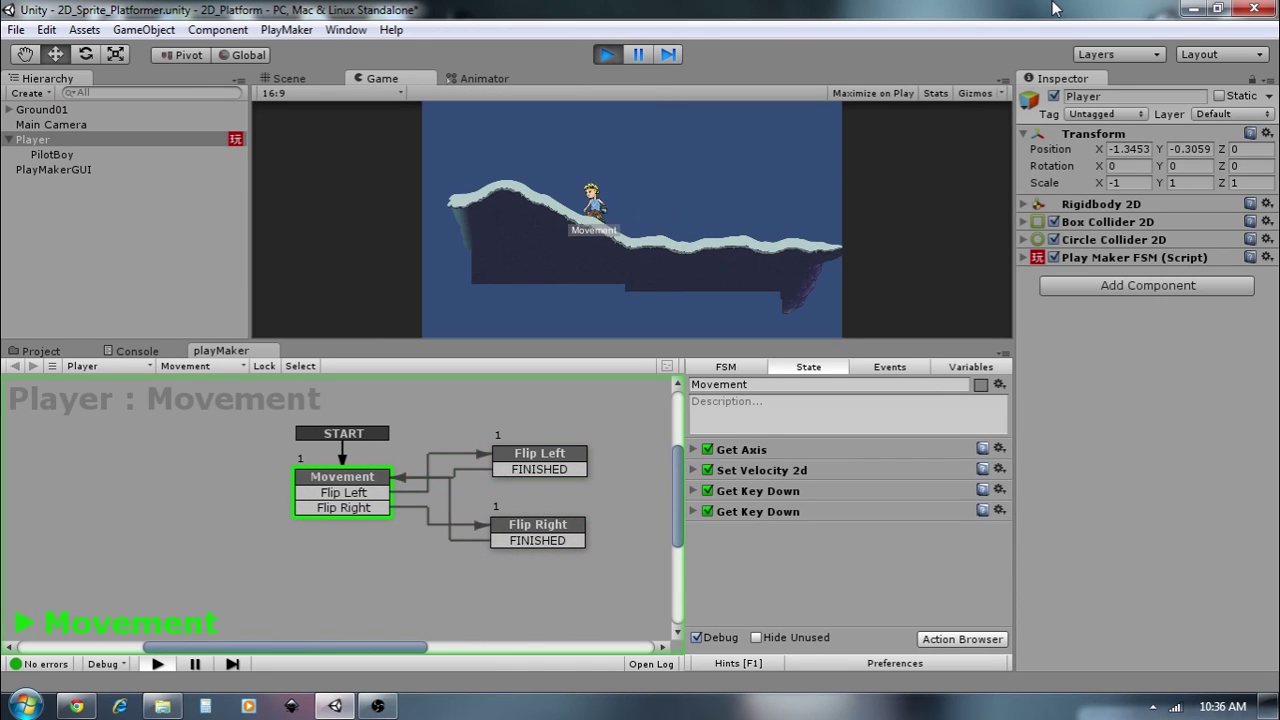
{"action": "key", "text": "Left"}
{"action": "key", "text": "Right"}
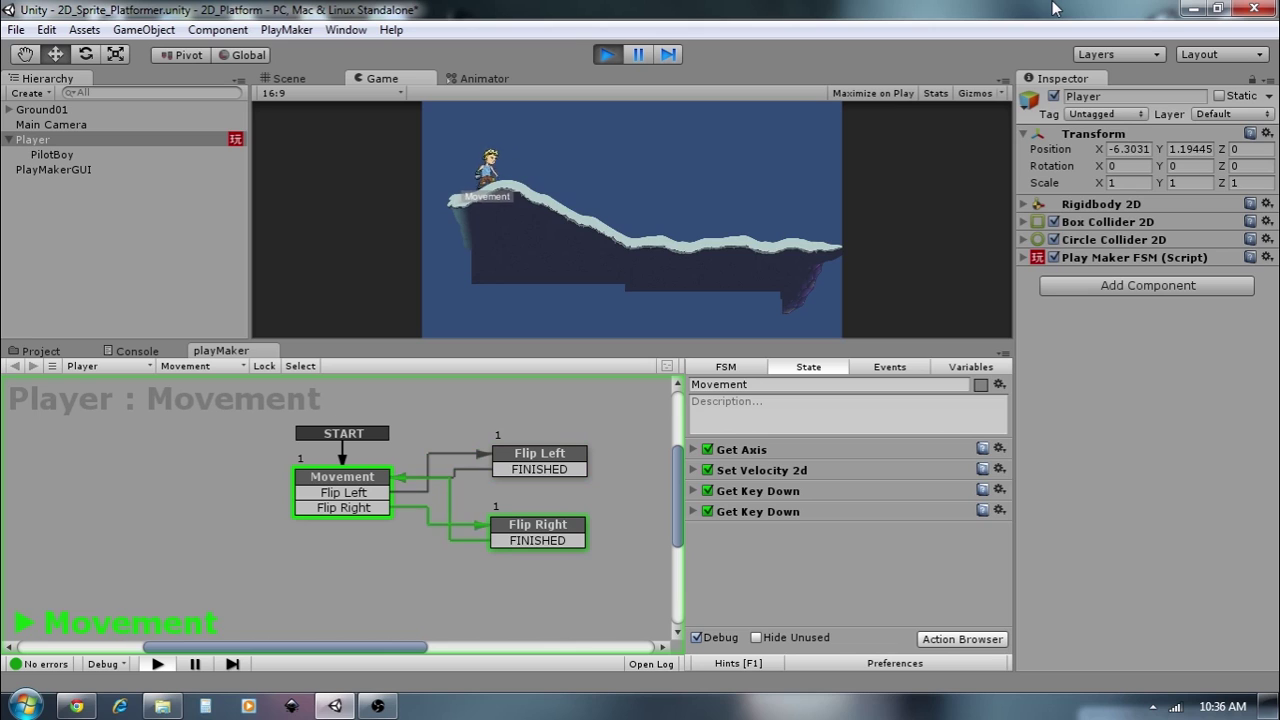
{"action": "key", "text": "Right"}
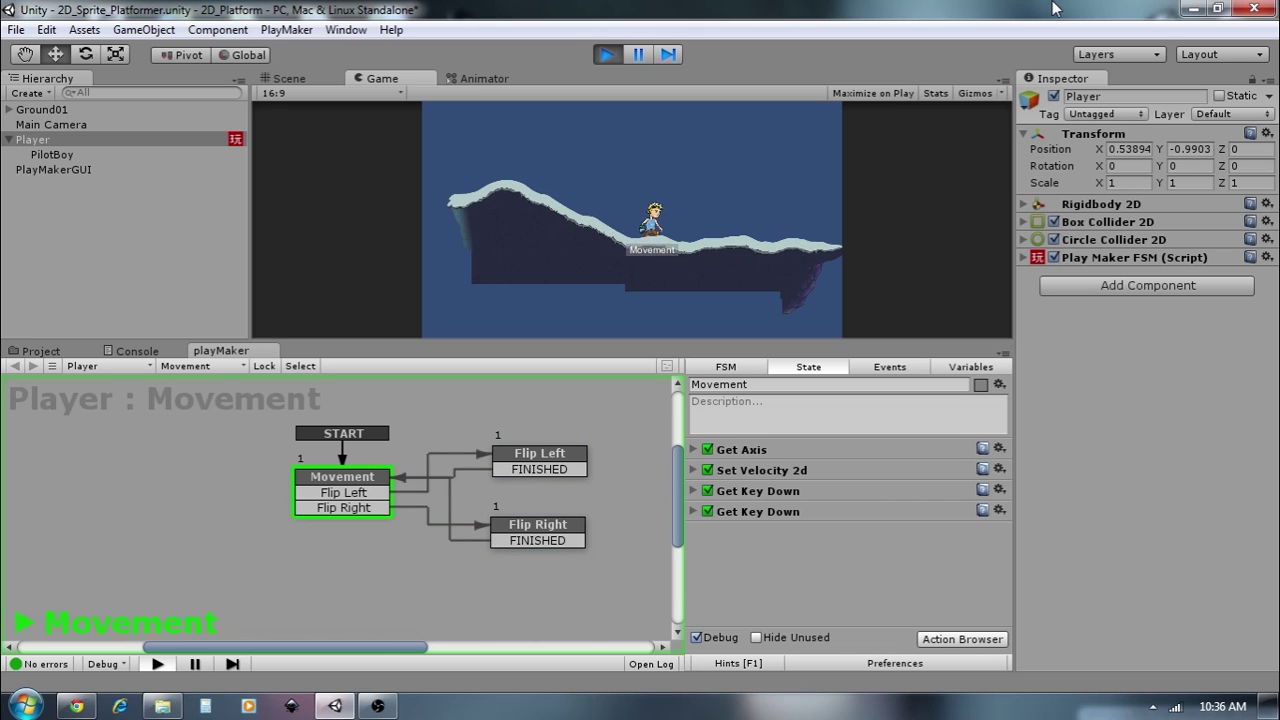
{"action": "key", "text": "Left"}
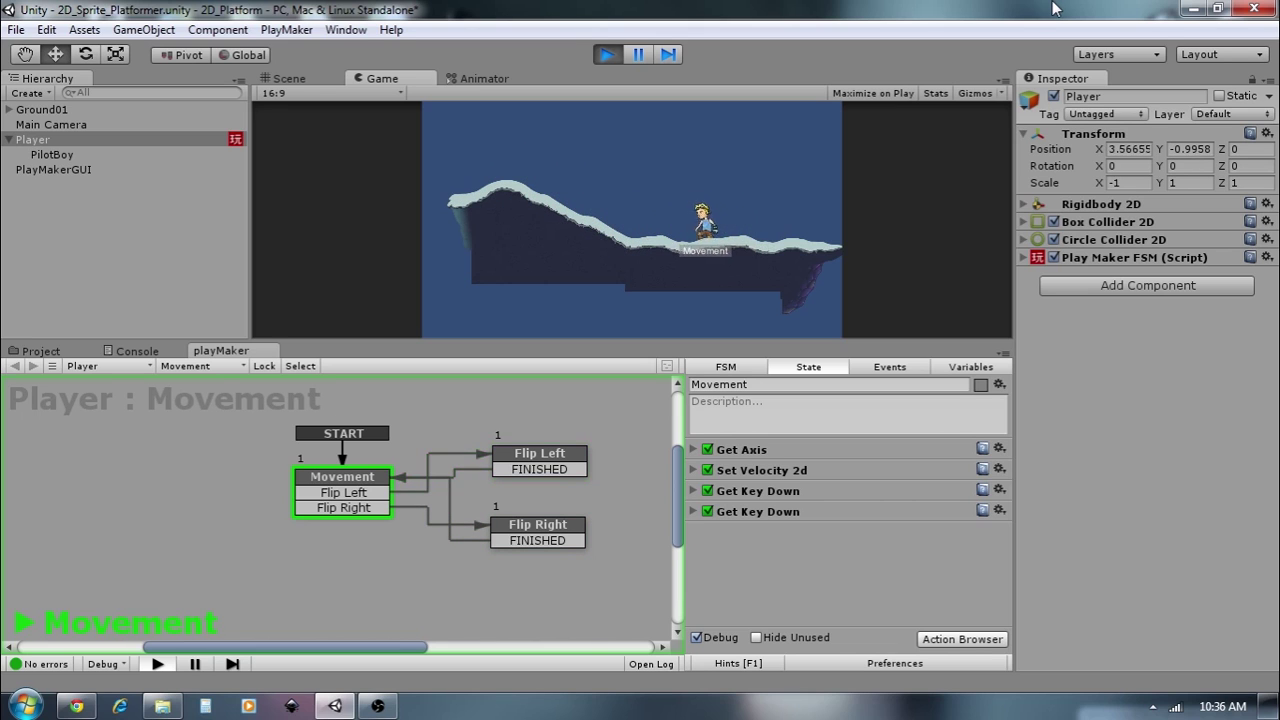
{"action": "key", "text": "Right"}
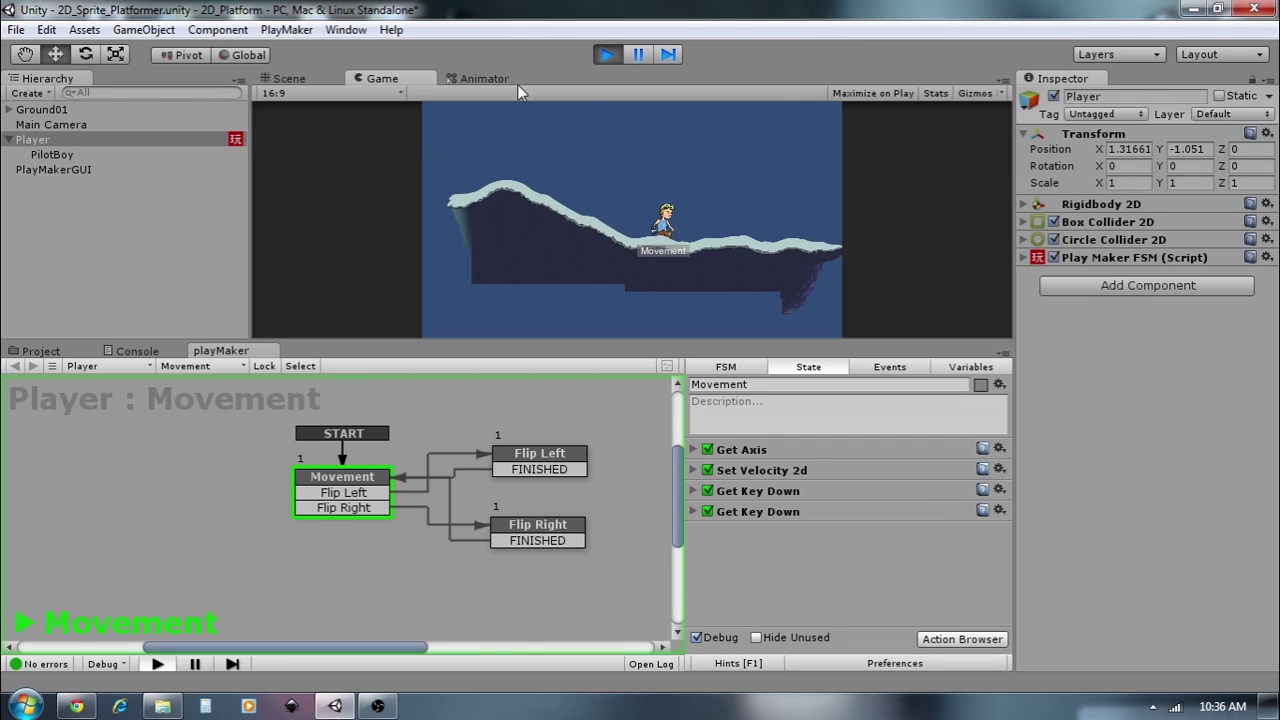
{"action": "left_click", "coordinate": [608, 55]}
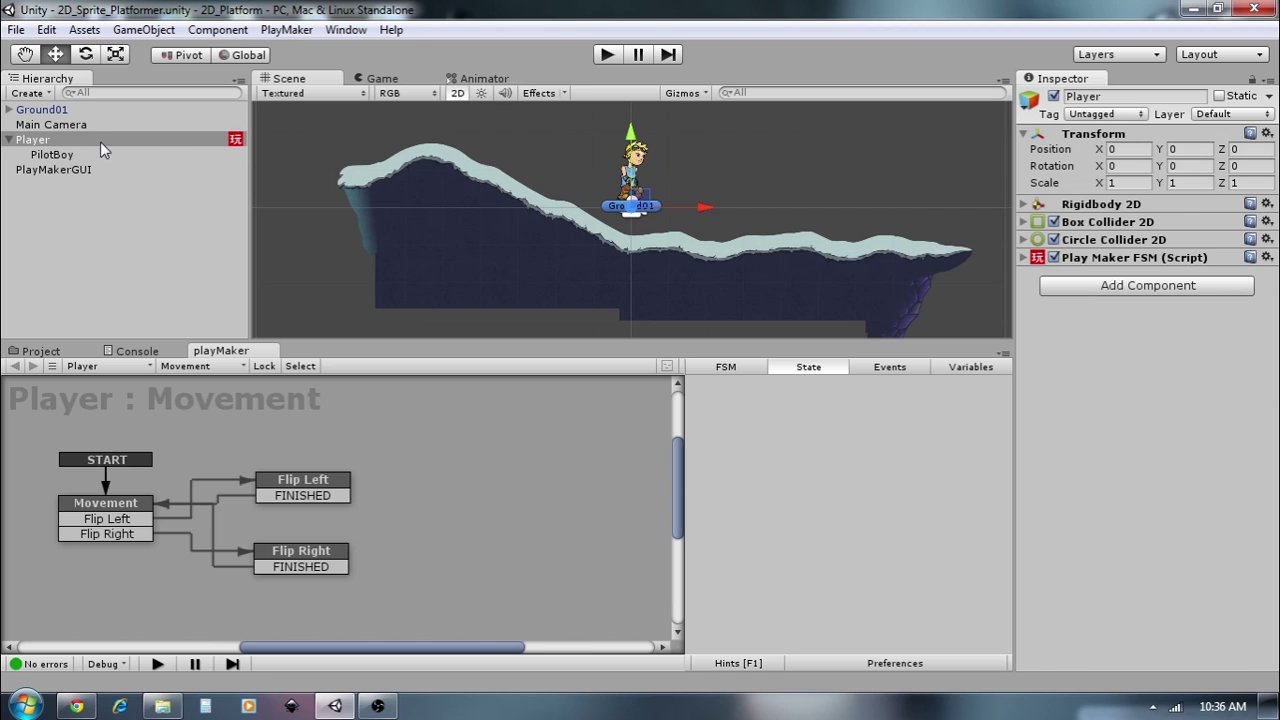
- Set the Order in Layer of PilotBoy's Sprite Renderer to 5
{"action": "left_click", "coordinate": [68, 153]}
{"action": "left_click", "coordinate": [1161, 295]}
{"action": "type", "text": "5"}
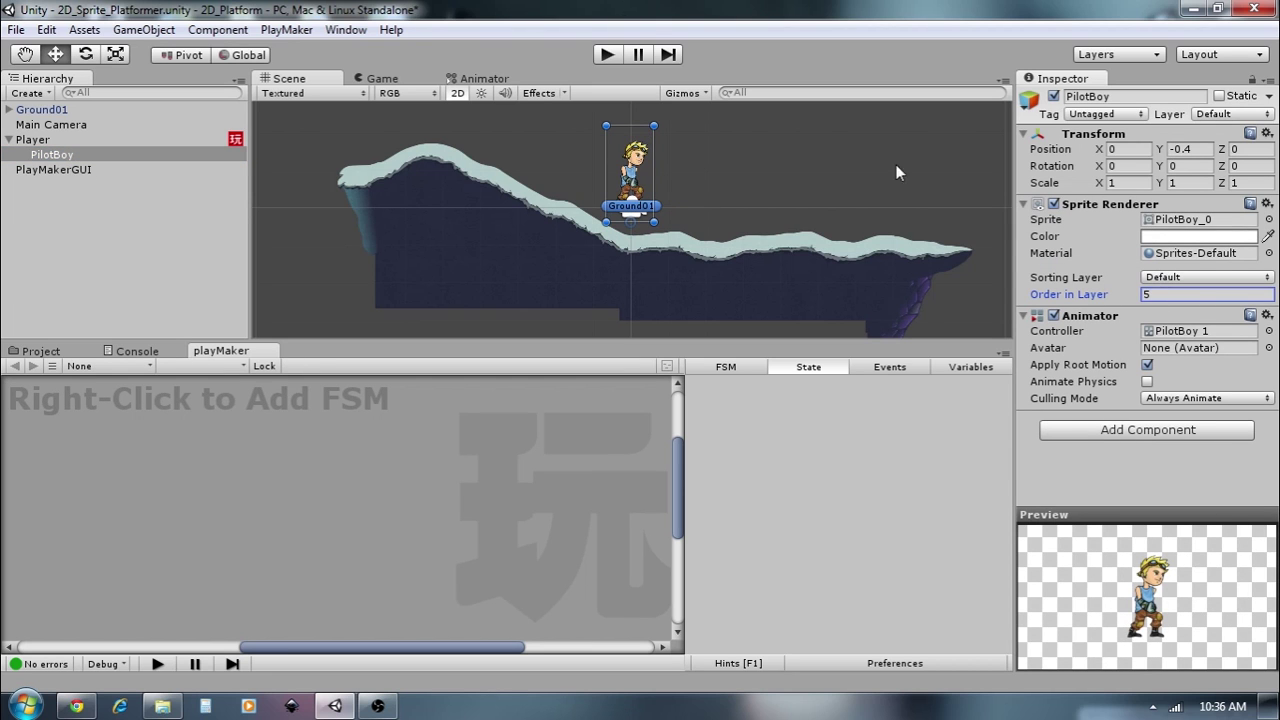
- Run the game again and walk the player to the left to check how the sprite is layered against the ground
{"action": "left_click", "coordinate": [607, 55]}
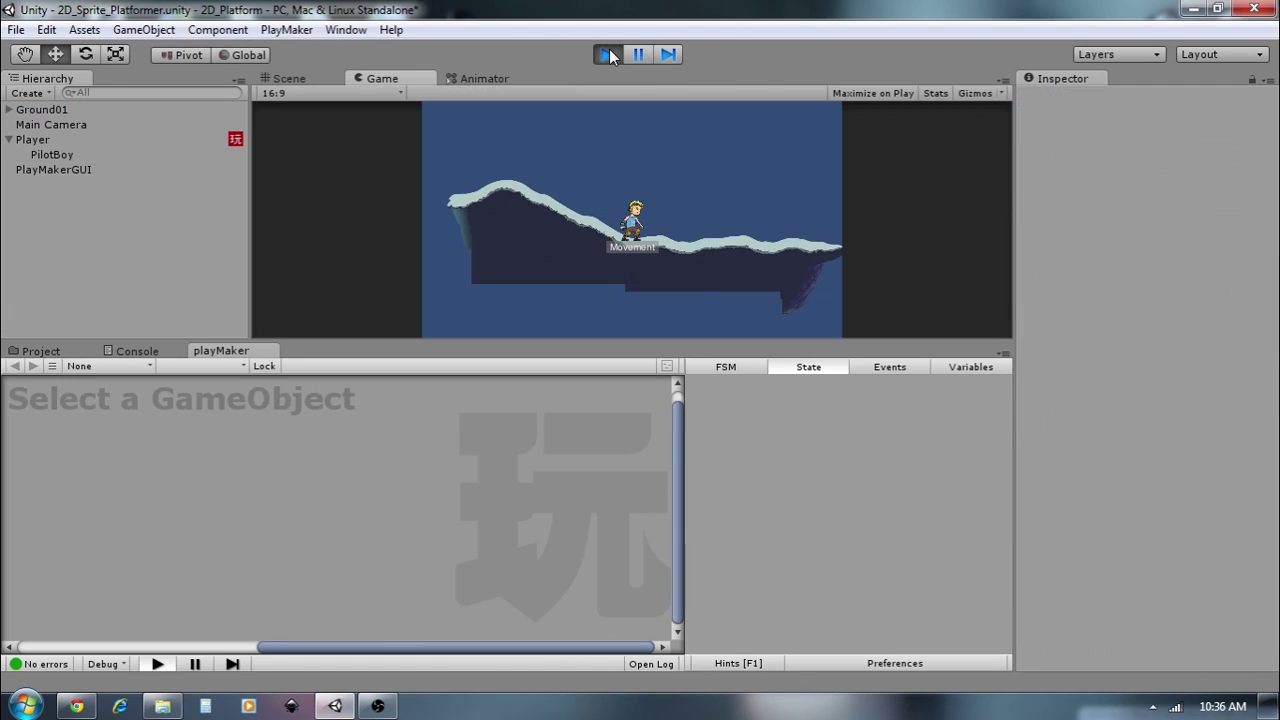
{"action": "key", "text": "Left"}
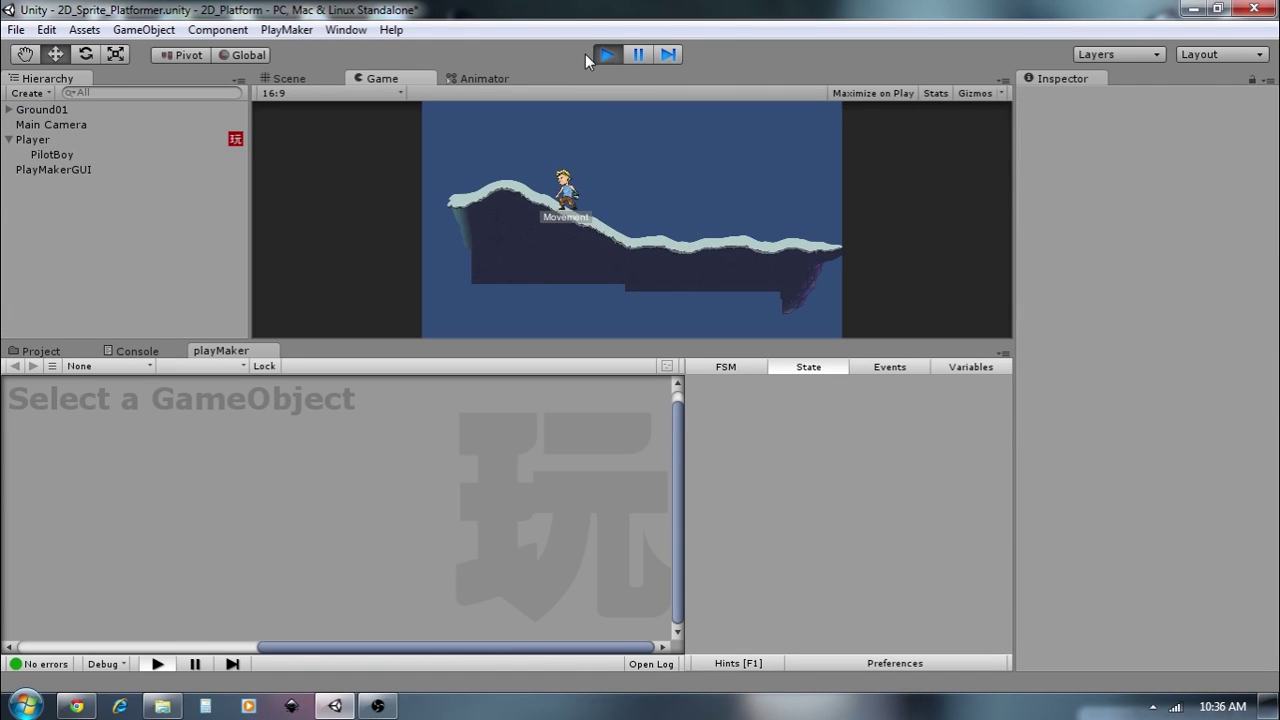
{"action": "left_click", "coordinate": [598, 57]}
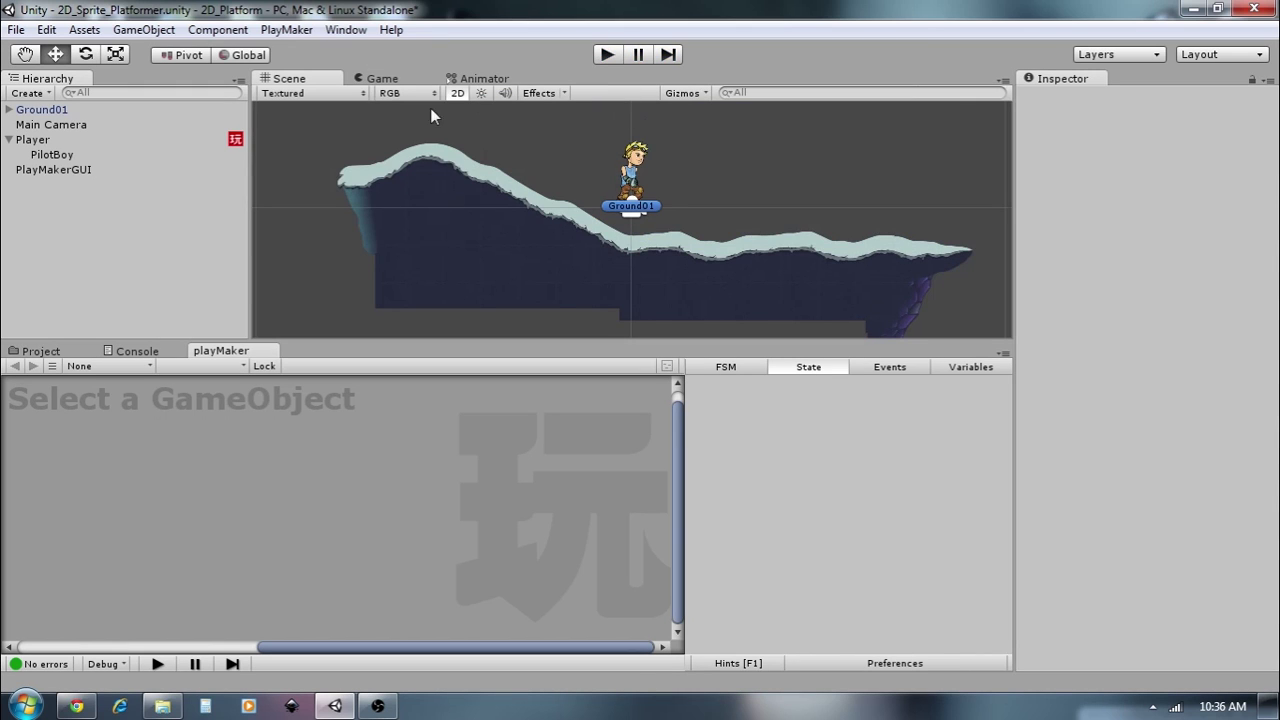
- Add a second PlayMaker FSM to the Player object and name it Jump
{"action": "left_click", "coordinate": [35, 143]}
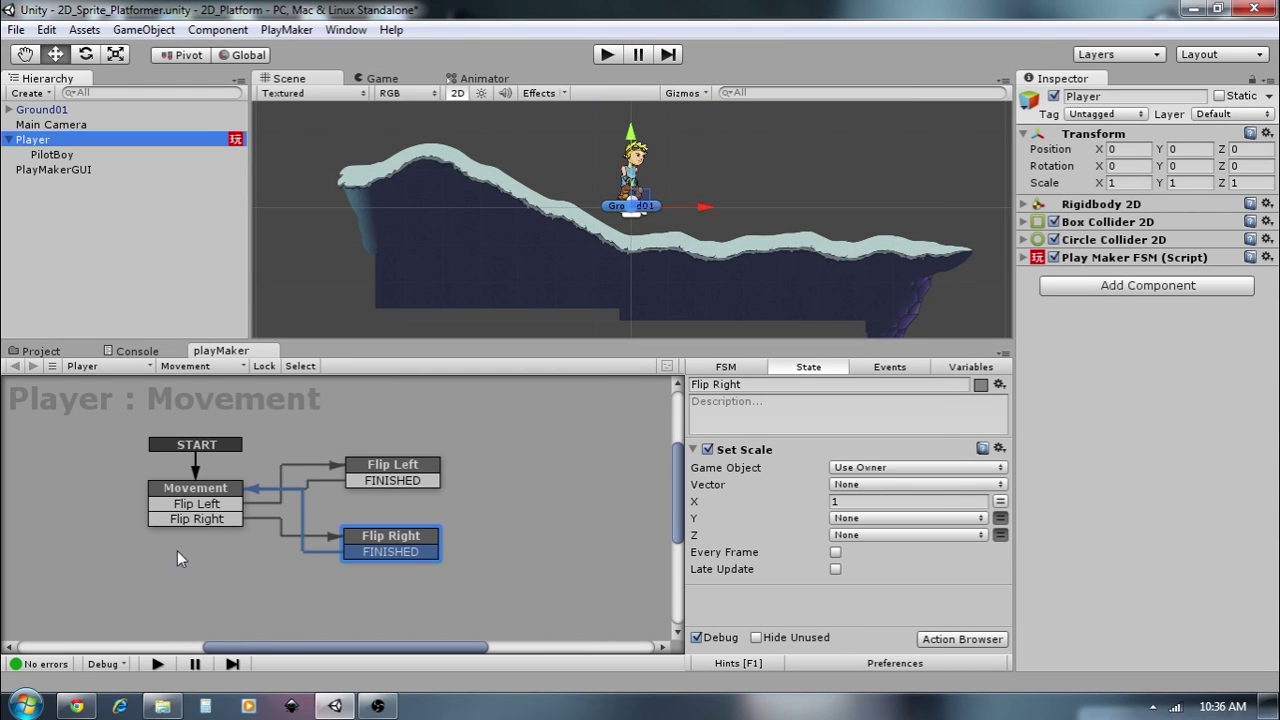
{"action": "left_click", "coordinate": [229, 370]}
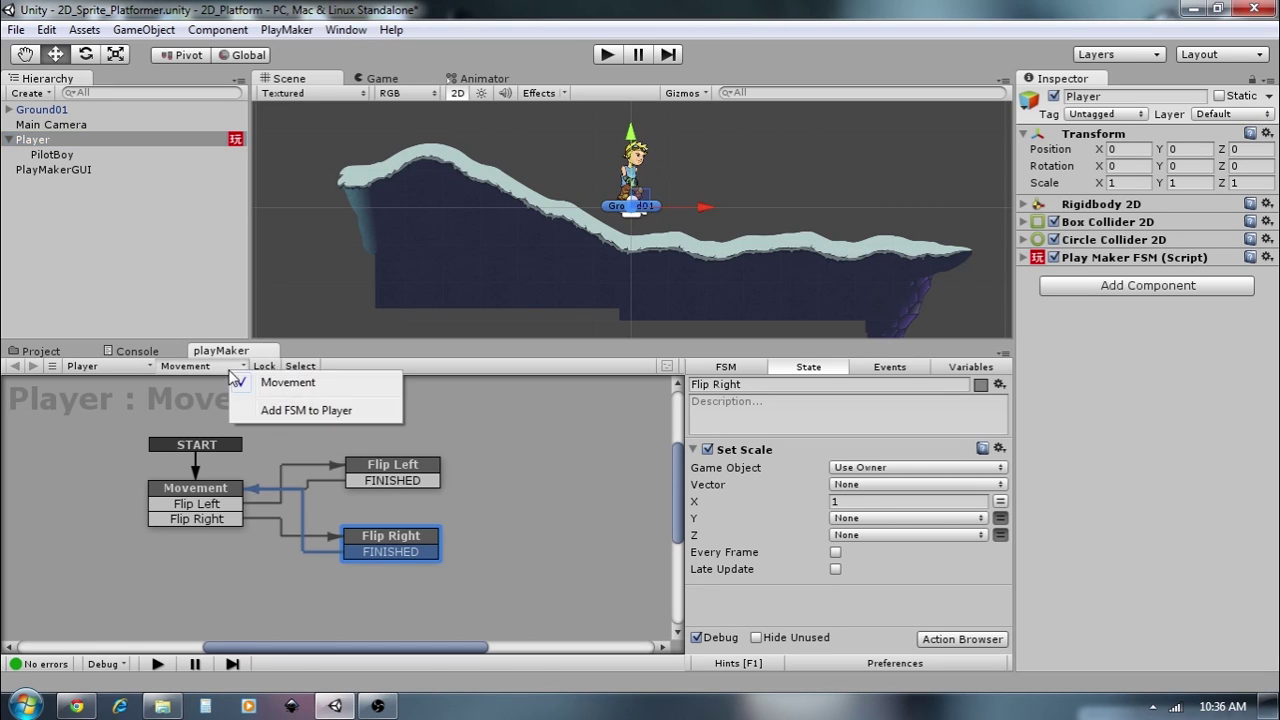
{"action": "left_click", "coordinate": [276, 412]}
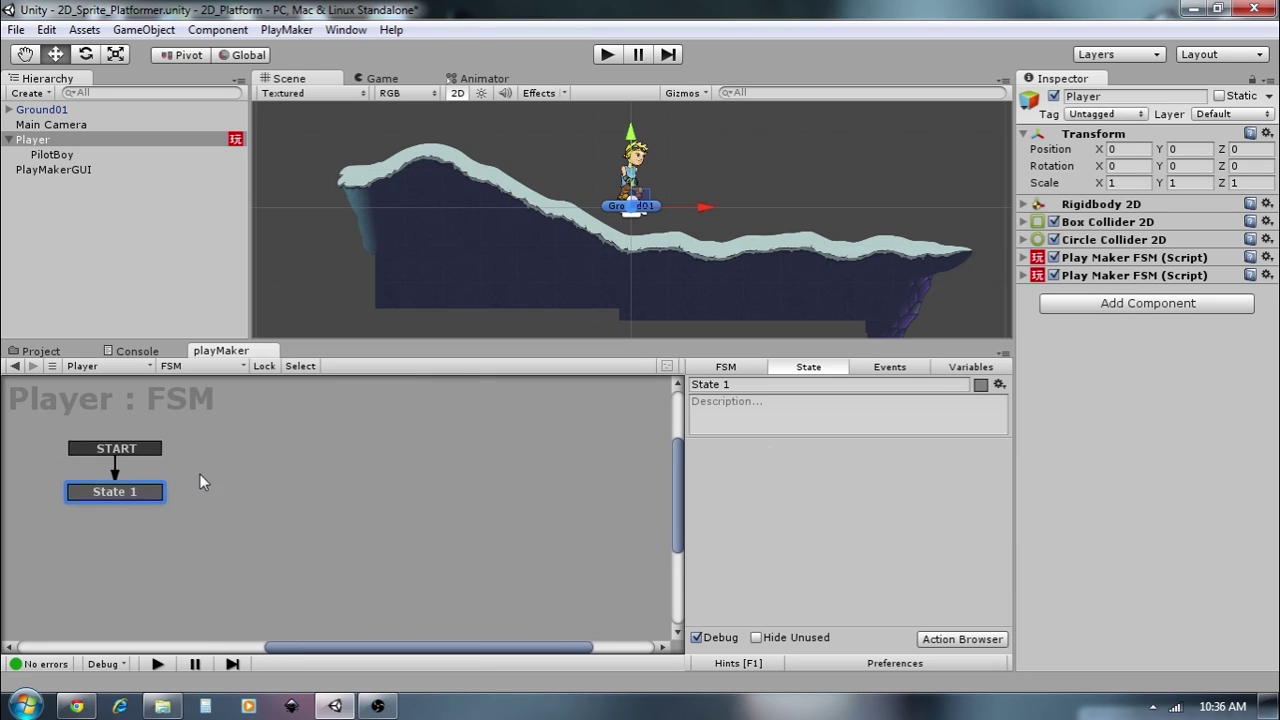
{"action": "middle_click_drag", "start_coordinate": [199, 473], "coordinate": [293, 471]}
{"action": "left_click", "coordinate": [740, 369]}
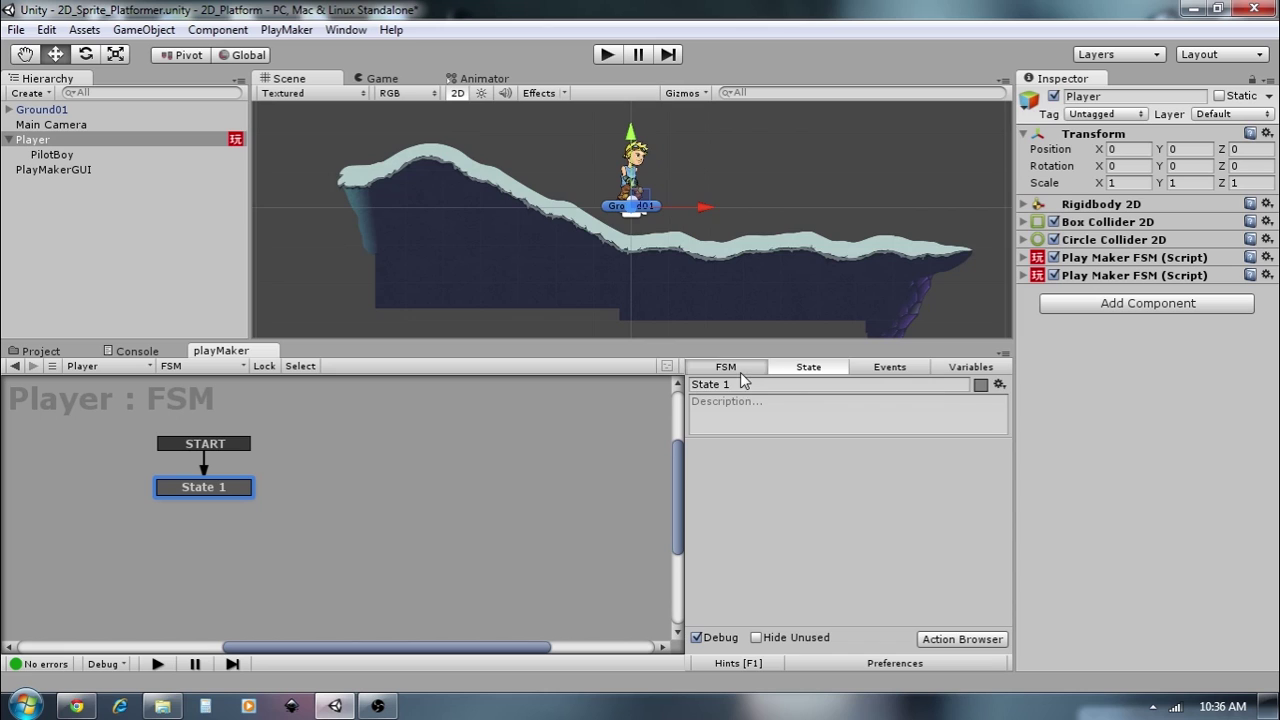
{"action": "double_click", "coordinate": [746, 387]}
{"action": "type", "text": "Jump"}
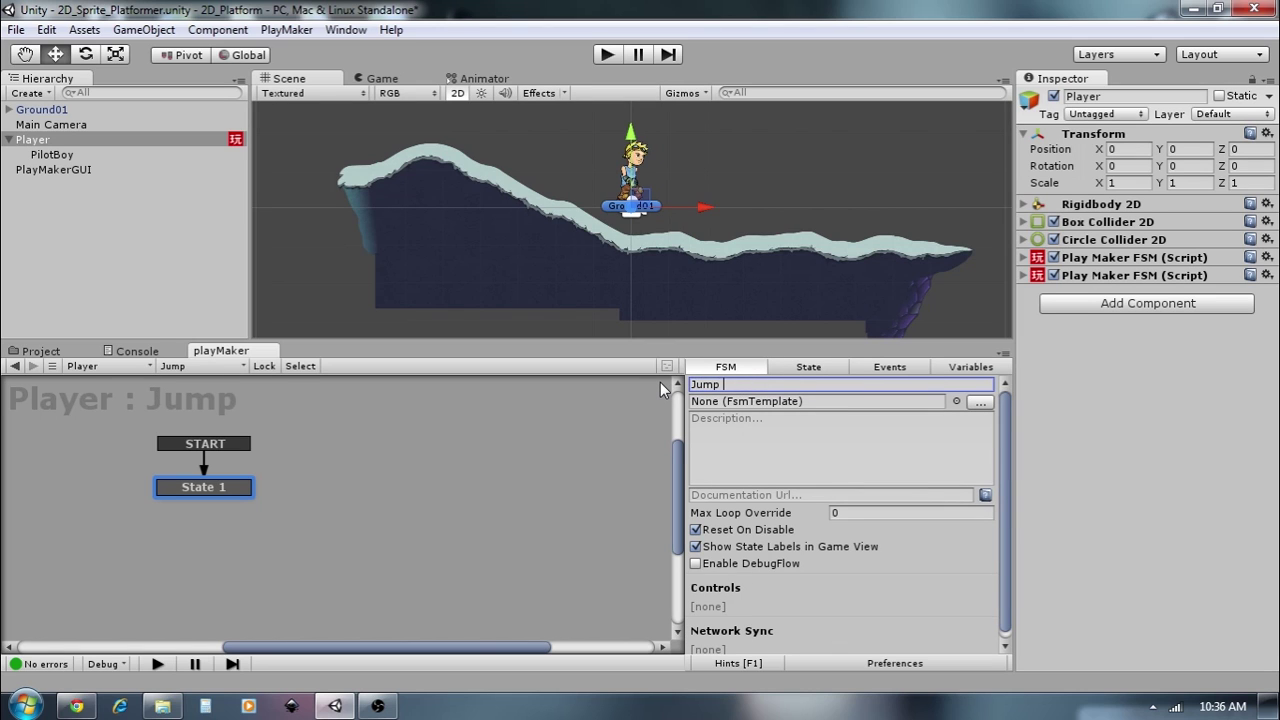
{"action": "key", "text": "BackSpace"}
- Add a Get Button Down action to State 1 of the Jump FSM and set its Button Name to Jump
{"action": "left_click", "coordinate": [799, 370]}
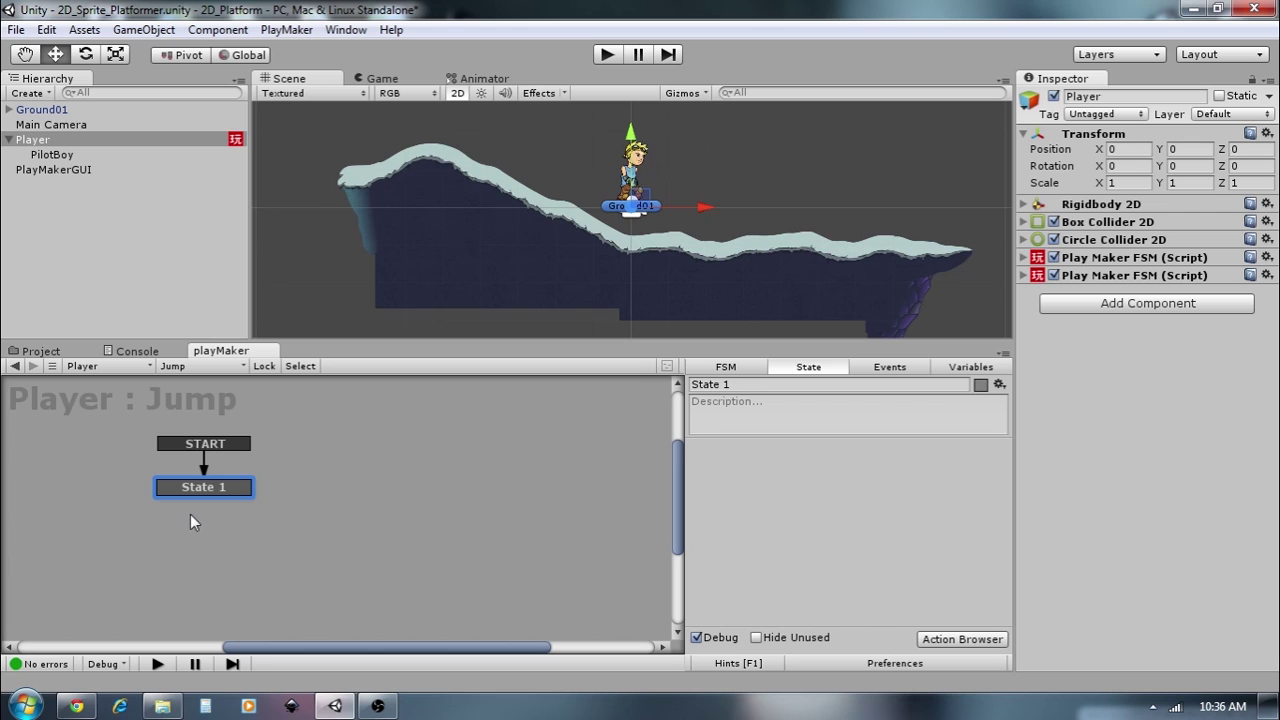
{"action": "left_click", "coordinate": [962, 639]}
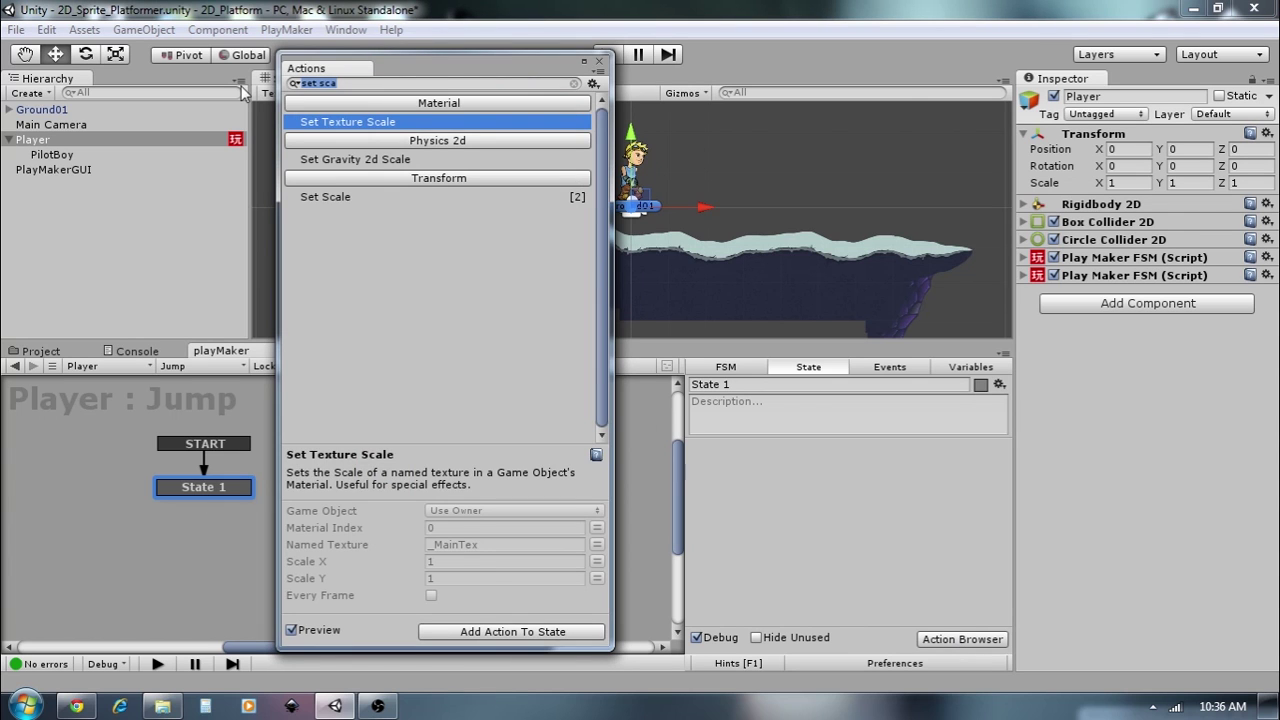
{"action": "type", "text": "get butt"}
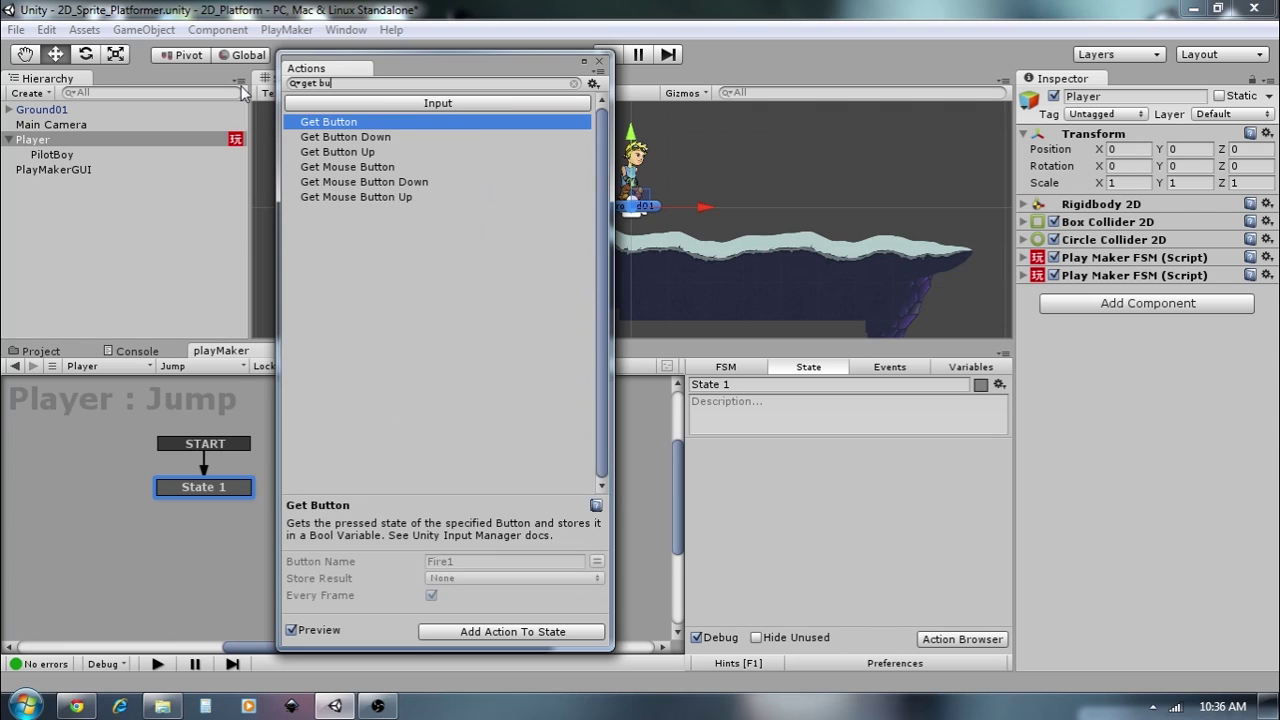
{"action": "left_click", "coordinate": [345, 138]}
{"action": "double_click", "coordinate": [348, 138]}
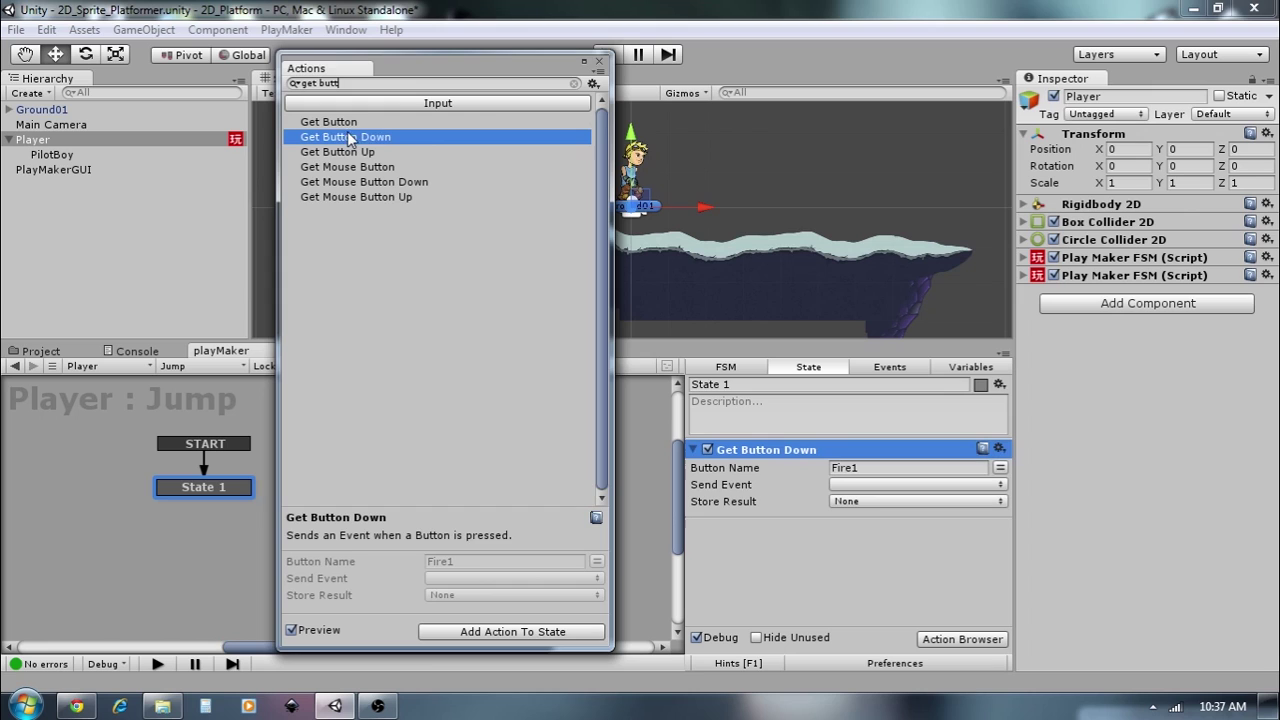
{"action": "left_click", "coordinate": [599, 61]}
{"action": "left_click", "coordinate": [899, 467]}
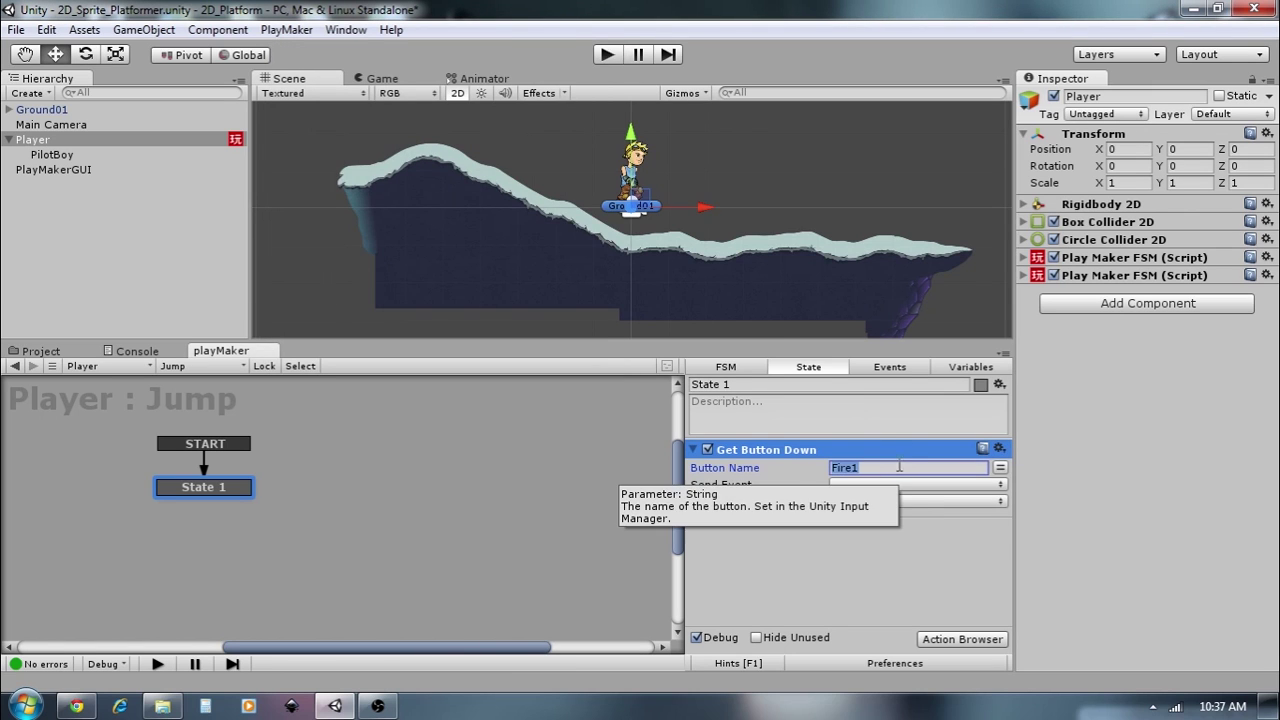
{"action": "type", "text": "Jum"}
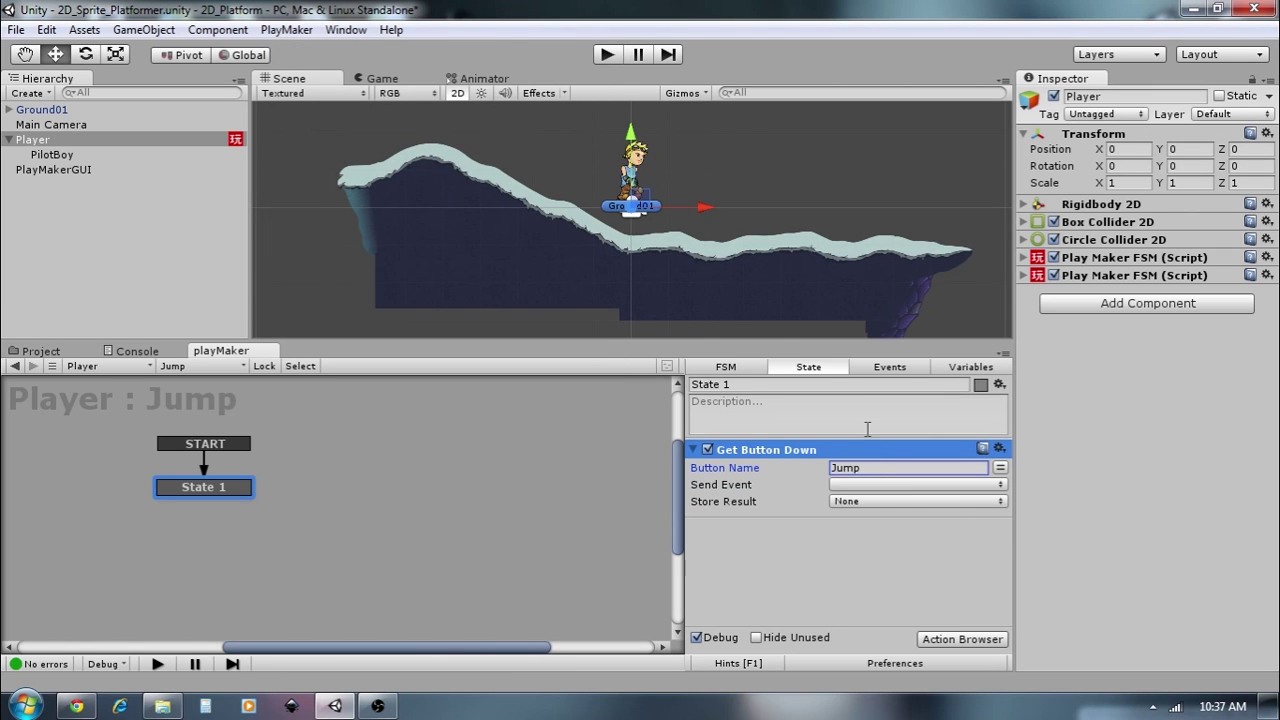
{"action": "type", "text": "p"}
- Create a "do Jump" event and set it as the Send Event of the Get Button Down action
{"action": "left_click", "coordinate": [886, 372]}
{"action": "left_click", "coordinate": [798, 610]}
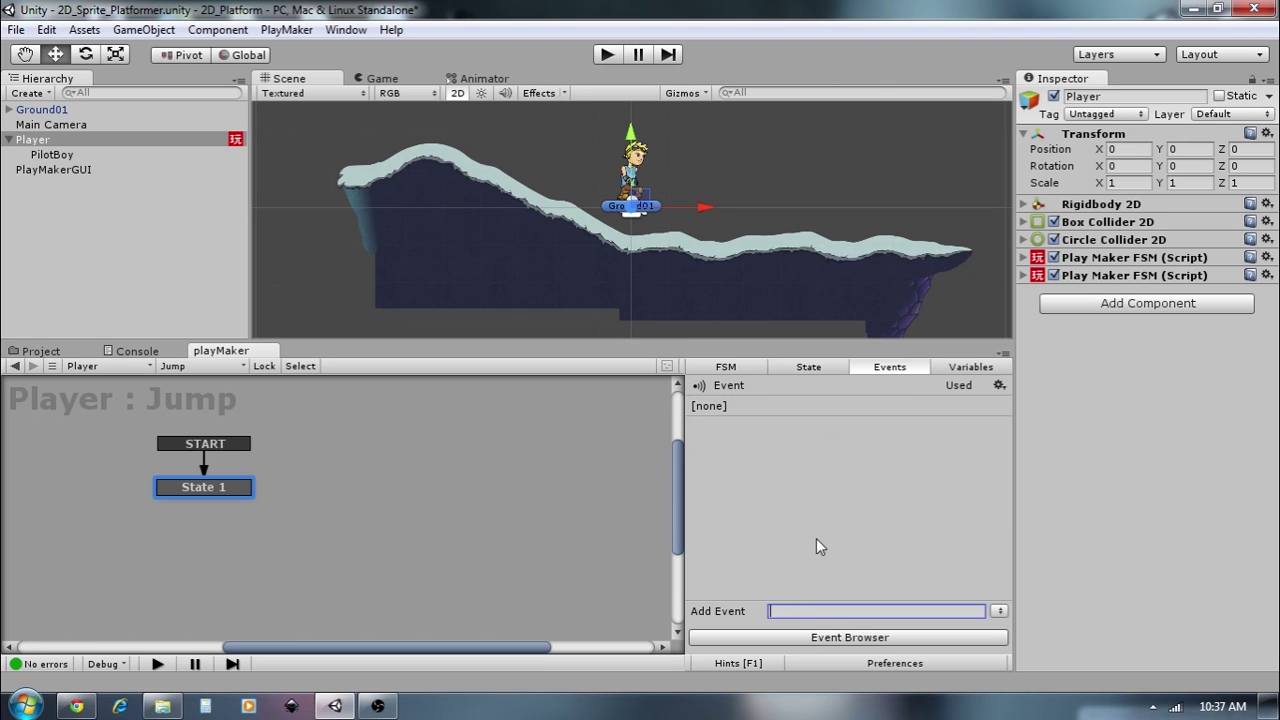
{"action": "type", "text": "do Jump"}
{"action": "key", "text": "Return"}
{"action": "left_click", "coordinate": [816, 369]}
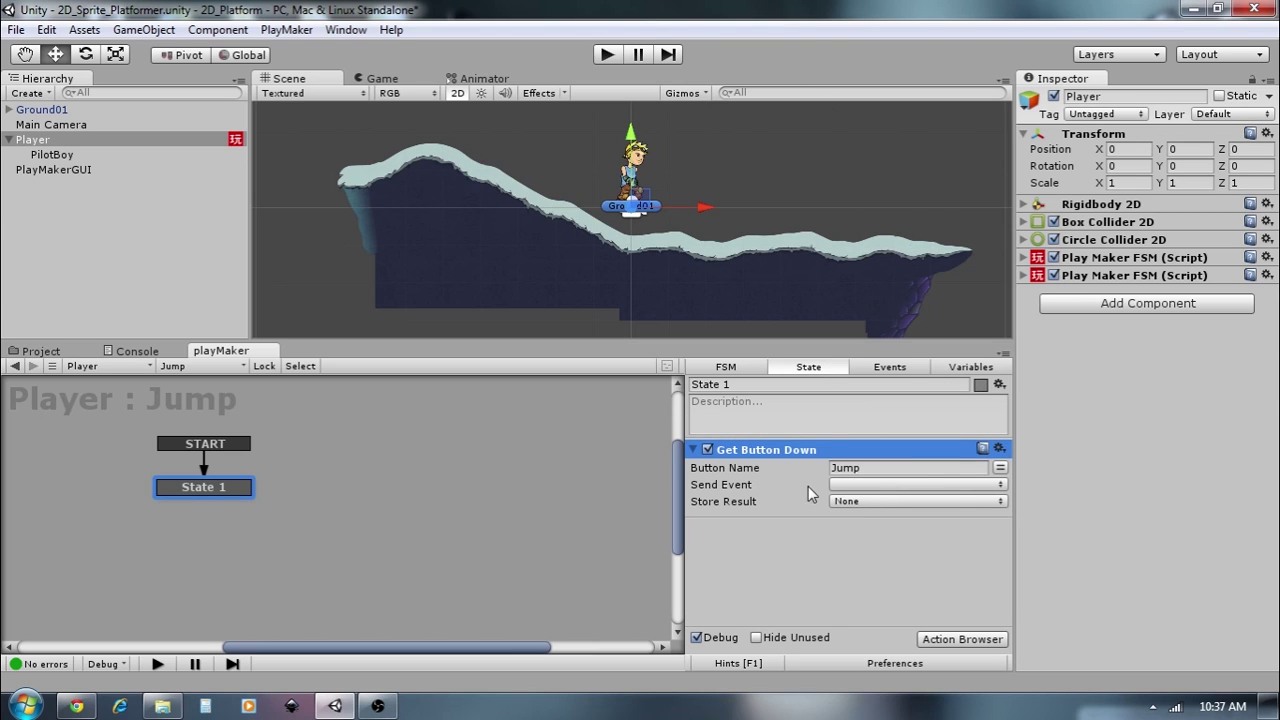
{"action": "left_click", "coordinate": [880, 484]}
{"action": "left_click", "coordinate": [870, 526]}
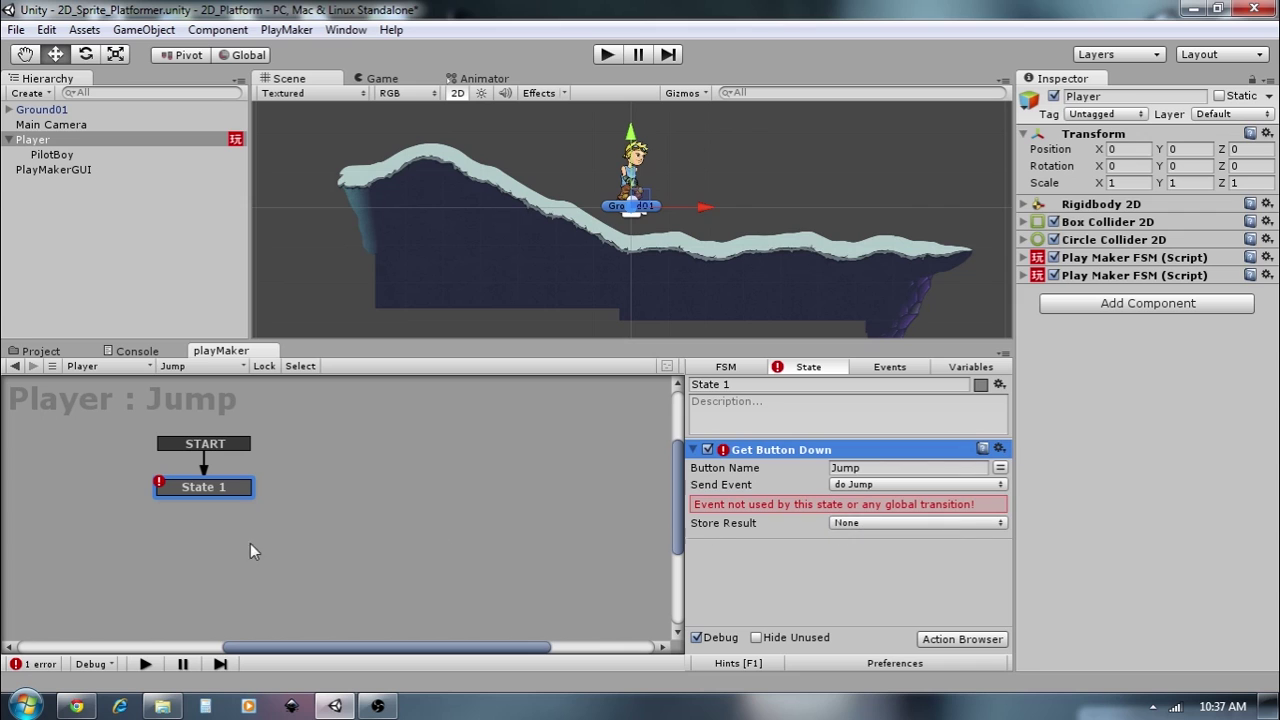
- Add a "do Jump" transition to State 1 and rename the state to "Getting Jump Button"
{"action": "right_click", "coordinate": [228, 495]}
{"action": "mouse_move", "coordinate": [290, 506]}
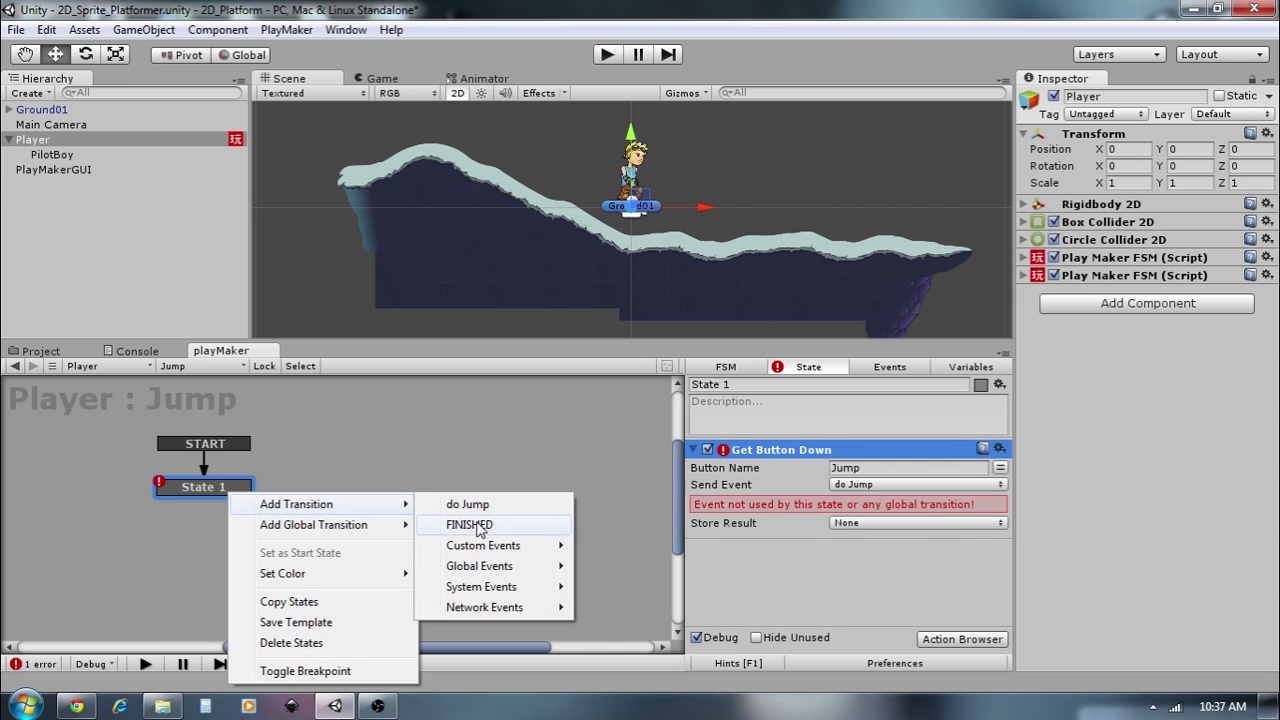
{"action": "left_click", "coordinate": [468, 505]}
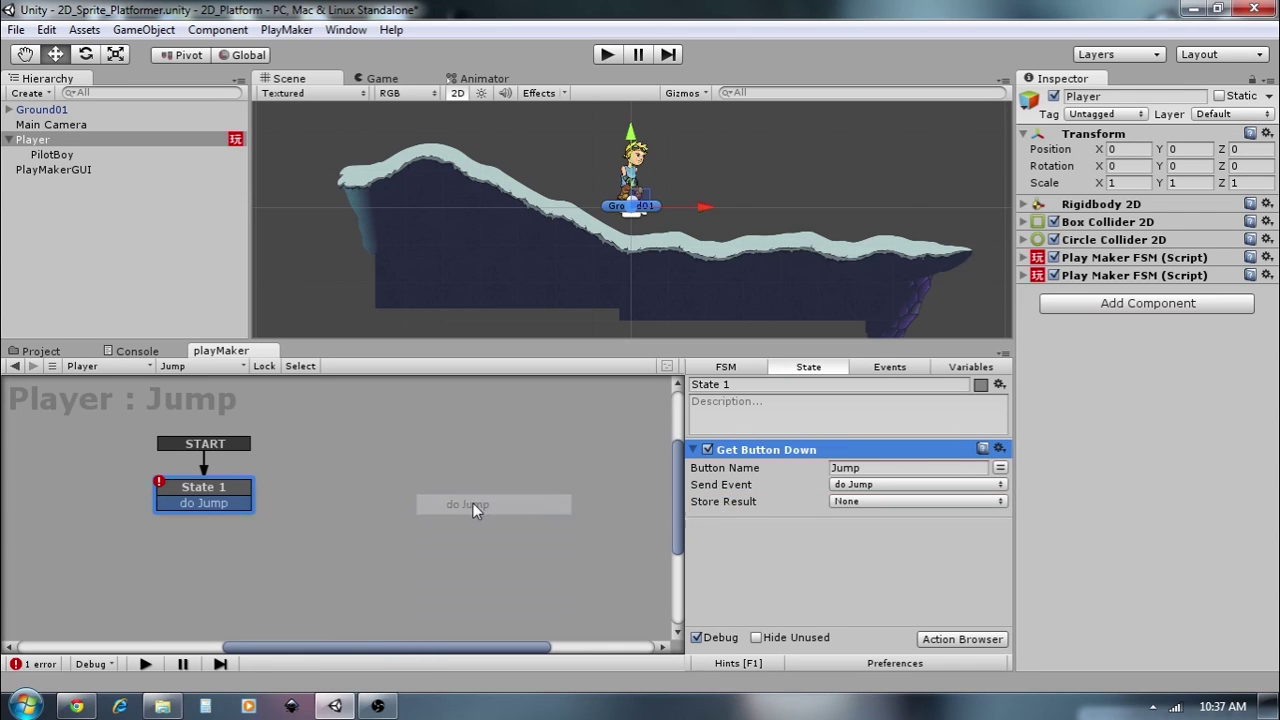
{"action": "left_click", "coordinate": [244, 491]}
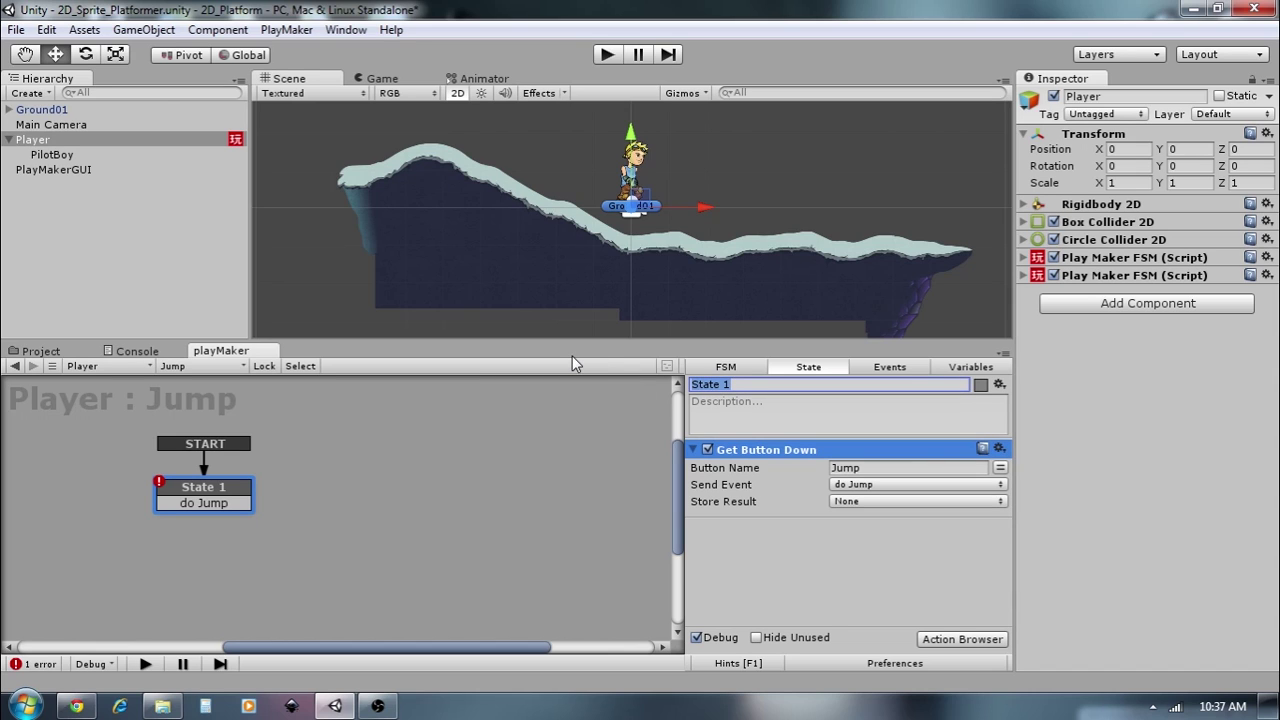
{"action": "type", "text": "Getting Jump B"}
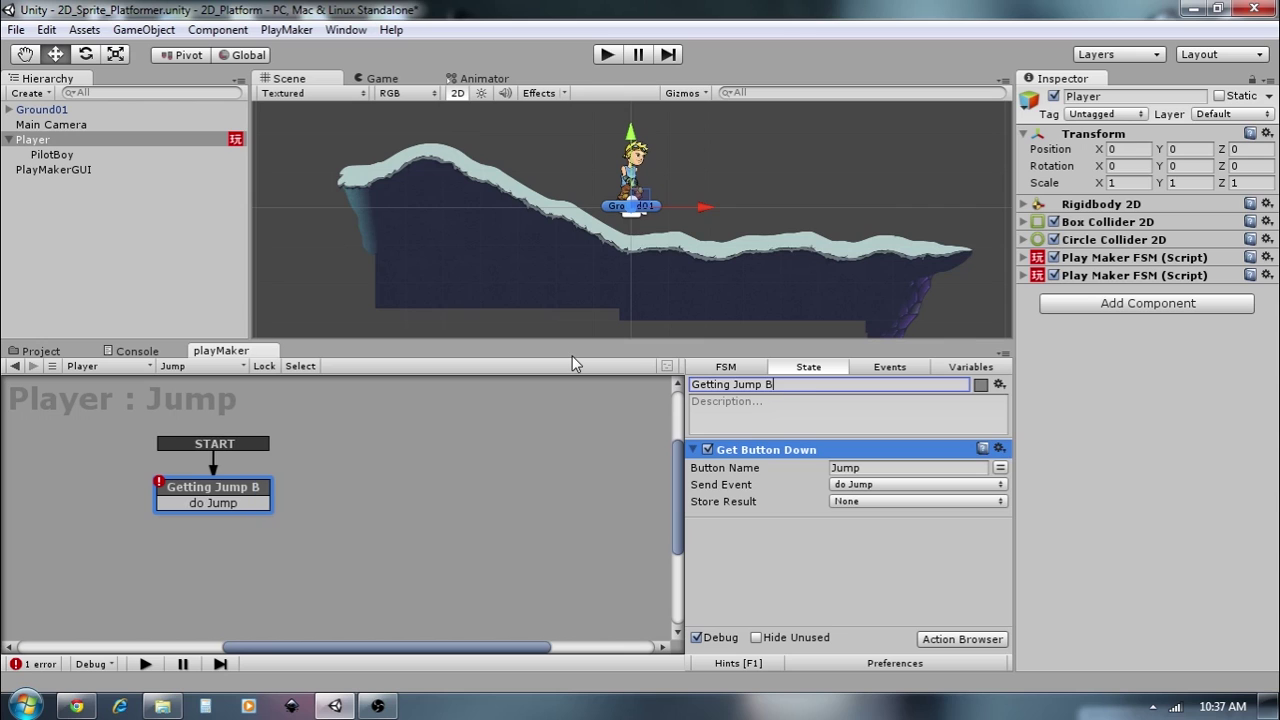
{"action": "type", "text": "utton"}
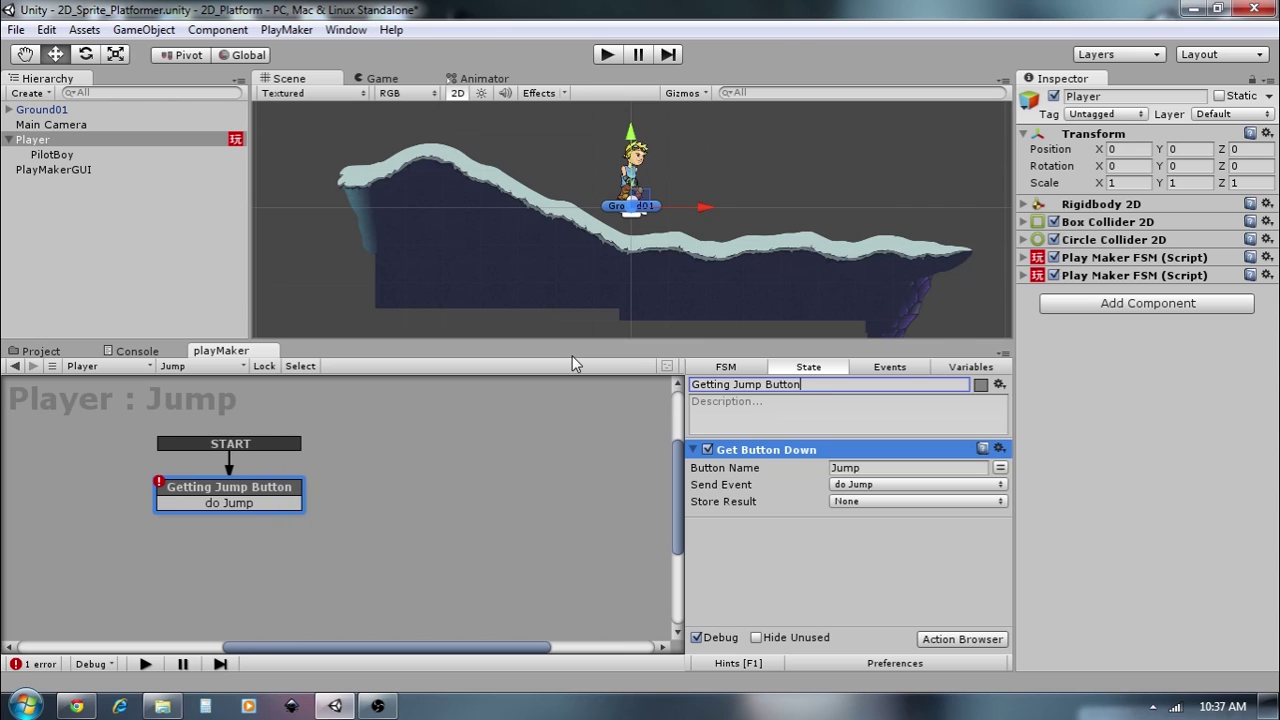
- Add a new state below Getting Jump Button and name it "Jumping!"
{"action": "right_click", "coordinate": [386, 487]}
{"action": "left_click", "coordinate": [446, 481]}
{"action": "left_click_drag", "start_coordinate": [405, 484], "coordinate": [216, 574]}
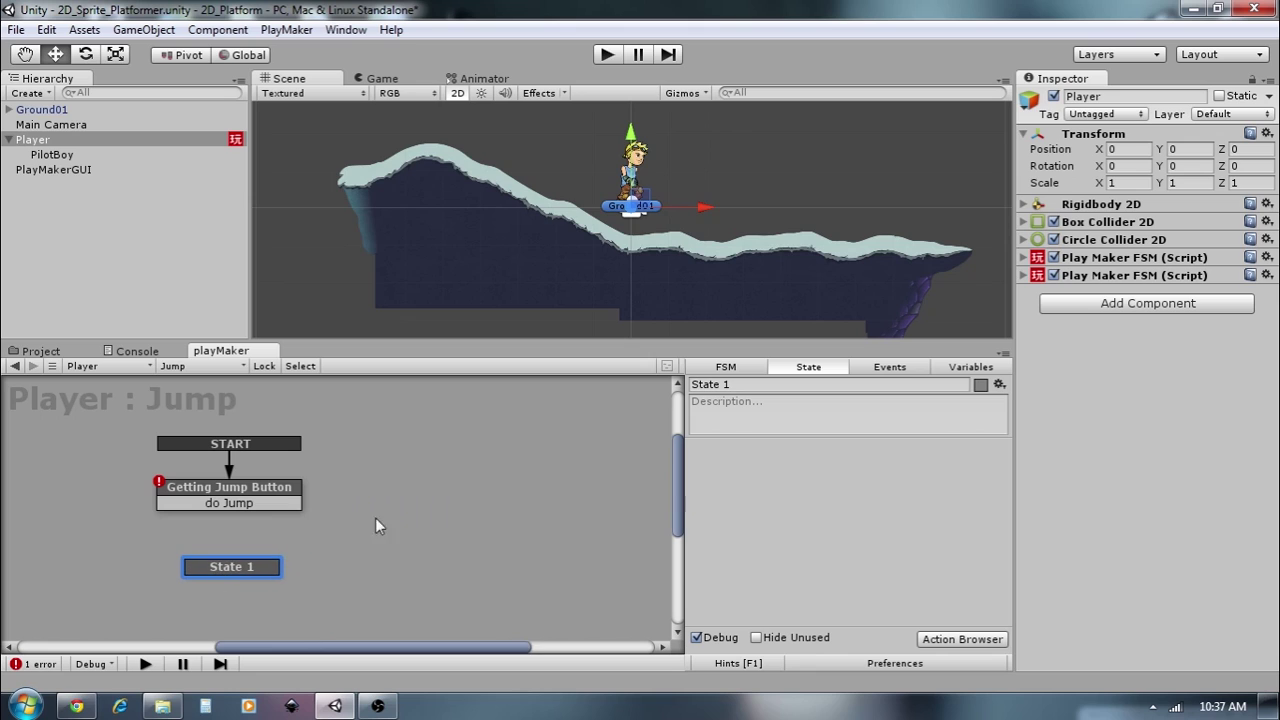
{"action": "left_click", "coordinate": [758, 385]}
{"action": "type", "text": "Jumping!"}
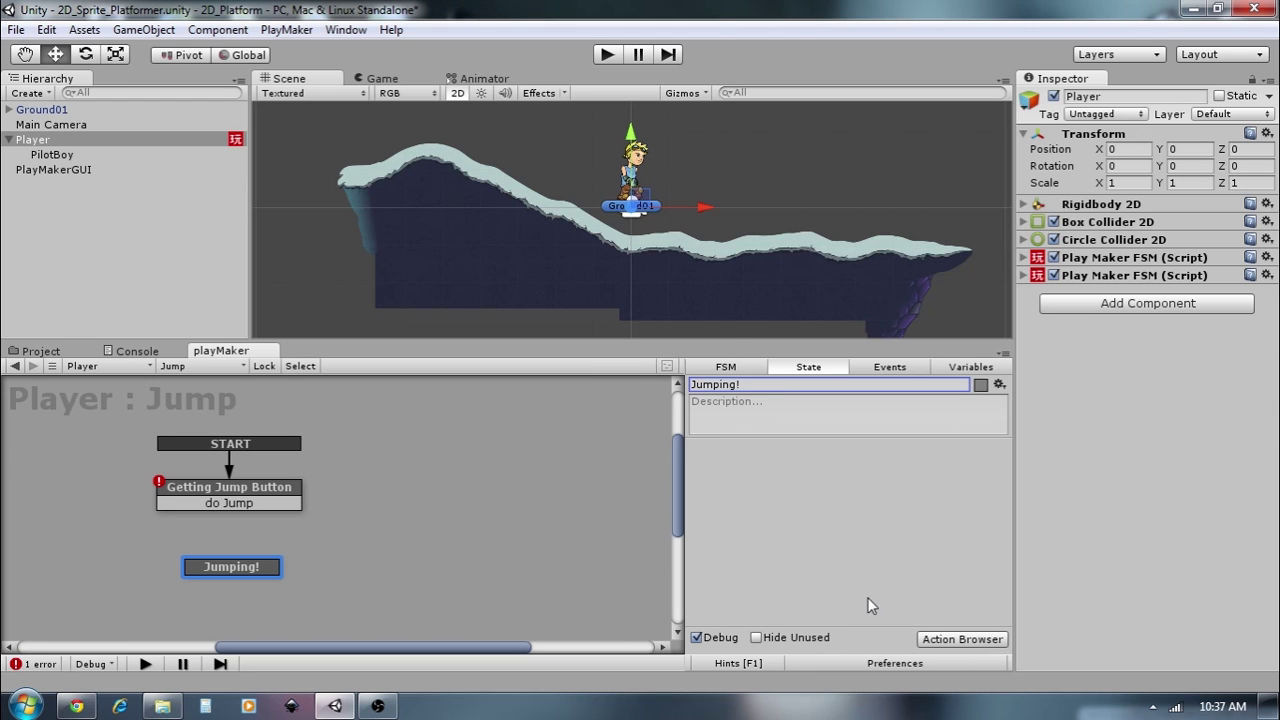
- Find the Add Force 2d action in the Action Browser and add it to the Jumping! state
{"action": "left_click", "coordinate": [953, 640]}
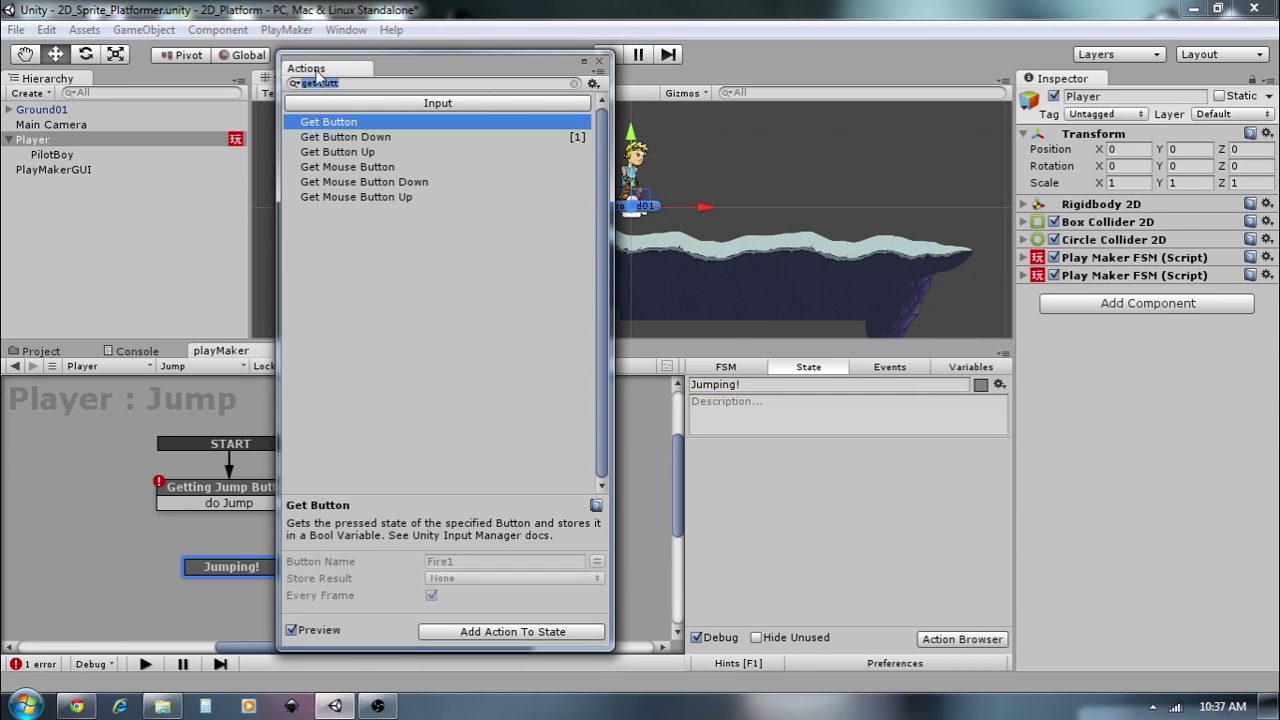
{"action": "type", "text": "add fo"}
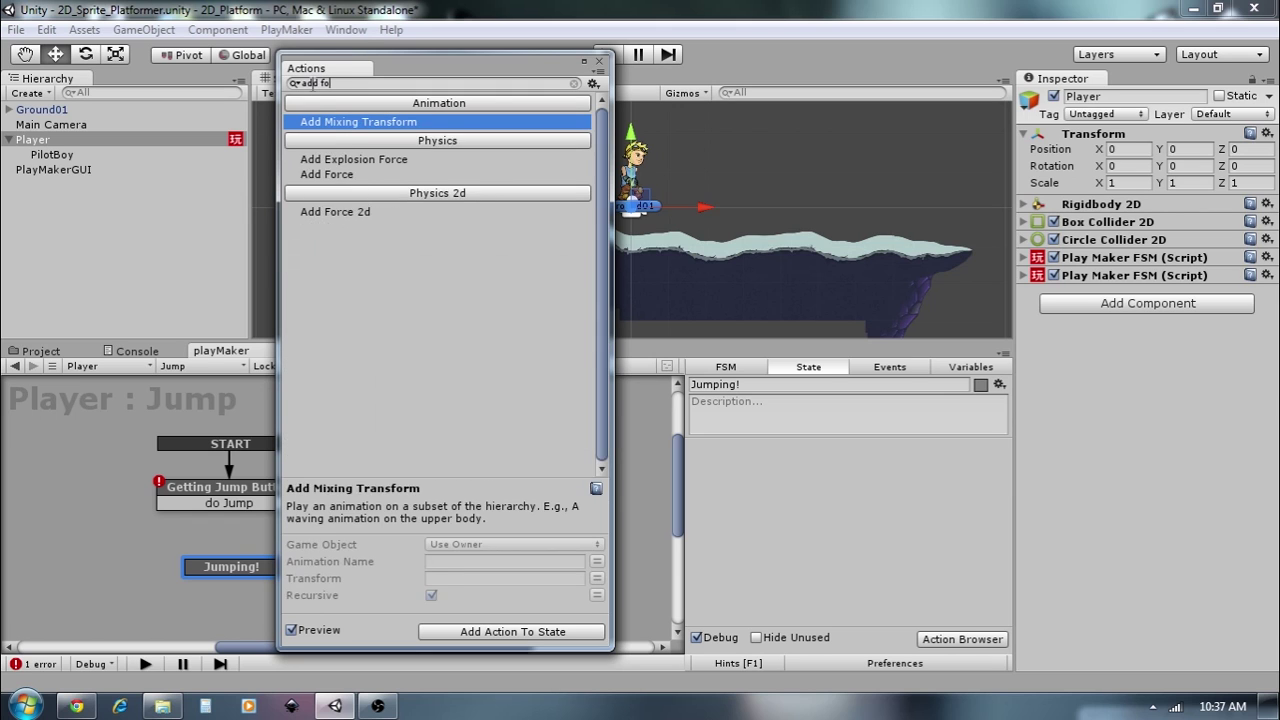
{"action": "type", "text": "rce"}
{"action": "left_click", "coordinate": [356, 175]}
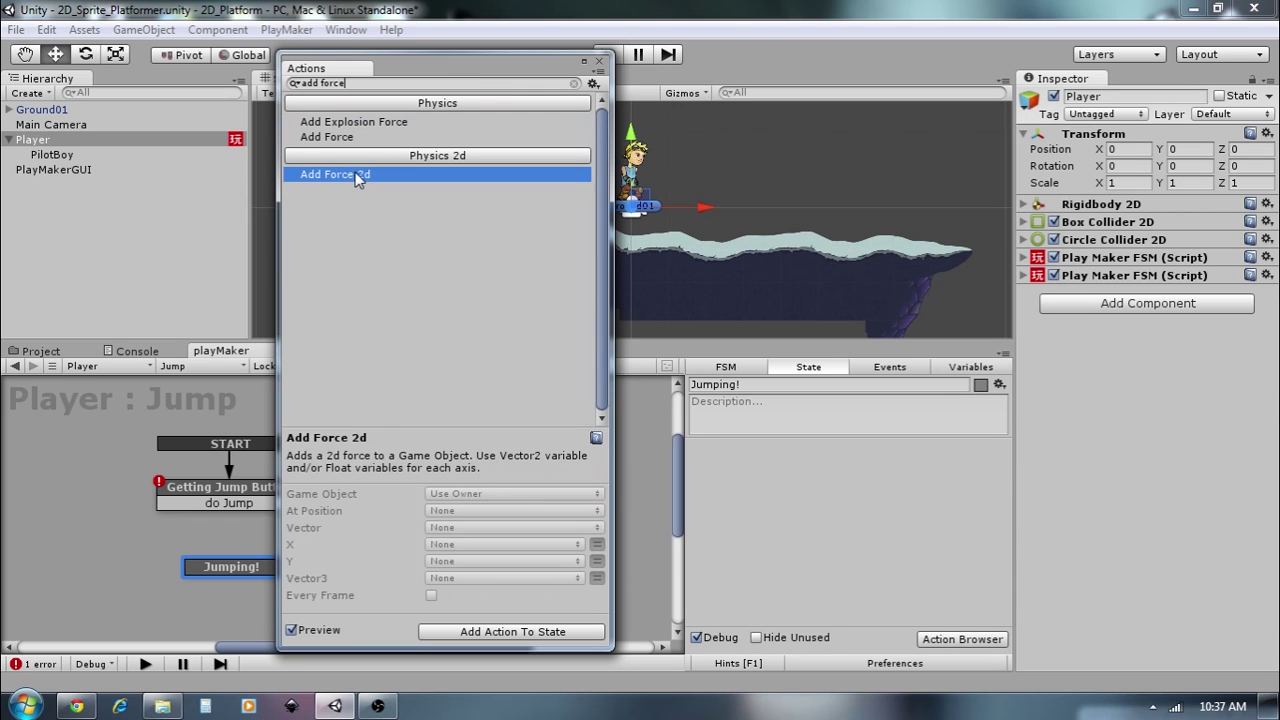
{"action": "double_click", "coordinate": [356, 175]}
{"action": "left_click", "coordinate": [599, 62]}
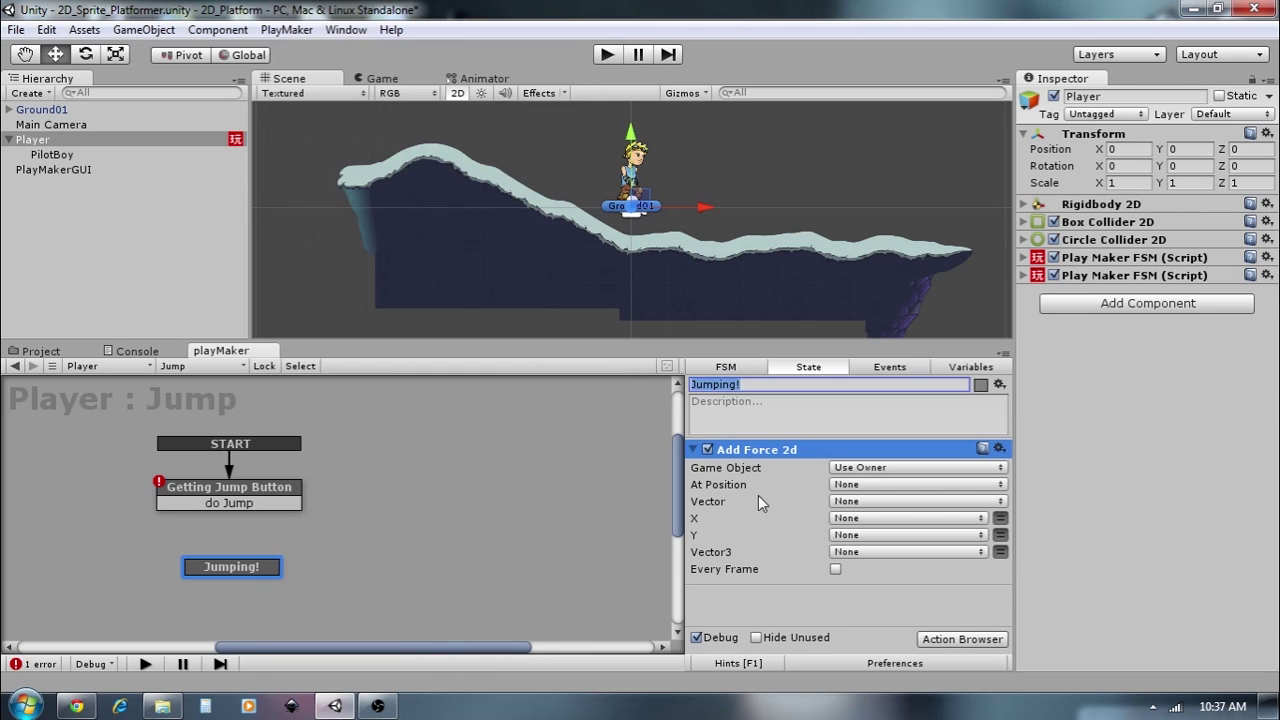
- Switch the Y force of the Add Force 2d action to a direct value and set it to 350
{"action": "left_click", "coordinate": [1000, 535]}
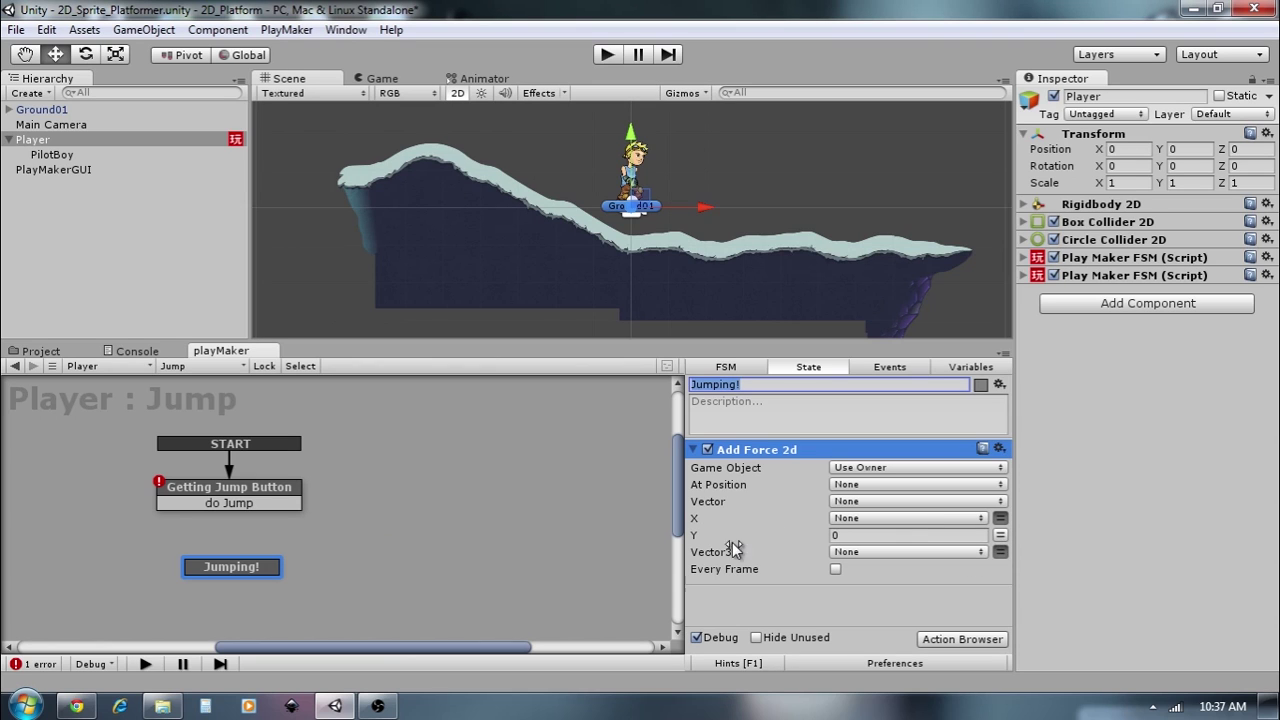
{"action": "left_click", "coordinate": [896, 538]}
{"action": "left_click_drag", "start_coordinate": [894, 538], "coordinate": [768, 540]}
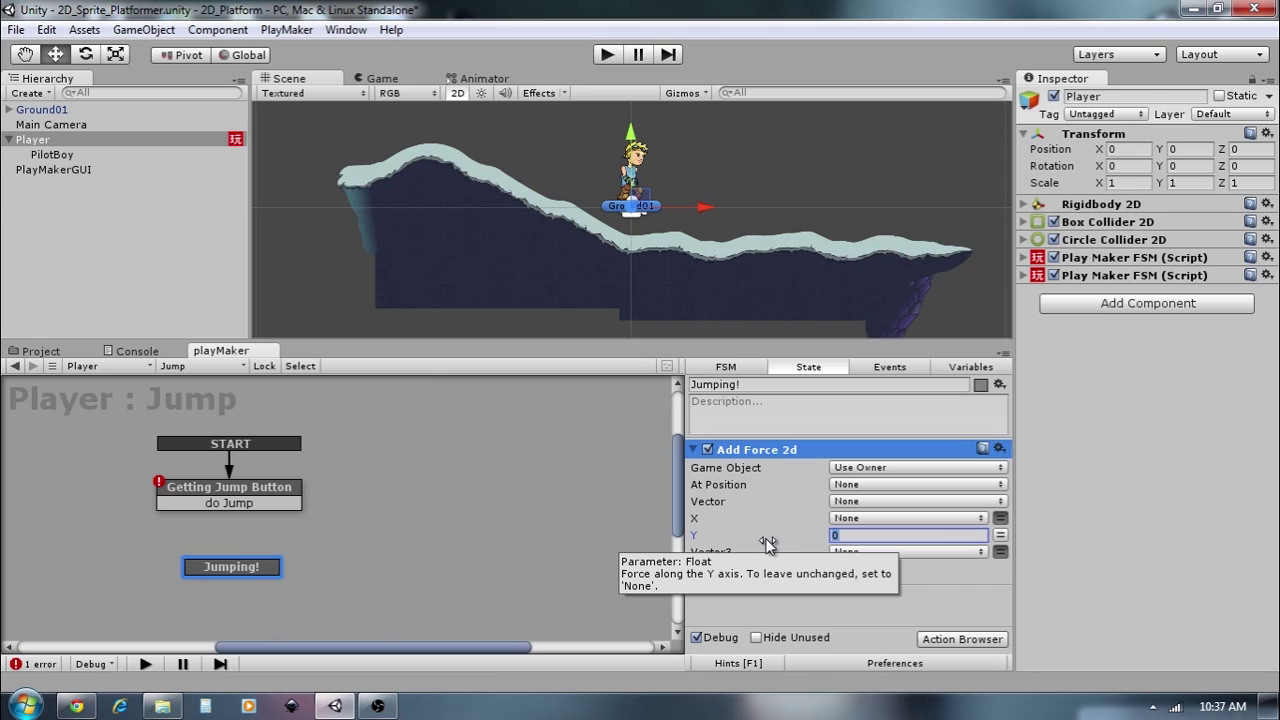
{"action": "type", "text": "350"}
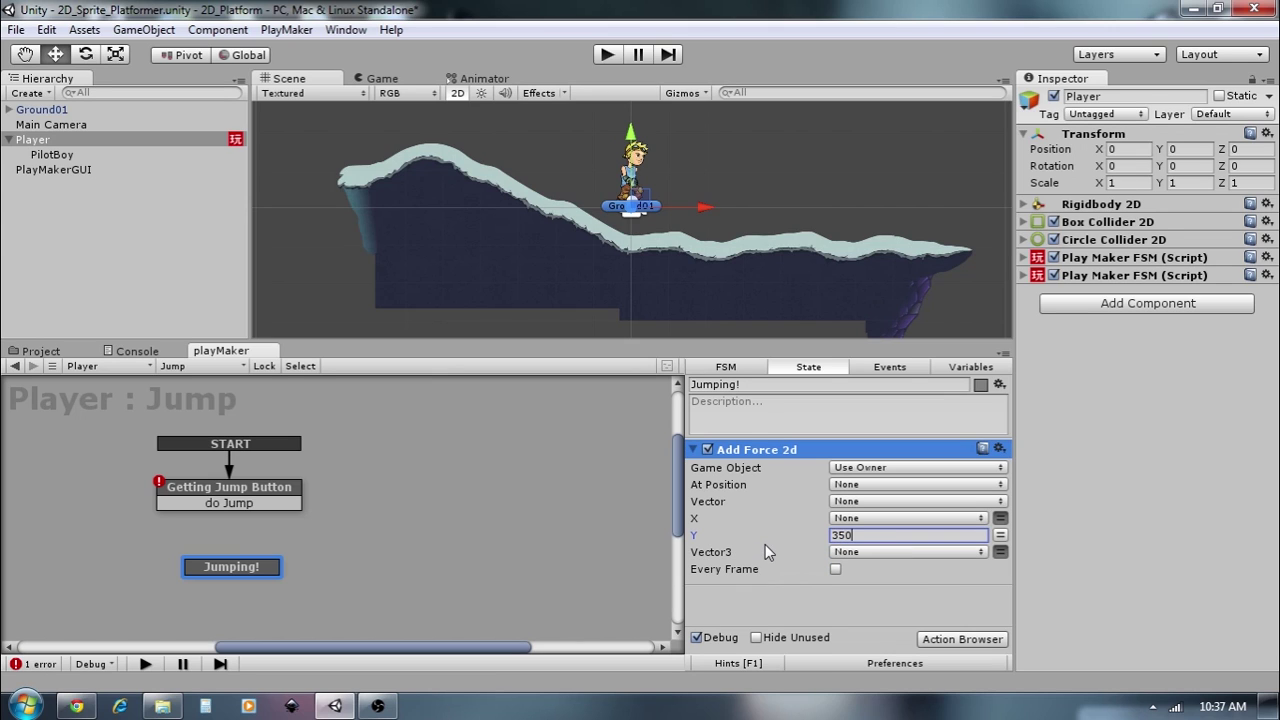
{"action": "left_click", "coordinate": [859, 609]}
- Link the do Jump transition of Getting Jump Button to the Jumping! state
{"action": "left_click_drag", "start_coordinate": [191, 562], "coordinate": [197, 568]}
{"action": "left_click_drag", "start_coordinate": [165, 505], "coordinate": [150, 506]}
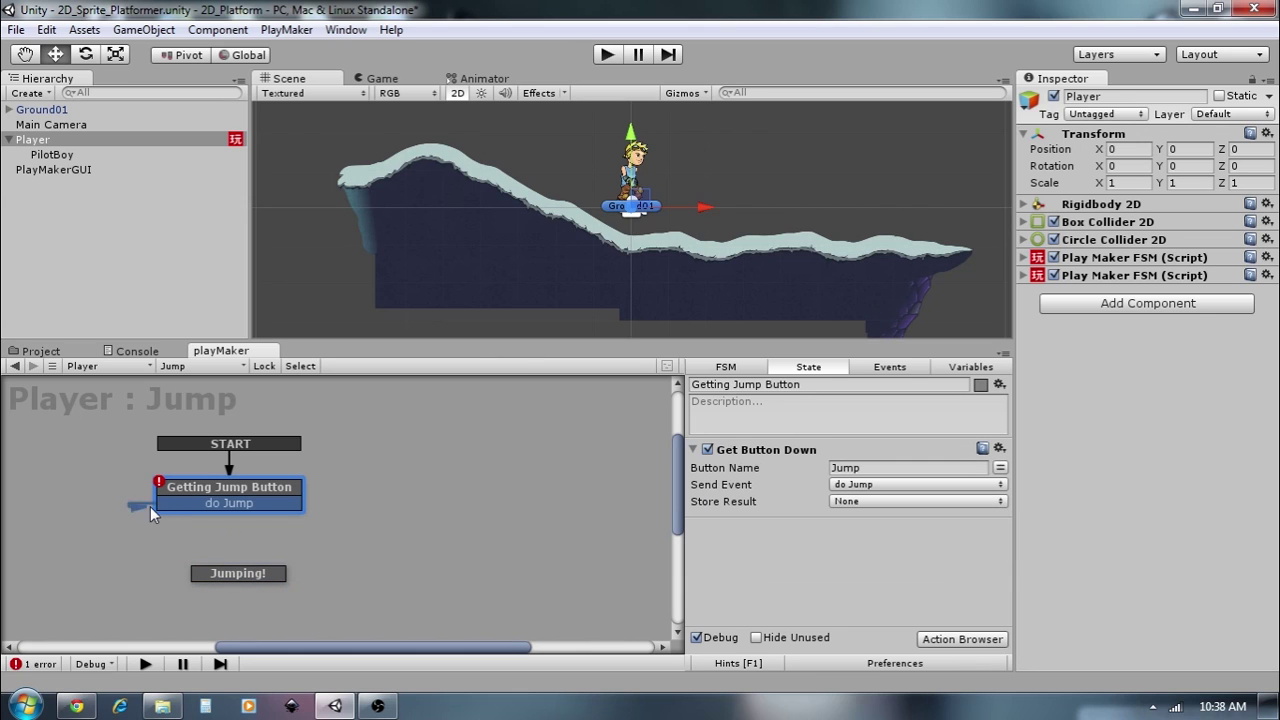
{"action": "left_click_drag", "start_coordinate": [137, 550], "coordinate": [249, 574]}
- Add a FINISHED transition to the Jumping! state and link it back to Getting Jump Button
{"action": "right_click", "coordinate": [249, 574]}
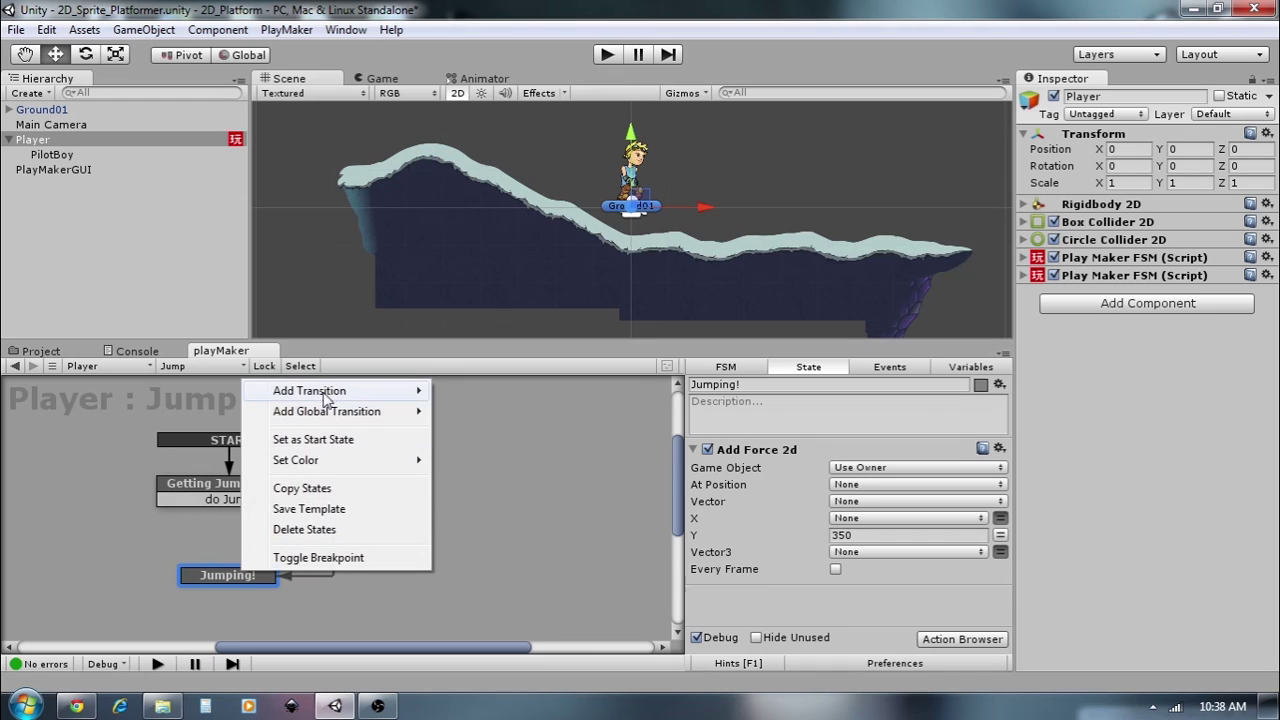
{"action": "mouse_move", "coordinate": [428, 395]}
{"action": "left_click", "coordinate": [482, 411]}
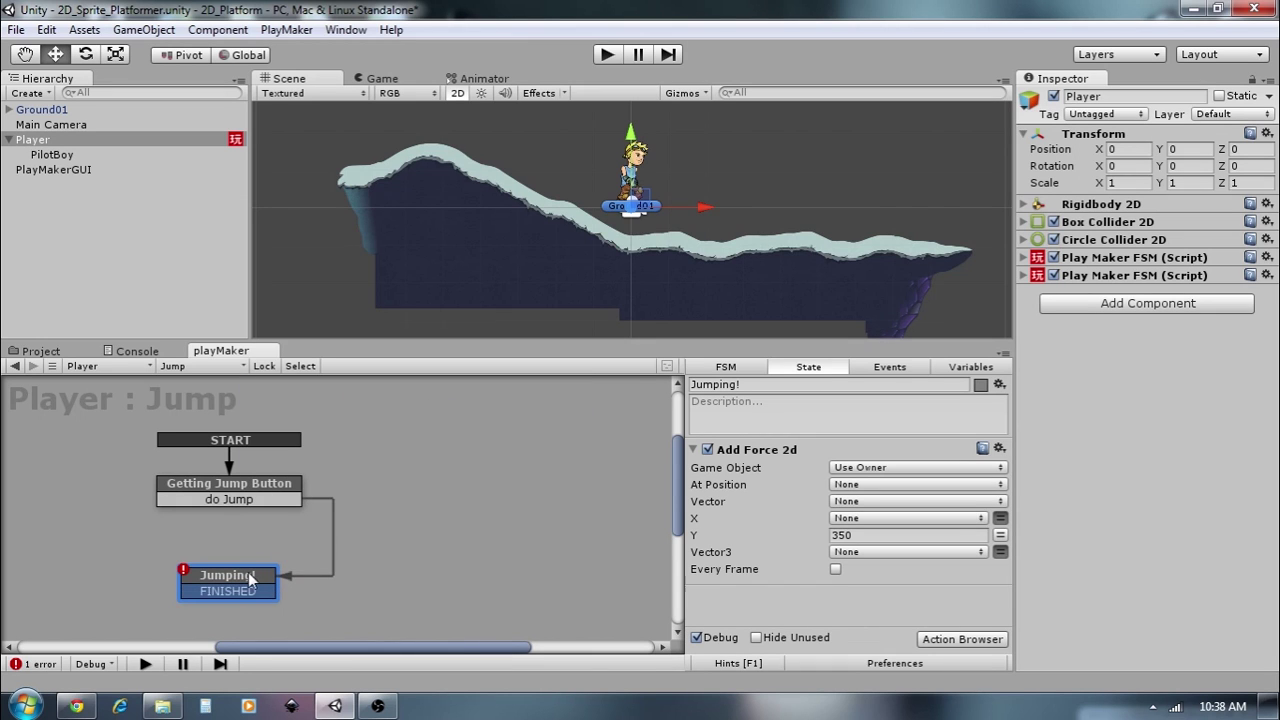
{"action": "left_click_drag", "start_coordinate": [195, 591], "coordinate": [163, 486]}
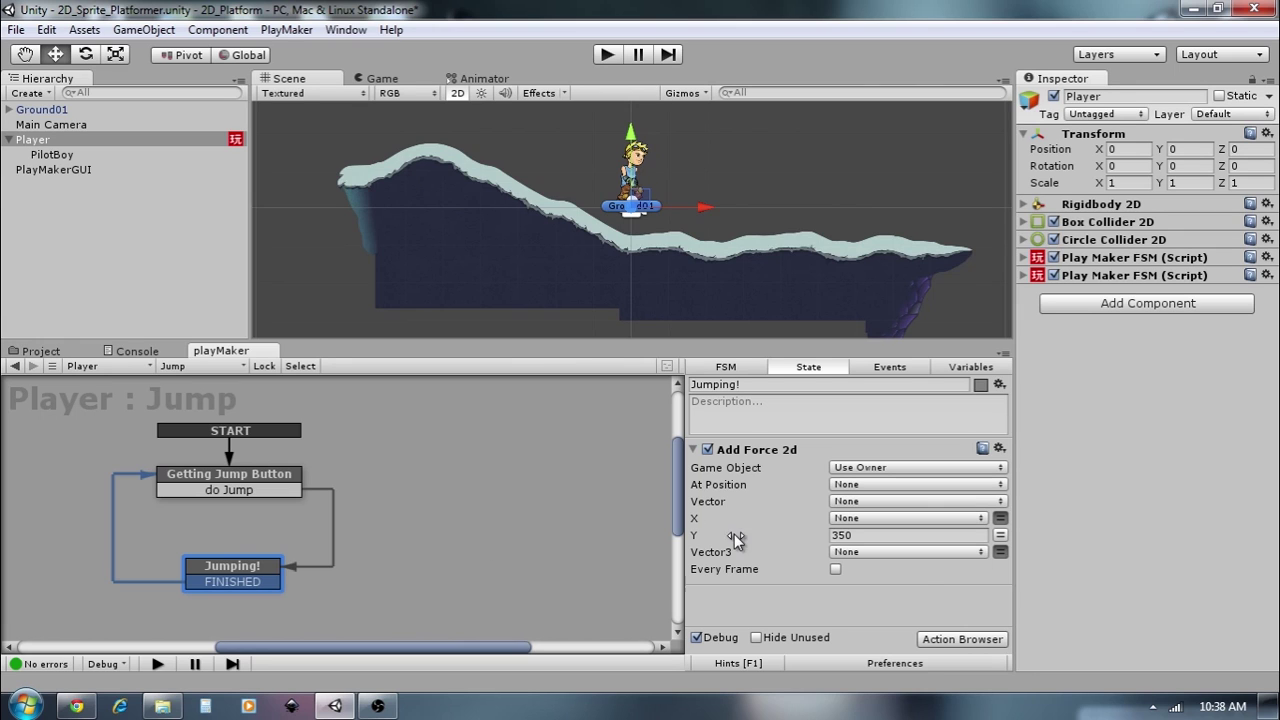
- Add a new state named Check Landing to the Jump FSM, beside the Jumping! state
{"action": "middle_click_drag", "start_coordinate": [384, 507], "coordinate": [425, 516]}
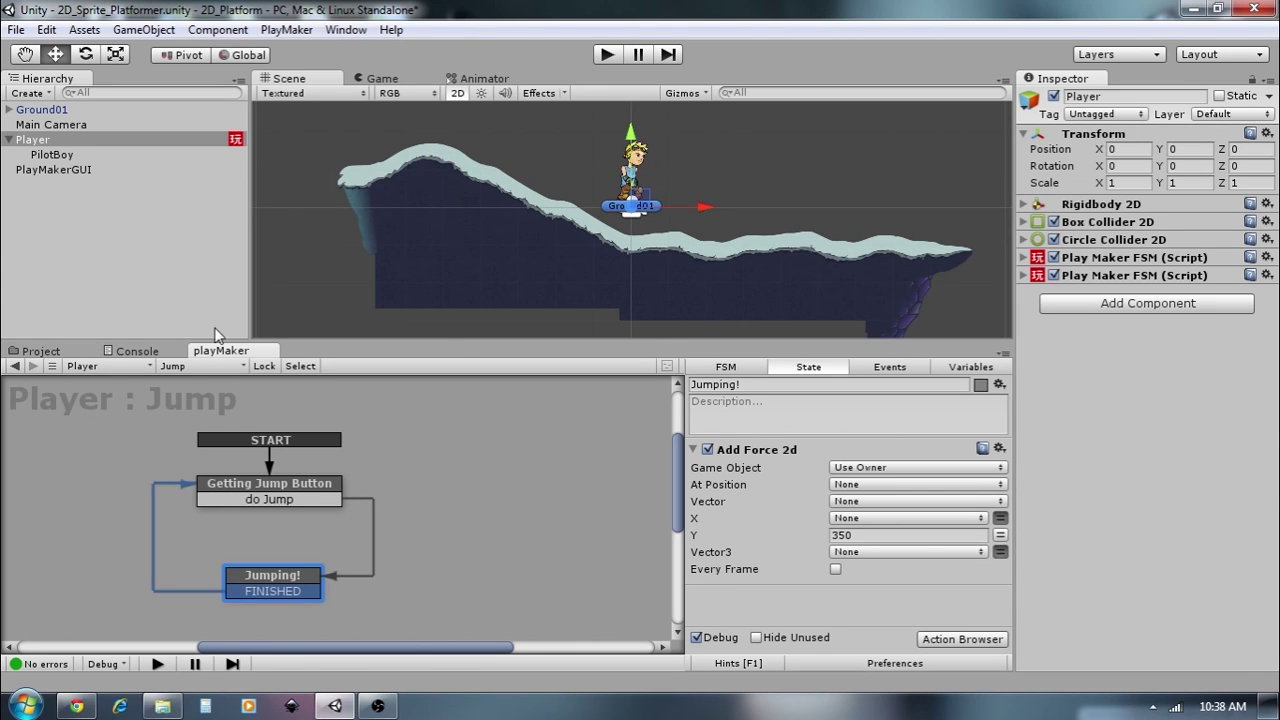
{"action": "right_click", "coordinate": [431, 532]}
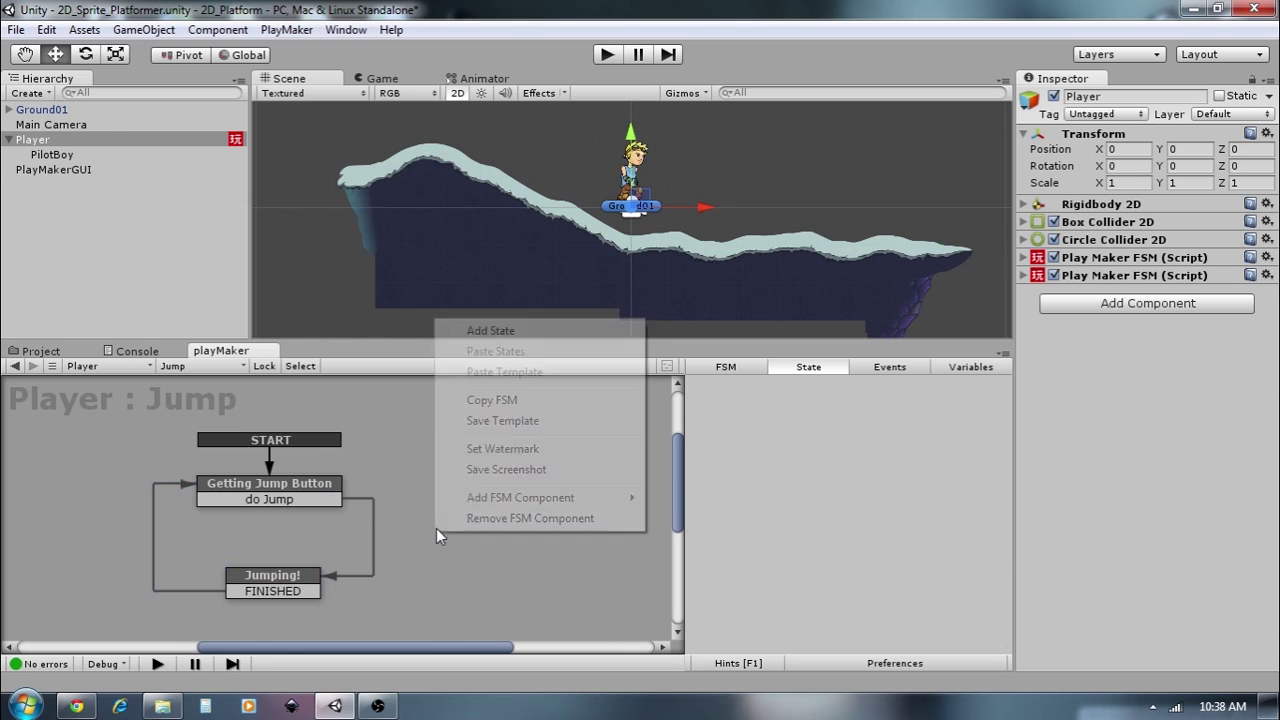
{"action": "left_click", "coordinate": [532, 331]}
{"action": "left_click_drag", "start_coordinate": [502, 534], "coordinate": [484, 528]}
{"action": "left_click", "coordinate": [768, 384]}
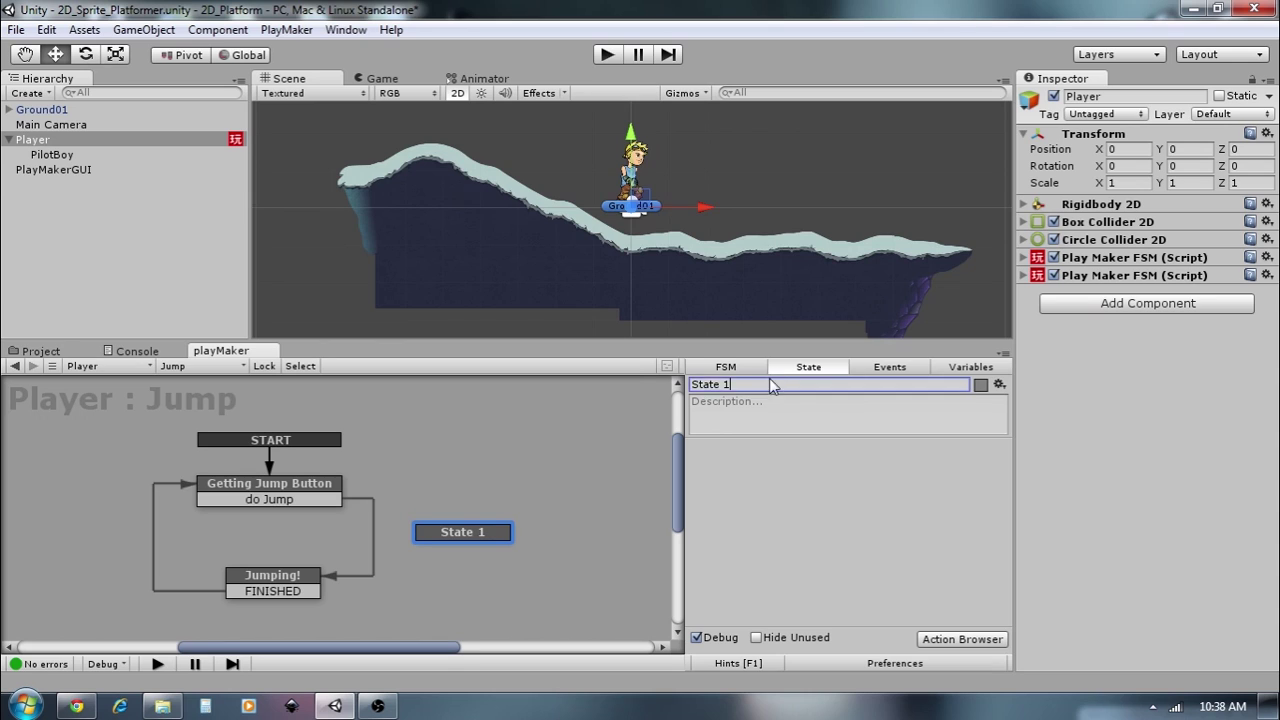
{"action": "type", "text": "Check Landing"}
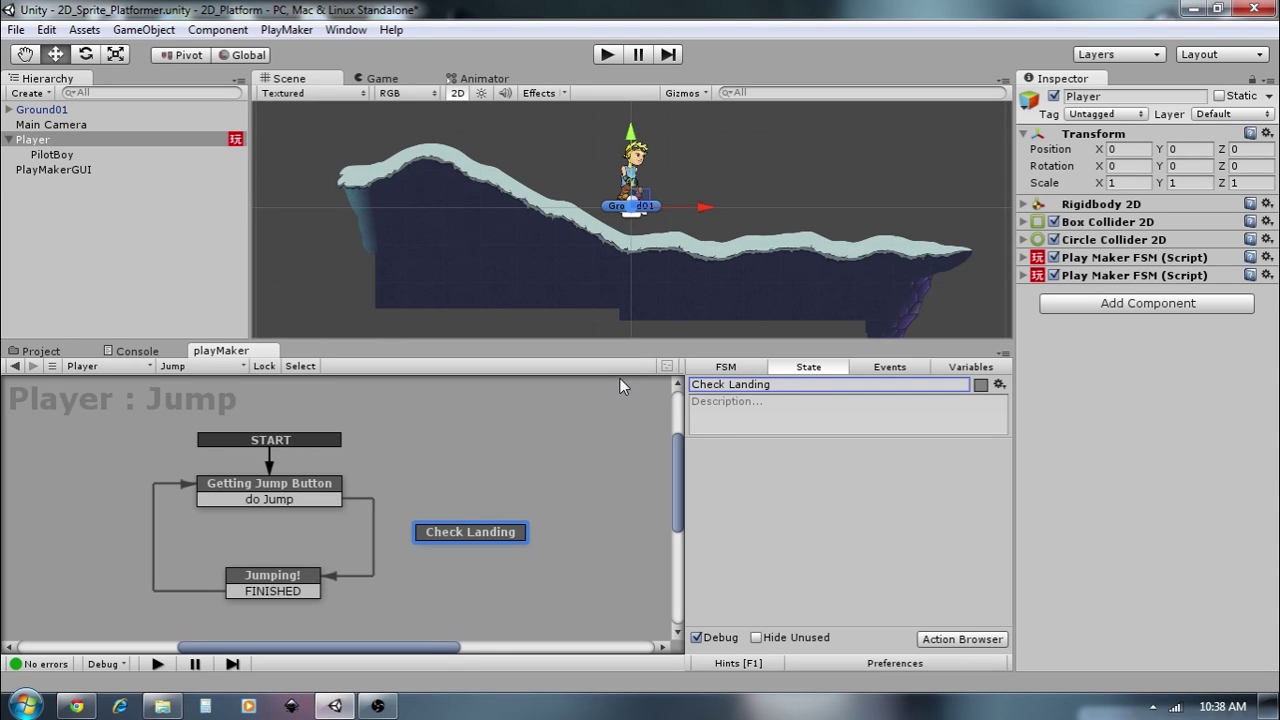
{"action": "left_click_drag", "start_coordinate": [442, 530], "coordinate": [437, 532]}
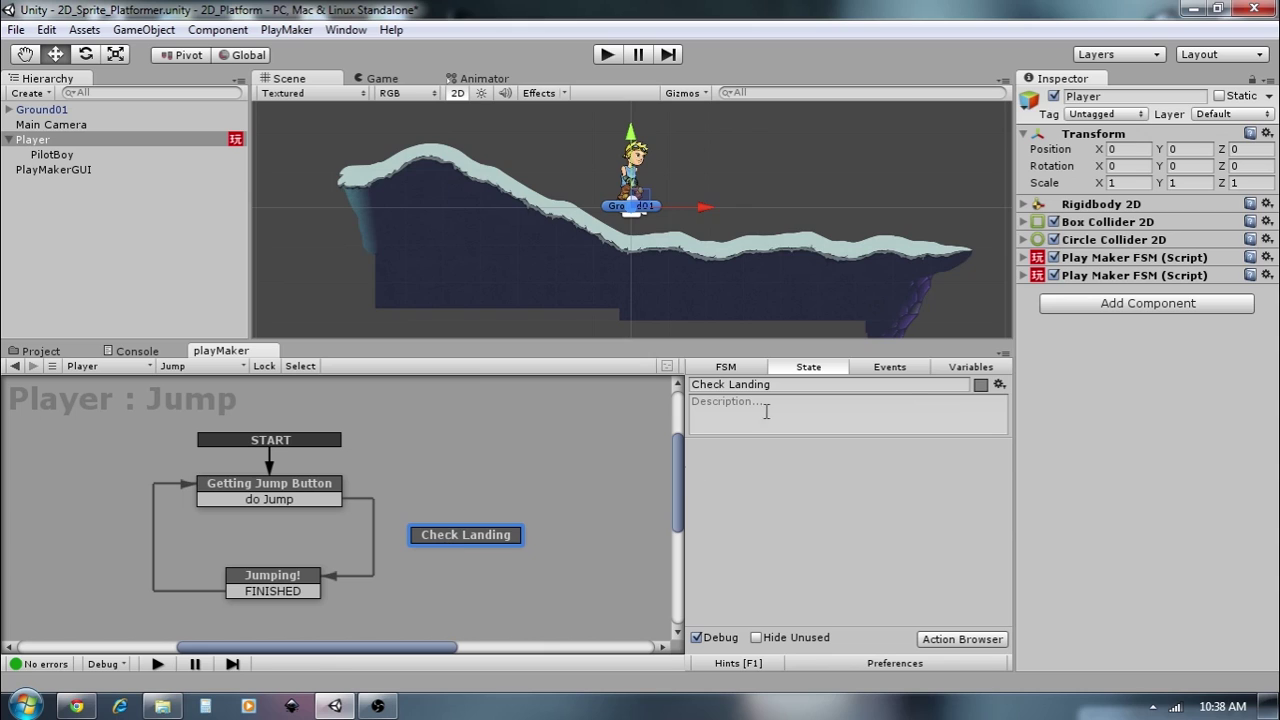
- Create an event named on Landing in the Jump FSM
{"action": "left_click", "coordinate": [895, 369]}
{"action": "left_click", "coordinate": [830, 607]}
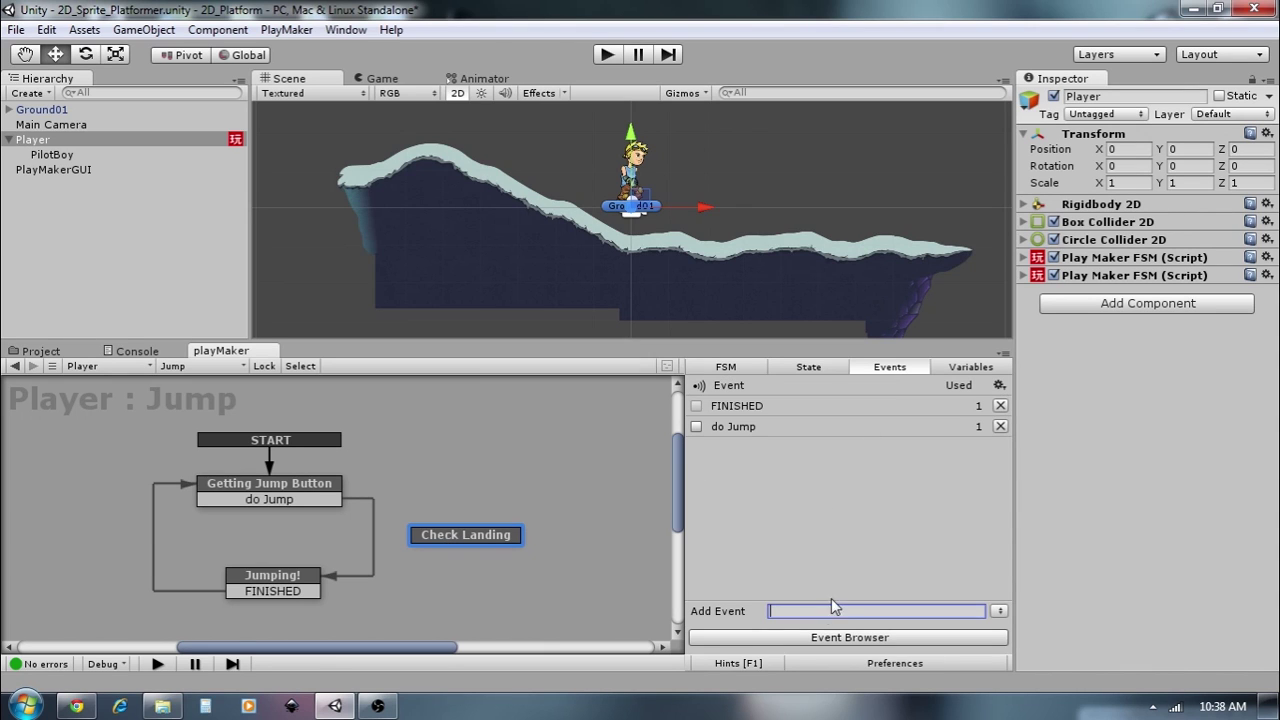
{"action": "type", "text": "on Landing"}
{"action": "key", "text": "Return"}
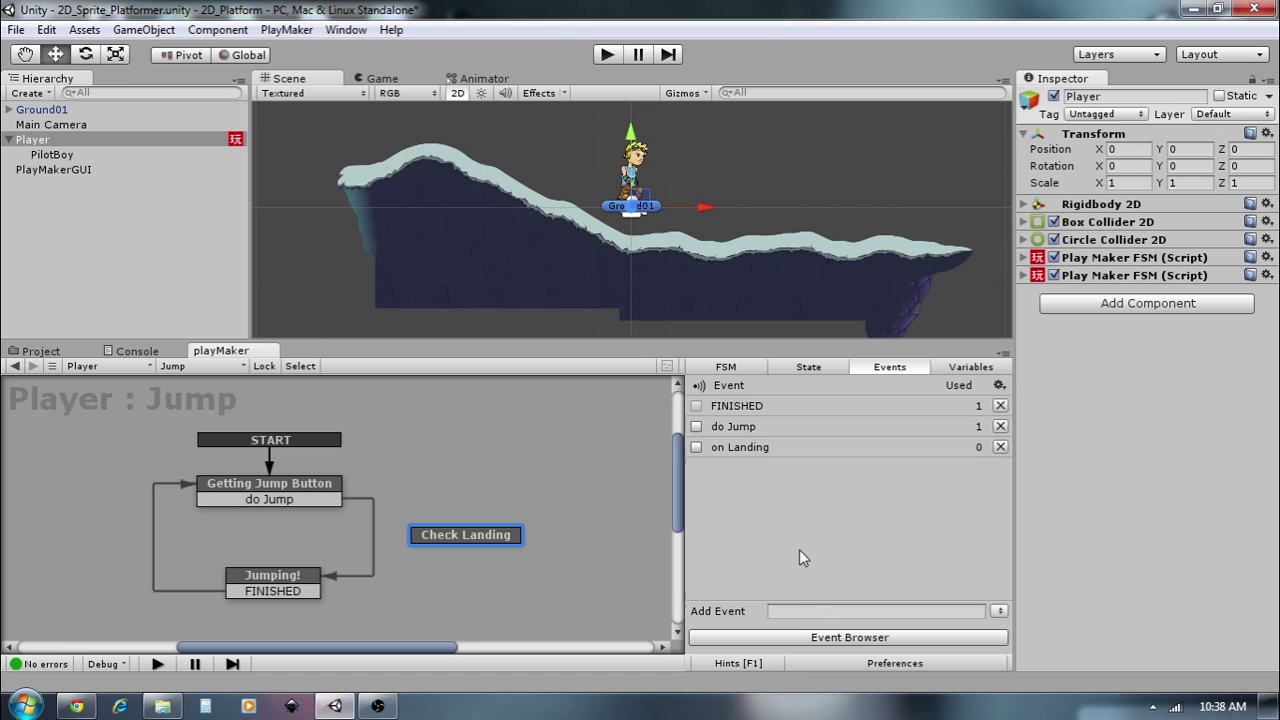
- Add an on Landing transition to the Check Landing state
{"action": "left_click", "coordinate": [499, 536]}
{"action": "right_click", "coordinate": [499, 536]}
{"action": "mouse_move", "coordinate": [592, 358]}
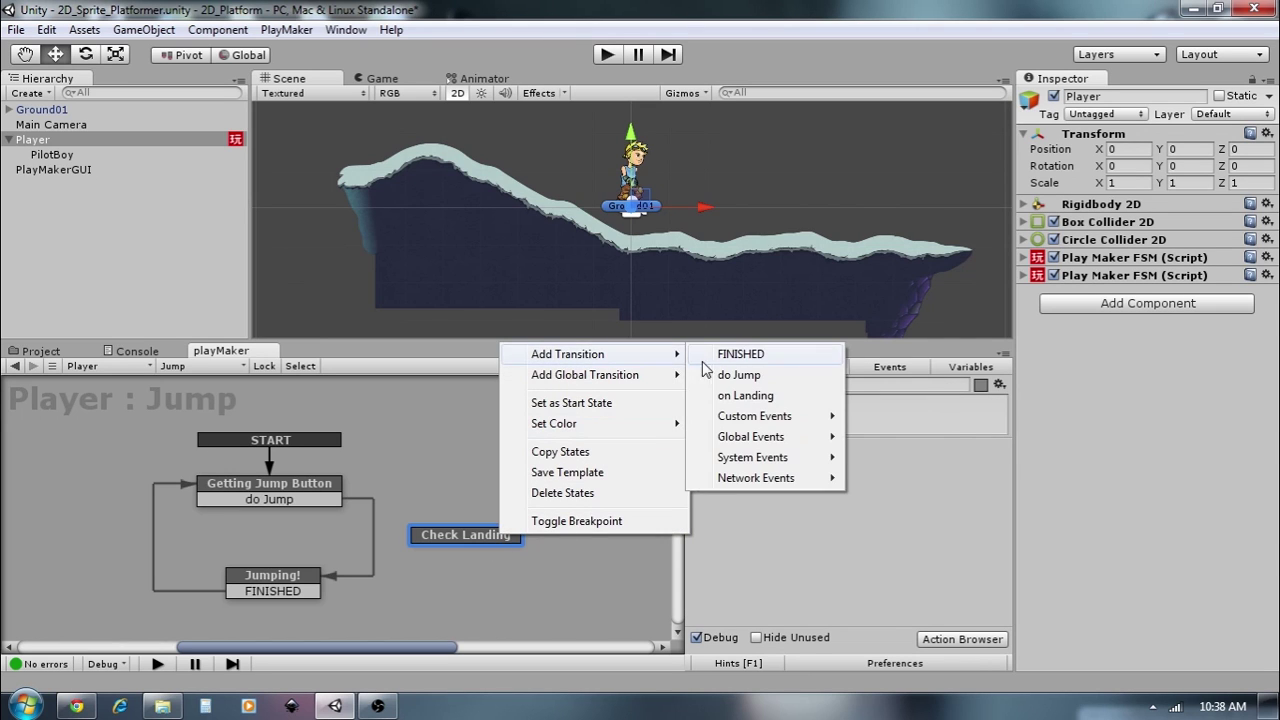
{"action": "left_click", "coordinate": [730, 394]}
{"action": "left_click", "coordinate": [423, 533]}
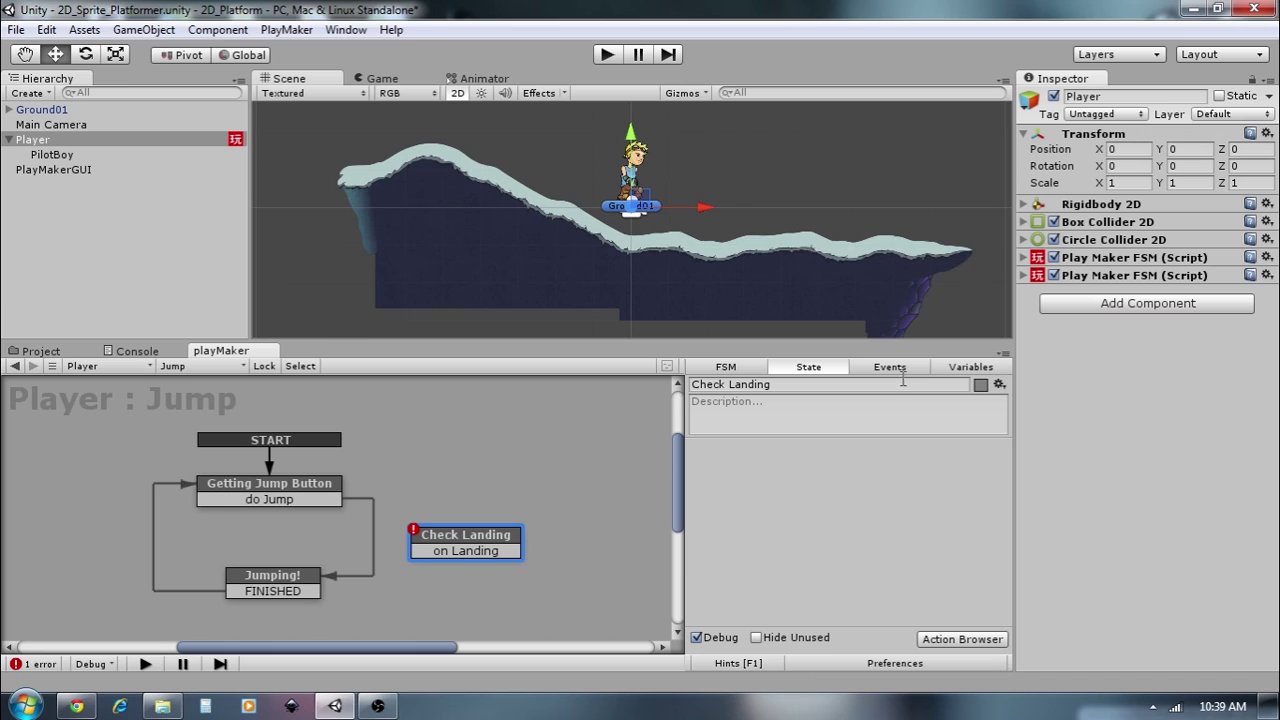
- Relink the FINISHED transition of Jumping! to Check Landing, and link on Landing back to Getting Jump Button
{"action": "left_click", "coordinate": [301, 593]}
{"action": "left_click_drag", "start_coordinate": [301, 593], "coordinate": [420, 535]}
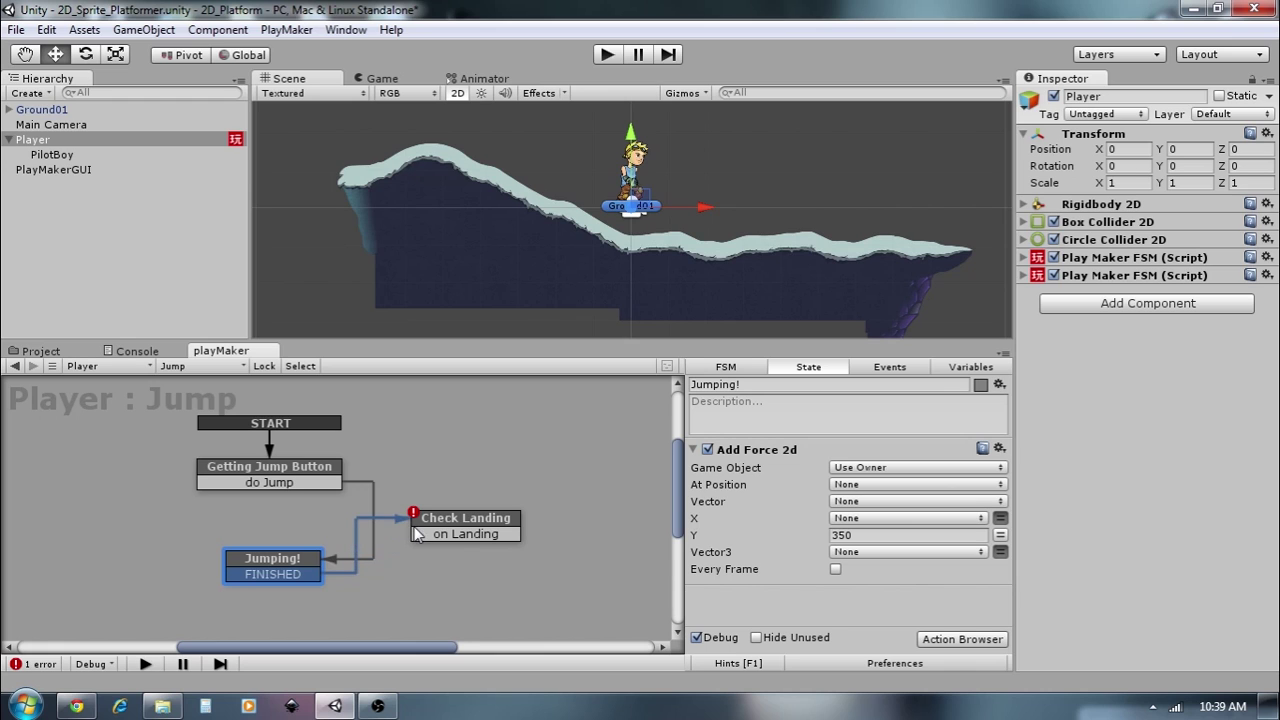
{"action": "left_click_drag", "start_coordinate": [280, 560], "coordinate": [219, 566]}
{"action": "left_click_drag", "start_coordinate": [488, 533], "coordinate": [355, 466]}
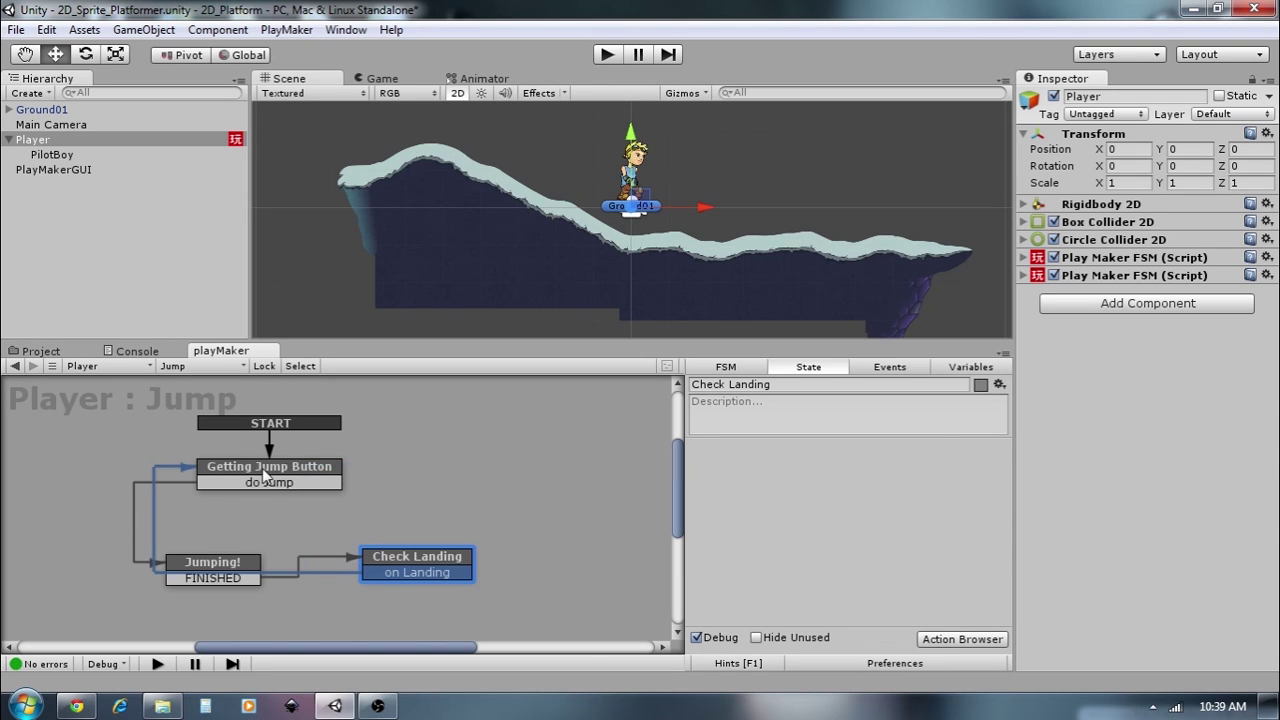
{"action": "left_click", "coordinate": [377, 588]}
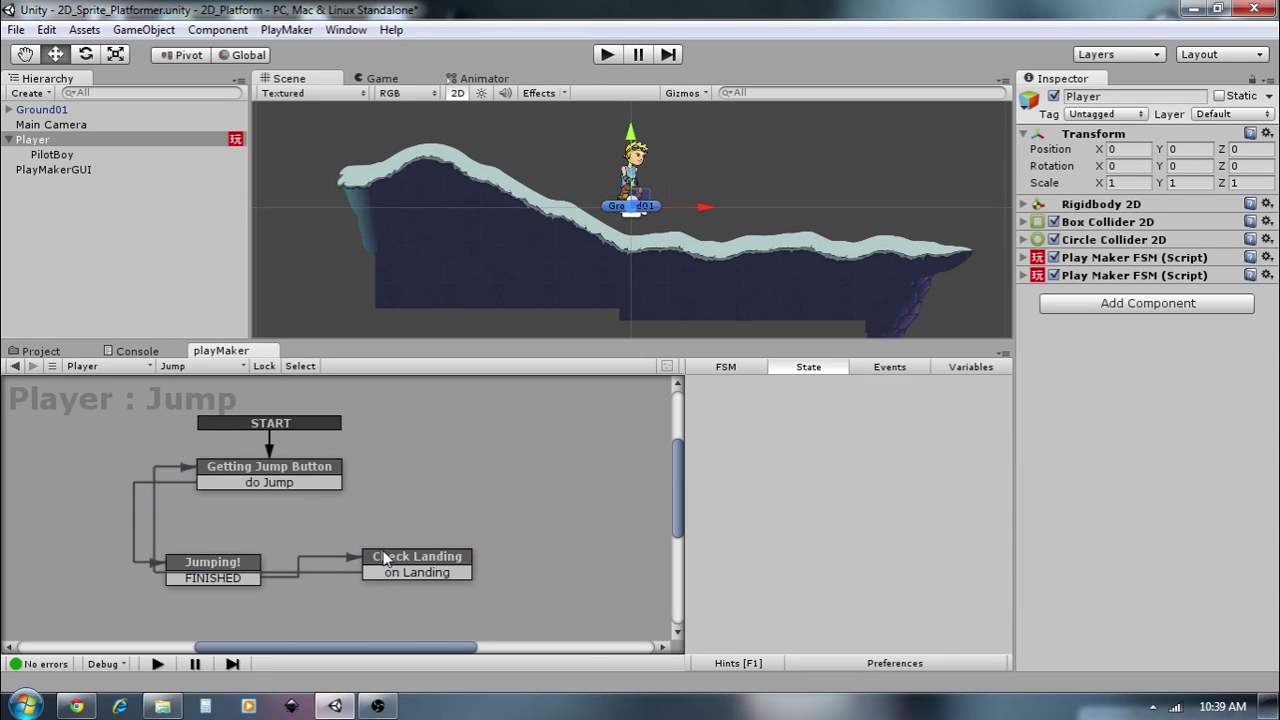
- Create a variable named groundObj in the Jump FSM and set its type to GameObject
{"action": "left_click", "coordinate": [384, 559]}
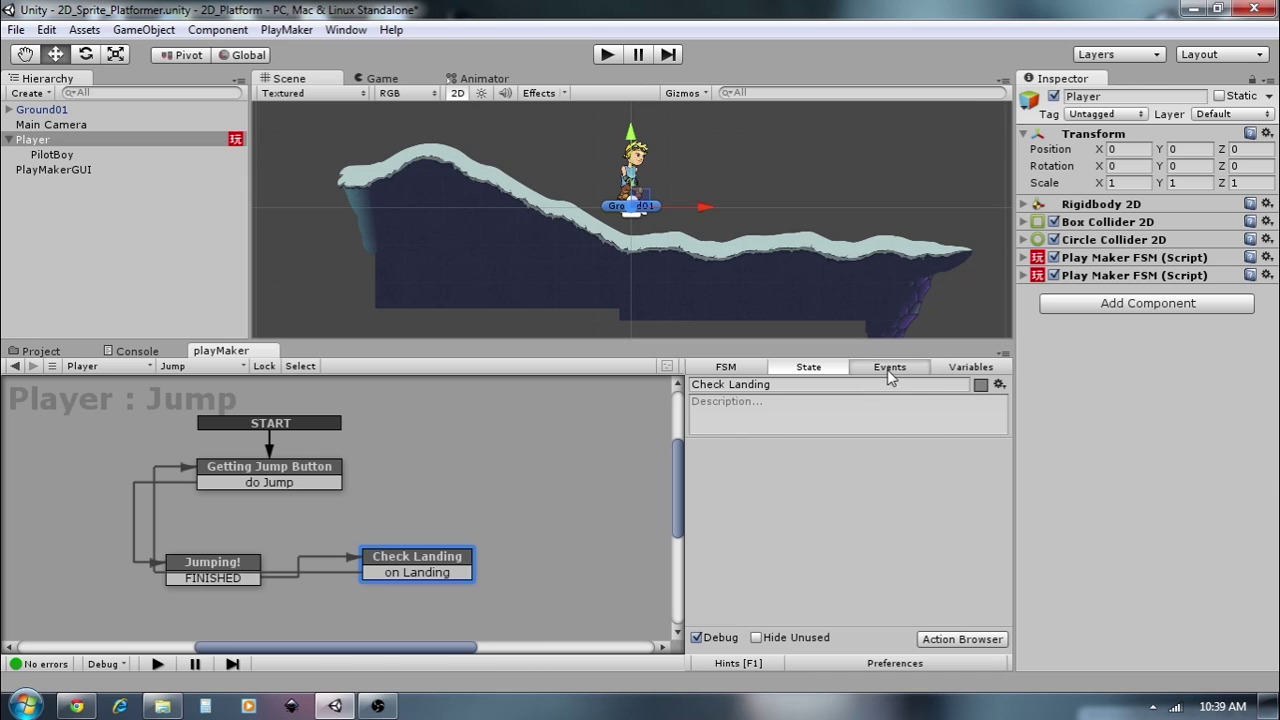
{"action": "left_click", "coordinate": [890, 368]}
{"action": "left_click", "coordinate": [973, 370]}
{"action": "left_click", "coordinate": [820, 594]}
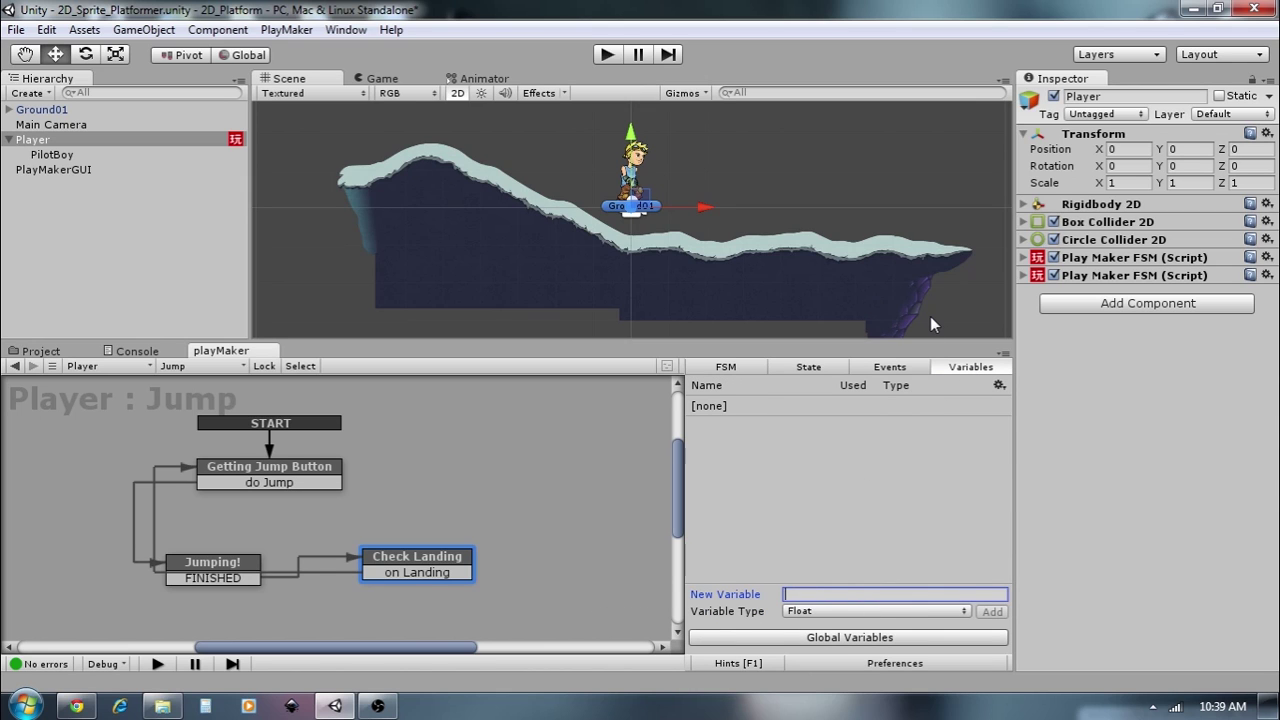
{"action": "type", "text": "groundObj"}
{"action": "key", "text": "Return"}
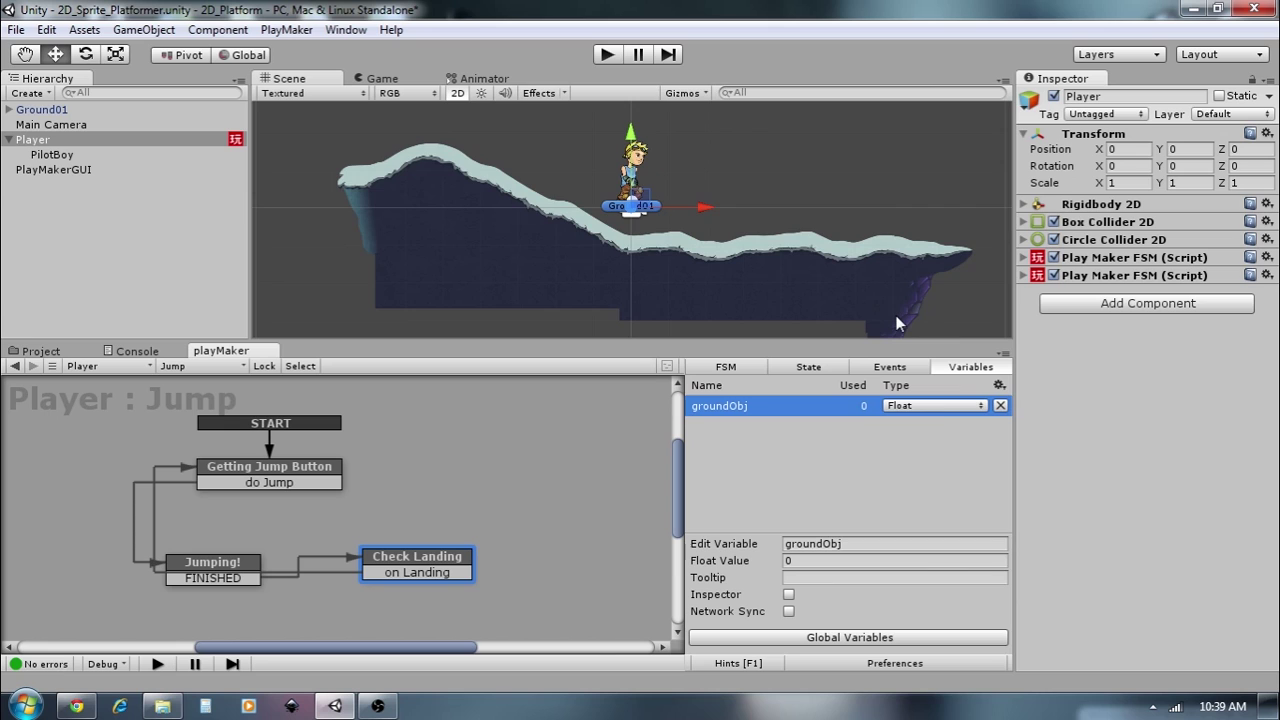
{"action": "left_click", "coordinate": [940, 406]}
{"action": "left_click", "coordinate": [948, 489]}
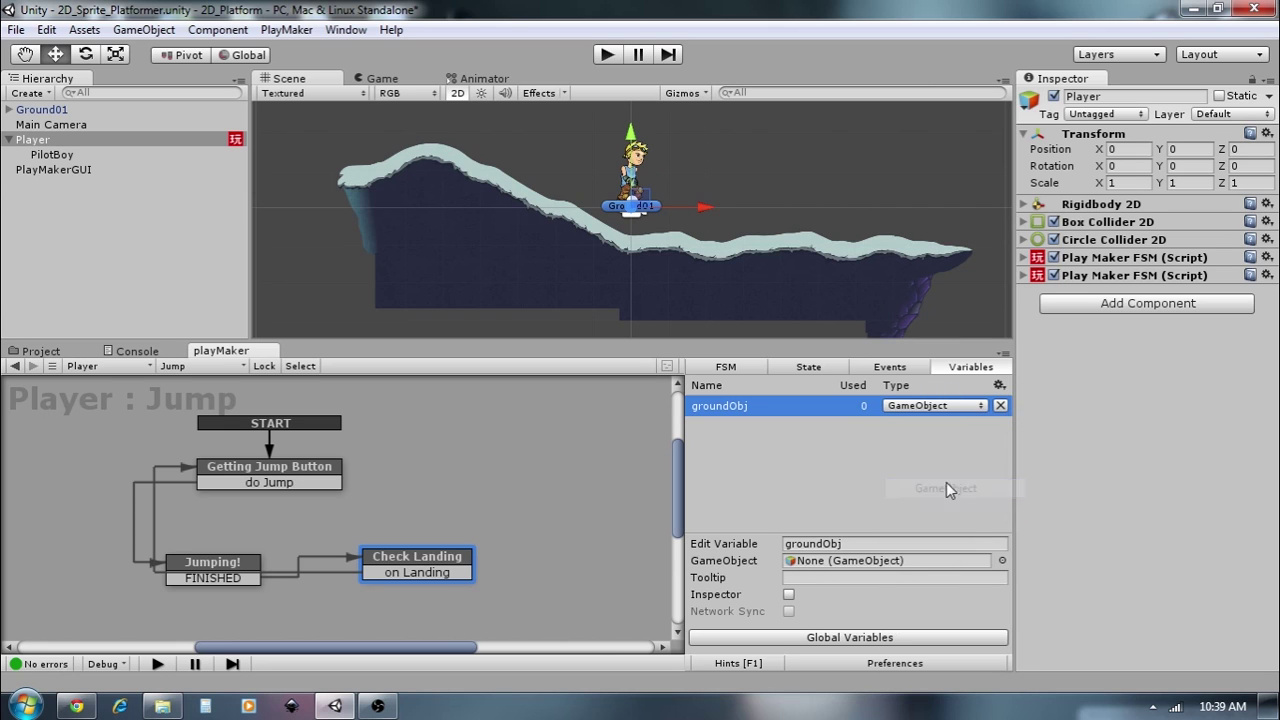
{"action": "left_click", "coordinate": [912, 469]}
- Find the Ray Cast 2d action in the Action Browser and add it to the Check Landing state
{"action": "left_click", "coordinate": [890, 367]}
{"action": "left_click", "coordinate": [824, 369]}
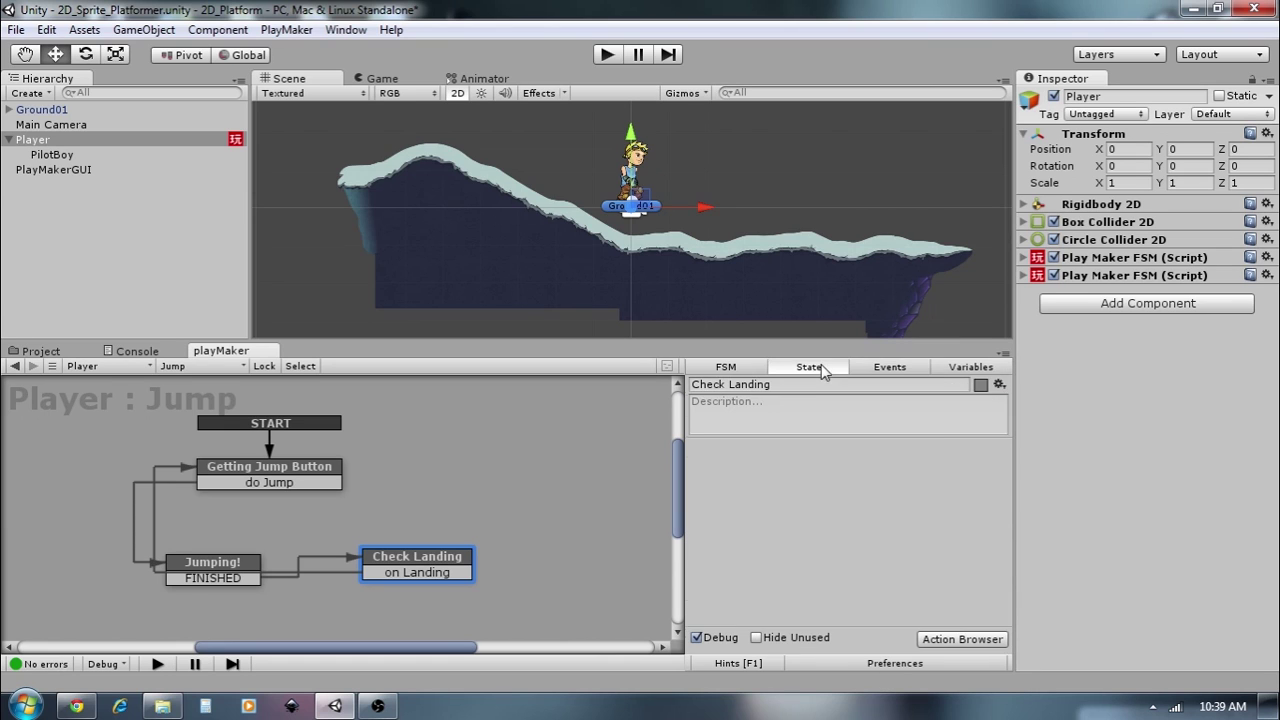
{"action": "left_click", "coordinate": [962, 639]}
{"action": "type", "text": "ra"}
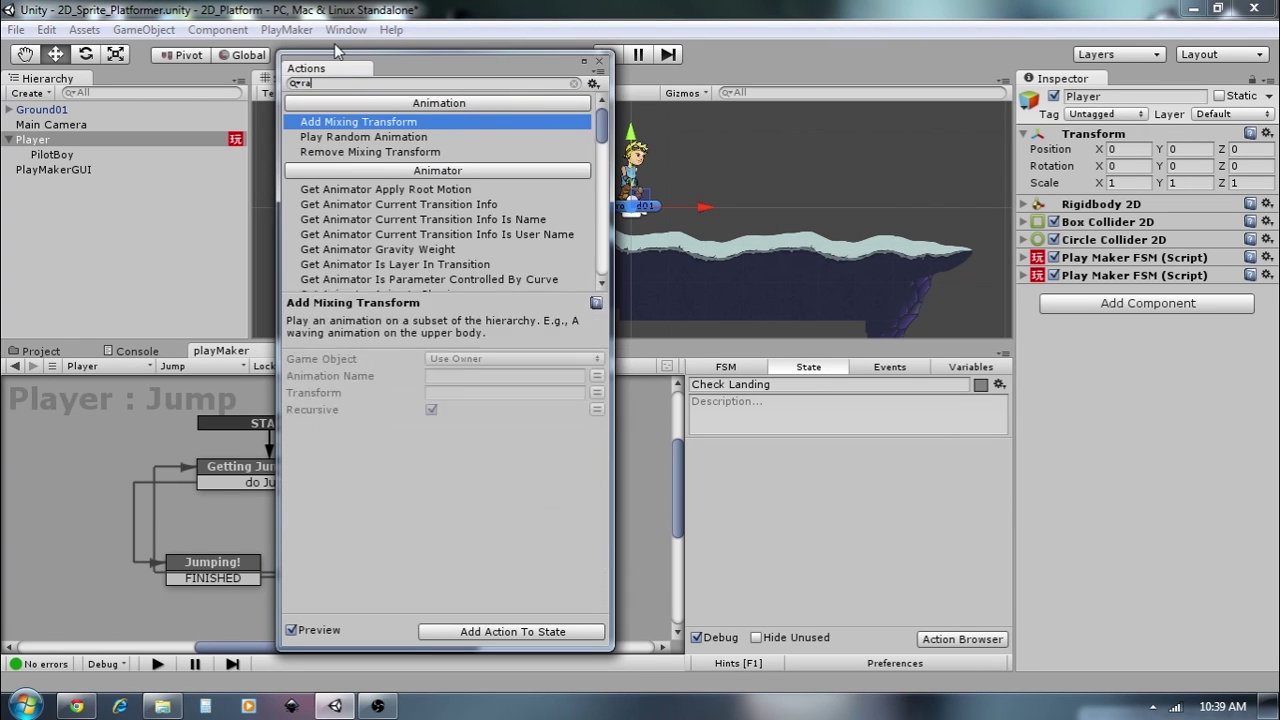
{"action": "type", "text": "ycast 2d"}
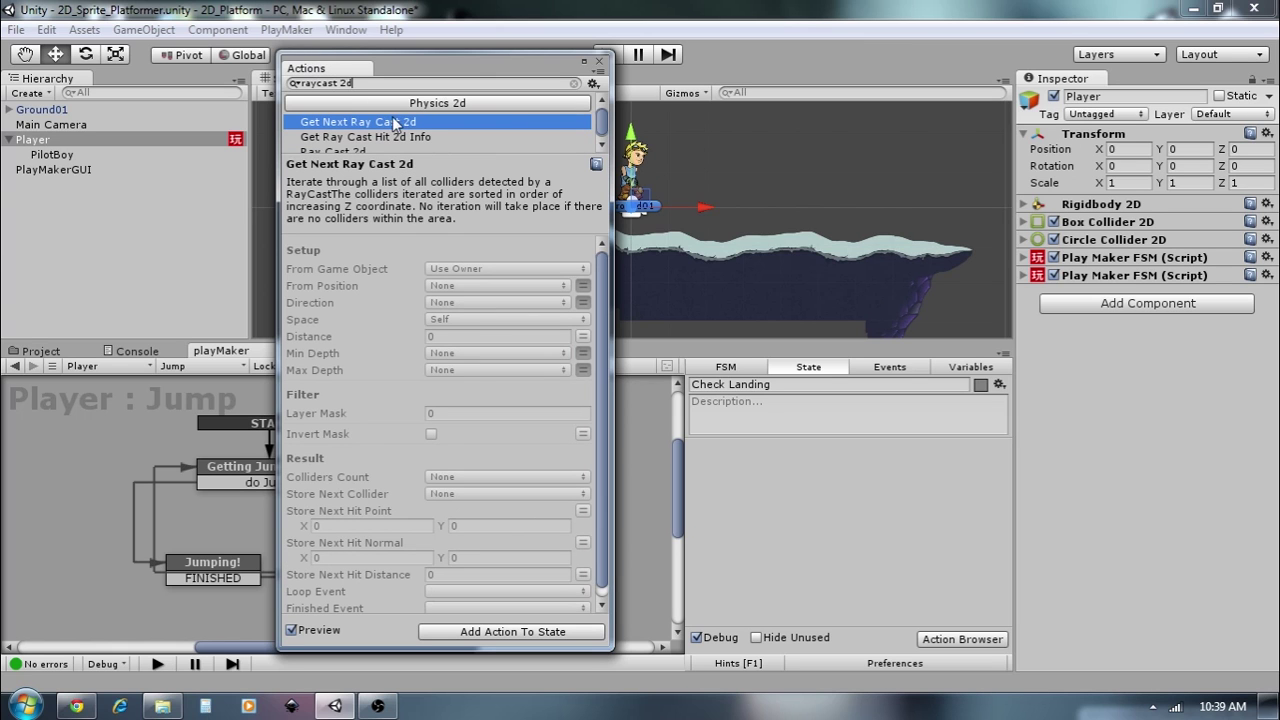
{"action": "scroll", "coordinate": [367, 140], "scroll_direction": "down", "scroll_amount": 1}
{"action": "double_click", "coordinate": [388, 146]}
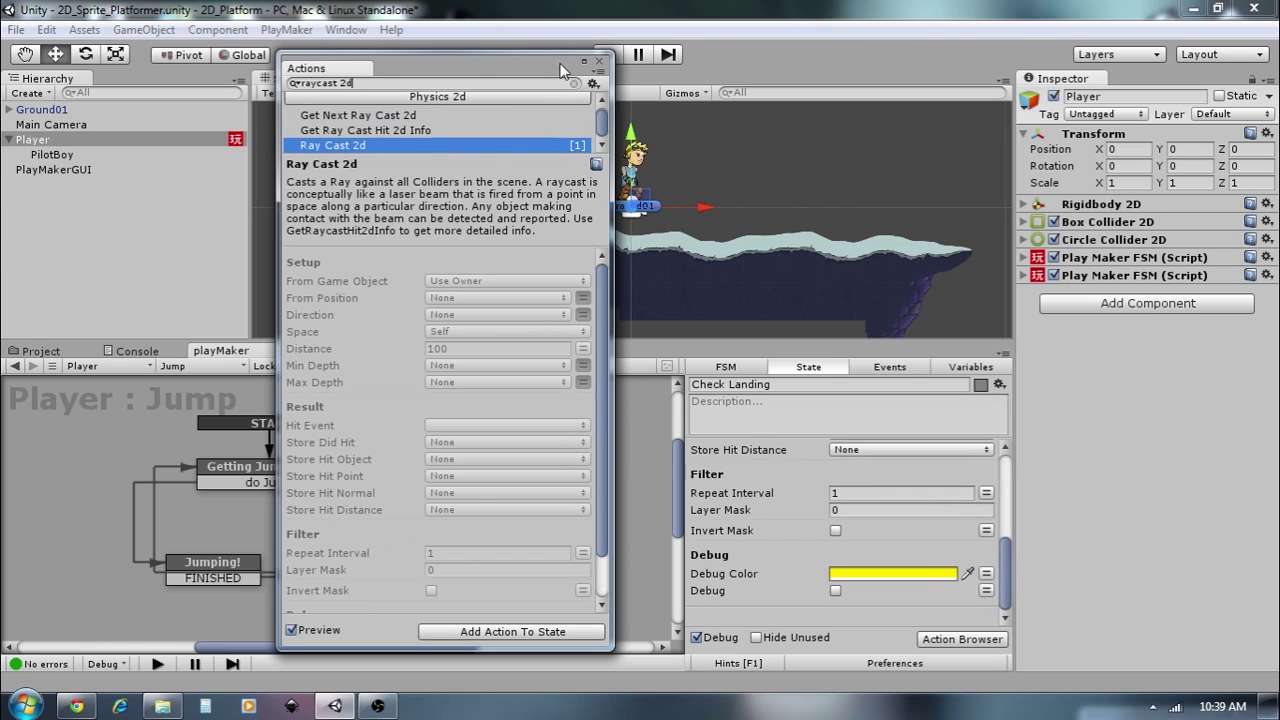
{"action": "left_click", "coordinate": [599, 61]}
- Set the Ray Cast 2d distance to 0.2 and give it a direct direction value of X 0, Y -1
{"action": "scroll", "coordinate": [782, 515], "scroll_direction": "up", "scroll_amount": 5}
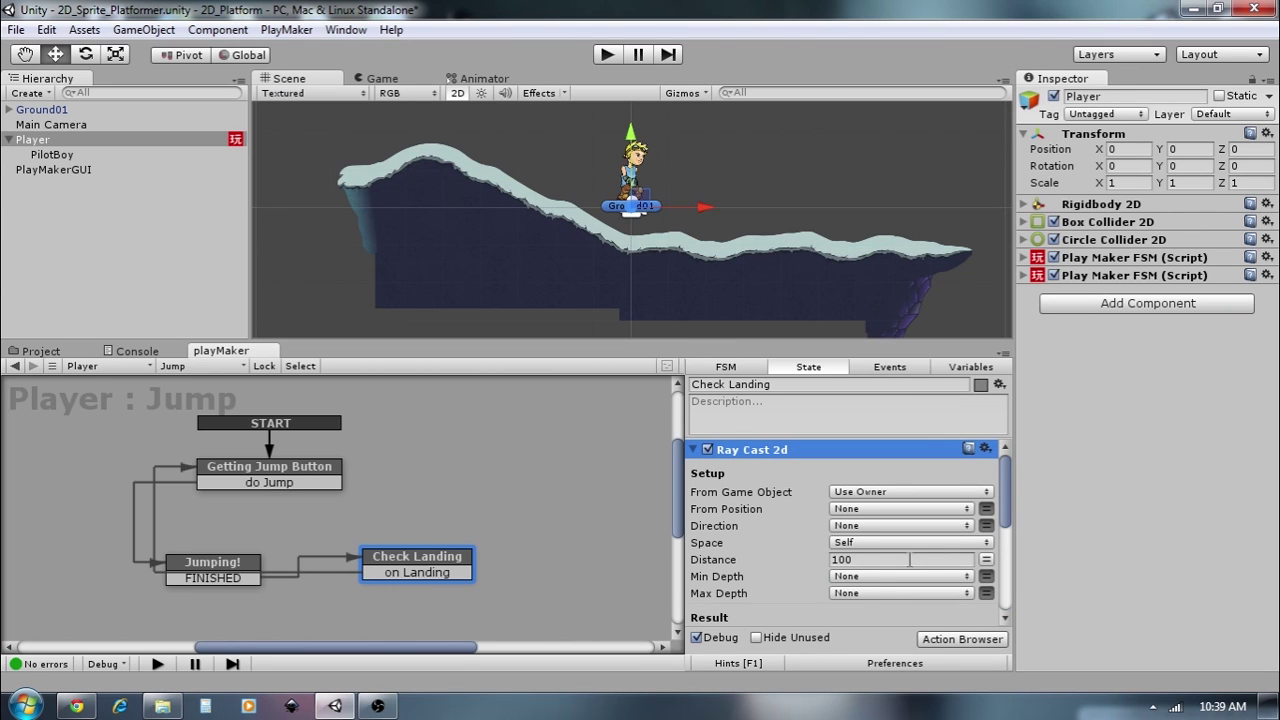
{"action": "left_click", "coordinate": [876, 560]}
{"action": "type", "text": ".2"}
{"action": "key", "text": "Return"}
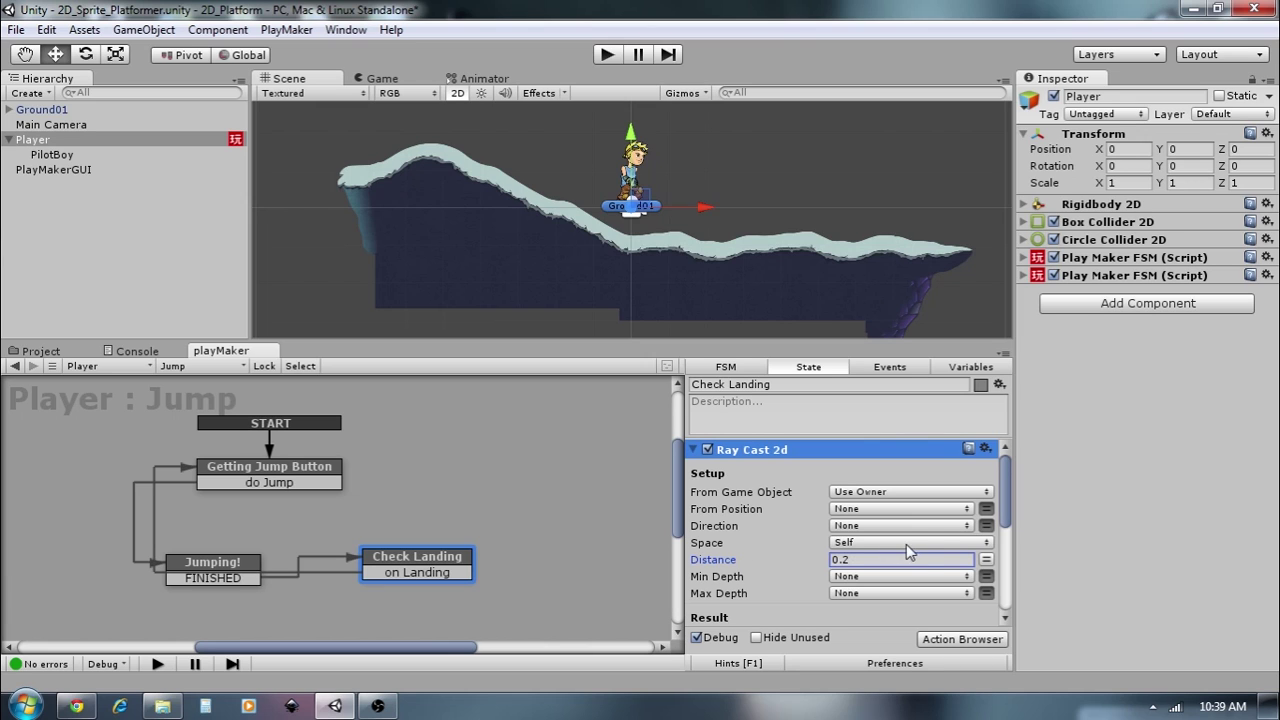
{"action": "left_click", "coordinate": [986, 528]}
{"action": "left_click", "coordinate": [902, 541]}
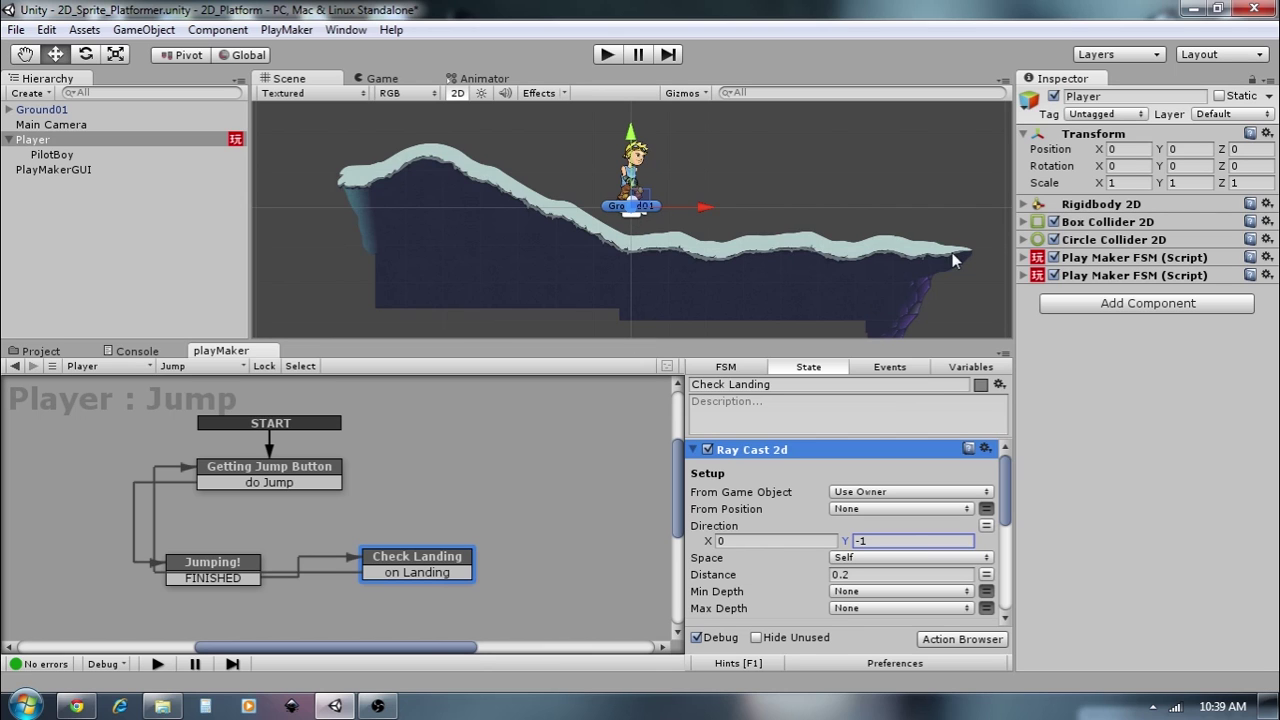
- Store the Ray Cast 2d hit object in the groundObj variable
{"action": "scroll", "coordinate": [787, 513], "scroll_direction": "down", "scroll_amount": 5}
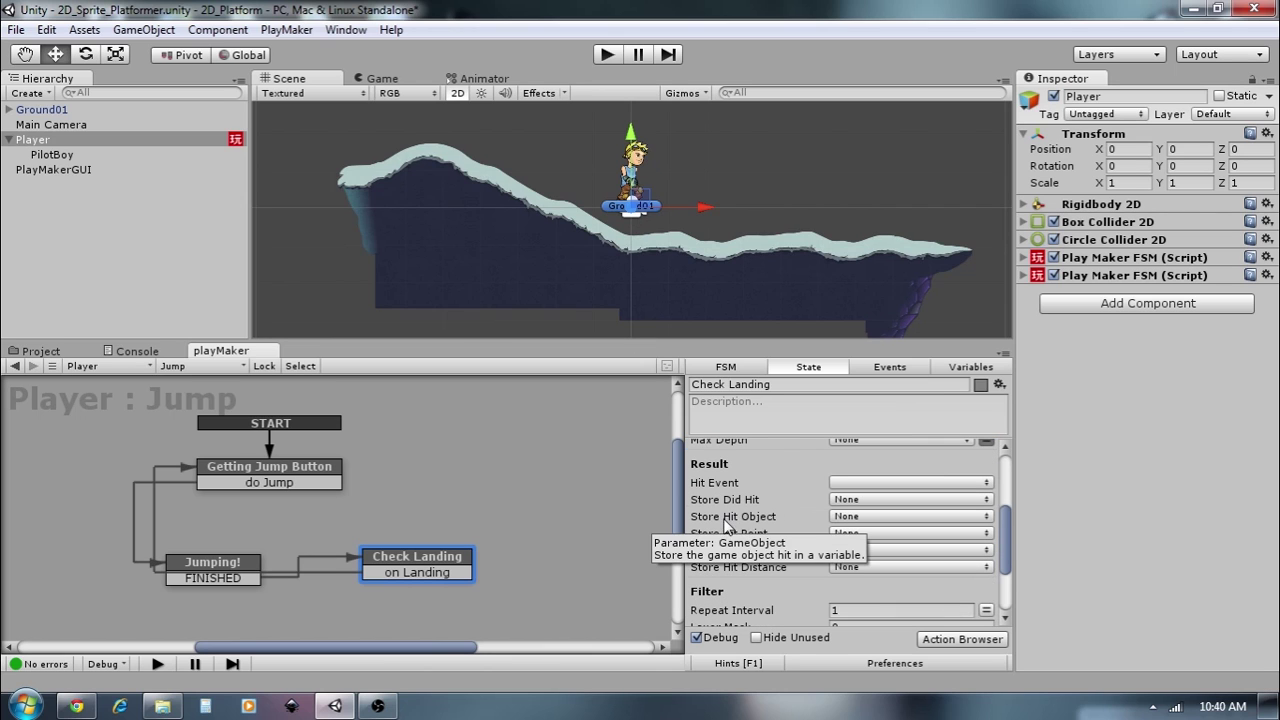
{"action": "left_click", "coordinate": [856, 516]}
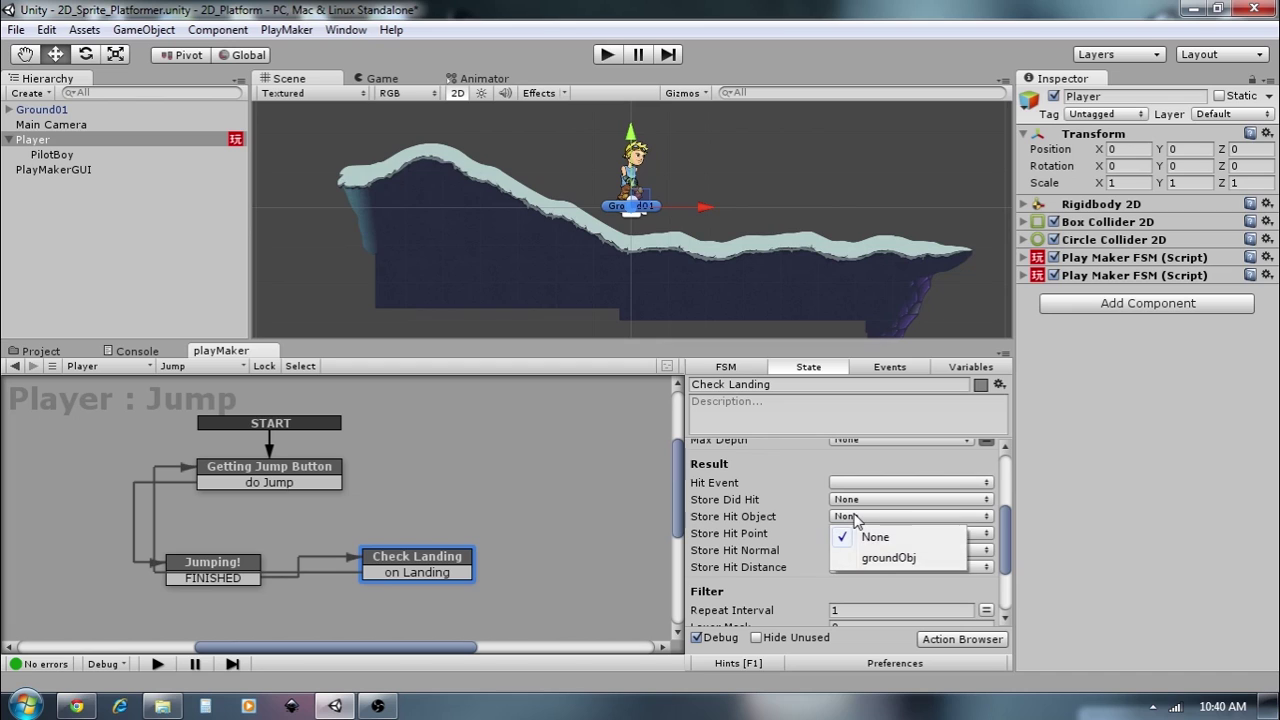
{"action": "left_click", "coordinate": [882, 558]}
- Set the Ray Cast 2d layer mask size to 1 and choose the Default layer for Element 0
{"action": "scroll", "coordinate": [820, 561], "scroll_direction": "down", "scroll_amount": 3}
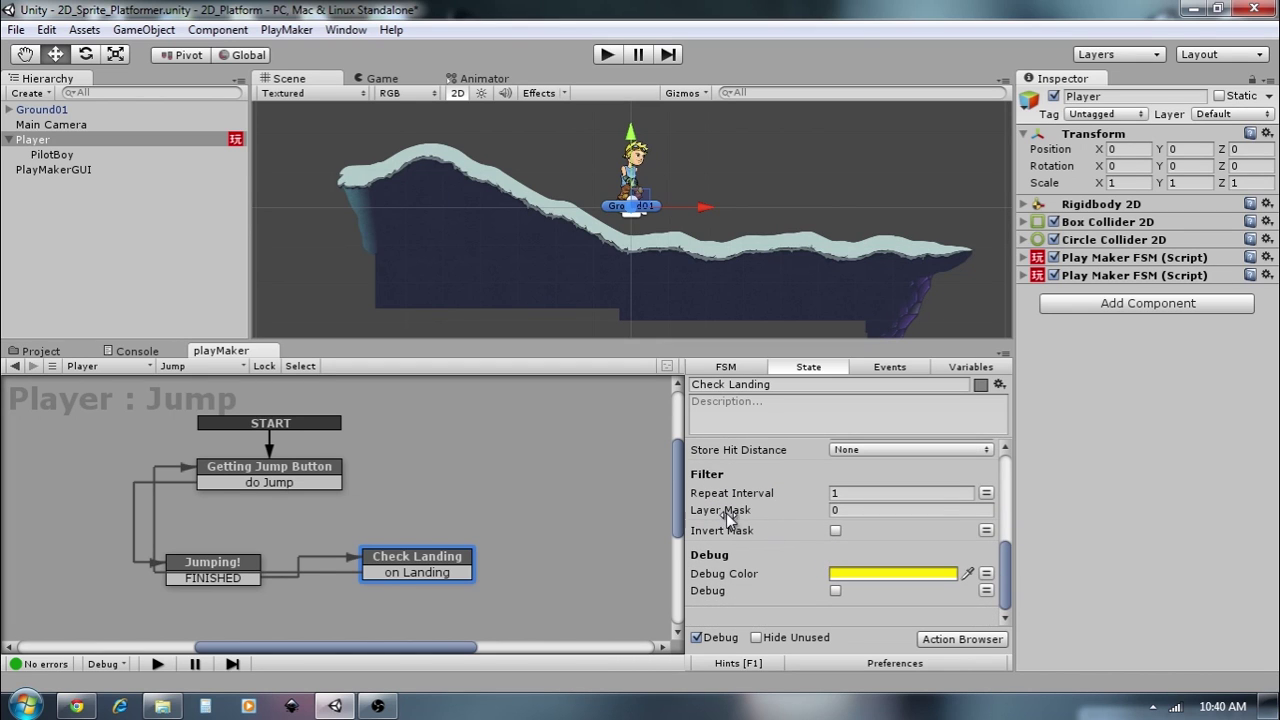
{"action": "left_click", "coordinate": [849, 511]}
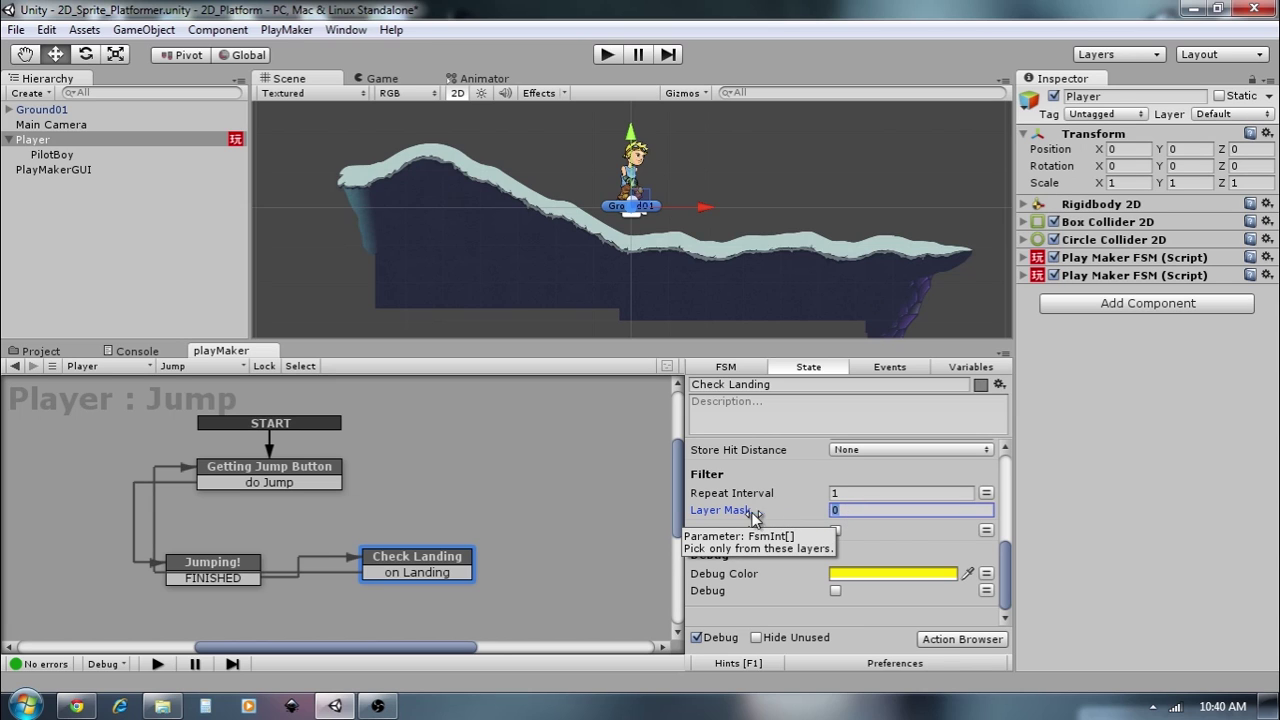
{"action": "key", "text": "Return"}
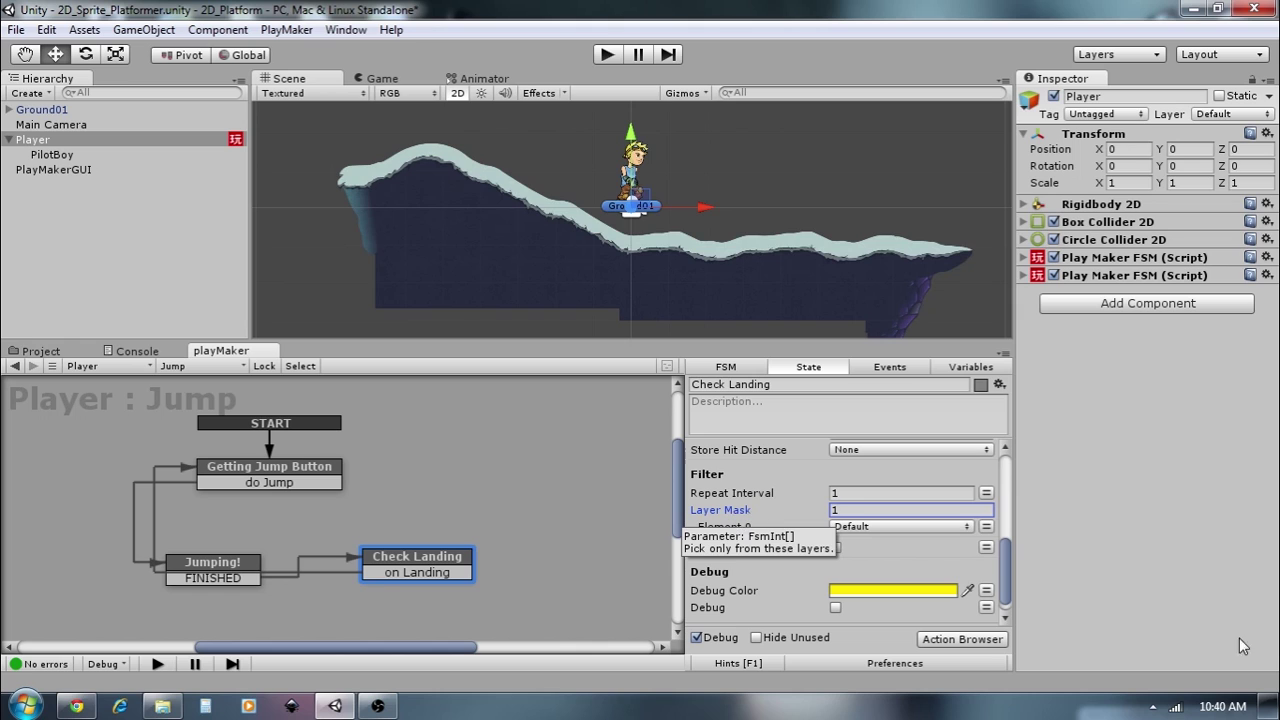
{"action": "left_click", "coordinate": [893, 535]}
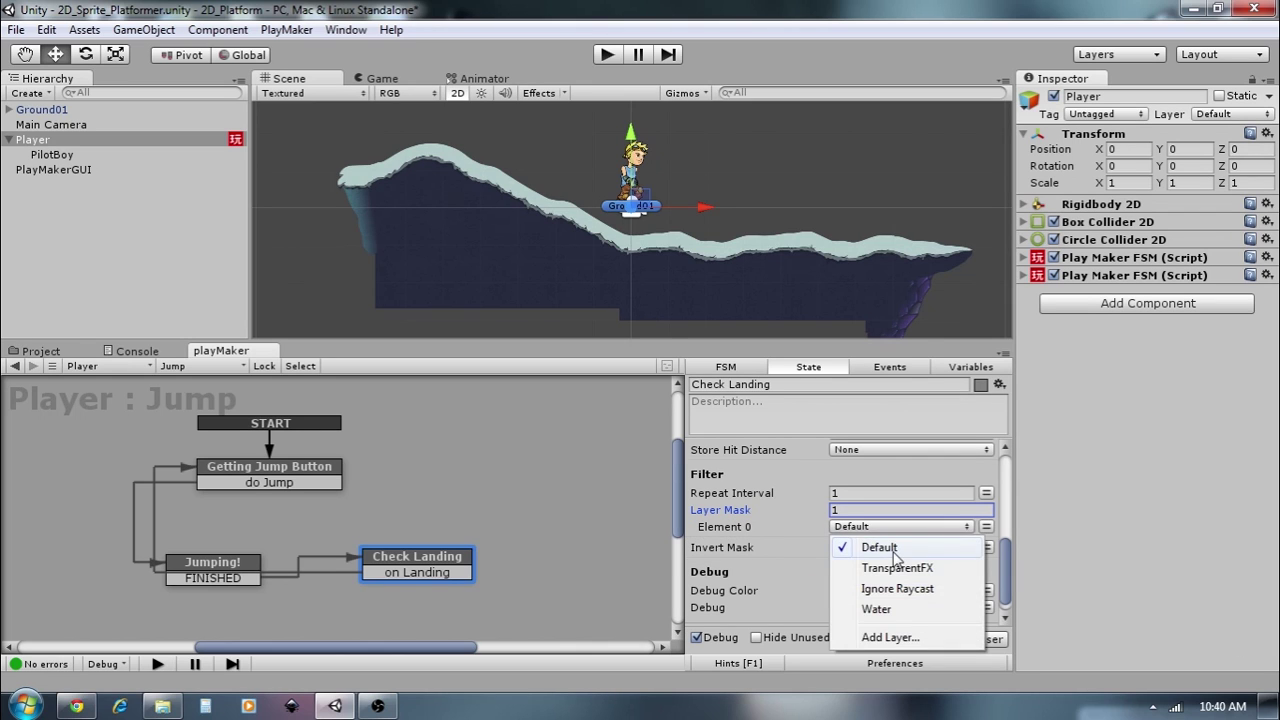
{"action": "left_click", "coordinate": [885, 545]}
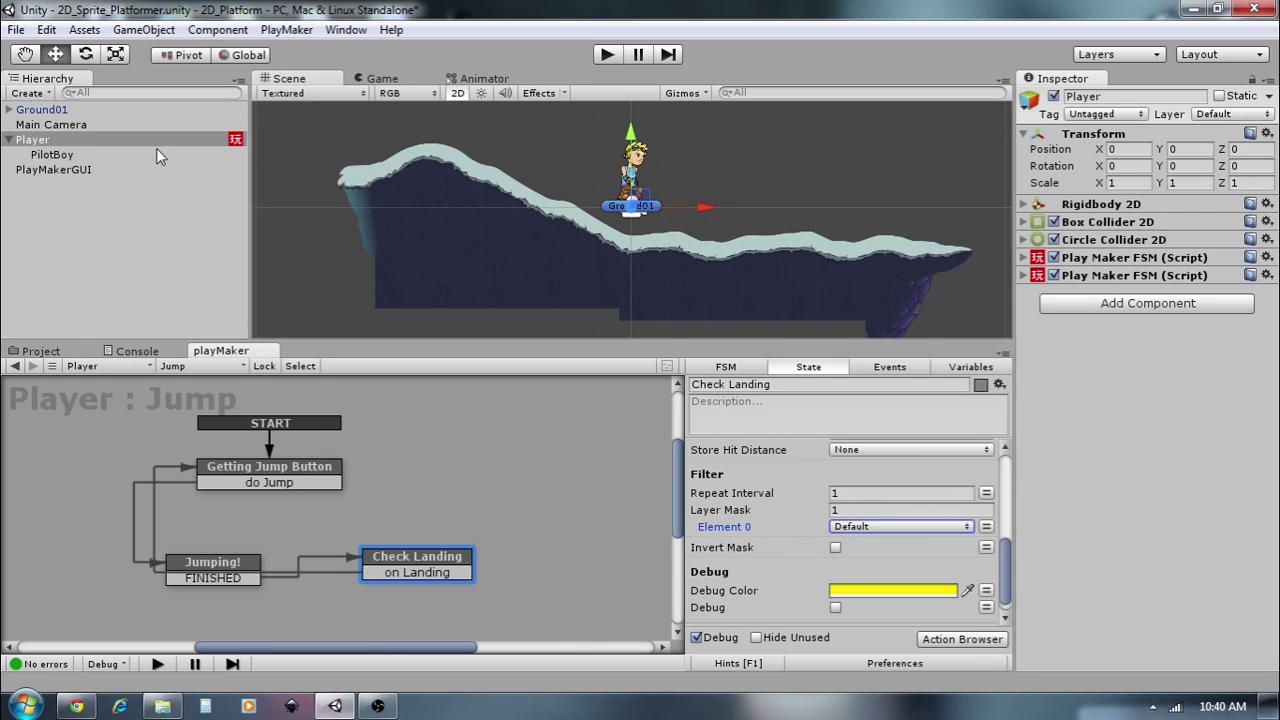
- Assign the Player object and all its child objects to the Ignore Raycast layer
{"action": "left_click", "coordinate": [45, 153]}
{"action": "left_click", "coordinate": [40, 141]}
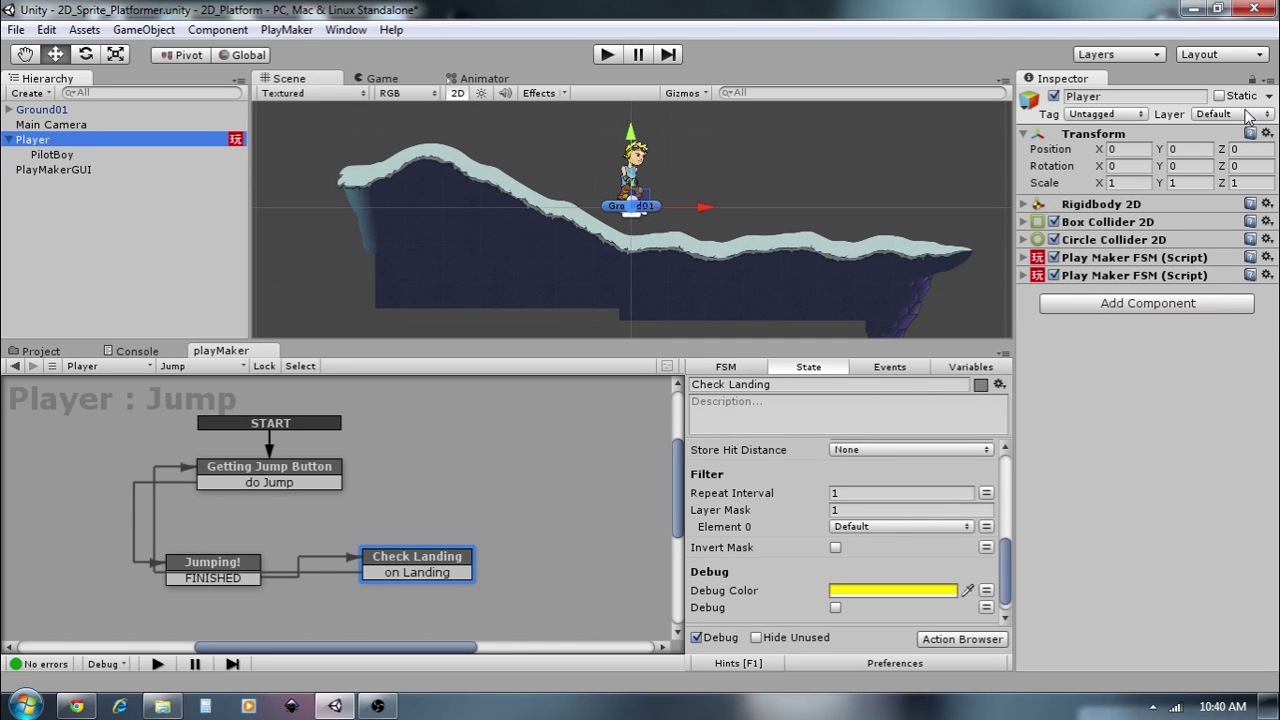
{"action": "left_click", "coordinate": [1230, 115]}
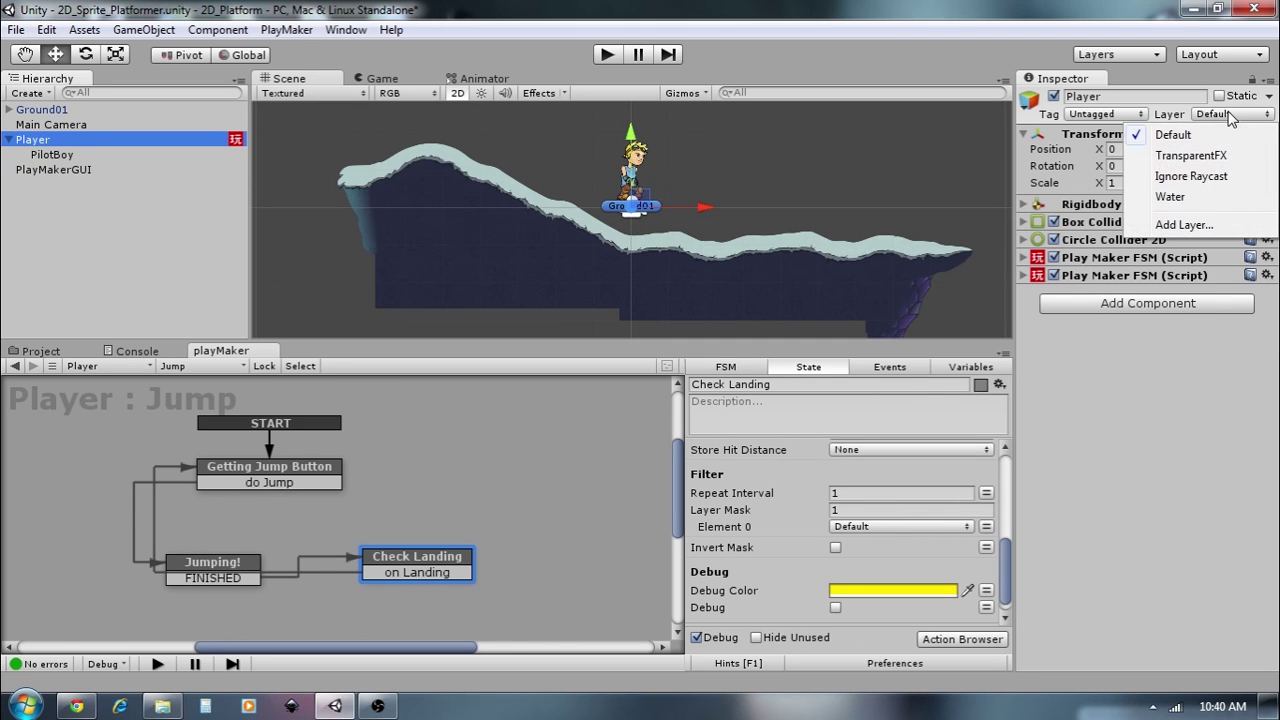
{"action": "left_click", "coordinate": [1208, 177]}
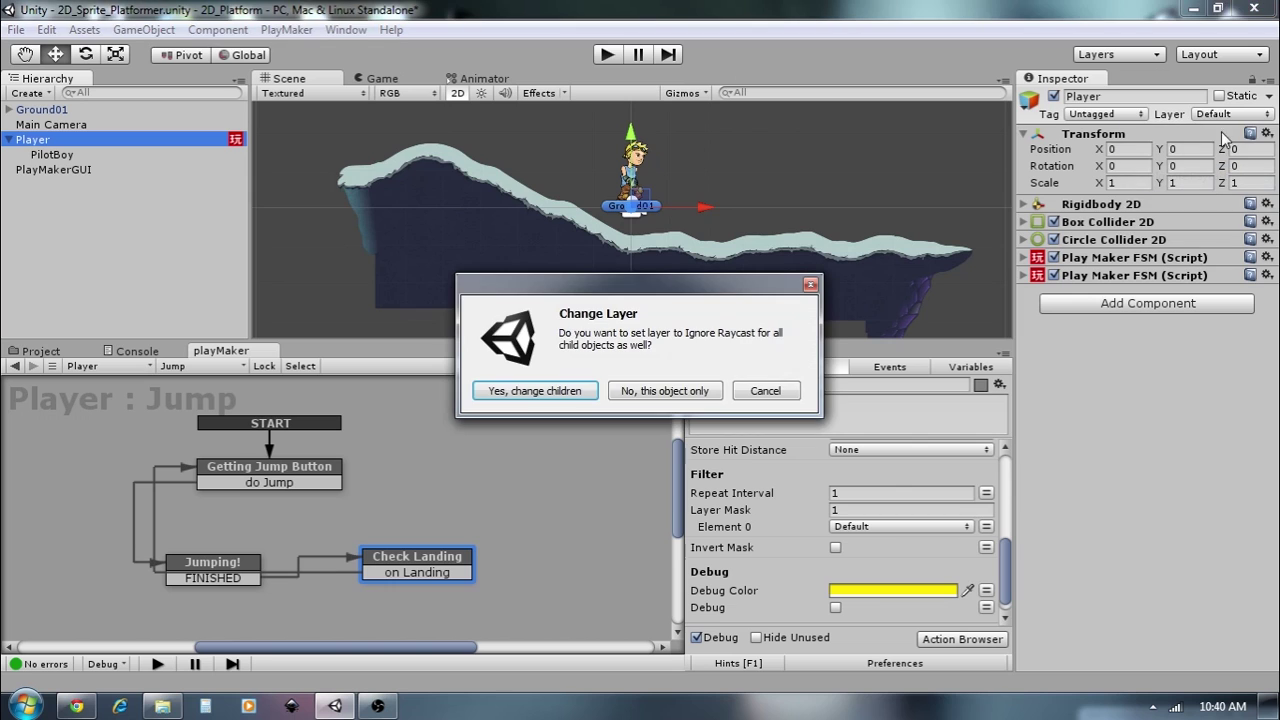
{"action": "left_click", "coordinate": [547, 397]}
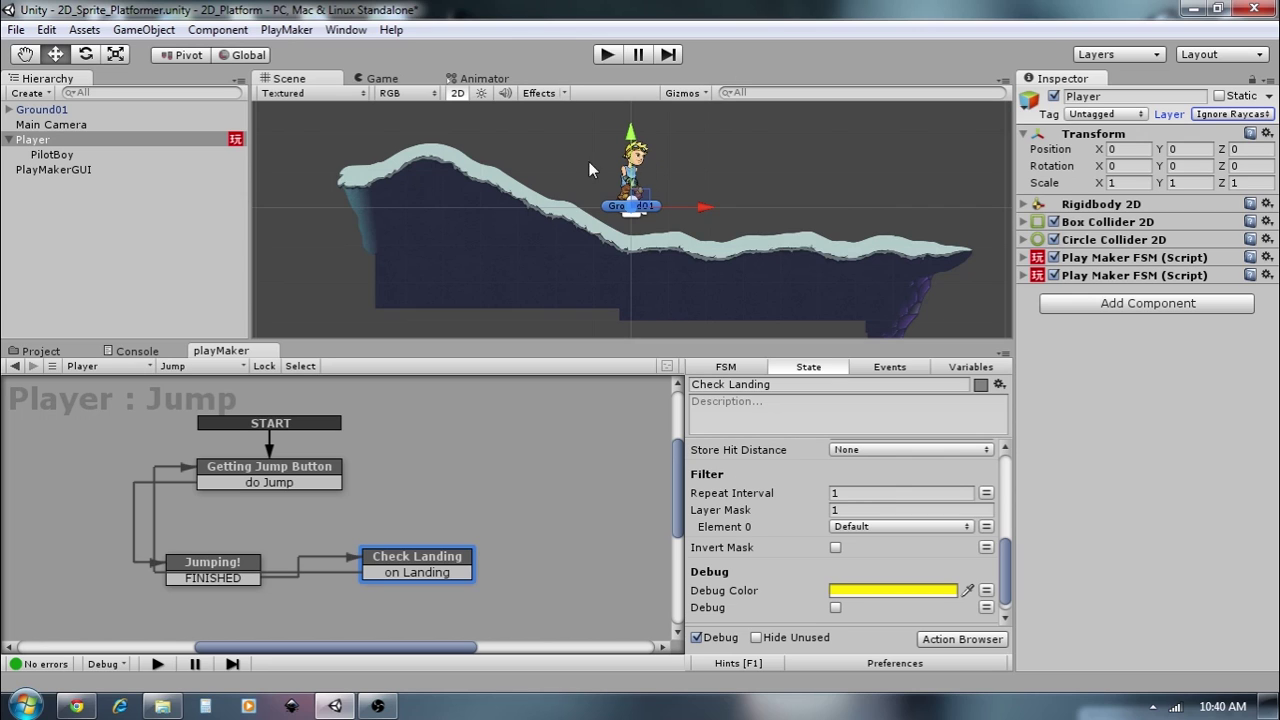
{"action": "left_click", "coordinate": [971, 367]}
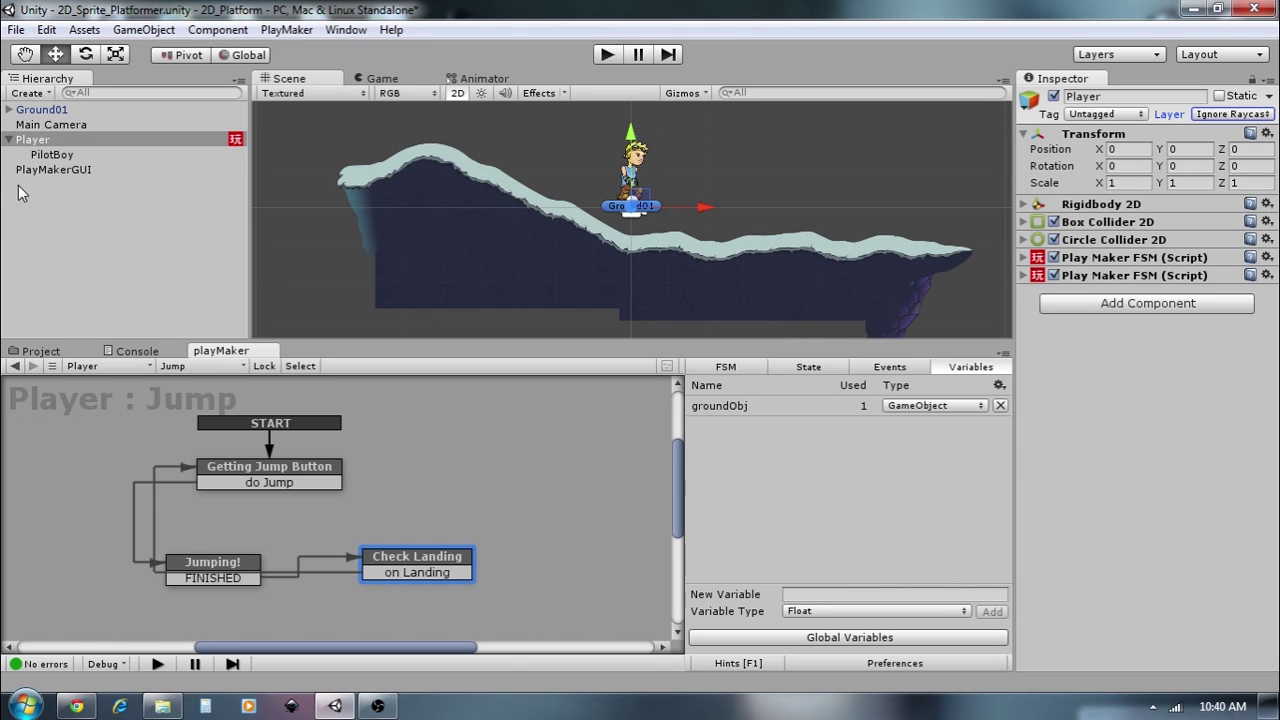
{"action": "left_click", "coordinate": [48, 155]}
{"action": "left_click", "coordinate": [34, 140]}
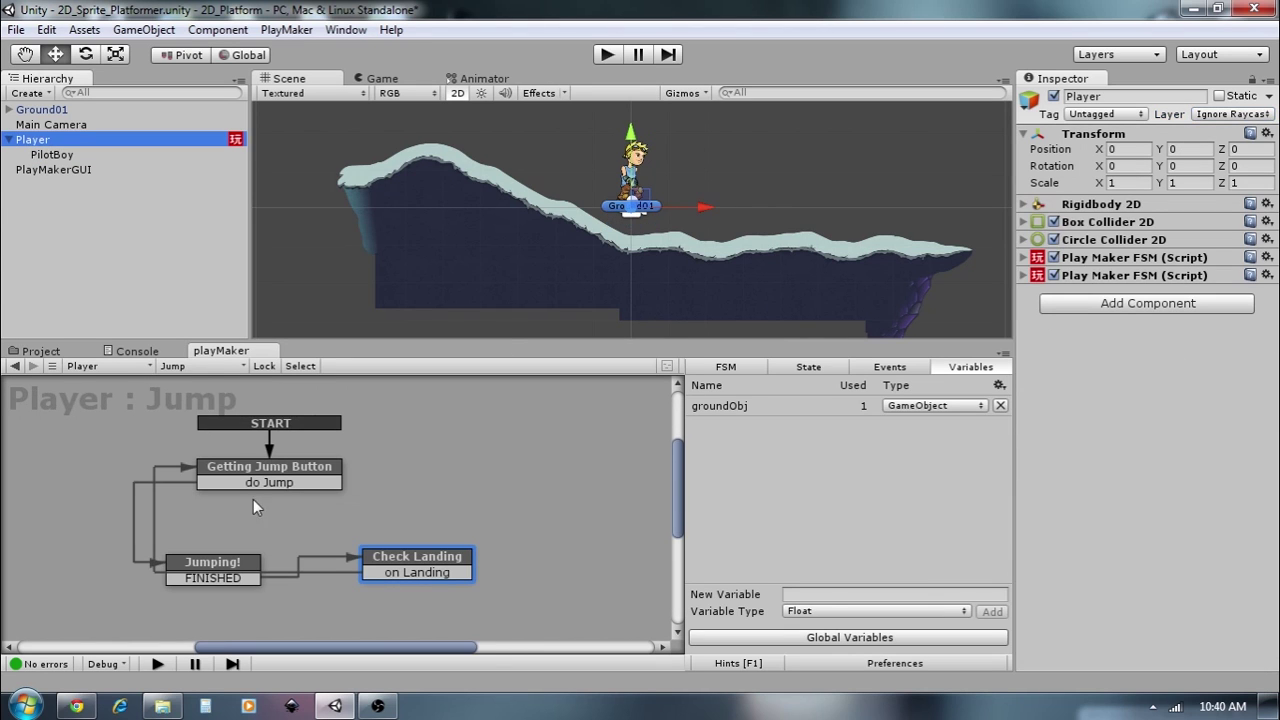
- Add a Game Object Compare Tag action to the Check Landing state, below its Ray Cast 2d action
{"action": "left_click", "coordinate": [440, 565]}
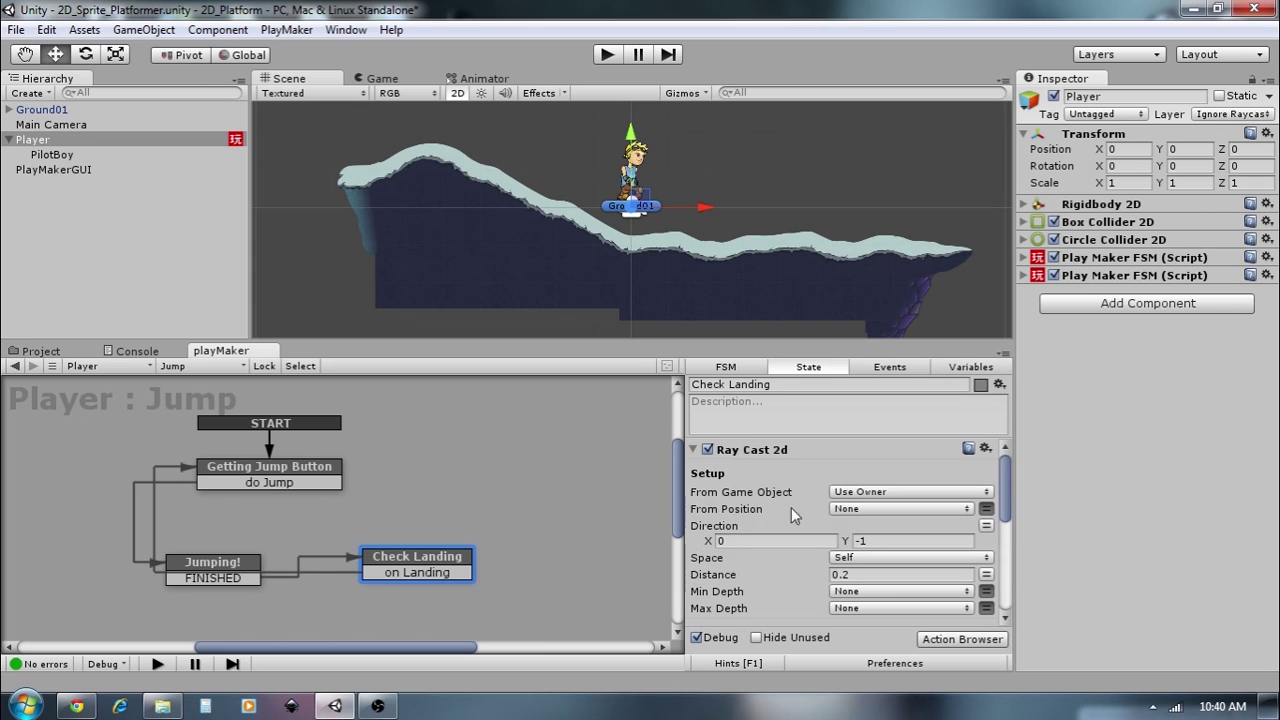
{"action": "left_click", "coordinate": [690, 450]}
{"action": "left_click", "coordinate": [966, 639]}
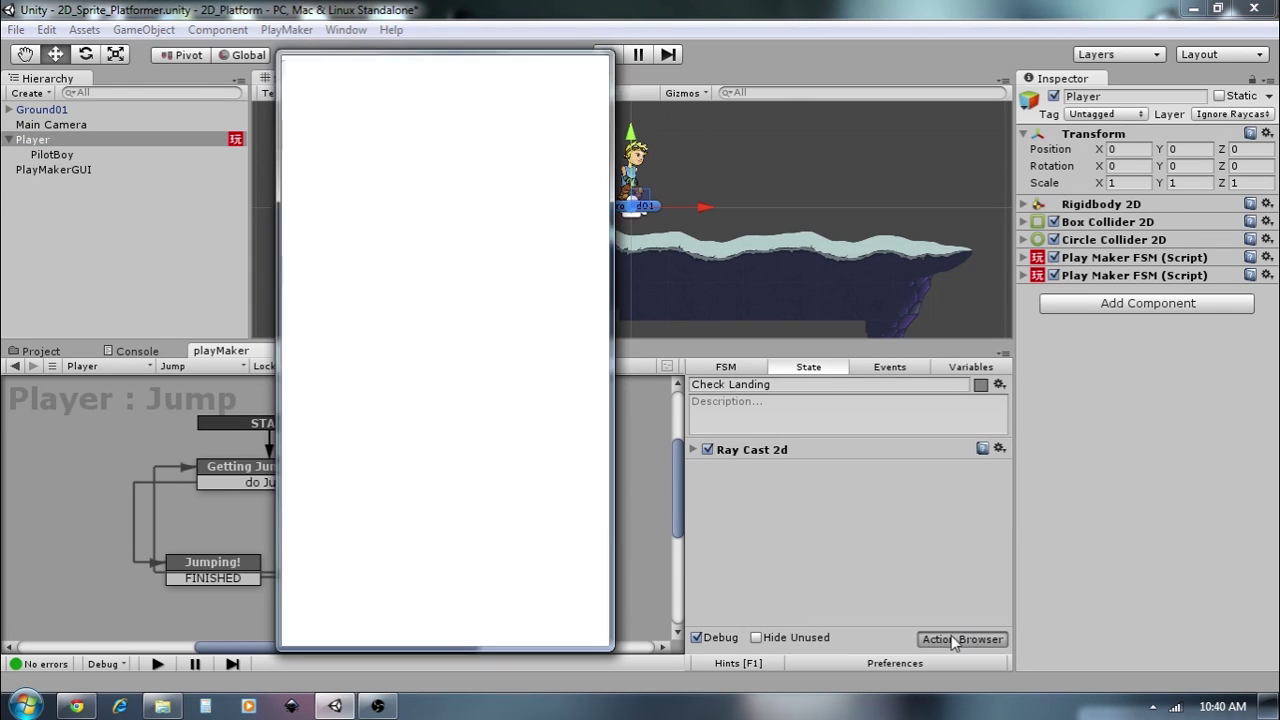
{"action": "type", "text": "game"}
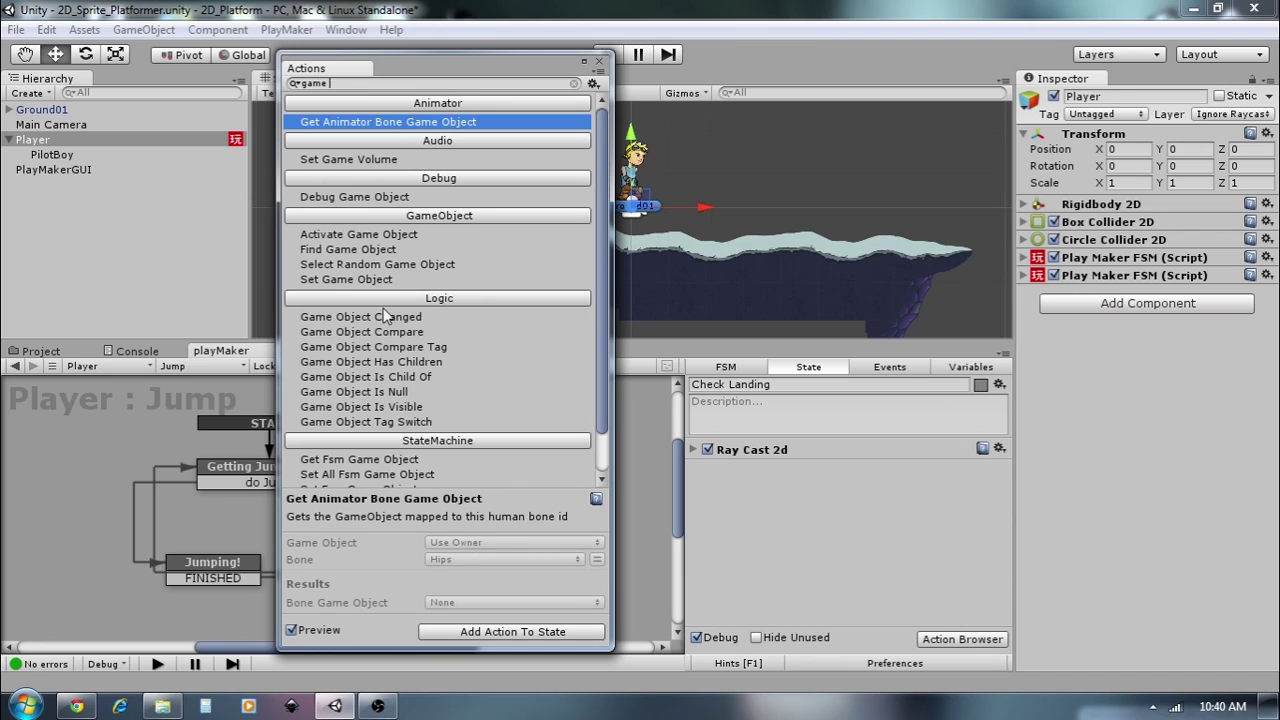
{"action": "double_click", "coordinate": [421, 348]}
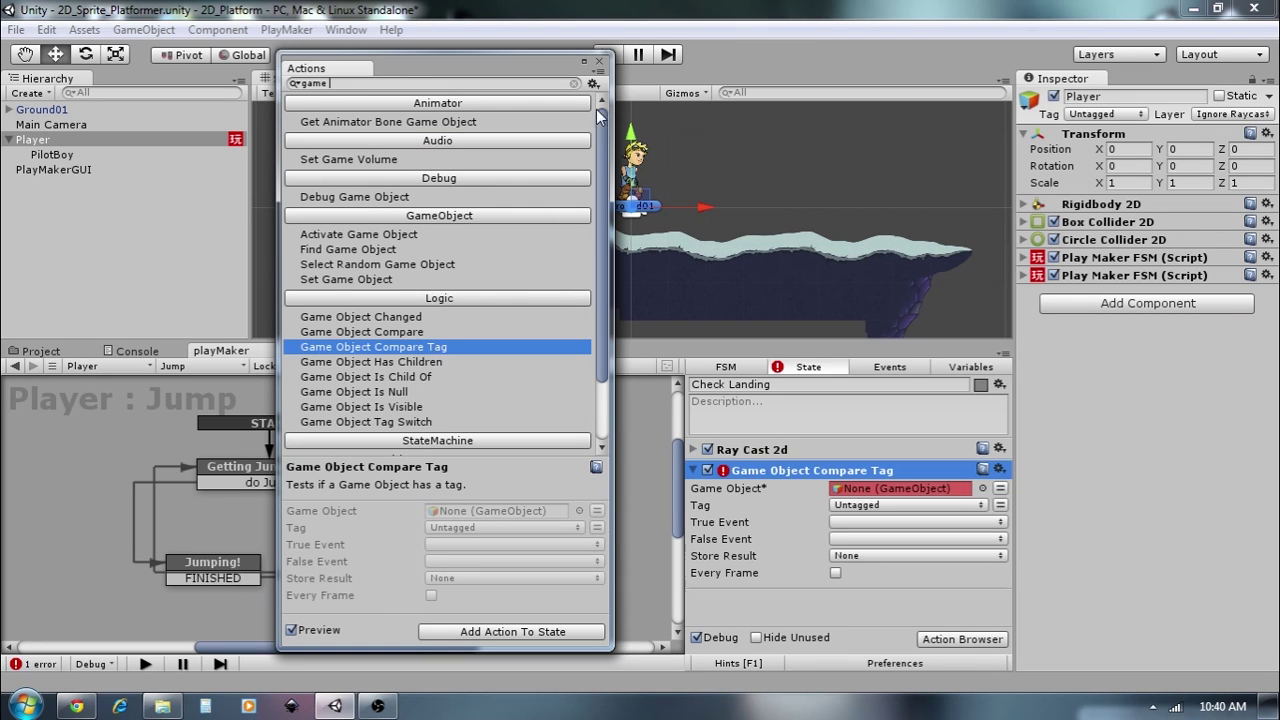
{"action": "left_click", "coordinate": [599, 61]}
- Set the Game Object Compare Tag action to check for the Ground tag and send the on Landing event when true
{"action": "left_click", "coordinate": [897, 506]}
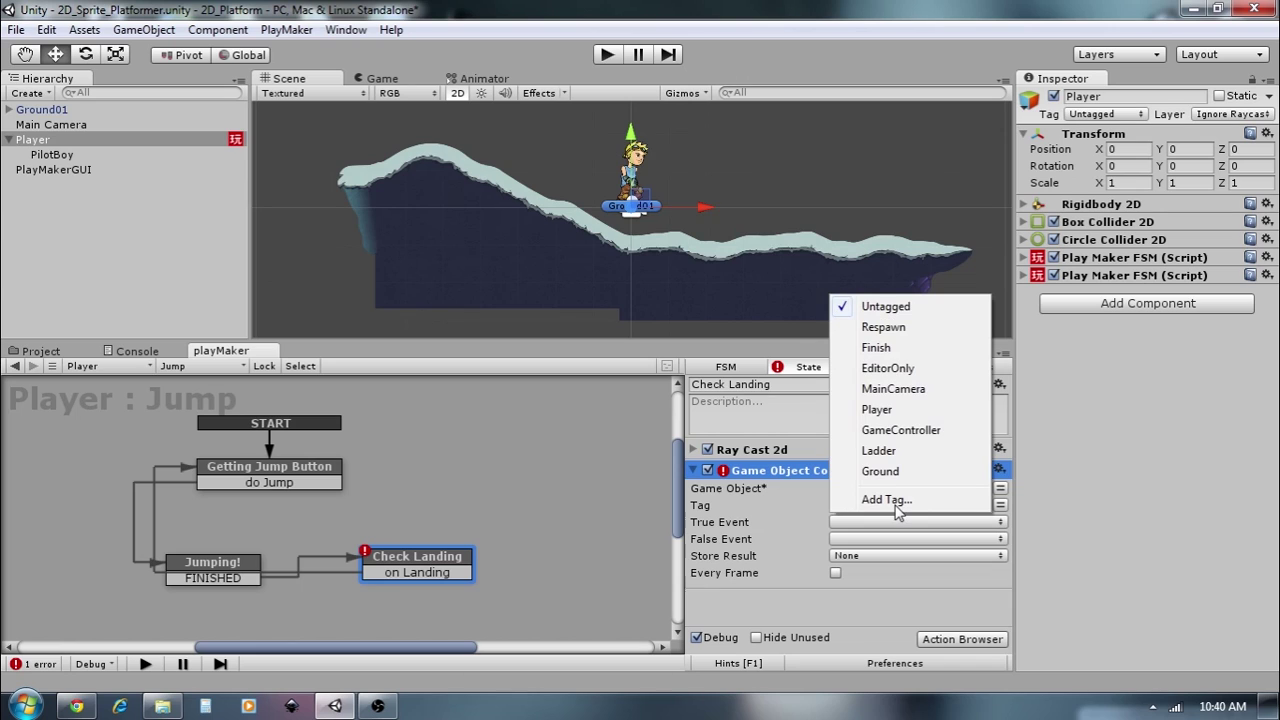
{"action": "left_click", "coordinate": [893, 474]}
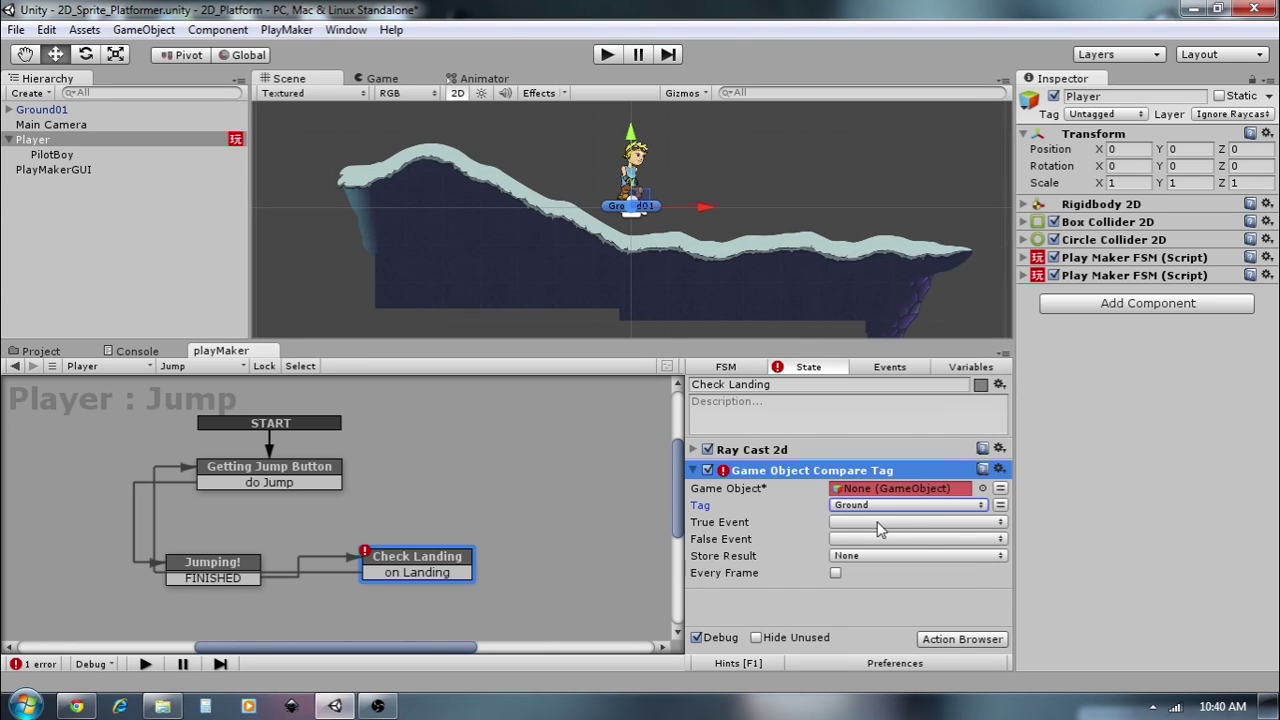
{"action": "left_click", "coordinate": [878, 522]}
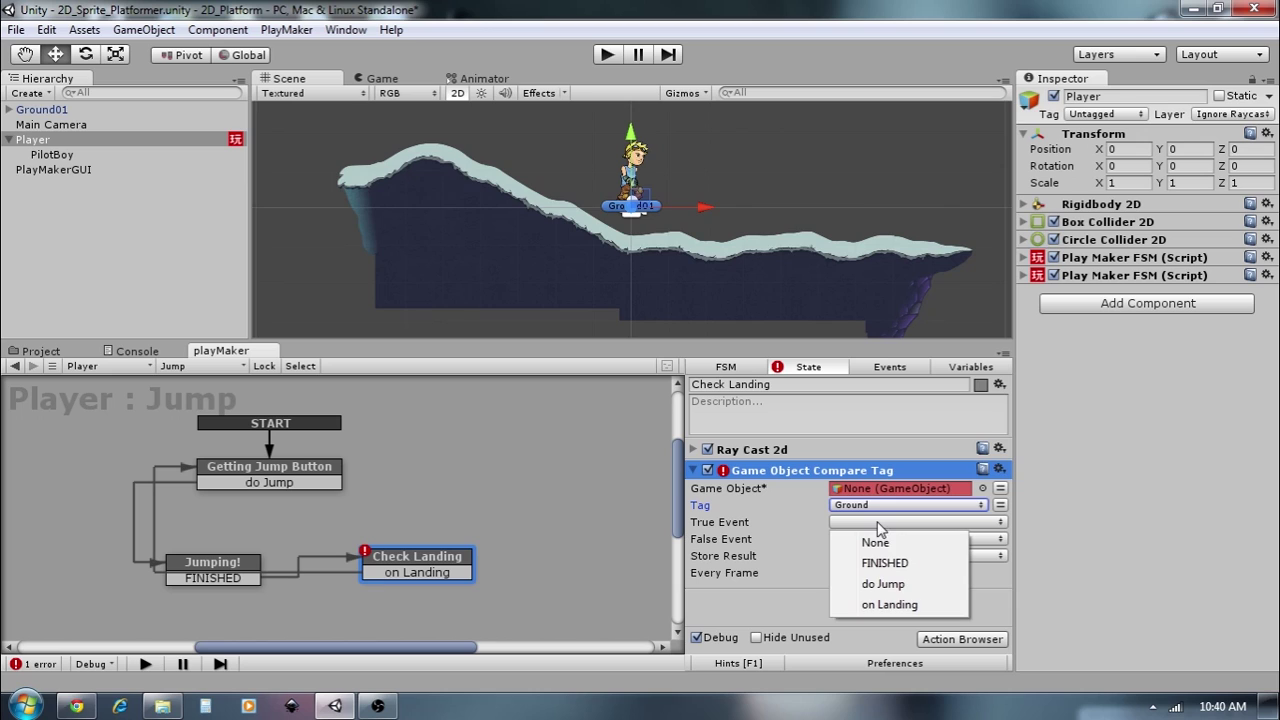
{"action": "left_click", "coordinate": [889, 605]}
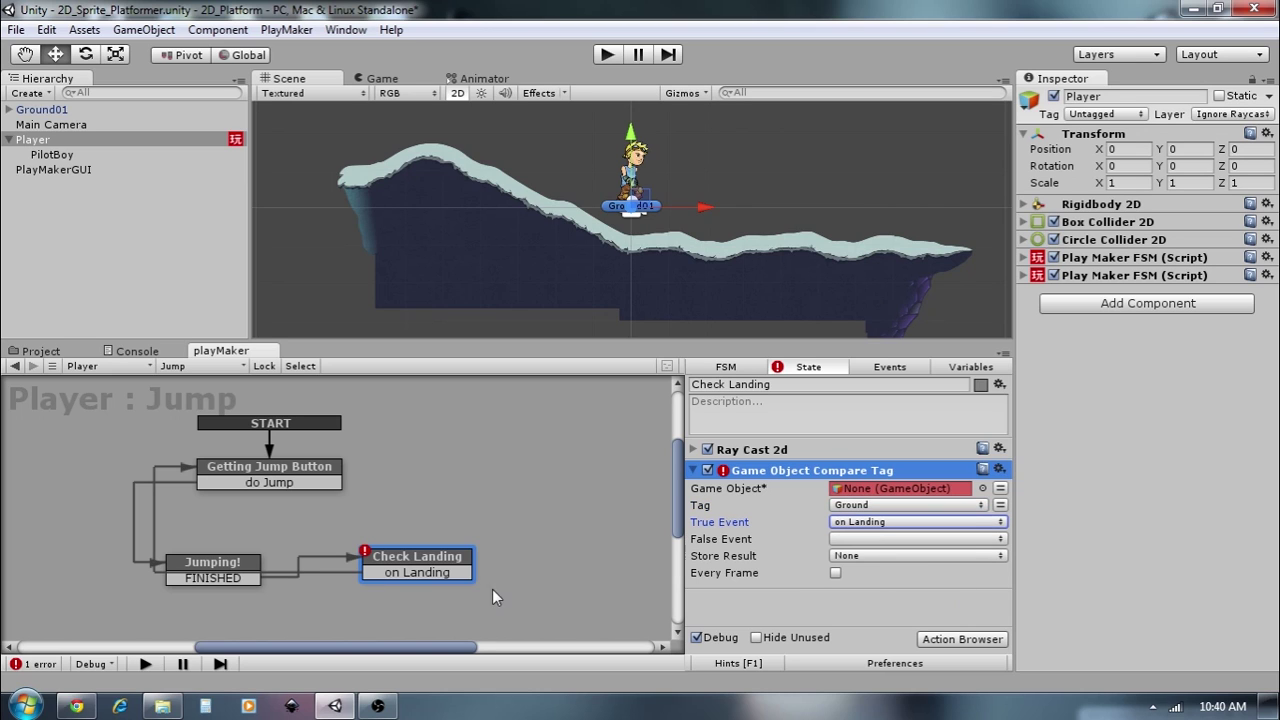
{"action": "left_click_drag", "start_coordinate": [450, 565], "coordinate": [452, 564]}
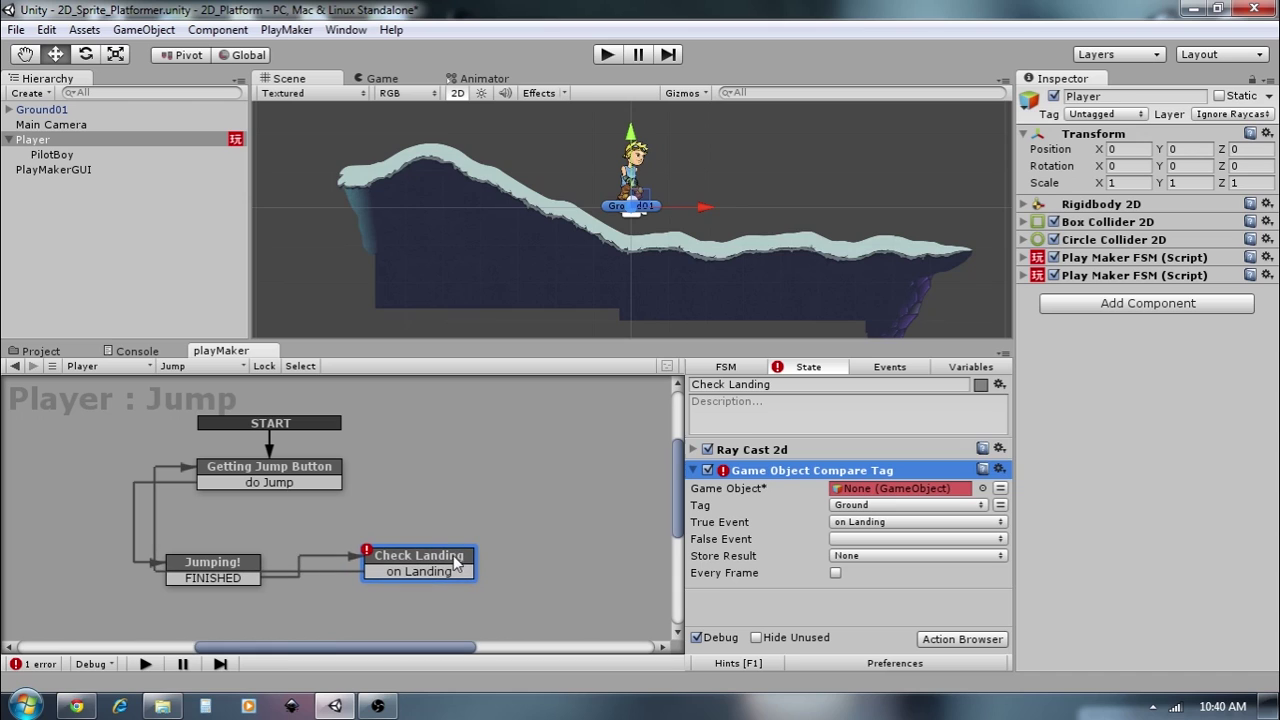
- Make the tag comparison test the groundObj variable every frame, and move the Check Landing state slightly higher in the graph
{"action": "left_click", "coordinate": [1001, 489]}
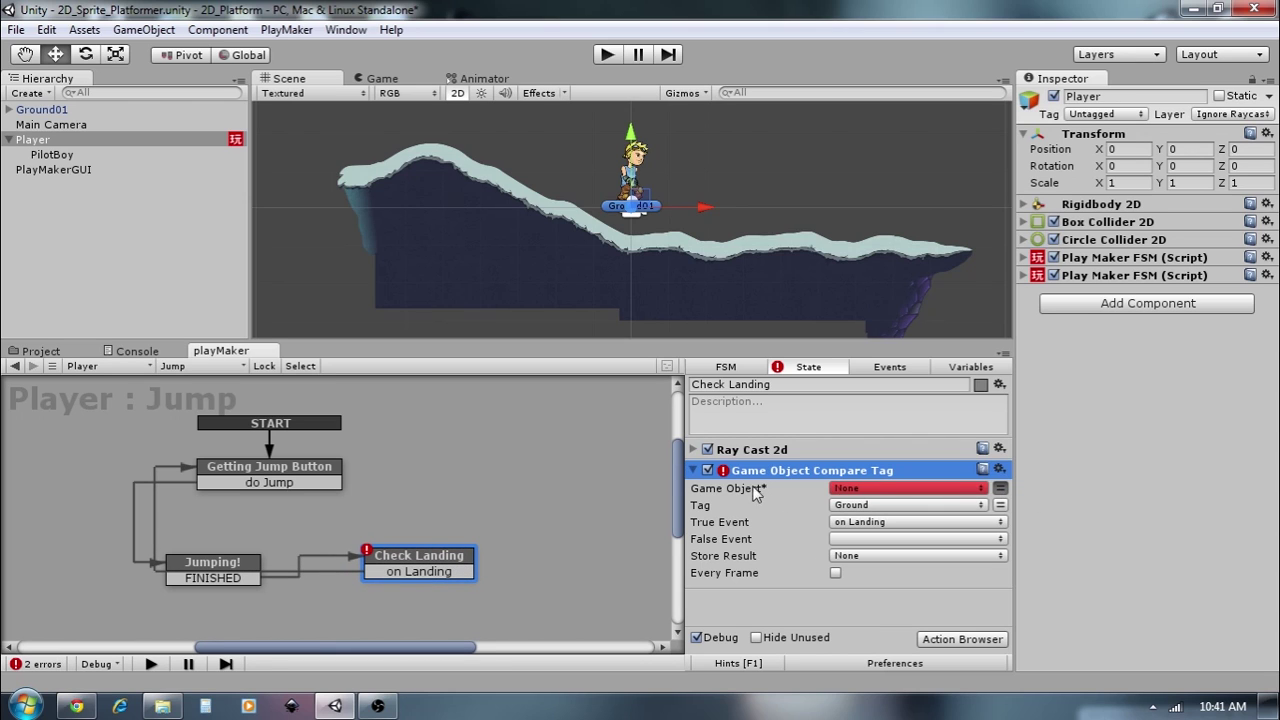
{"action": "left_click", "coordinate": [874, 490]}
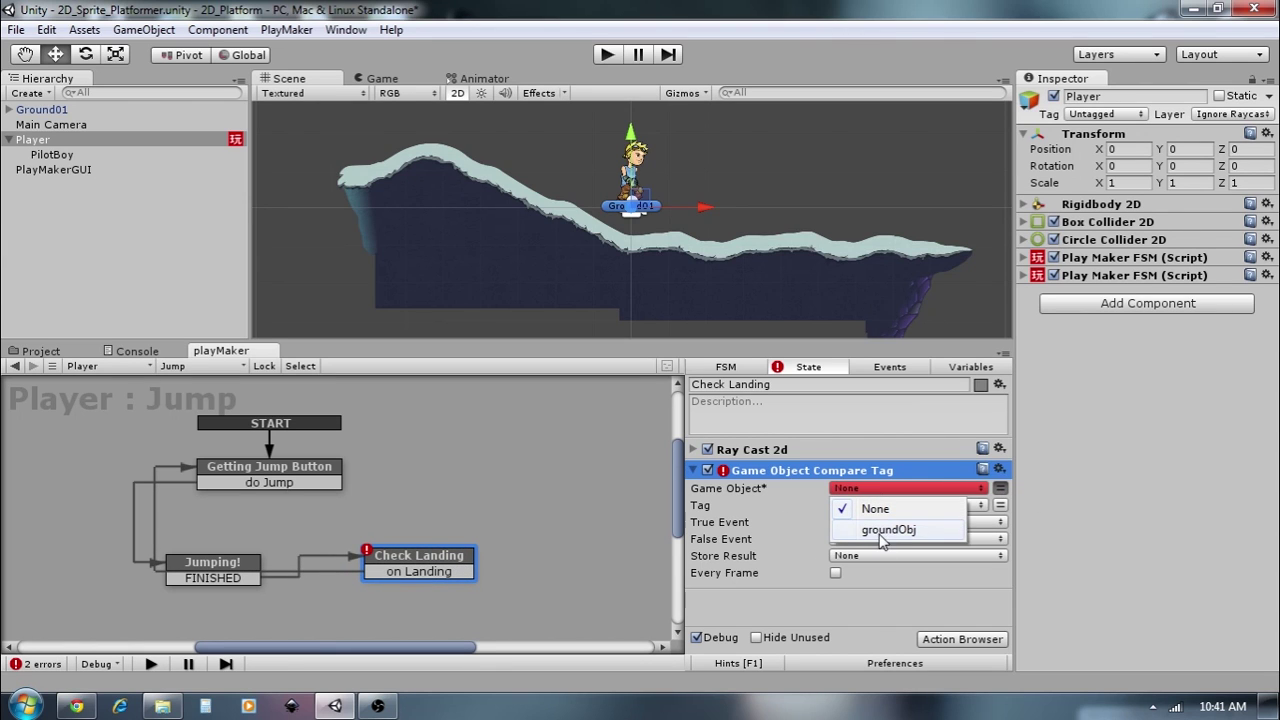
{"action": "left_click", "coordinate": [885, 531]}
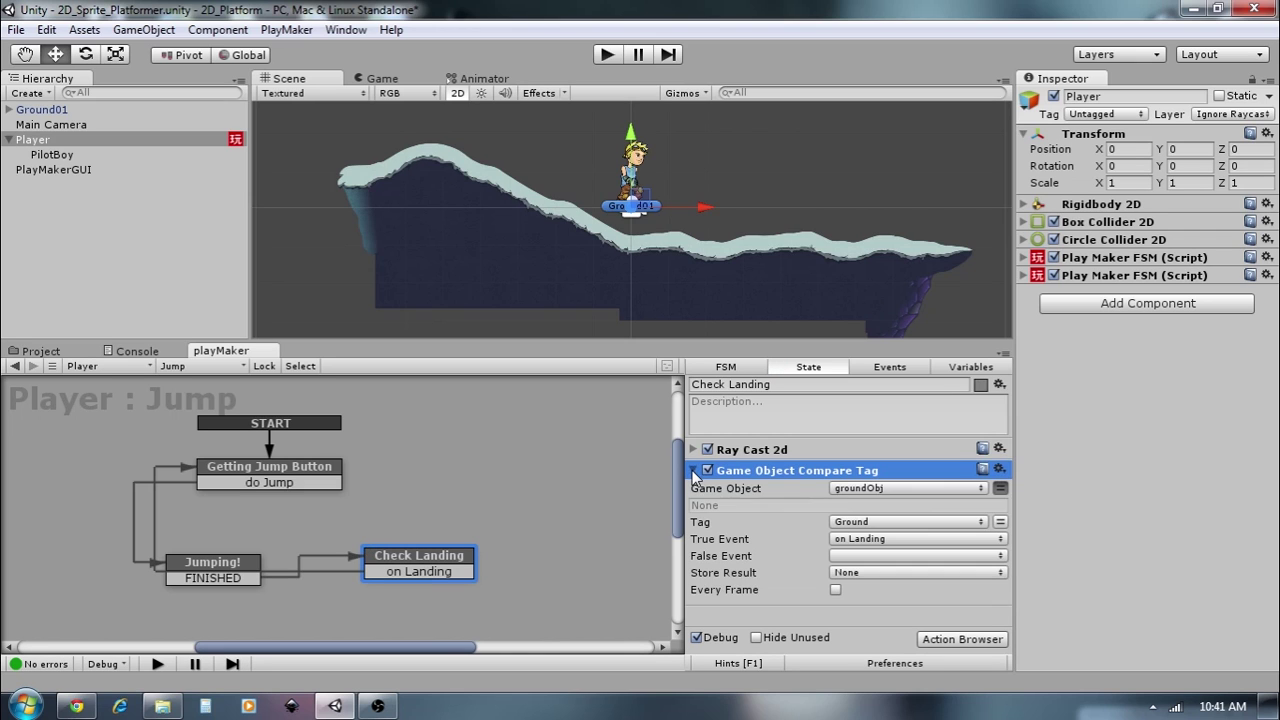
{"action": "left_click", "coordinate": [835, 590]}
{"action": "left_click", "coordinate": [694, 471]}
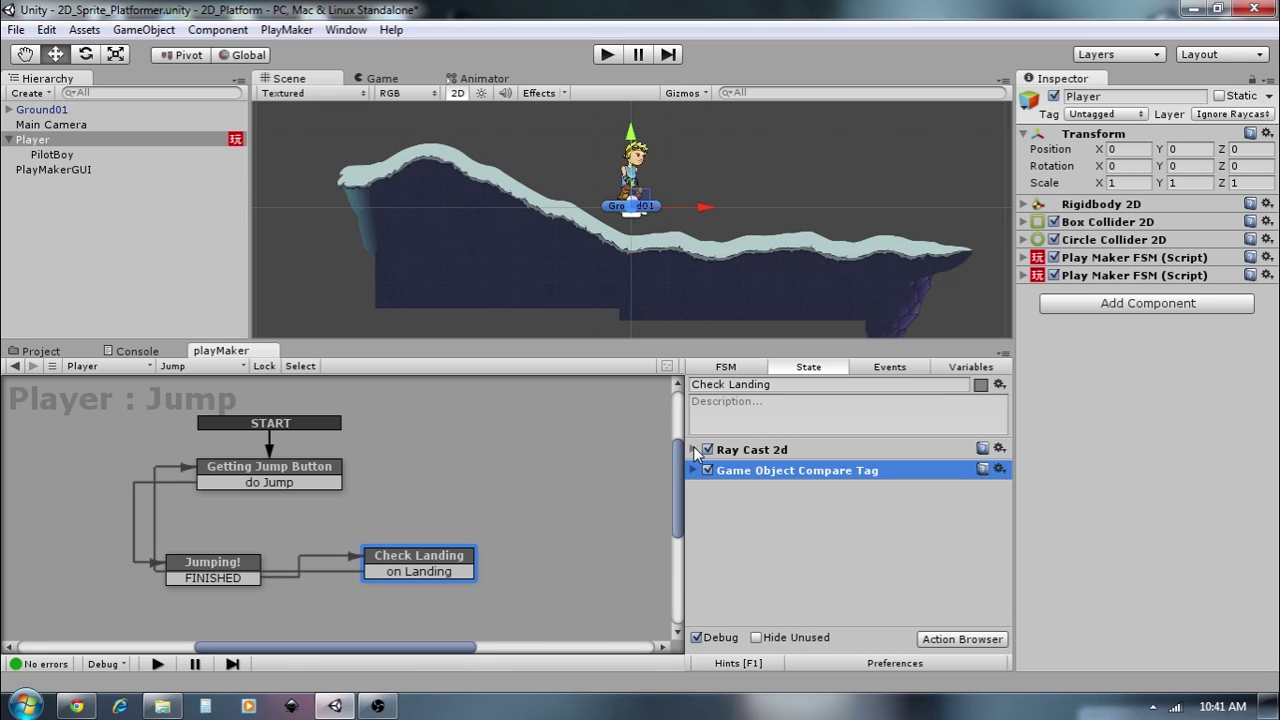
{"action": "left_click_drag", "start_coordinate": [439, 561], "coordinate": [432, 515]}
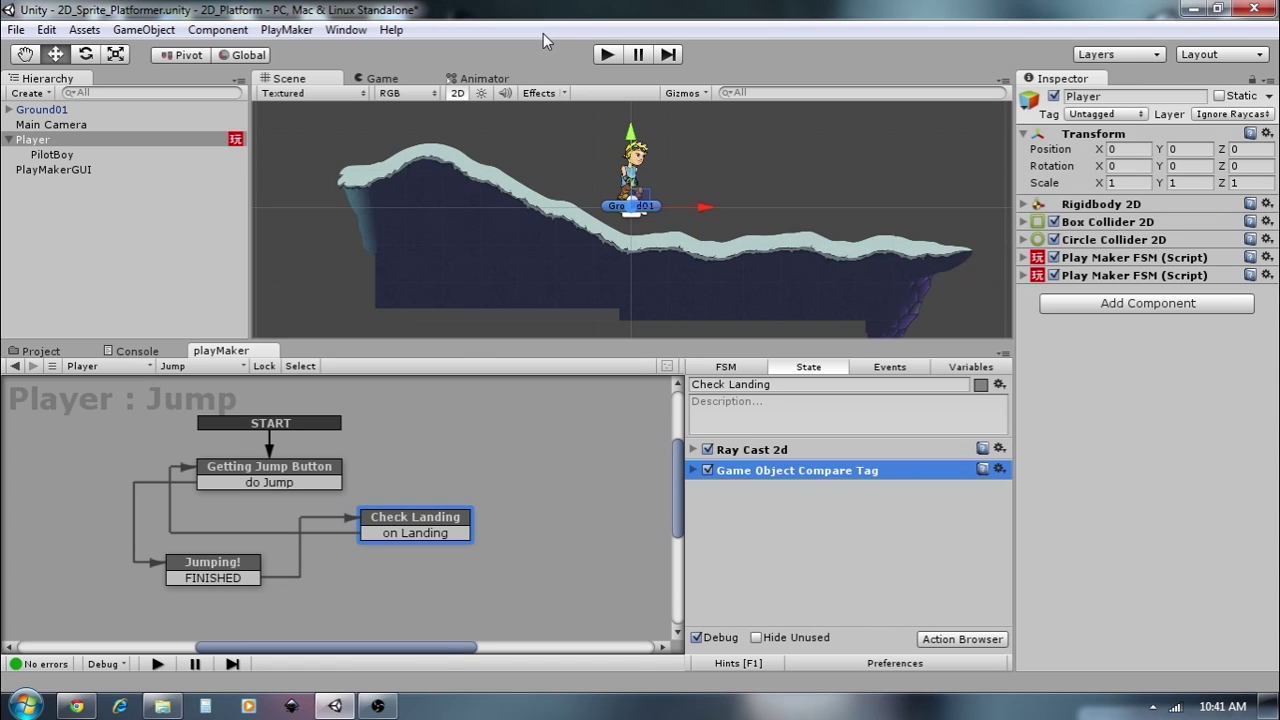
- Play-test the scene by walking the character both ways and jumping repeatedly, including in mid-air, and stop the game
{"action": "left_click", "coordinate": [606, 55]}
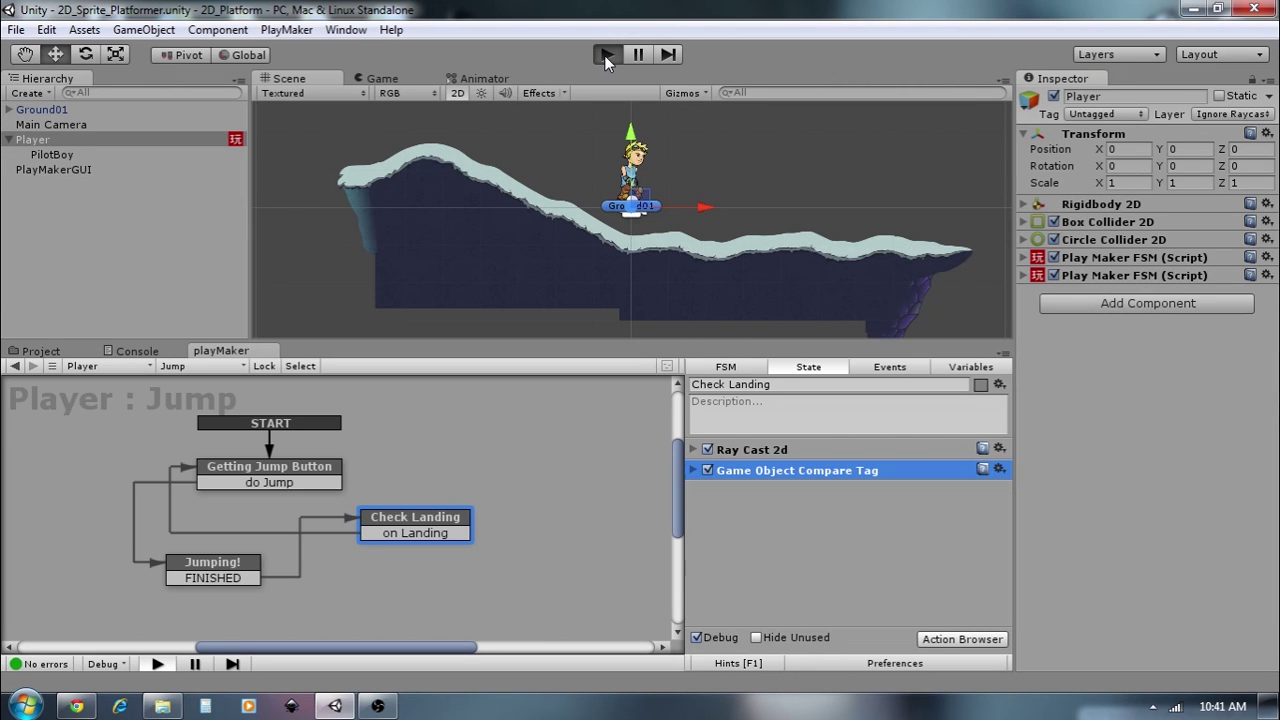
{"action": "key", "text": "Right"}
{"action": "key", "text": "space"}
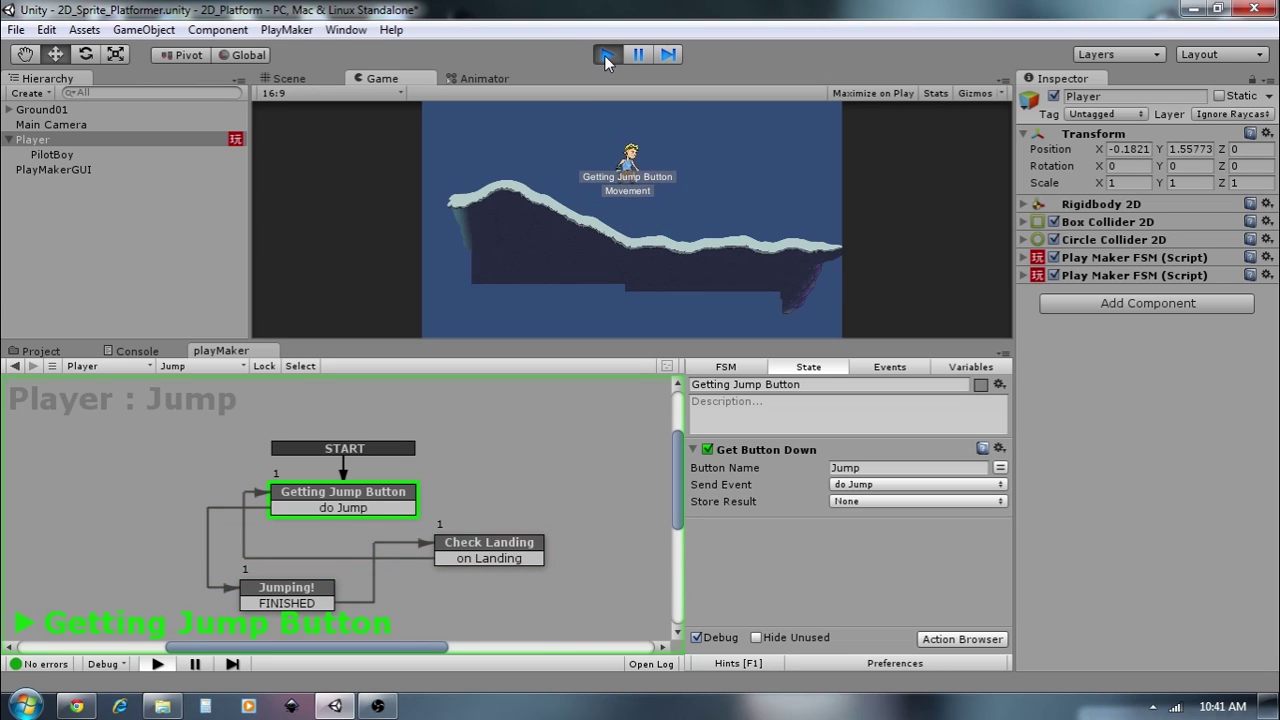
{"action": "key", "text": "Right"}
{"action": "key", "text": "Left"}
{"action": "key", "text": "space"}
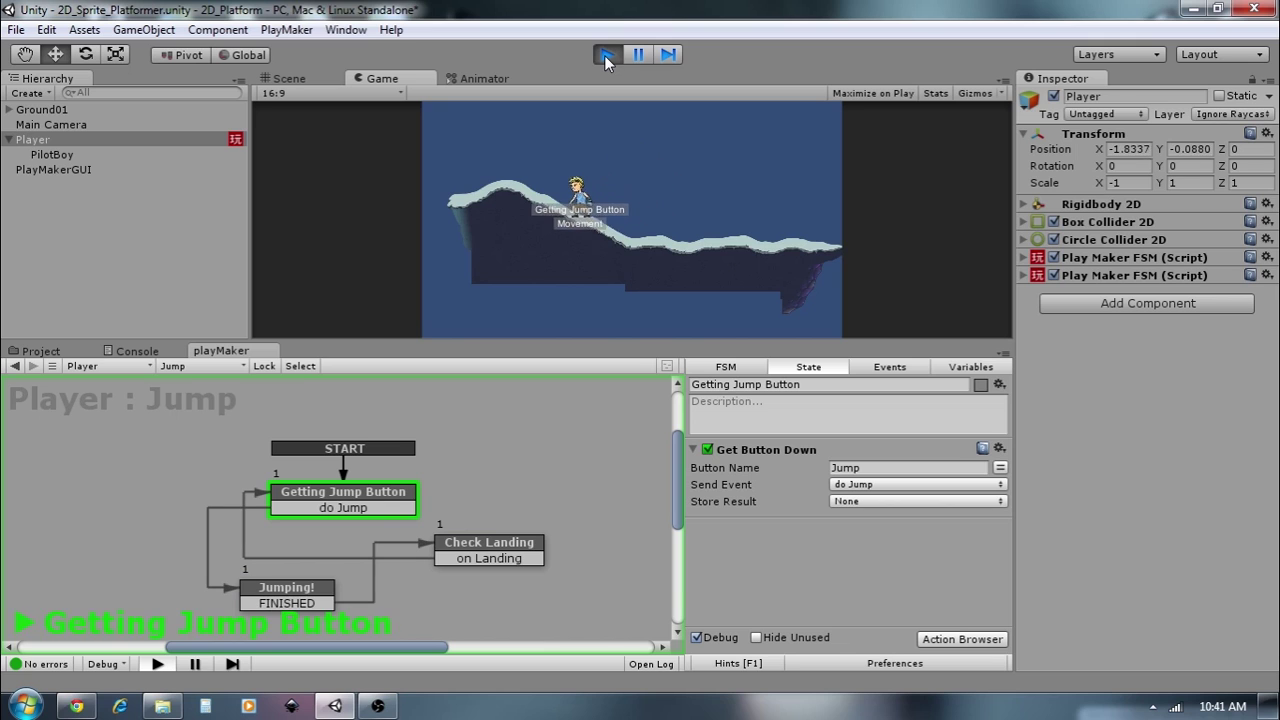
{"action": "key", "text": "Right"}
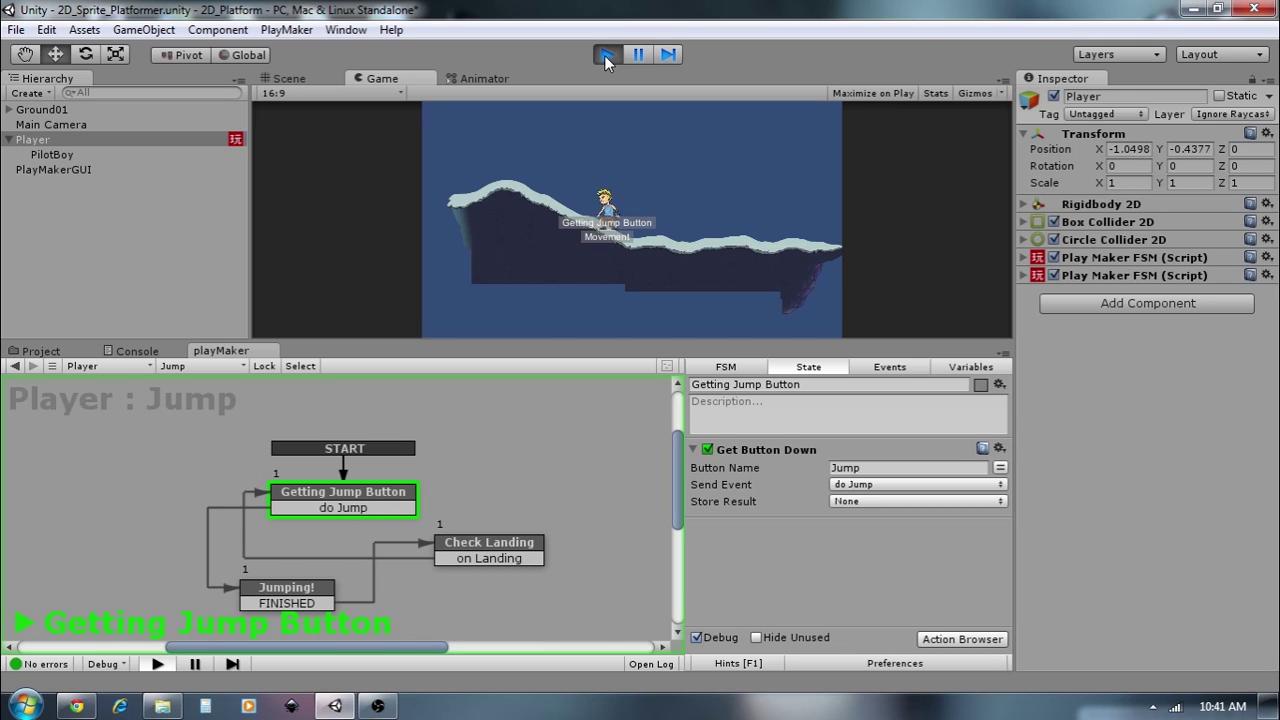
{"action": "key", "text": "space"}
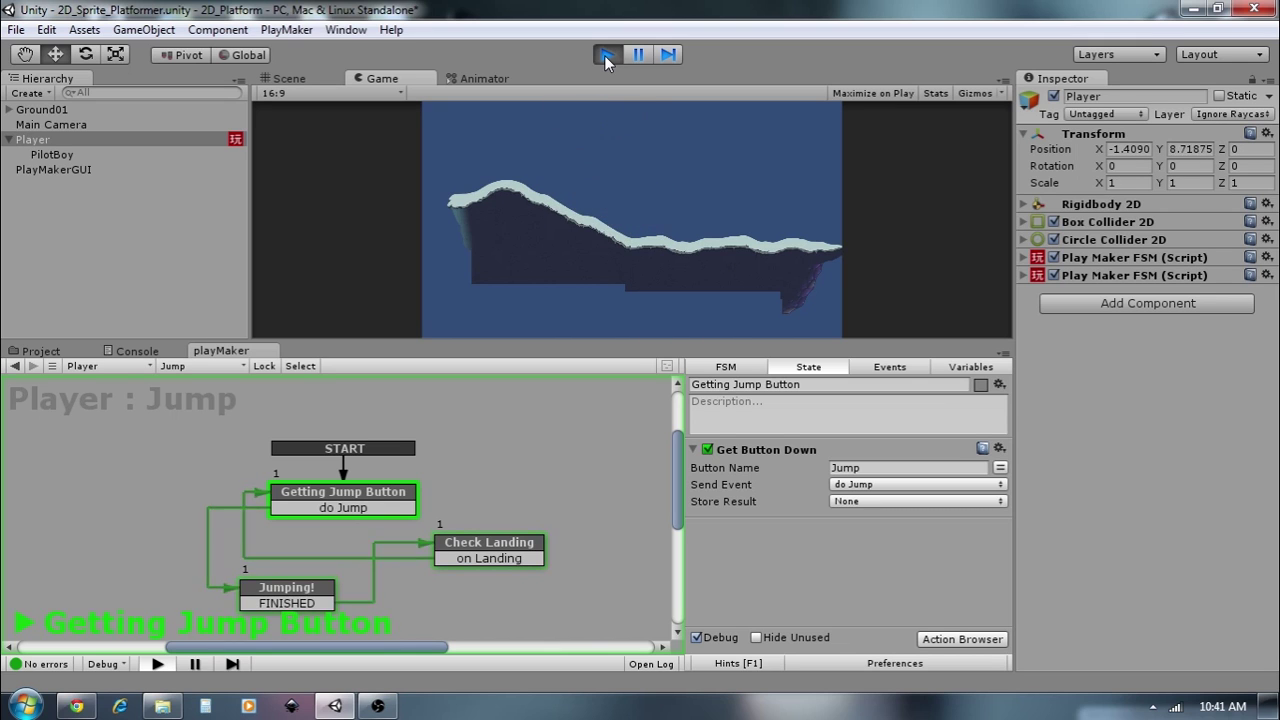
{"action": "key", "text": "space"}
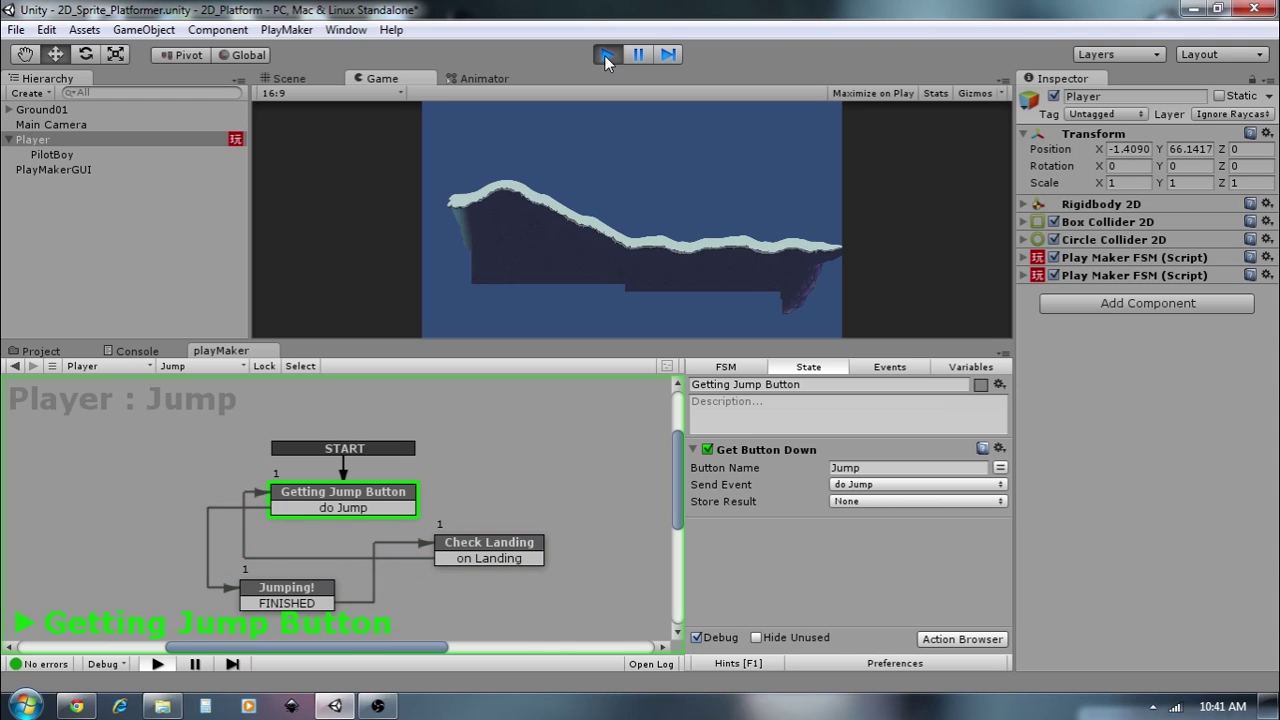
{"action": "key", "text": "Right"}
{"action": "left_click", "coordinate": [600, 58]}
- Examine the setup and result settings of the Ray Cast 2d action in the Check Landing state
{"action": "left_click", "coordinate": [214, 484]}
{"action": "left_click", "coordinate": [309, 538]}
{"action": "left_click", "coordinate": [694, 450]}
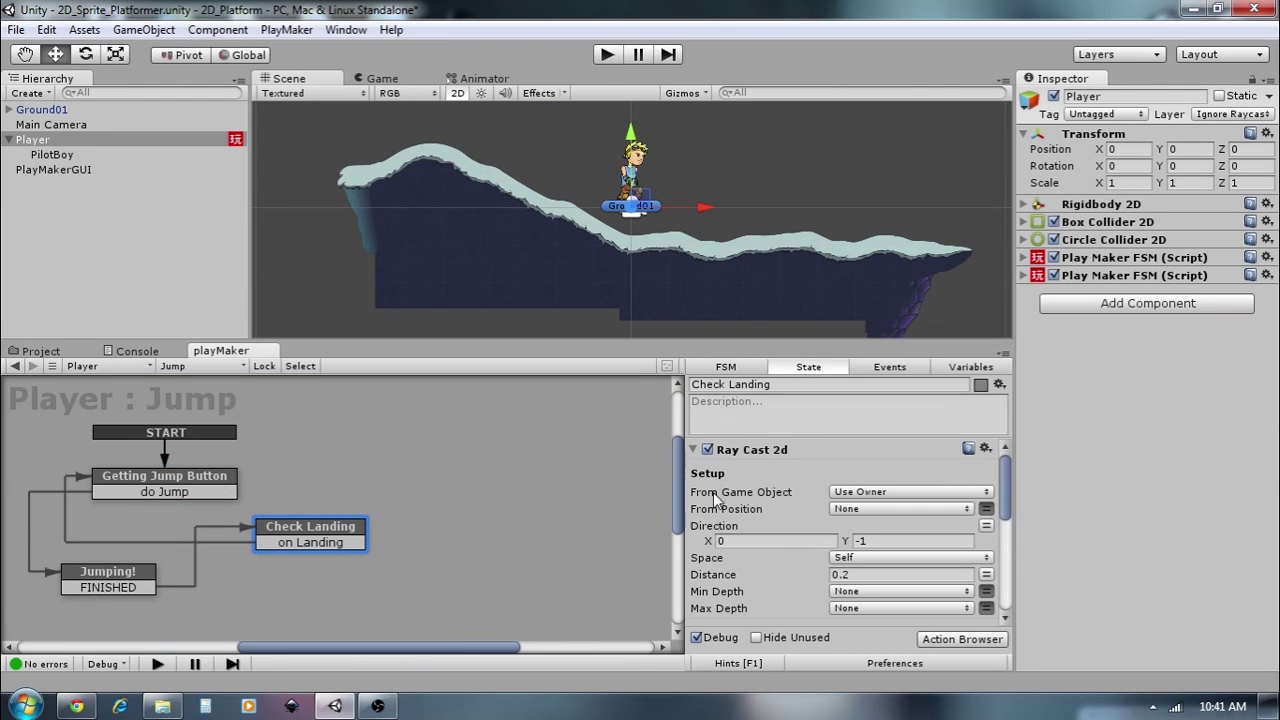
{"action": "scroll", "coordinate": [829, 514], "scroll_direction": "down", "scroll_amount": 3}
{"action": "scroll", "coordinate": [845, 514], "scroll_direction": "down", "scroll_amount": 2}
{"action": "scroll", "coordinate": [848, 514], "scroll_direction": "down", "scroll_amount": 2}
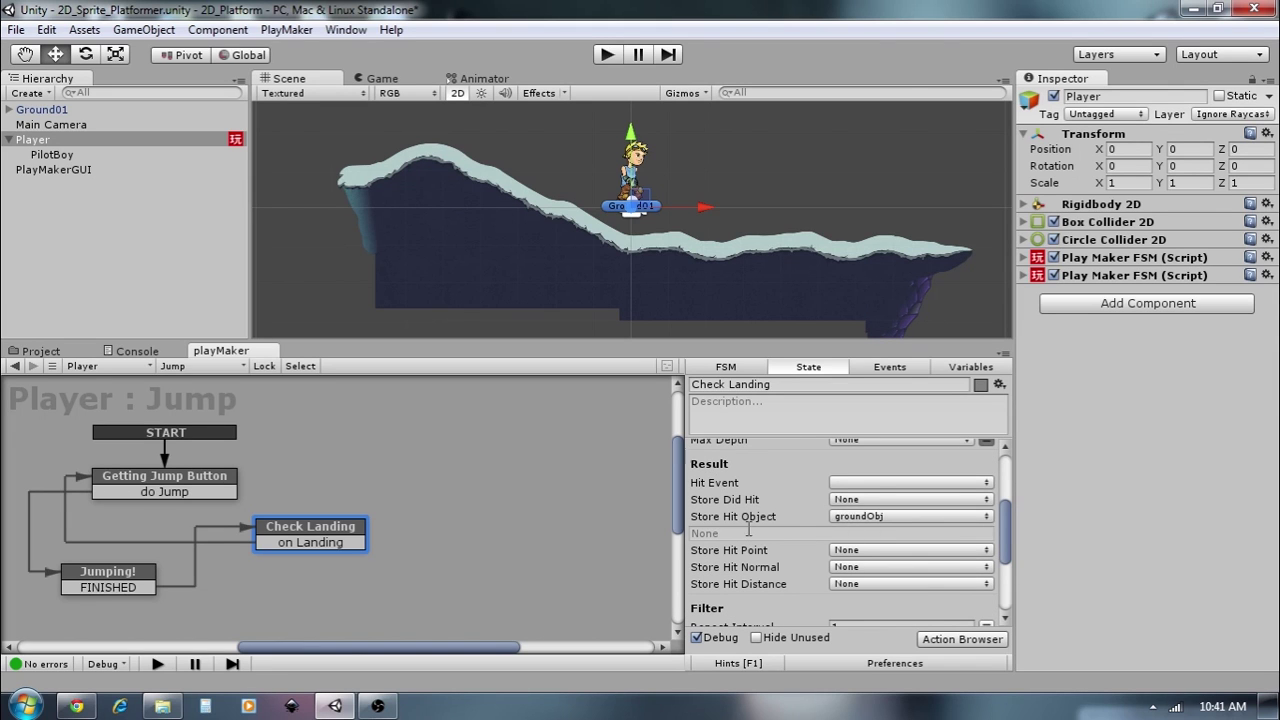
{"action": "scroll", "coordinate": [777, 534], "scroll_direction": "up", "scroll_amount": 2}
- Add a Set Game Object action to the Getting Jump Button state
{"action": "left_click", "coordinate": [152, 480]}
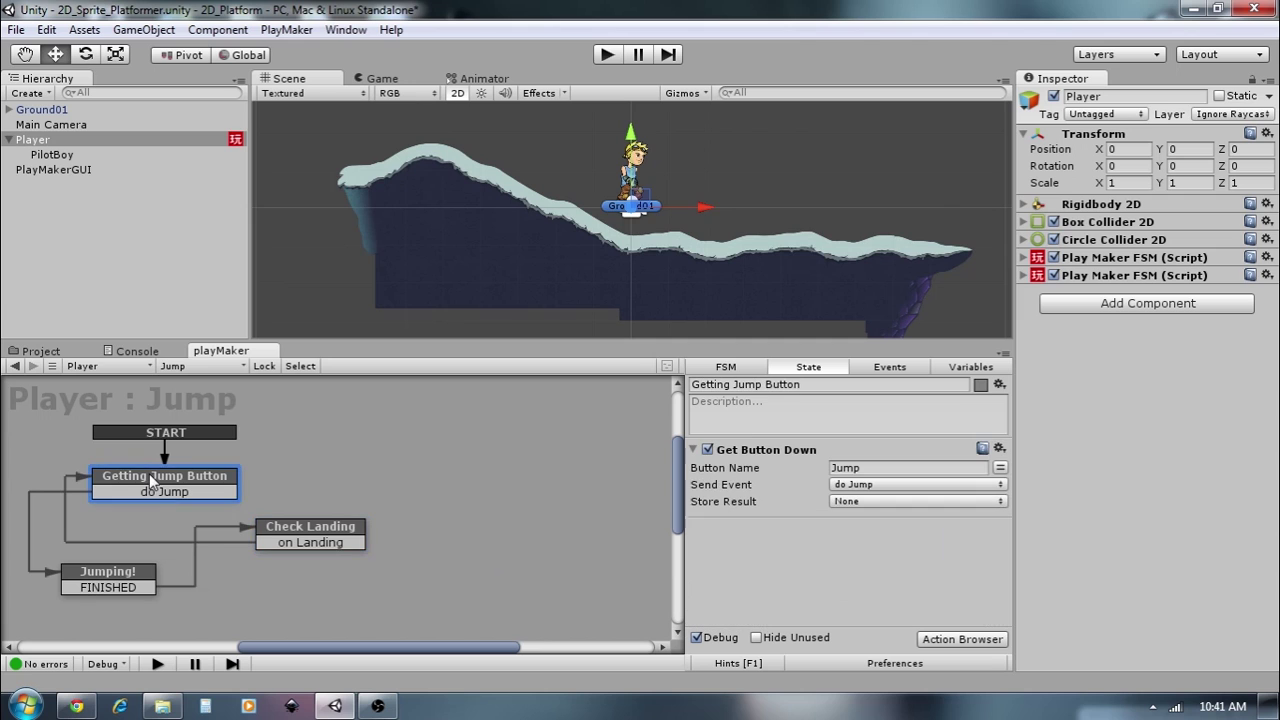
{"action": "left_click", "coordinate": [988, 639]}
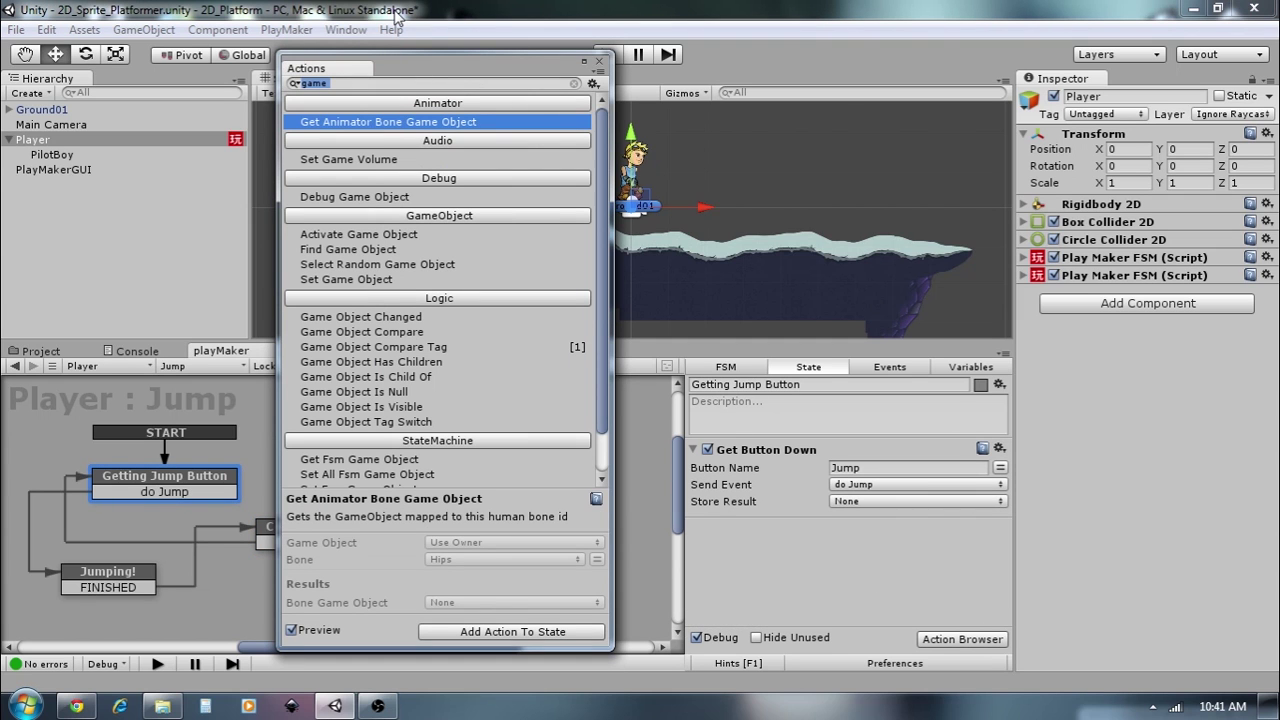
{"action": "type", "text": "set ga"}
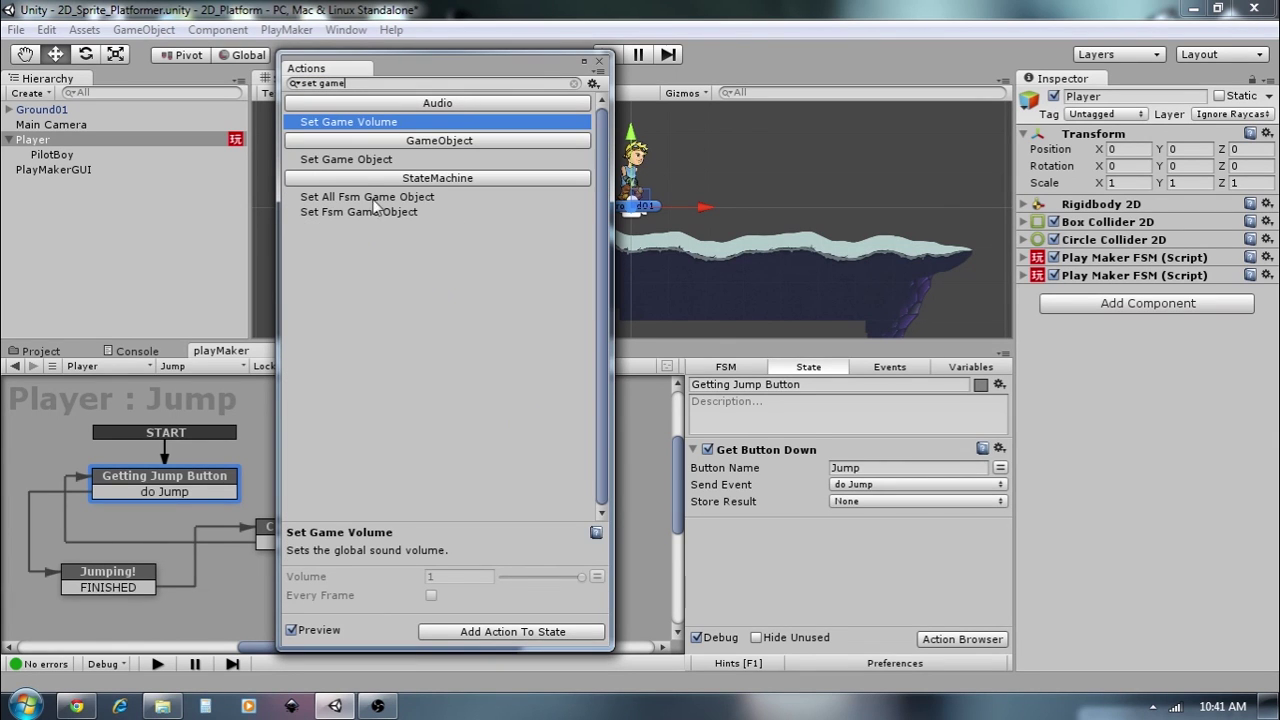
{"action": "left_click", "coordinate": [362, 160]}
{"action": "double_click", "coordinate": [362, 160]}
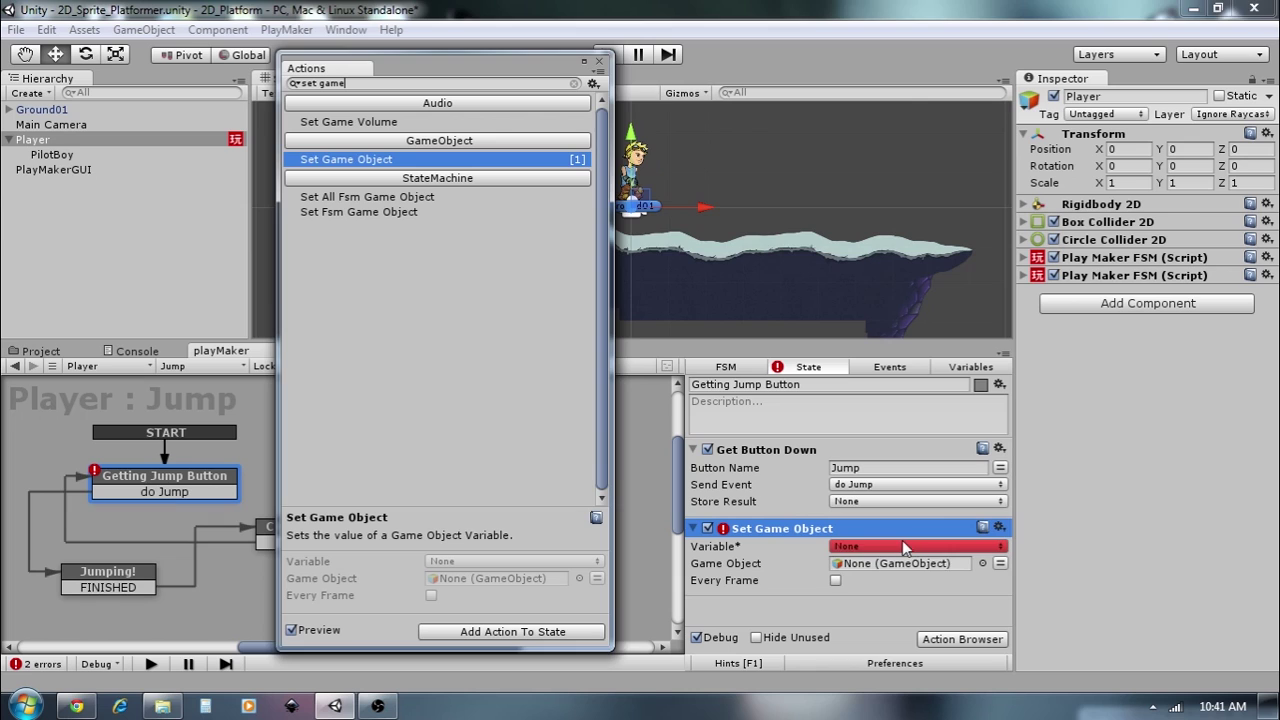
- Set the Set Game Object action's variable to groundObj, leaving its game object as None, and close the action browser
{"action": "left_click", "coordinate": [903, 548]}
{"action": "left_click", "coordinate": [906, 588]}
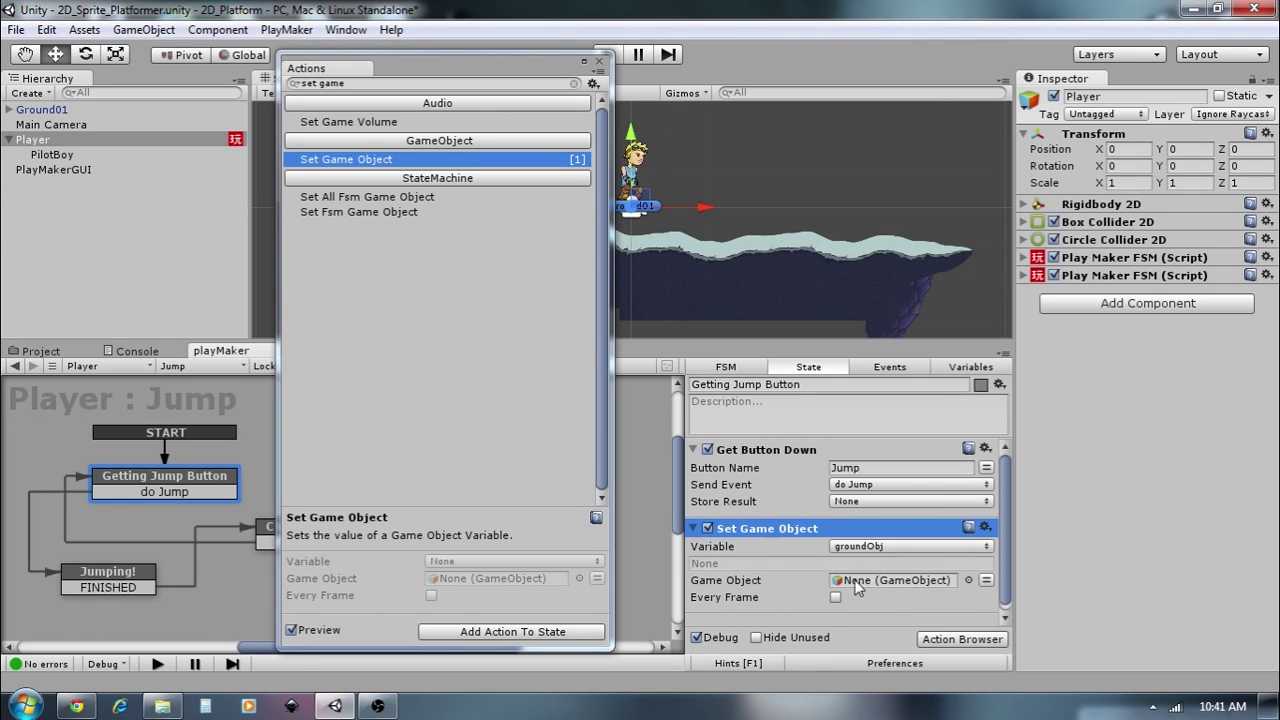
{"action": "left_click", "coordinate": [692, 528]}
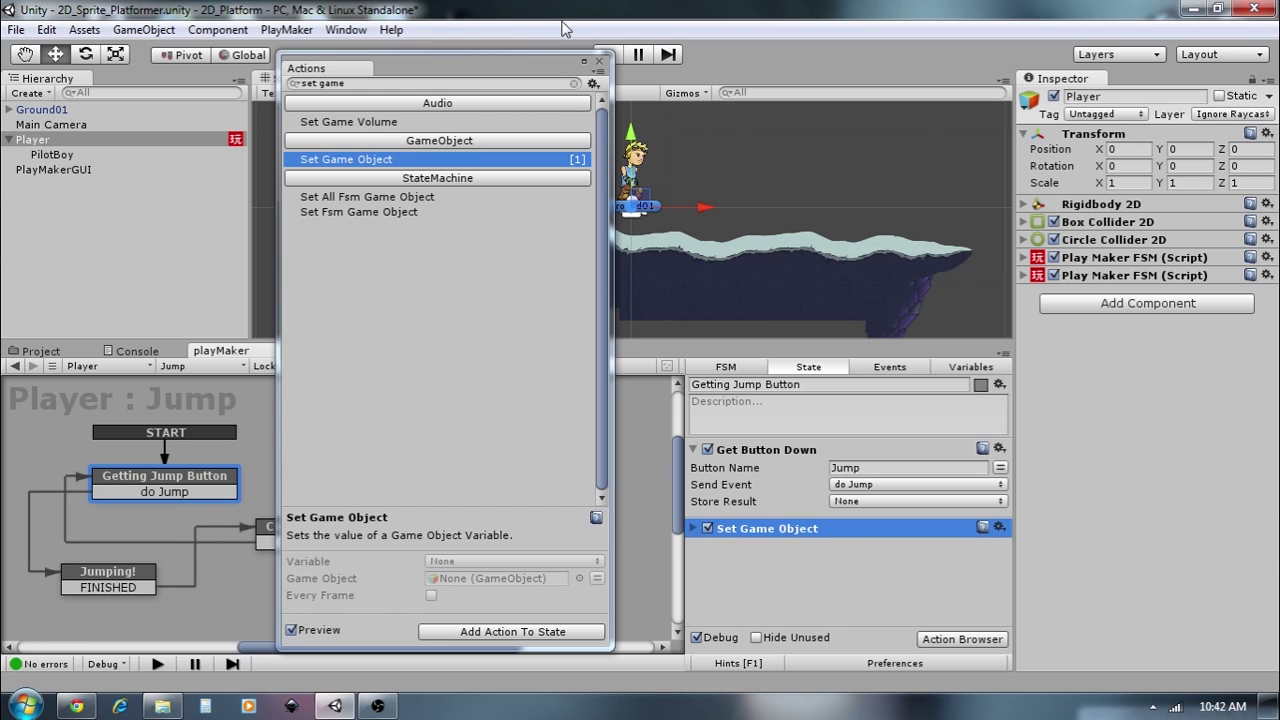
{"action": "left_click", "coordinate": [599, 61]}
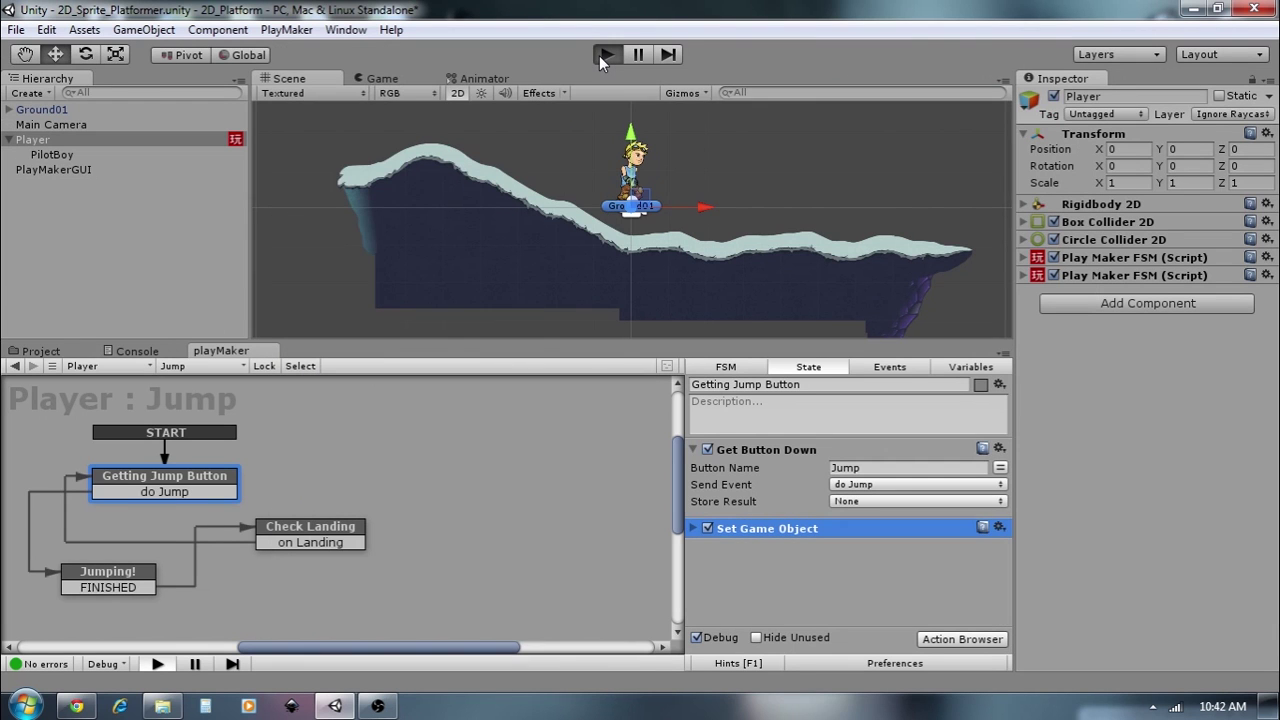
- Play-test the scene by walking the character both ways and jumping between landings, and stop the game
{"action": "key", "text": "Left"}
{"action": "key", "text": "space"}
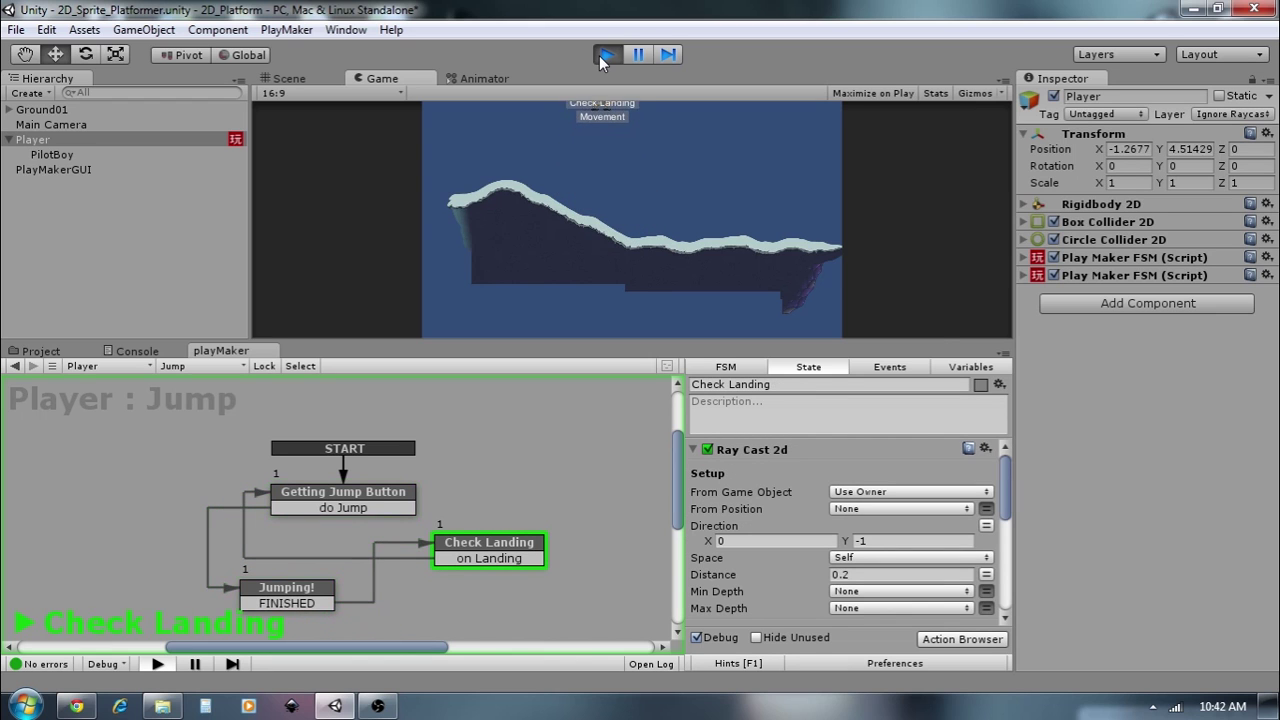
{"action": "key", "text": "Right"}
{"action": "key", "text": "space"}
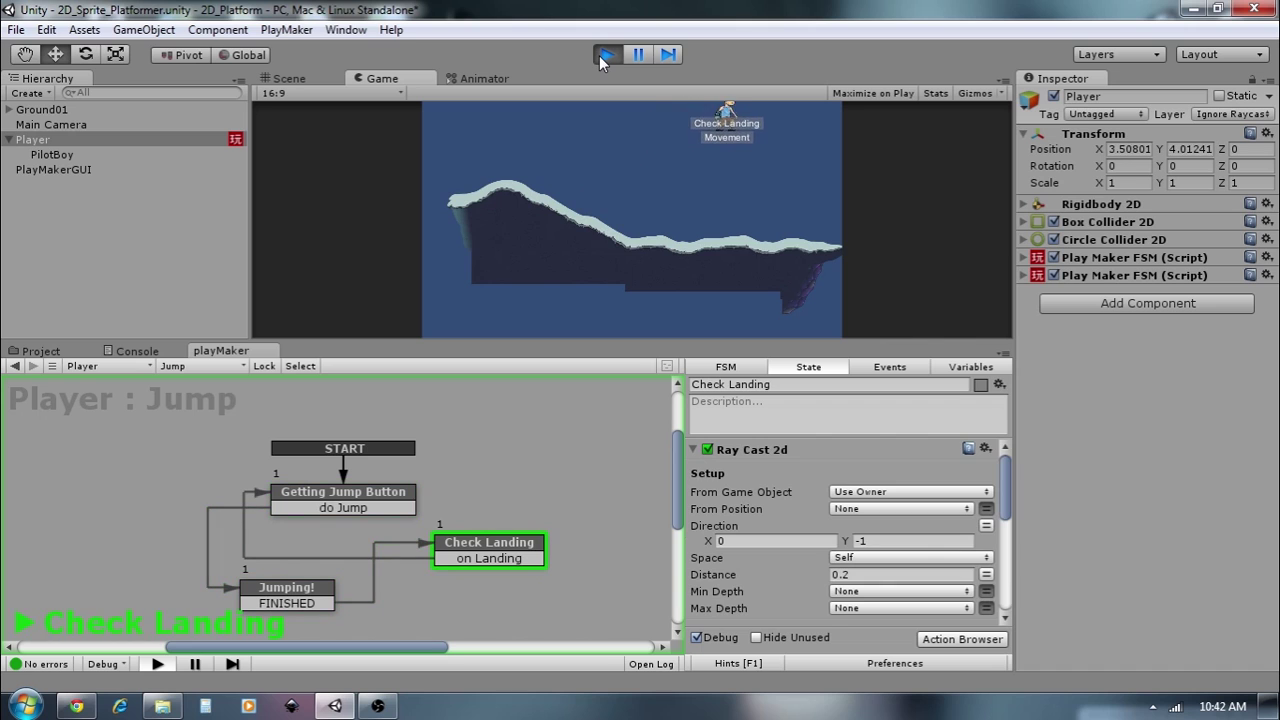
{"action": "key", "text": "Left"}
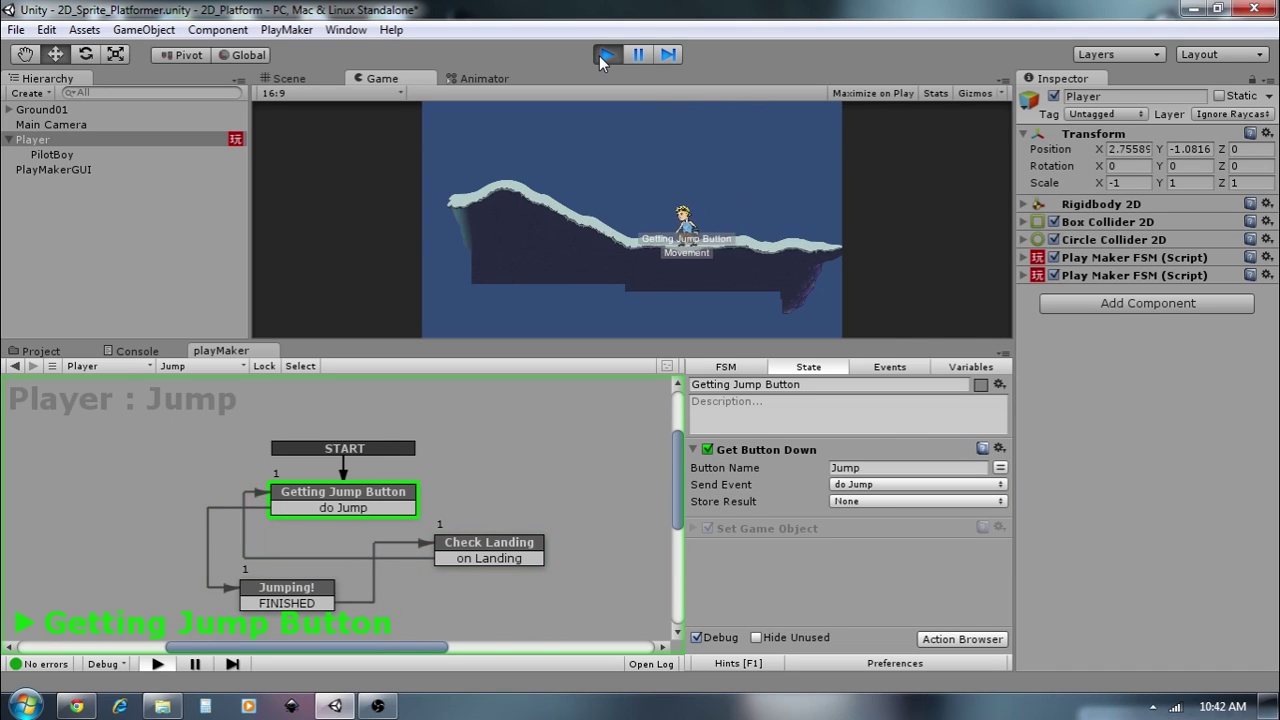
{"action": "key", "text": "Right"}
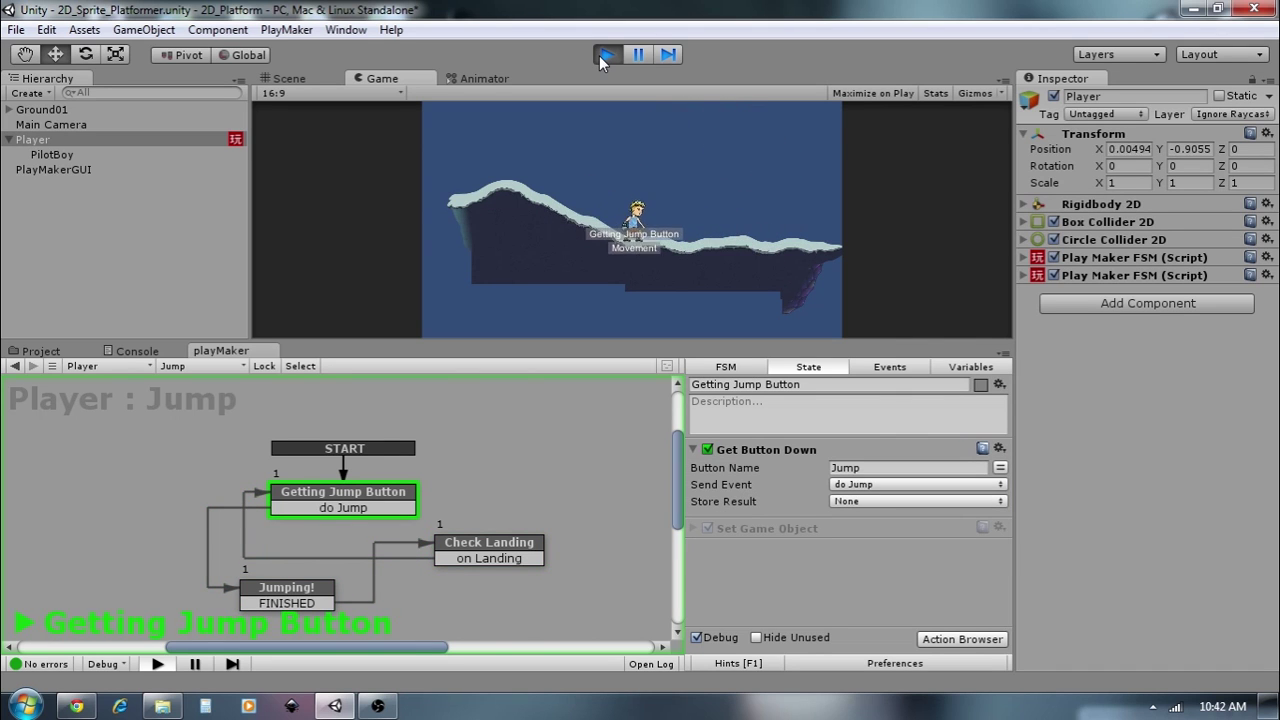
{"action": "key", "text": "space"}
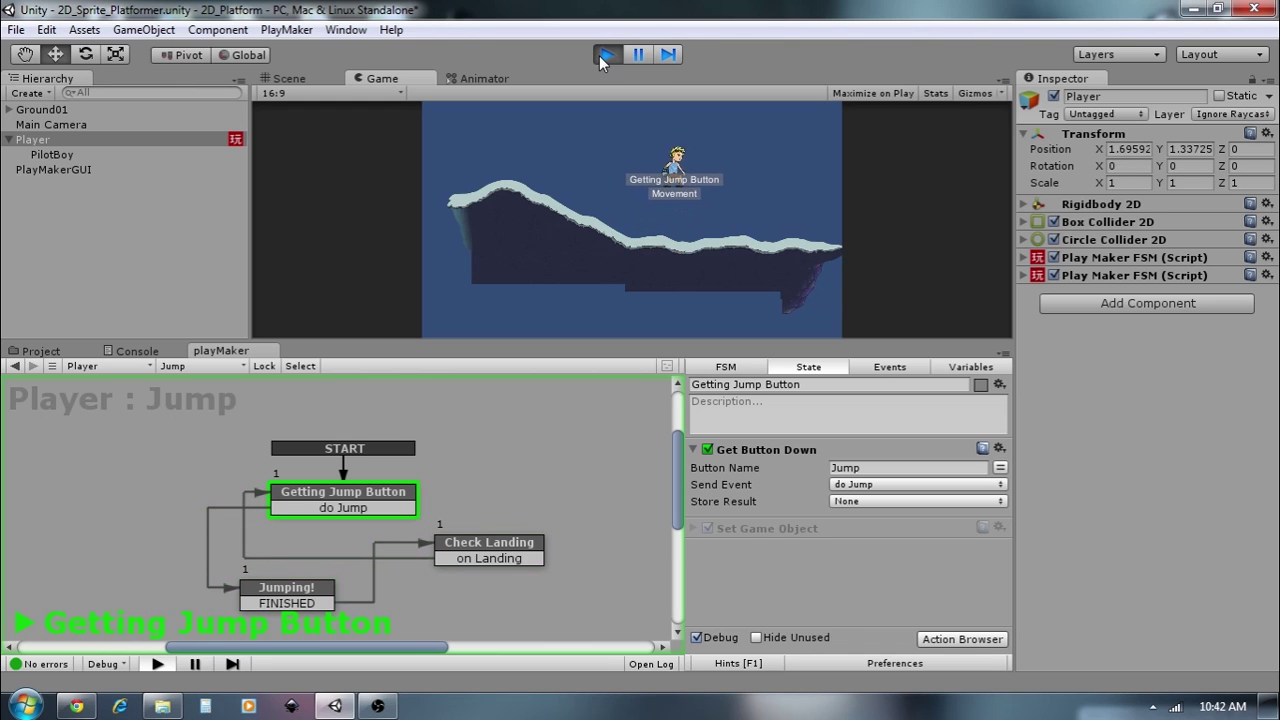
{"action": "left_click", "coordinate": [605, 56]}
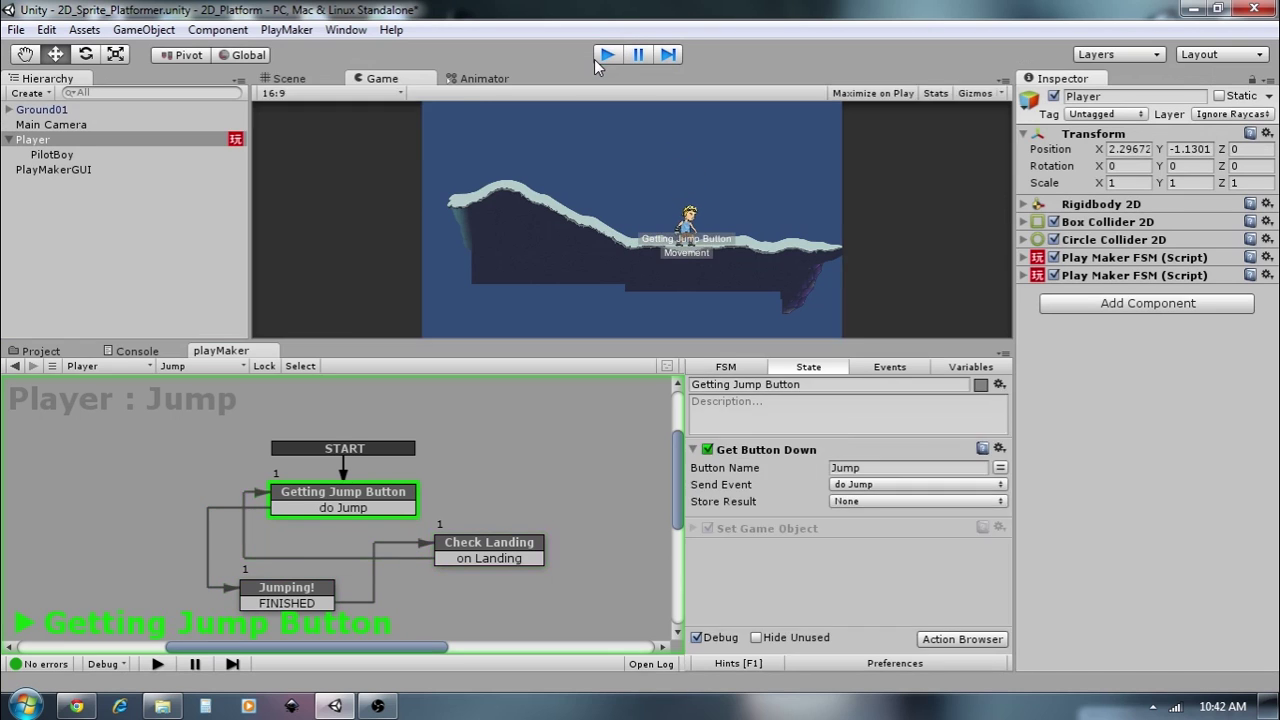
- Add a Wait action to the Jumping! state and close the action browser
{"action": "left_click", "coordinate": [128, 571]}
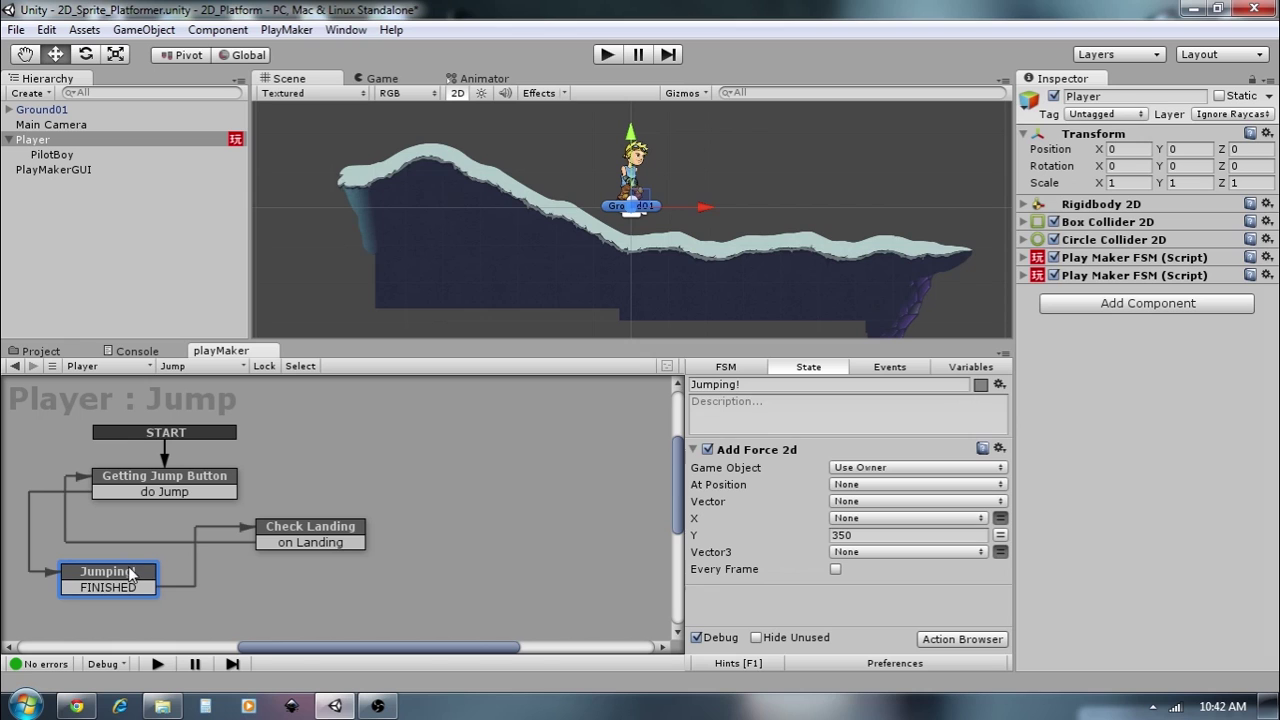
{"action": "left_click_drag", "start_coordinate": [128, 571], "coordinate": [159, 579]}
{"action": "left_click", "coordinate": [945, 640]}
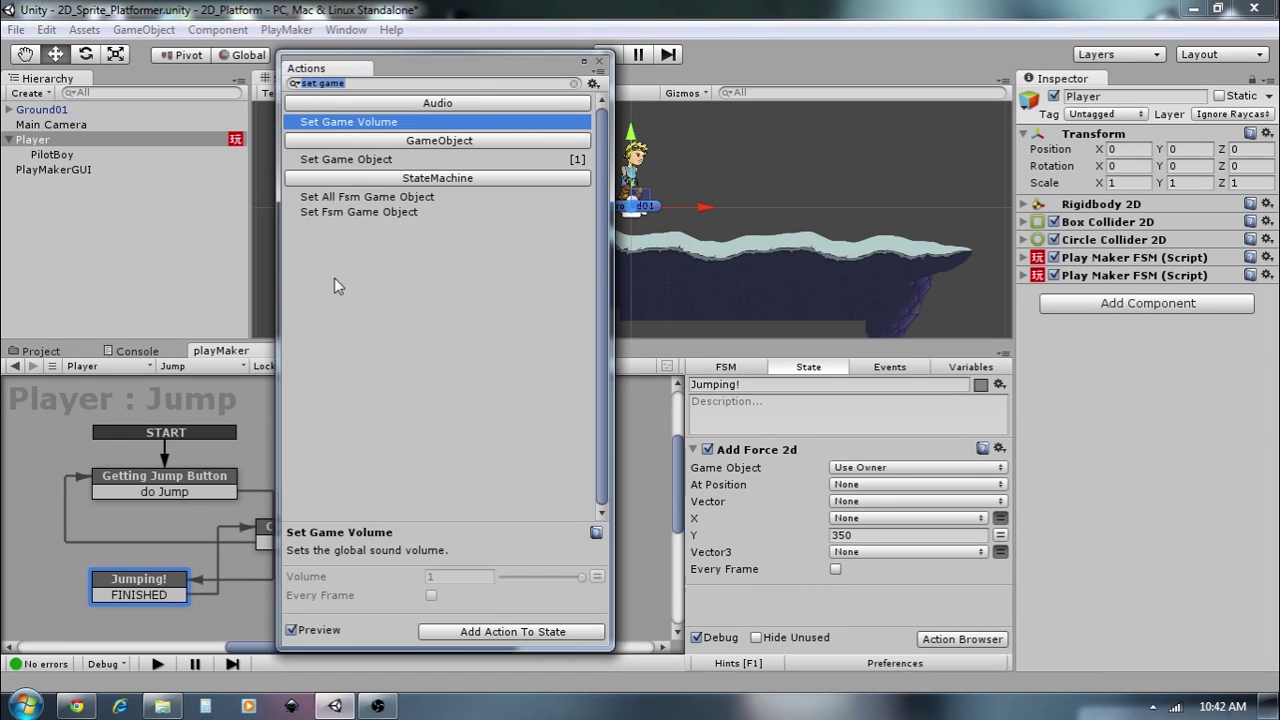
{"action": "type", "text": "wait"}
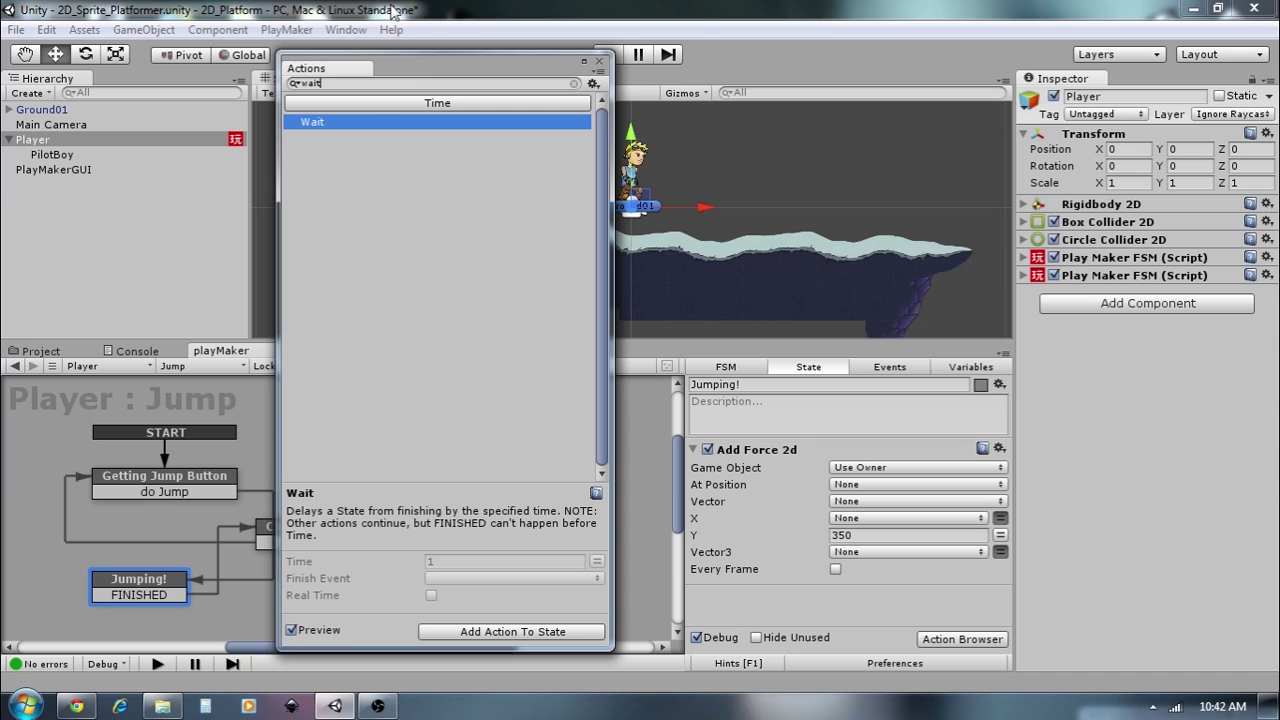
{"action": "left_click_drag", "start_coordinate": [398, 79], "coordinate": [660, 68]}
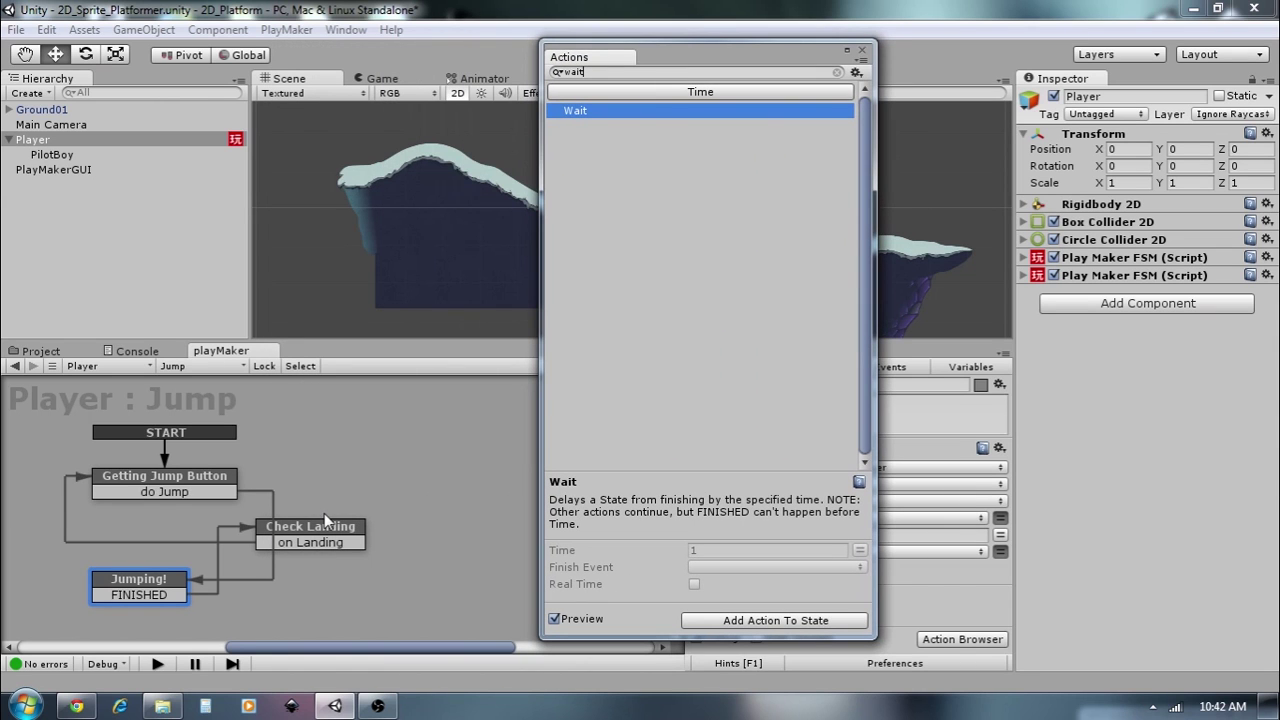
{"action": "double_click", "coordinate": [596, 114]}
{"action": "left_click", "coordinate": [862, 49]}
- Arrange the Jump FSM states in a column, with Jumping! below Getting Jump Button and Check Landing beneath it
{"action": "left_click_drag", "start_coordinate": [145, 585], "coordinate": [167, 525]}
{"action": "left_click_drag", "start_coordinate": [303, 530], "coordinate": [167, 598]}
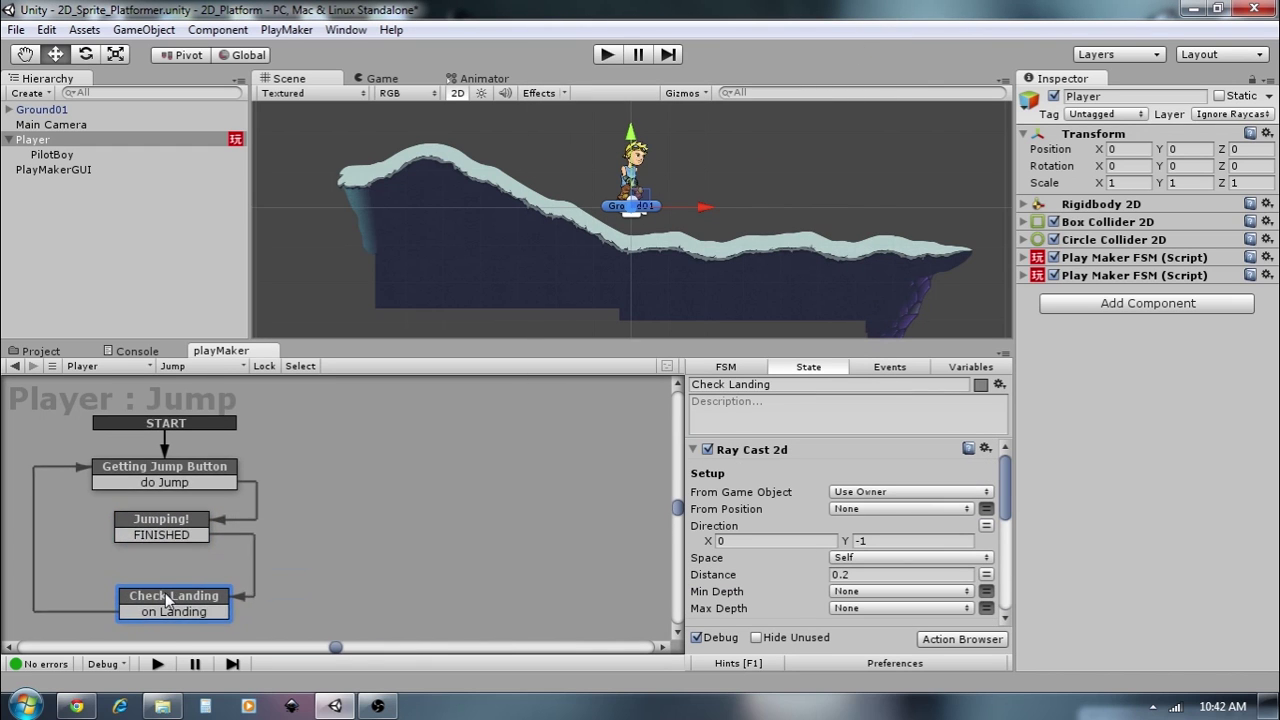
{"action": "scroll", "coordinate": [760, 583], "scroll_direction": "down", "scroll_amount": 4}
{"action": "scroll", "coordinate": [760, 583], "scroll_direction": "down", "scroll_amount": 5}
- Set the Jumping! state's Wait action to a time of 0.1 with FINISHED as its finish event
{"action": "left_click", "coordinate": [300, 520]}
{"action": "scroll", "coordinate": [772, 551], "scroll_direction": "down", "scroll_amount": 5}
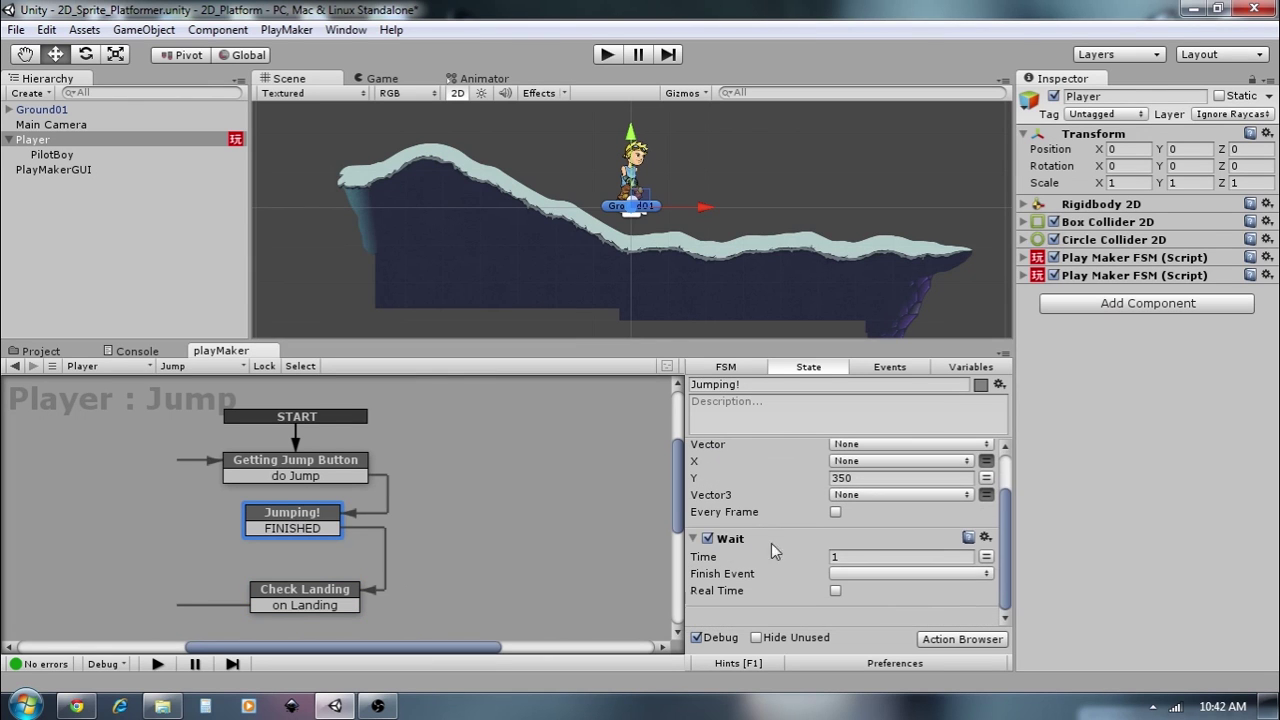
{"action": "left_click", "coordinate": [854, 556]}
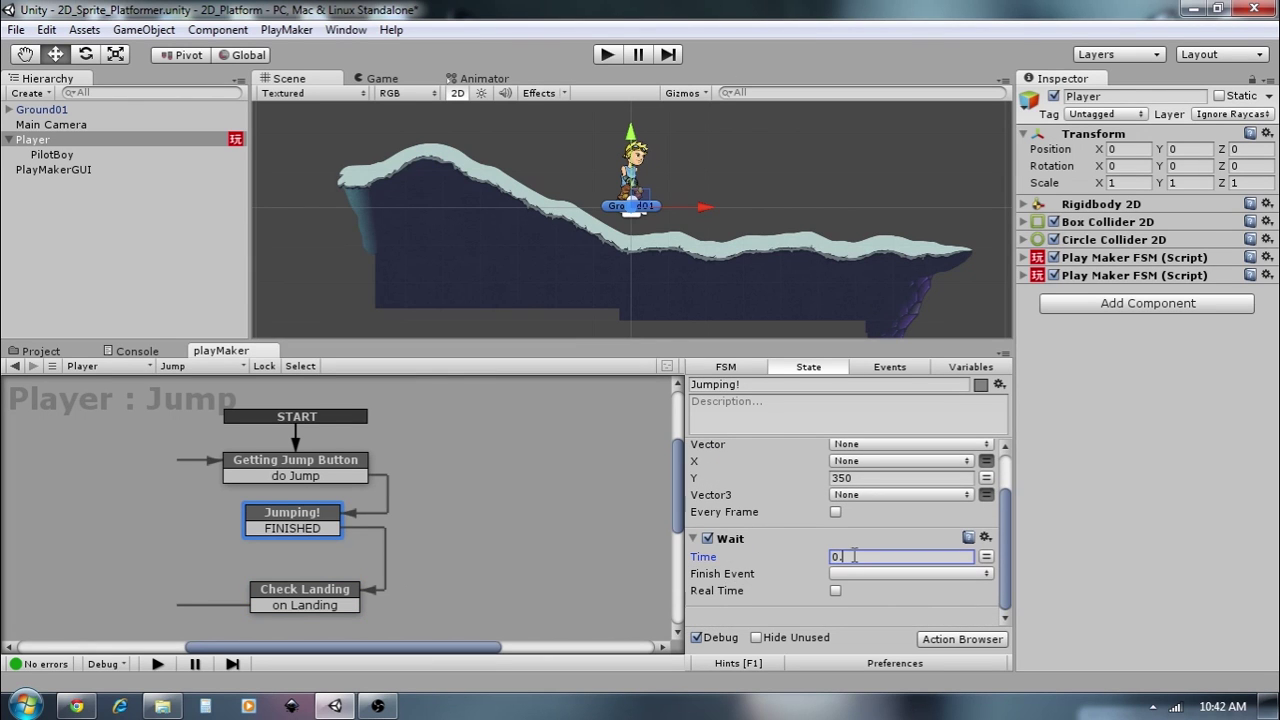
{"action": "type", "text": "0.1"}
{"action": "left_click", "coordinate": [882, 574]}
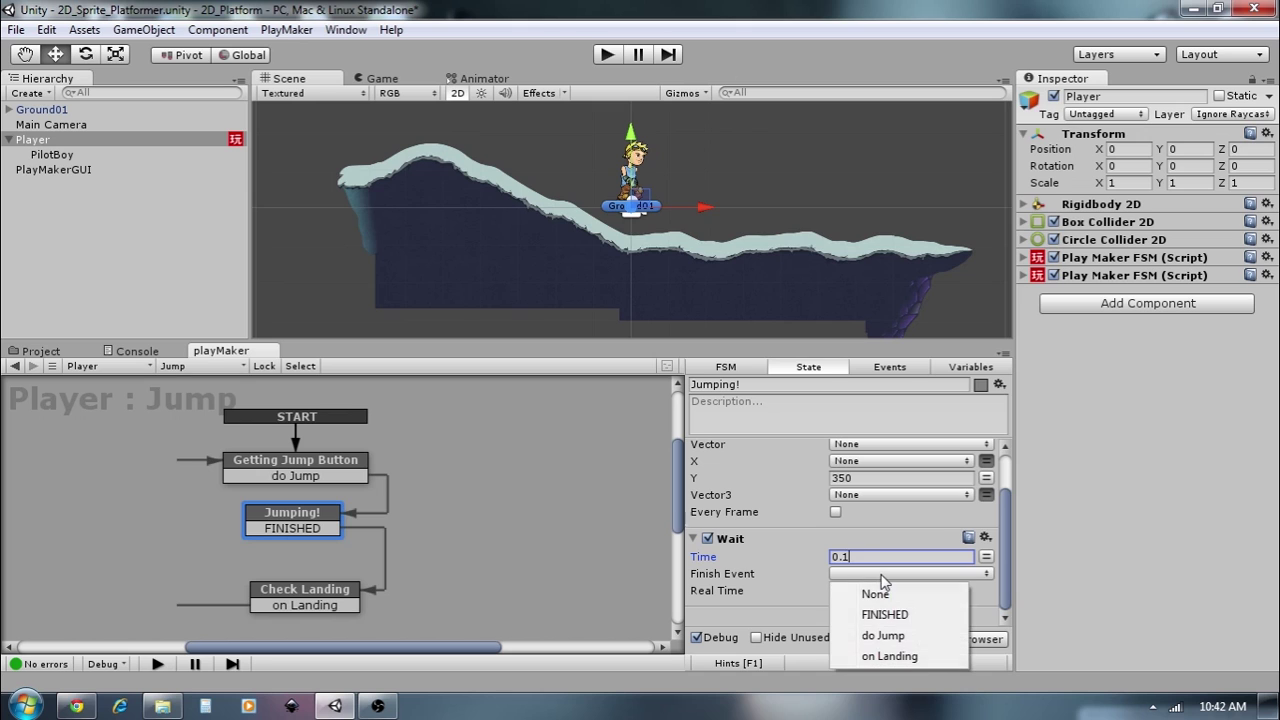
{"action": "left_click", "coordinate": [900, 612]}
{"action": "scroll", "coordinate": [760, 583], "scroll_direction": "up", "scroll_amount": 2}
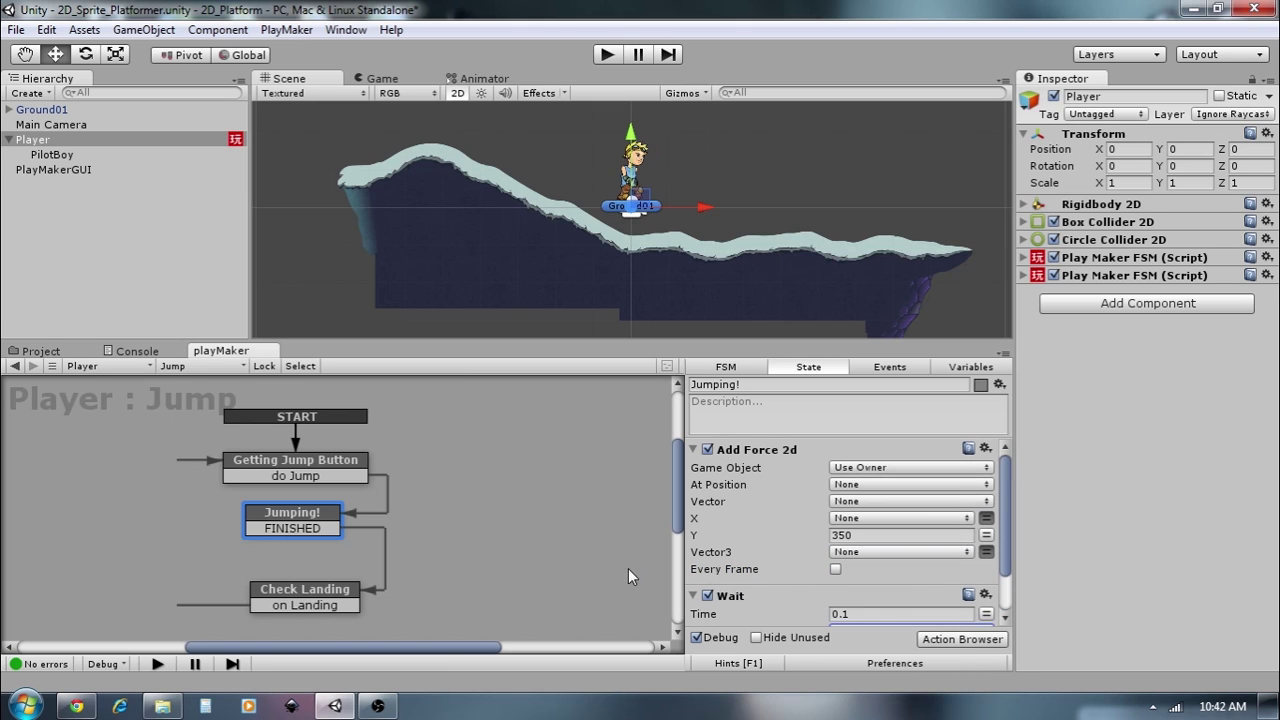
- Play-test repeated jumps while moving the character in both directions with the added wait, and stop the game
{"action": "left_click", "coordinate": [608, 55]}
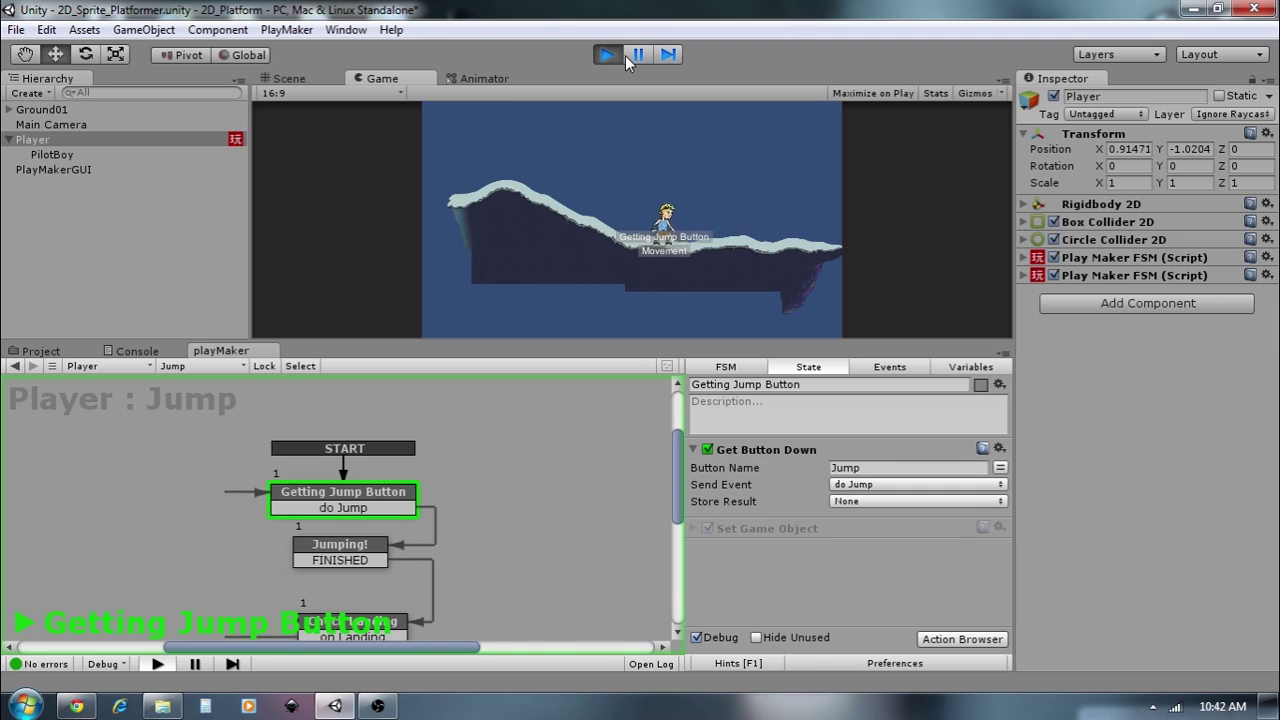
{"action": "key", "text": "space"}
{"action": "key", "text": "Left"}
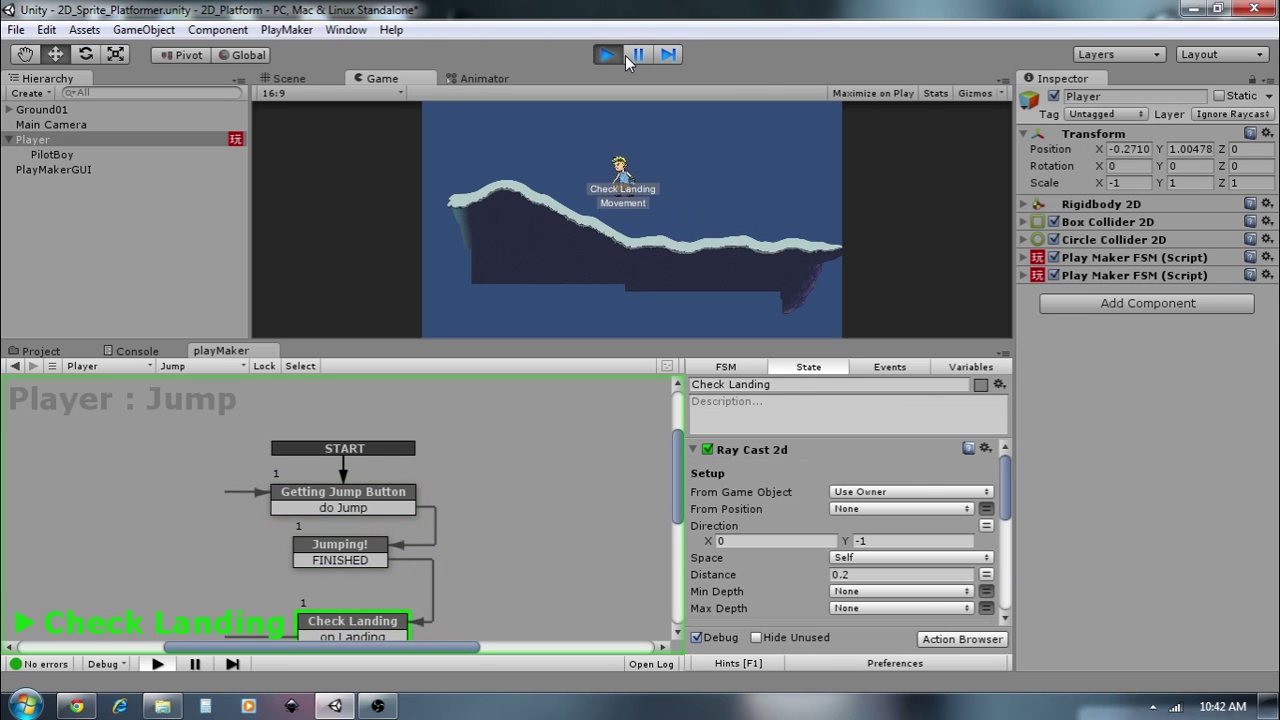
{"action": "key", "text": "Right"}
{"action": "key", "text": "space"}
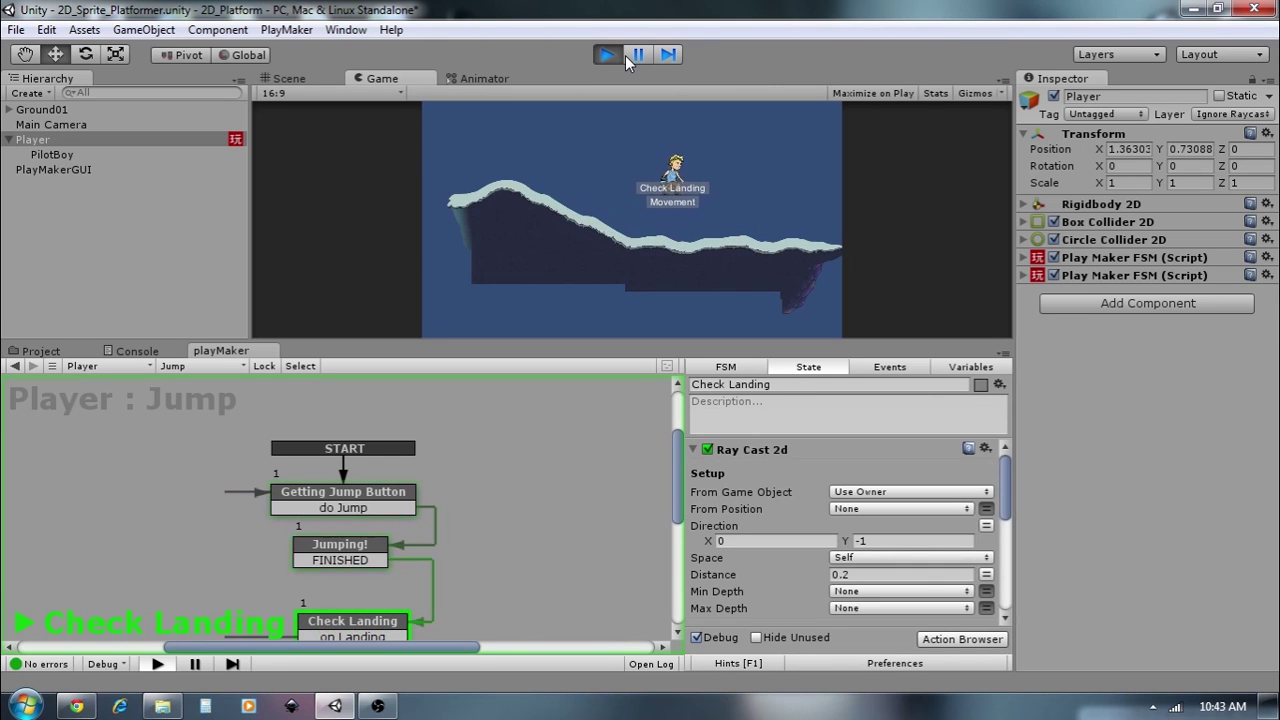
{"action": "key", "text": "space"}
{"action": "key", "text": "Left"}
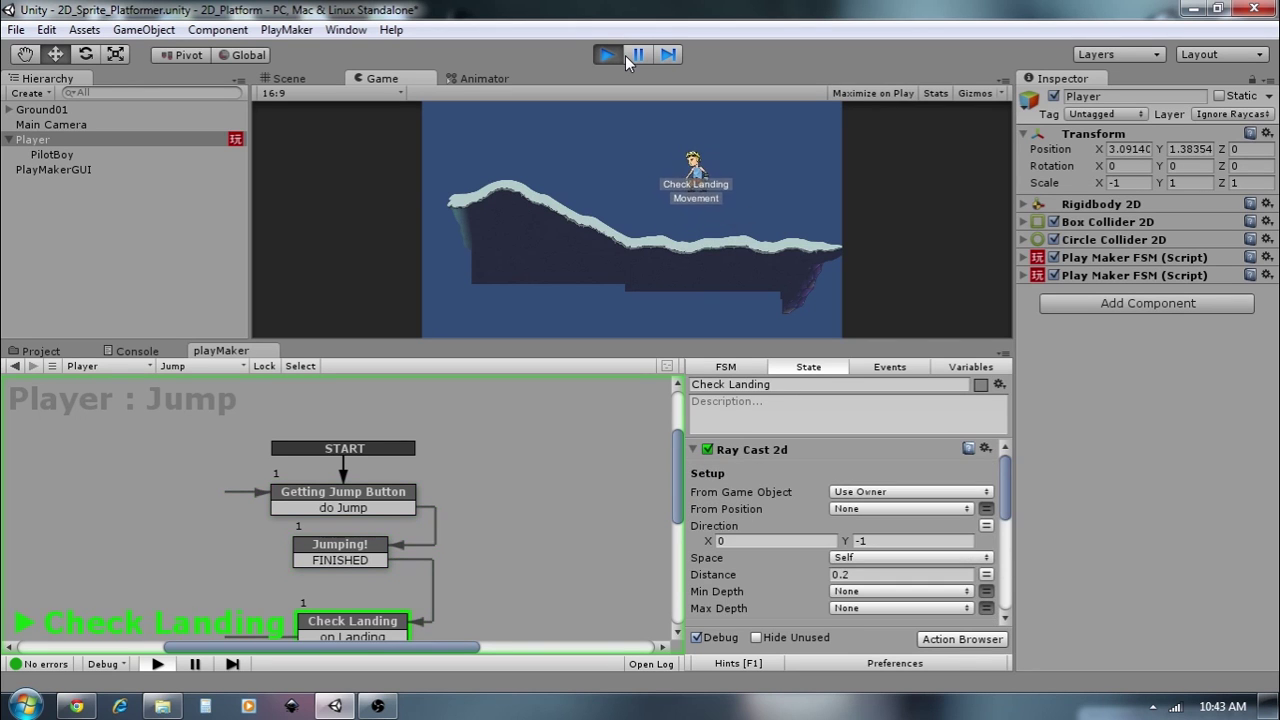
{"action": "key", "text": "space"}
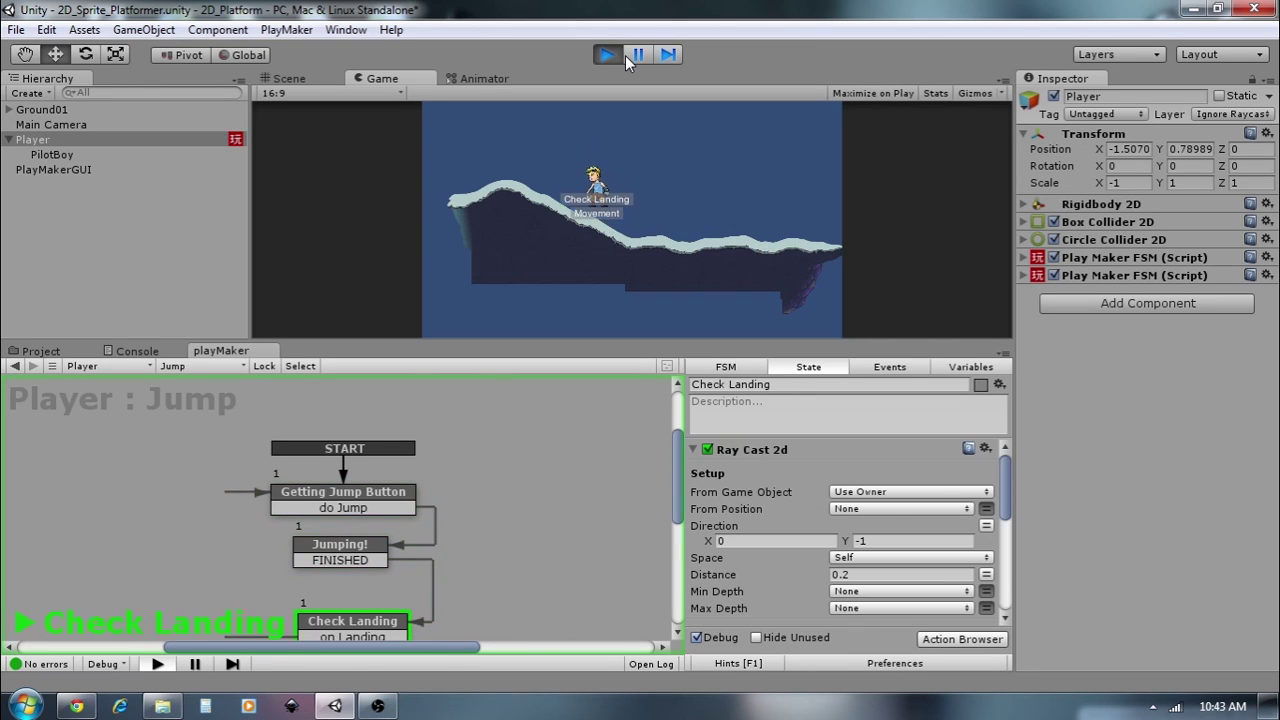
{"action": "left_click", "coordinate": [608, 55]}
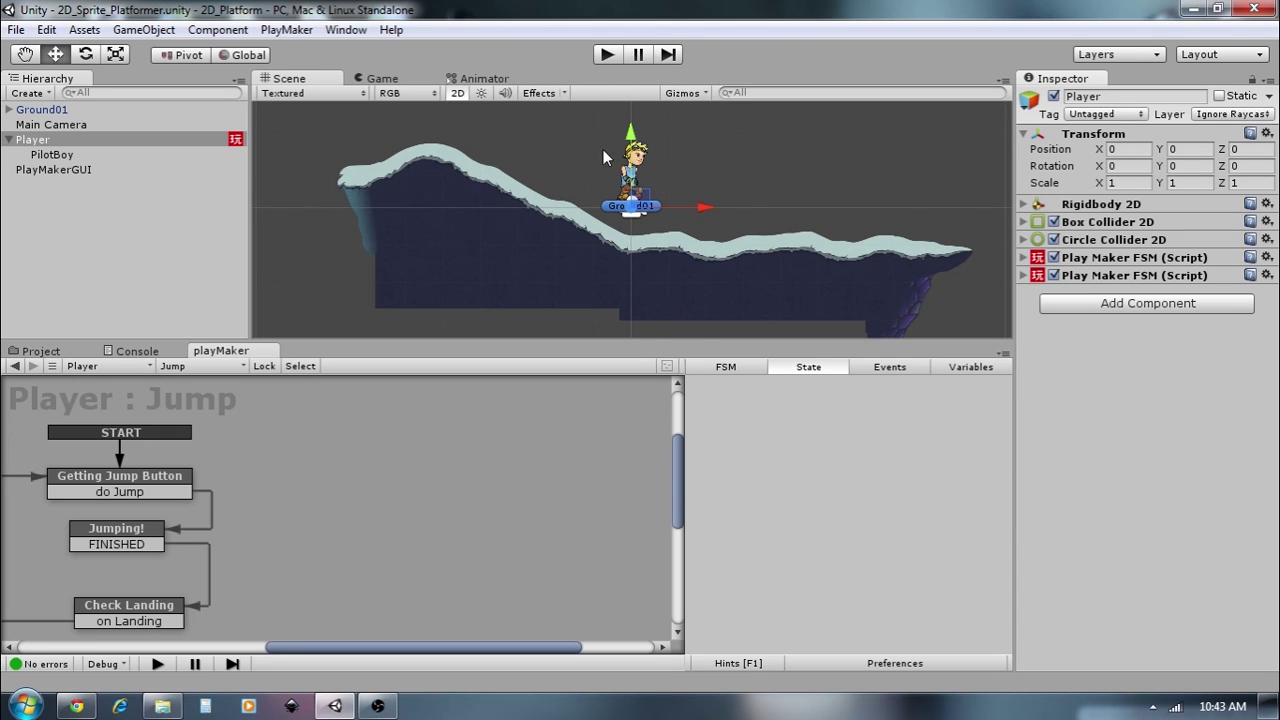
- Align the Check Landing state beneath Jumping! with its Ray Cast 2d action collapsed, and save the scene
{"action": "middle_click_drag", "start_coordinate": [207, 488], "coordinate": [398, 465]}
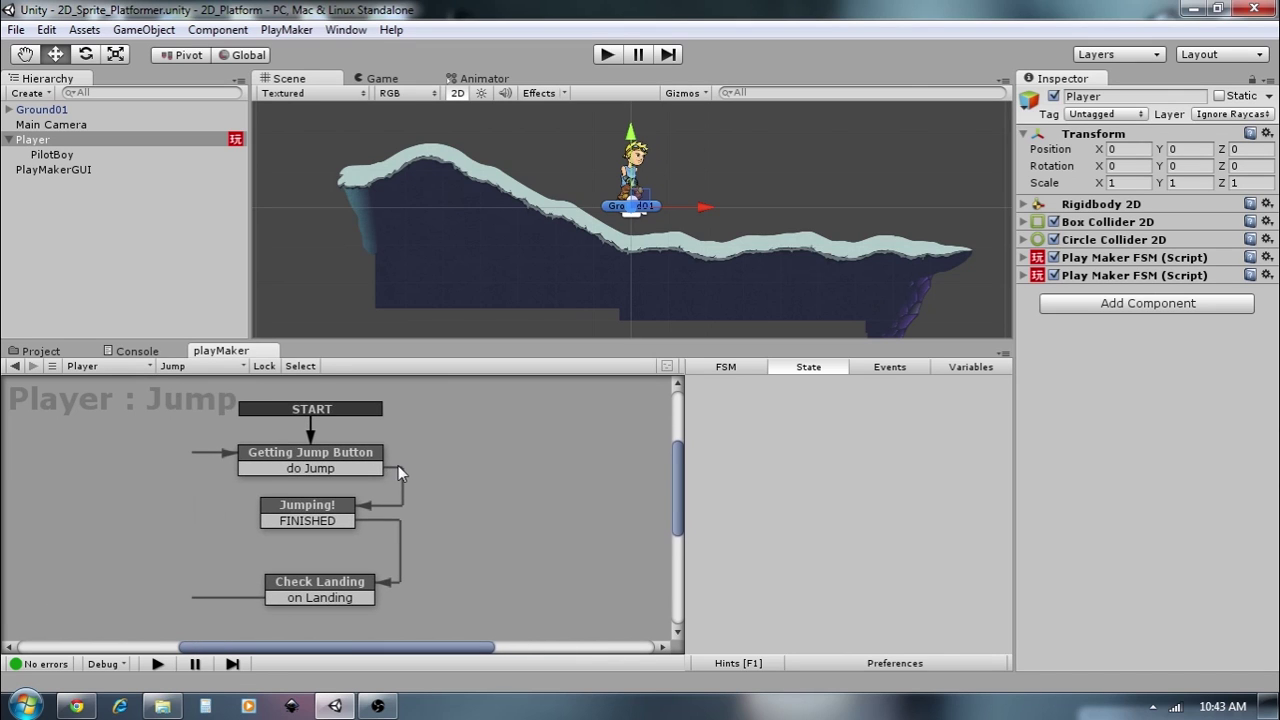
{"action": "left_click", "coordinate": [302, 591]}
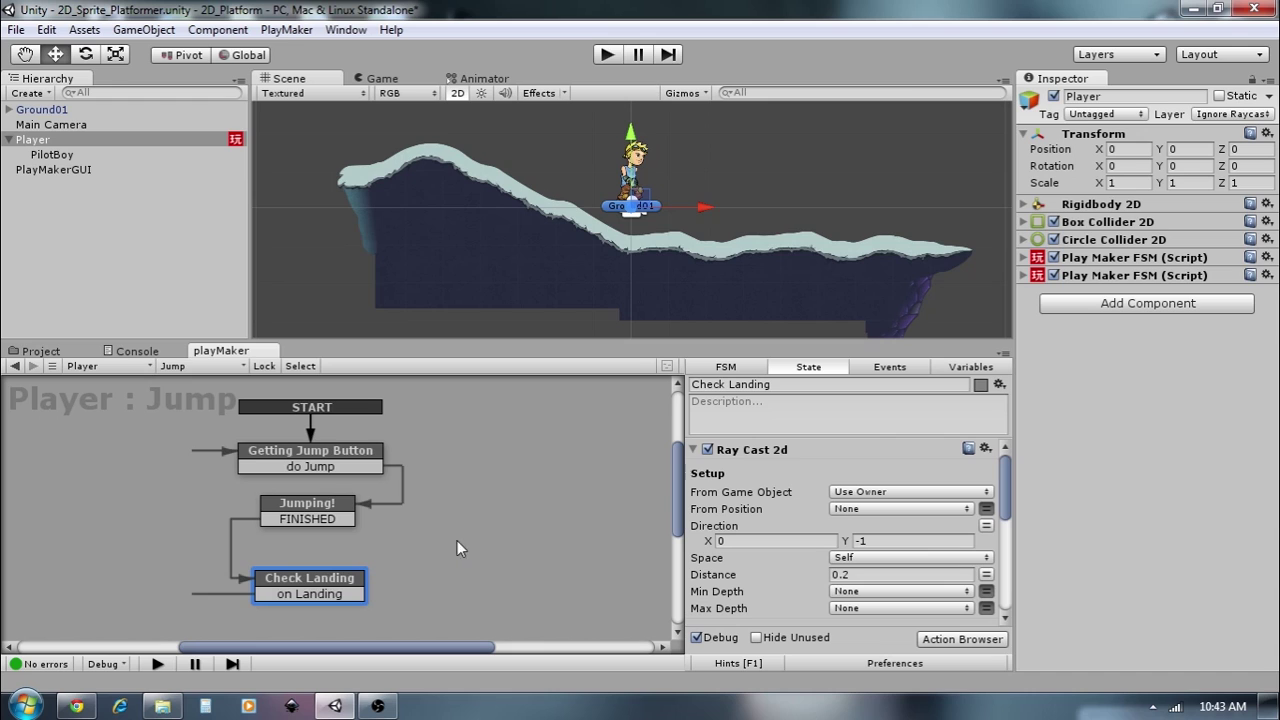
{"action": "middle_click_drag", "start_coordinate": [404, 547], "coordinate": [418, 557]}
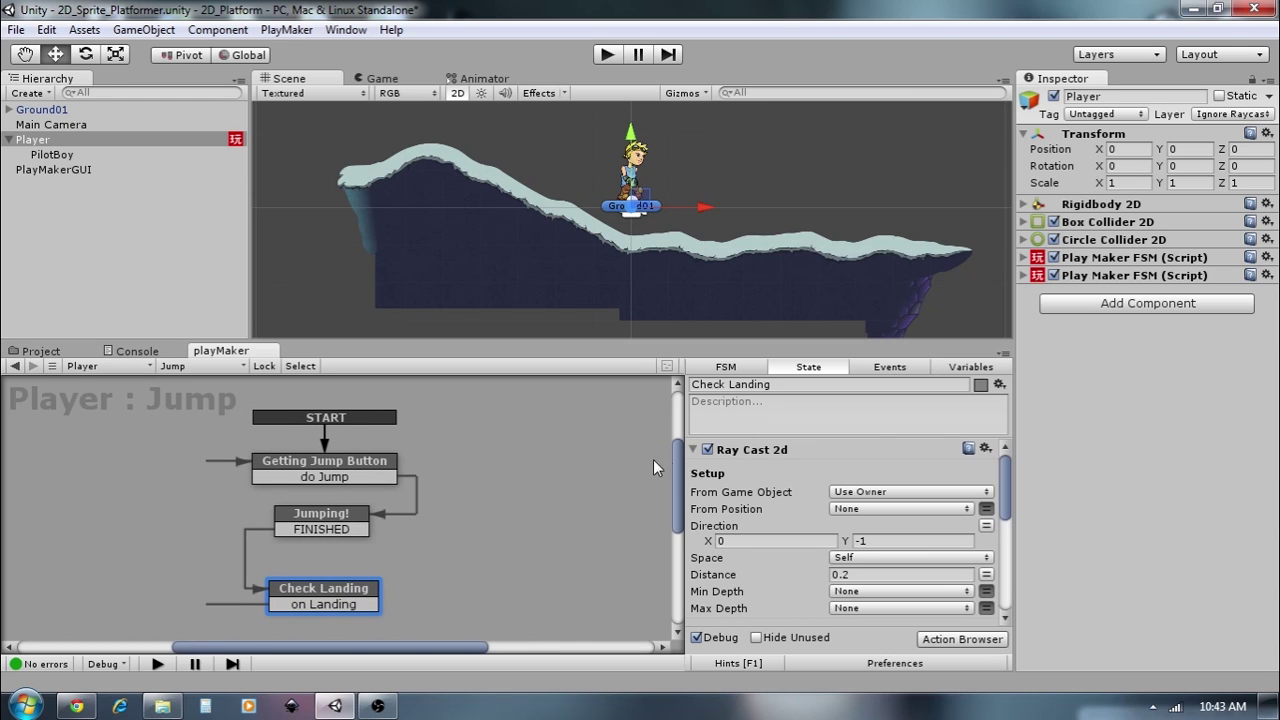
{"action": "left_click", "coordinate": [693, 449]}
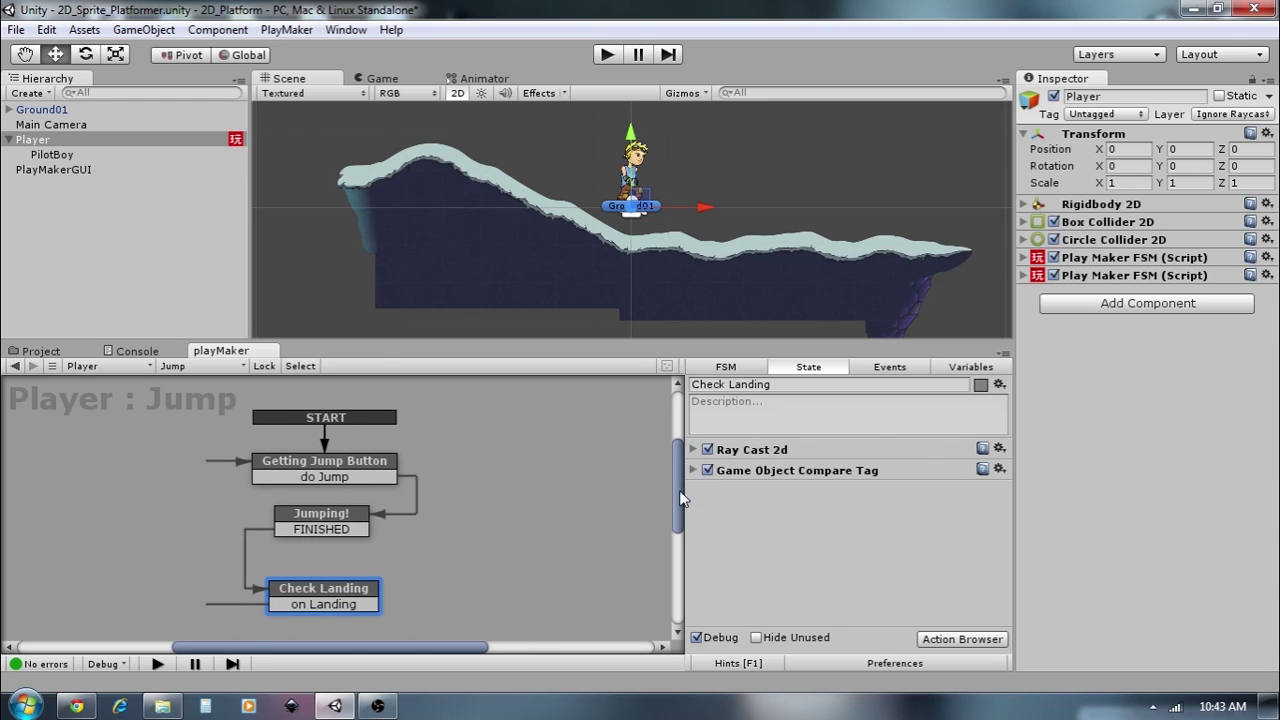
{"action": "left_click", "coordinate": [16, 29]}
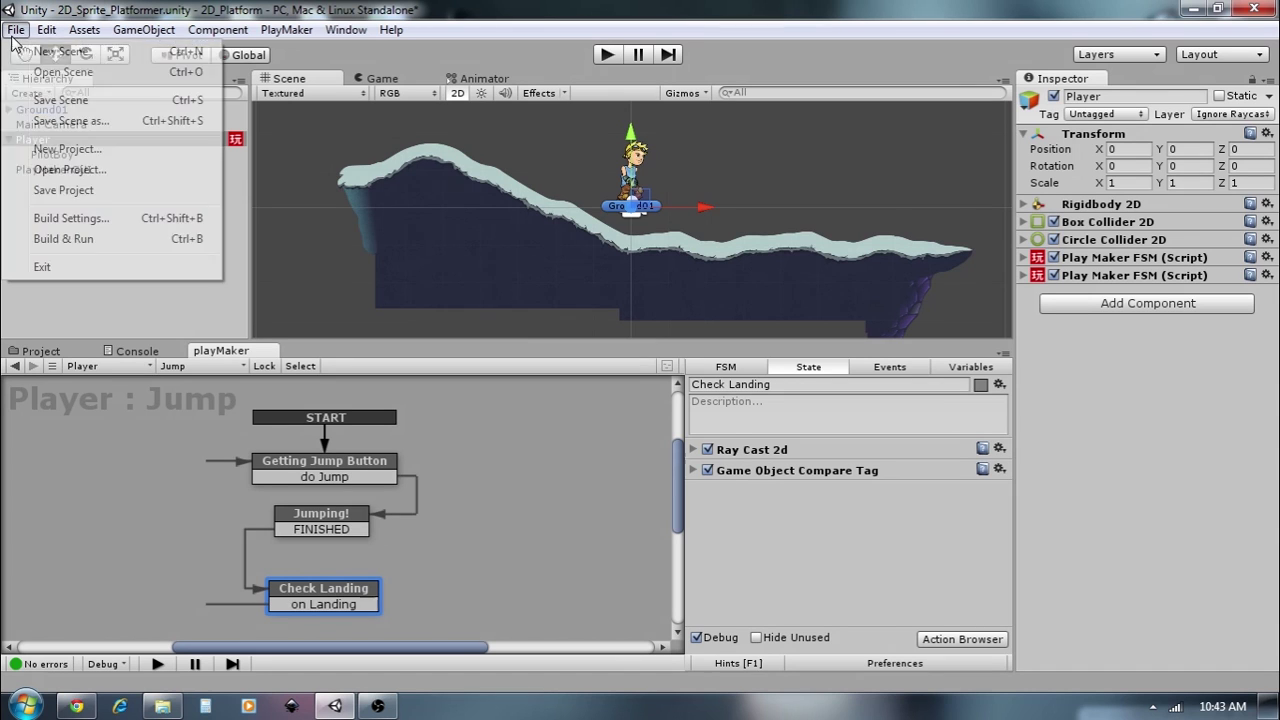
{"action": "left_click", "coordinate": [42, 101]}
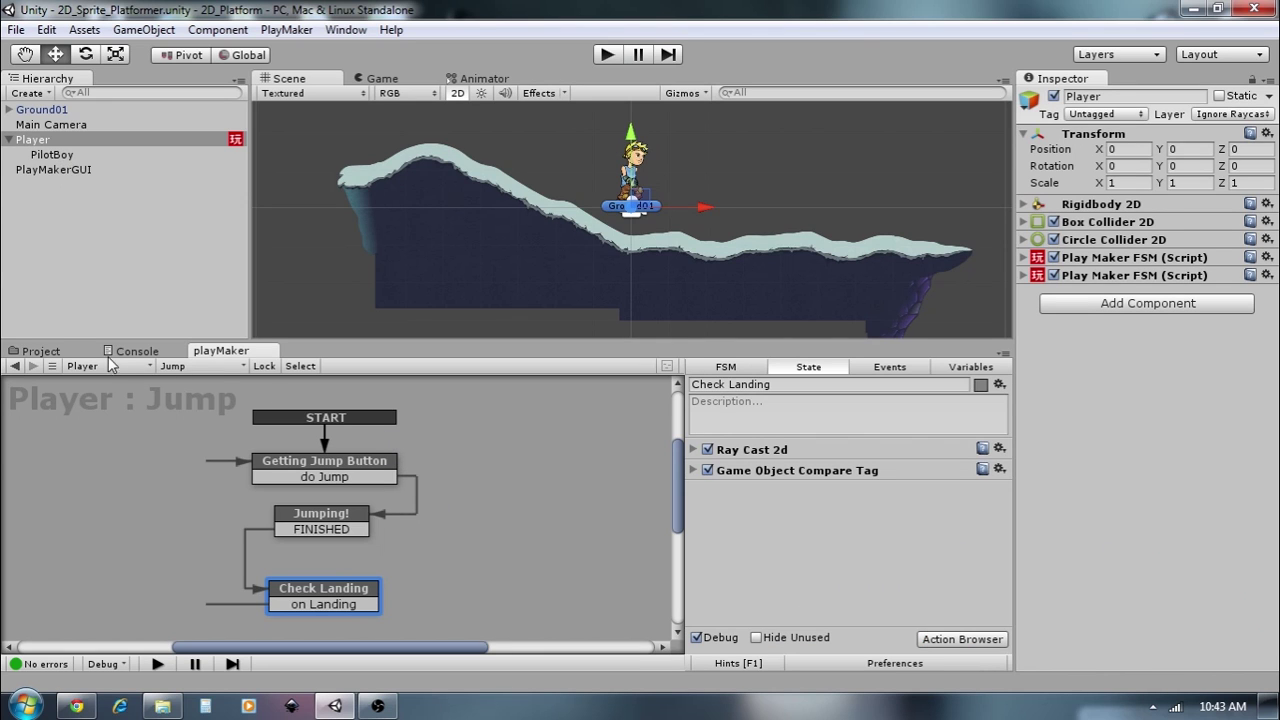
- Delete the PilotBoy animator controller from the Animation assets folder, keeping PilotBoy 1
{"action": "left_click", "coordinate": [64, 352]}
{"action": "left_click", "coordinate": [70, 488]}
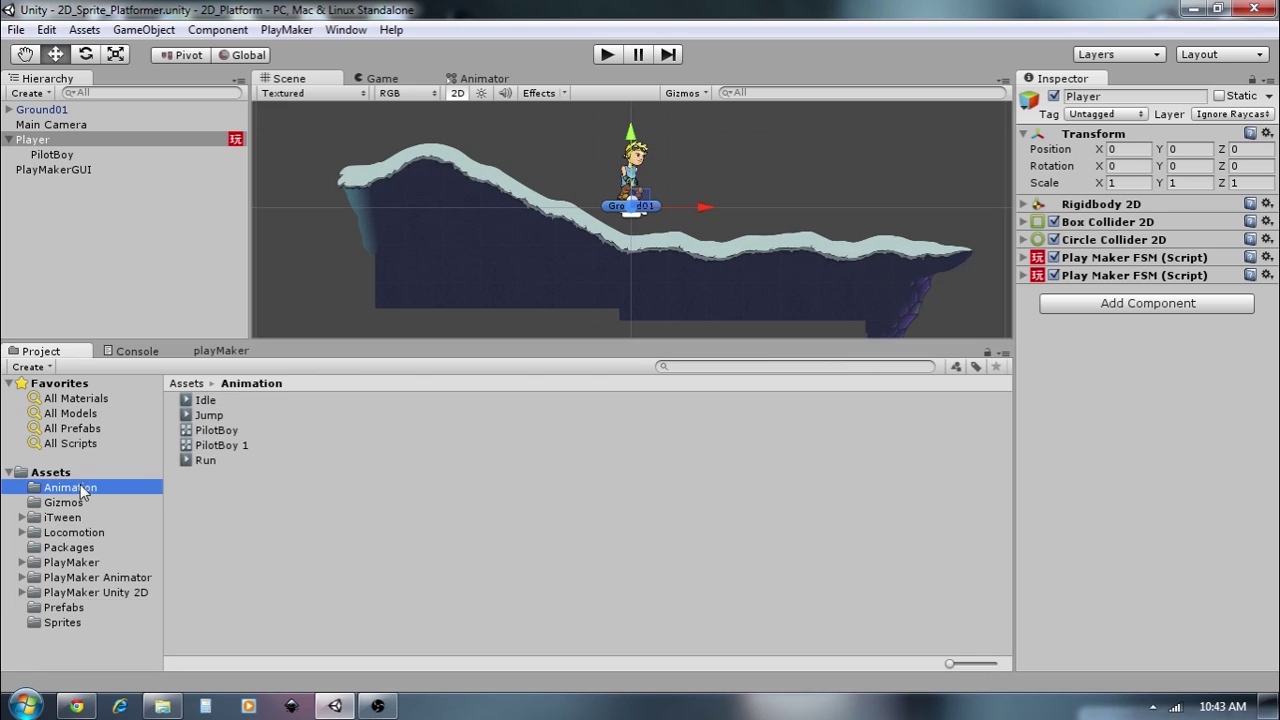
{"action": "right_click", "coordinate": [232, 430]}
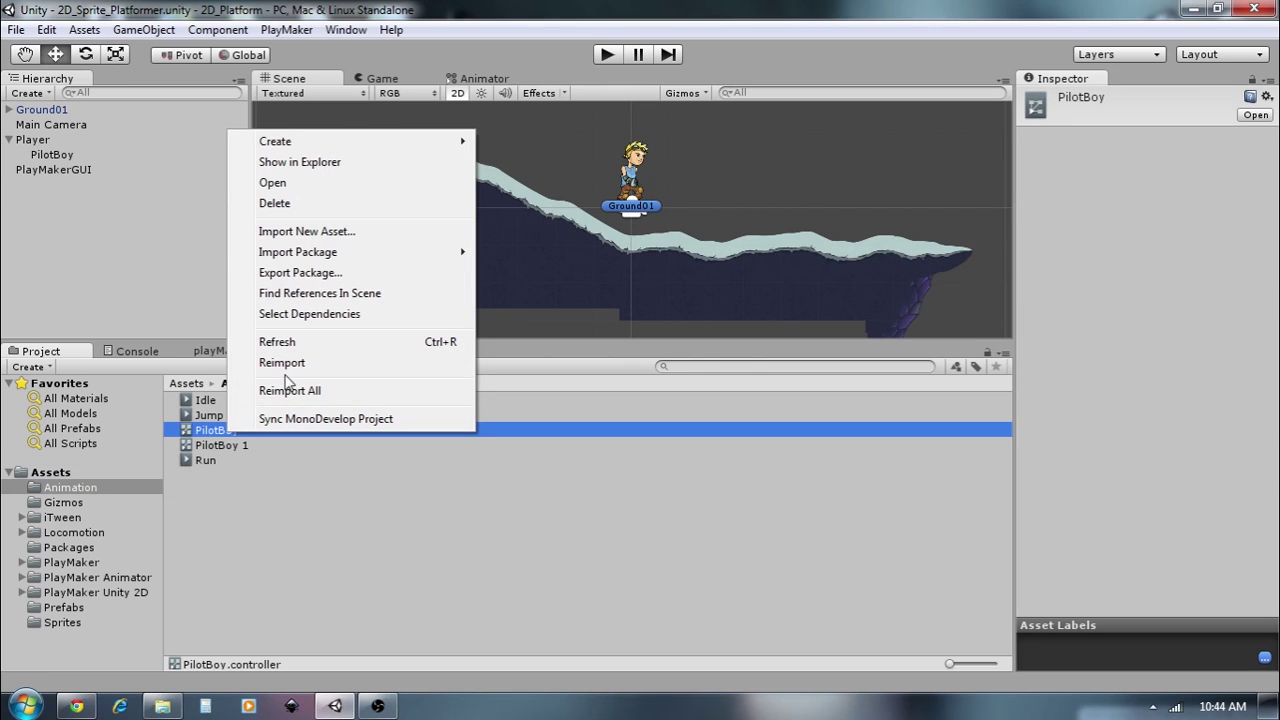
{"action": "left_click", "coordinate": [285, 203]}
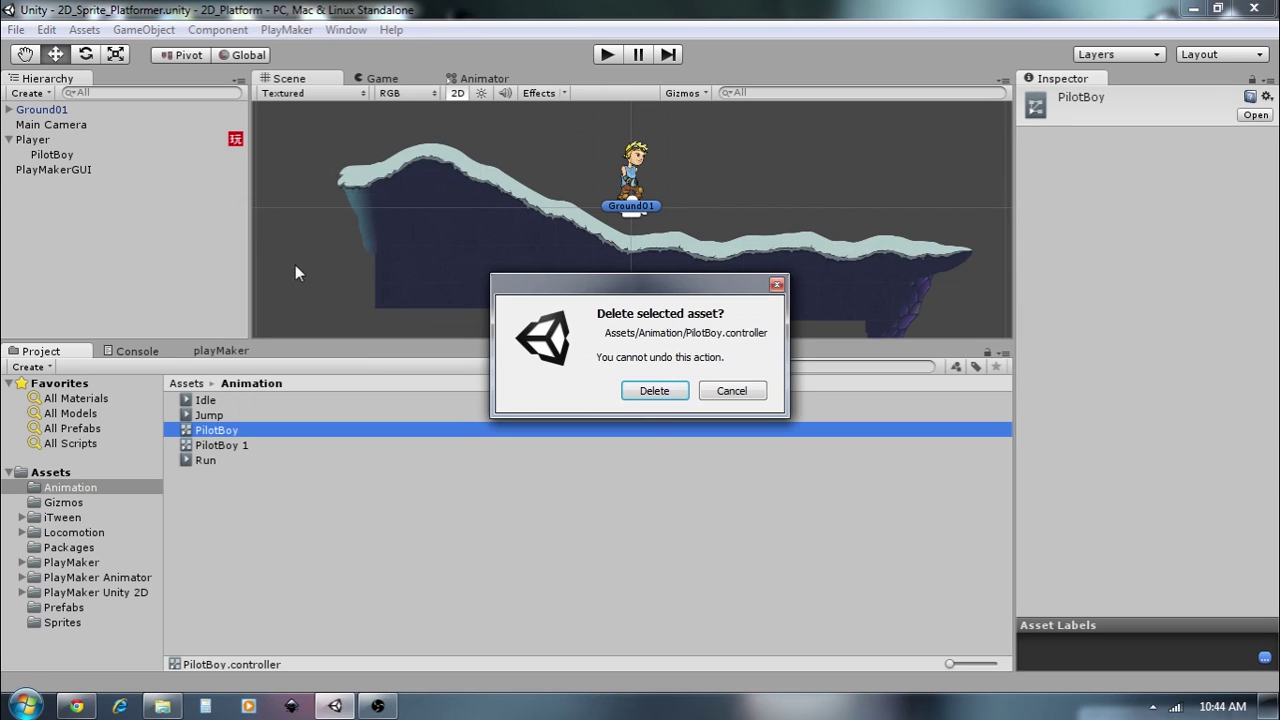
{"action": "left_click", "coordinate": [654, 390]}
- Check which controller the PilotBoy object's Animator uses and rename the PilotBoy 1 controller asset as PilotBoy
{"action": "left_click", "coordinate": [52, 154]}
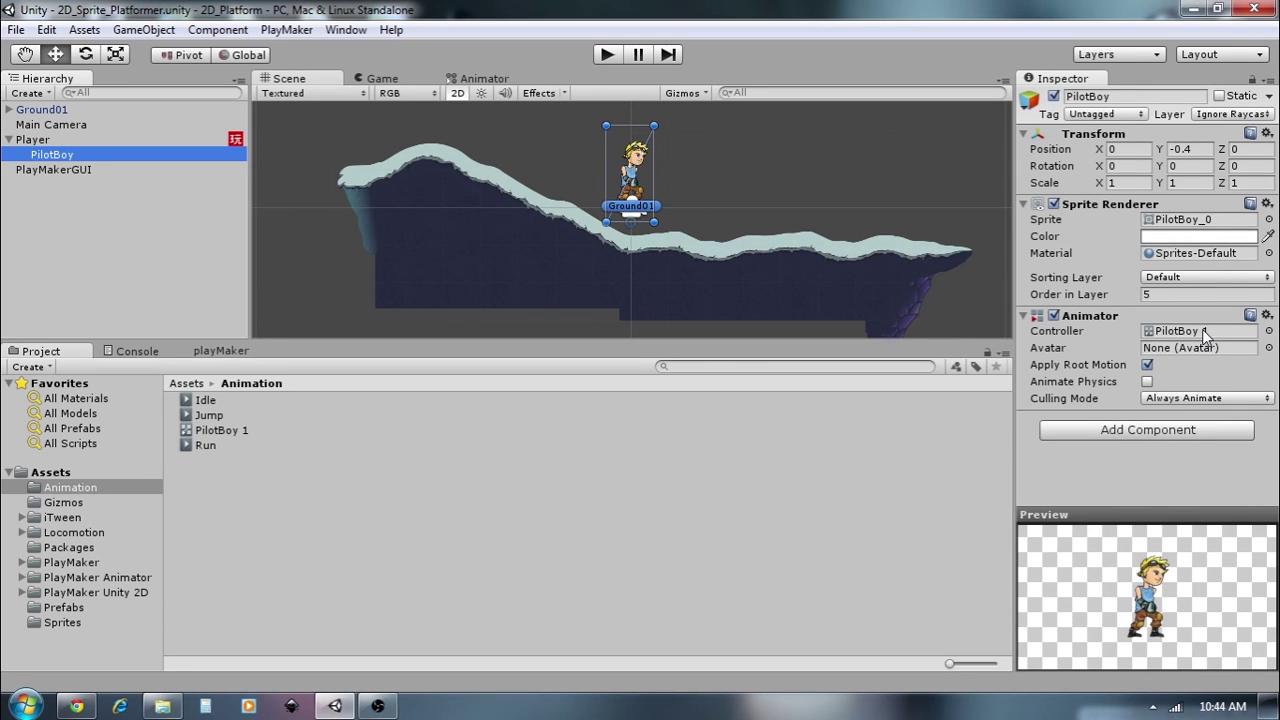
{"action": "left_click", "coordinate": [234, 429]}
{"action": "right_click", "coordinate": [237, 437]}
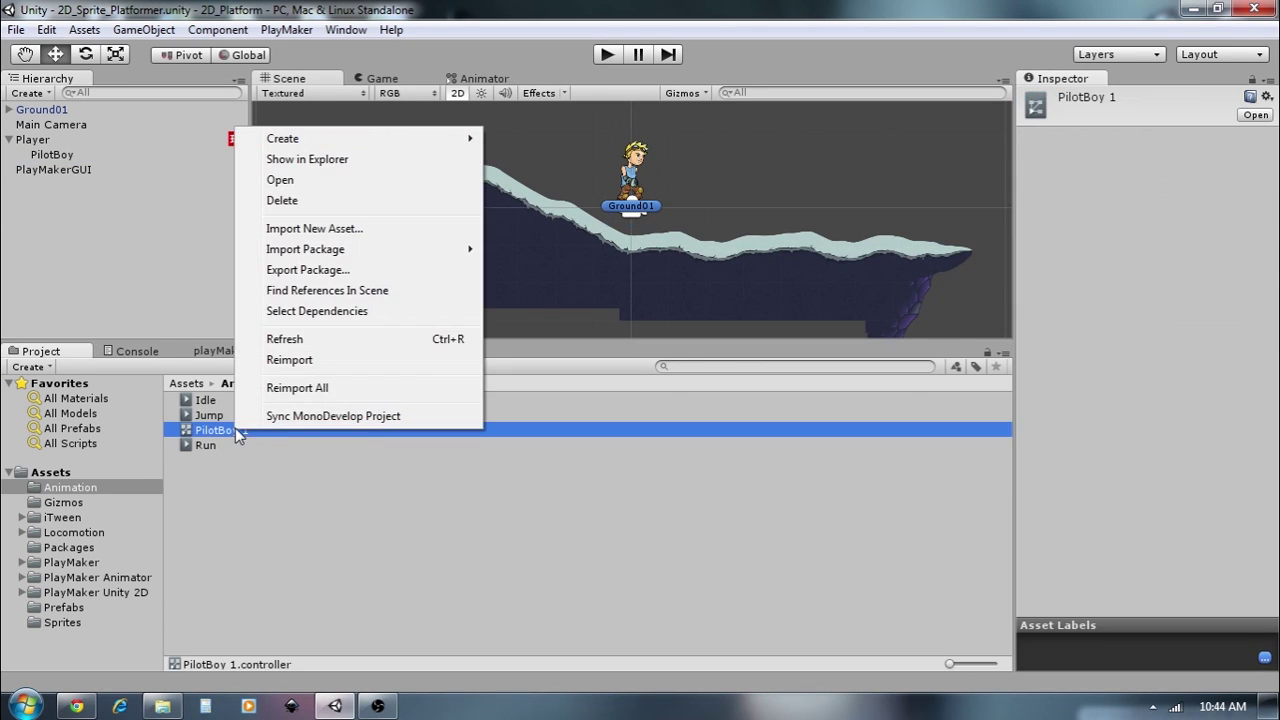
{"action": "left_click", "coordinate": [214, 436]}
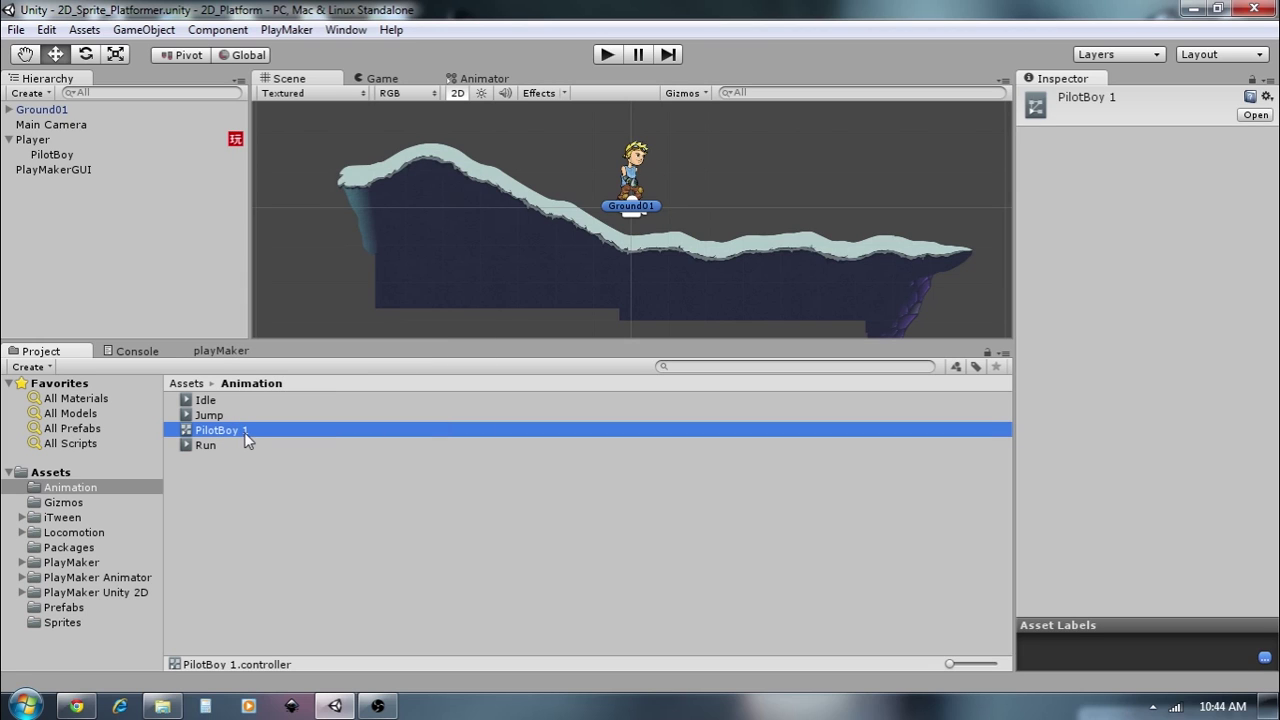
{"action": "left_click", "coordinate": [230, 455]}
{"action": "left_click", "coordinate": [219, 431]}
{"action": "left_click", "coordinate": [219, 429]}
{"action": "left_click", "coordinate": [260, 430]}
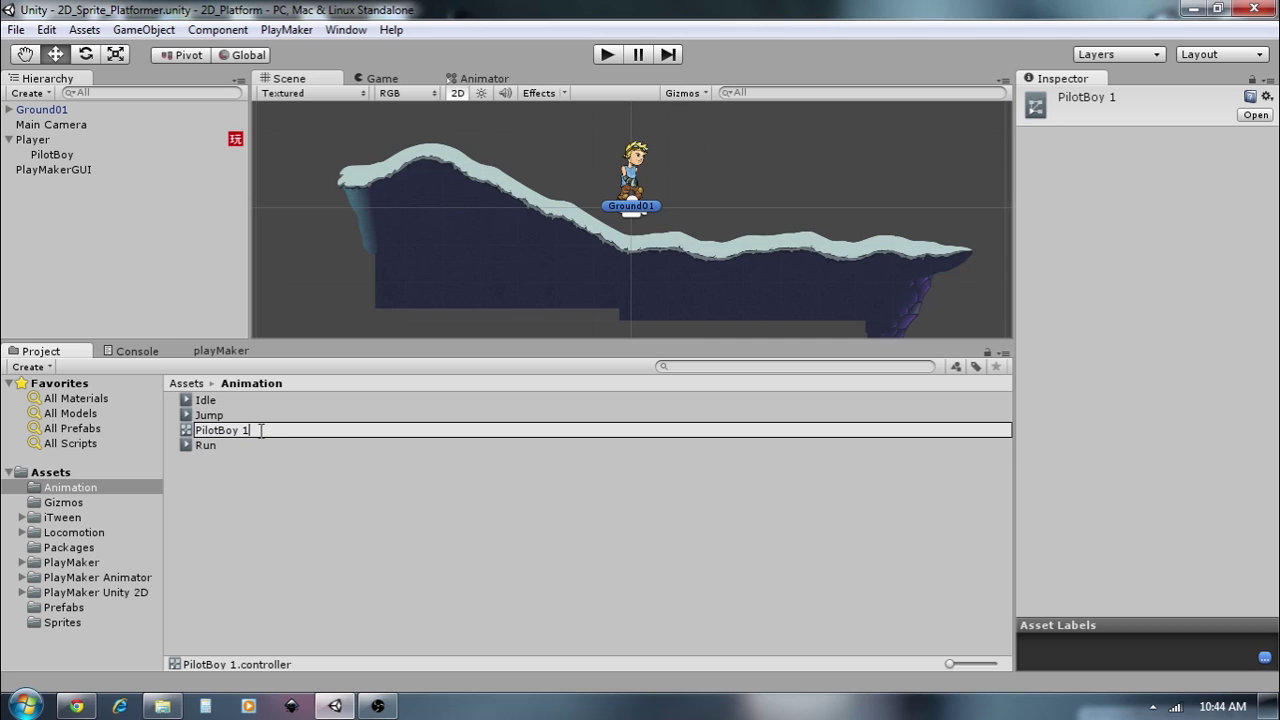
{"action": "key", "text": "Return"}
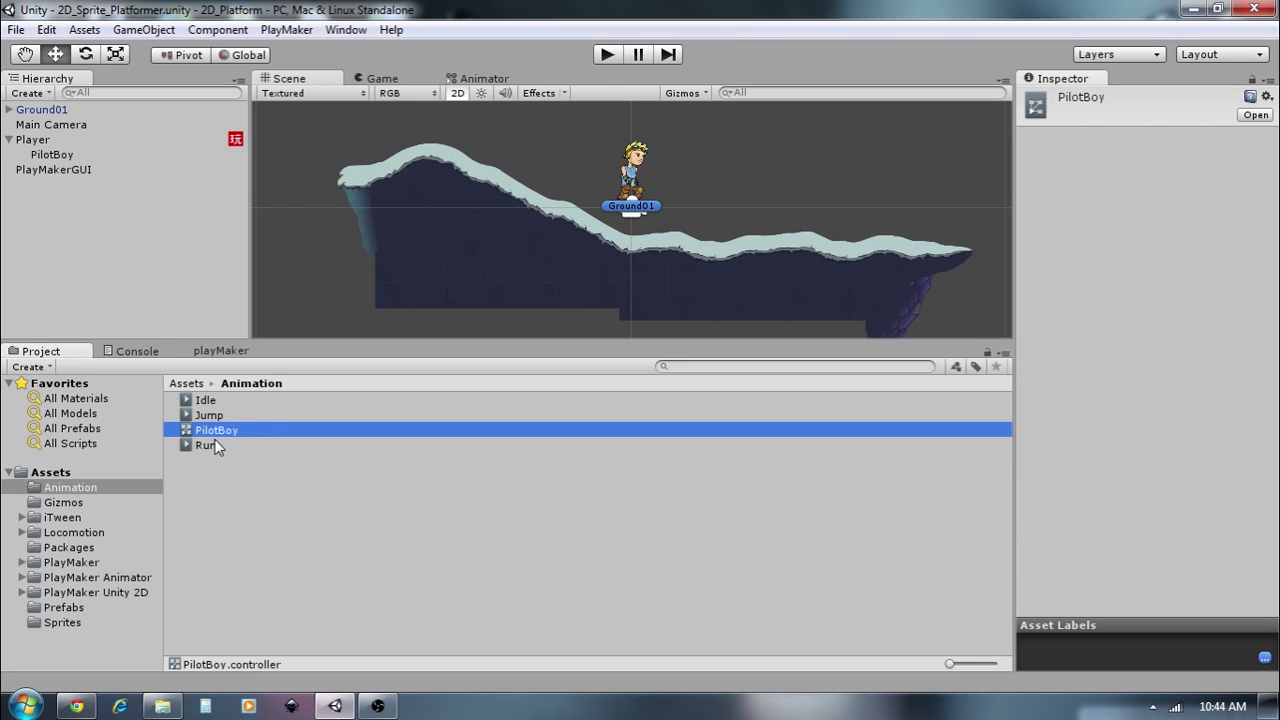
- Turn off Apply Root Motion on the PilotBoy object's Animator and open the PilotBoy controller from the Animation folder
{"action": "left_click", "coordinate": [42, 155]}
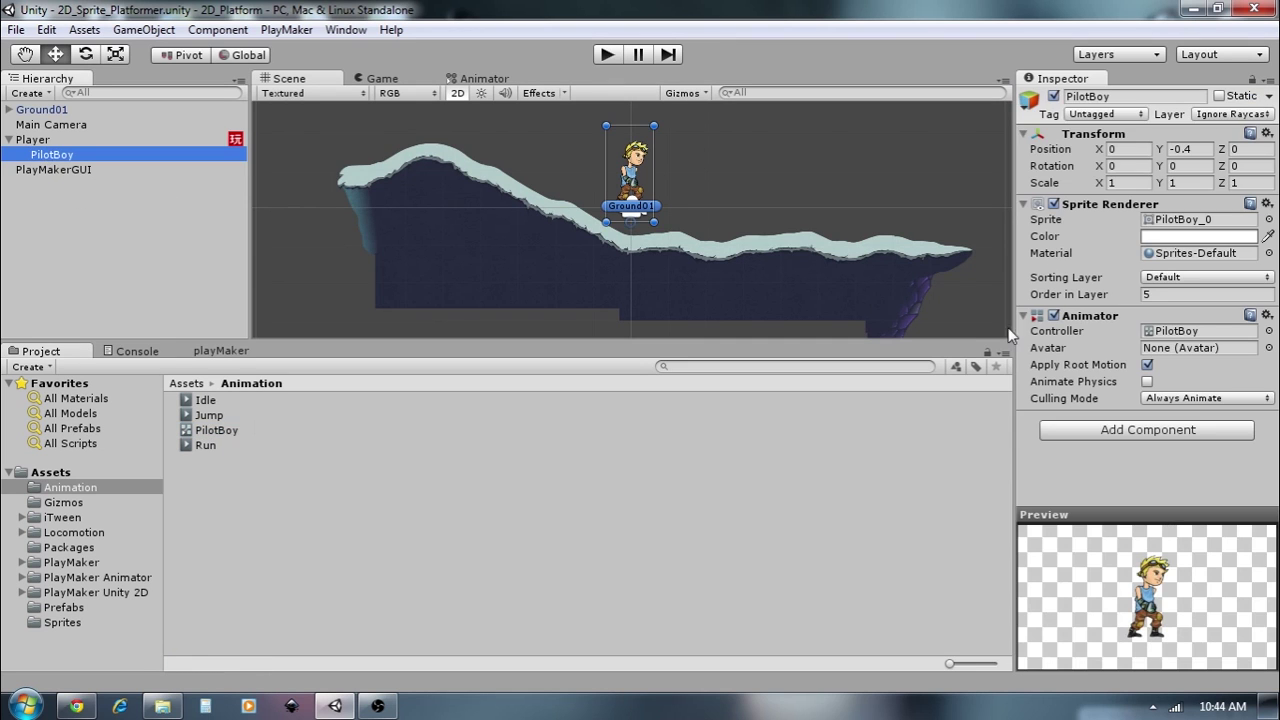
{"action": "left_click", "coordinate": [1147, 366]}
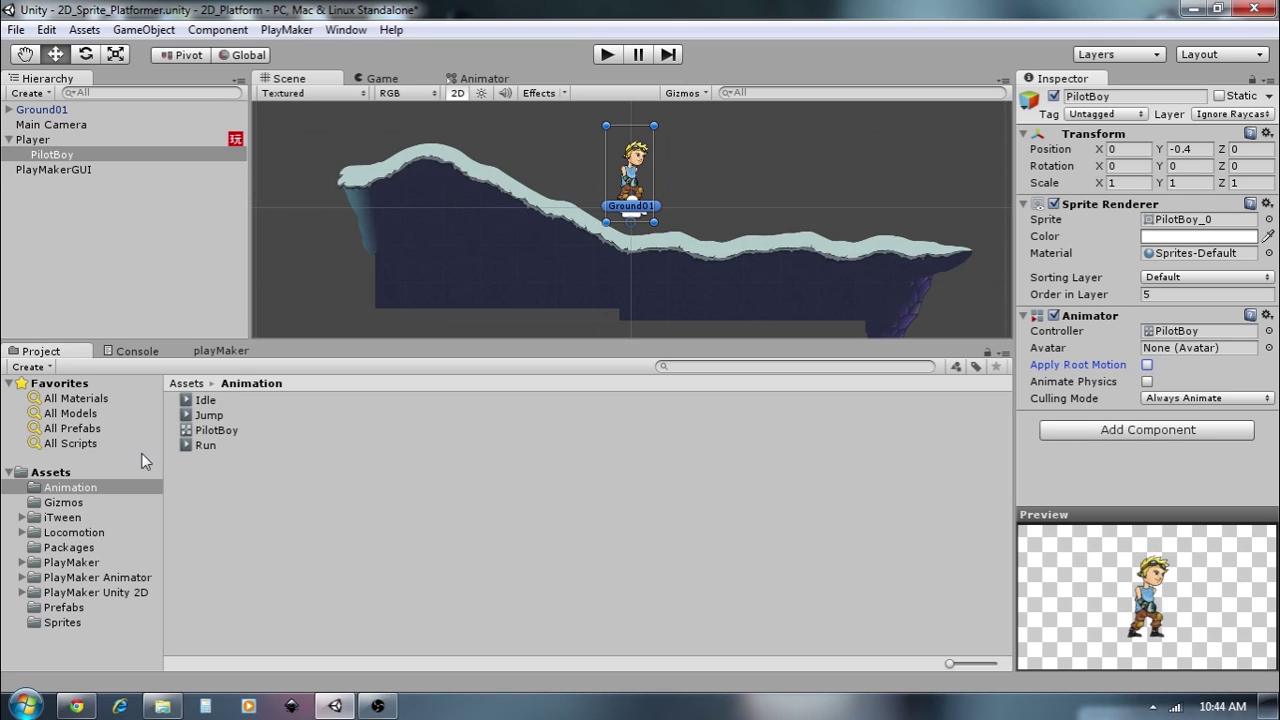
{"action": "left_click", "coordinate": [221, 428]}
{"action": "double_click", "coordinate": [187, 430]}
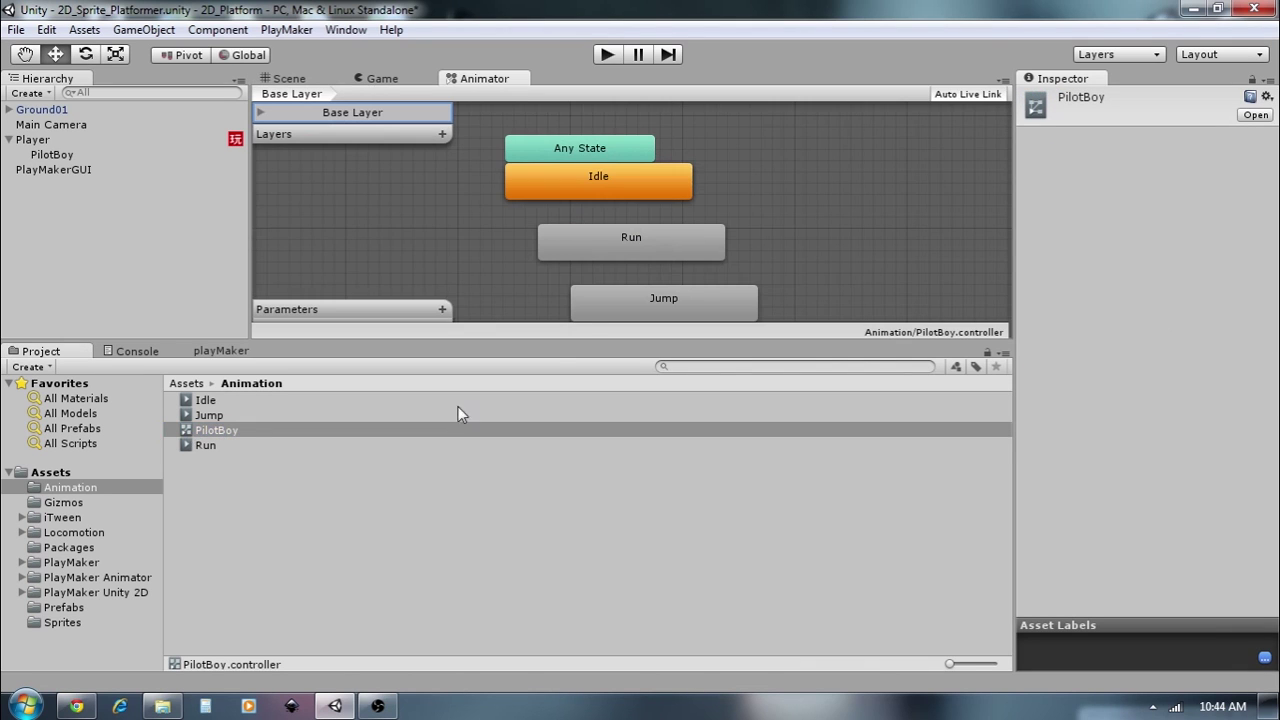
- Enlarge the animator graph area and arrange the states in two columns, Idle above Run and Any State above Jump
{"action": "left_click", "coordinate": [549, 329]}
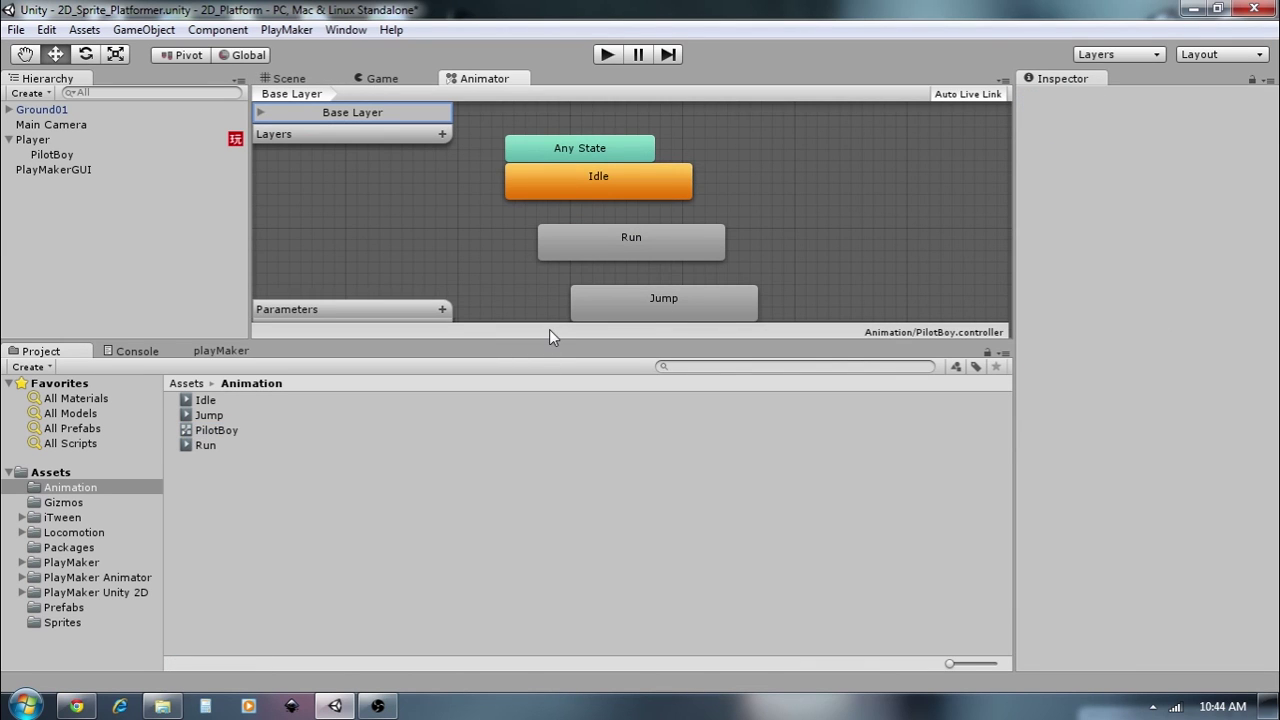
{"action": "left_click_drag", "start_coordinate": [550, 341], "coordinate": [550, 425]}
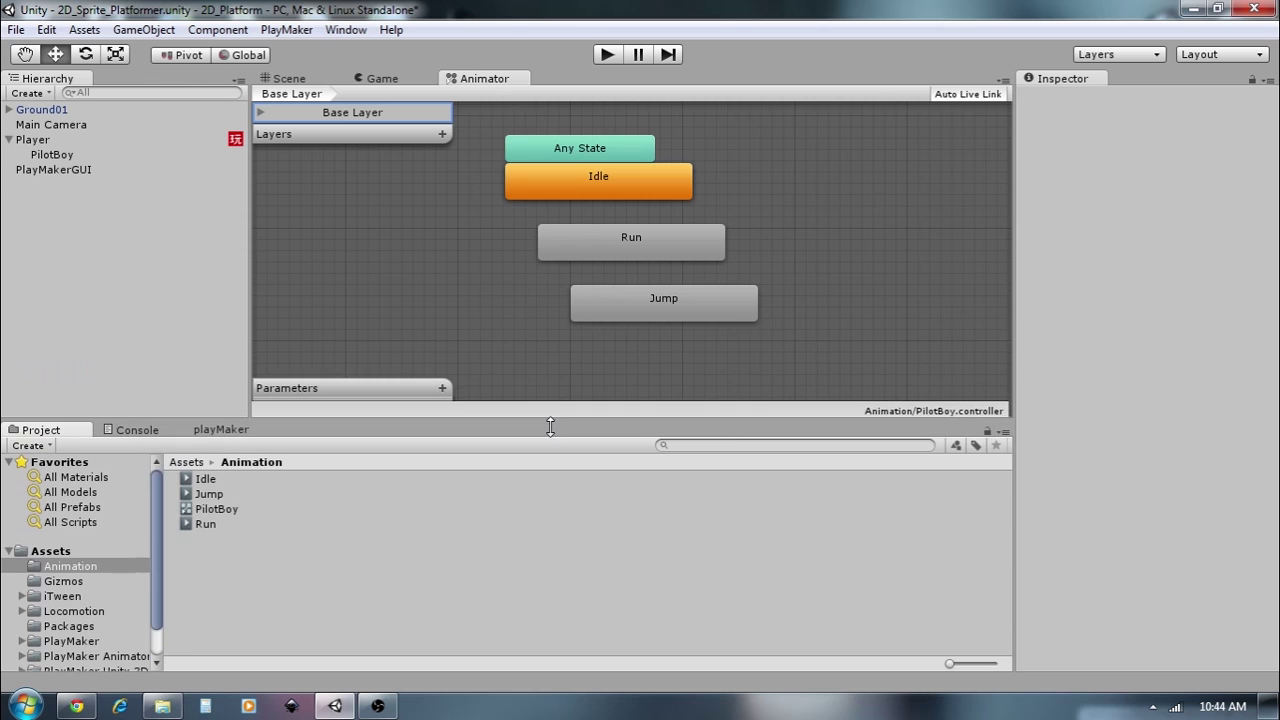
{"action": "left_click_drag", "start_coordinate": [586, 154], "coordinate": [808, 180]}
{"action": "left_click_drag", "start_coordinate": [635, 181], "coordinate": [536, 298]}
{"action": "left_click_drag", "start_coordinate": [704, 307], "coordinate": [853, 297]}
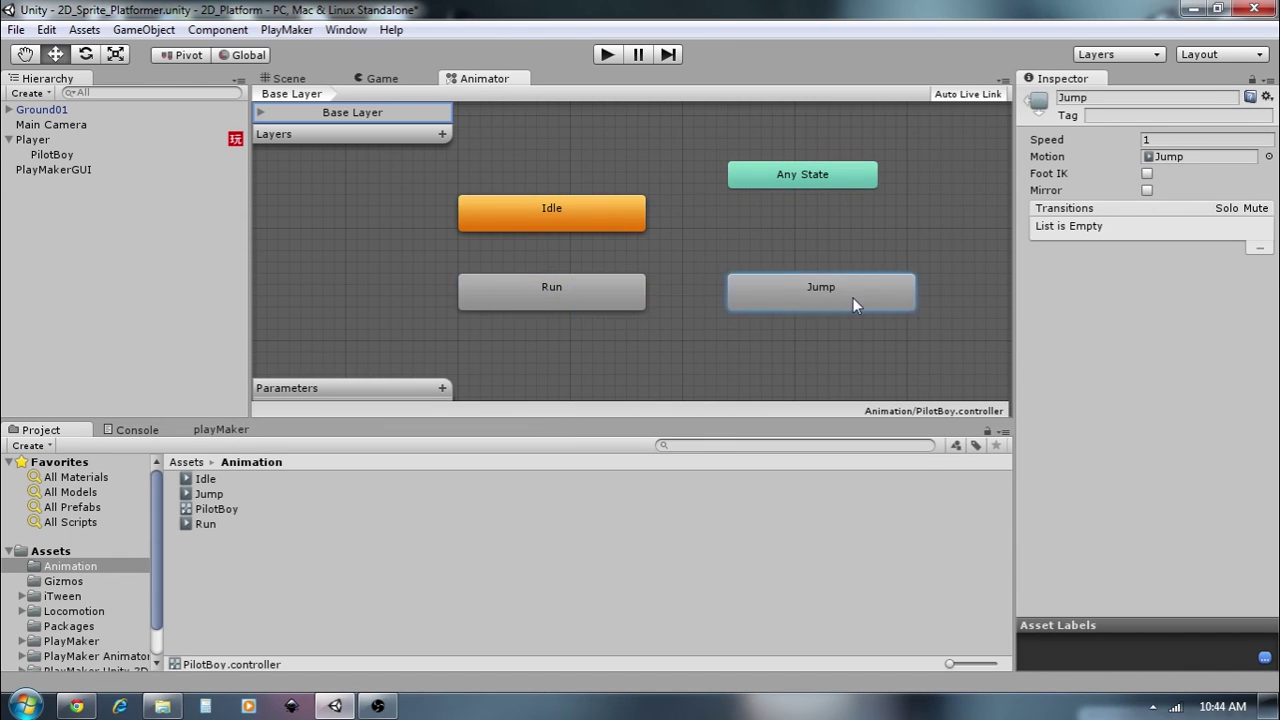
{"action": "left_click_drag", "start_coordinate": [800, 181], "coordinate": [801, 215]}
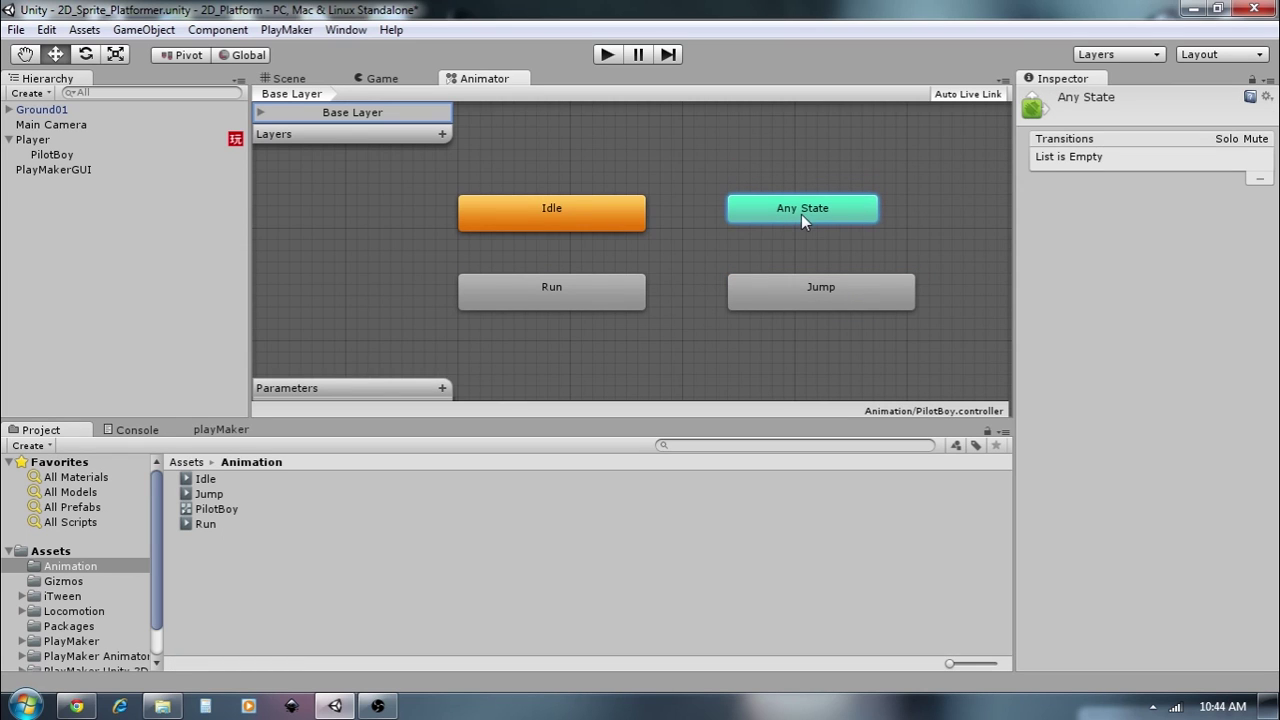
- Add a Float parameter named m_xSpeed and a Bool parameter named m_grounded to the PilotBoy controller
{"action": "left_click", "coordinate": [443, 389]}
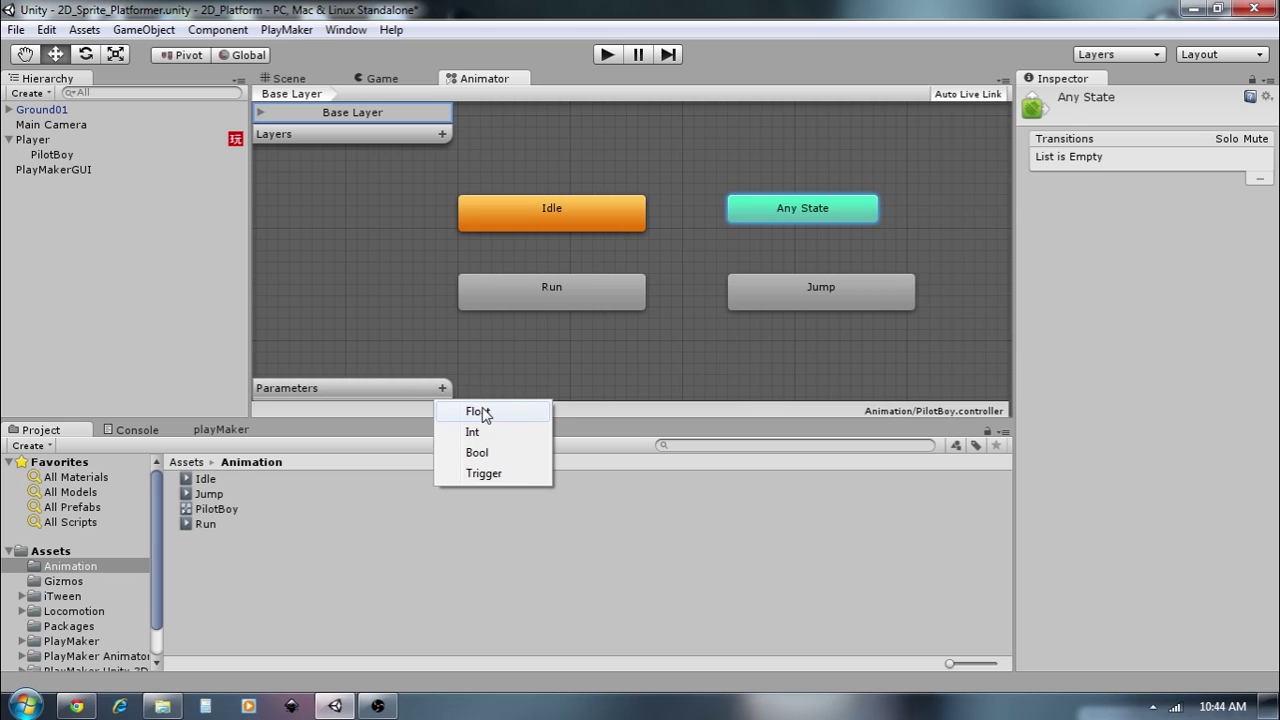
{"action": "left_click", "coordinate": [479, 411]}
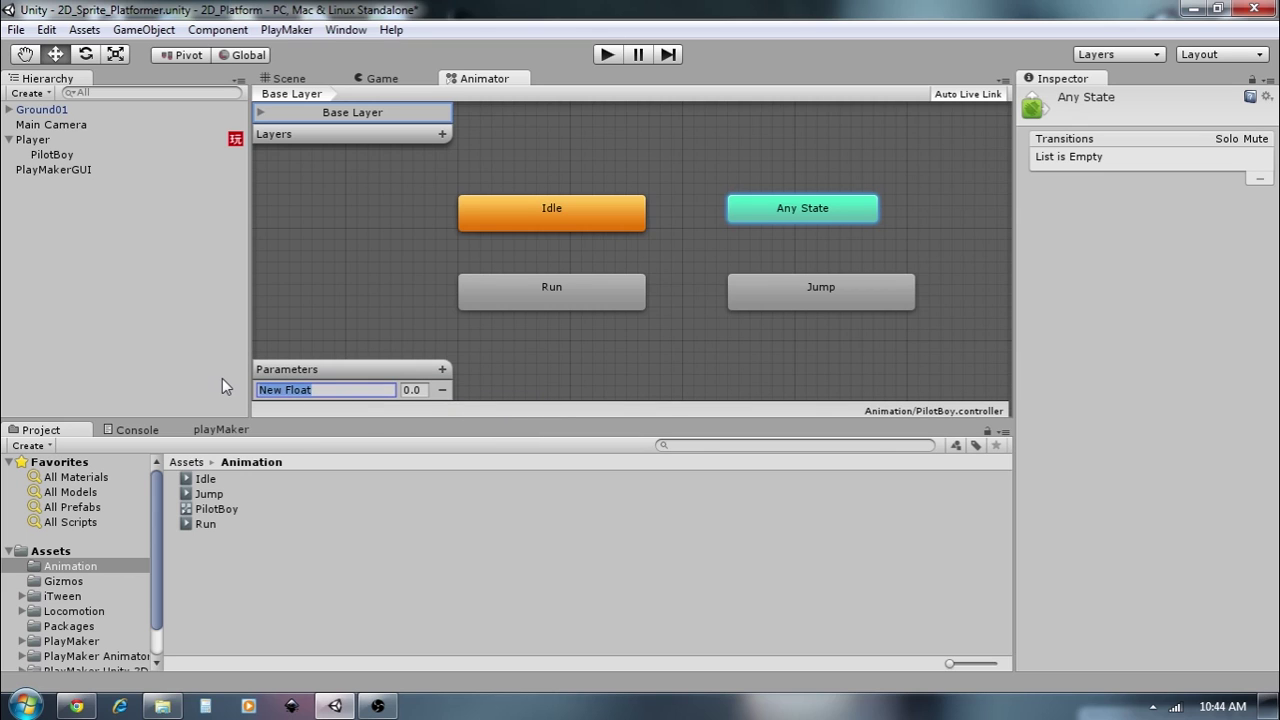
{"action": "type", "text": "m_xSpeed"}
{"action": "left_click", "coordinate": [445, 372]}
{"action": "left_click", "coordinate": [470, 433]}
{"action": "left_click", "coordinate": [331, 391]}
{"action": "type", "text": "m"}
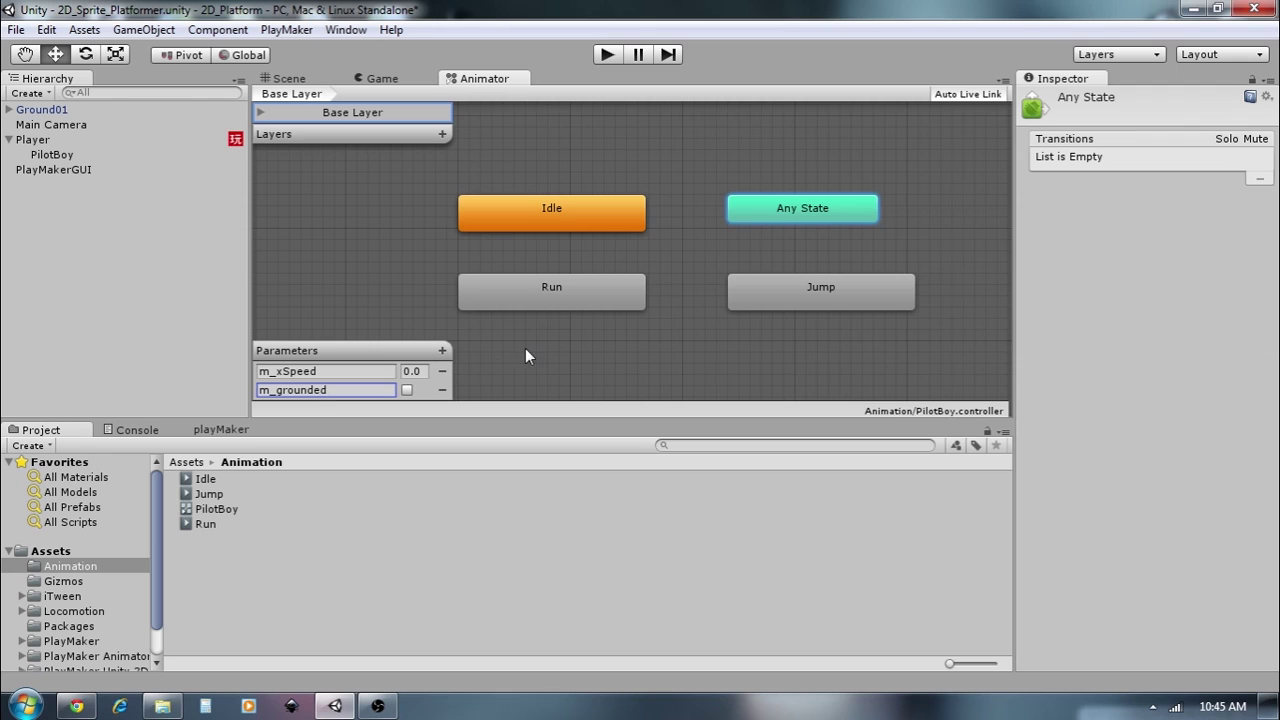
- Add a Trigger parameter named m_jump to the PilotBoy controller
{"action": "left_click", "coordinate": [441, 355]}
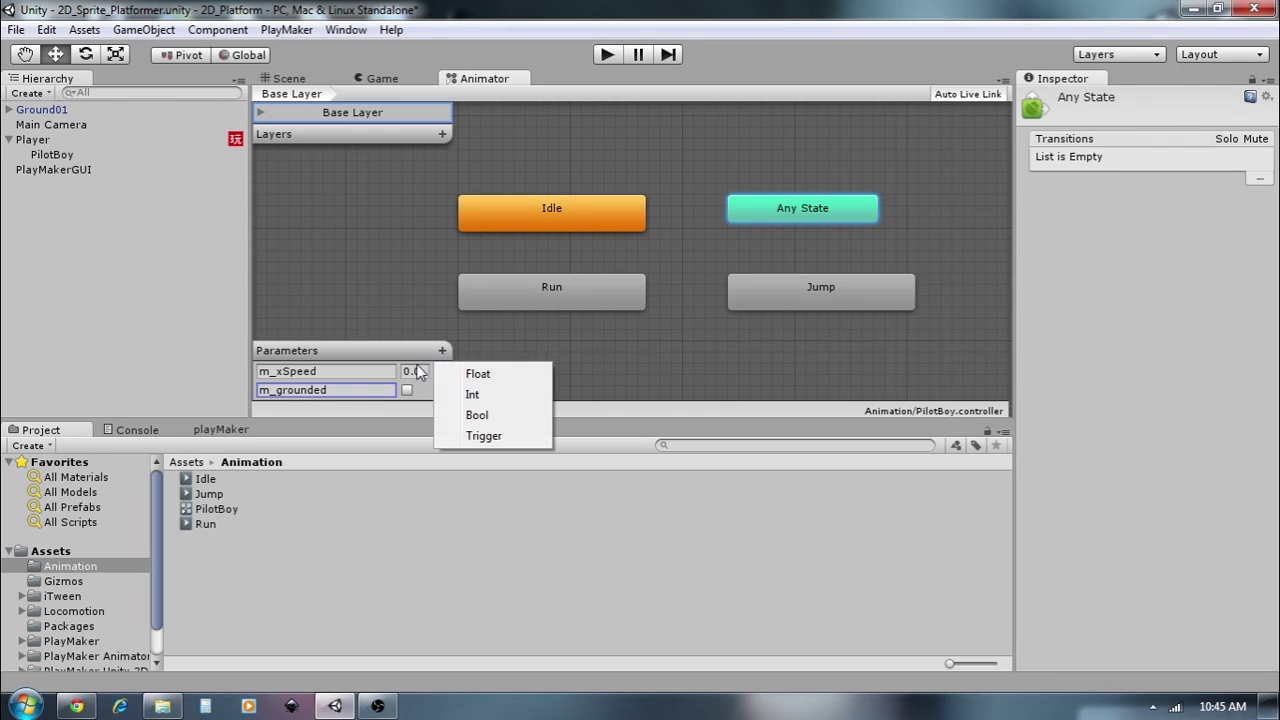
{"action": "left_click", "coordinate": [474, 436]}
{"action": "left_click", "coordinate": [325, 392]}
{"action": "type", "text": "m_"}
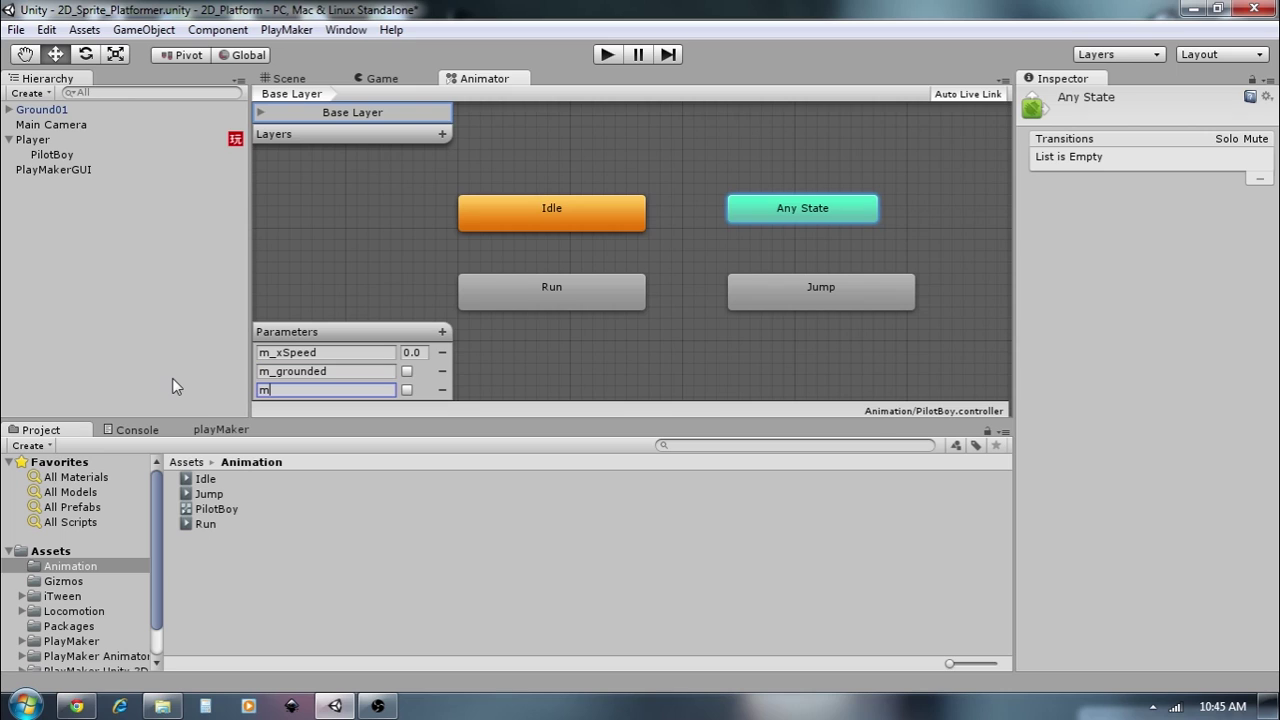
{"action": "type", "text": "jump"}
- Create a transition from Idle to Run and move the Run state farther below Idle
{"action": "right_click", "coordinate": [565, 210]}
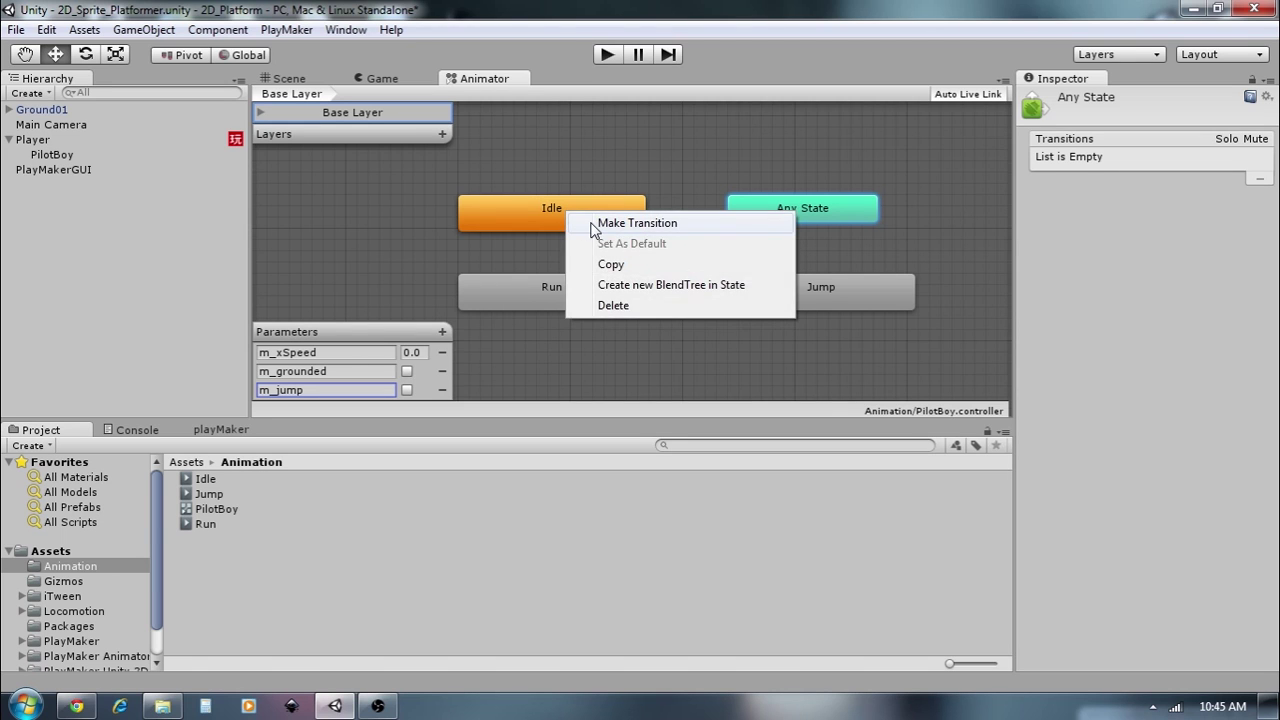
{"action": "left_click", "coordinate": [592, 222]}
{"action": "left_click", "coordinate": [562, 292]}
{"action": "left_click_drag", "start_coordinate": [563, 288], "coordinate": [565, 305]}
{"action": "right_click", "coordinate": [569, 212]}
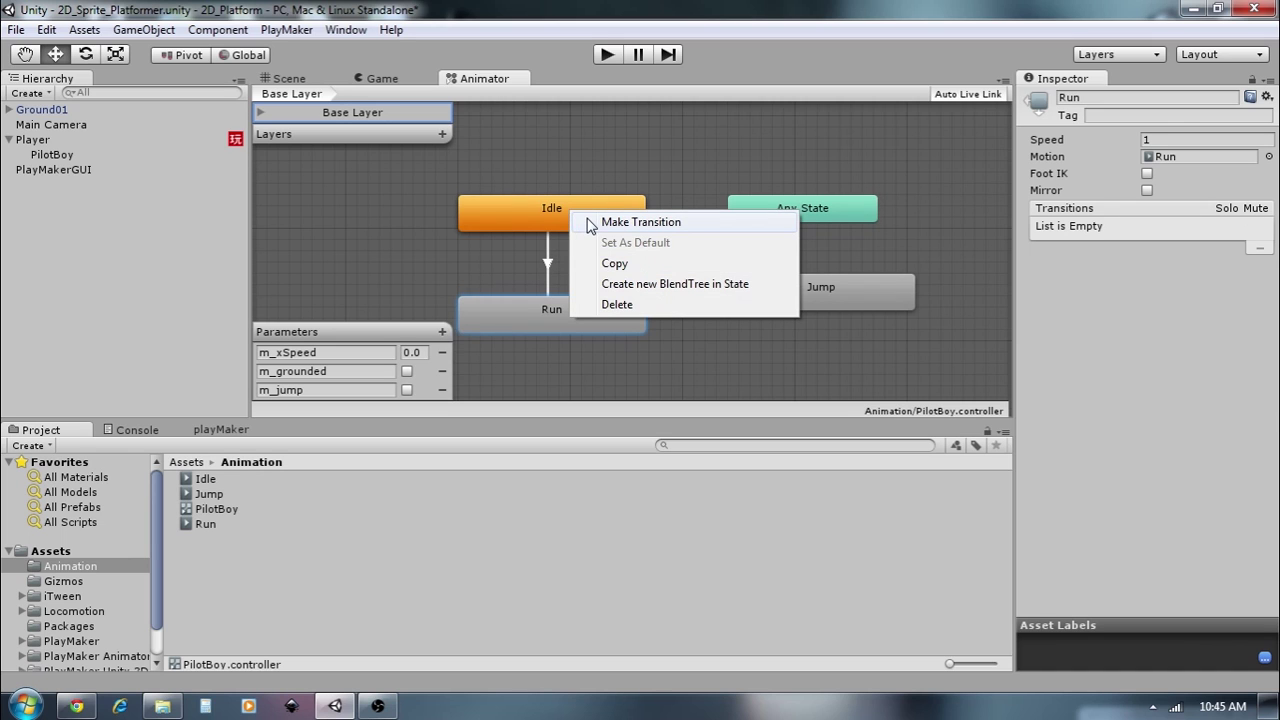
{"action": "left_click", "coordinate": [544, 321]}
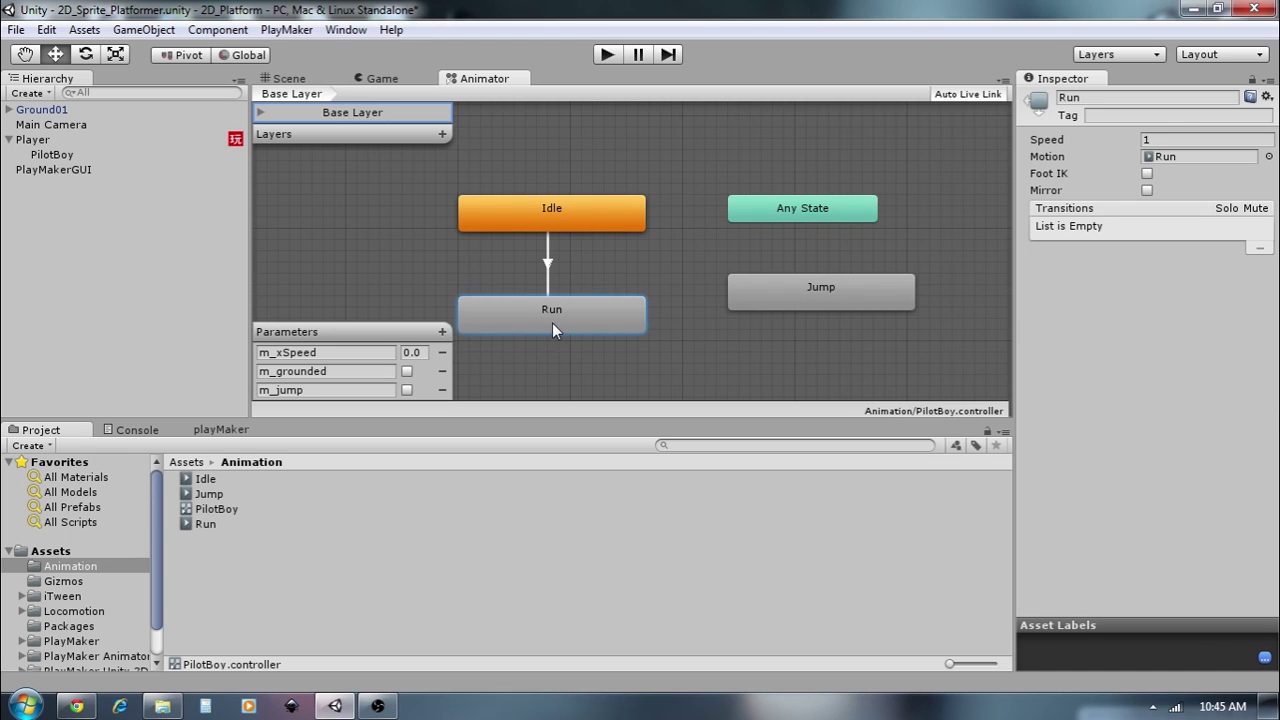
- Set the Idle to Run transition's condition to m_xSpeed Greater than 0.1
{"action": "left_click", "coordinate": [544, 263]}
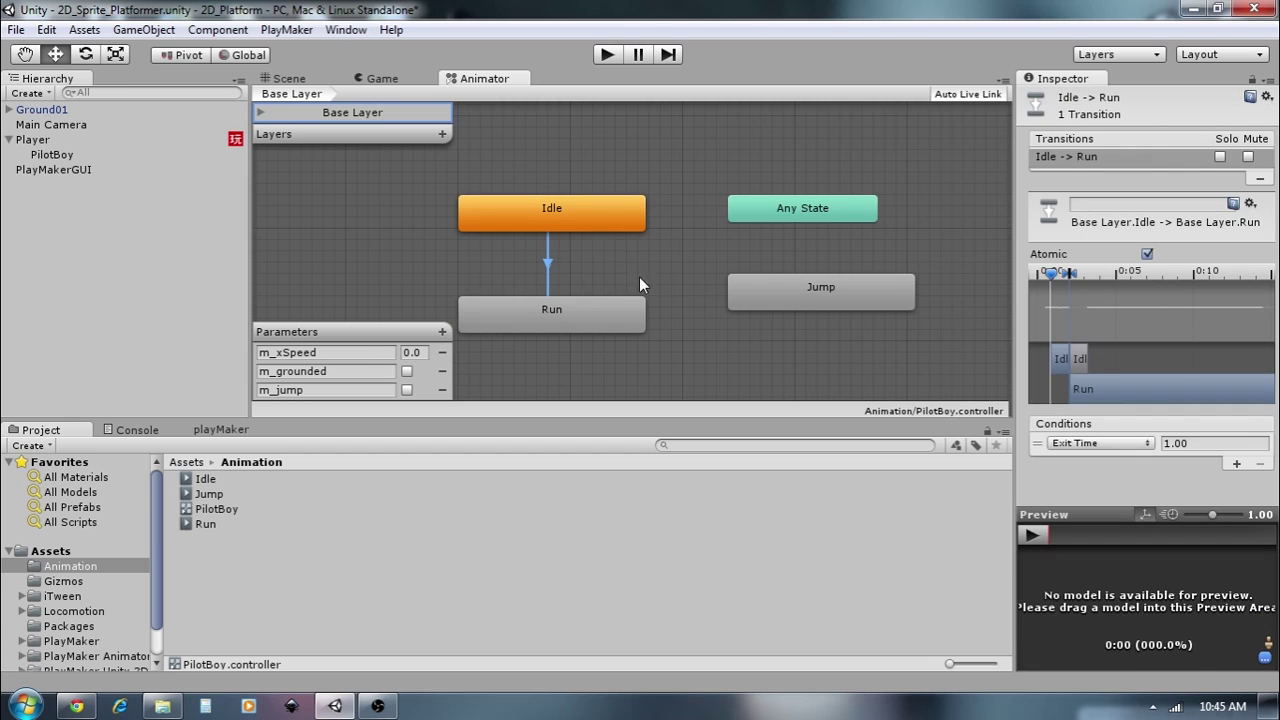
{"action": "left_click", "coordinate": [1098, 446]}
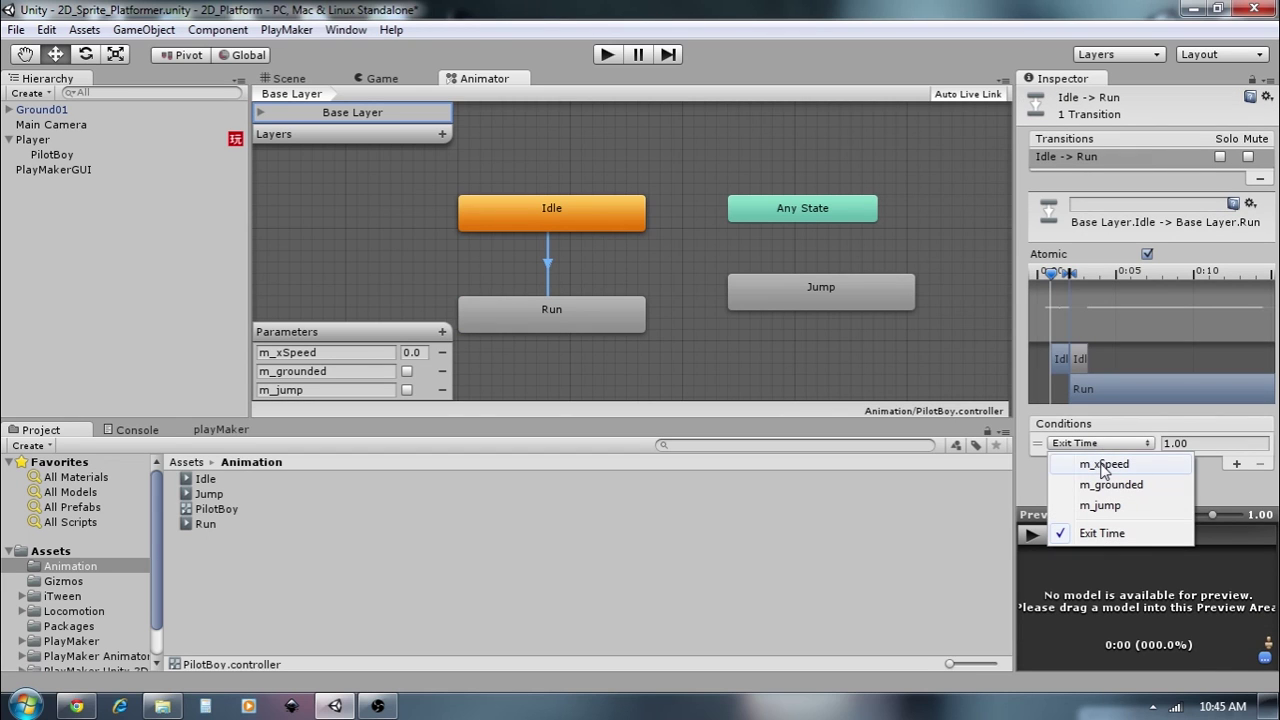
{"action": "left_click", "coordinate": [1104, 466]}
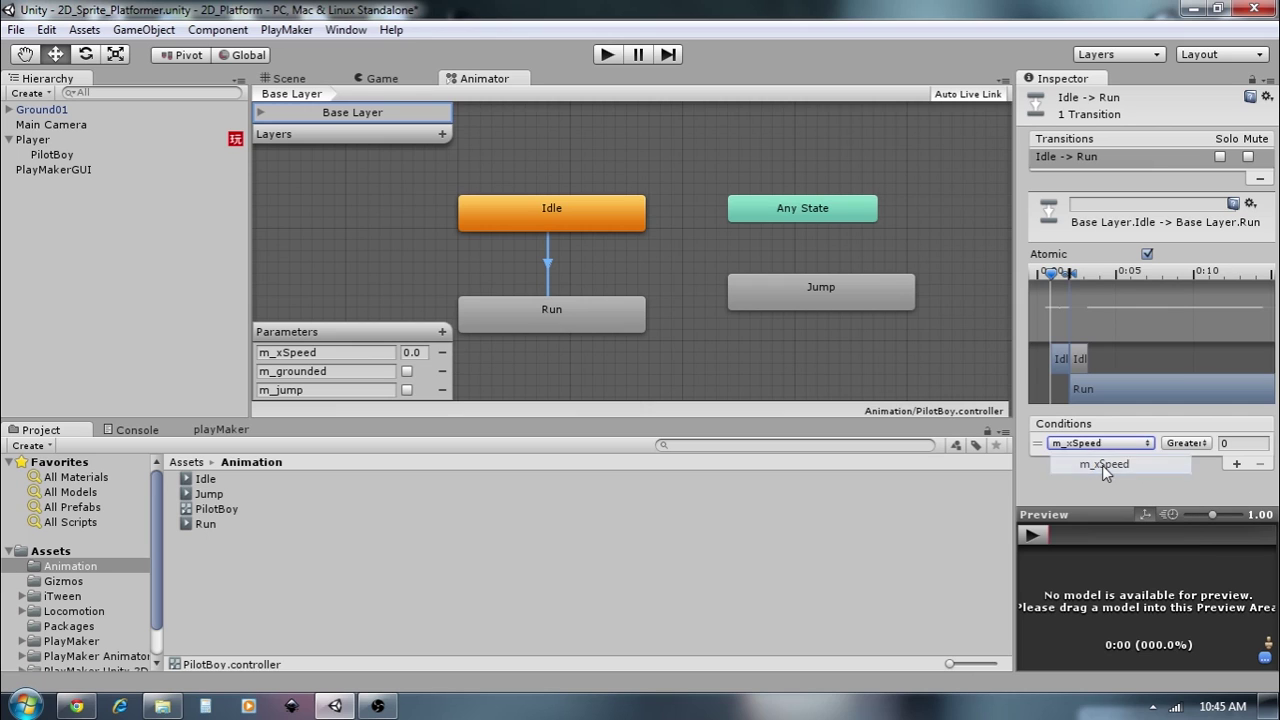
{"action": "left_click", "coordinate": [1226, 443]}
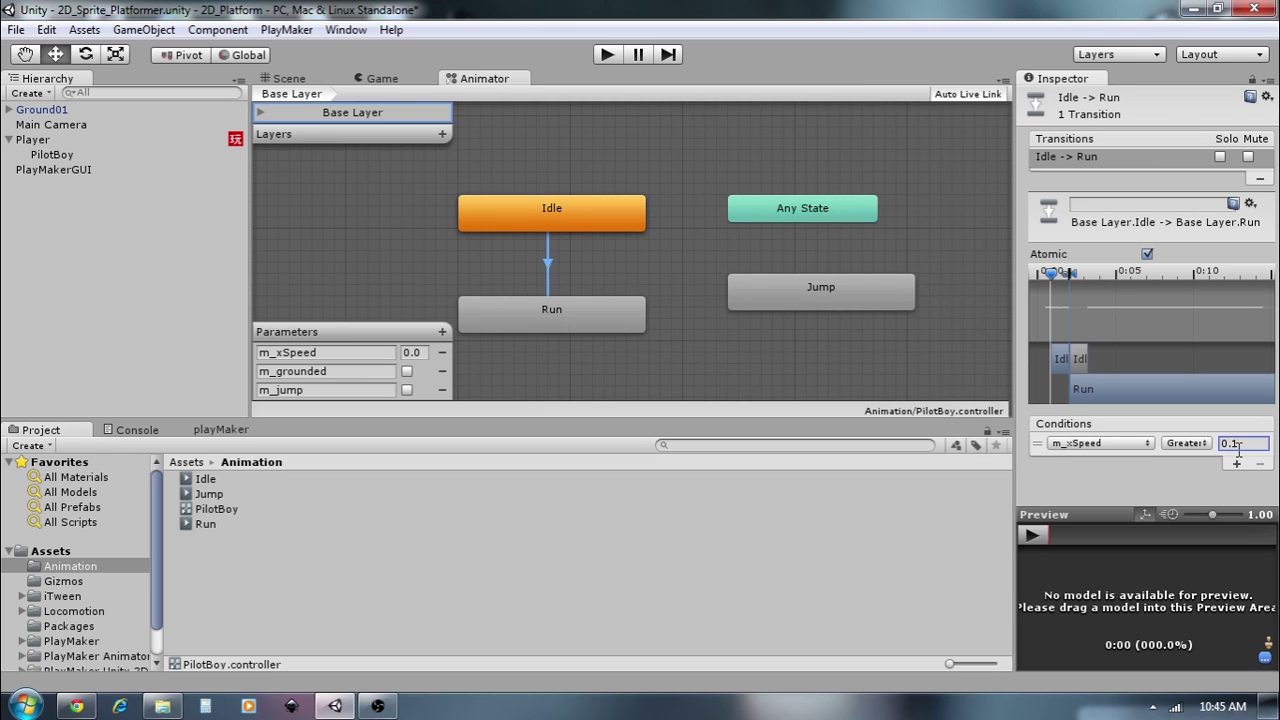
- Create a return transition from the Run state to Idle
{"action": "right_click", "coordinate": [558, 313]}
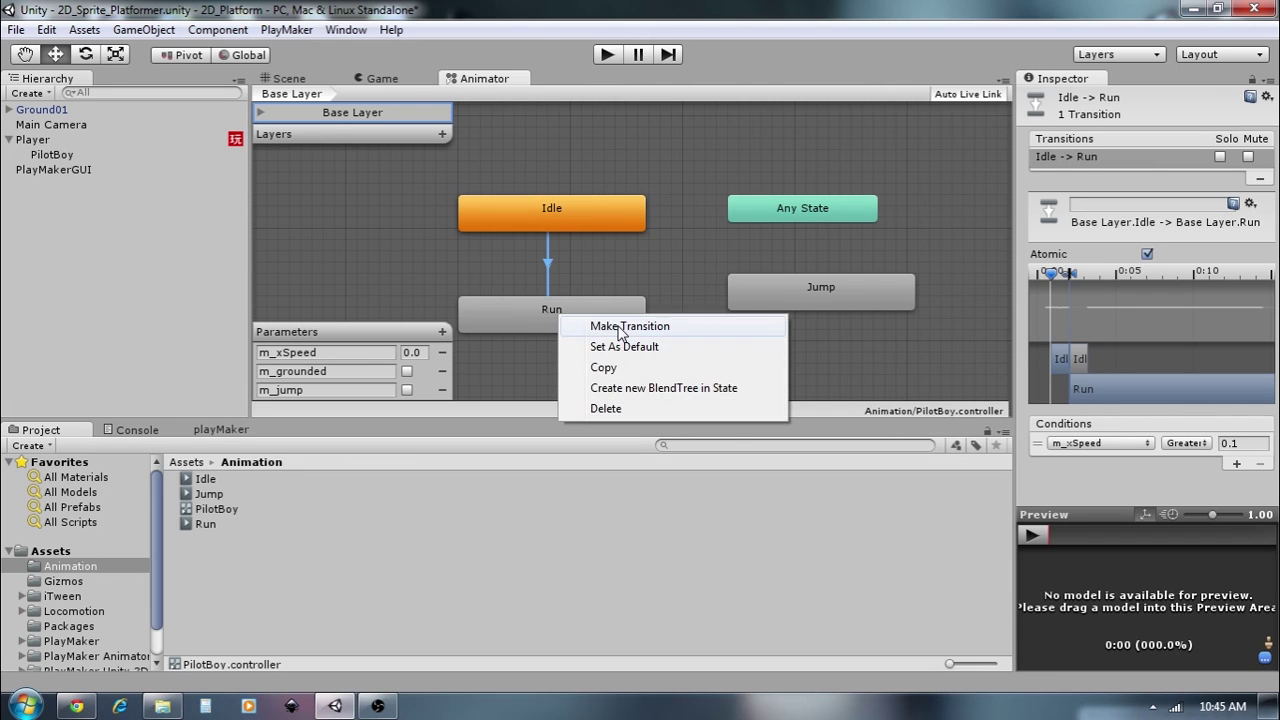
{"action": "left_click", "coordinate": [621, 328]}
{"action": "left_click", "coordinate": [602, 213]}
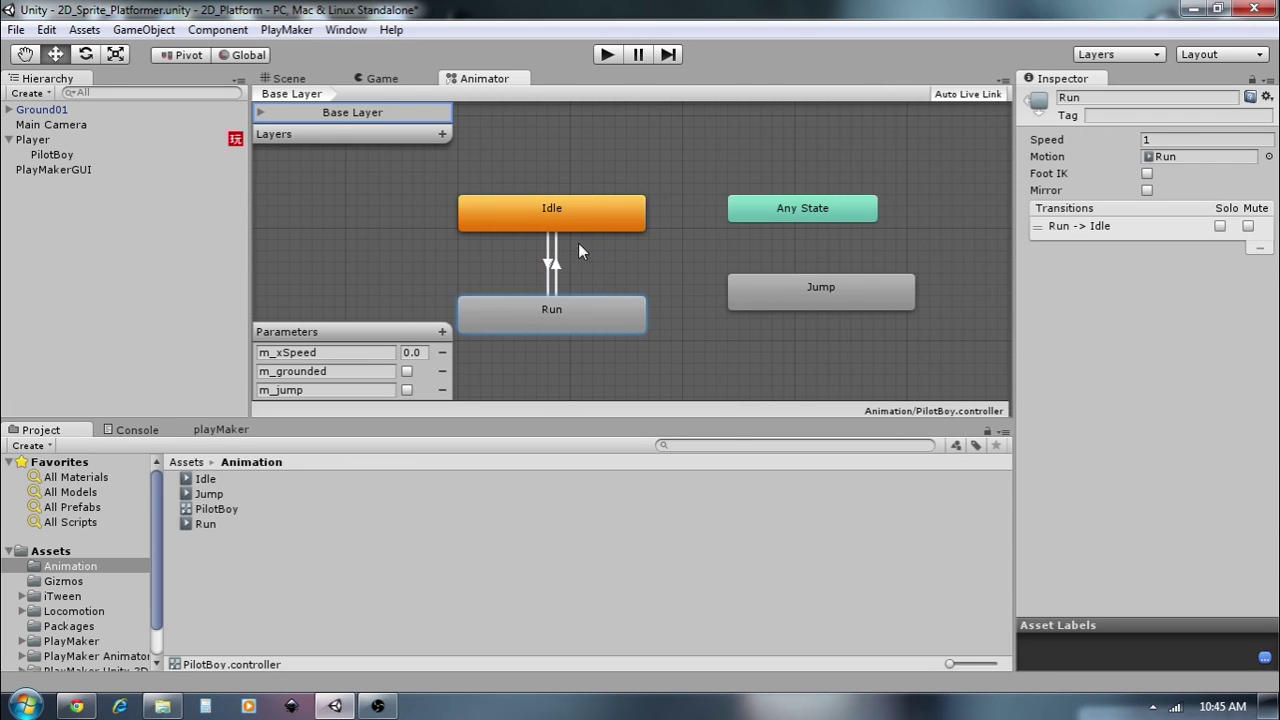
- Set the Run to Idle transition's condition to m_xSpeed Less than 0.1
{"action": "left_click", "coordinate": [557, 270]}
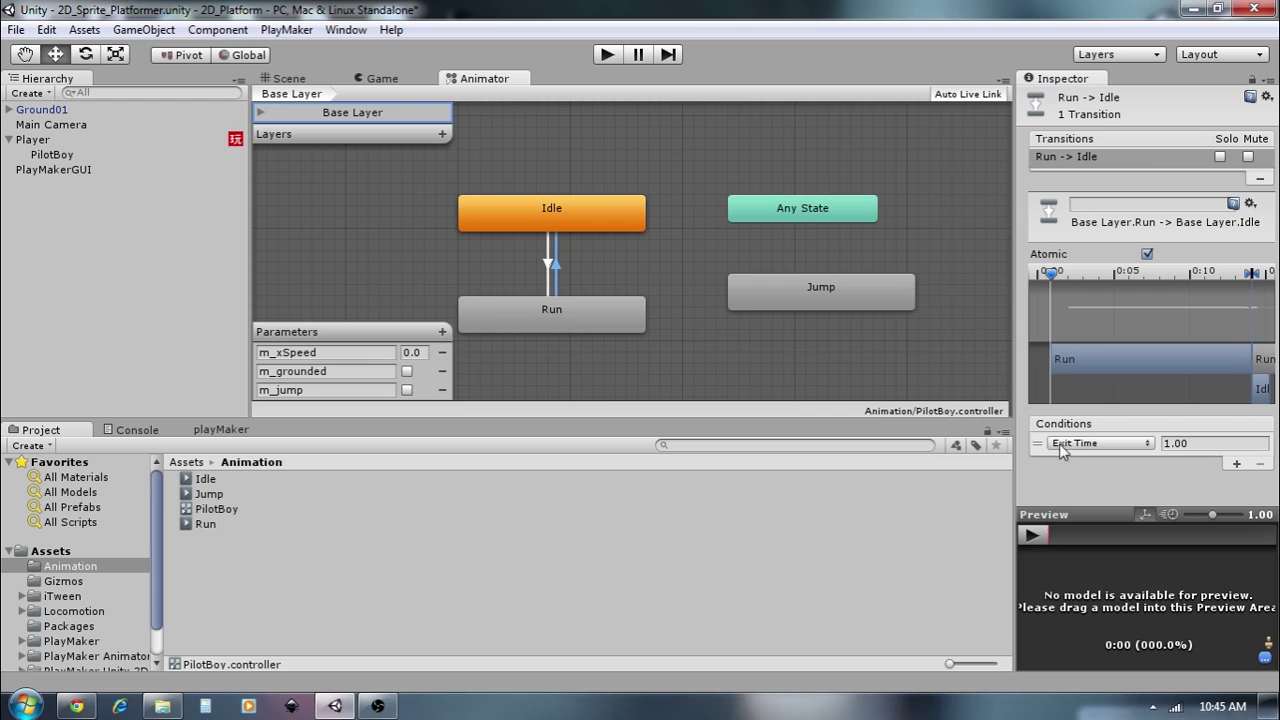
{"action": "left_click", "coordinate": [1086, 445]}
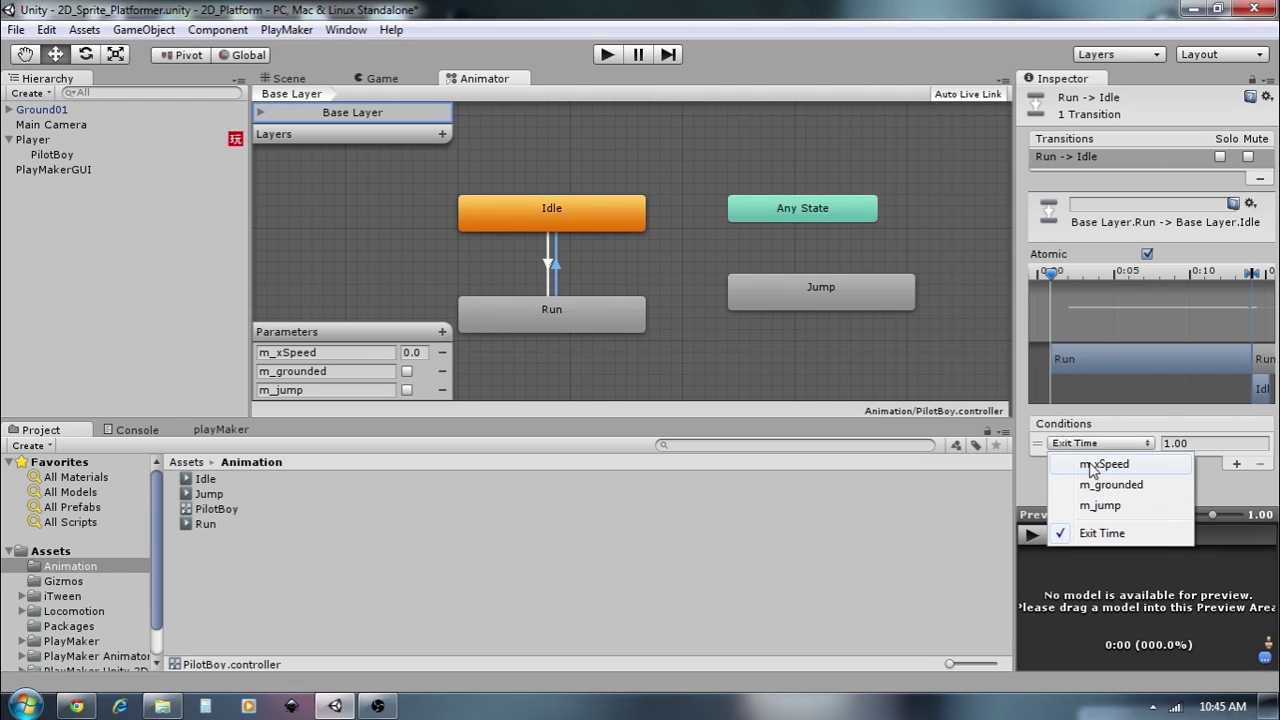
{"action": "left_click", "coordinate": [1093, 466]}
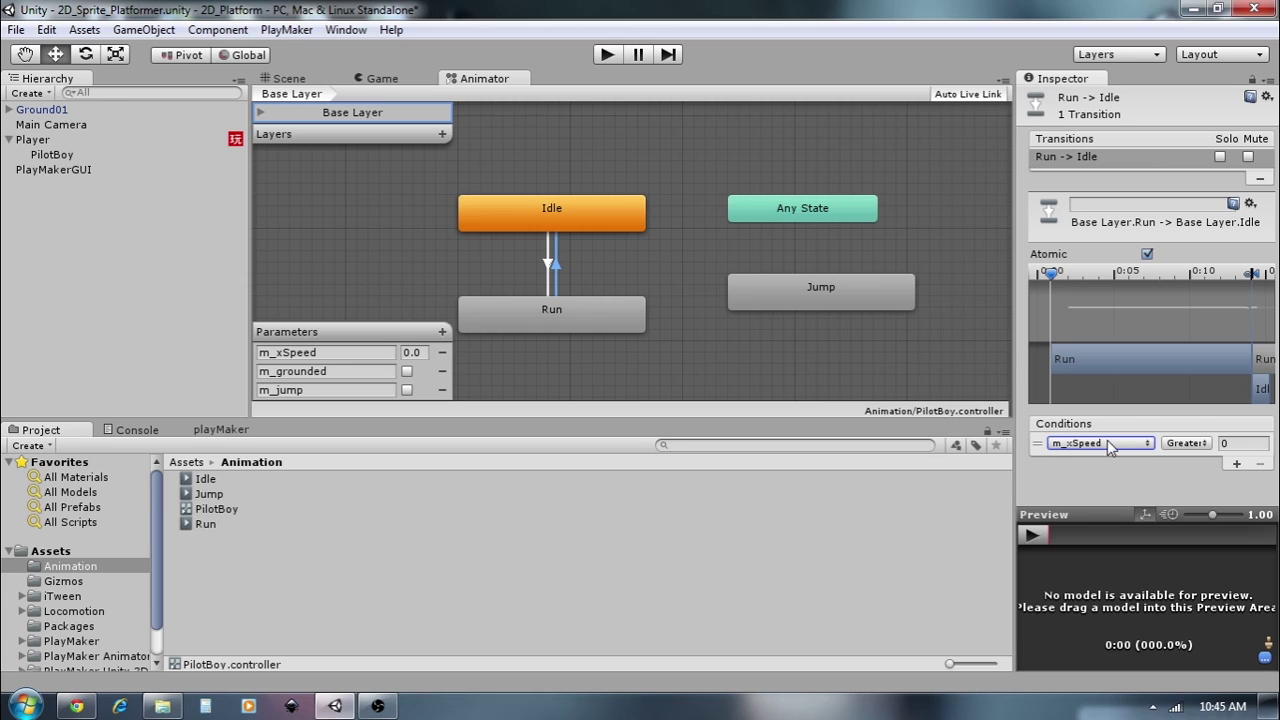
{"action": "left_click", "coordinate": [1195, 446]}
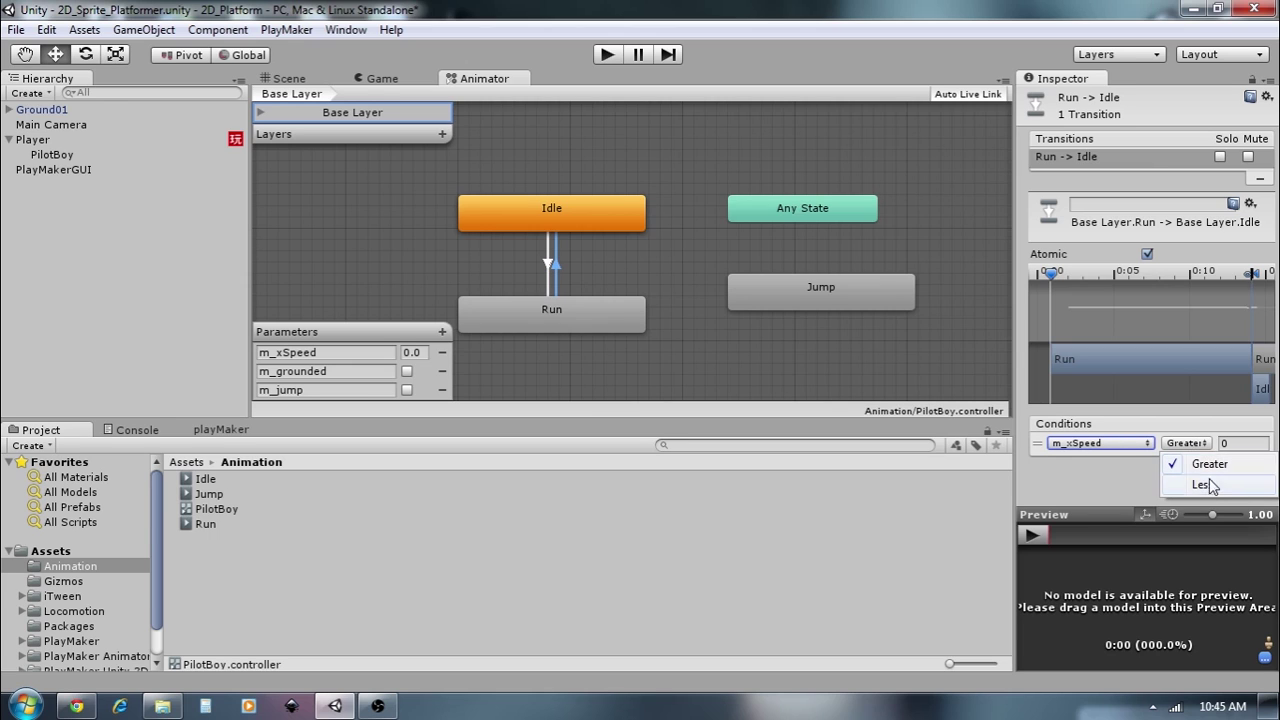
{"action": "left_click", "coordinate": [1203, 485]}
{"action": "left_click", "coordinate": [1233, 444]}
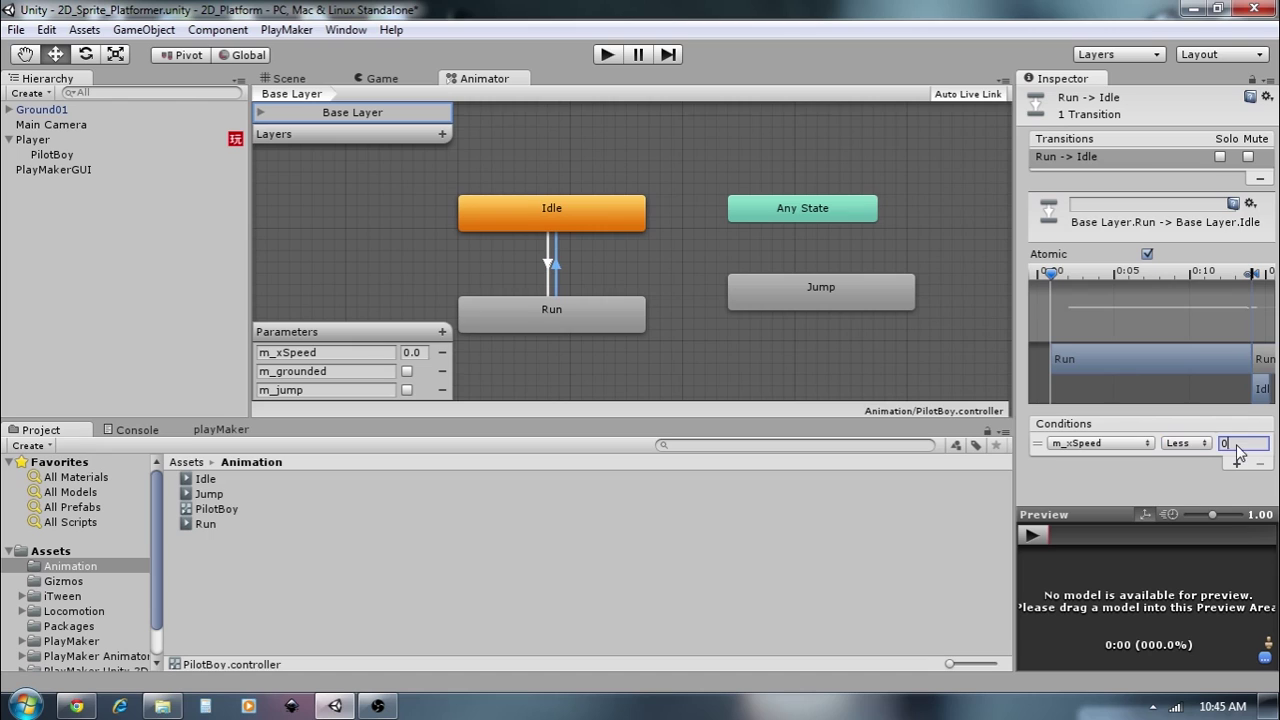
{"action": "type", "text": ".1"}
- Move the Jump state level with Run and create a transition from Any State to Jump
{"action": "left_click_drag", "start_coordinate": [795, 290], "coordinate": [785, 312]}
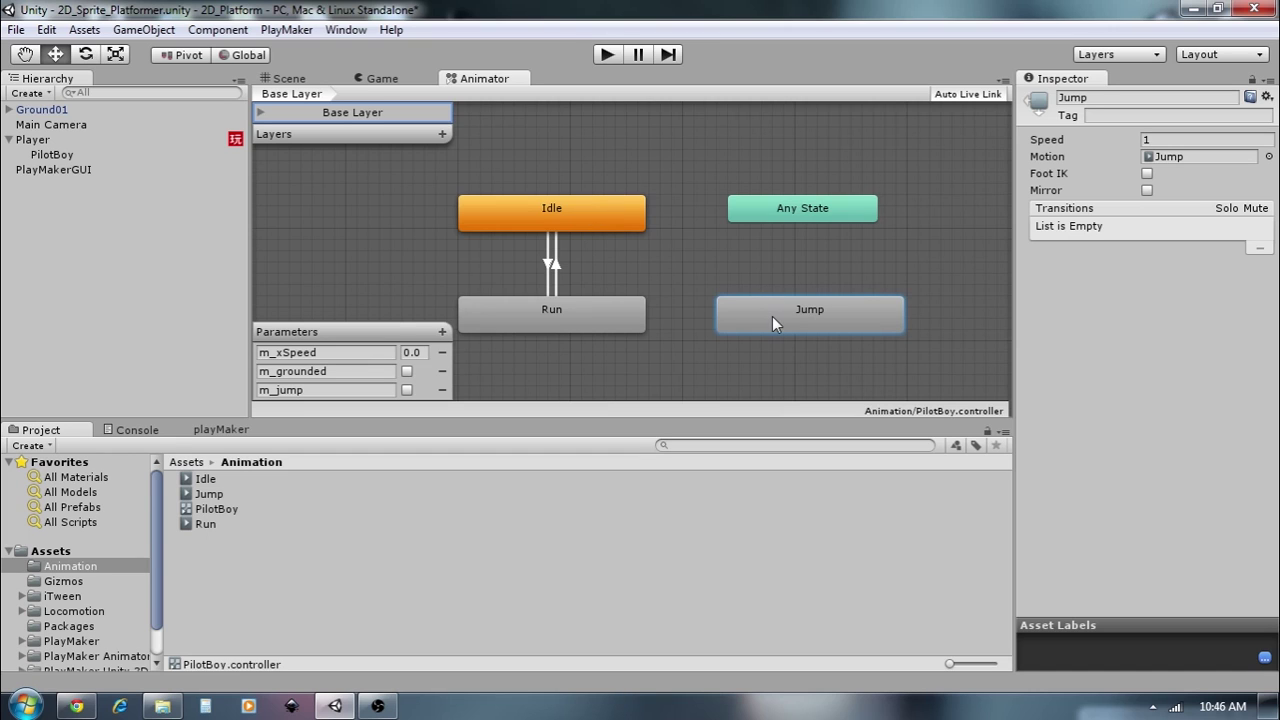
{"action": "right_click", "coordinate": [820, 217]}
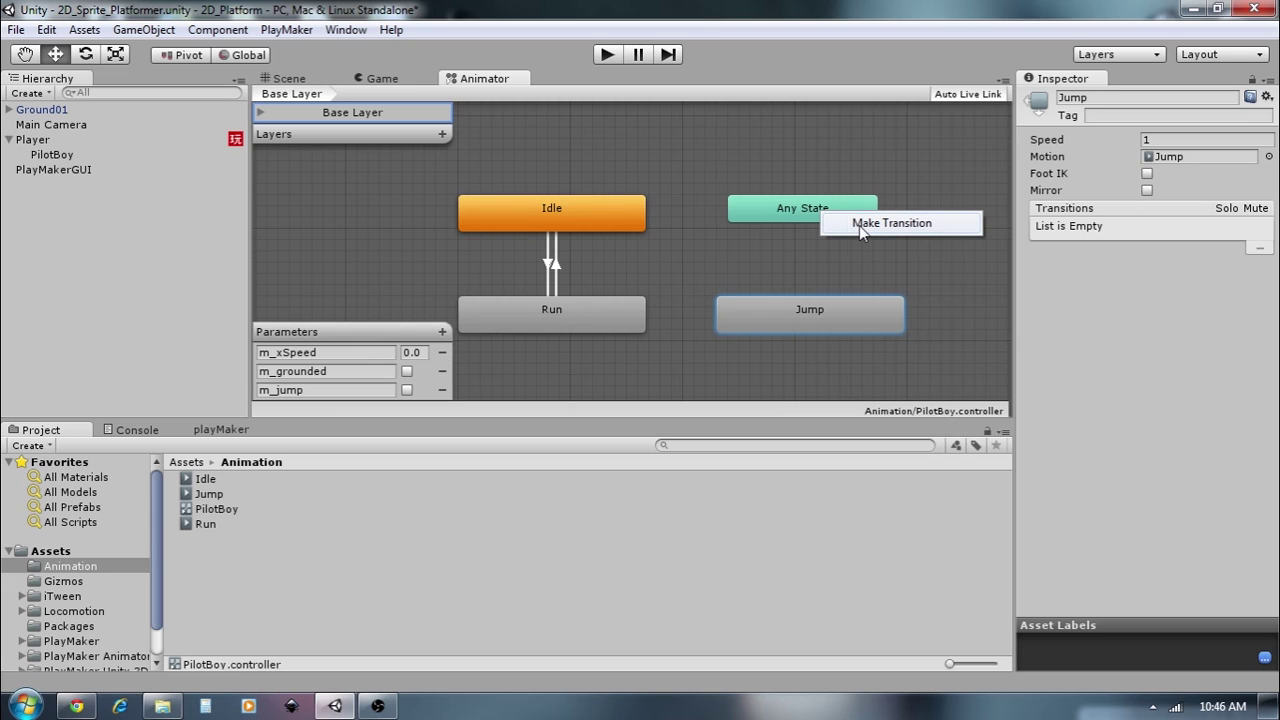
{"action": "left_click", "coordinate": [862, 224]}
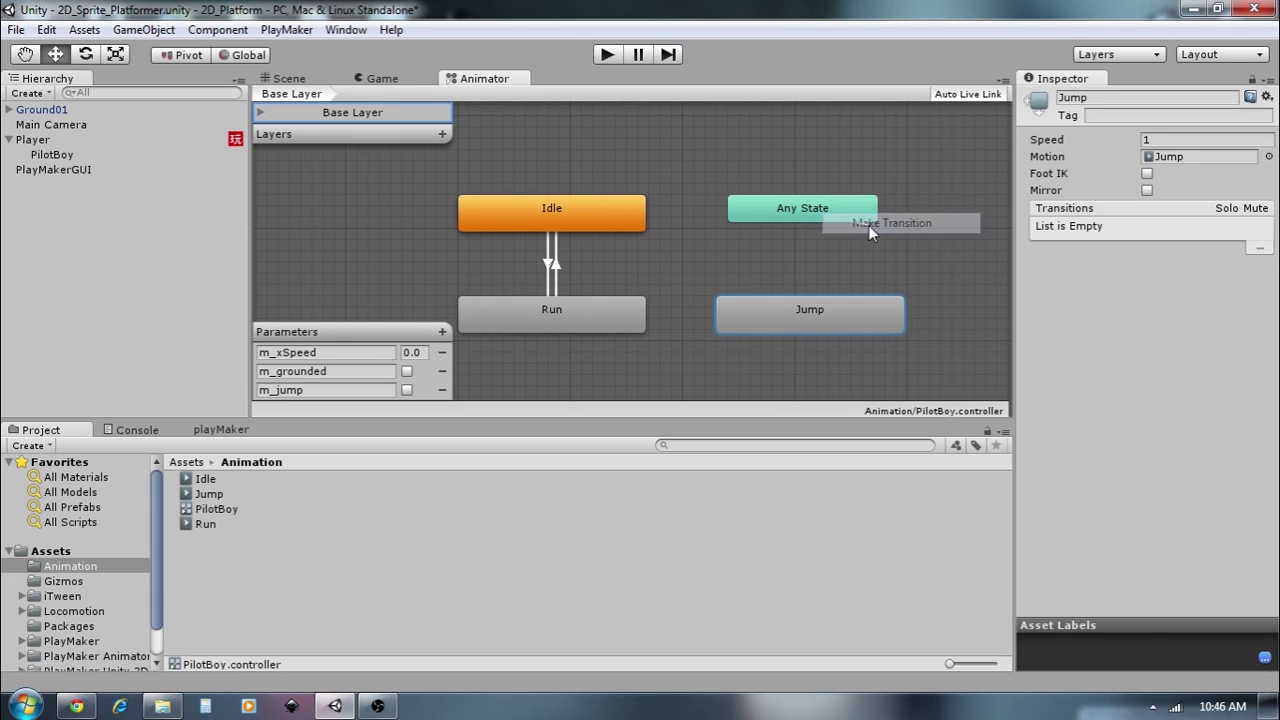
{"action": "left_click", "coordinate": [805, 309]}
- Set the condition of the Any State to Jump transition to the m_jump trigger
{"action": "left_click", "coordinate": [804, 262]}
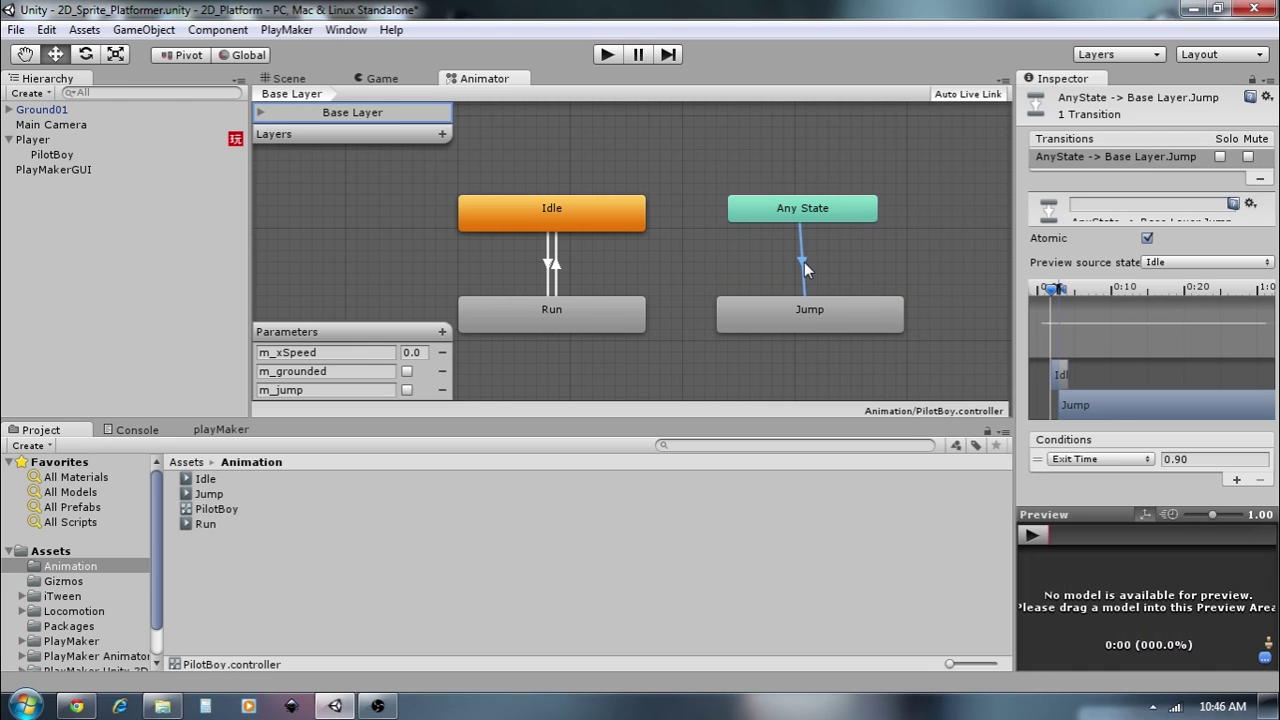
{"action": "left_click", "coordinate": [1118, 460]}
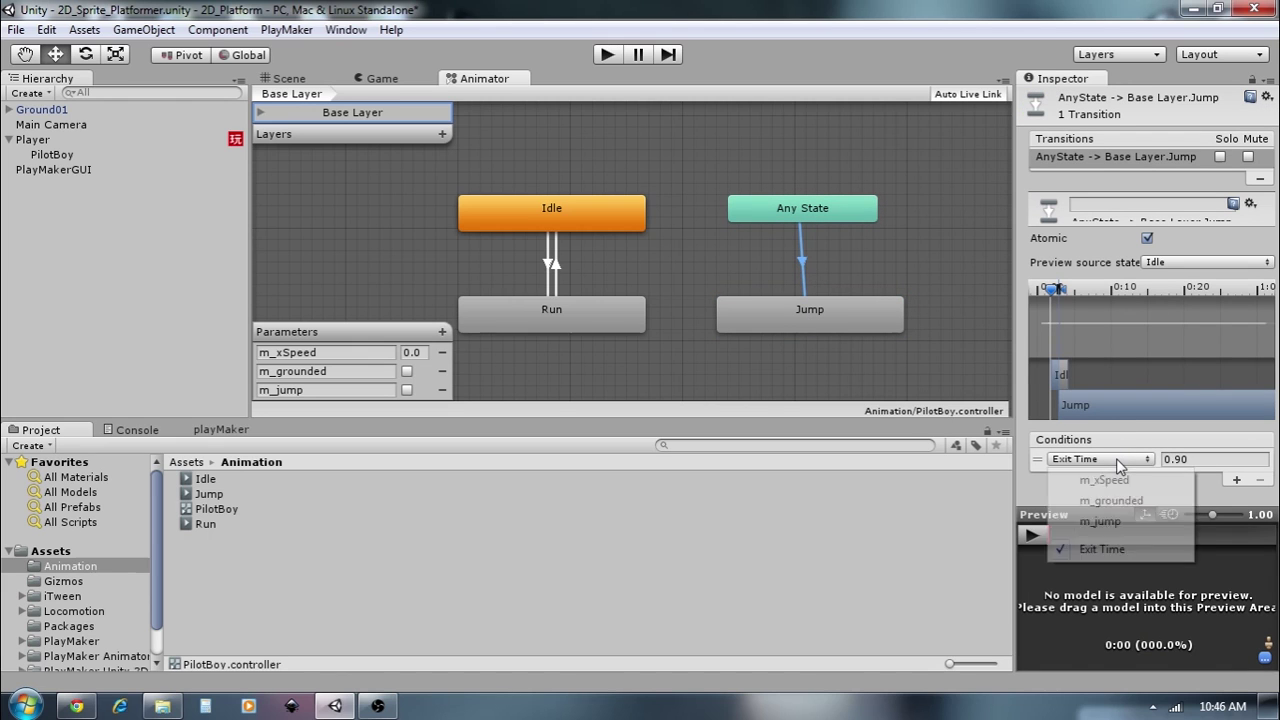
{"action": "left_click", "coordinate": [1100, 521]}
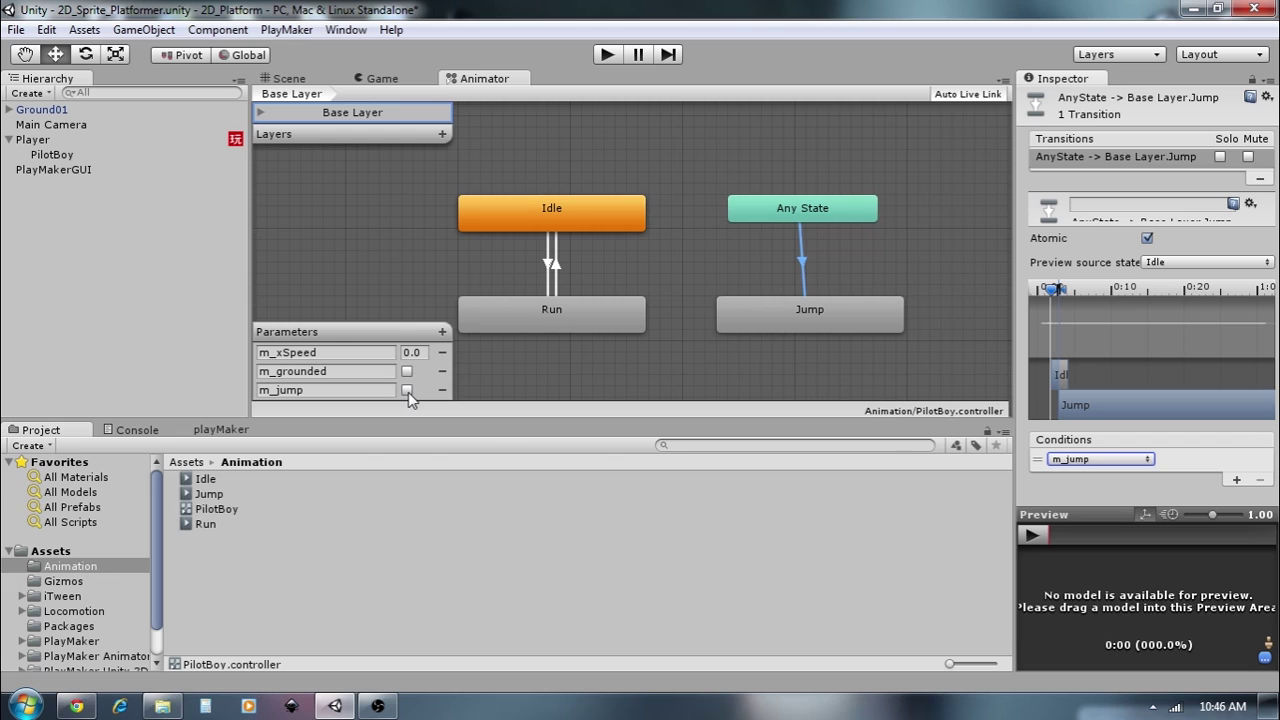
- Create transitions from the Jump state to both Idle and Run
{"action": "right_click", "coordinate": [776, 313]}
{"action": "left_click", "coordinate": [793, 323]}
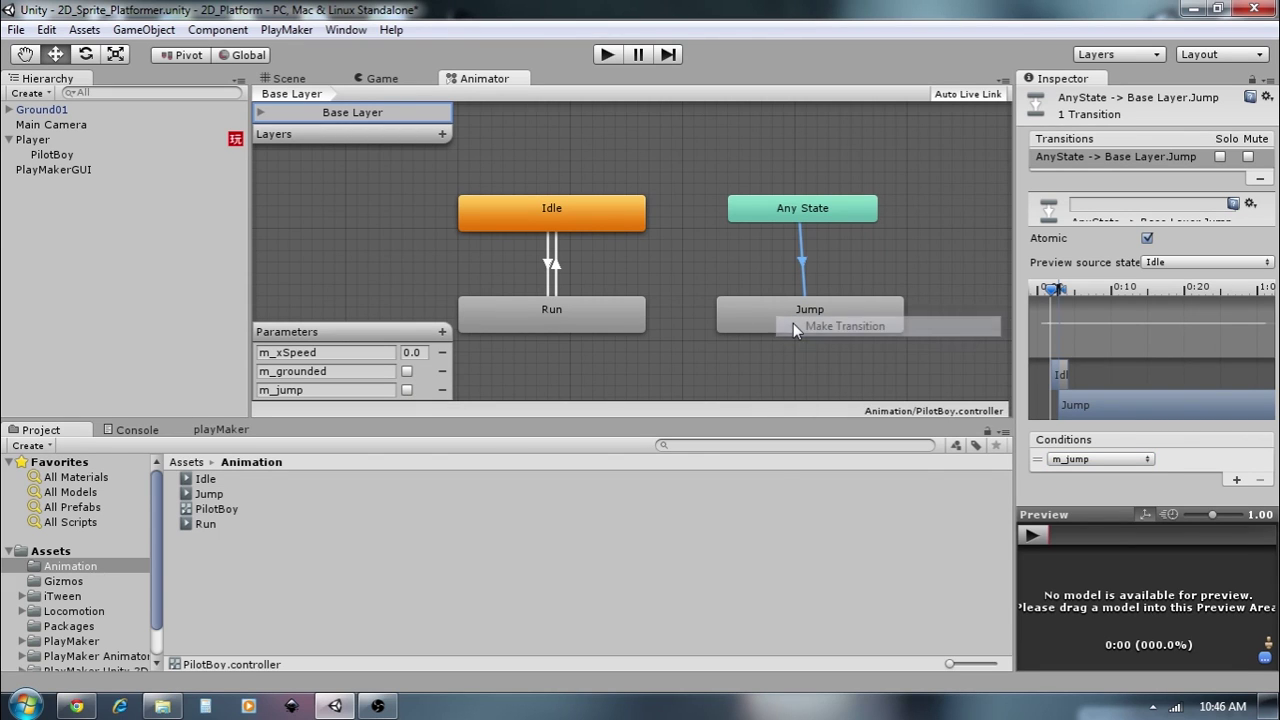
{"action": "left_click", "coordinate": [607, 220]}
{"action": "right_click", "coordinate": [784, 321]}
{"action": "left_click", "coordinate": [805, 331]}
{"action": "left_click", "coordinate": [584, 313]}
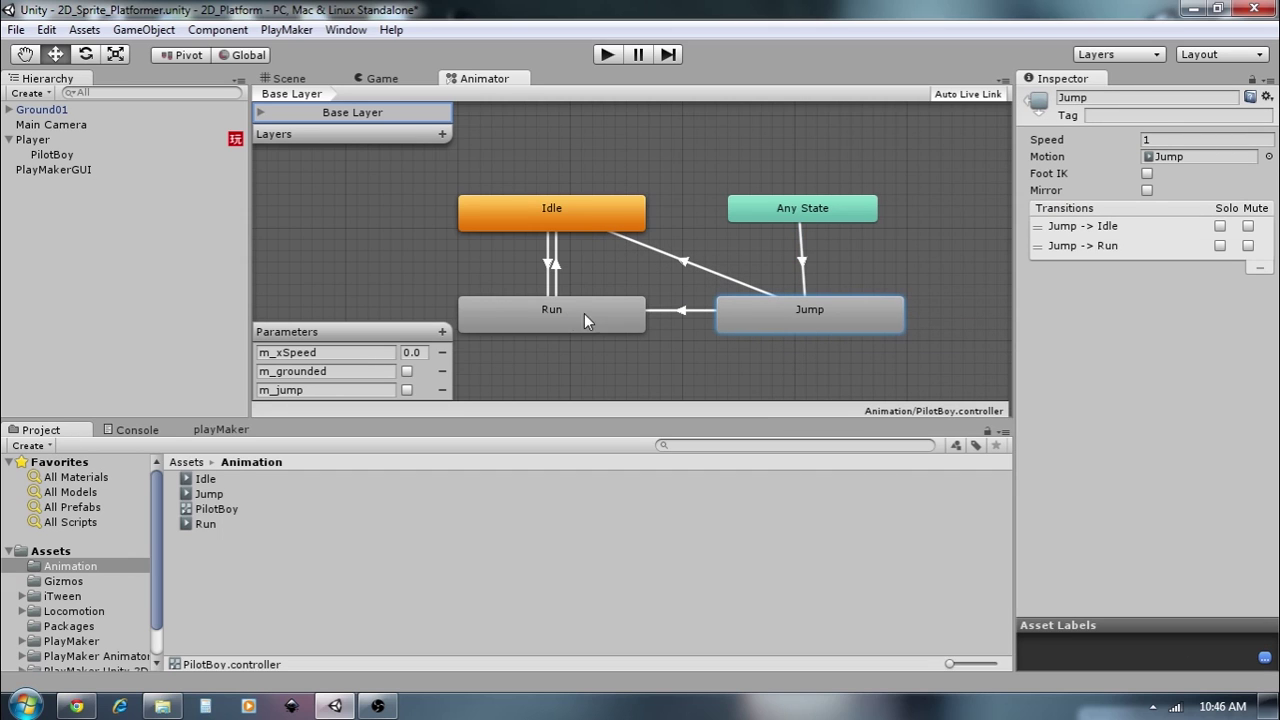
- Replace the Jump to Idle transition's Exit Time condition with m_grounded set to true
{"action": "left_click", "coordinate": [685, 266]}
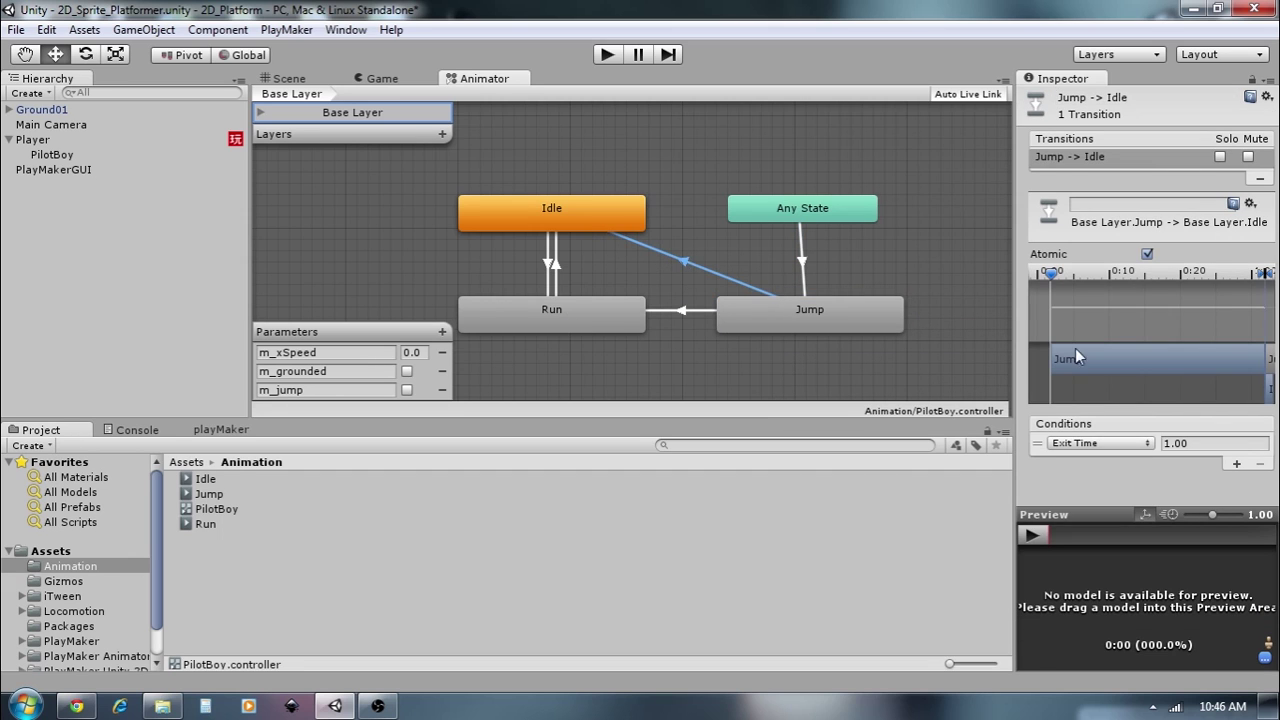
{"action": "left_click", "coordinate": [1130, 446]}
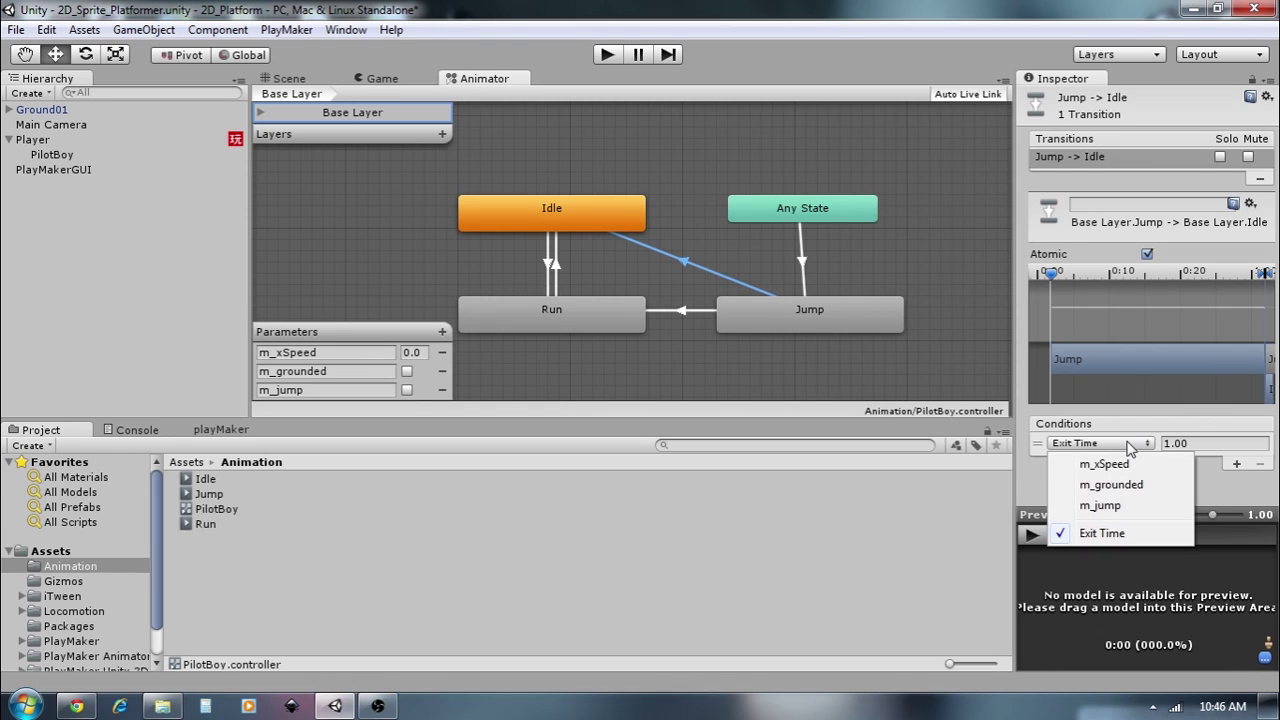
{"action": "left_click", "coordinate": [1132, 494]}
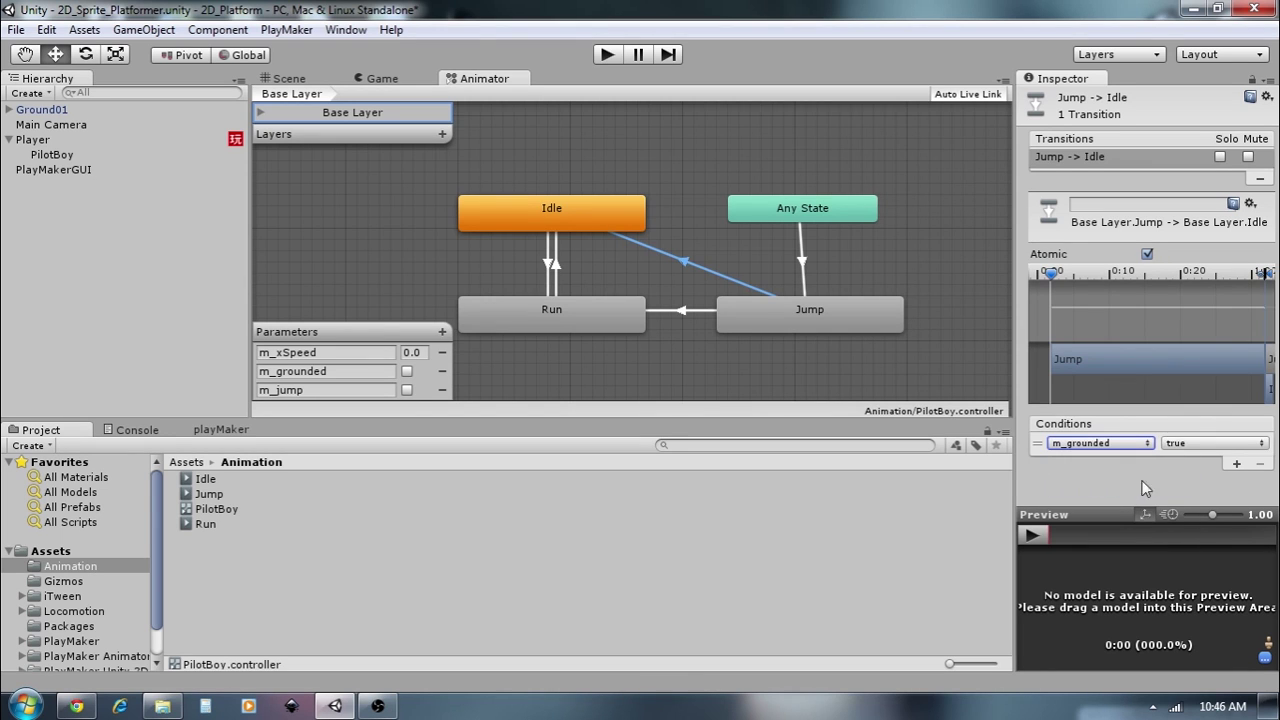
- Add a second condition to the Jump to Idle transition requiring m_xSpeed Less than 0.1
{"action": "left_click", "coordinate": [1237, 466]}
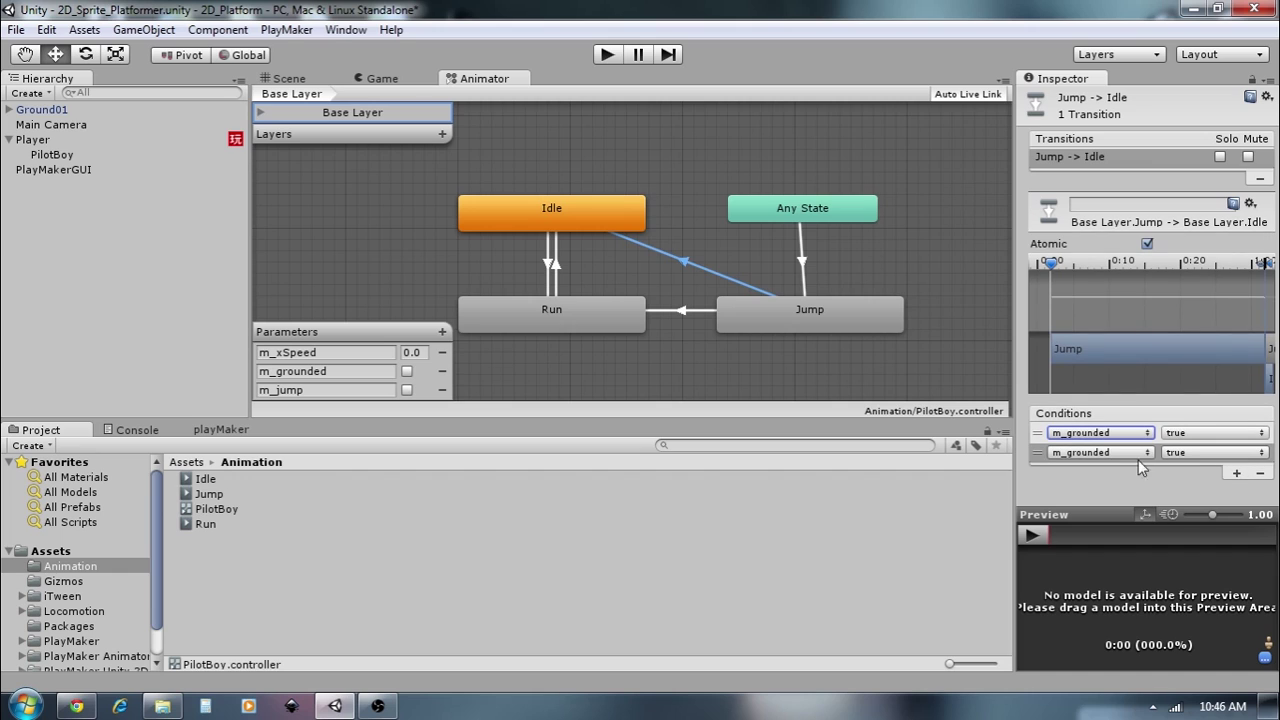
{"action": "left_click", "coordinate": [1124, 453]}
{"action": "left_click", "coordinate": [1216, 487]}
{"action": "left_click", "coordinate": [1113, 453]}
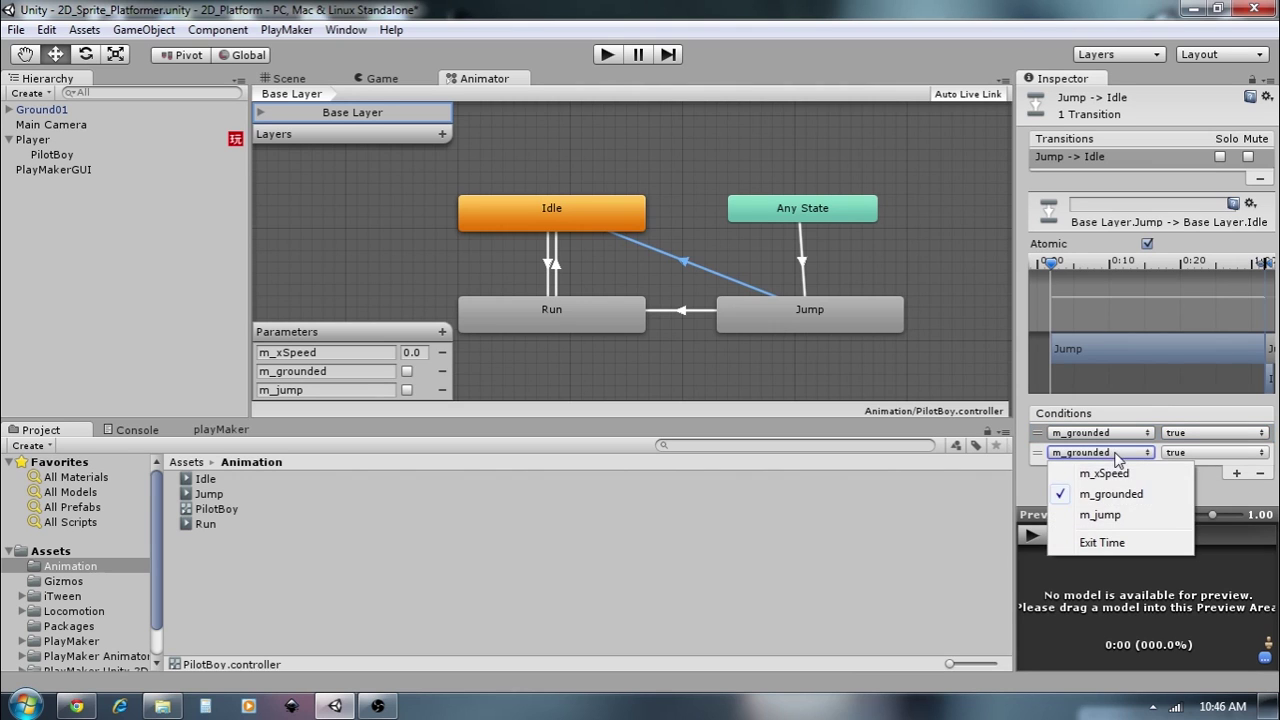
{"action": "left_click", "coordinate": [1120, 474]}
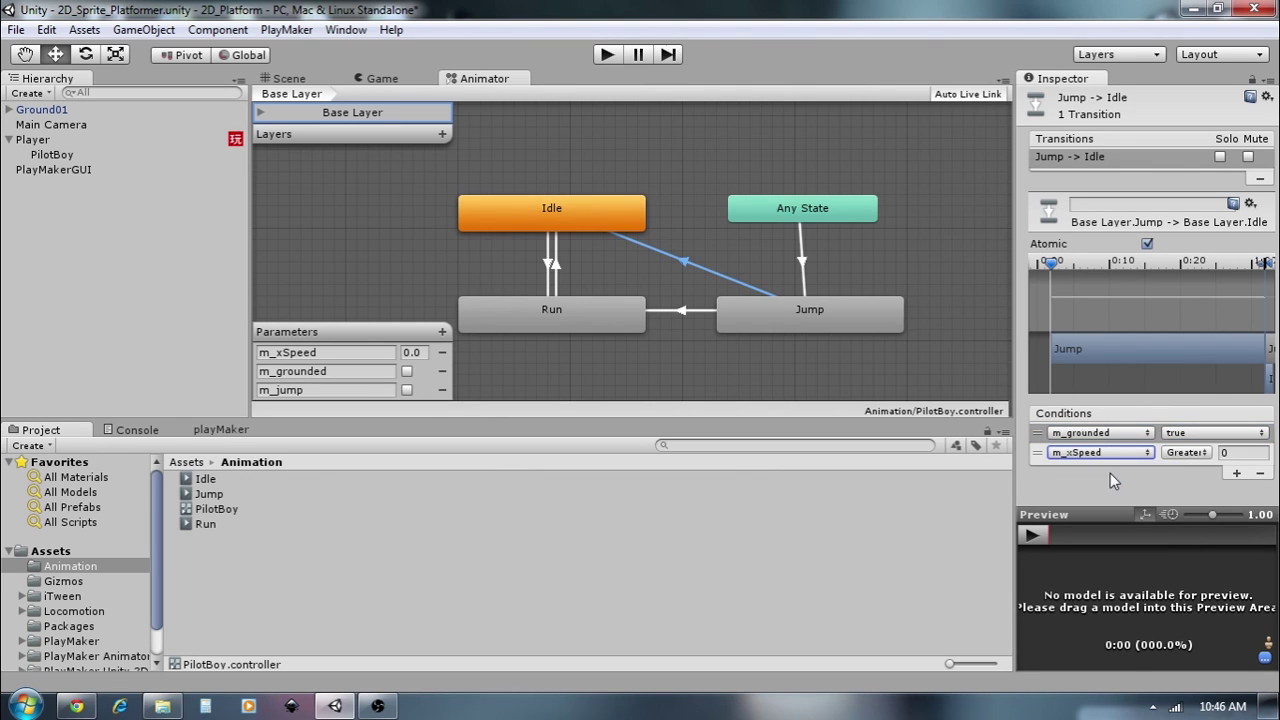
{"action": "left_click", "coordinate": [1187, 453]}
{"action": "left_click", "coordinate": [1203, 494]}
{"action": "left_click", "coordinate": [1240, 453]}
{"action": "type", "text": "0.1"}
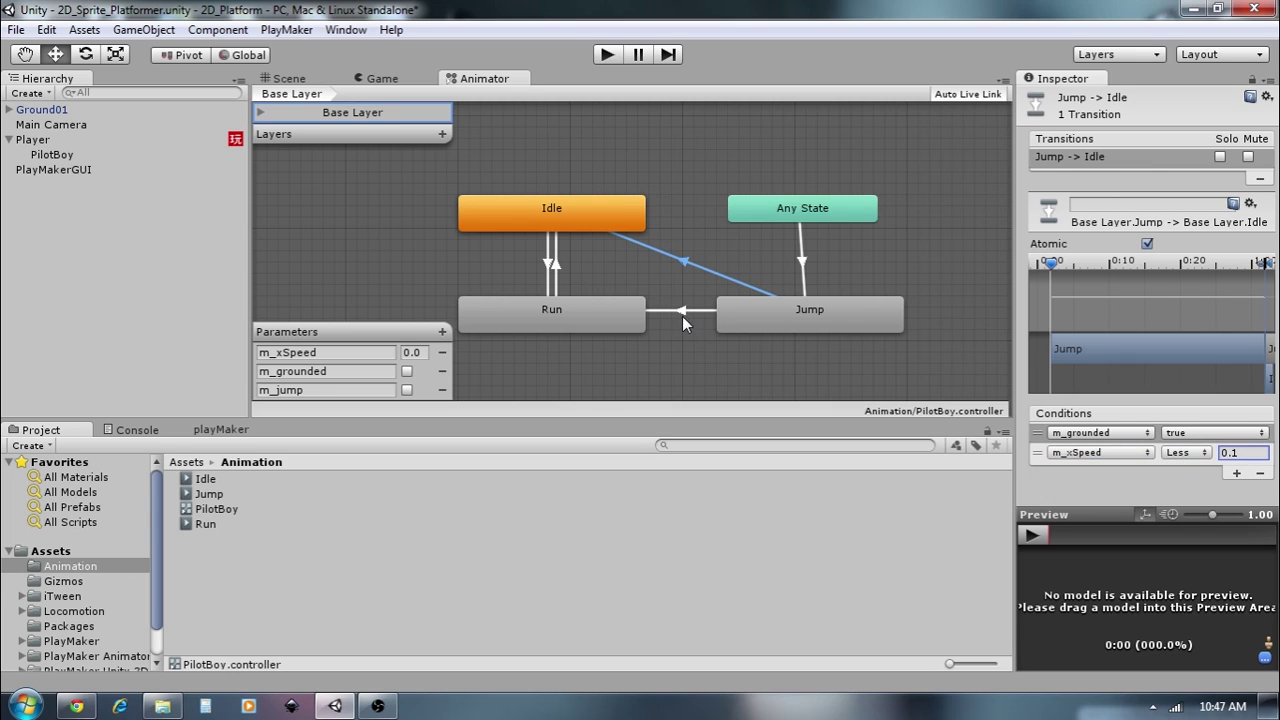
- Set the Jump to Run transition's conditions to m_grounded true and m_xSpeed Greater than 0.1
{"action": "left_click", "coordinate": [683, 312]}
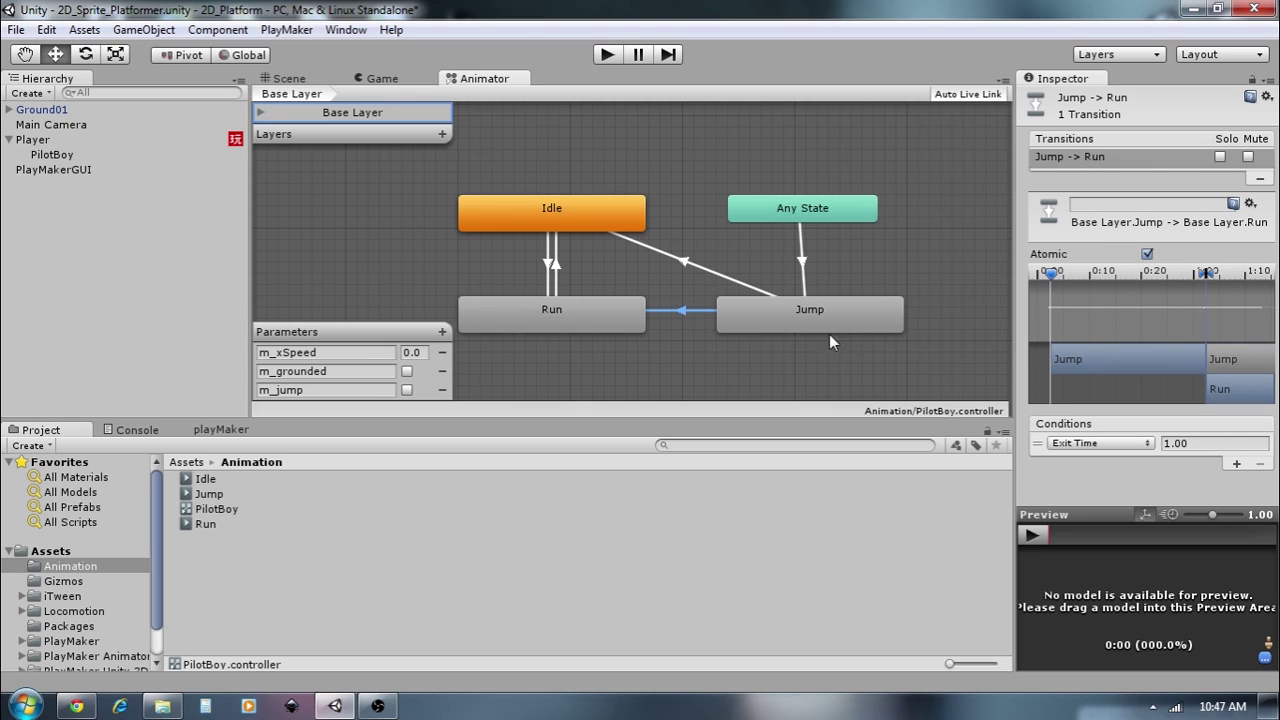
{"action": "left_click", "coordinate": [1120, 446]}
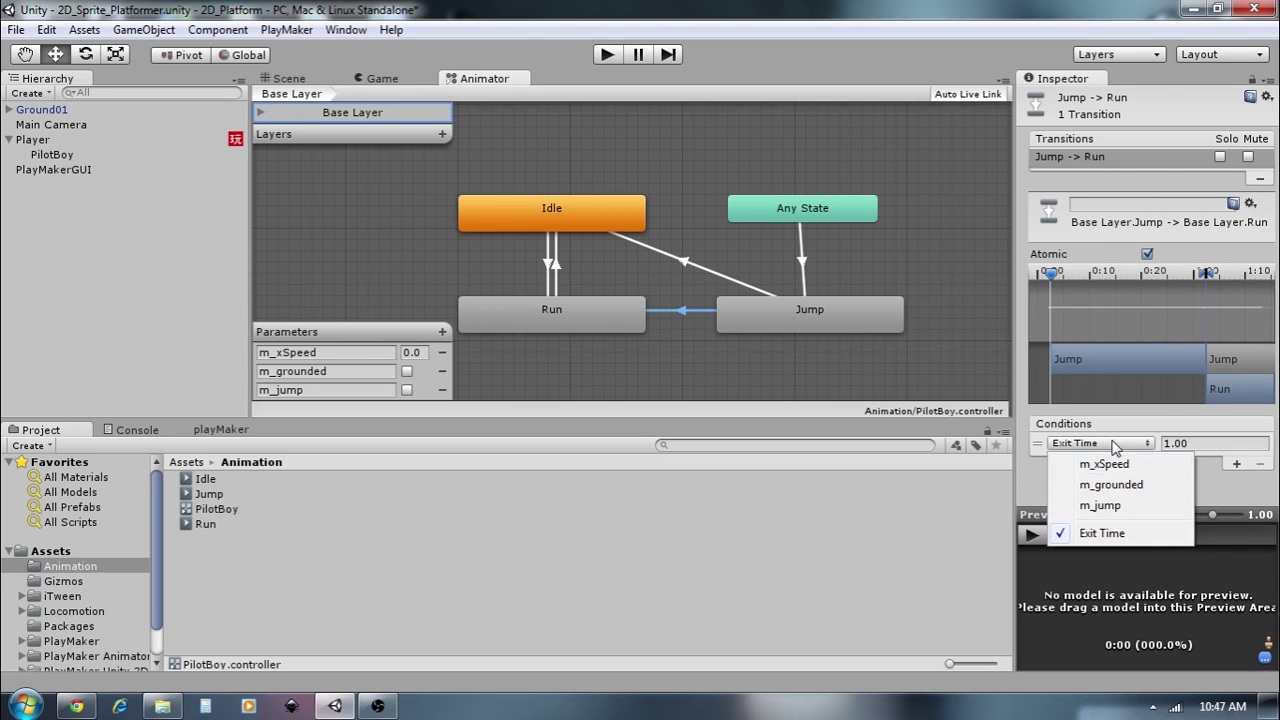
{"action": "left_click", "coordinate": [1126, 485]}
{"action": "left_click", "coordinate": [1236, 464]}
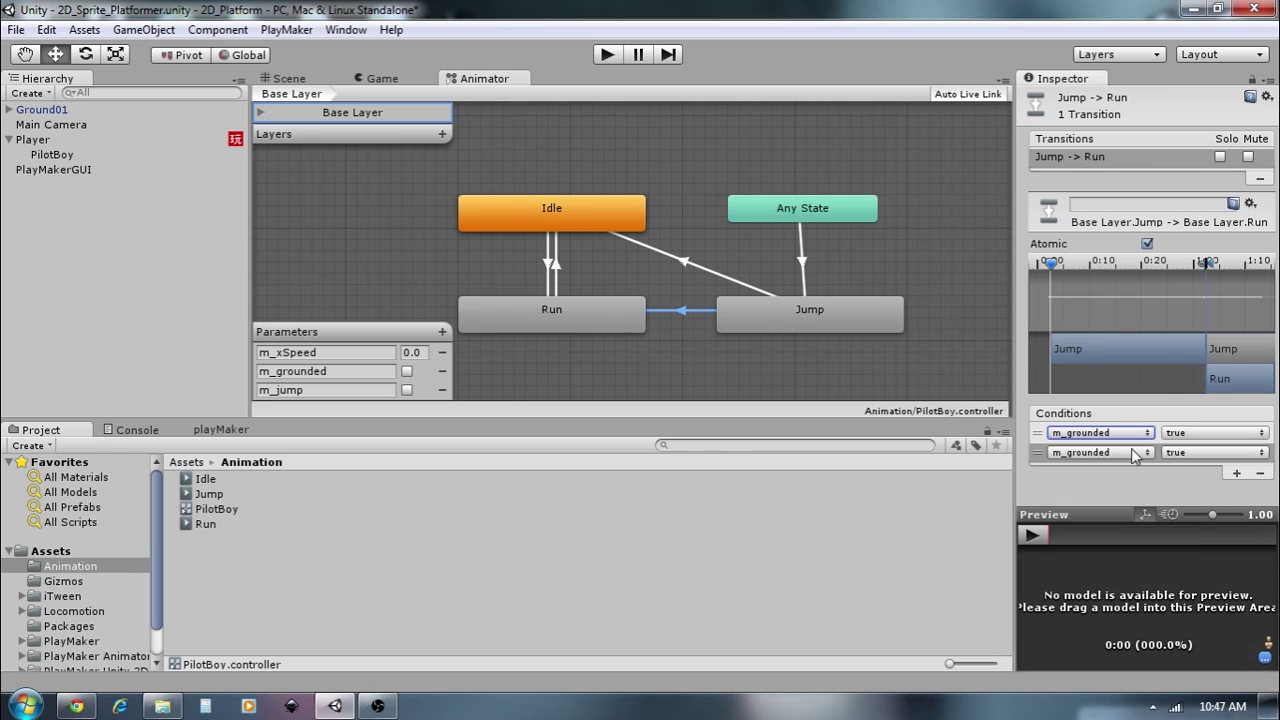
{"action": "left_click", "coordinate": [1130, 452]}
{"action": "left_click", "coordinate": [1138, 474]}
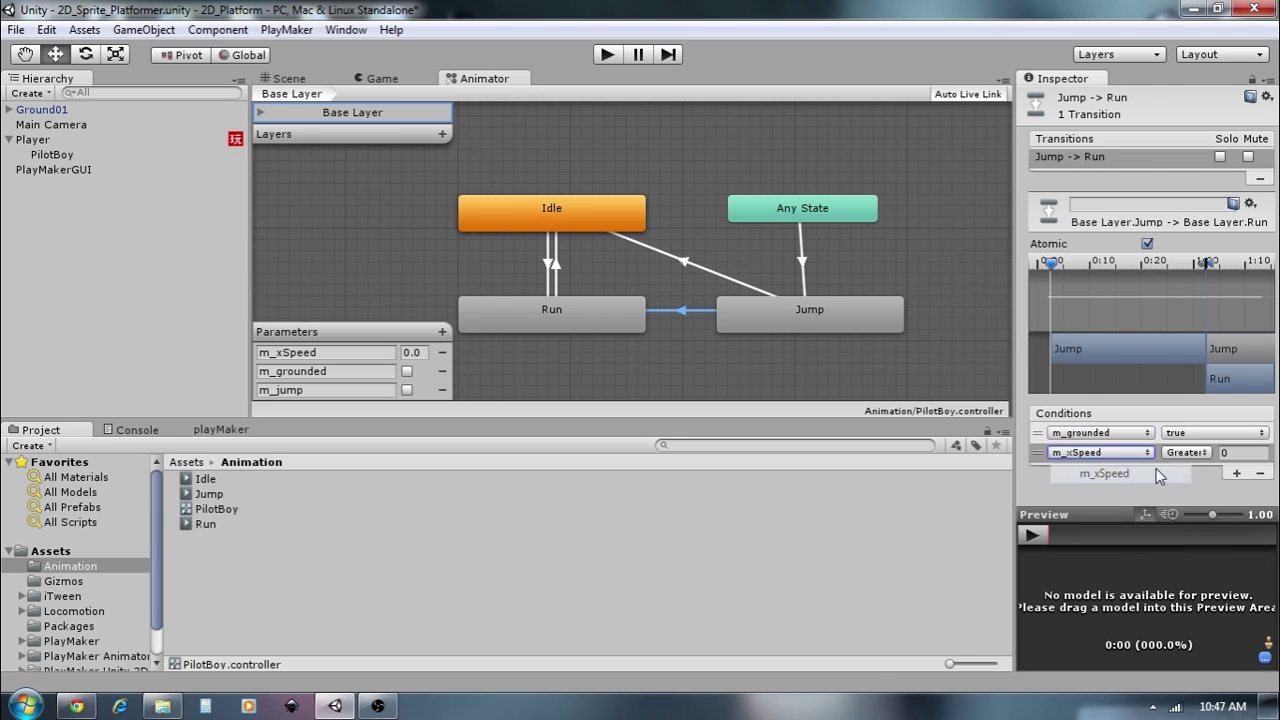
{"action": "left_click", "coordinate": [1188, 453]}
{"action": "left_click", "coordinate": [1236, 456]}
{"action": "left_click", "coordinate": [1240, 453]}
{"action": "type", "text": ".1"}
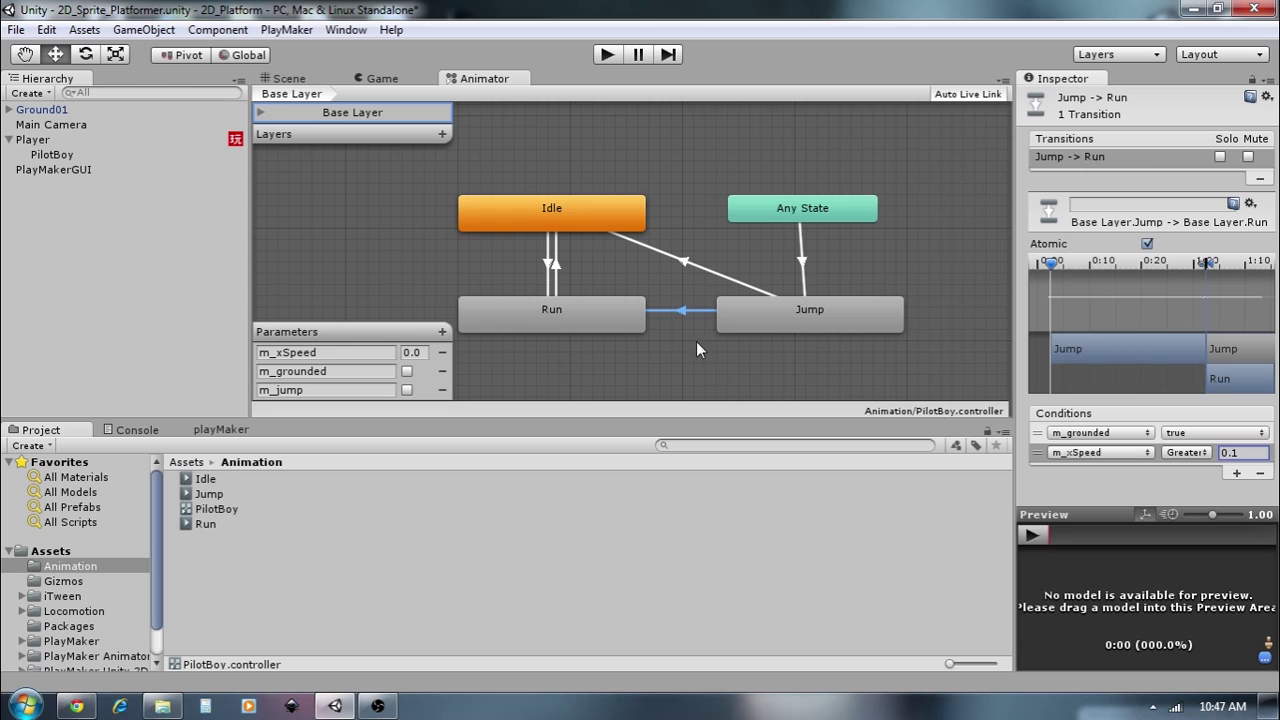
- Select the Player object, return to the Scene view and save the scene
{"action": "left_click", "coordinate": [40, 142]}
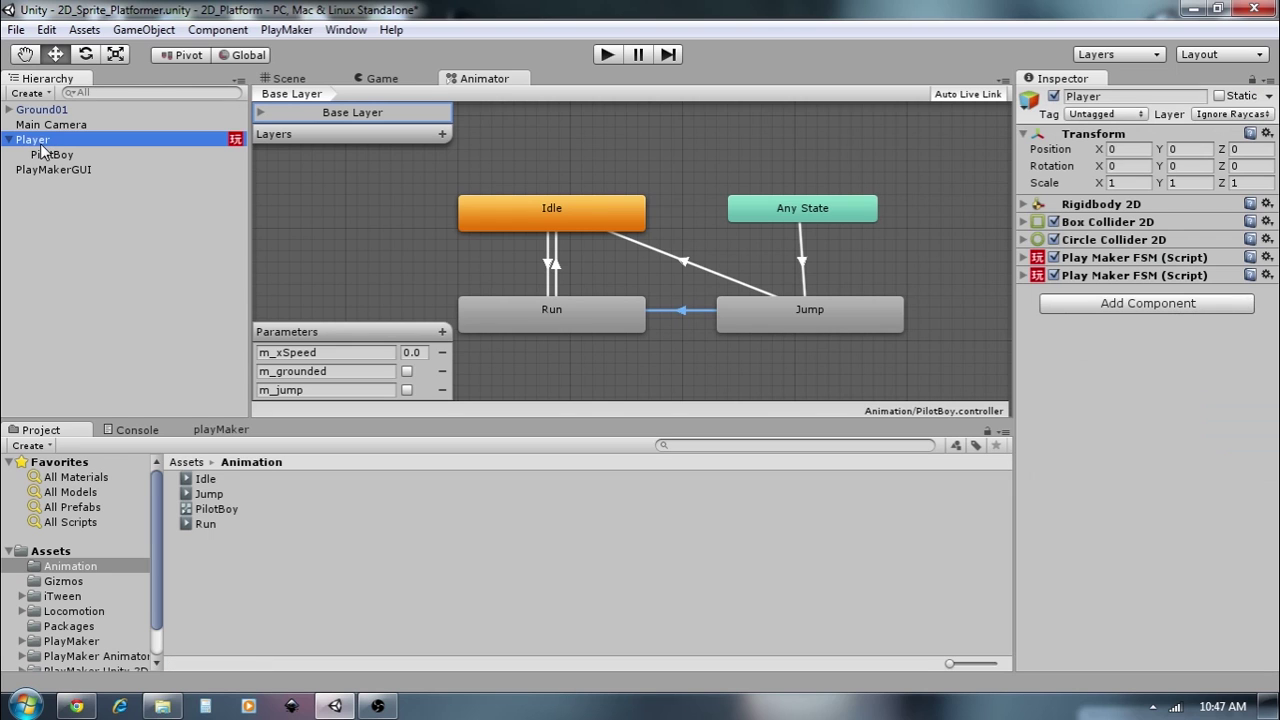
{"action": "left_click", "coordinate": [291, 79]}
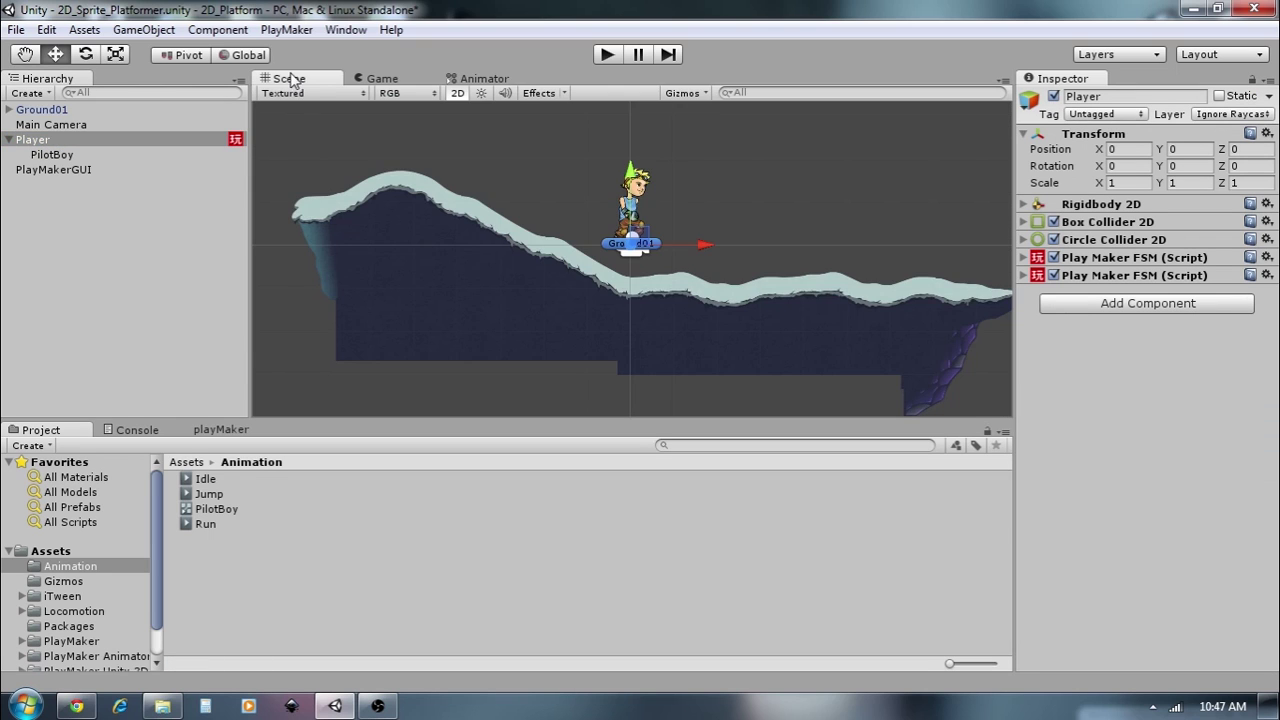
{"action": "left_click", "coordinate": [16, 30]}
{"action": "left_click", "coordinate": [42, 100]}
- Add a new PlayMaker FSM to the Player and name it Animation
{"action": "left_click", "coordinate": [208, 431]}
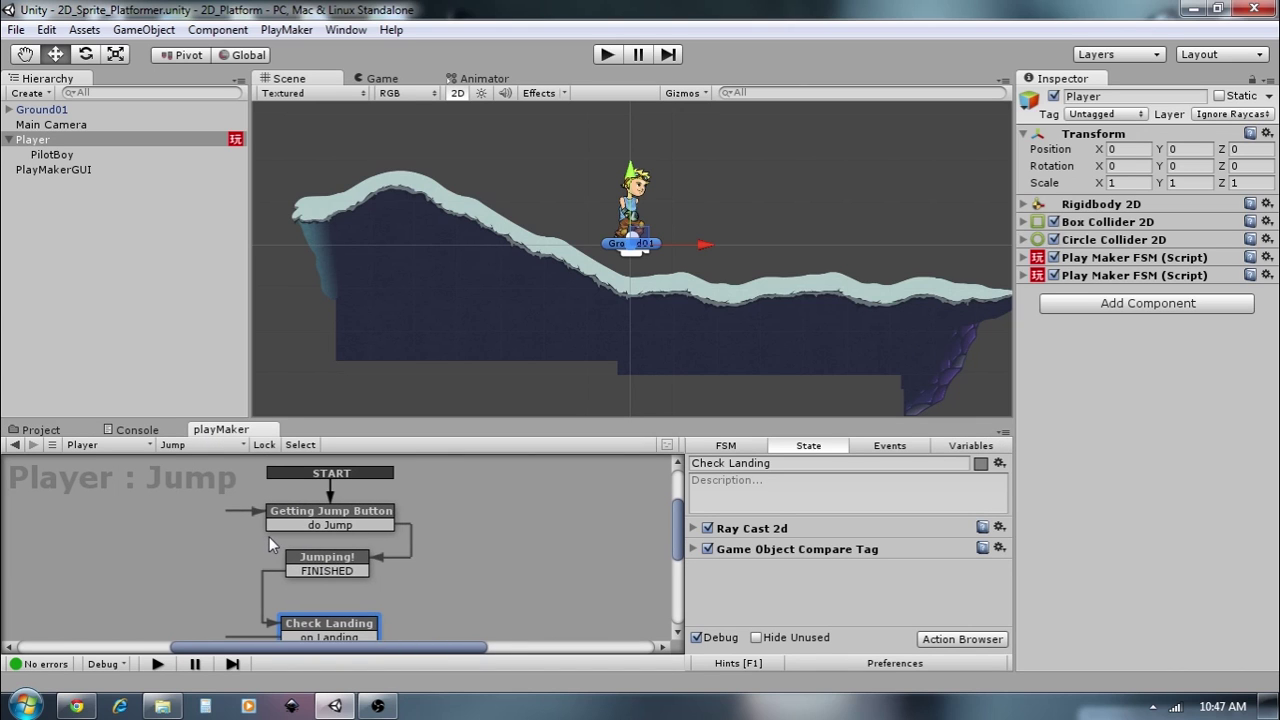
{"action": "left_click", "coordinate": [198, 447]}
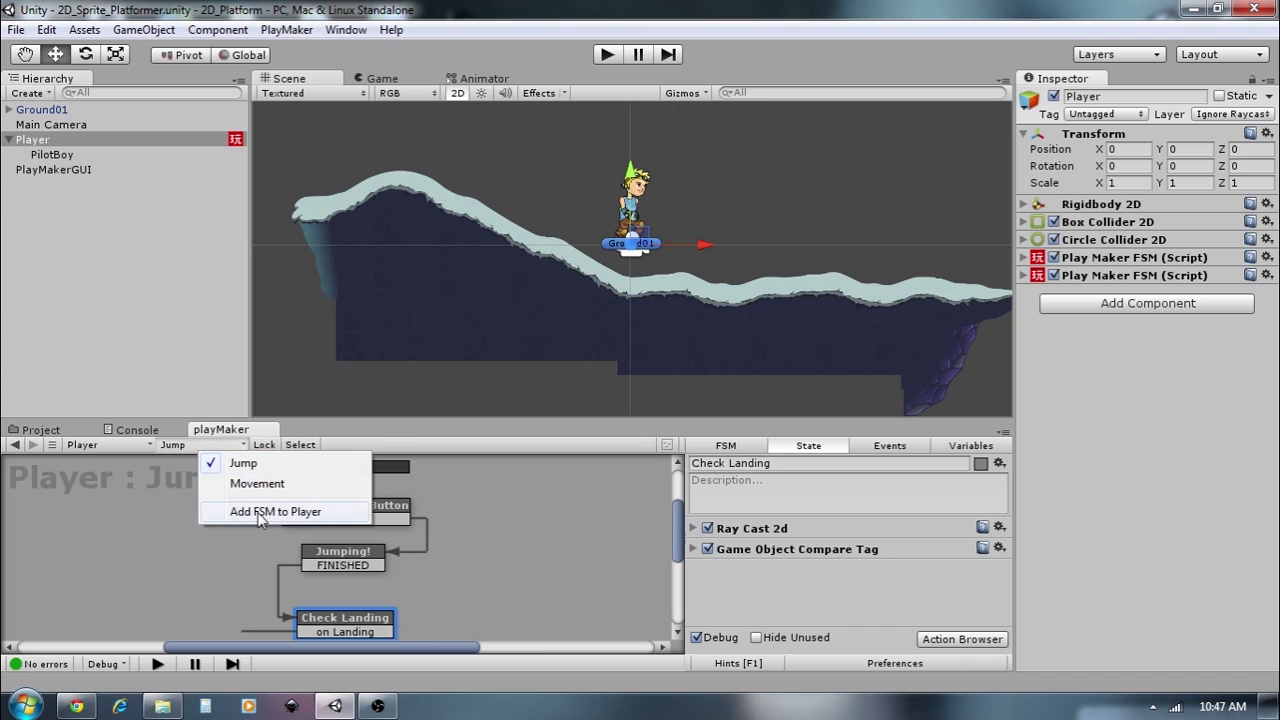
{"action": "left_click", "coordinate": [256, 504]}
{"action": "left_click", "coordinate": [726, 446]}
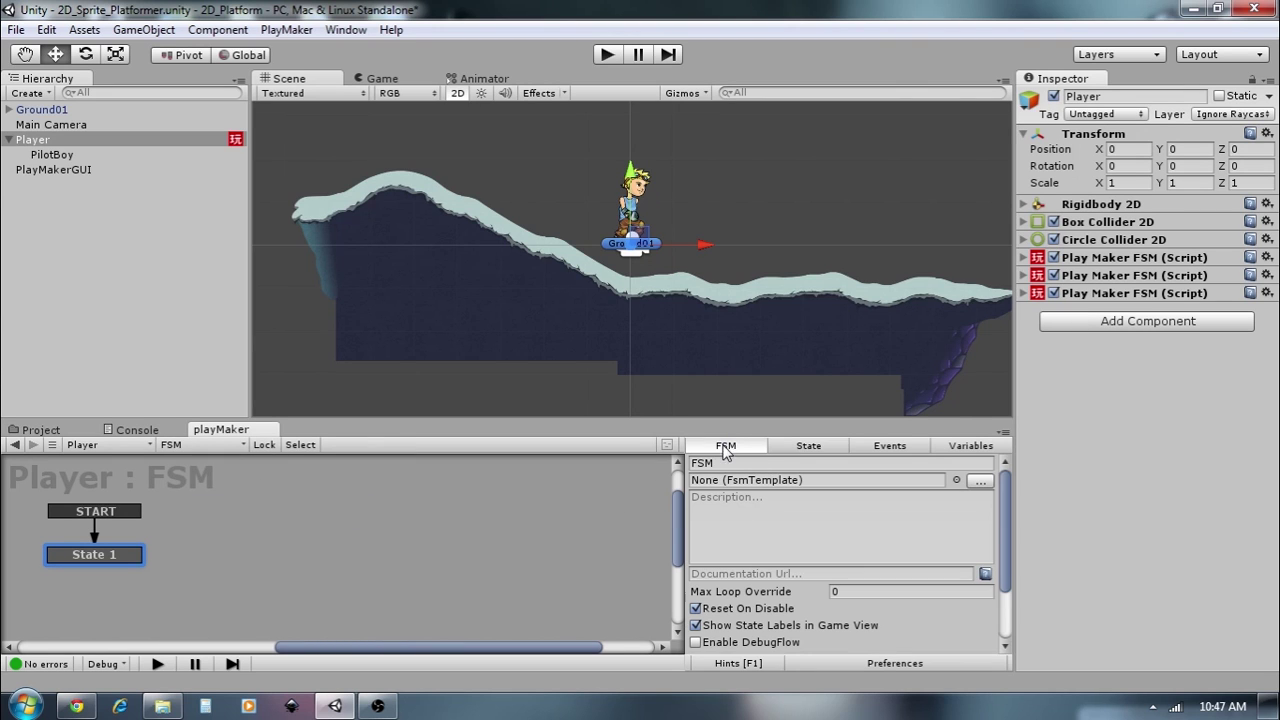
{"action": "left_click", "coordinate": [728, 464]}
{"action": "type", "text": "Animation"}
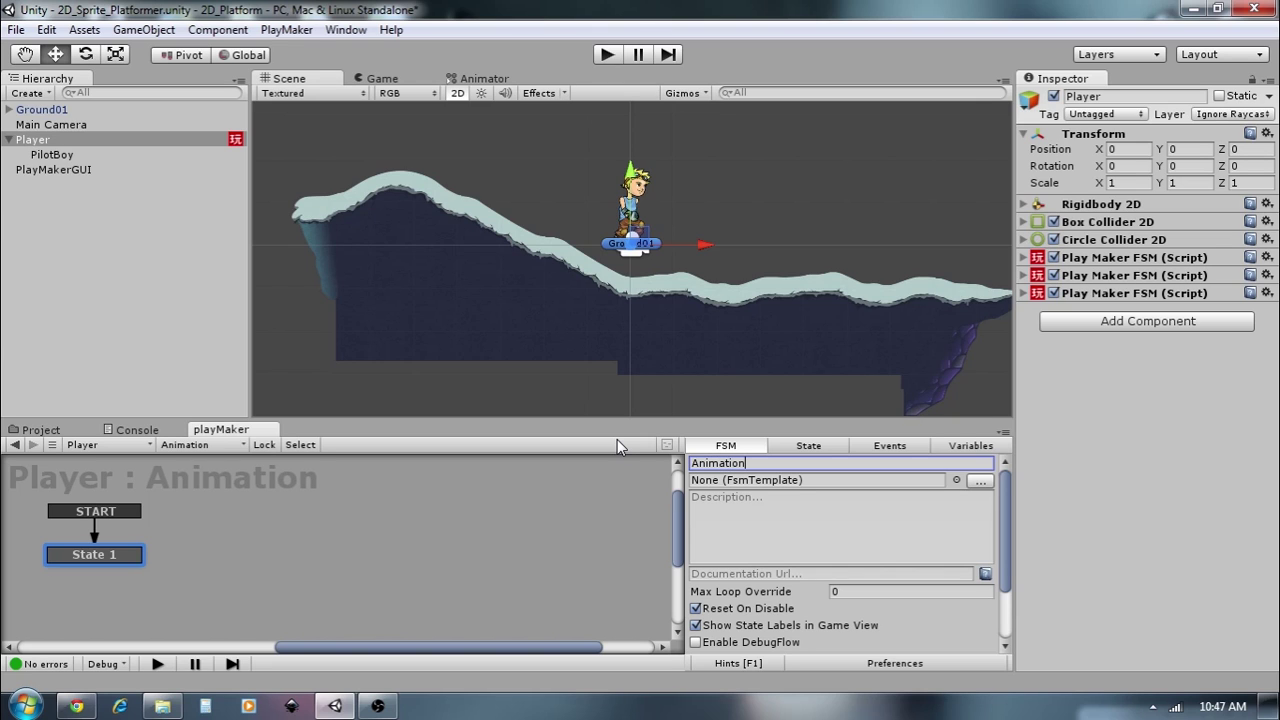
- Rename the Animation FSM's start state to Idle and Run
{"action": "left_click", "coordinate": [808, 446]}
{"action": "middle_click_drag", "start_coordinate": [252, 544], "coordinate": [360, 541]}
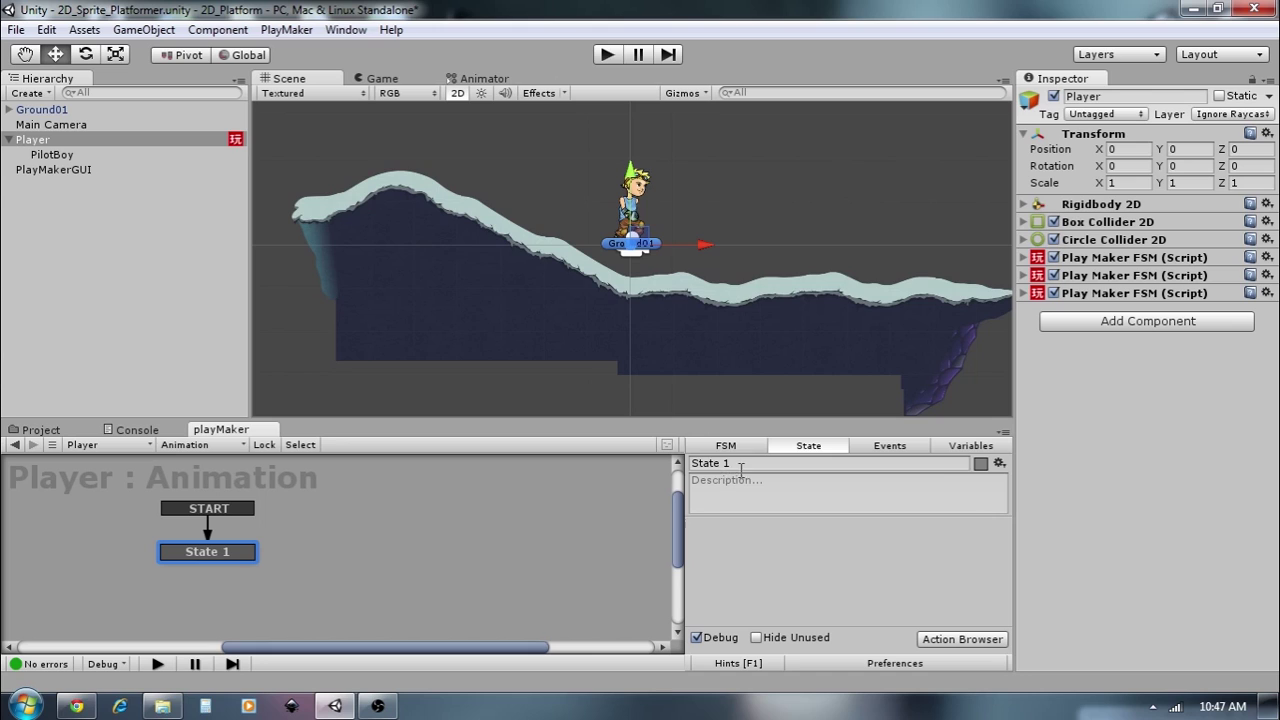
{"action": "left_click", "coordinate": [741, 464]}
{"action": "type", "text": "Idl"}
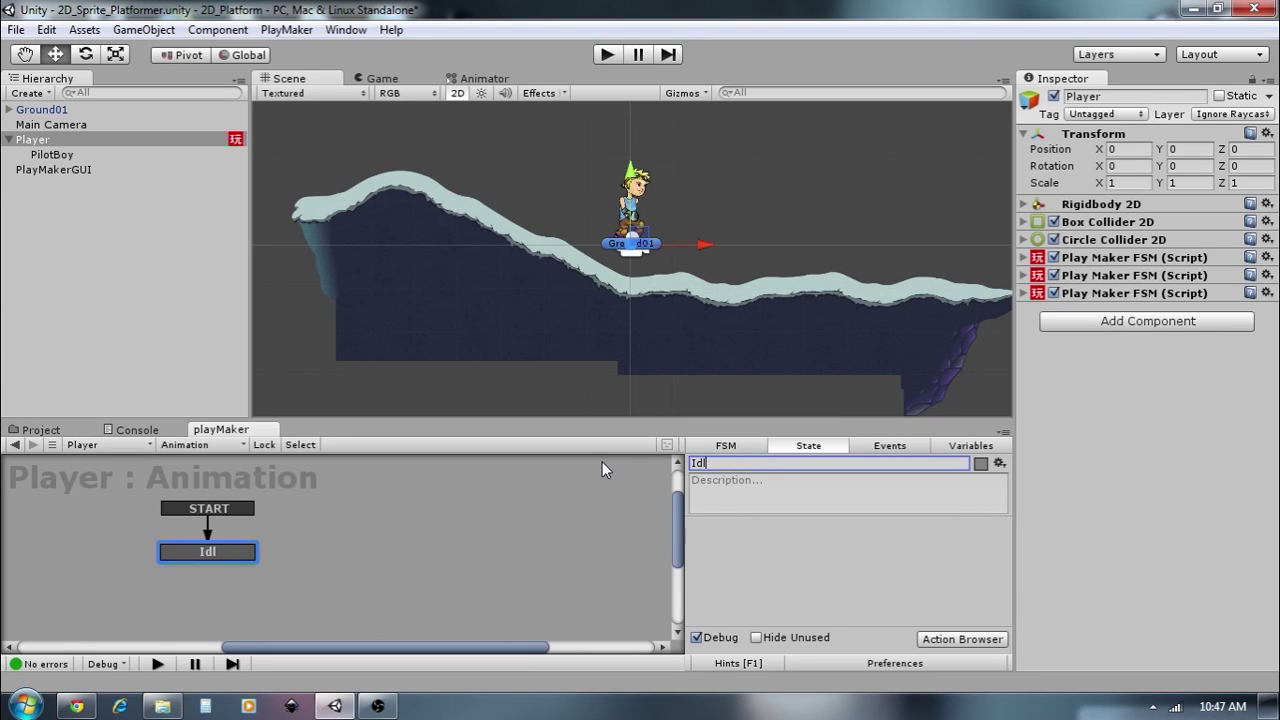
{"action": "type", "text": "e and Run"}
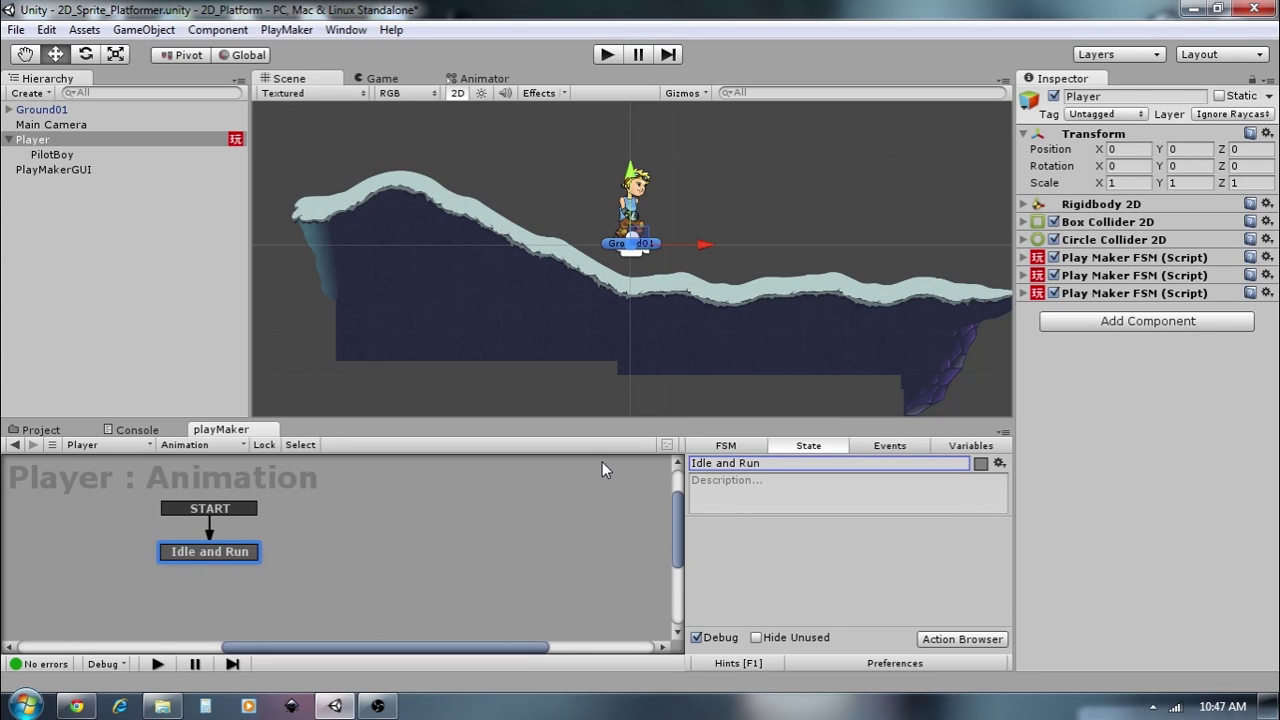
- Add an event named Idle Run to the Animation FSM
{"action": "left_click", "coordinate": [888, 447]}
{"action": "left_click", "coordinate": [844, 610]}
{"action": "type", "text": "Ilde"}
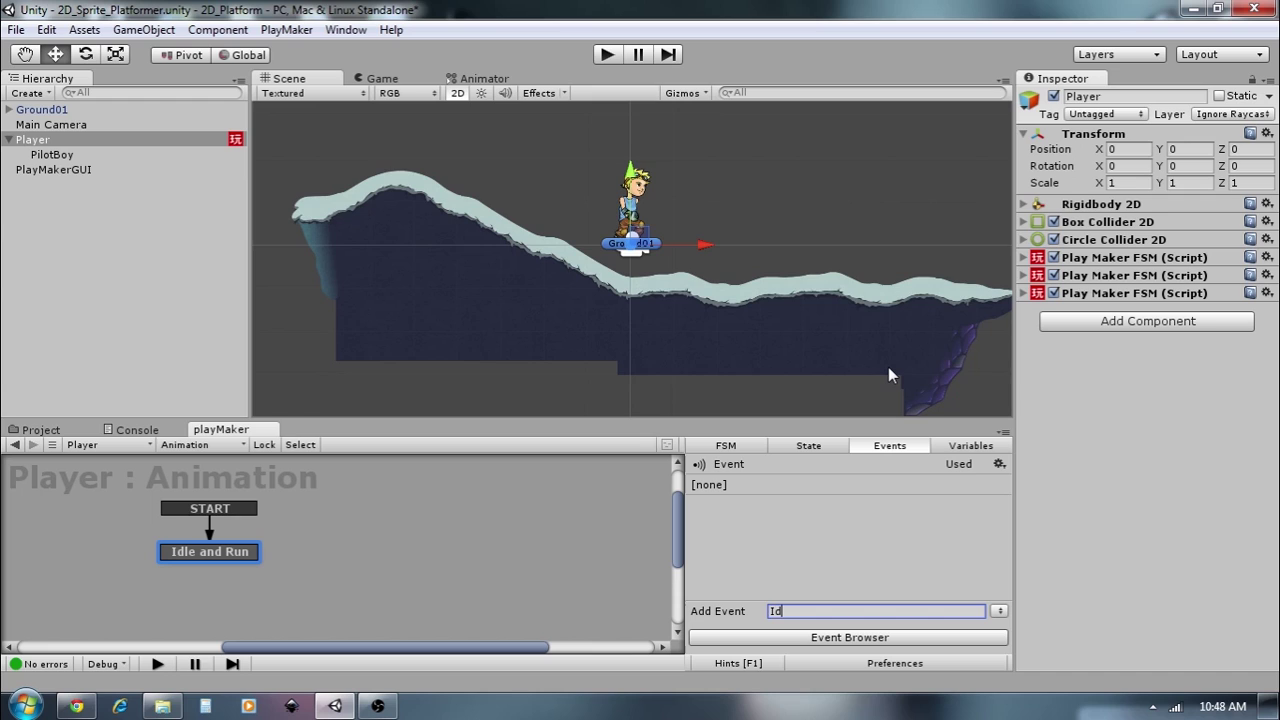
{"action": "type", "text": " Run"}
{"action": "key", "text": "Return"}
- Add a second event named Anim_Jump and make it global
{"action": "left_click", "coordinate": [806, 611]}
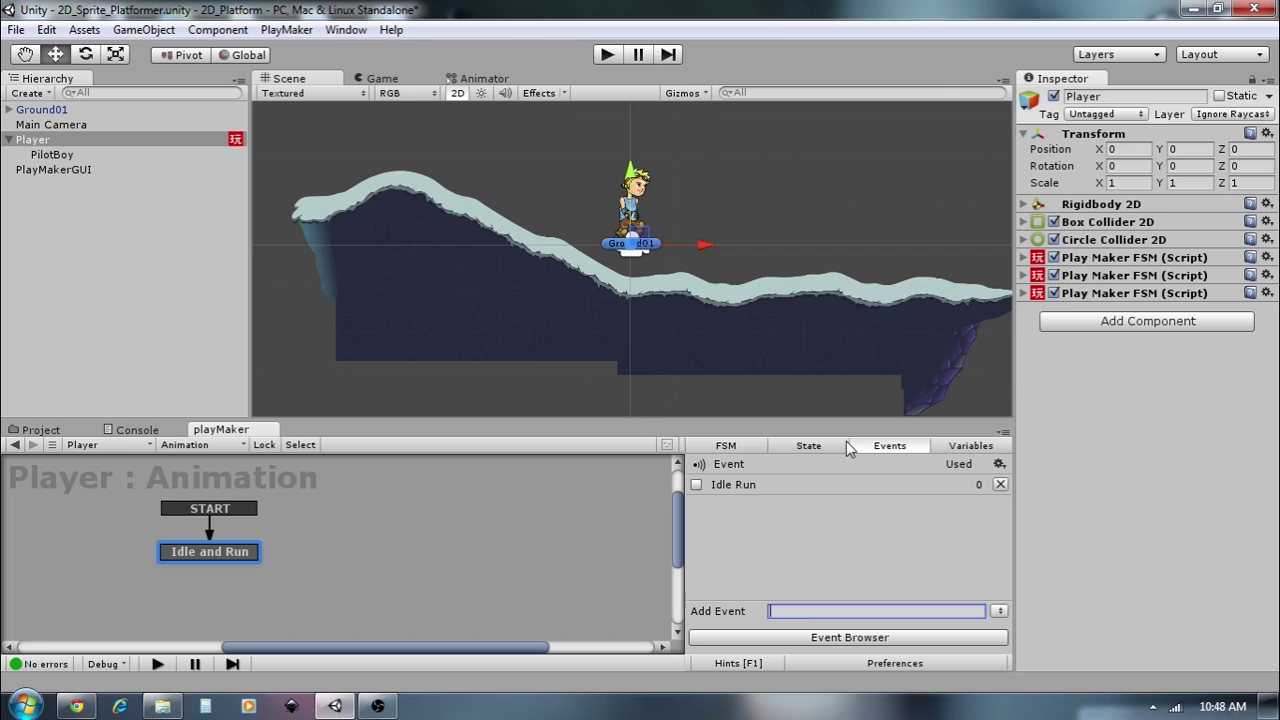
{"action": "type", "text": "Anim_Jump"}
{"action": "key", "text": "Return"}
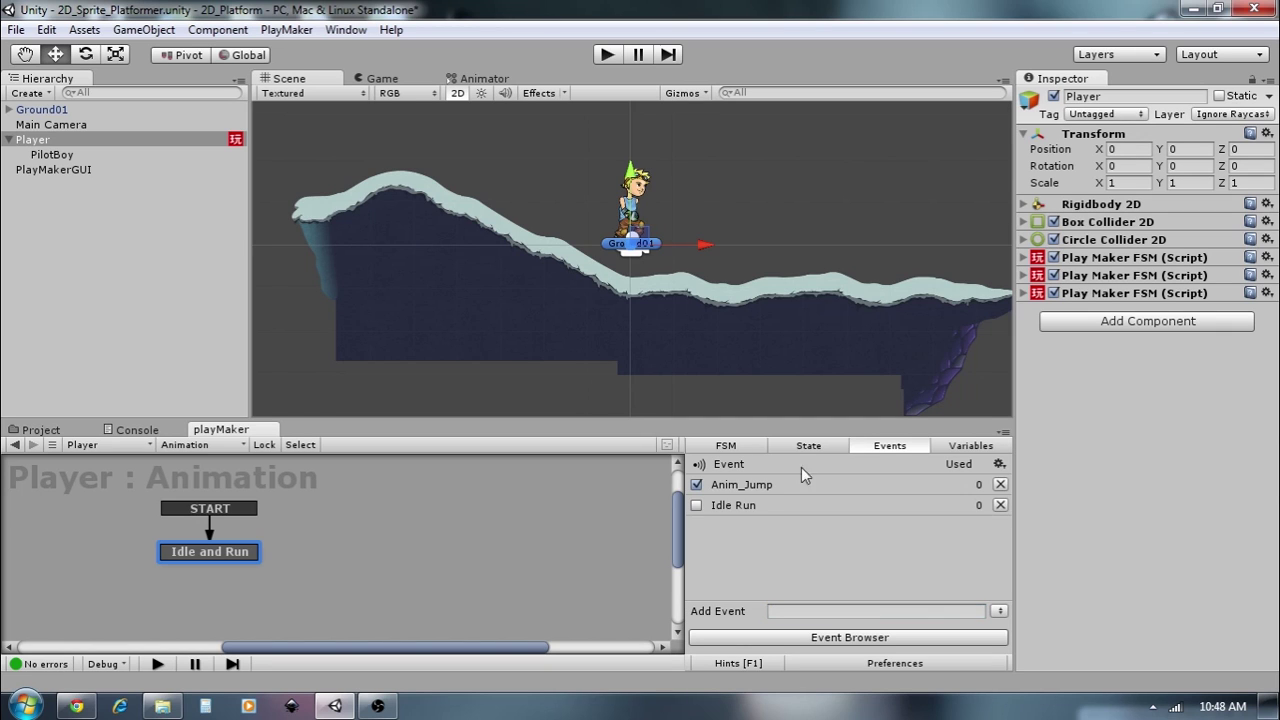
{"action": "left_click", "coordinate": [697, 485]}
- Rename the Idle Run event to Anim_IdleRun and make it global
{"action": "left_click", "coordinate": [741, 508]}
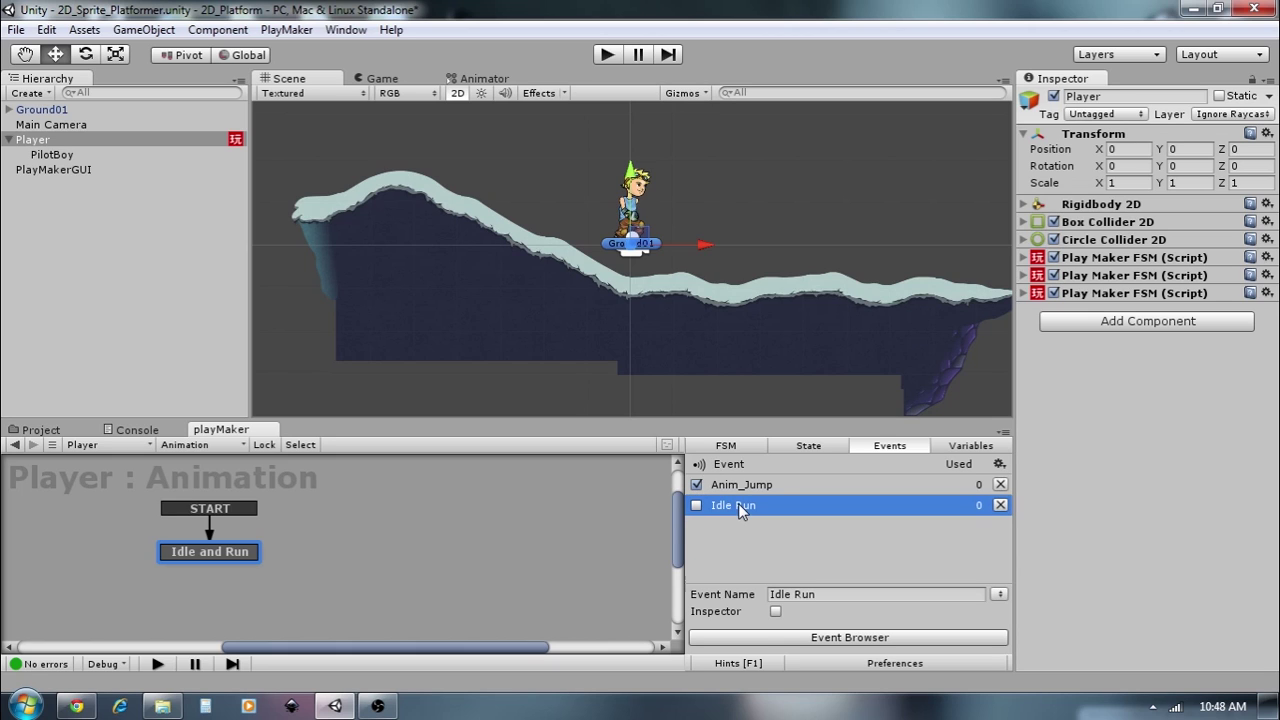
{"action": "left_click", "coordinate": [772, 594]}
{"action": "key", "text": "Home"}
{"action": "type", "text": "Anim_"}
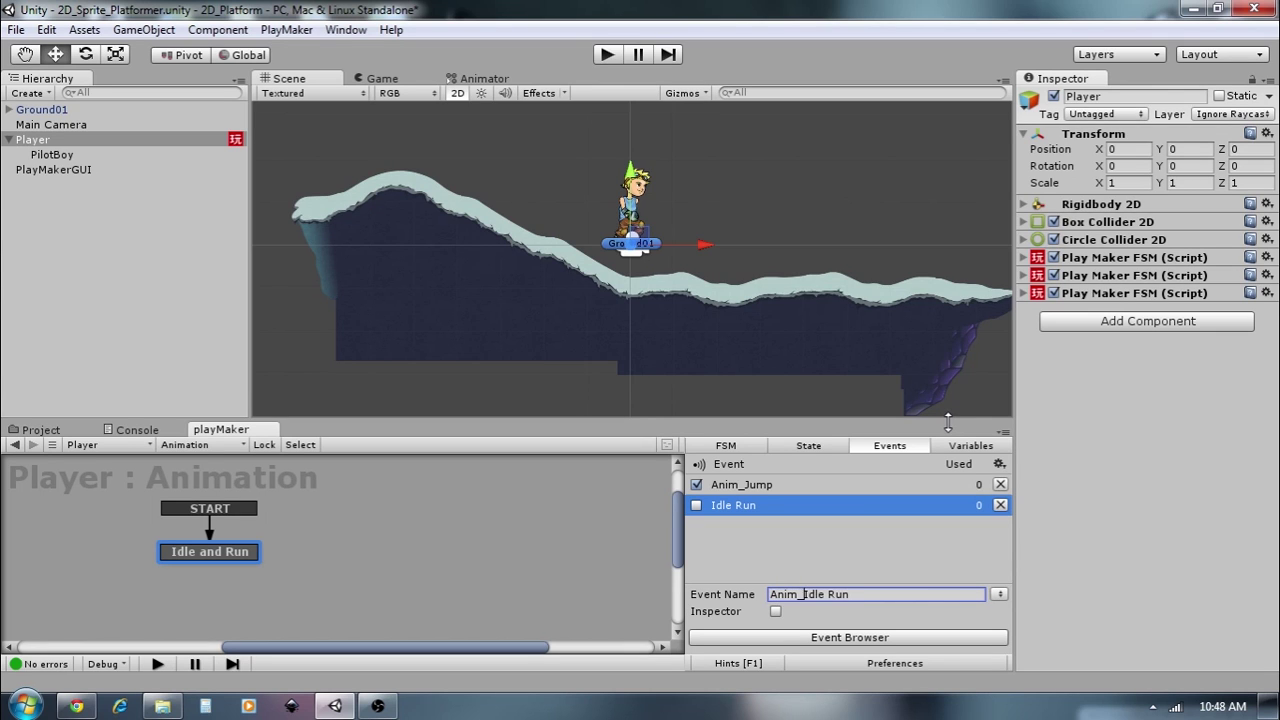
{"action": "key", "text": "BackSpace"}
{"action": "key", "text": "Return"}
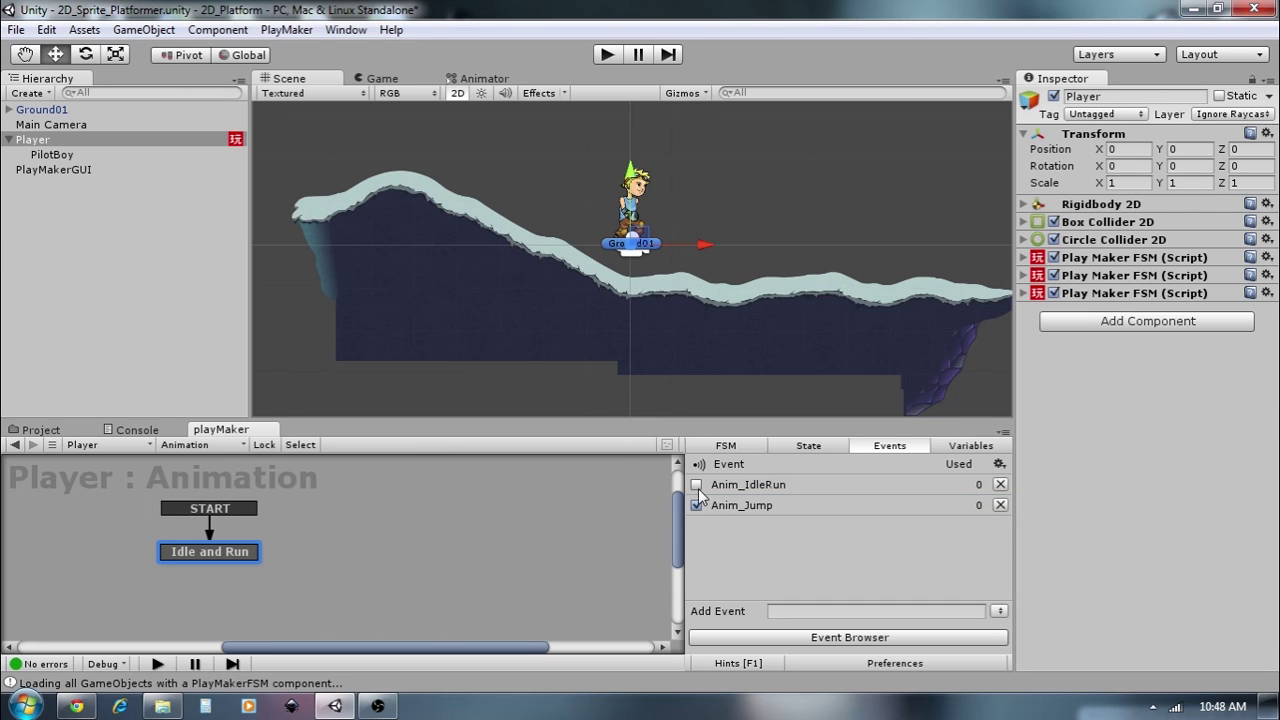
{"action": "left_click", "coordinate": [696, 485]}
- Add a global transition for the Anim_IdleRun event to the Idle and Run state
{"action": "left_click", "coordinate": [232, 552]}
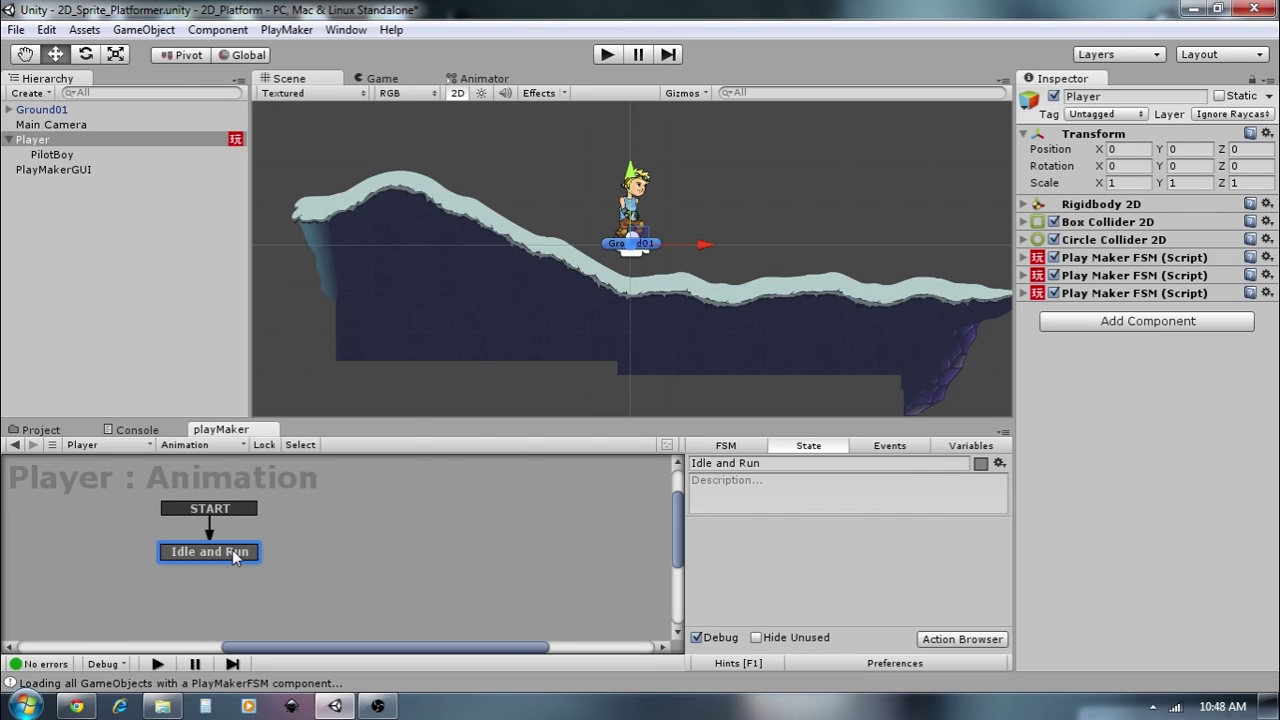
{"action": "right_click", "coordinate": [233, 552]}
{"action": "mouse_move", "coordinate": [352, 392]}
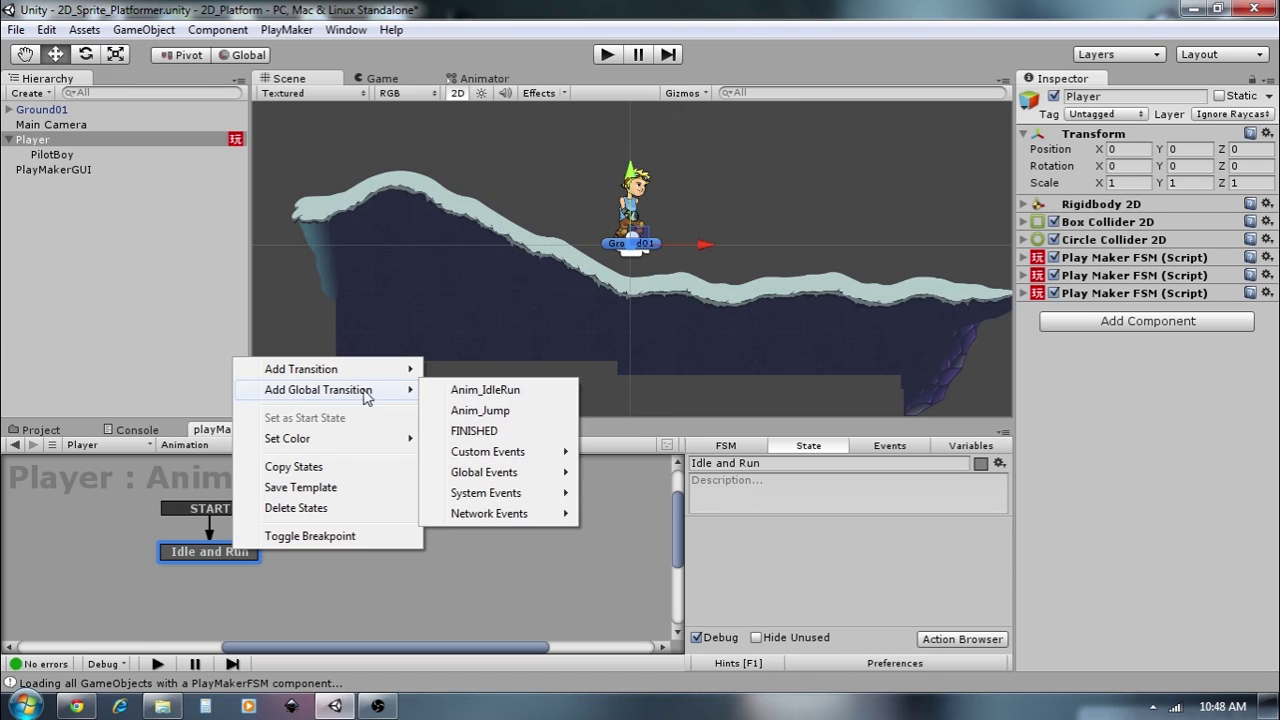
{"action": "left_click", "coordinate": [452, 390]}
- Add a new state beside Idle and Run and name it Jumping
{"action": "right_click", "coordinate": [384, 554]}
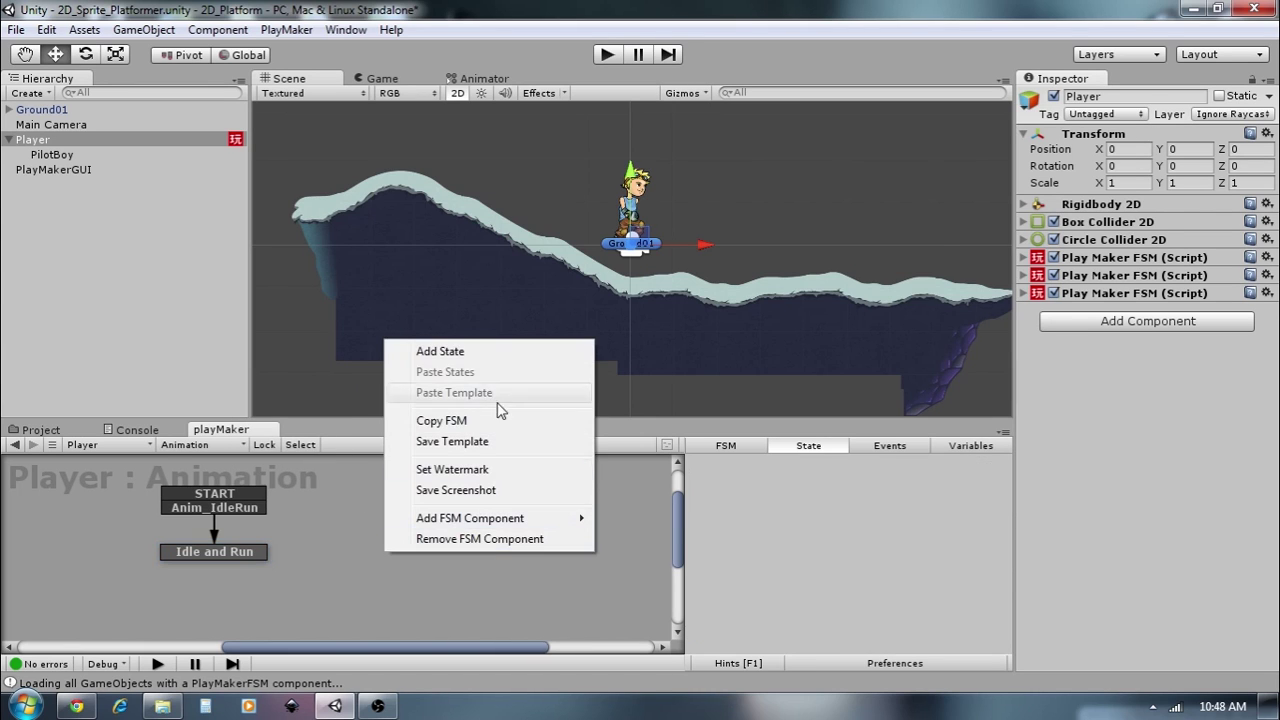
{"action": "left_click", "coordinate": [484, 352]}
{"action": "left_click_drag", "start_coordinate": [410, 556], "coordinate": [378, 549]}
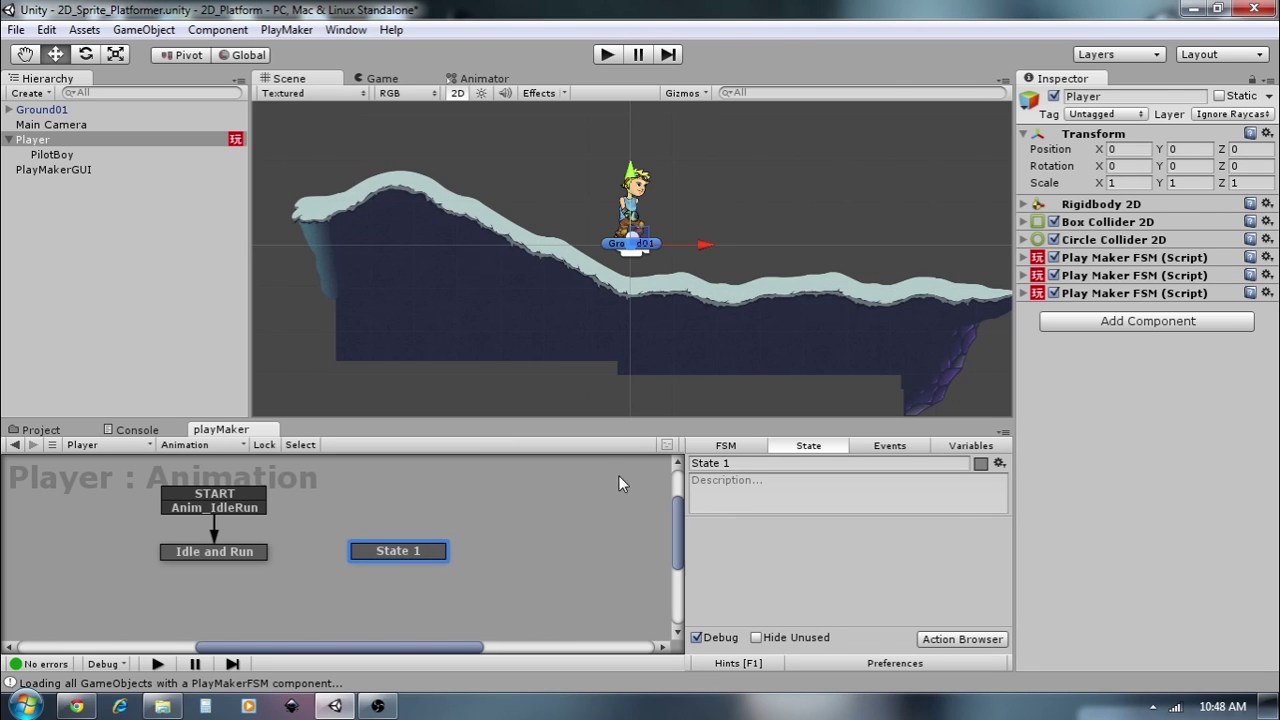
{"action": "left_click", "coordinate": [746, 462]}
{"action": "type", "text": "Jumping"}
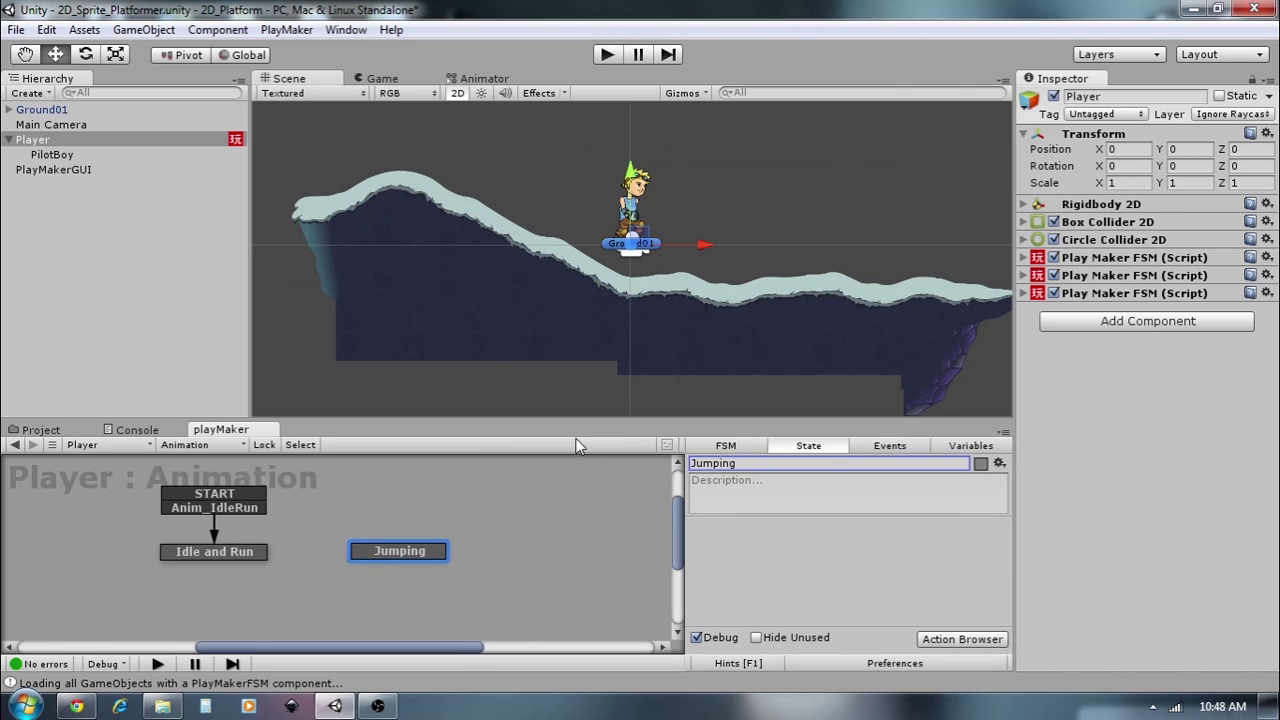
- Add a global transition for the Anim_Jump event to the Jumping state and adjust the state's position
{"action": "right_click", "coordinate": [431, 555]}
{"action": "mouse_move", "coordinate": [512, 394]}
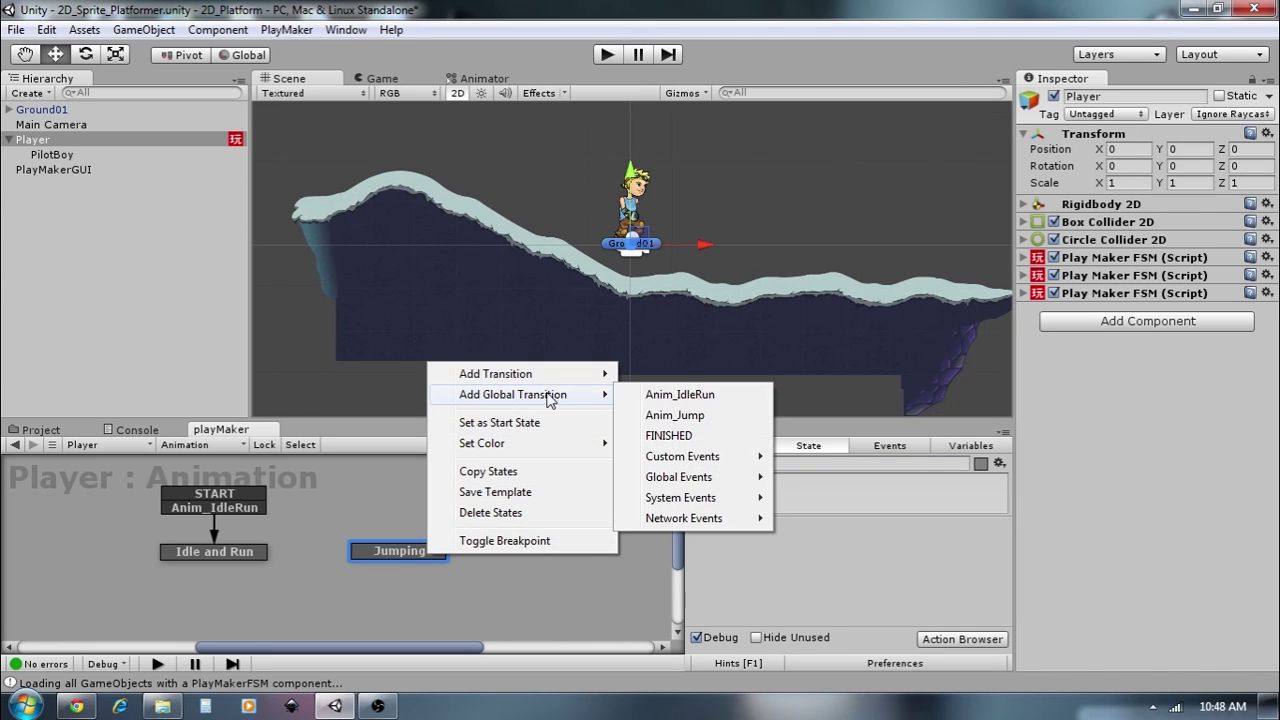
{"action": "left_click", "coordinate": [668, 413]}
{"action": "left_click_drag", "start_coordinate": [443, 550], "coordinate": [430, 556]}
- Add a Float variable named xSpeed to the Animation FSM
{"action": "left_click", "coordinate": [253, 562]}
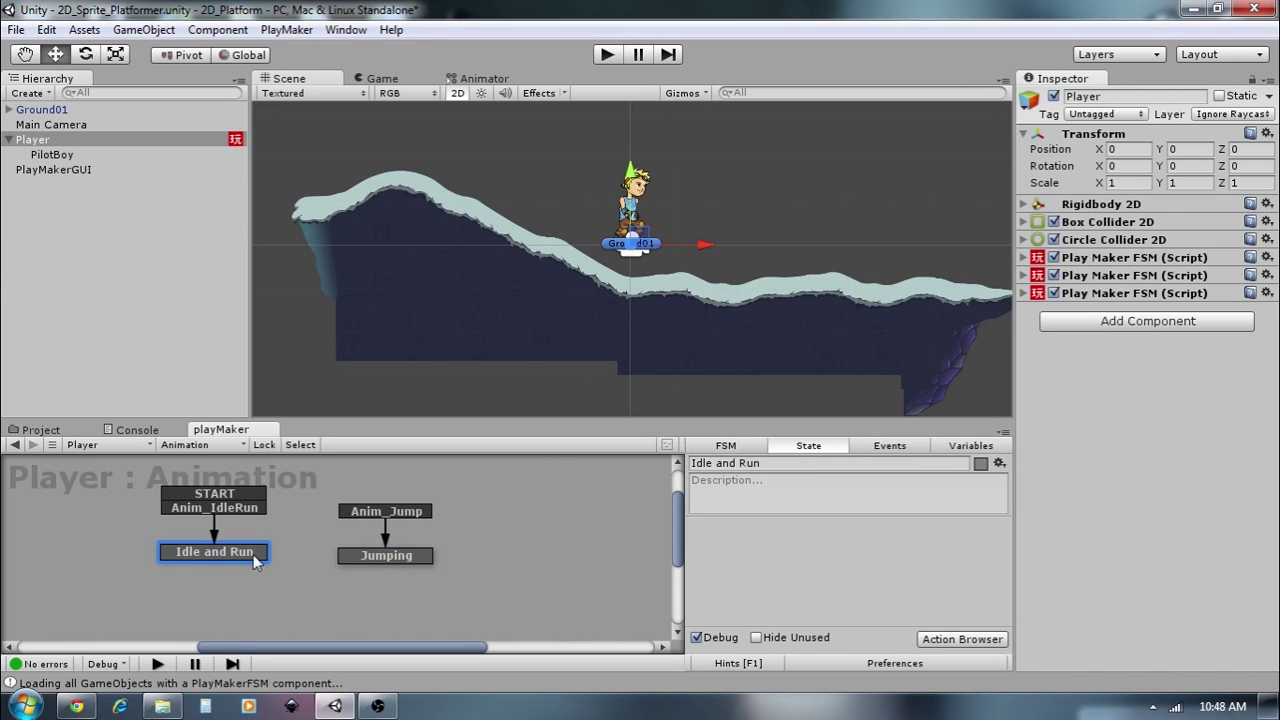
{"action": "left_click", "coordinate": [969, 446]}
{"action": "left_click", "coordinate": [827, 594]}
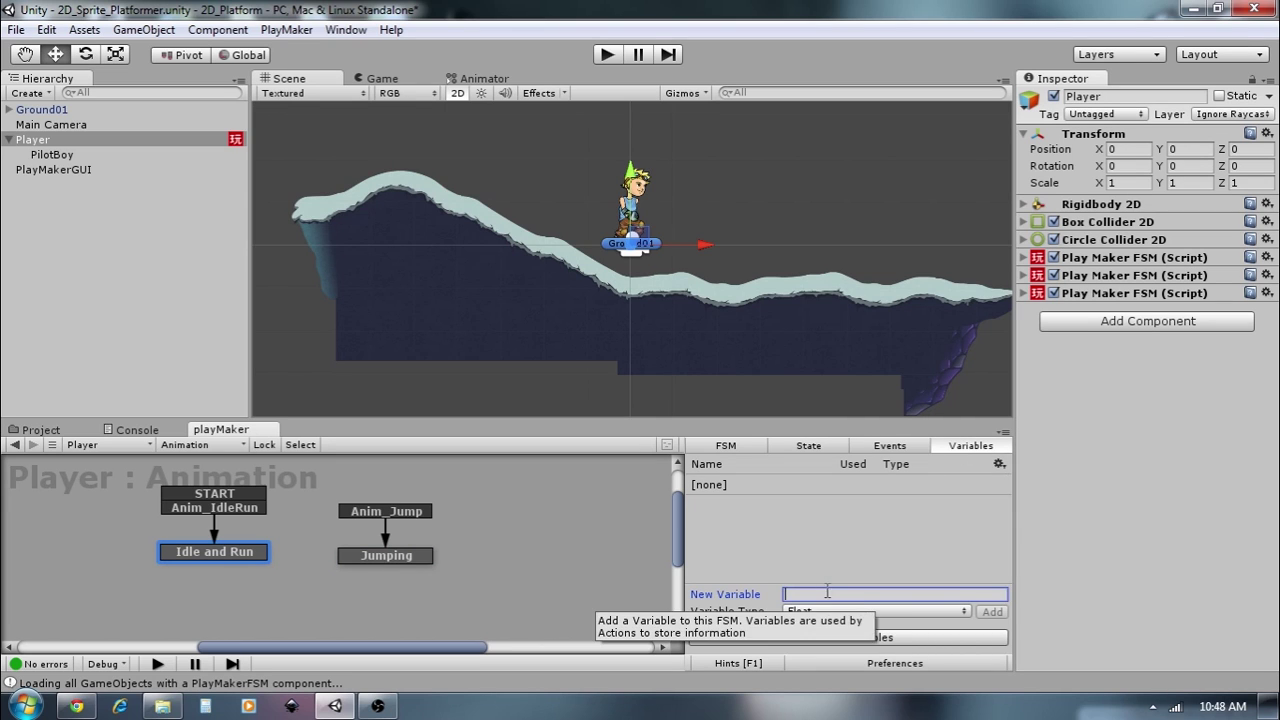
{"action": "type", "text": "xSpeed"}
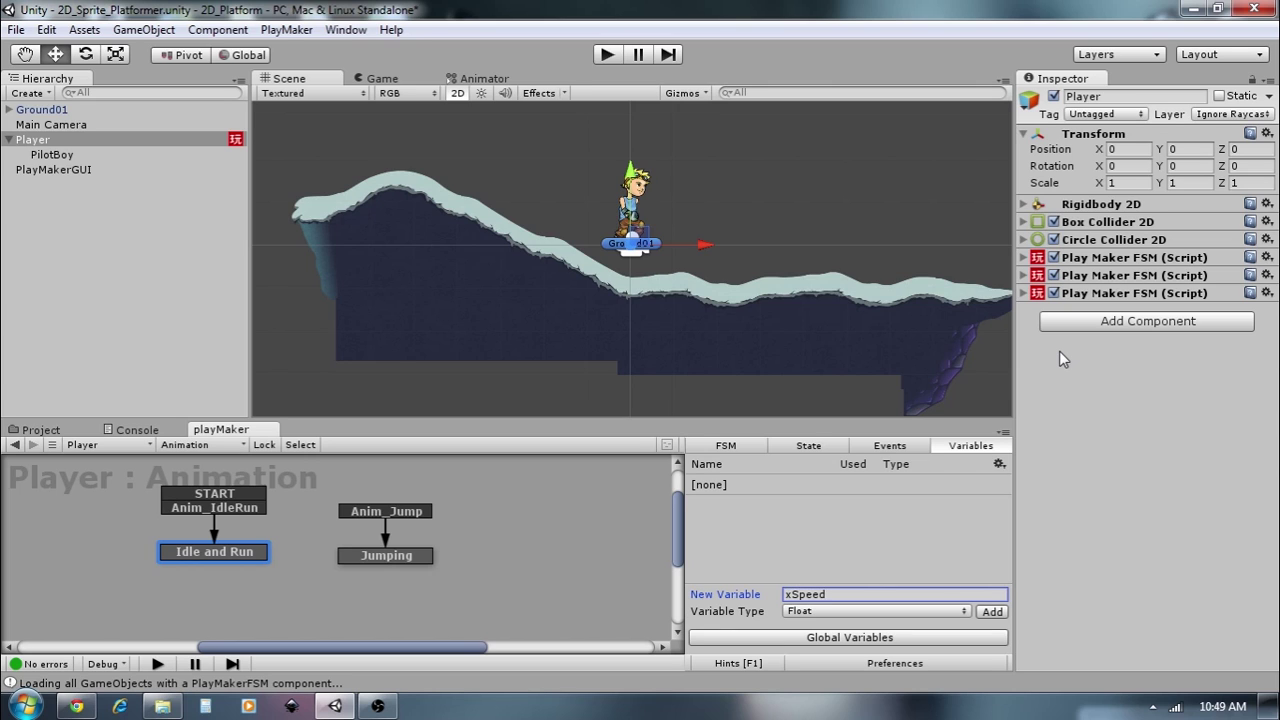
{"action": "key", "text": "Return"}
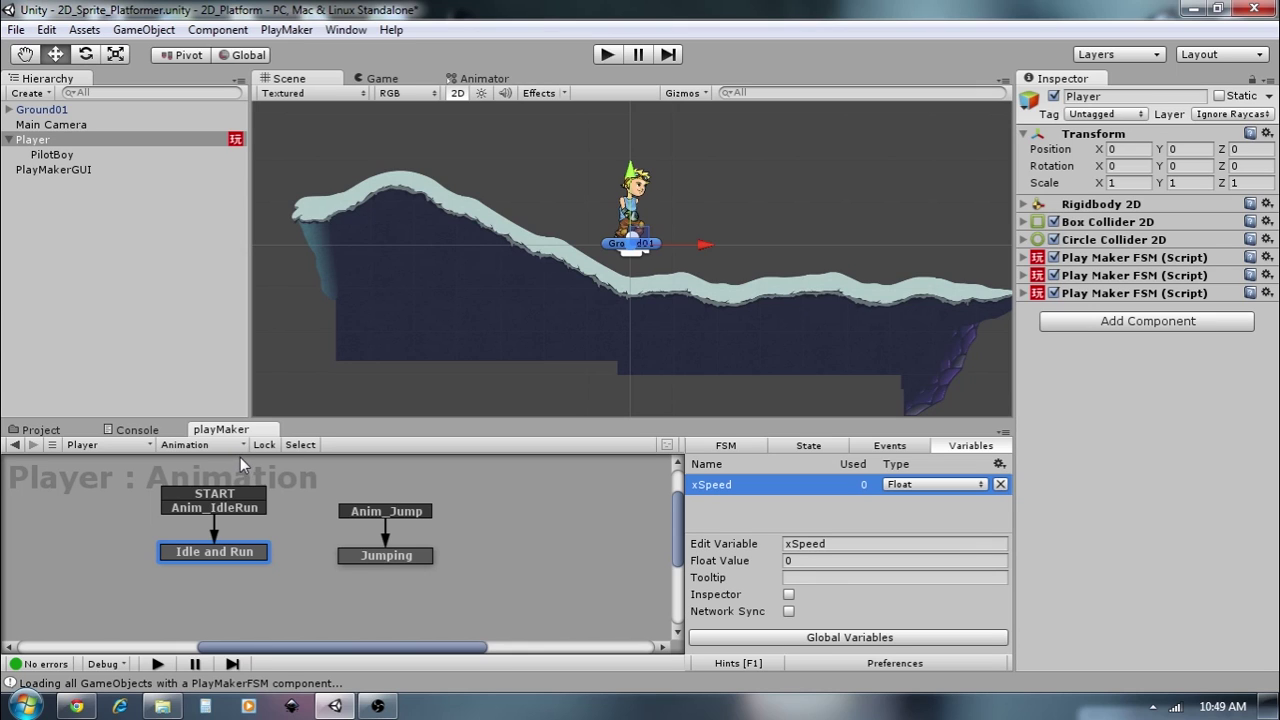
- Find the Get Fsm Variable action and add it to the Idle and Run state
{"action": "left_click", "coordinate": [742, 446]}
{"action": "left_click", "coordinate": [808, 446]}
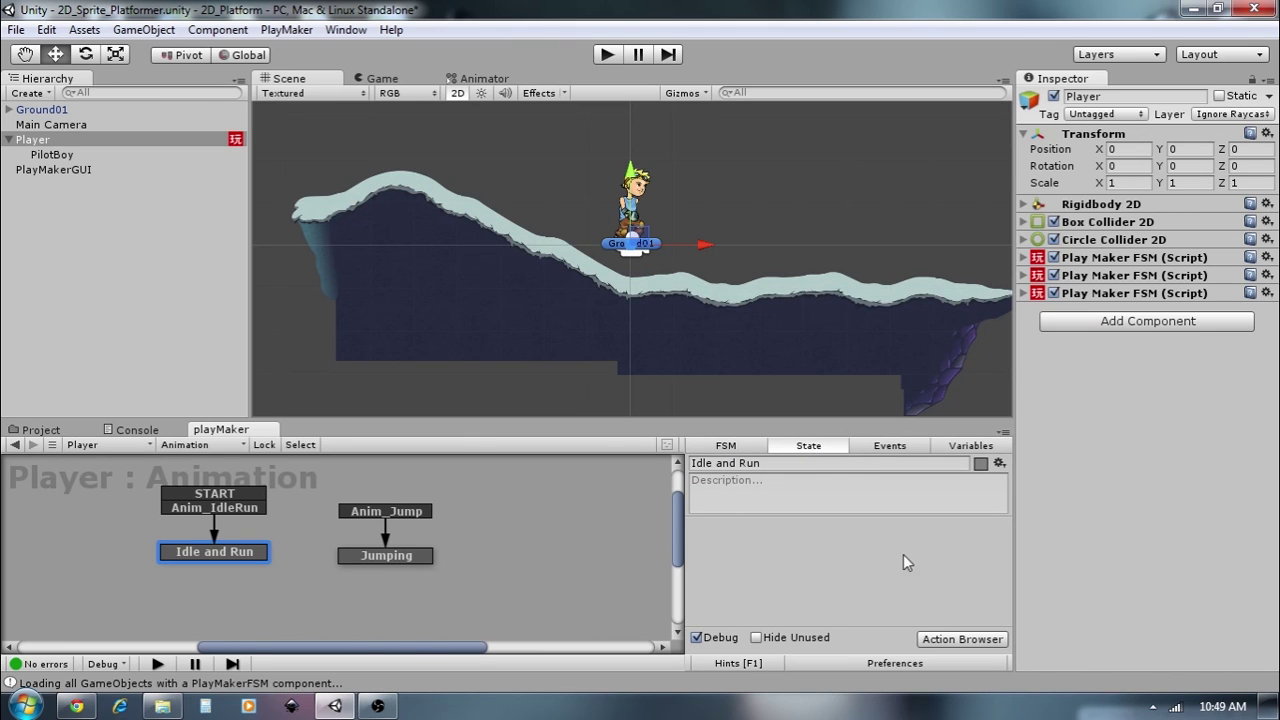
{"action": "left_click", "coordinate": [971, 447]}
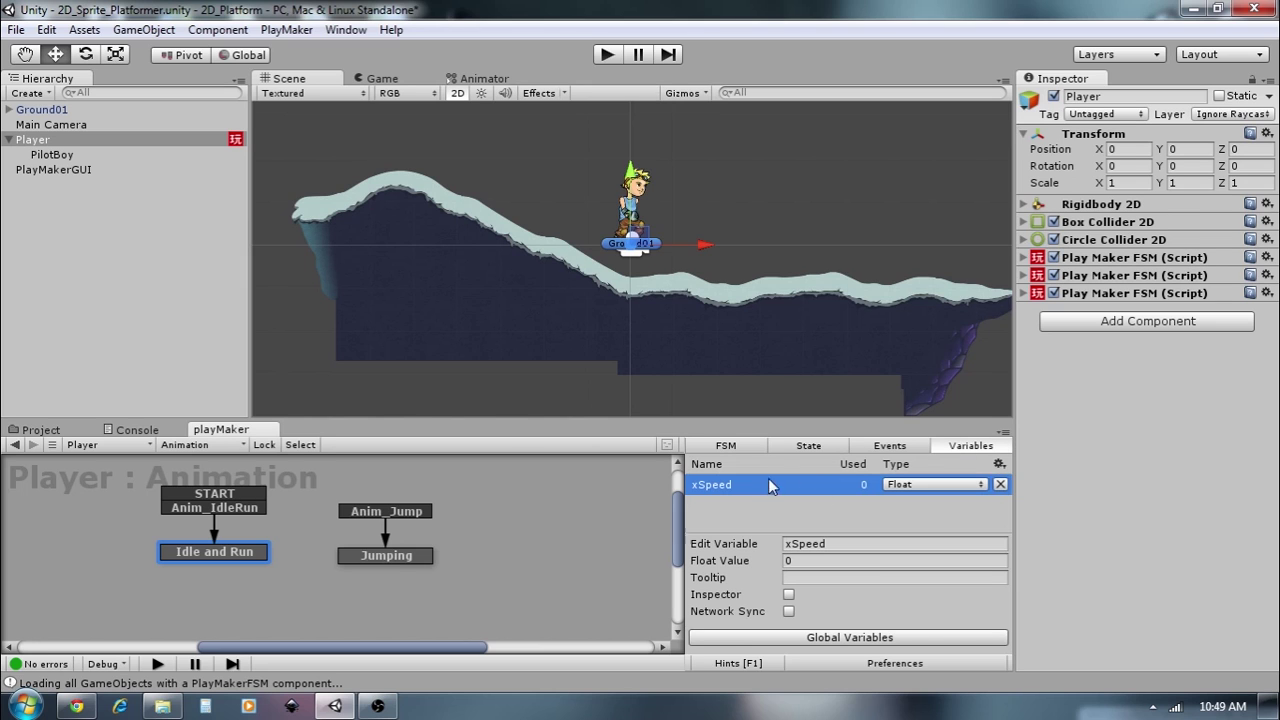
{"action": "left_click", "coordinate": [805, 448]}
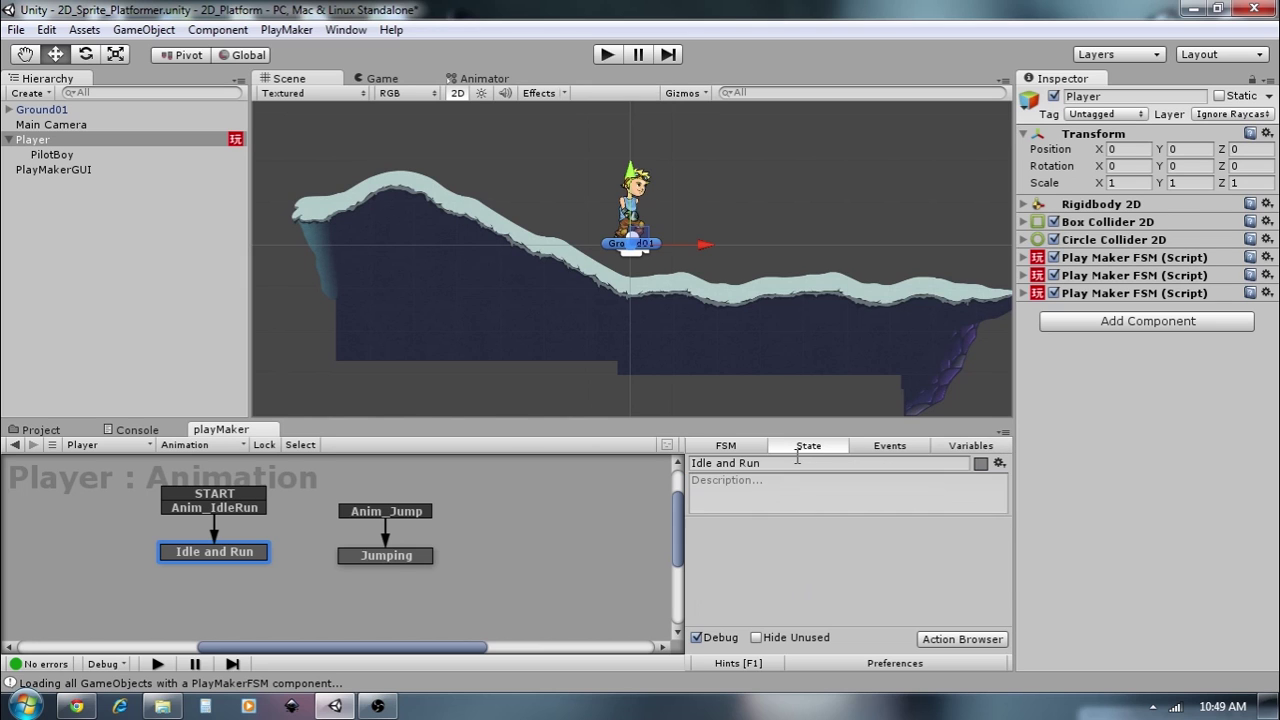
{"action": "left_click", "coordinate": [962, 639]}
{"action": "type", "text": "getvva"}
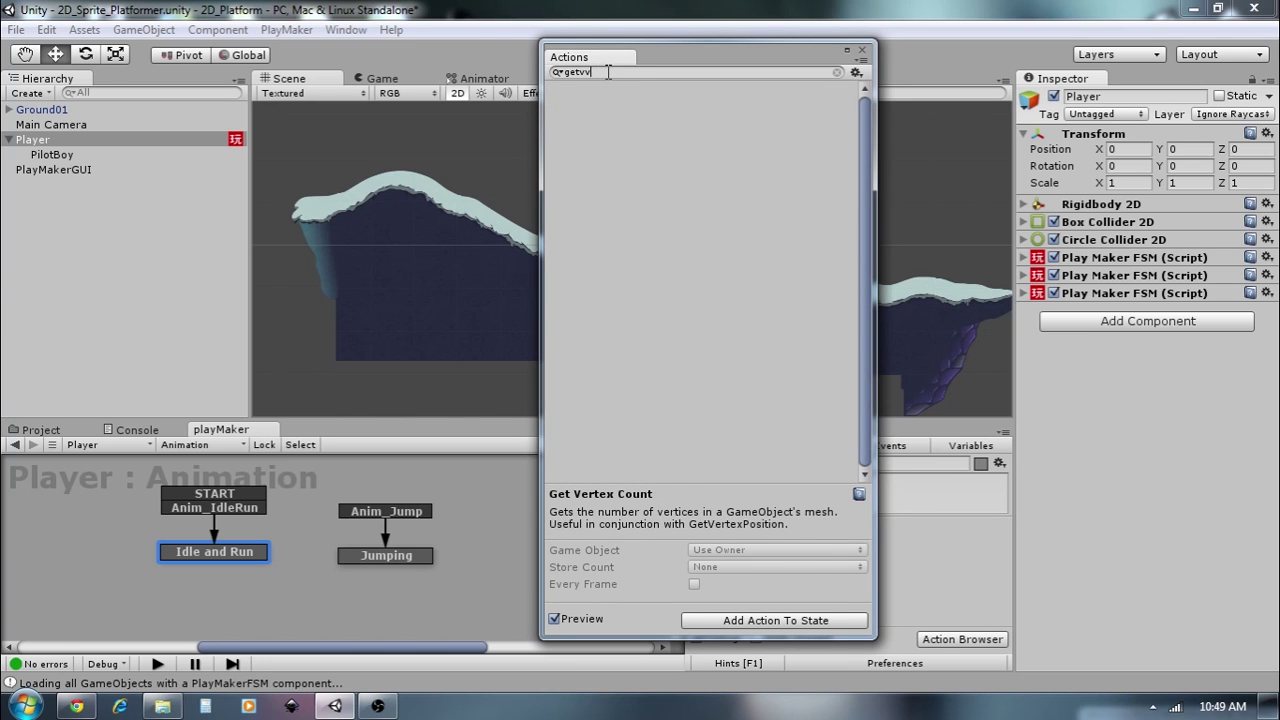
{"action": "key", "text": "BackSpace"}
{"action": "key", "text": "BackSpace"}
{"action": "type", "text": "fsm var"}
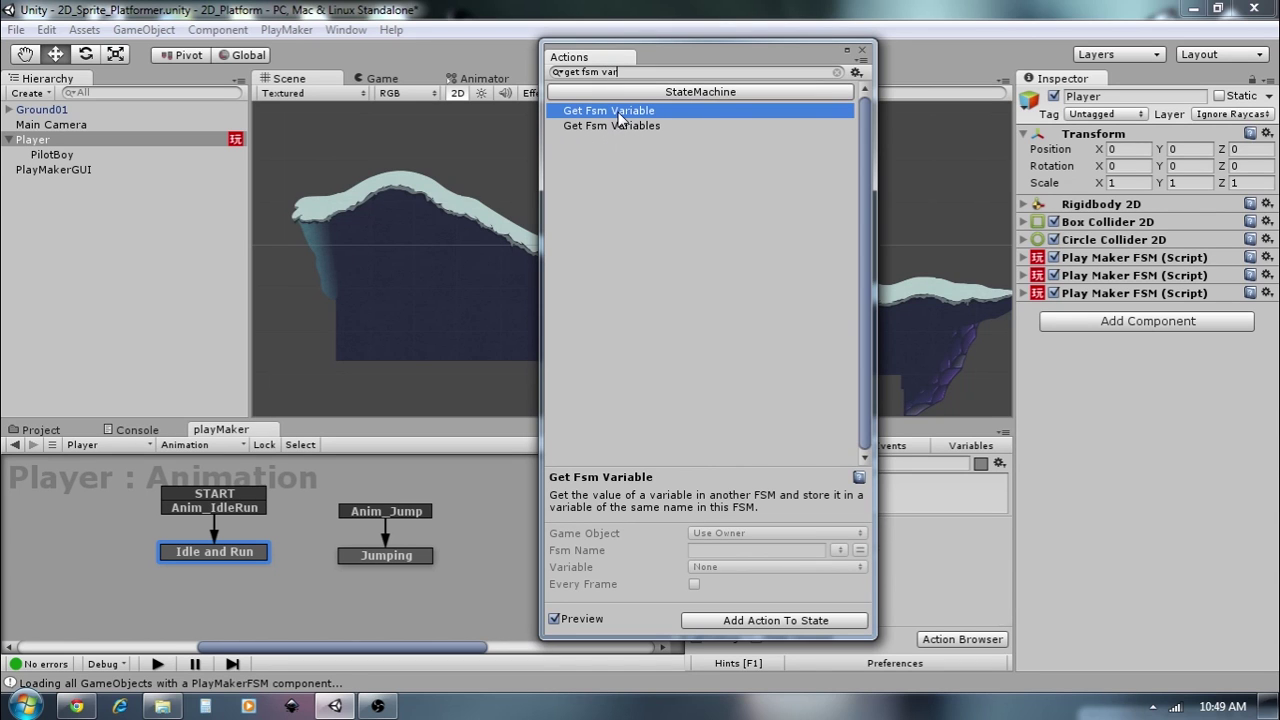
{"action": "double_click", "coordinate": [617, 112]}
{"action": "left_click", "coordinate": [862, 48]}
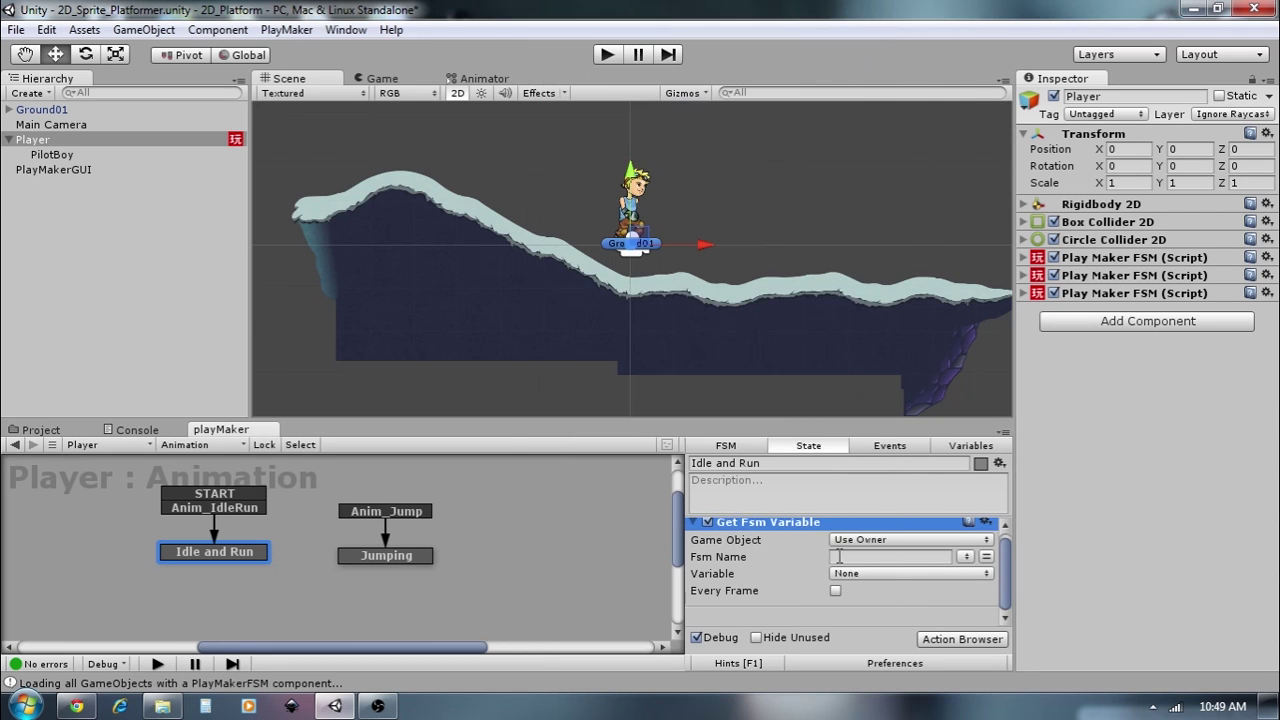
- Set the Get Fsm Variable action to read the xSpeed variable from the Movement FSM
{"action": "left_click", "coordinate": [965, 557]}
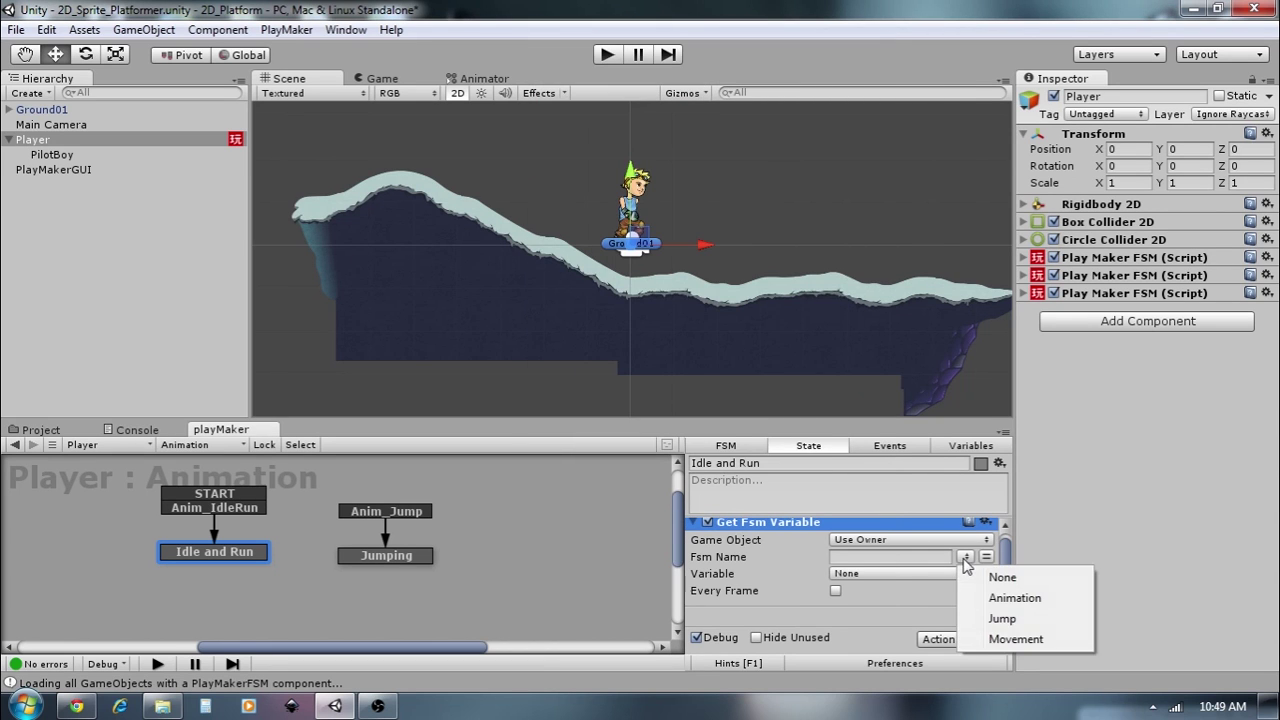
{"action": "left_click", "coordinate": [1015, 638]}
{"action": "left_click", "coordinate": [900, 579]}
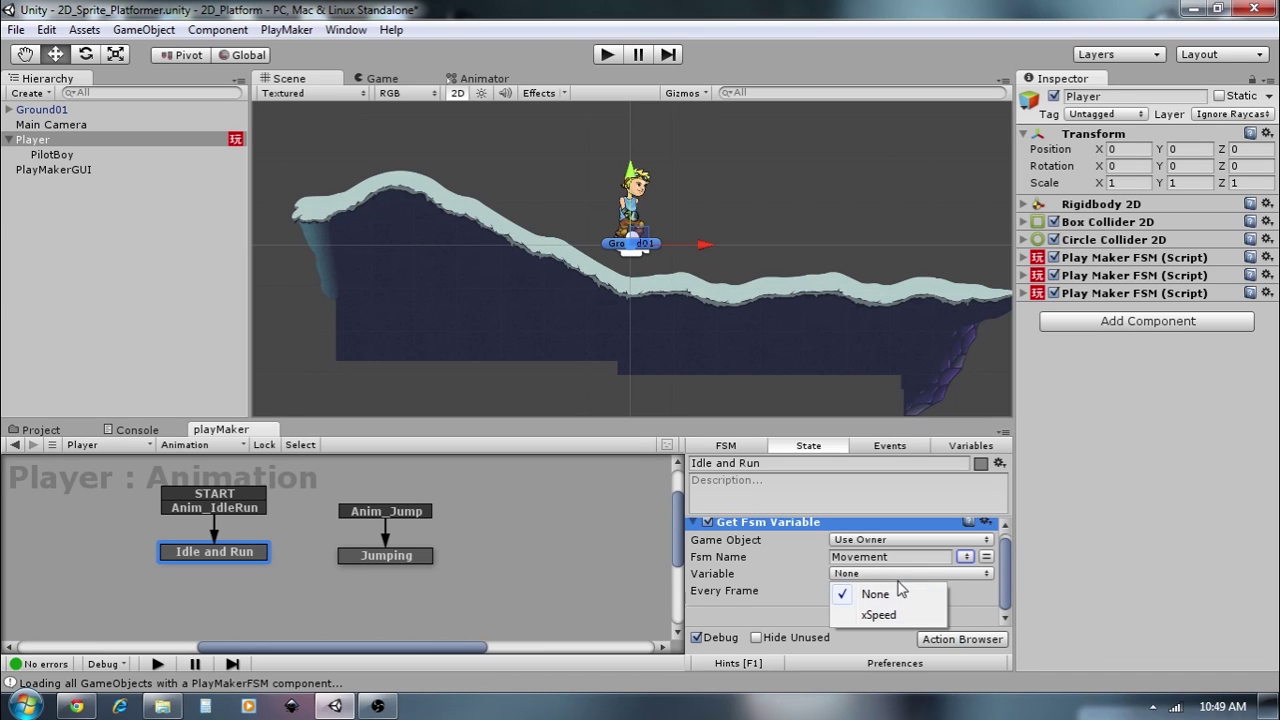
{"action": "left_click", "coordinate": [893, 616]}
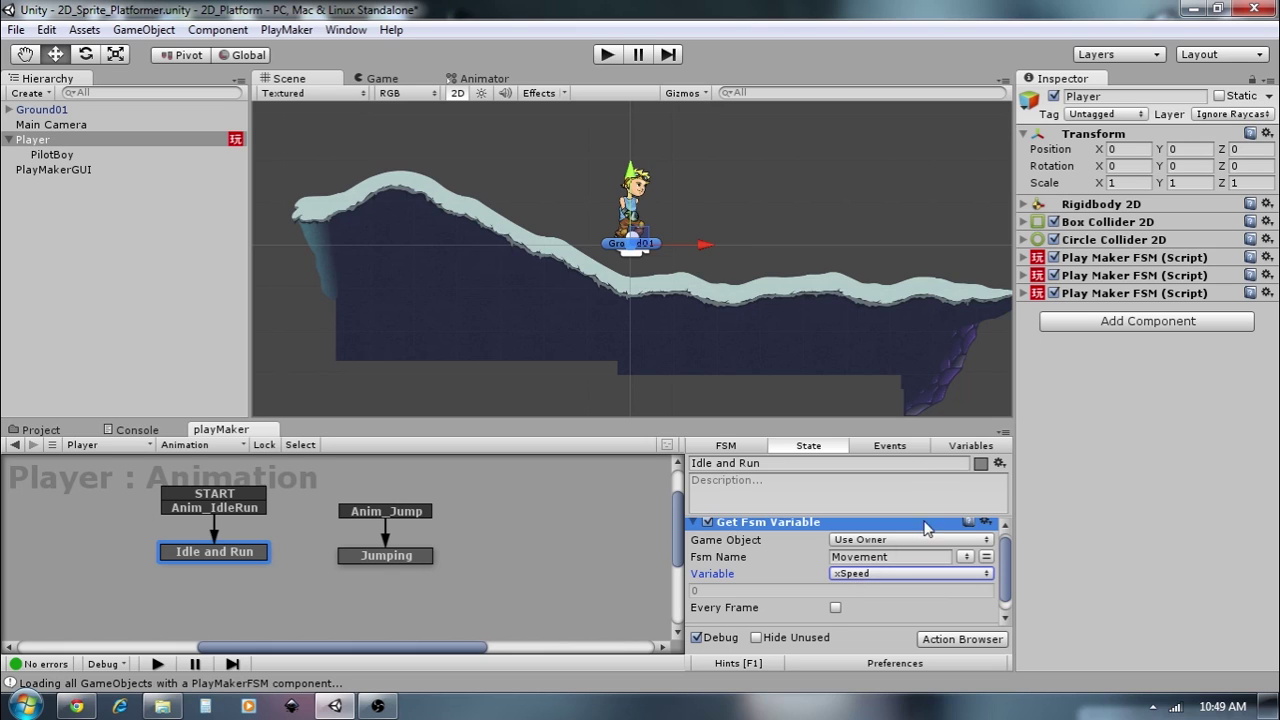
{"action": "scroll", "coordinate": [775, 585], "scroll_direction": "up", "scroll_amount": 1}
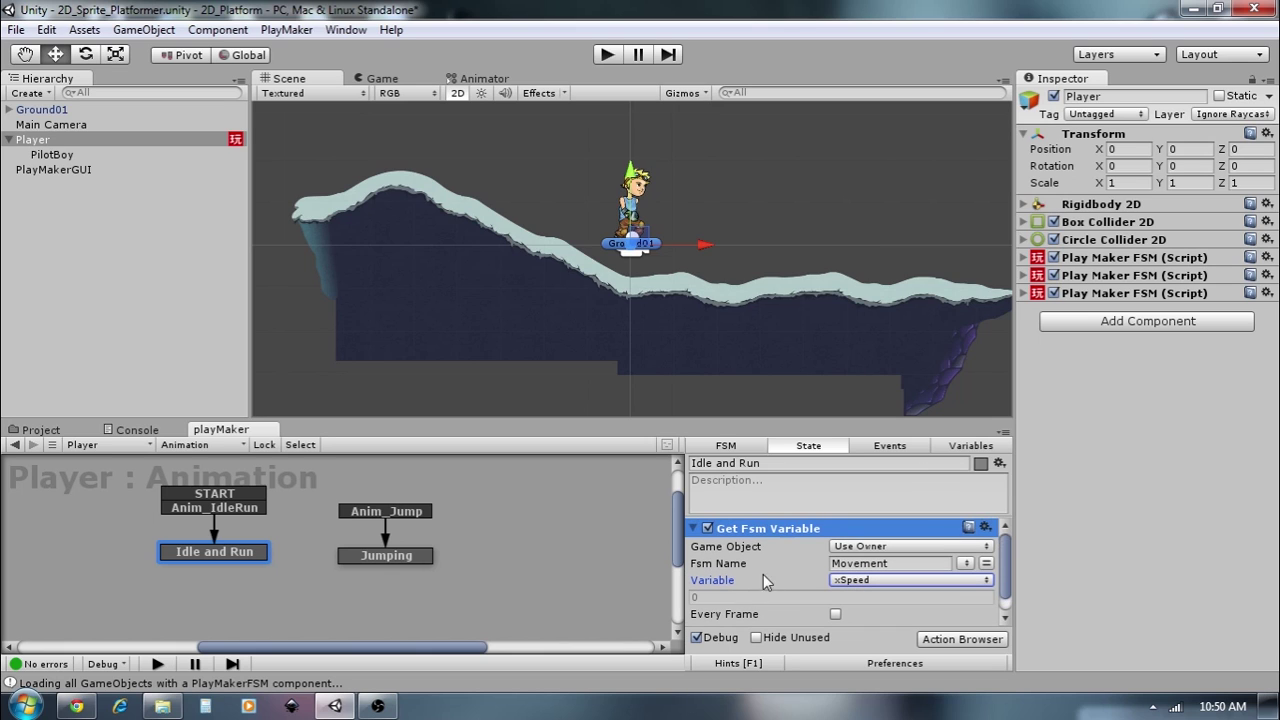
- Compare the xSpeed variable in the Animation FSM with the one in the Movement FSM, ending back in Animation
{"action": "left_click", "coordinate": [970, 445]}
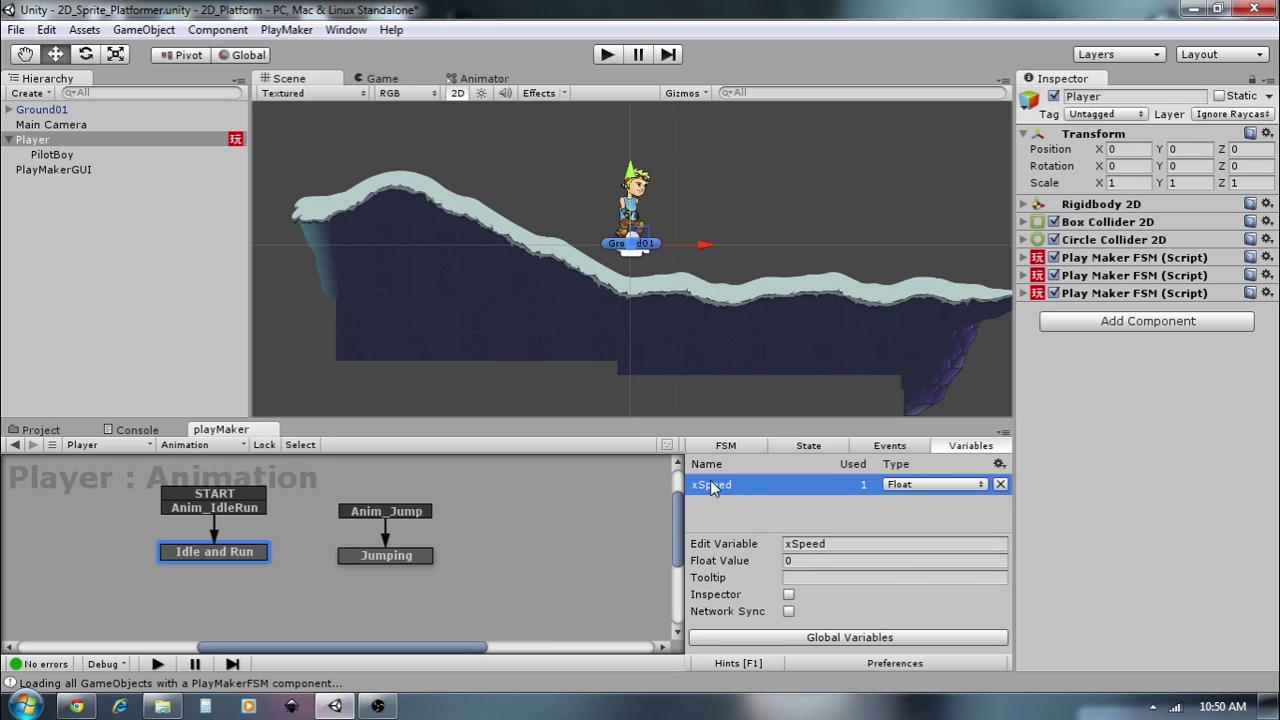
{"action": "left_click", "coordinate": [207, 446]}
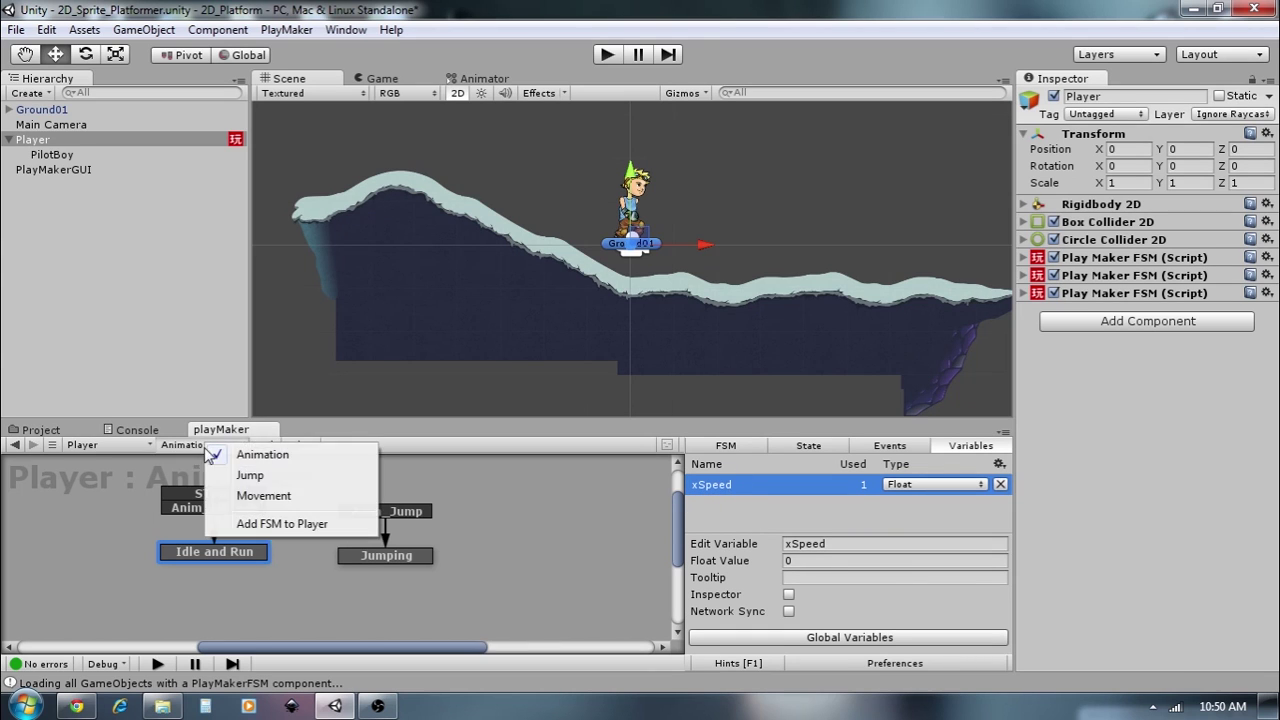
{"action": "left_click", "coordinate": [262, 496]}
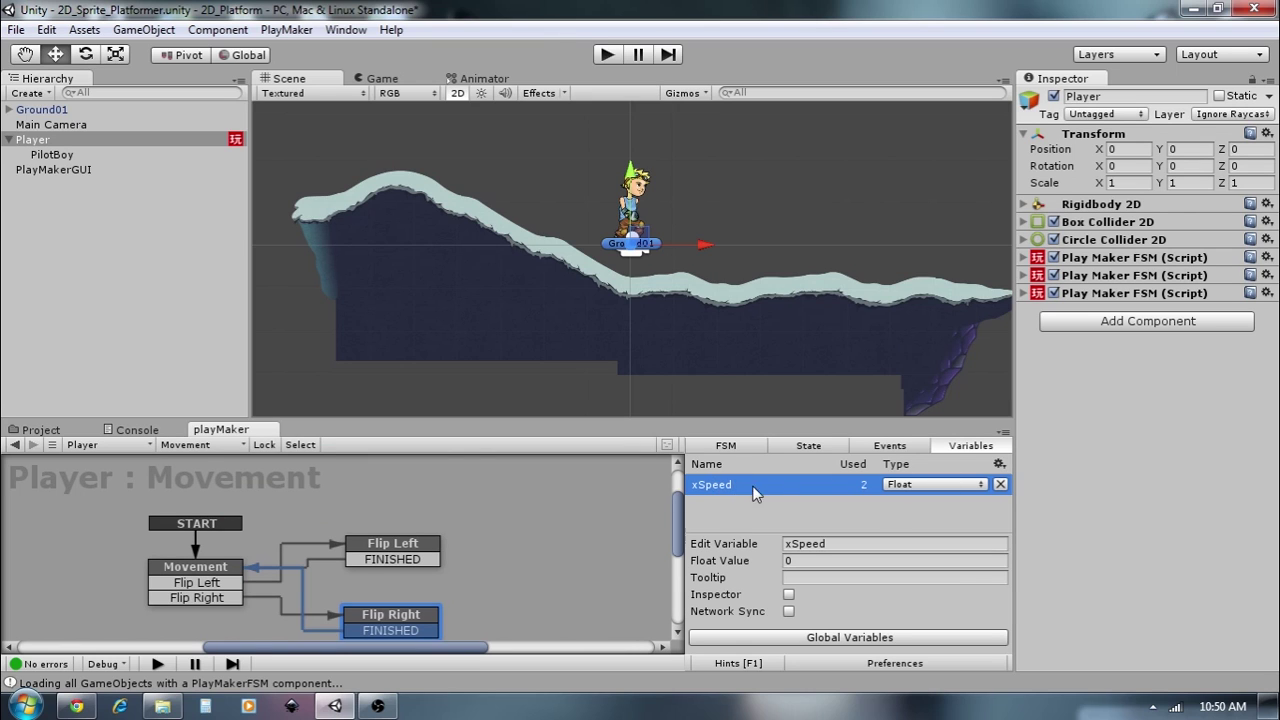
{"action": "left_click", "coordinate": [200, 445]}
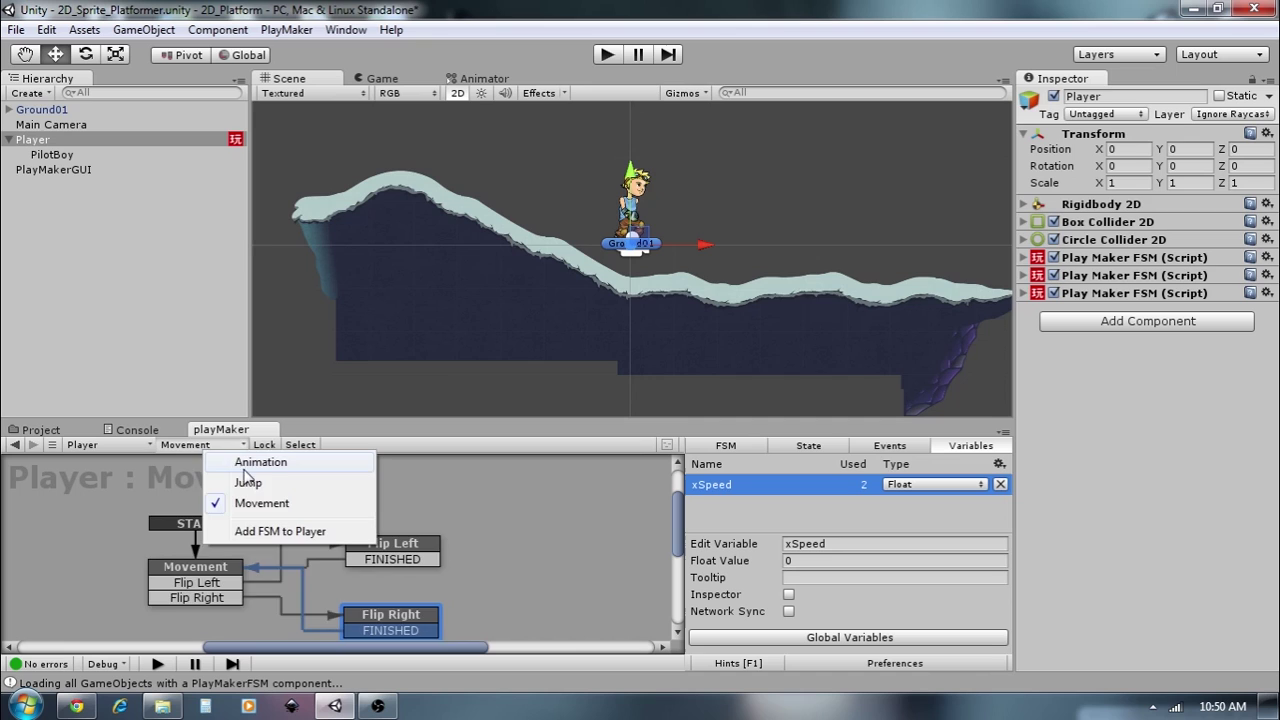
{"action": "left_click", "coordinate": [247, 466]}
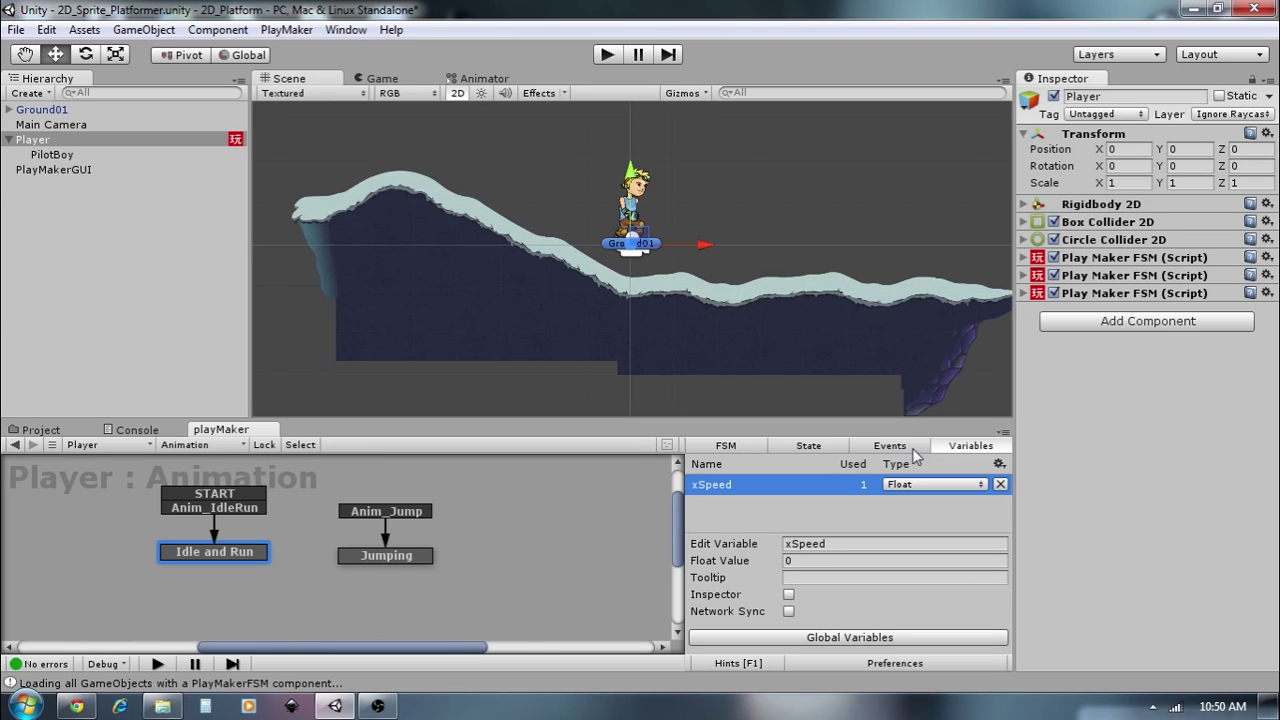
- Make the Idle and Run state's Get Fsm Variable action repeat every frame, collapse it and enlarge the PlayMaker editor area
{"action": "left_click", "coordinate": [243, 554]}
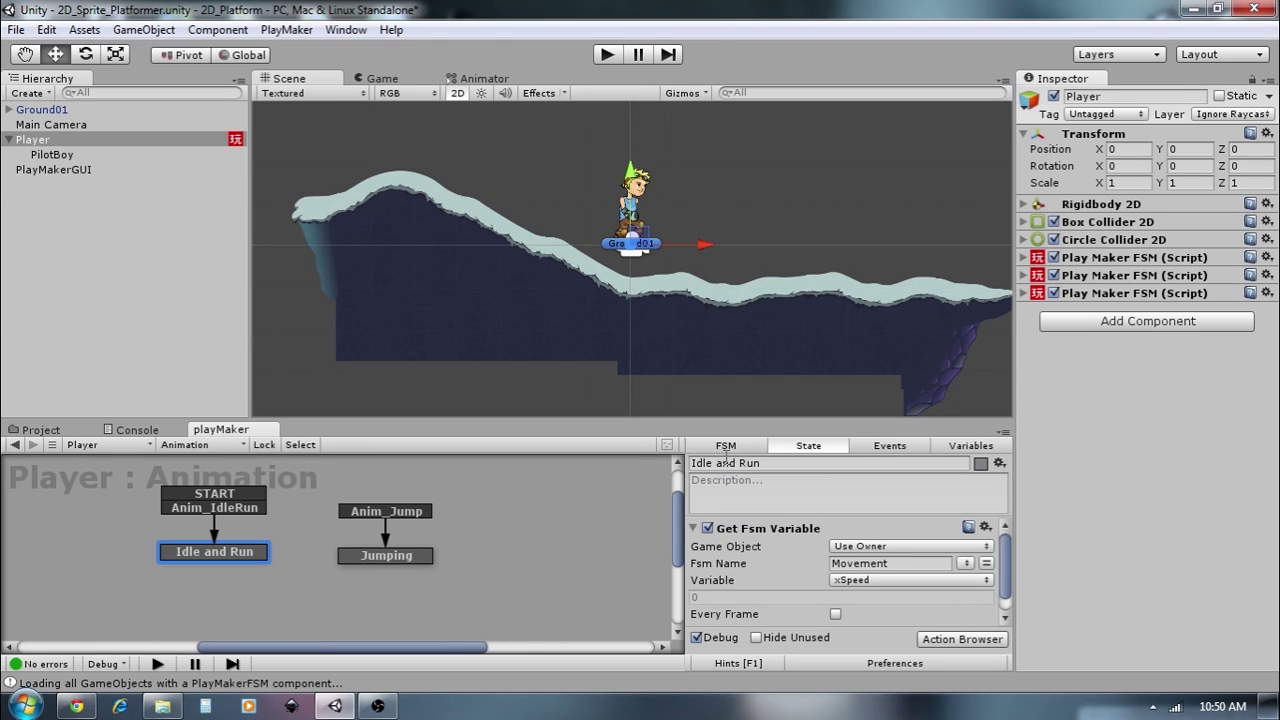
{"action": "scroll", "coordinate": [870, 555], "scroll_direction": "down", "scroll_amount": 1}
{"action": "scroll", "coordinate": [836, 596], "scroll_direction": "up", "scroll_amount": 1}
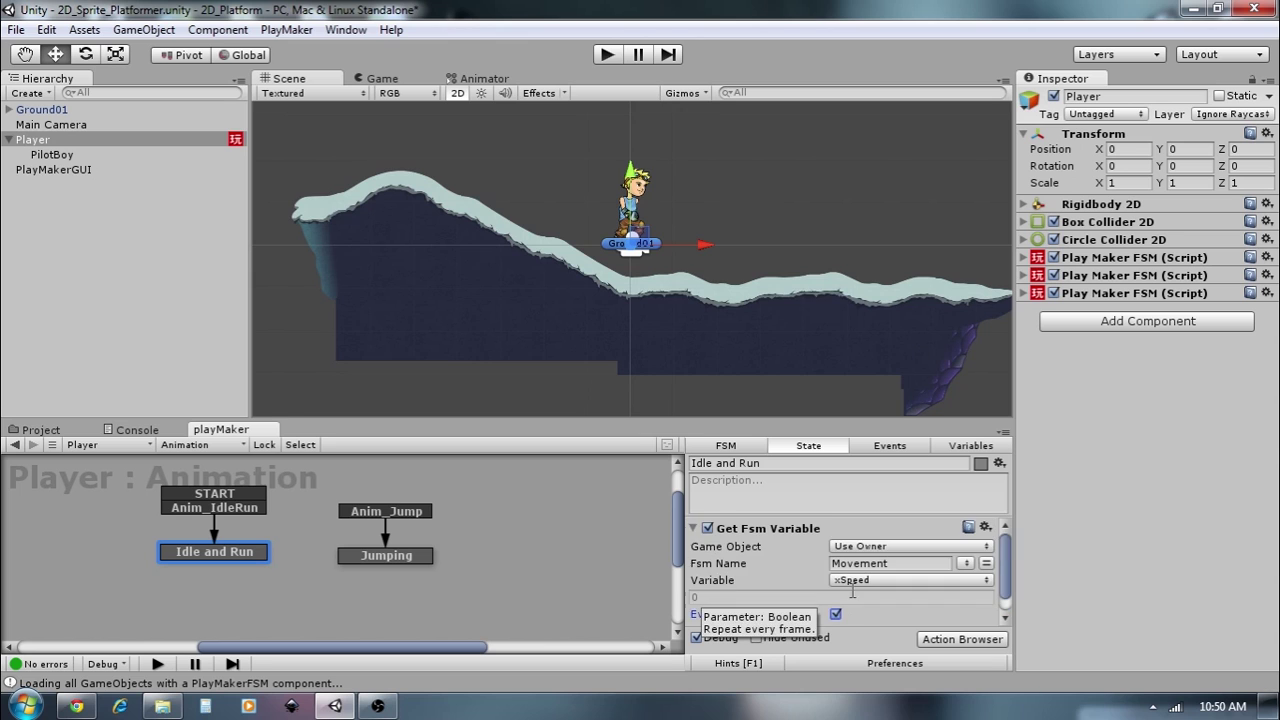
{"action": "left_click", "coordinate": [693, 528]}
{"action": "left_click_drag", "start_coordinate": [710, 417], "coordinate": [711, 338]}
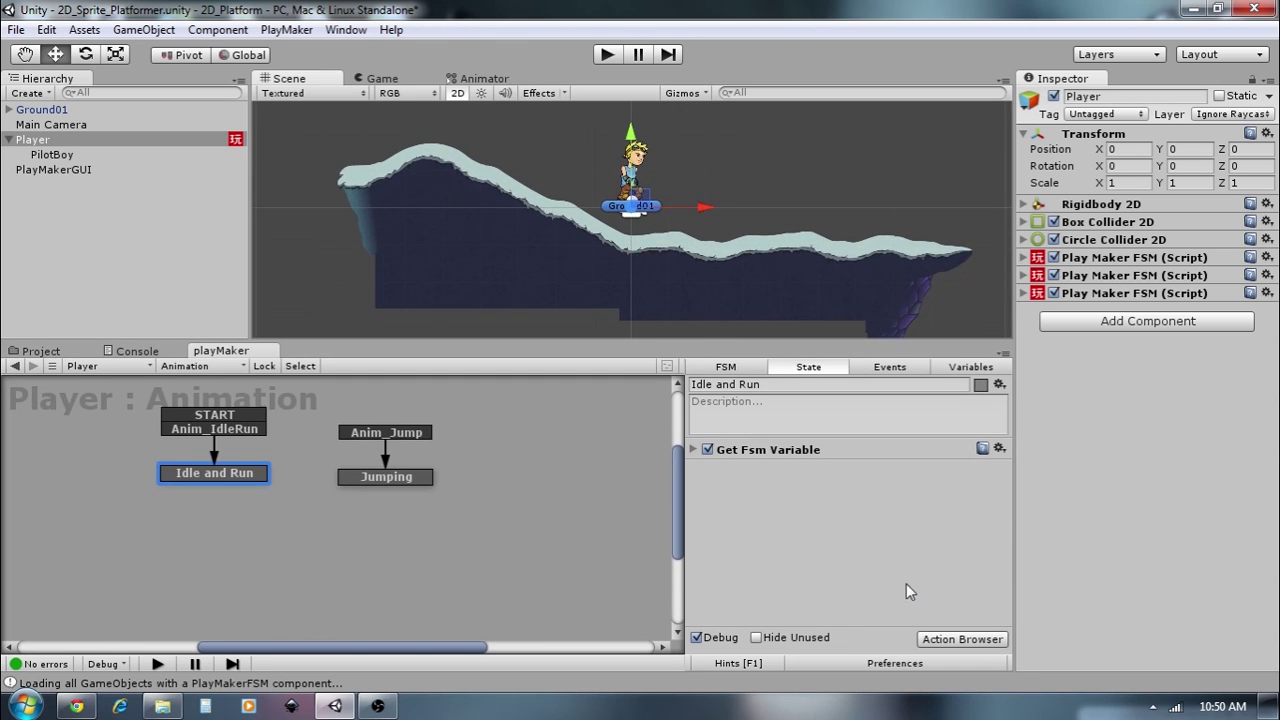
- Add a Float Abs action to the Idle and Run state with xSpeed as its float variable and collapse it
{"action": "left_click", "coordinate": [958, 640]}
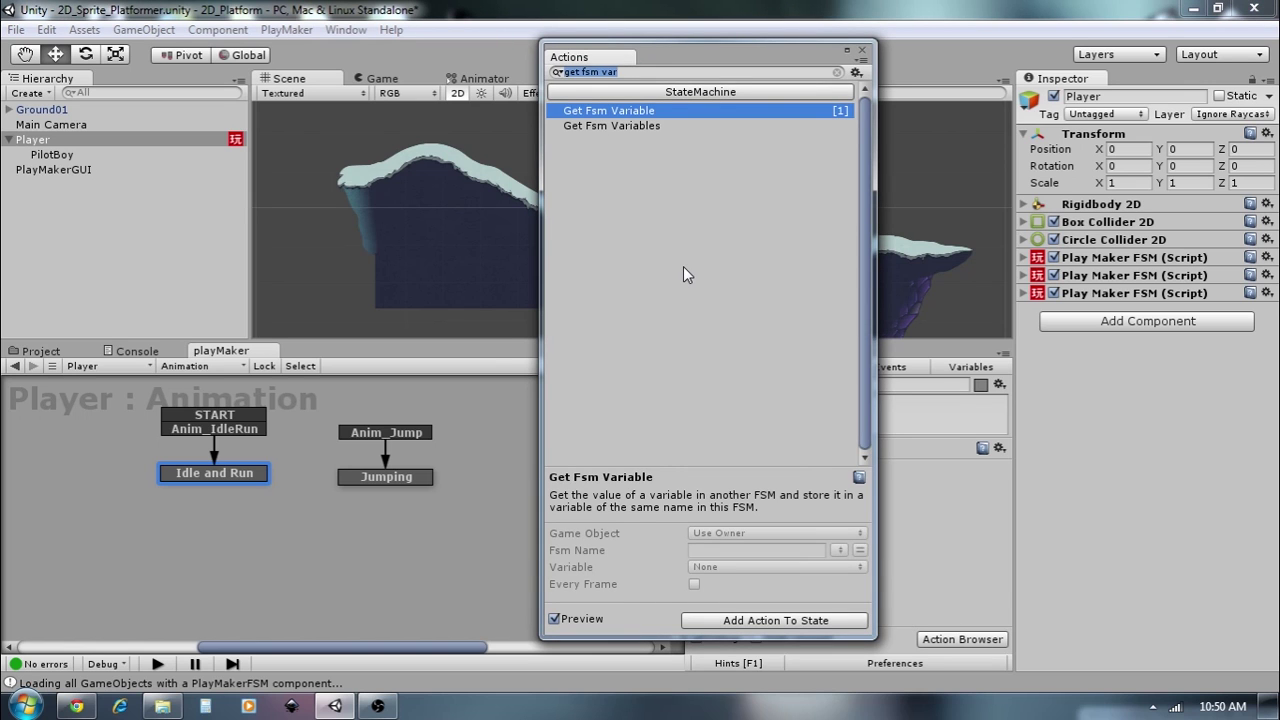
{"action": "type", "text": "abs"}
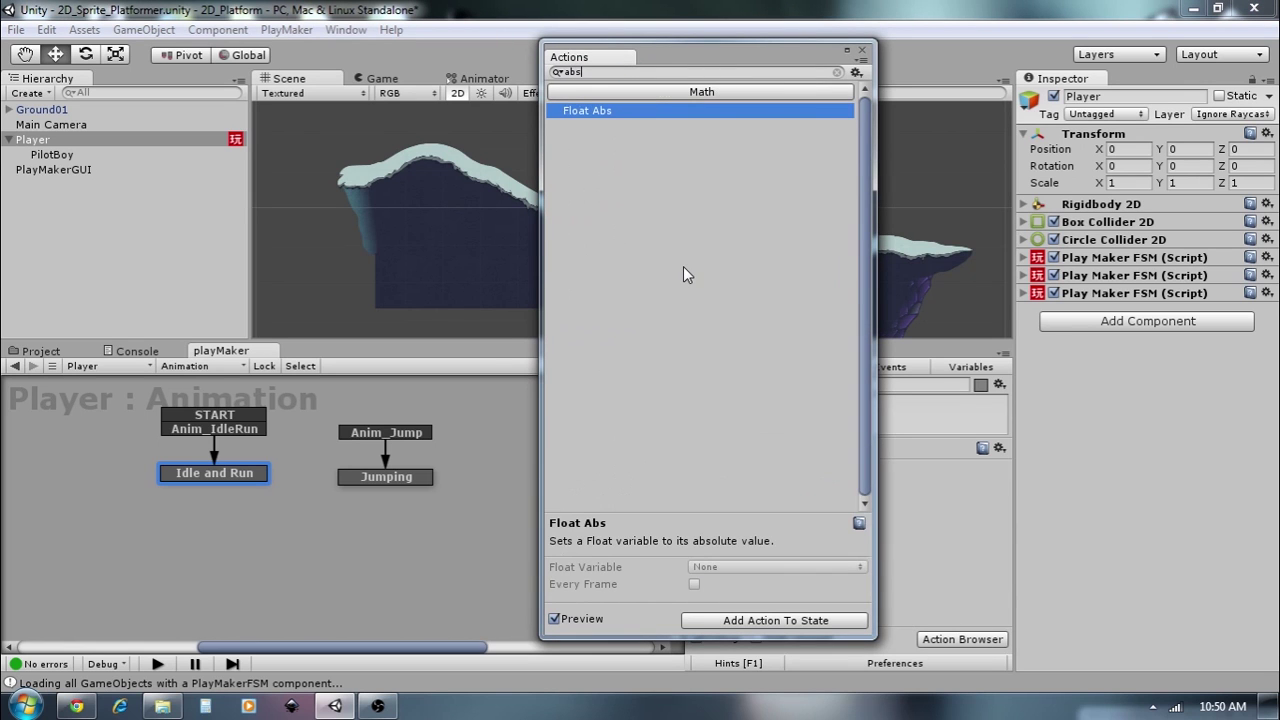
{"action": "double_click", "coordinate": [605, 113]}
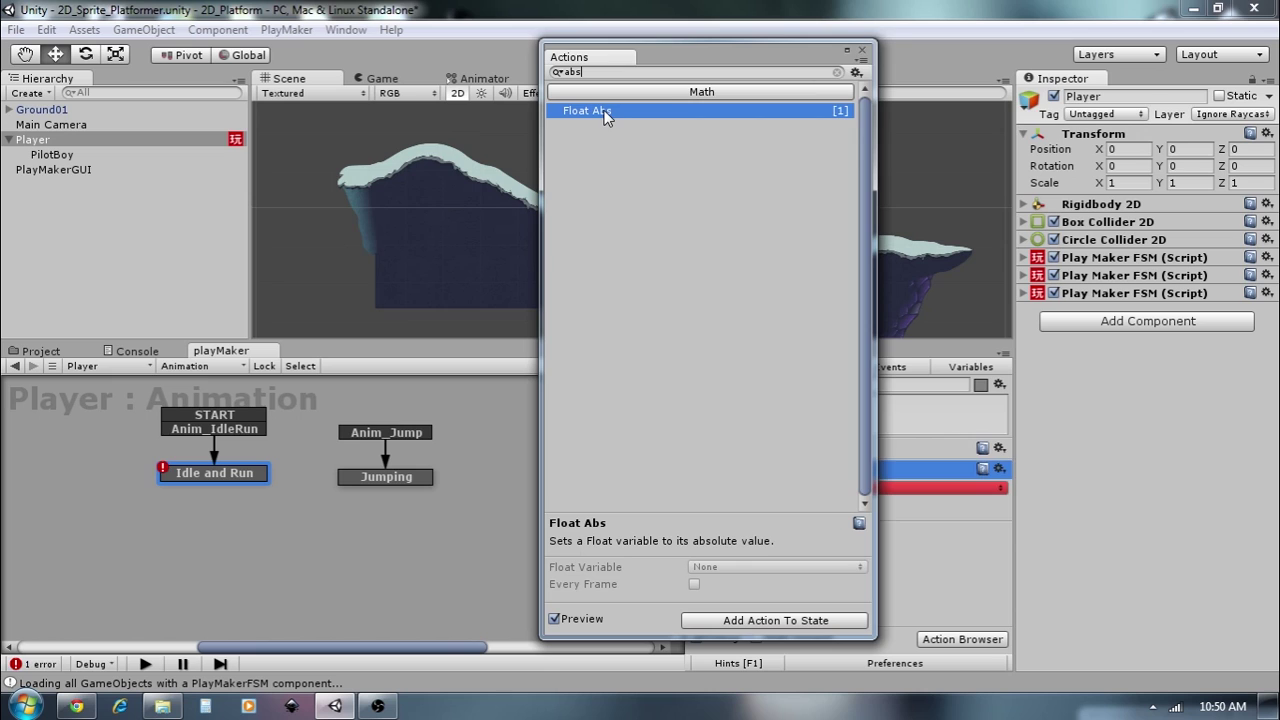
{"action": "left_click", "coordinate": [864, 51]}
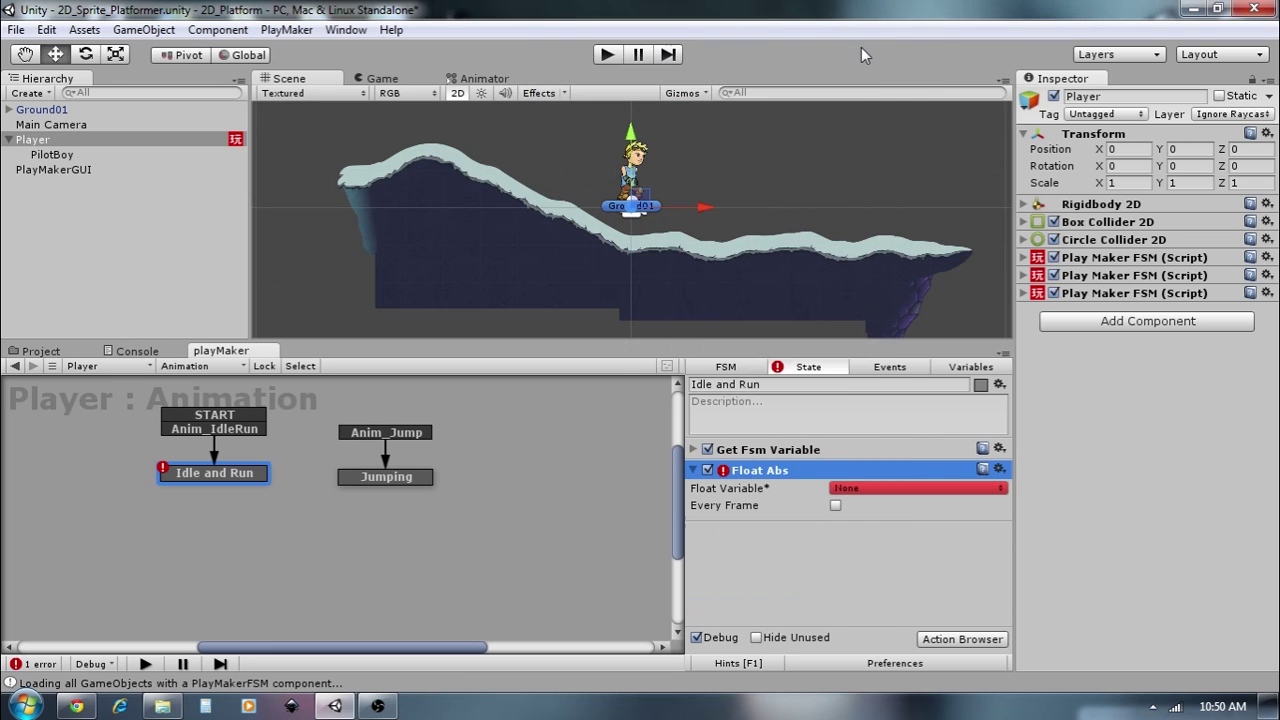
{"action": "left_click", "coordinate": [875, 490]}
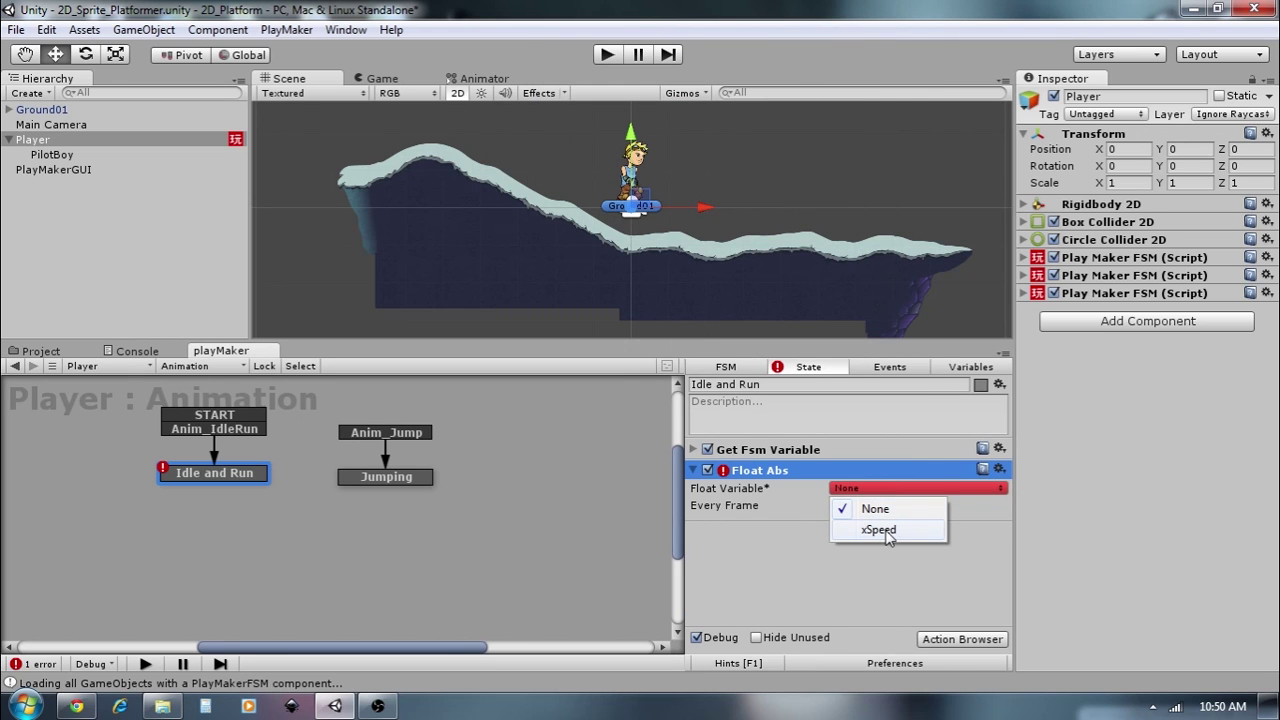
{"action": "left_click", "coordinate": [886, 532]}
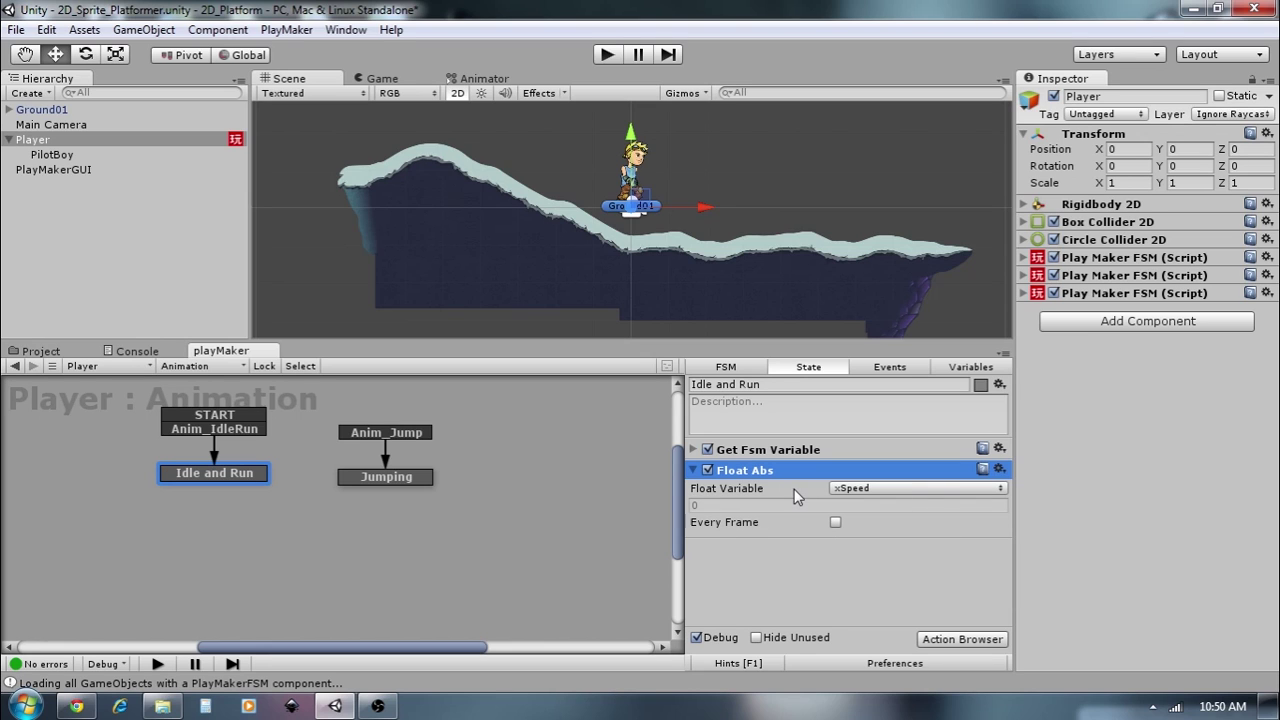
{"action": "left_click", "coordinate": [692, 471]}
- Find the Set Animator Float action and add it to the Idle and Run state
{"action": "left_click", "coordinate": [952, 639]}
{"action": "type", "text": "set"}
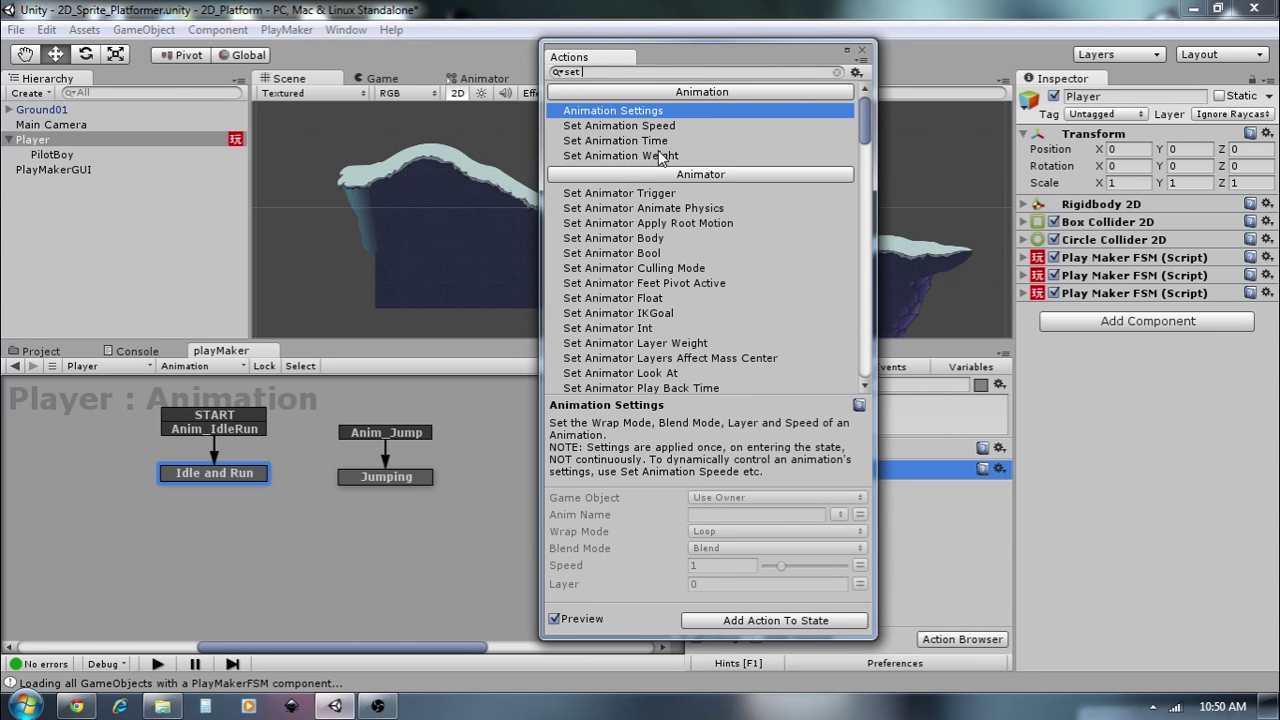
{"action": "type", "text": " anim"}
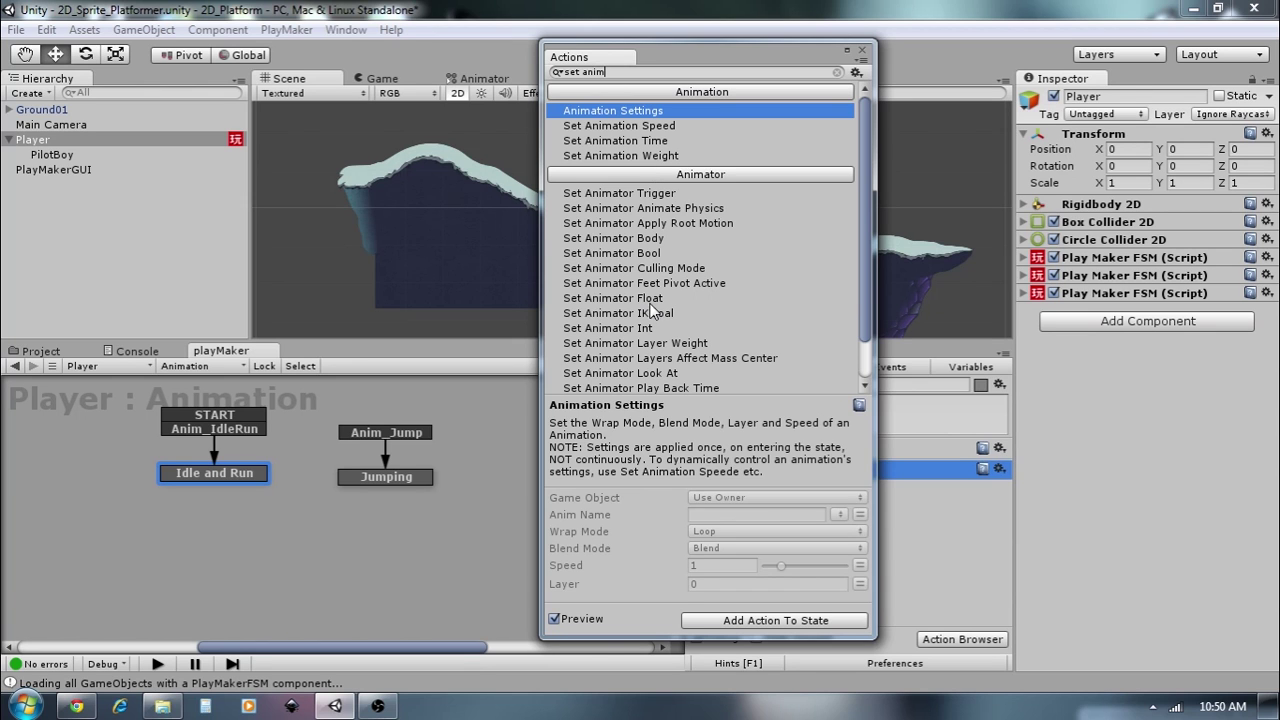
{"action": "double_click", "coordinate": [612, 298]}
{"action": "left_click", "coordinate": [862, 50]}
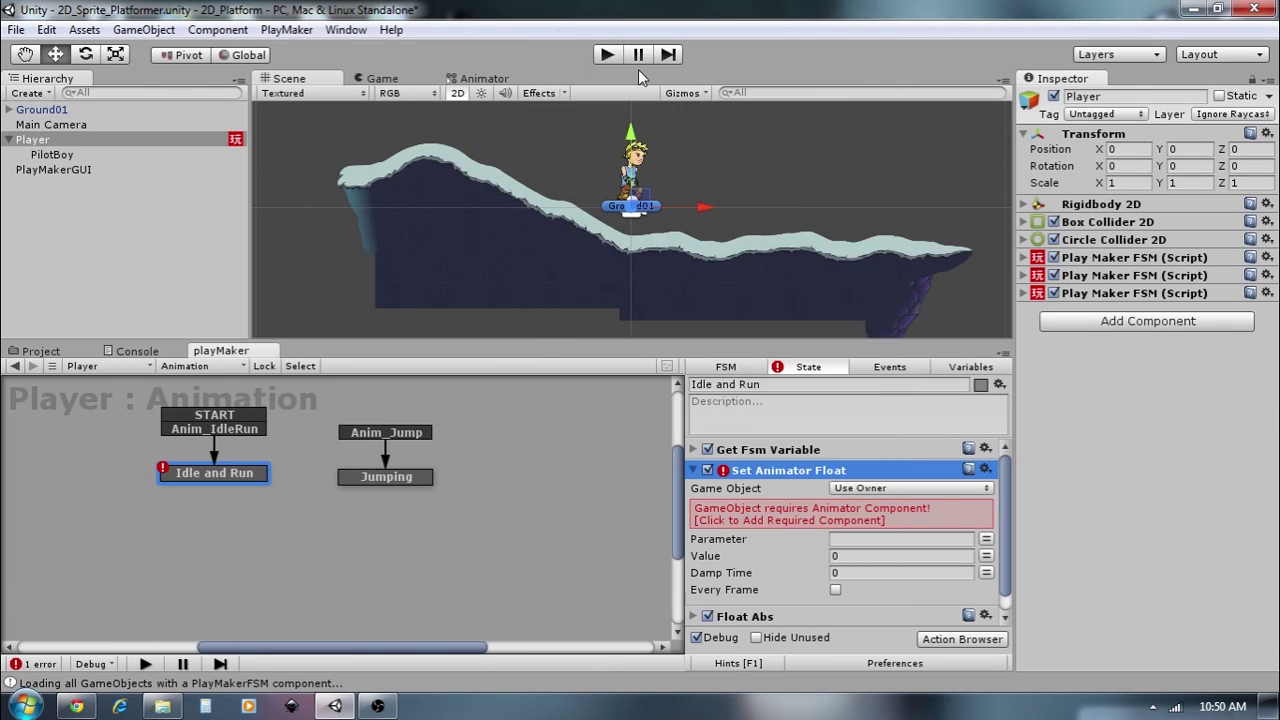
- Copy the m_xSpeed parameter name from the PilotBoy animator into the Set Animator Float action's parameter
{"action": "left_click", "coordinate": [497, 80]}
{"action": "double_click", "coordinate": [320, 273]}
{"action": "key", "text": "ctrl+c"}
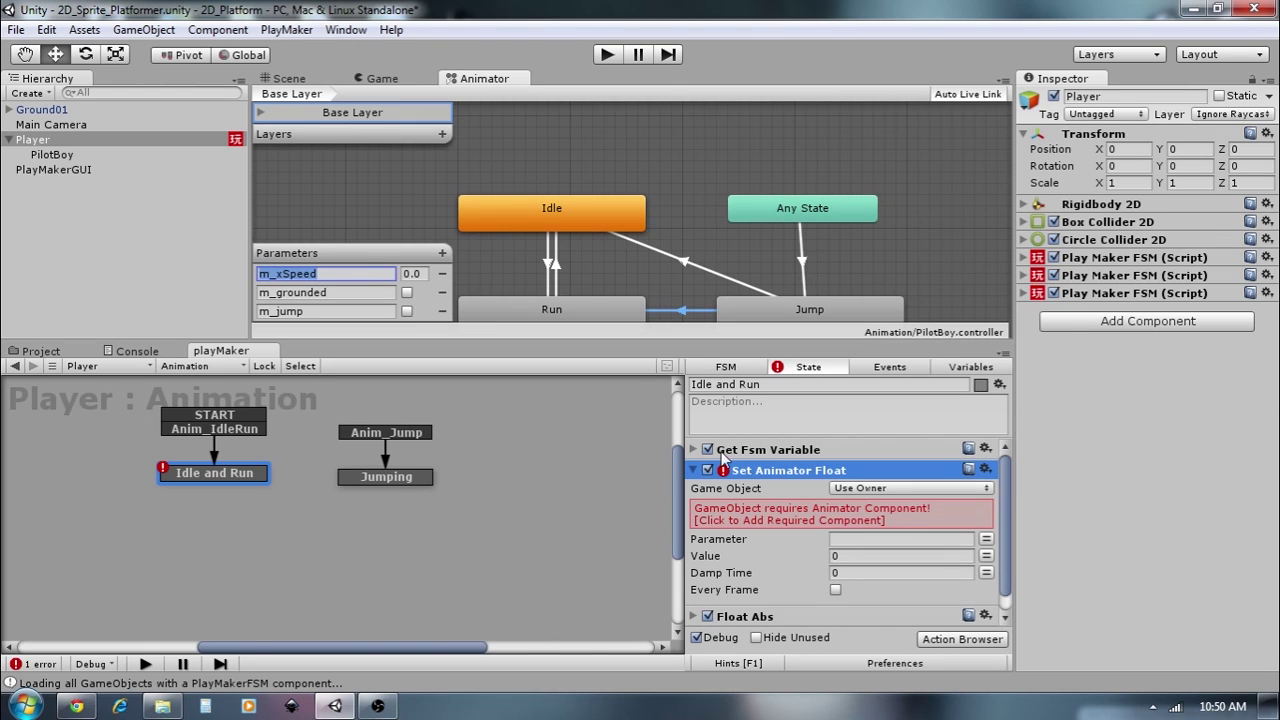
{"action": "left_click", "coordinate": [845, 539]}
{"action": "key", "text": "ctrl+v"}
- Set Set Animator Float to use a specified game object and create a GameObject variable mecanimChar that holds PilotBoy
{"action": "left_click", "coordinate": [886, 488]}
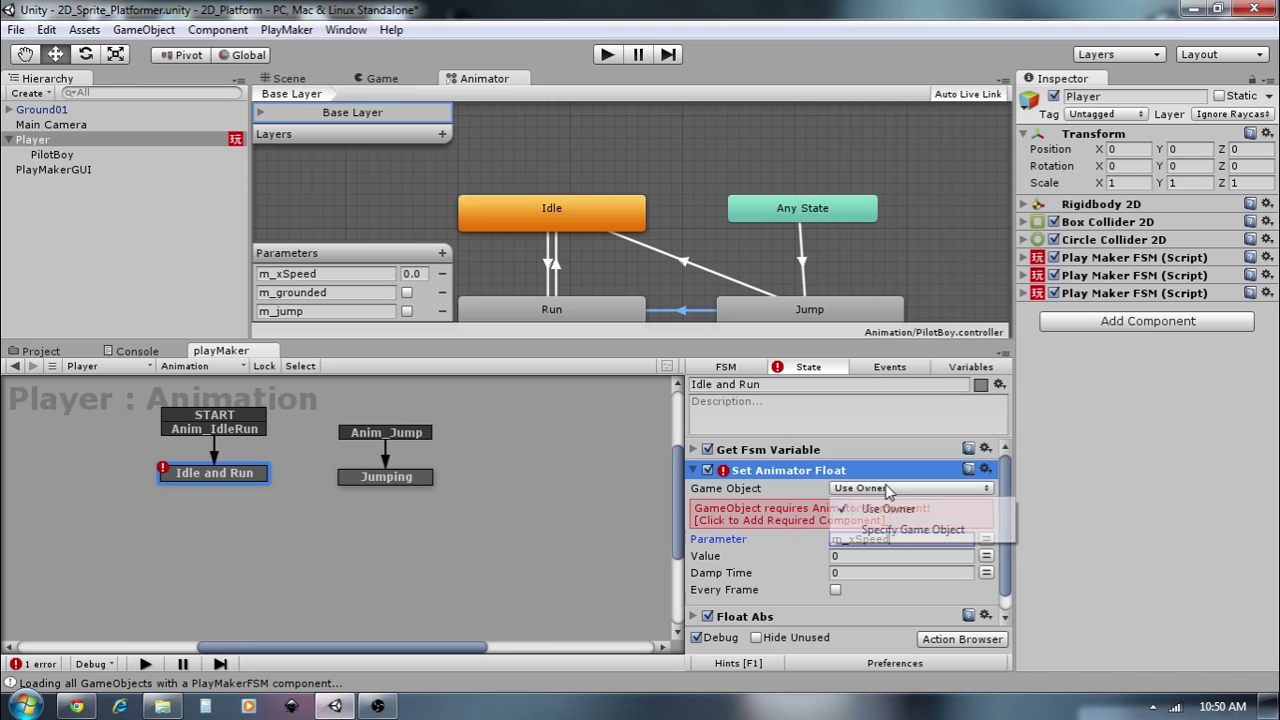
{"action": "left_click", "coordinate": [905, 530]}
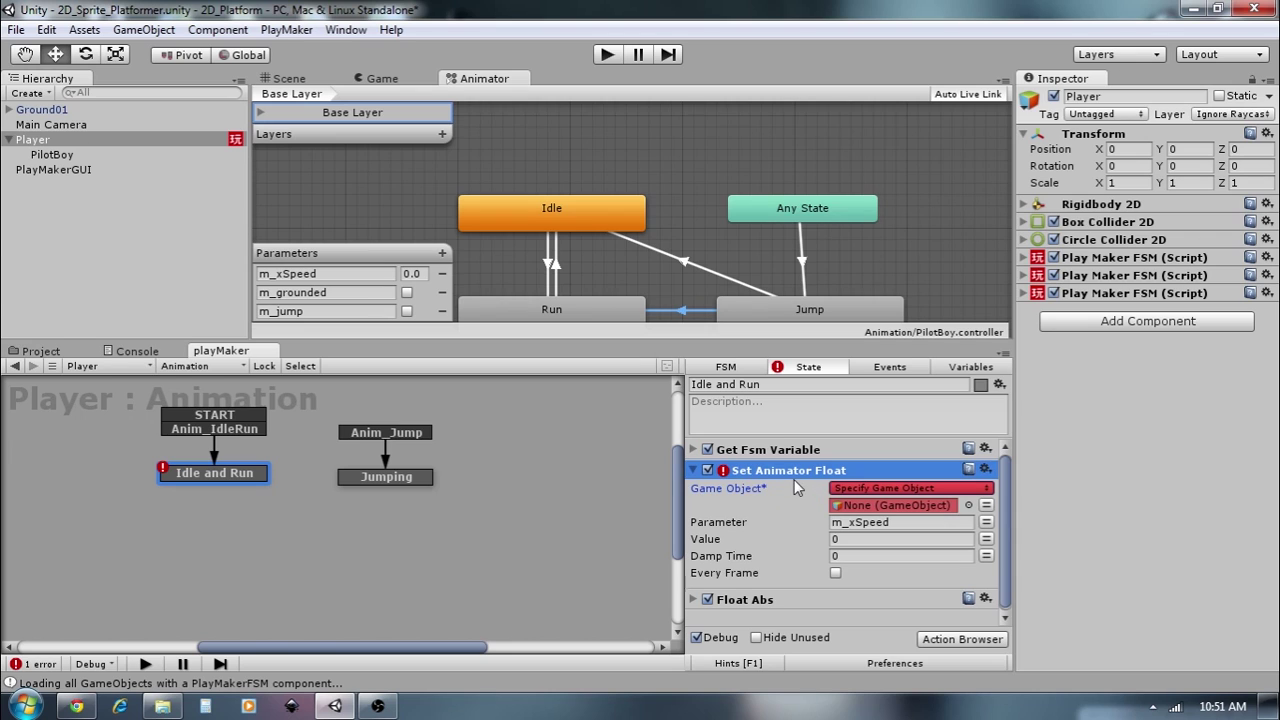
{"action": "left_click", "coordinate": [970, 367]}
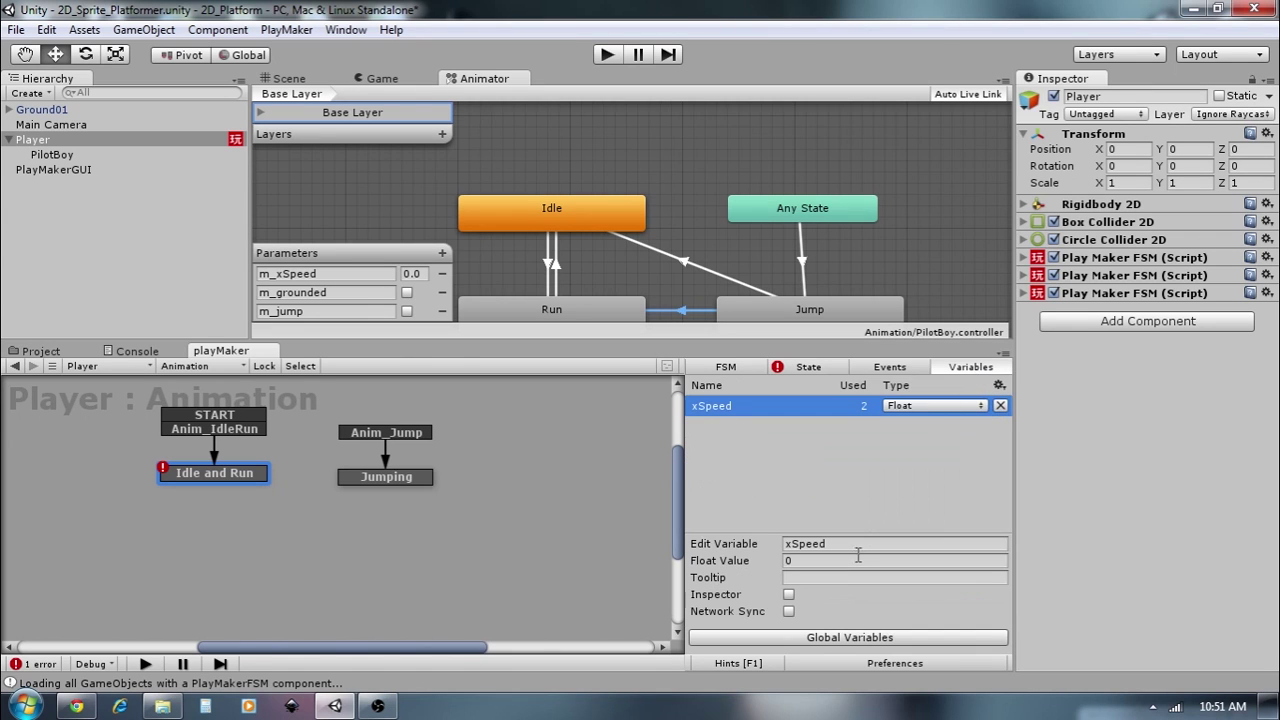
{"action": "left_click", "coordinate": [877, 501]}
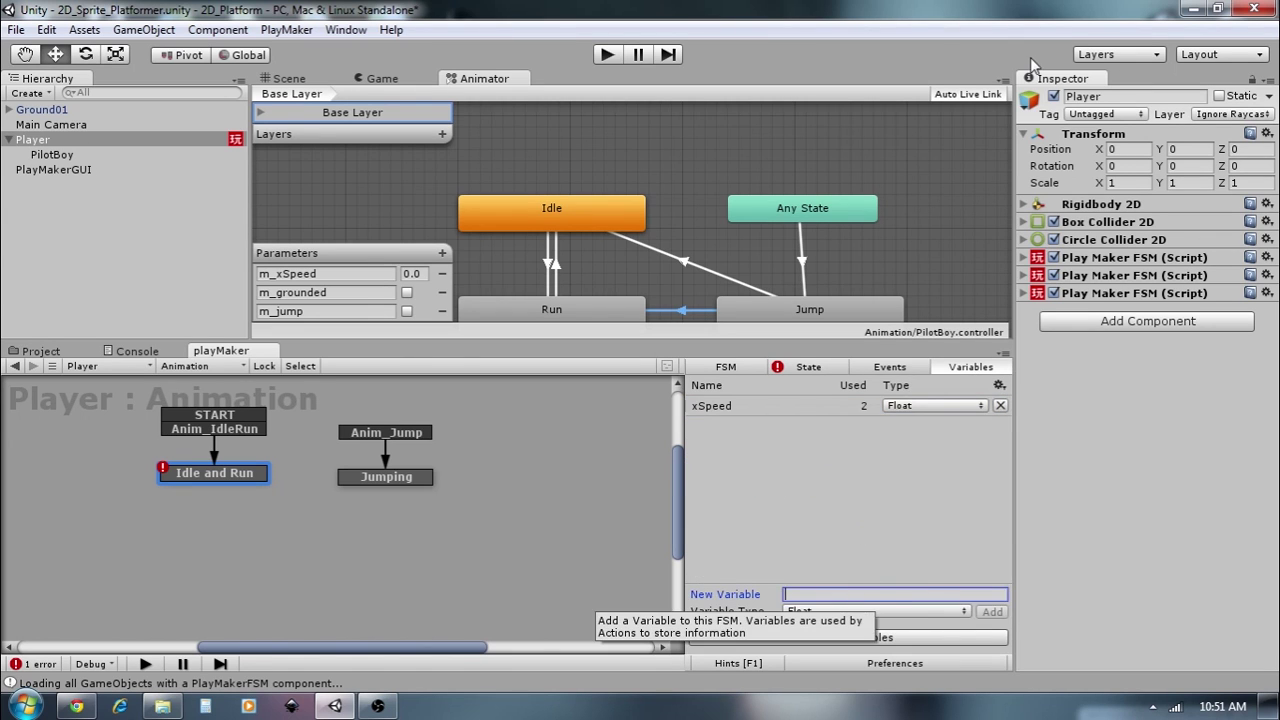
{"action": "type", "text": "mecanimChar"}
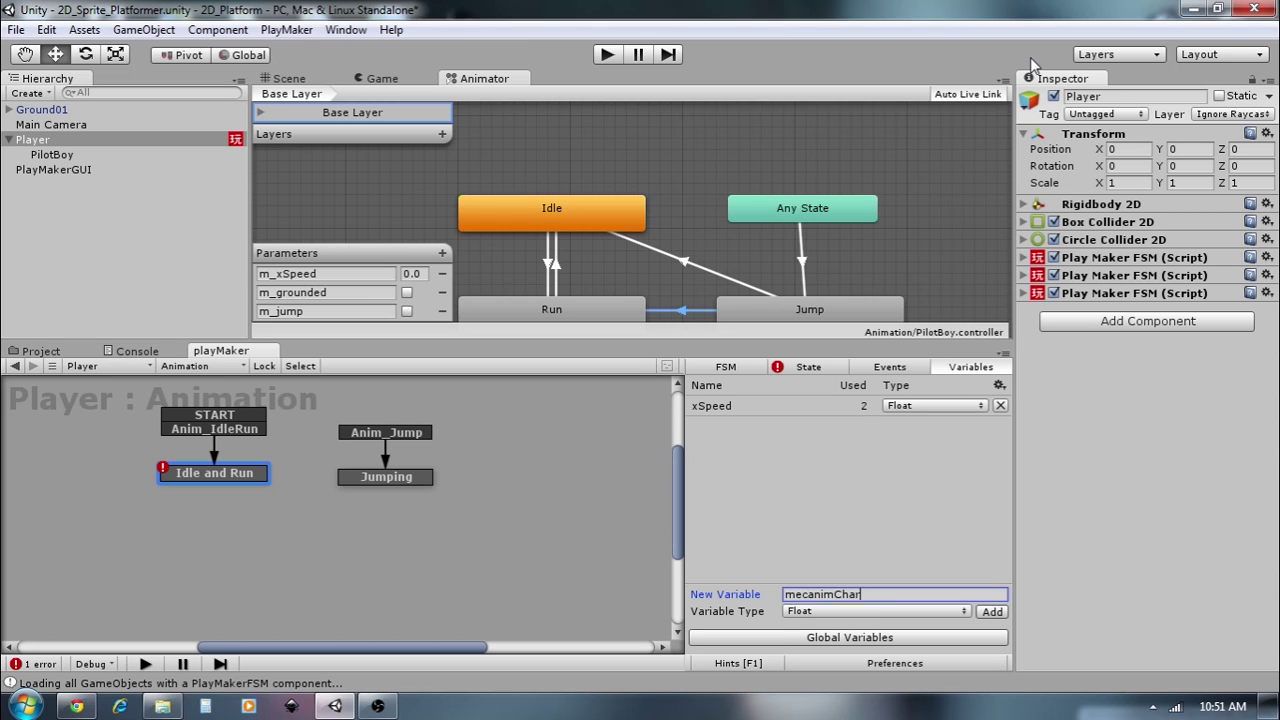
{"action": "key", "text": "Return"}
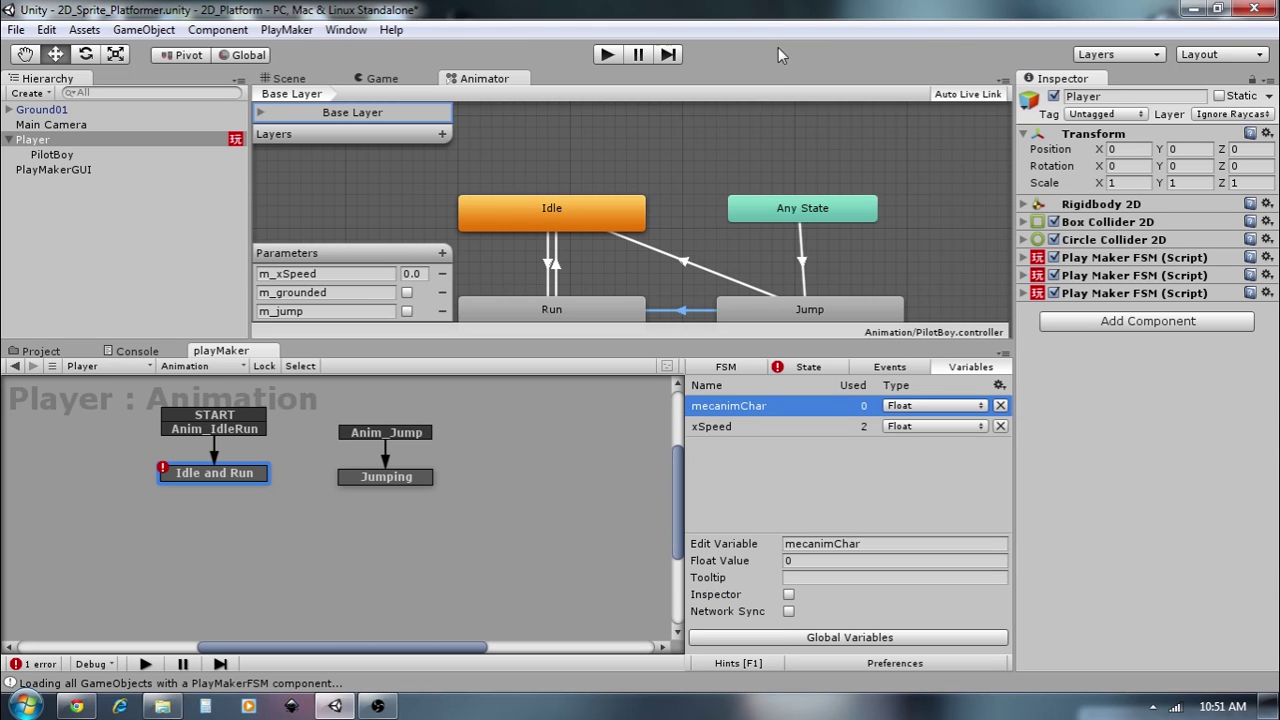
{"action": "left_click", "coordinate": [928, 406]}
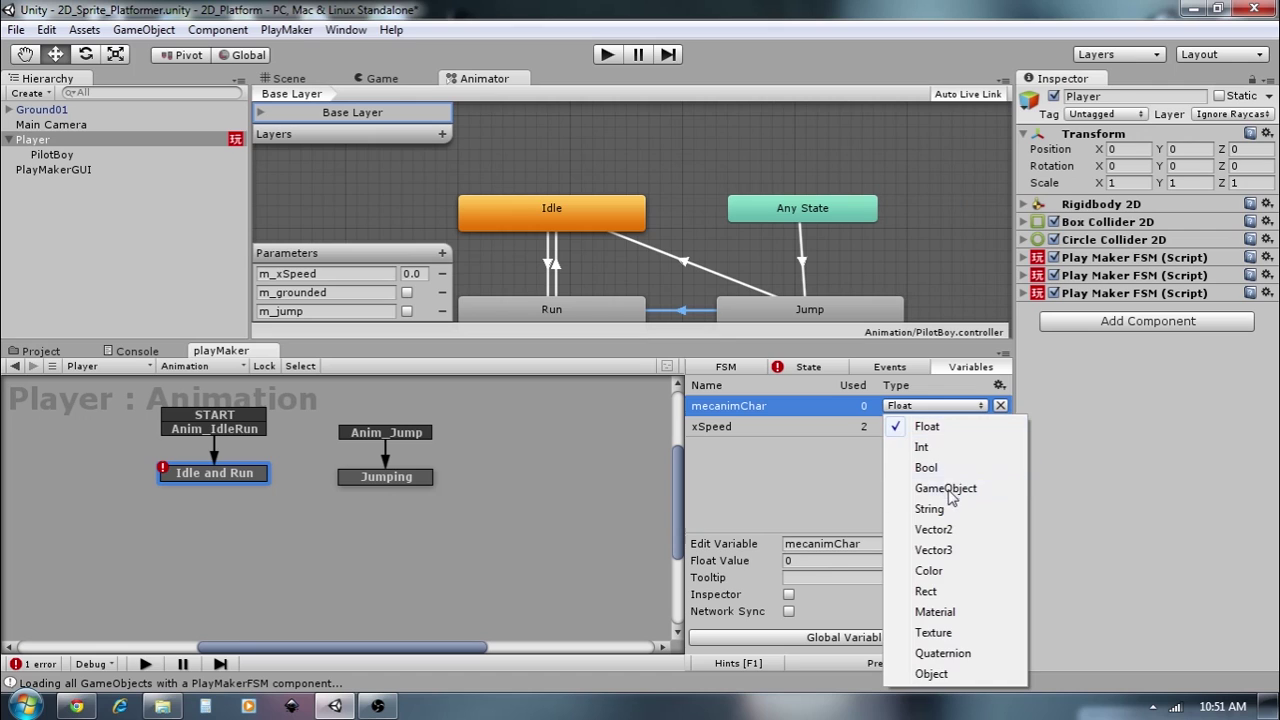
{"action": "left_click", "coordinate": [940, 487]}
{"action": "left_click_drag", "start_coordinate": [52, 155], "coordinate": [886, 563]}
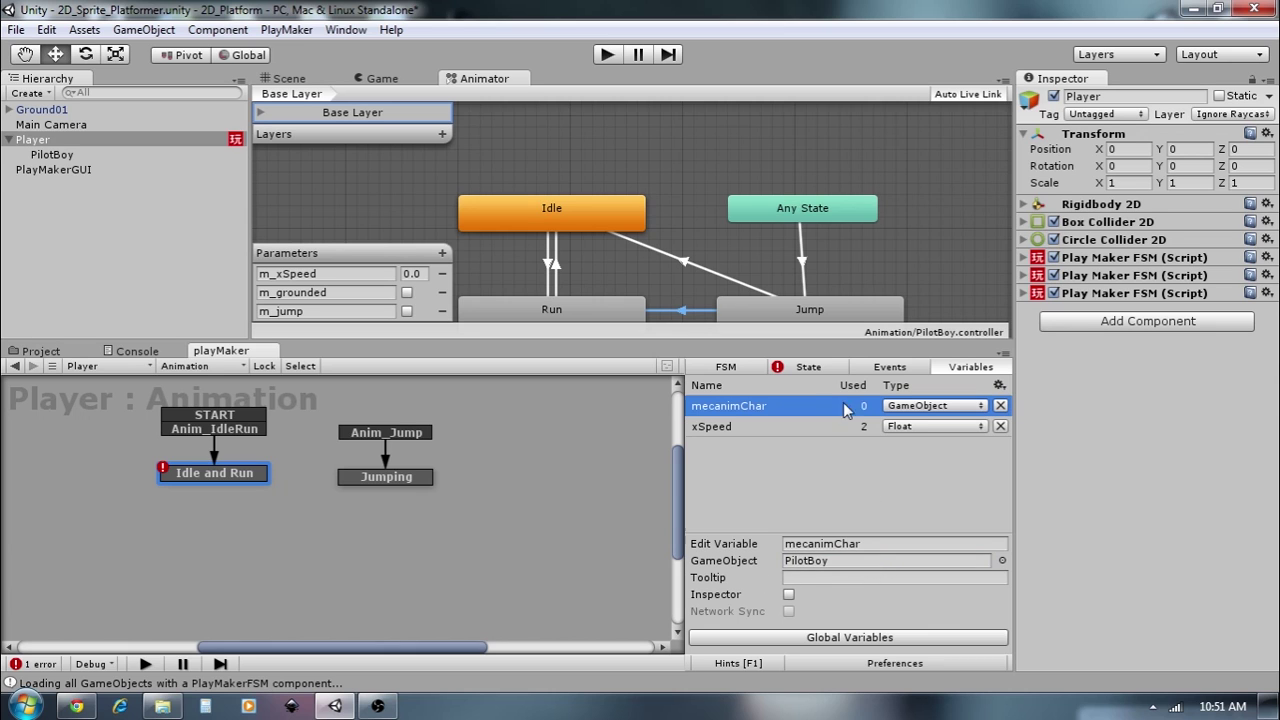
- Use the mecanimChar variable as the Set Animator Float action's game object, make the action repeat every frame and collapse it
{"action": "left_click", "coordinate": [808, 372]}
{"action": "left_click", "coordinate": [986, 505]}
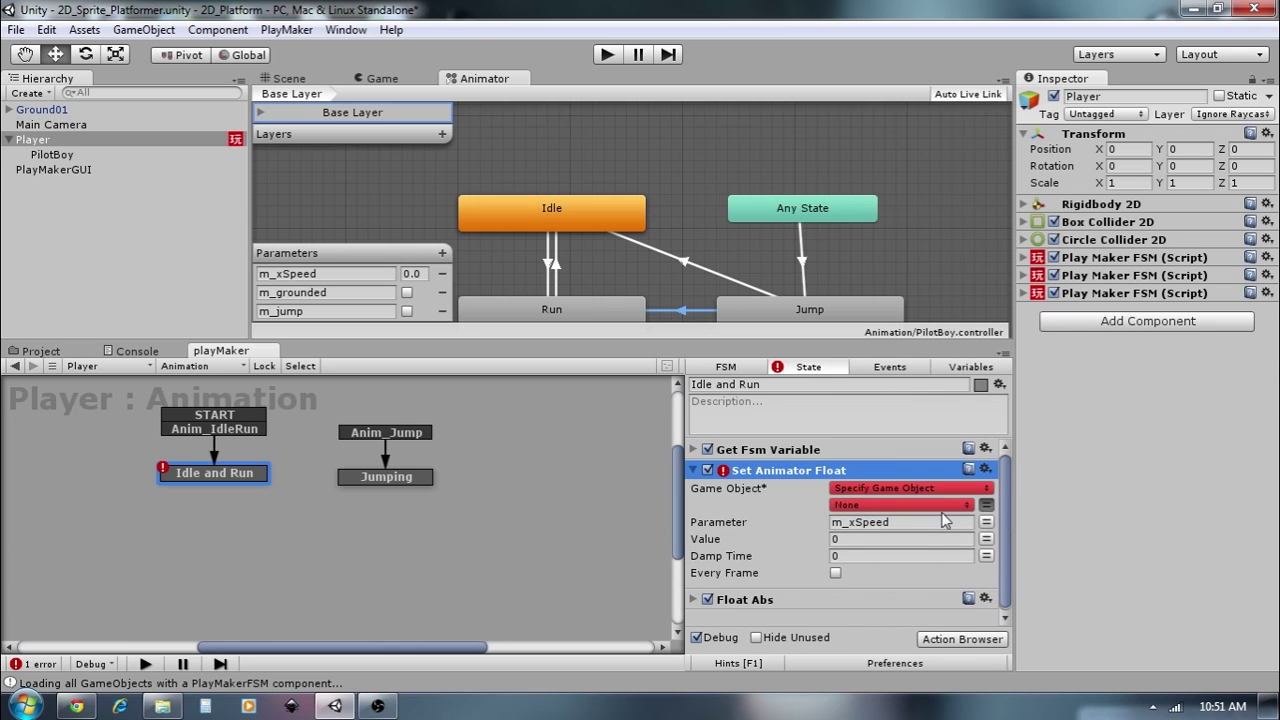
{"action": "left_click", "coordinate": [940, 507]}
{"action": "left_click", "coordinate": [905, 546]}
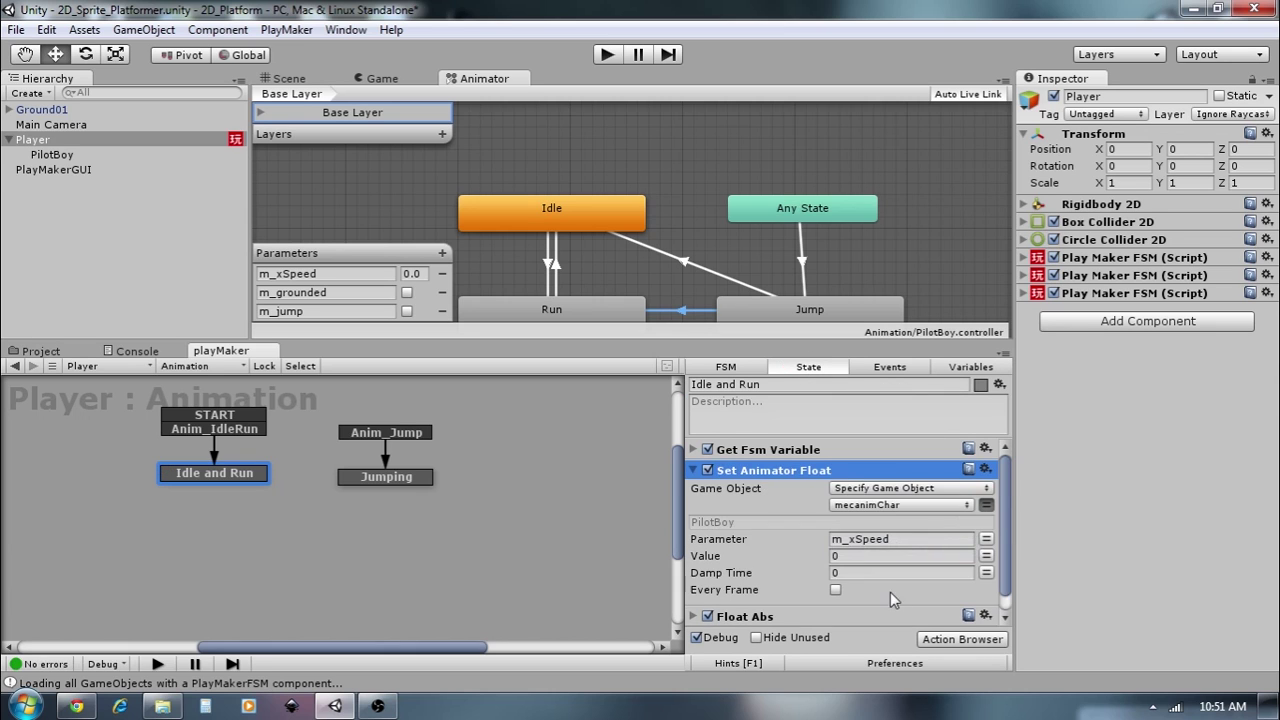
{"action": "left_click", "coordinate": [836, 591]}
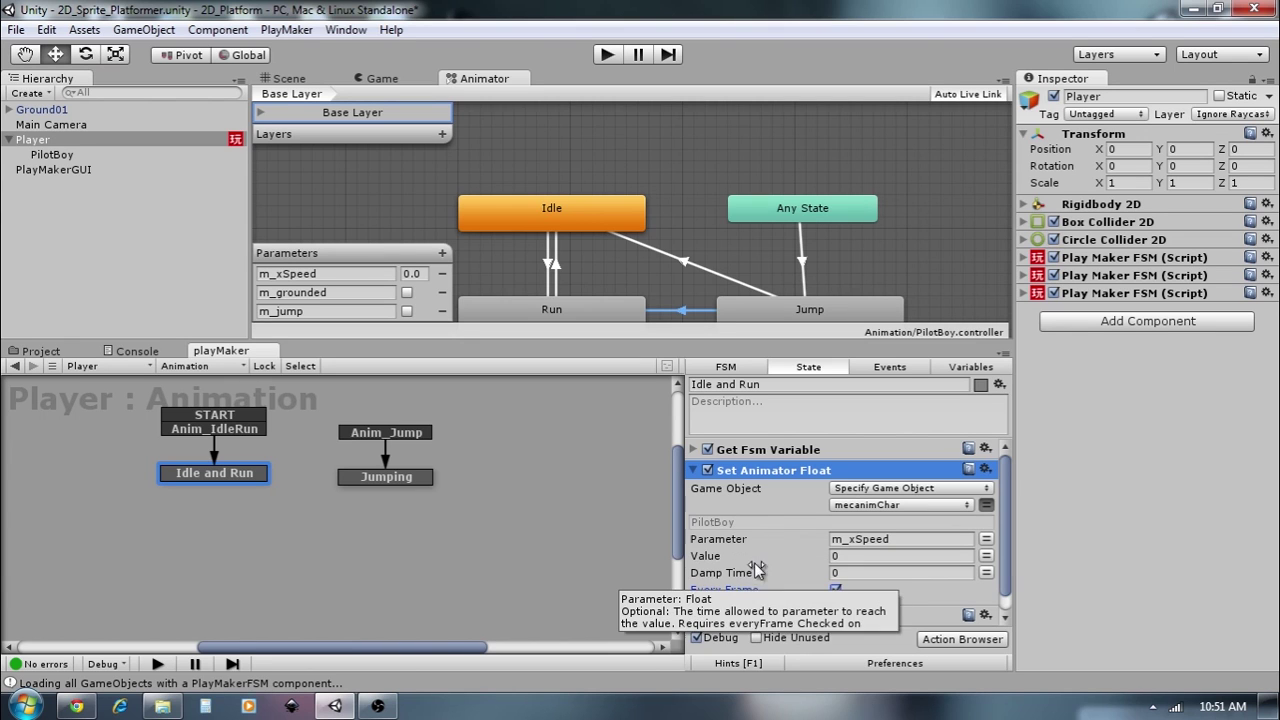
{"action": "left_click", "coordinate": [690, 471]}
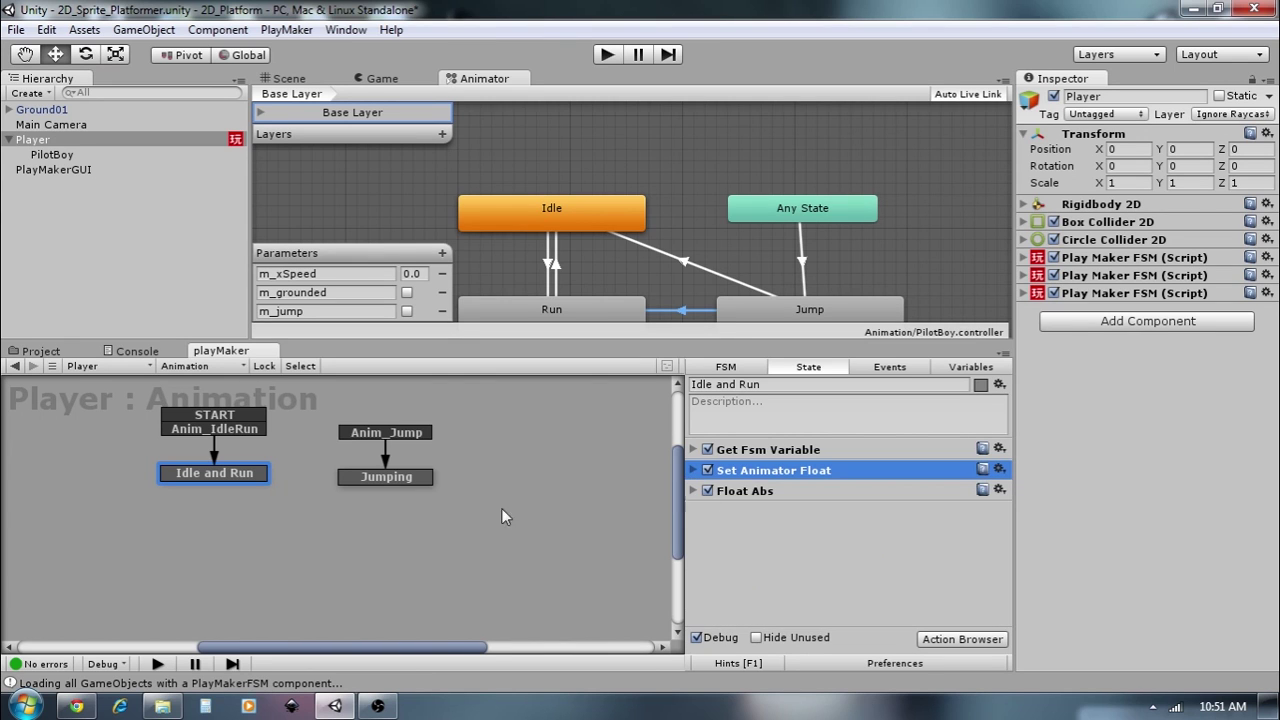
- Add the Set Animator Trigger and Set Animator Bool actions to the Jumping state
{"action": "left_click", "coordinate": [412, 480]}
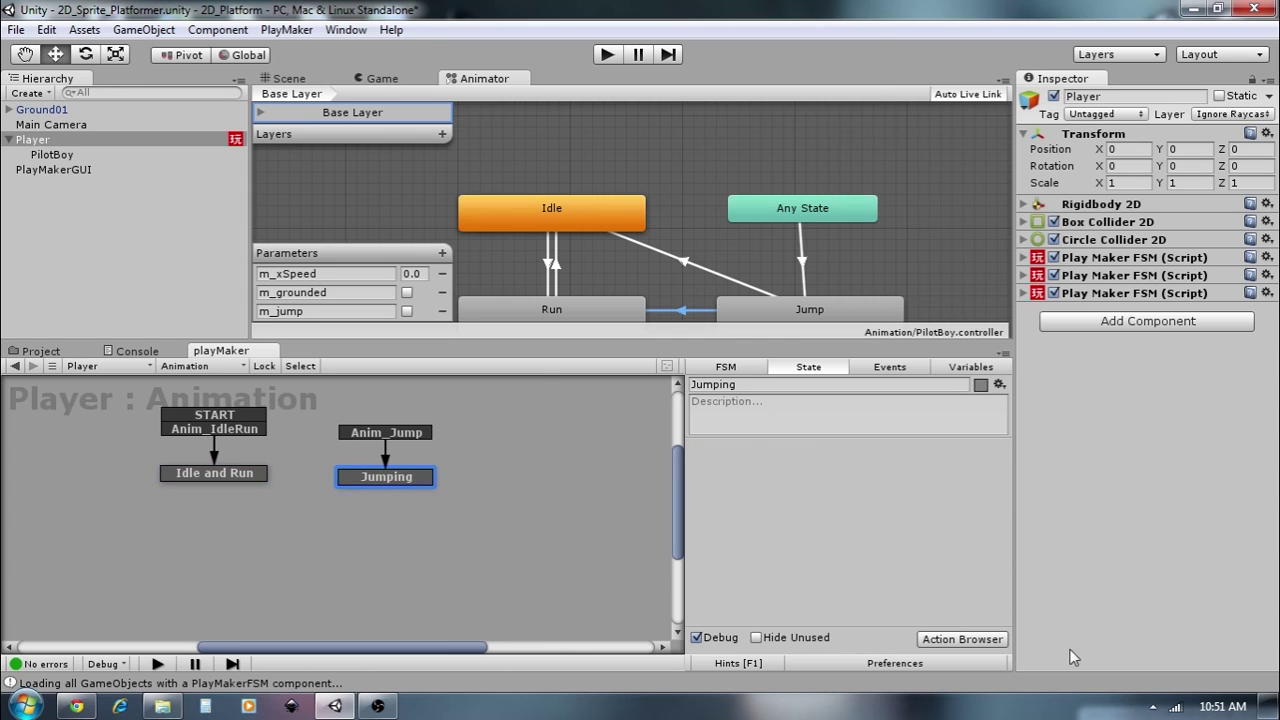
{"action": "left_click", "coordinate": [978, 641]}
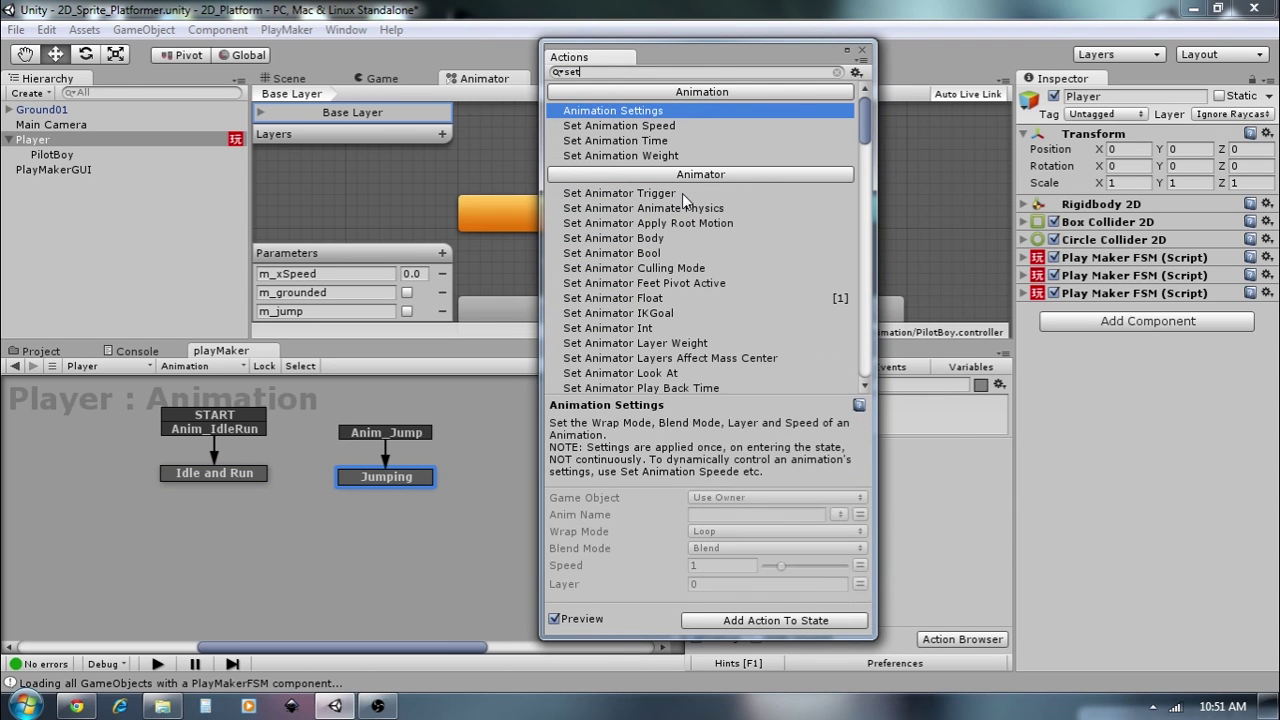
{"action": "type", "text": "anim"}
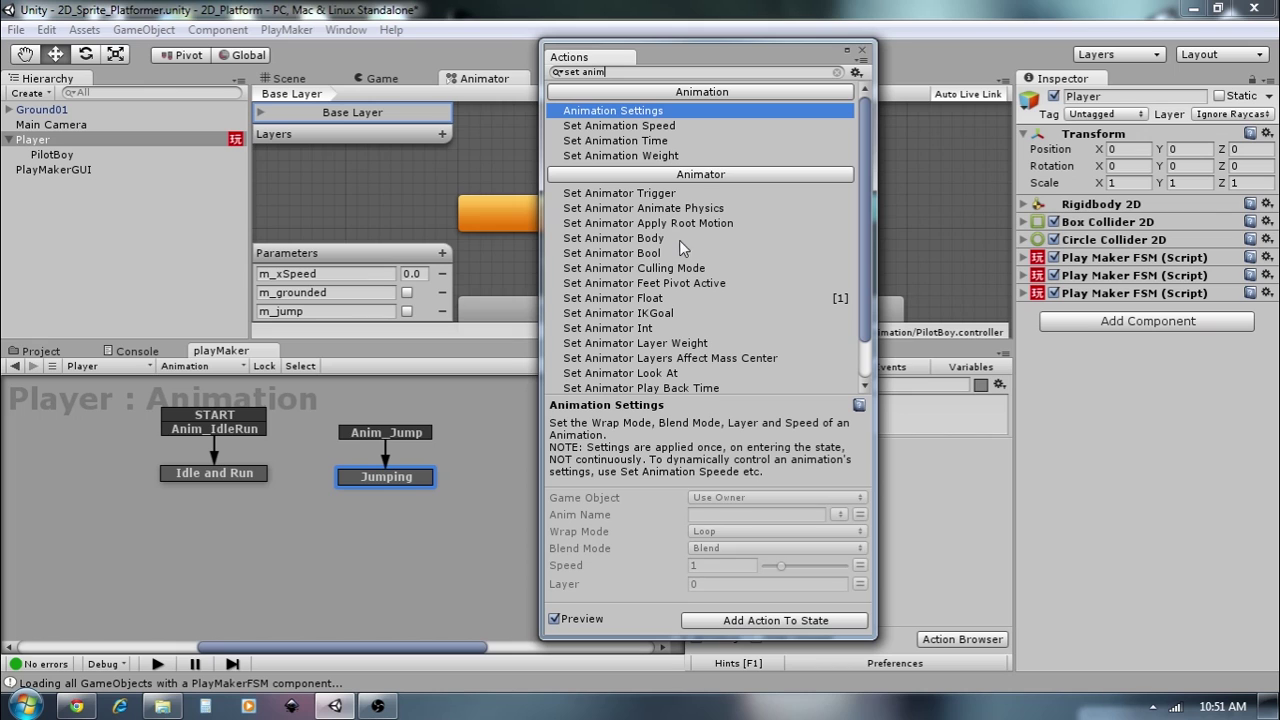
{"action": "double_click", "coordinate": [664, 194]}
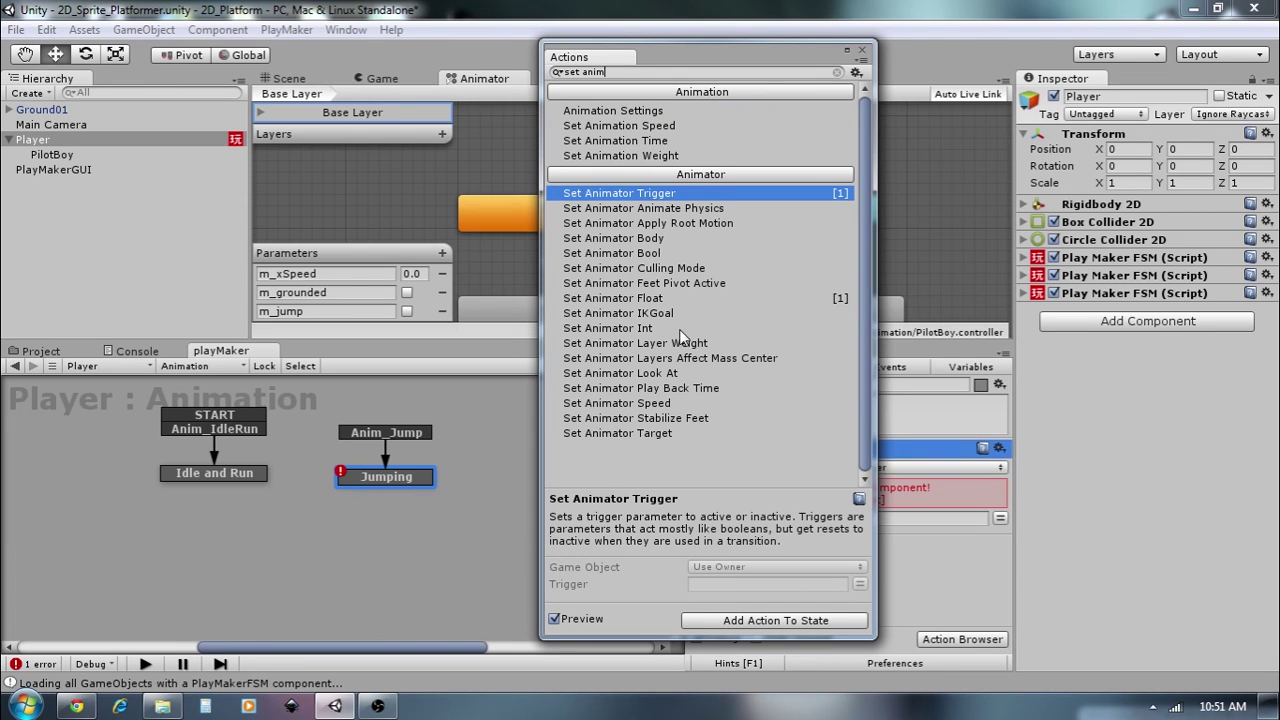
{"action": "double_click", "coordinate": [650, 254]}
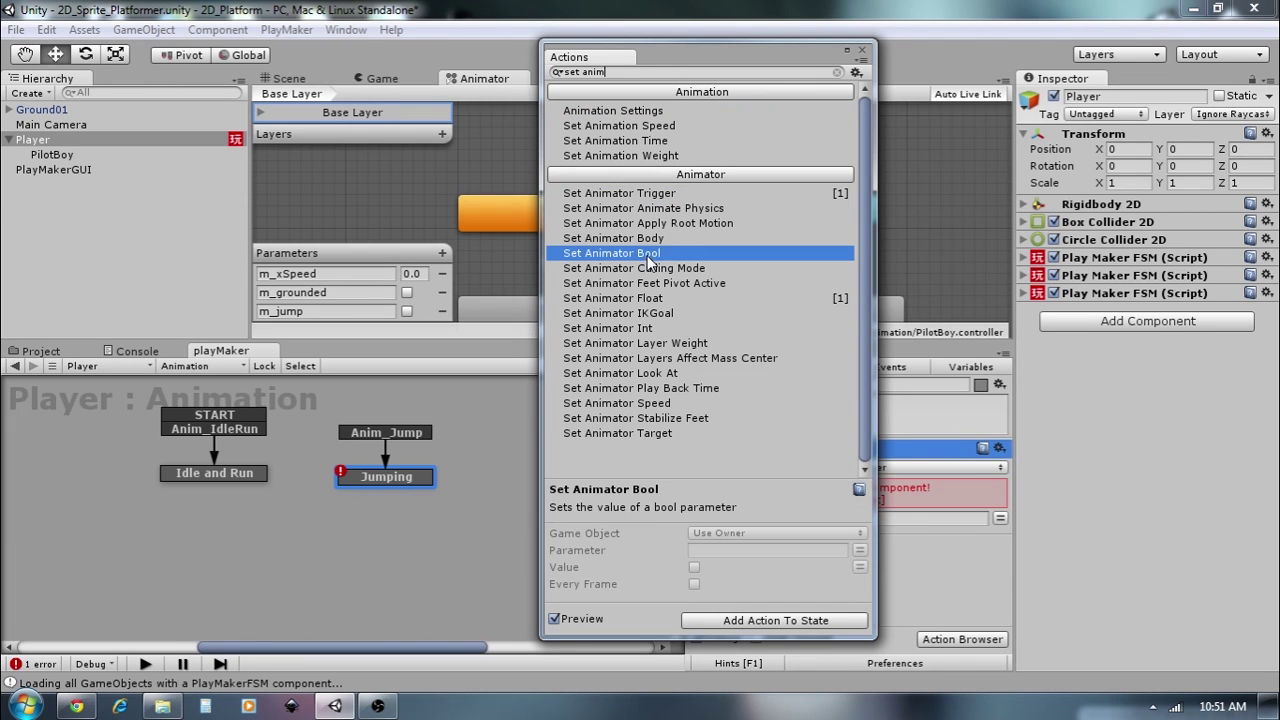
{"action": "left_click", "coordinate": [862, 52]}
- Specify the mecanimChar variable as the game object of both the Set Animator Bool and Set Animator Trigger actions
{"action": "left_click", "coordinate": [888, 467]}
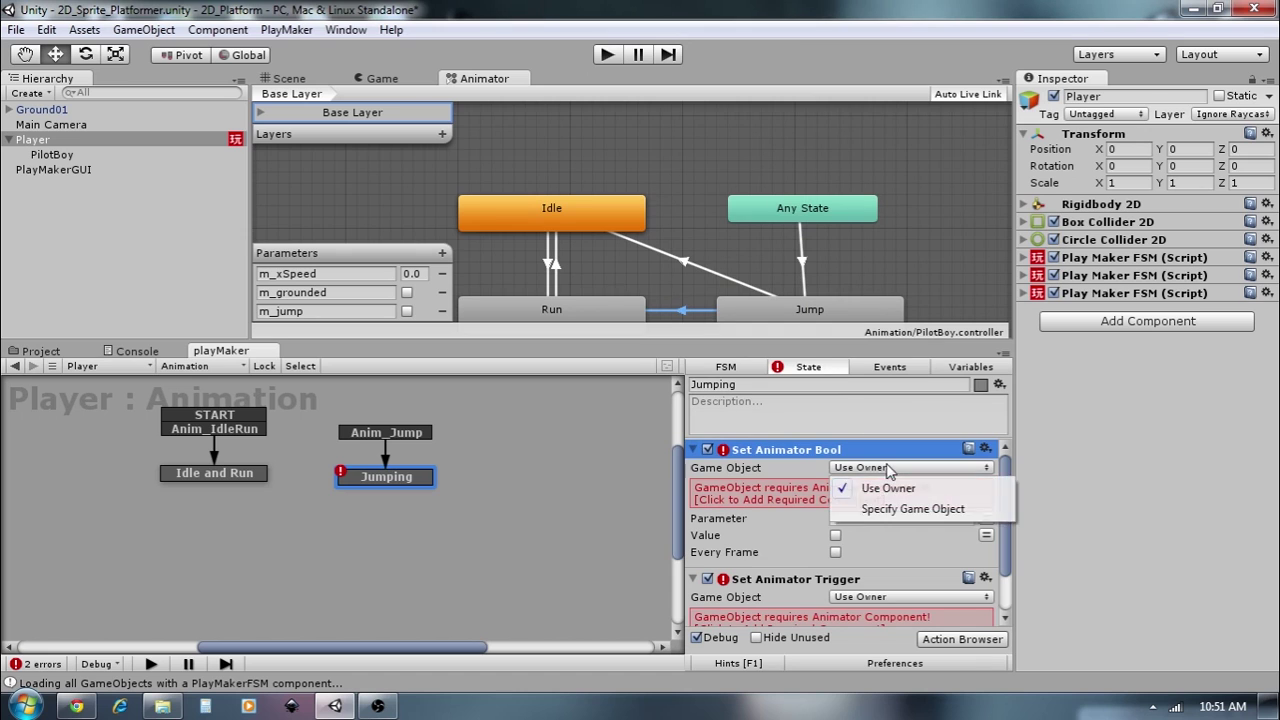
{"action": "left_click", "coordinate": [899, 509]}
{"action": "left_click", "coordinate": [928, 484]}
{"action": "left_click", "coordinate": [931, 523]}
{"action": "scroll", "coordinate": [931, 535], "scroll_direction": "down", "scroll_amount": 2}
{"action": "left_click", "coordinate": [930, 541]}
{"action": "left_click", "coordinate": [936, 585]}
{"action": "left_click", "coordinate": [940, 574]}
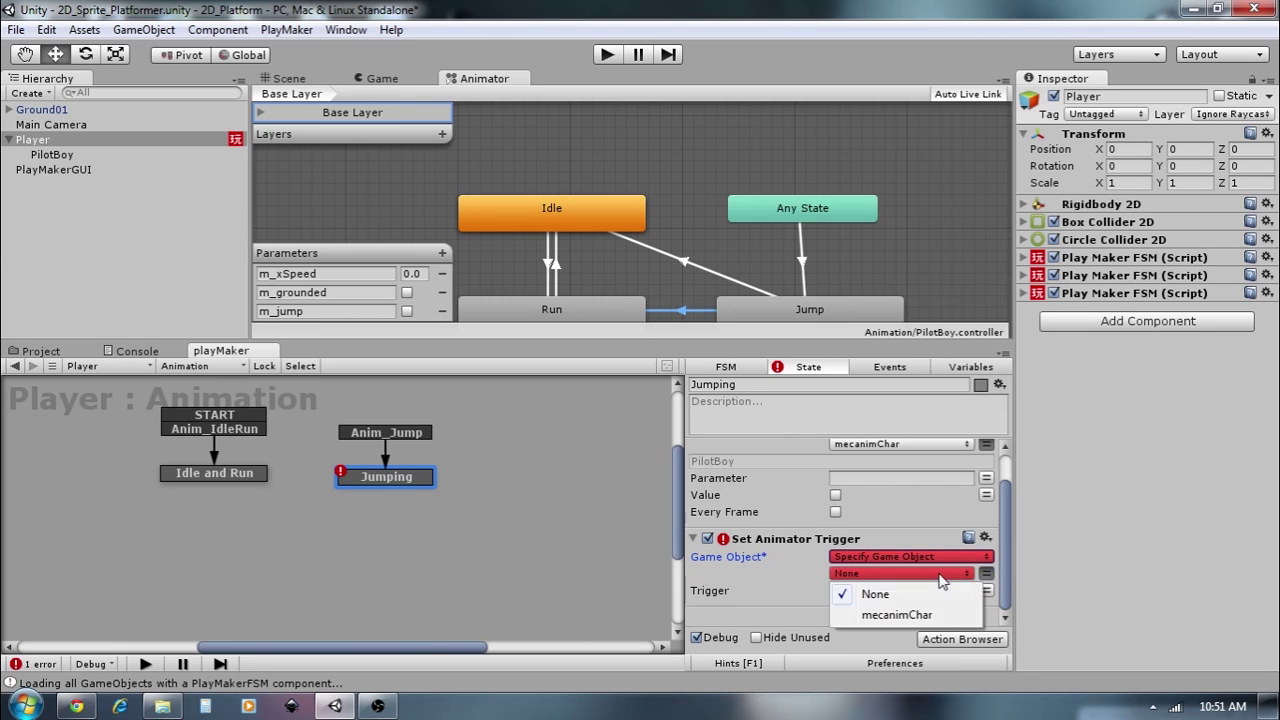
{"action": "left_click", "coordinate": [897, 614]}
{"action": "scroll", "coordinate": [916, 572], "scroll_direction": "up", "scroll_amount": 2}
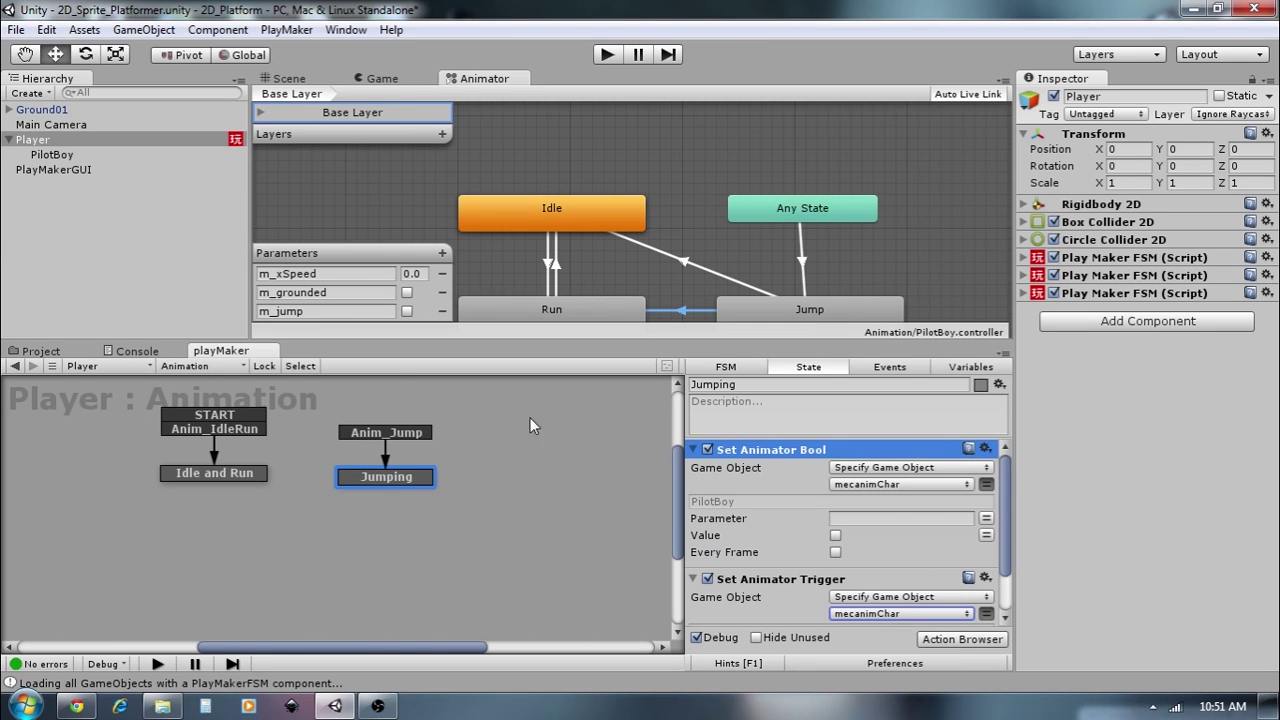
- Copy the m_grounded parameter name from the animator into the Set Animator Bool action's parameter and collapse the action
{"action": "left_click_drag", "start_coordinate": [320, 311], "coordinate": [235, 292]}
{"action": "key", "text": "ctrl+c"}
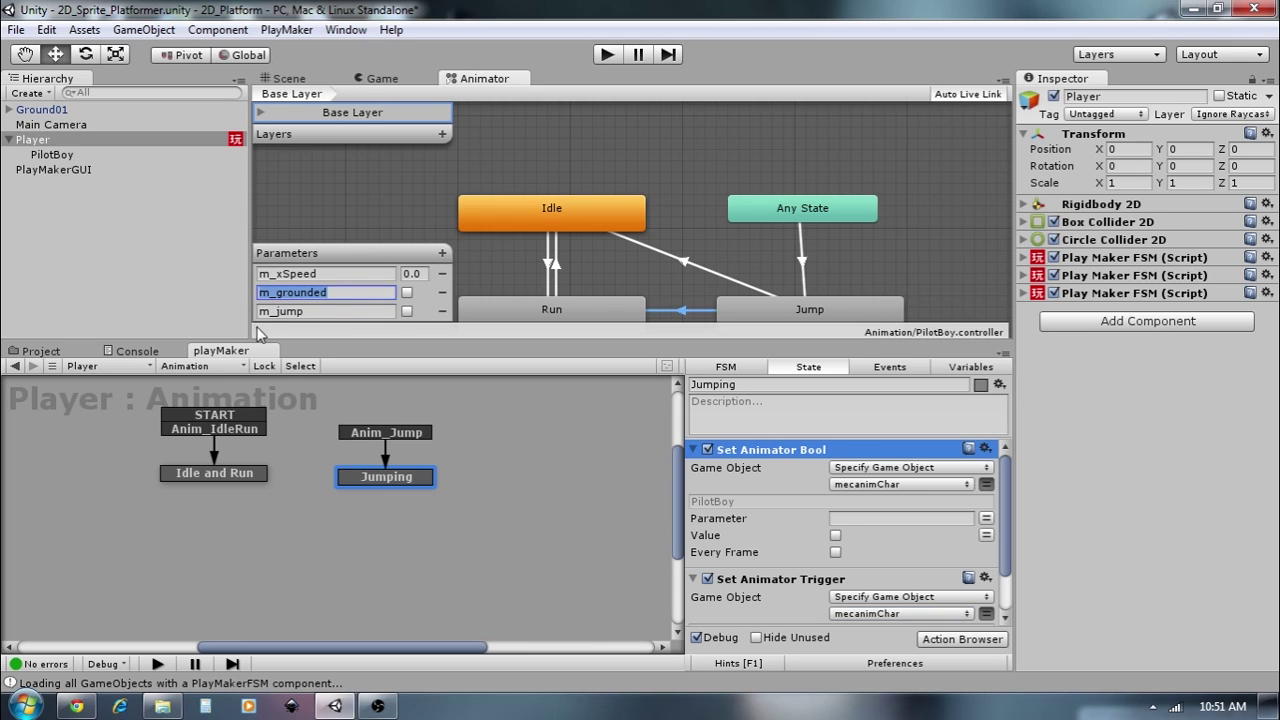
{"action": "left_click", "coordinate": [855, 518]}
{"action": "key", "text": "ctrl+v"}
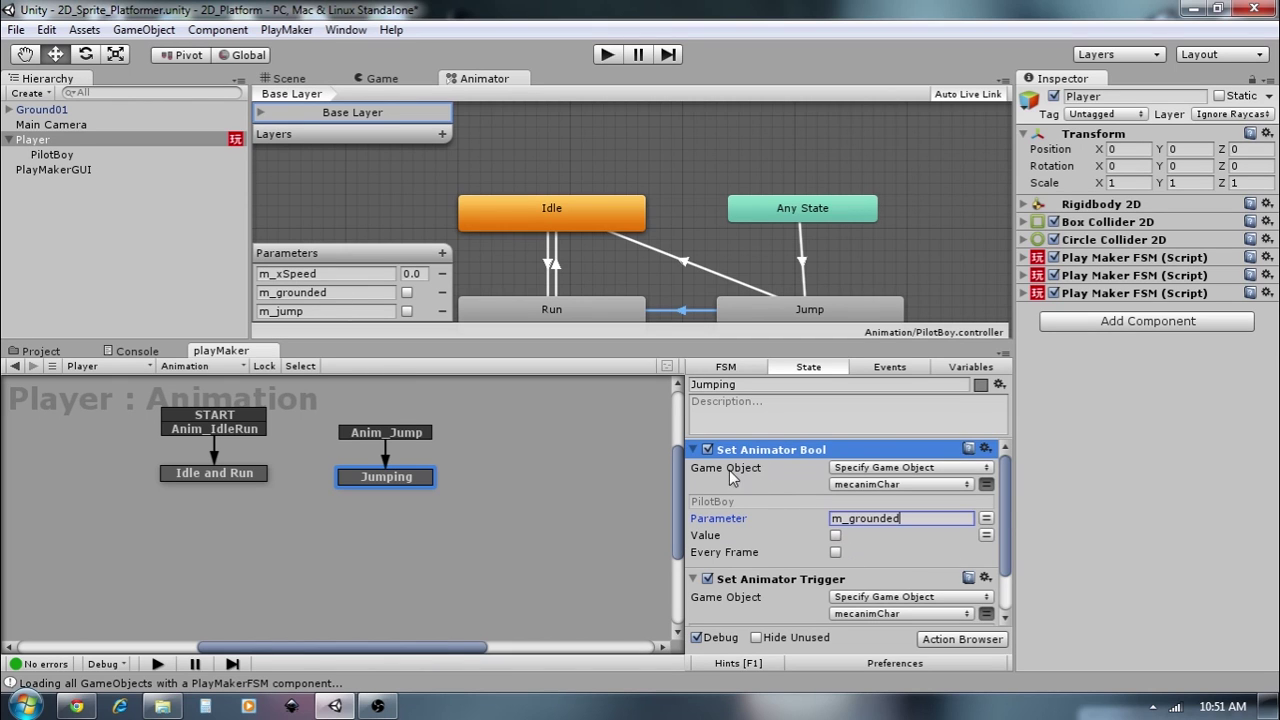
{"action": "left_click", "coordinate": [695, 450]}
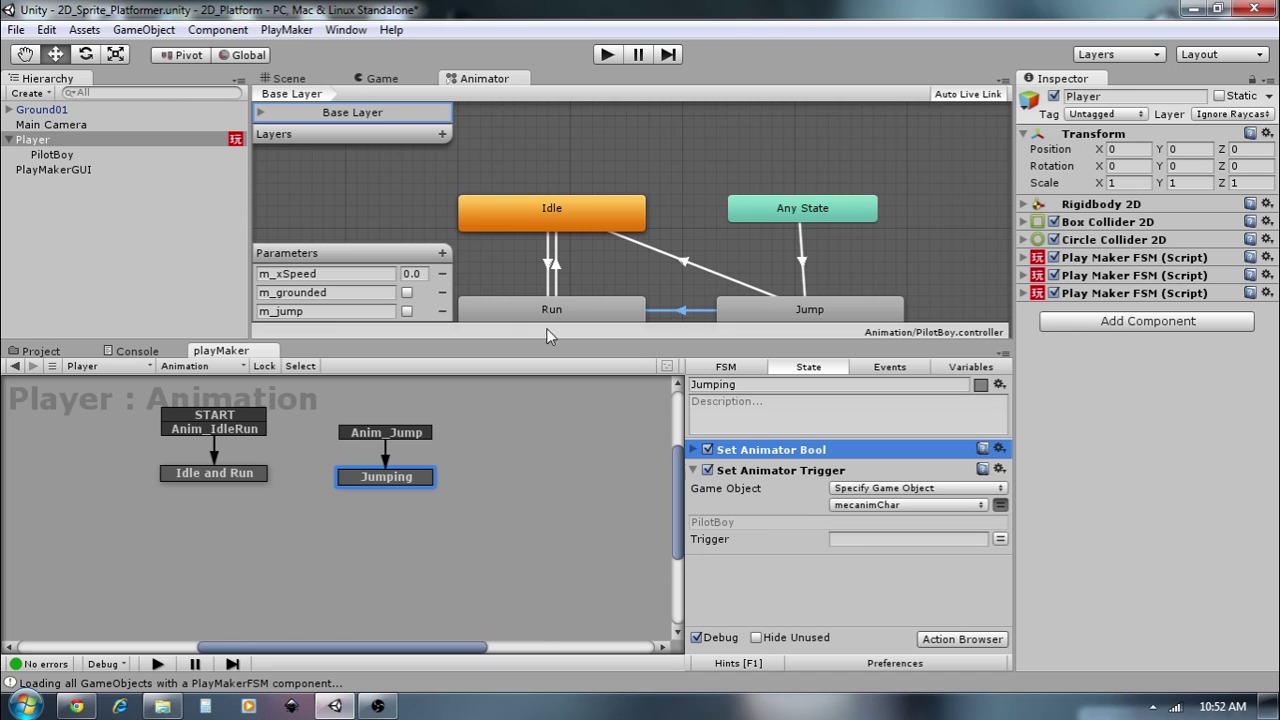
- Copy the m_jump parameter name from the animator into the Set Animator Trigger action's trigger
{"action": "double_click", "coordinate": [327, 310]}
{"action": "key", "text": "ctrl+c"}
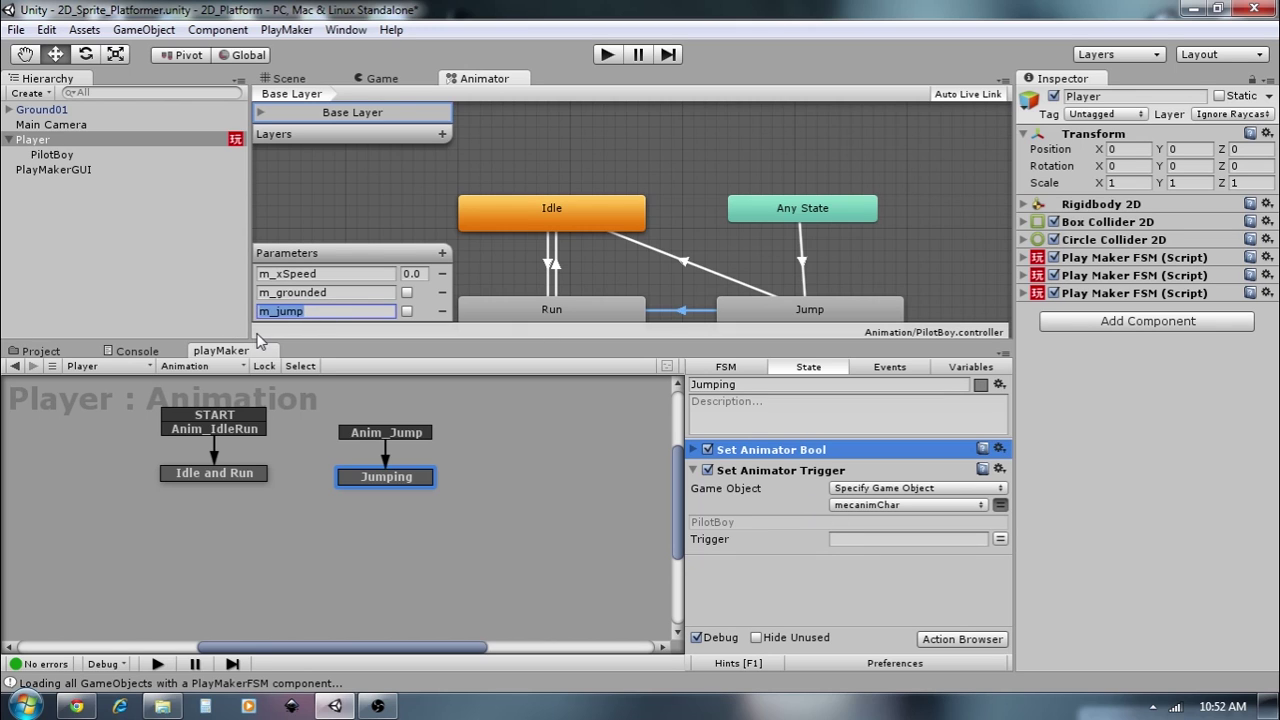
{"action": "left_click", "coordinate": [850, 540]}
{"action": "key", "text": "ctrl+v"}
{"action": "left_click", "coordinate": [778, 603]}
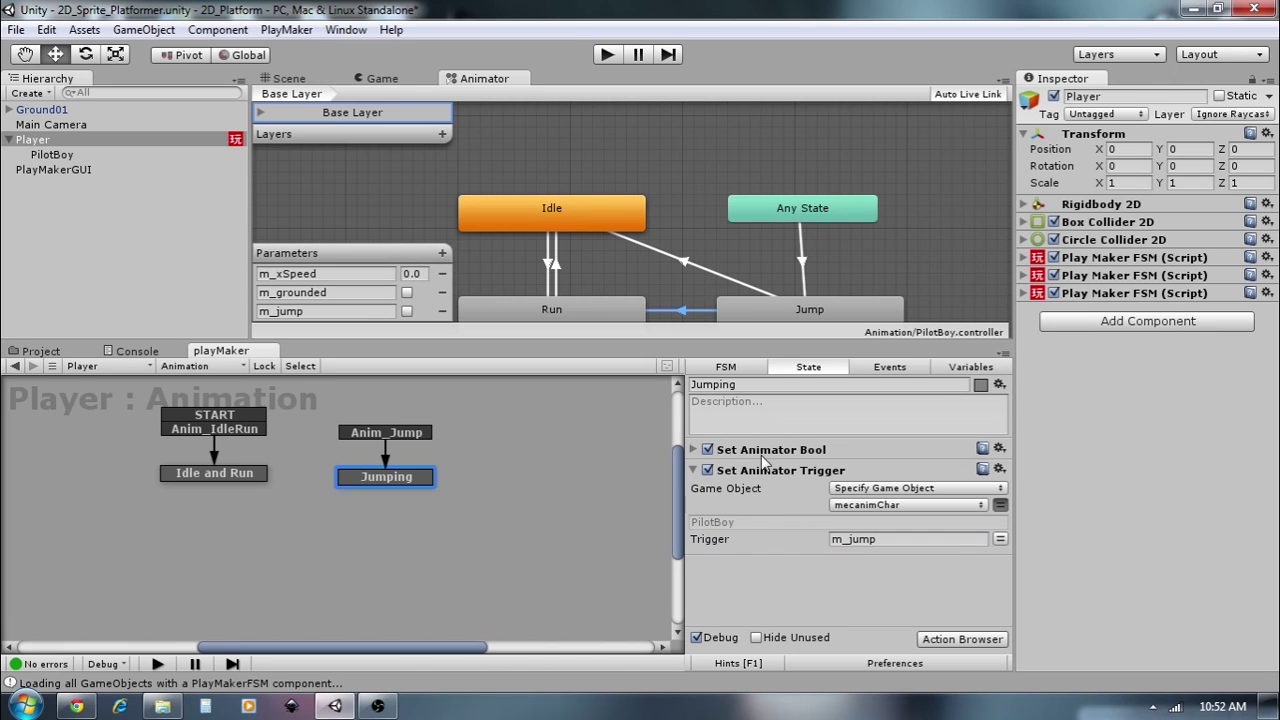
- Move the Set Animator Trigger action above Set Animator Bool in the Jumping state and collapse it
{"action": "left_click", "coordinate": [748, 474]}
{"action": "left_click_drag", "start_coordinate": [746, 468], "coordinate": [748, 448]}
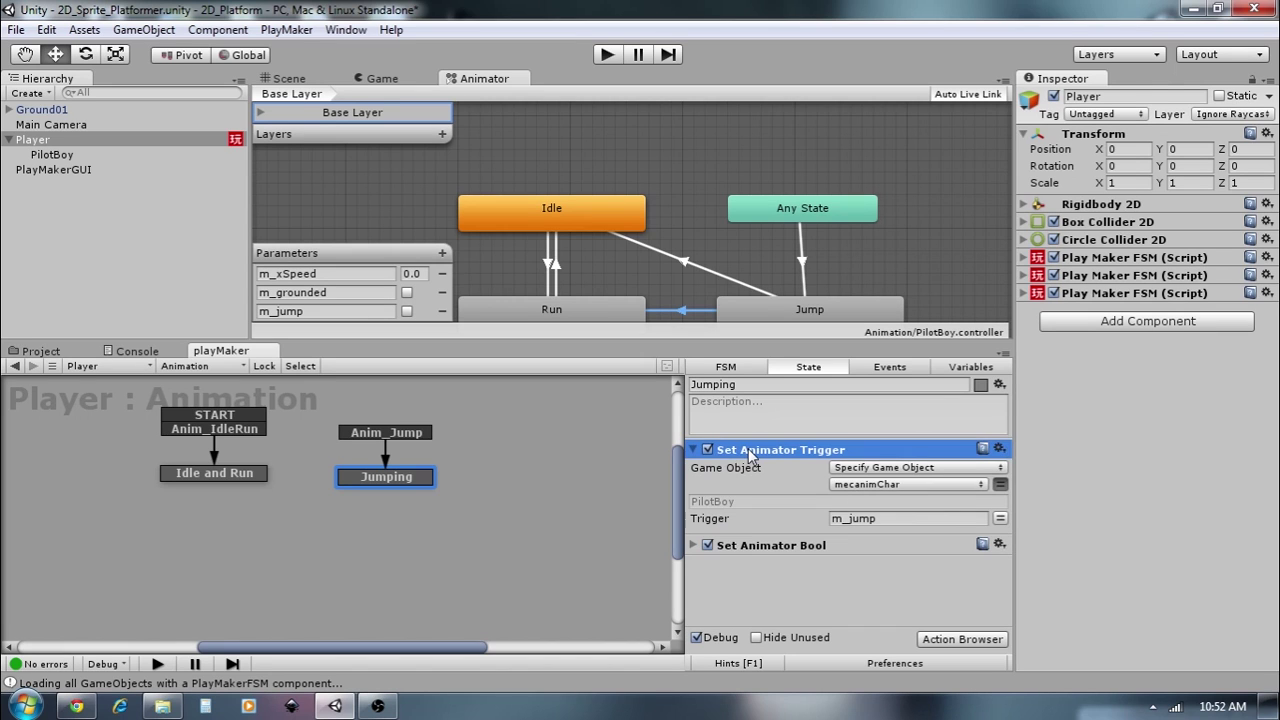
{"action": "left_click", "coordinate": [695, 450]}
- Copy the Set Animator Bool action from the Jumping state into the Idle and Run state, turn on its value and collapse it
{"action": "left_click", "coordinate": [694, 470]}
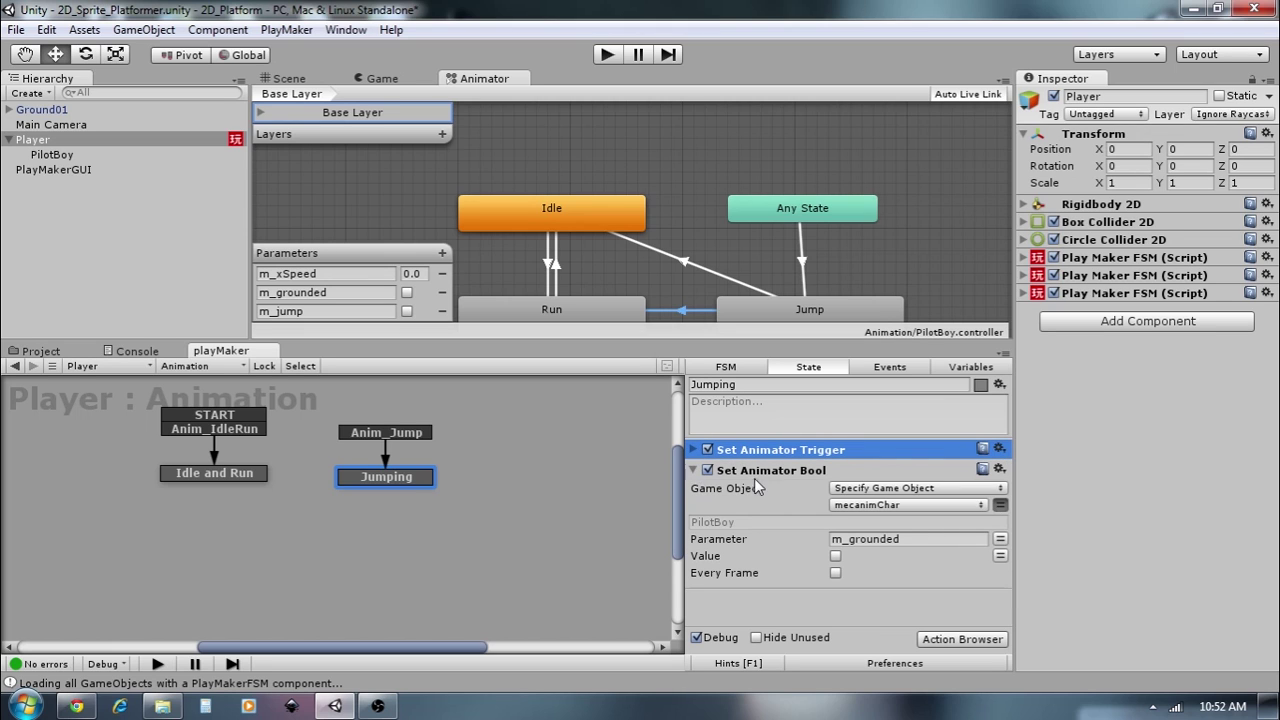
{"action": "left_click", "coordinate": [762, 471]}
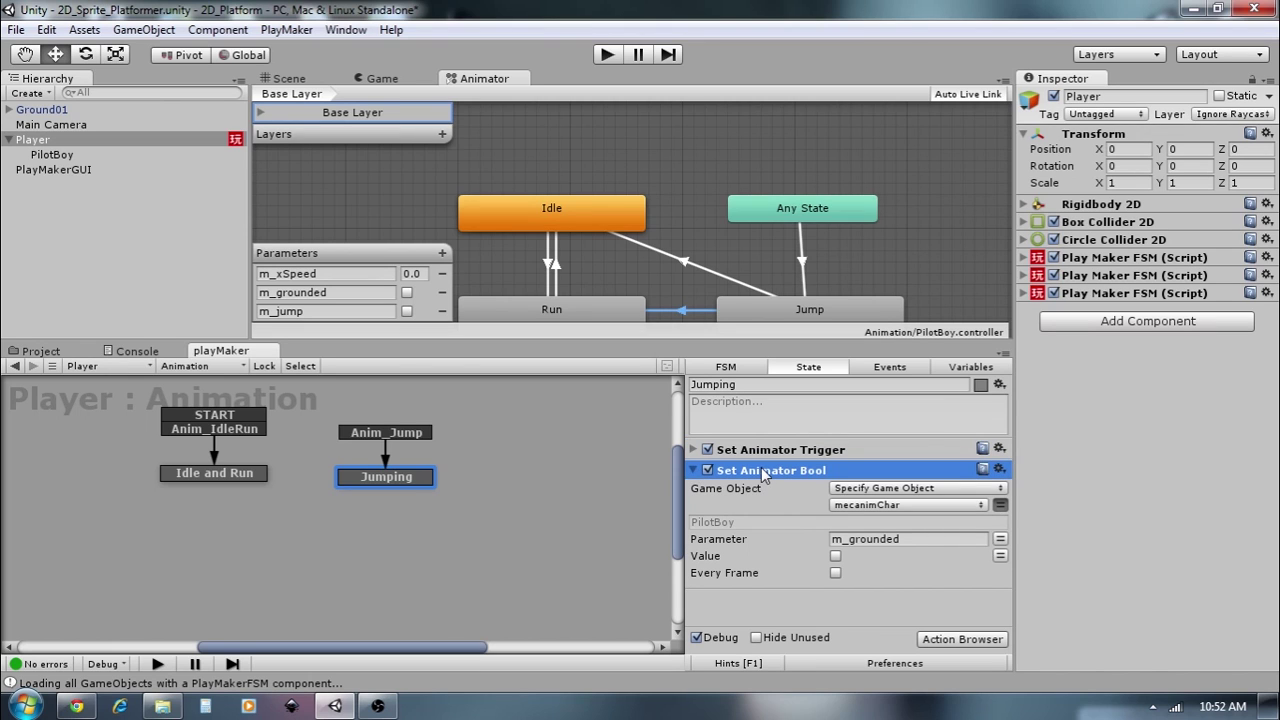
{"action": "left_click", "coordinate": [695, 471]}
{"action": "left_click", "coordinate": [254, 476]}
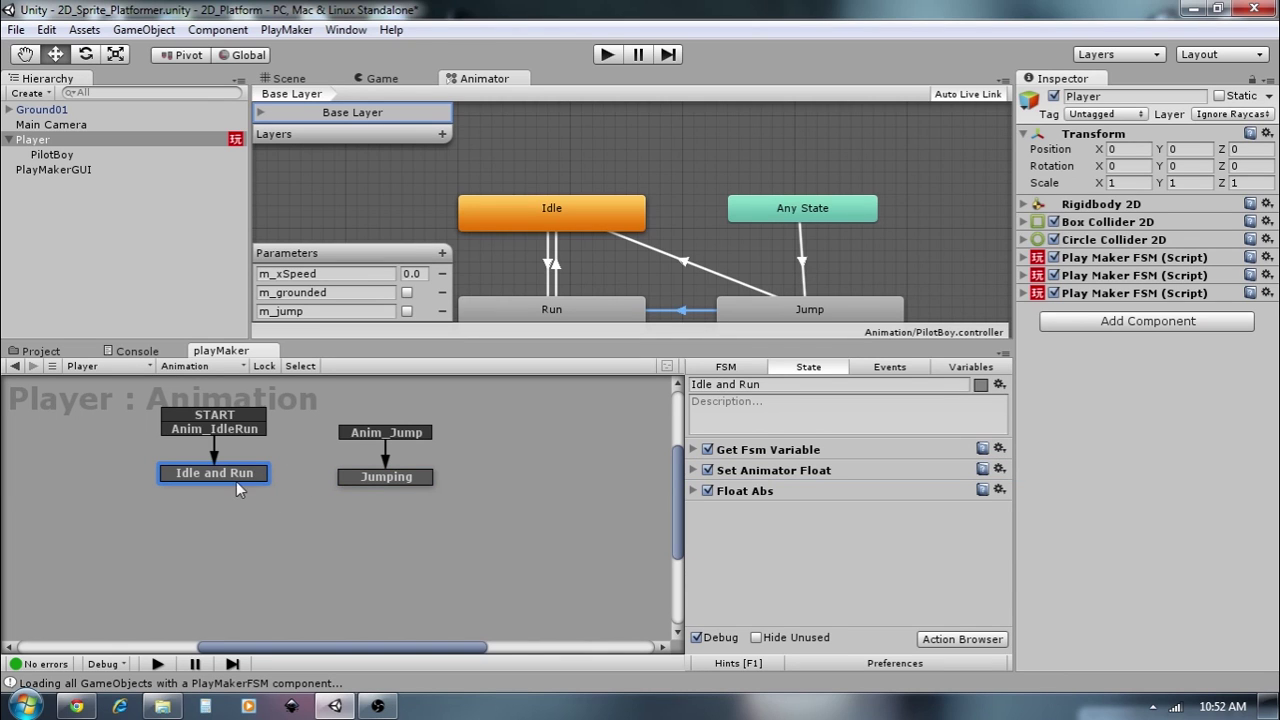
{"action": "key", "text": "ctrl+v"}
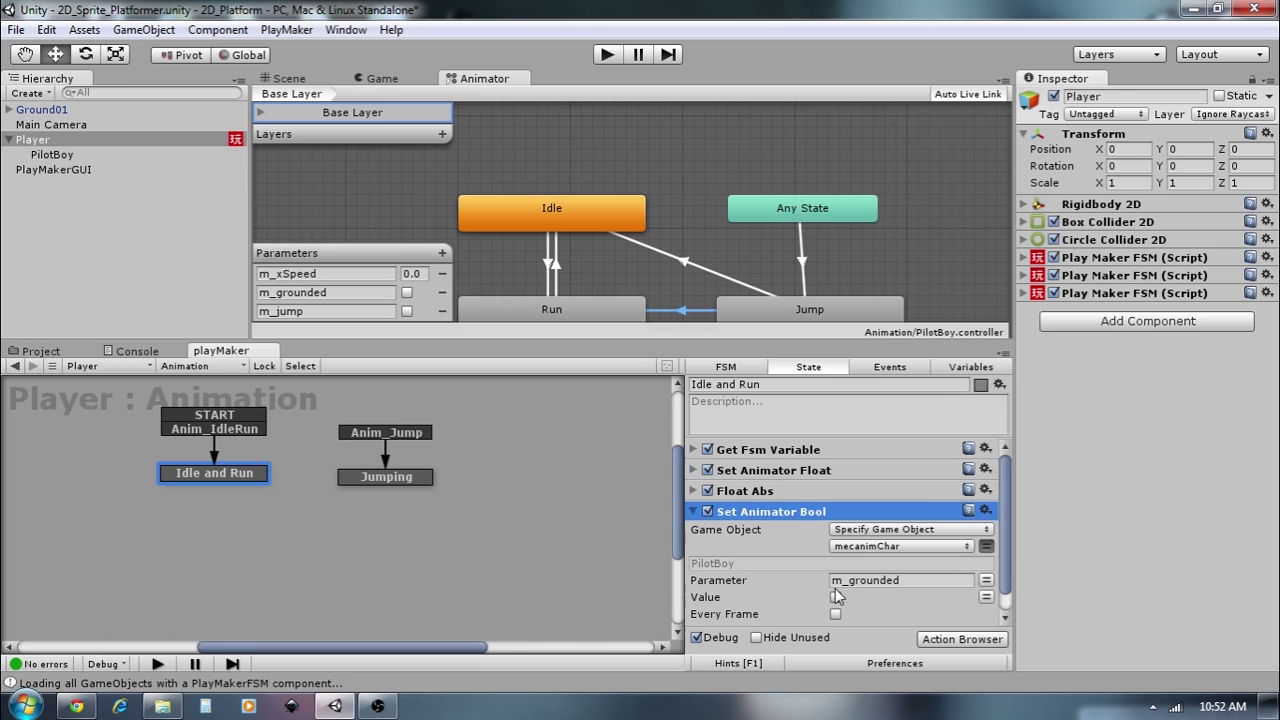
{"action": "scroll", "coordinate": [815, 592], "scroll_direction": "down", "scroll_amount": 1}
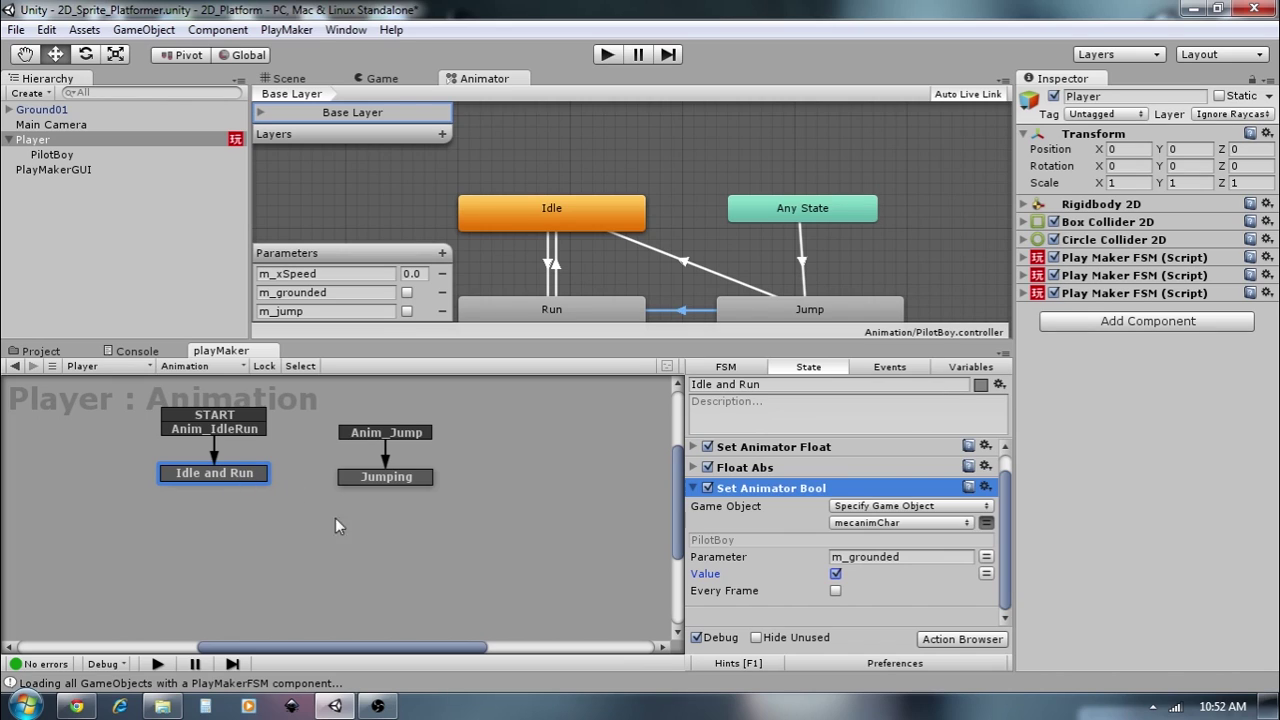
{"action": "left_click", "coordinate": [702, 490]}
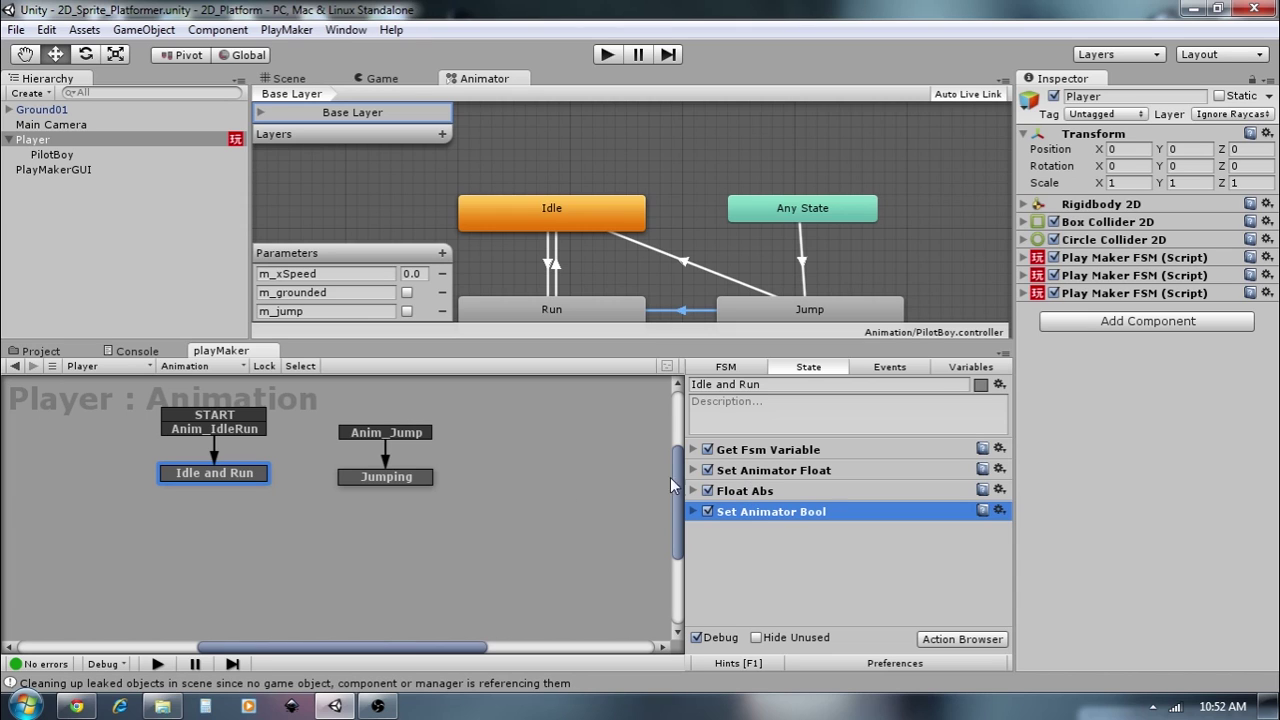
- Switch from the Animation FSM to the Player's Jump FSM, select the Getting Jump Button state and collapse its Get Button Down action
{"action": "left_click", "coordinate": [220, 367]}
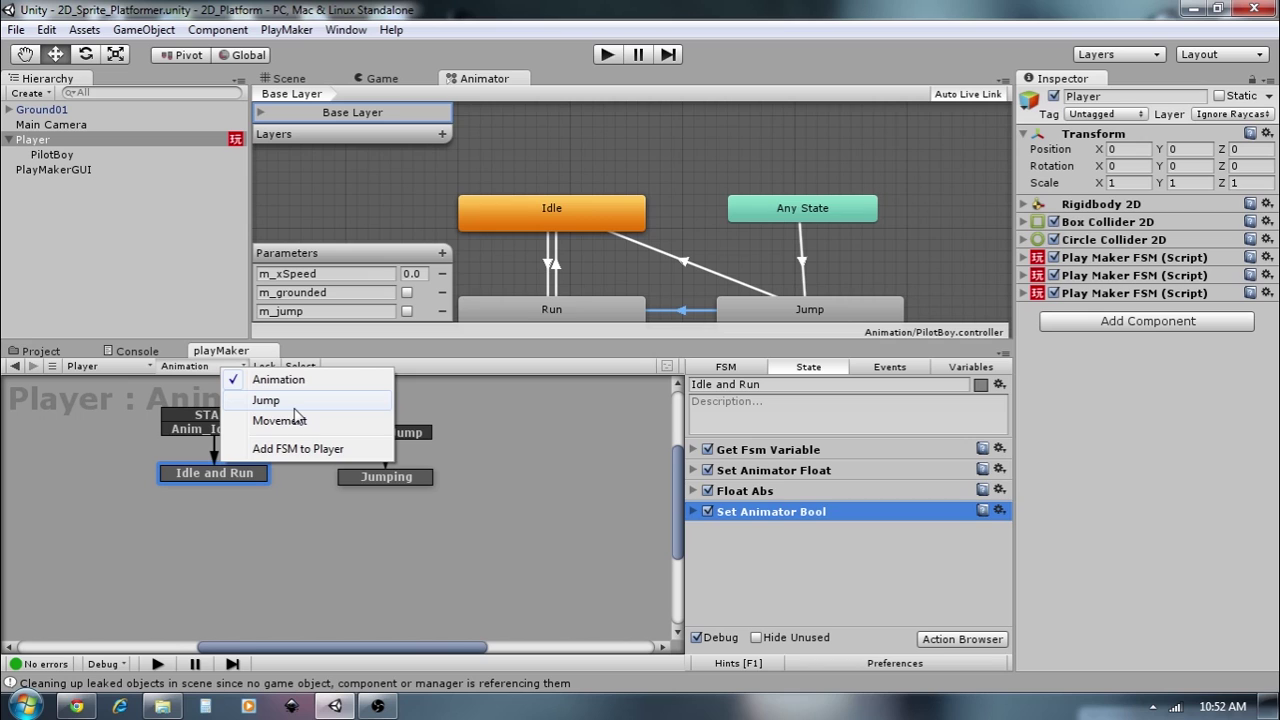
{"action": "left_click", "coordinate": [280, 420]}
{"action": "left_click", "coordinate": [226, 365]}
{"action": "left_click", "coordinate": [262, 400]}
{"action": "left_click", "coordinate": [258, 470]}
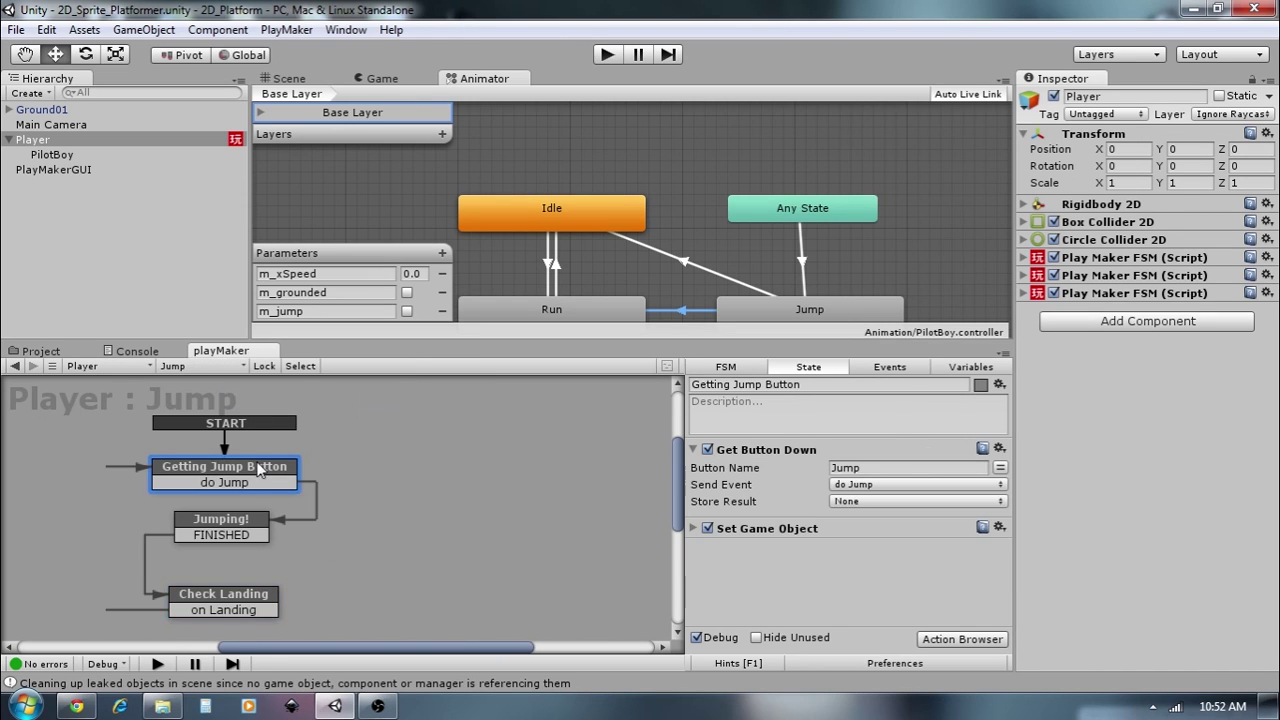
{"action": "left_click", "coordinate": [694, 450]}
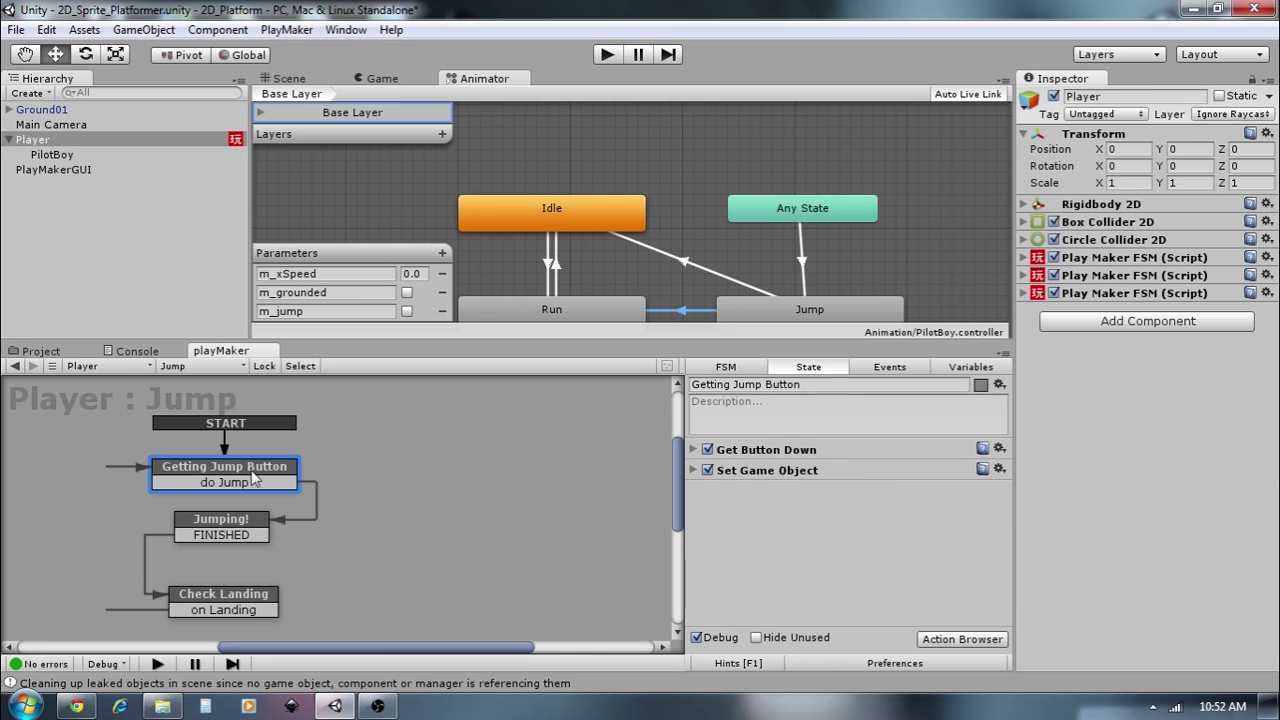
- Add a Send Event action to the Getting Jump Button state of the Jump FSM
{"action": "left_click", "coordinate": [963, 639]}
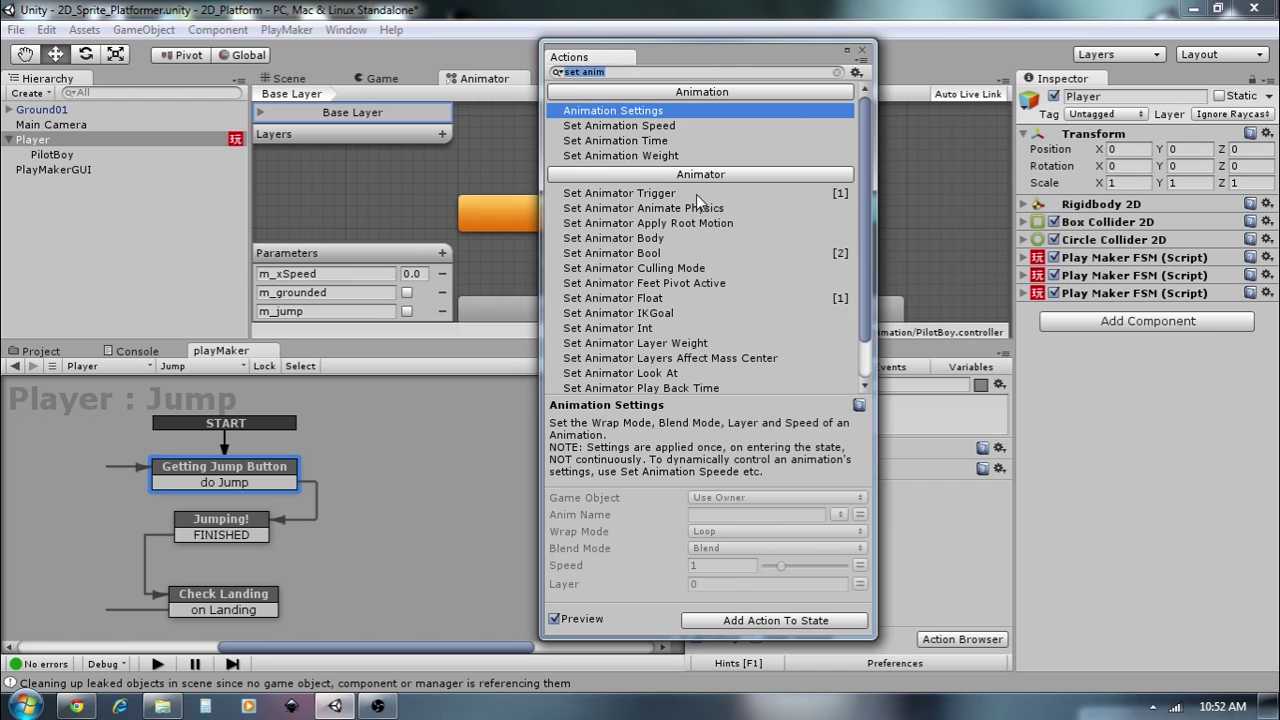
{"action": "type", "text": "send"}
{"action": "left_click", "coordinate": [594, 217]}
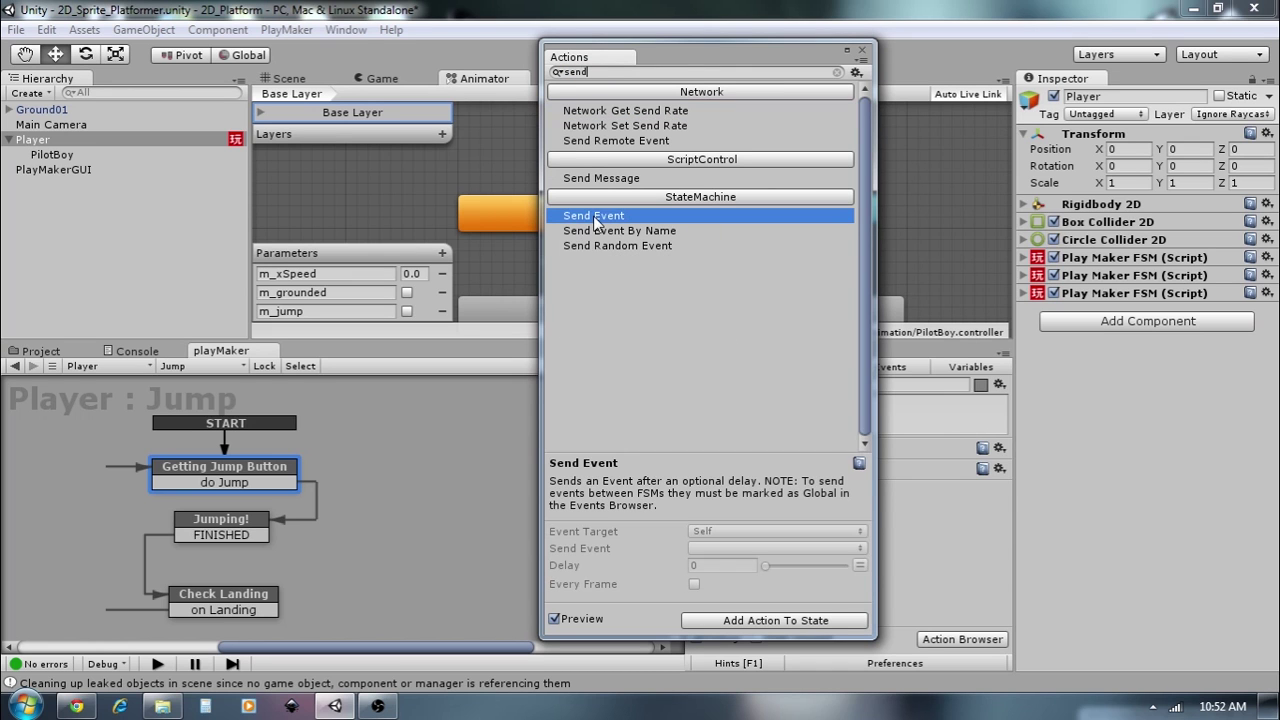
{"action": "double_click", "coordinate": [594, 217]}
{"action": "left_click", "coordinate": [866, 50]}
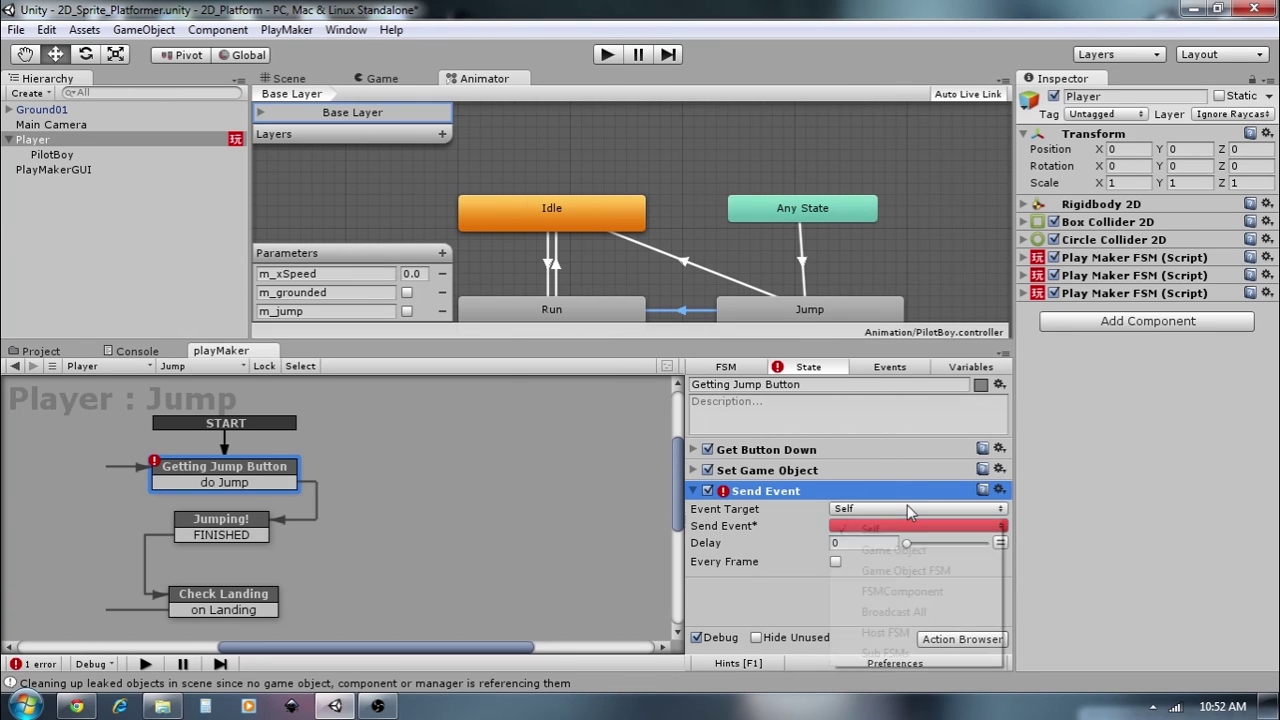
- Target the Send Event action at the owner's Animation FSM as a Game Object FSM and have it send Anim_IdleRun
{"action": "left_click", "coordinate": [906, 570]}
{"action": "left_click", "coordinate": [966, 543]}
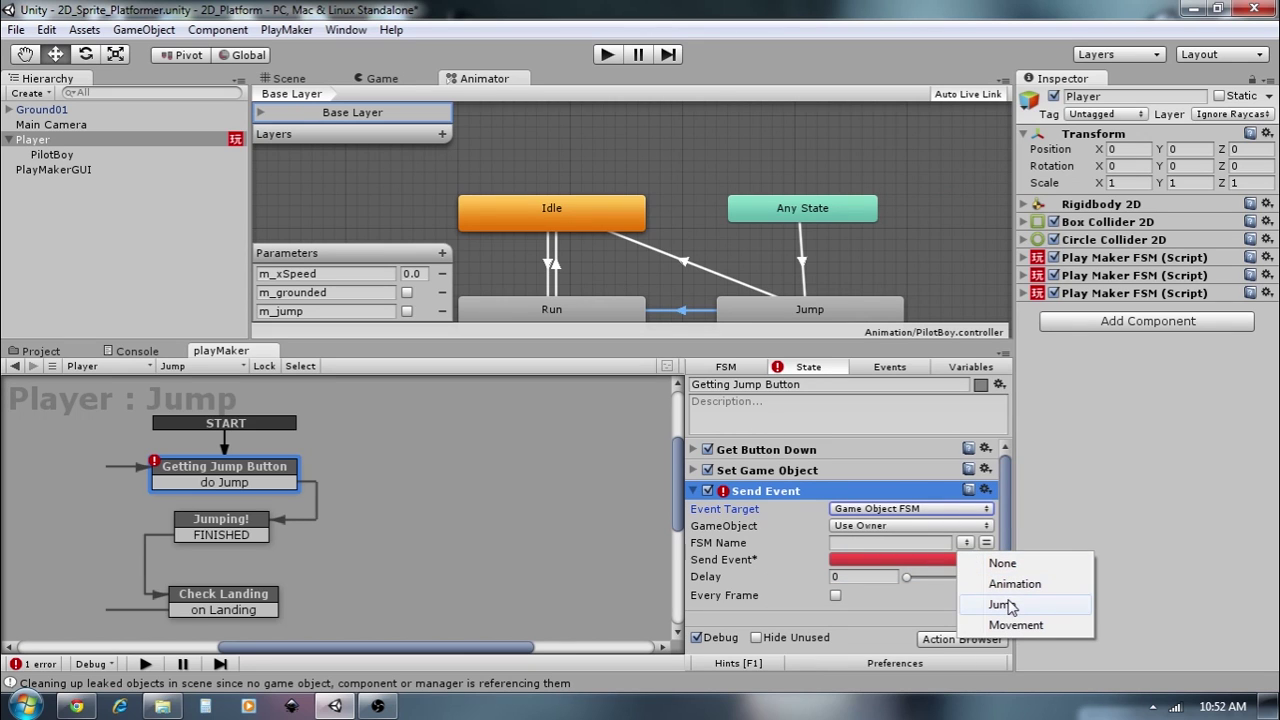
{"action": "left_click", "coordinate": [1015, 584]}
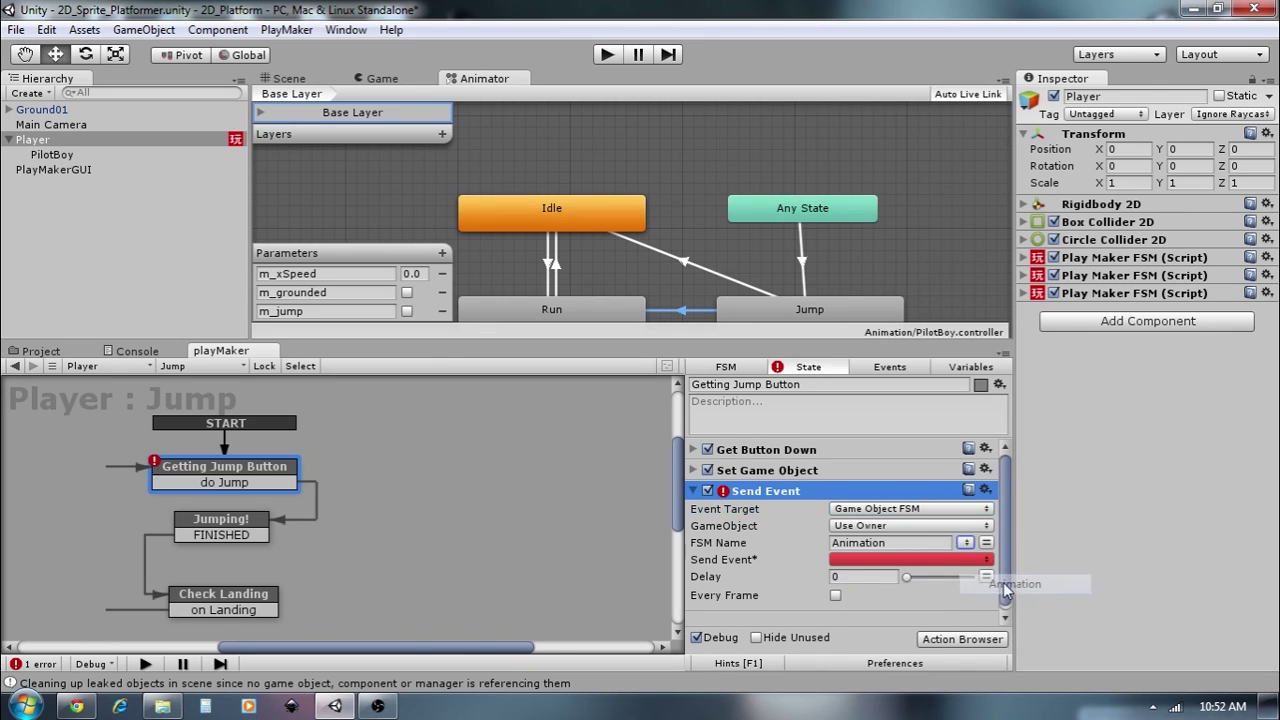
{"action": "left_click", "coordinate": [935, 566]}
{"action": "left_click", "coordinate": [896, 601]}
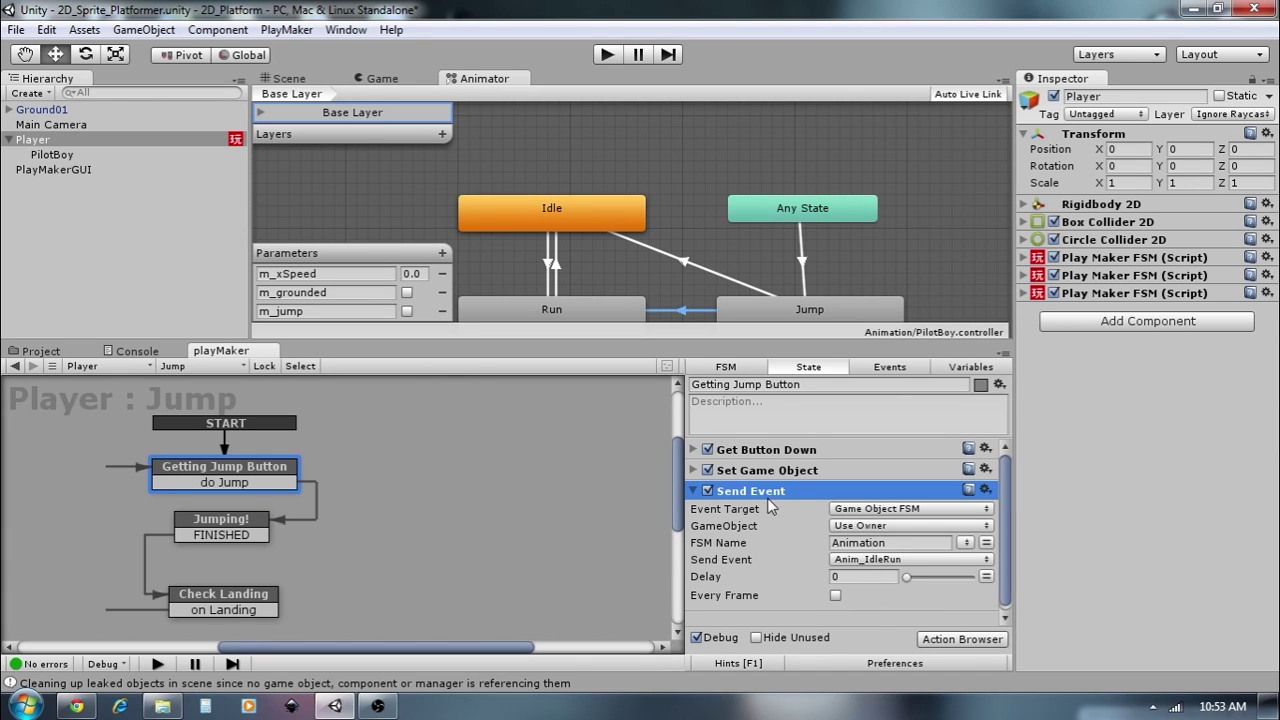
- Copy the Send Event action into the Jumping! state, collapse the actions above it and change its event to Anim_Jump
{"action": "left_click", "coordinate": [241, 526]}
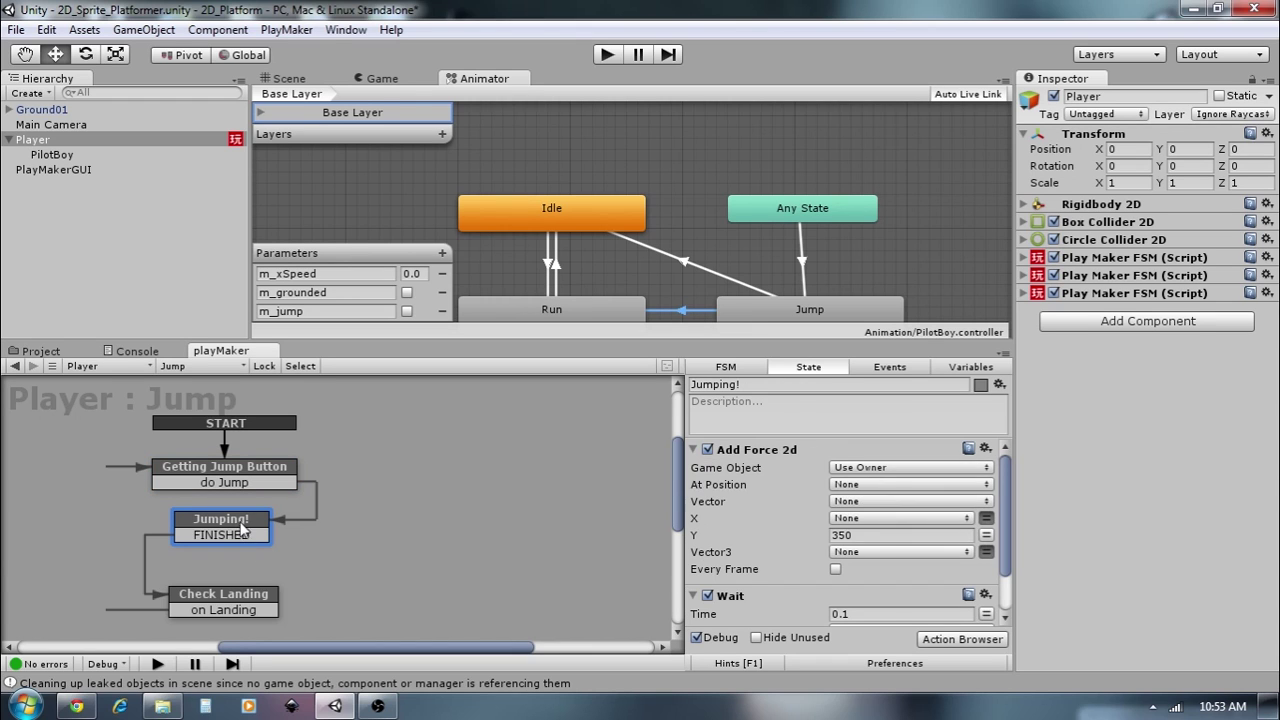
{"action": "left_click", "coordinate": [694, 449]}
{"action": "left_click", "coordinate": [694, 471]}
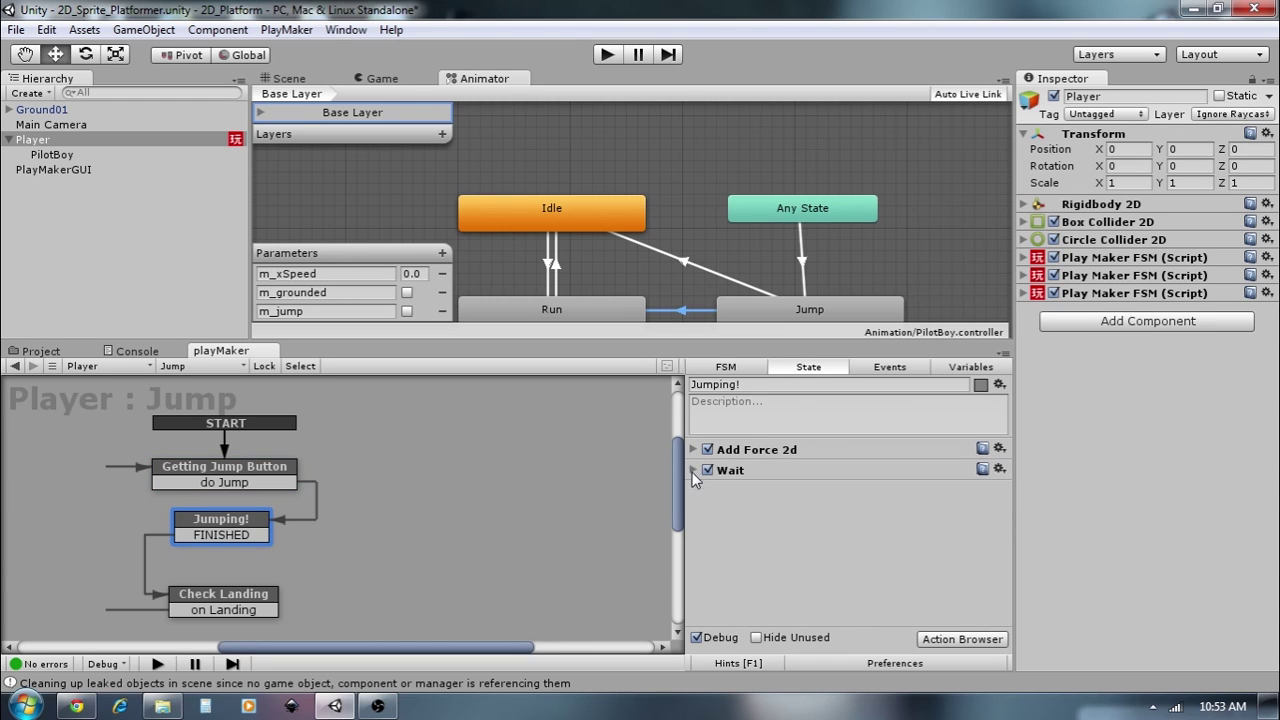
{"action": "key", "text": "ctrl+v"}
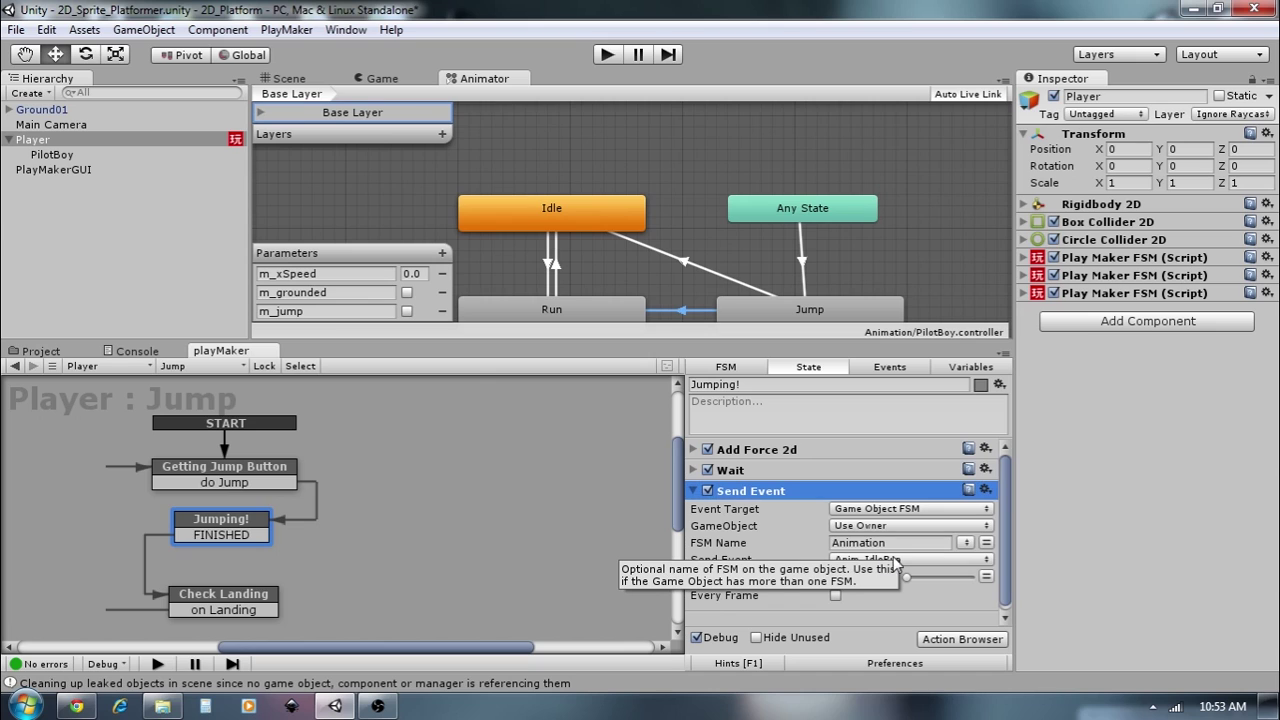
{"action": "left_click", "coordinate": [912, 560]}
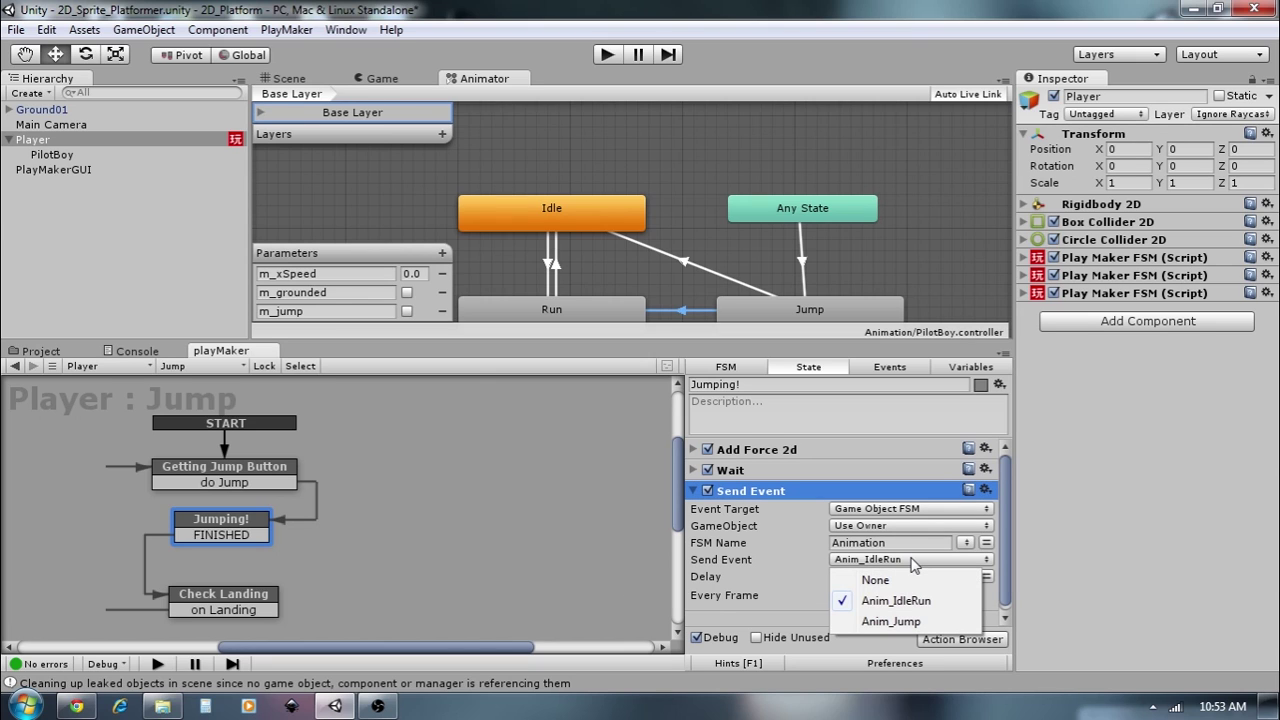
{"action": "left_click", "coordinate": [904, 621]}
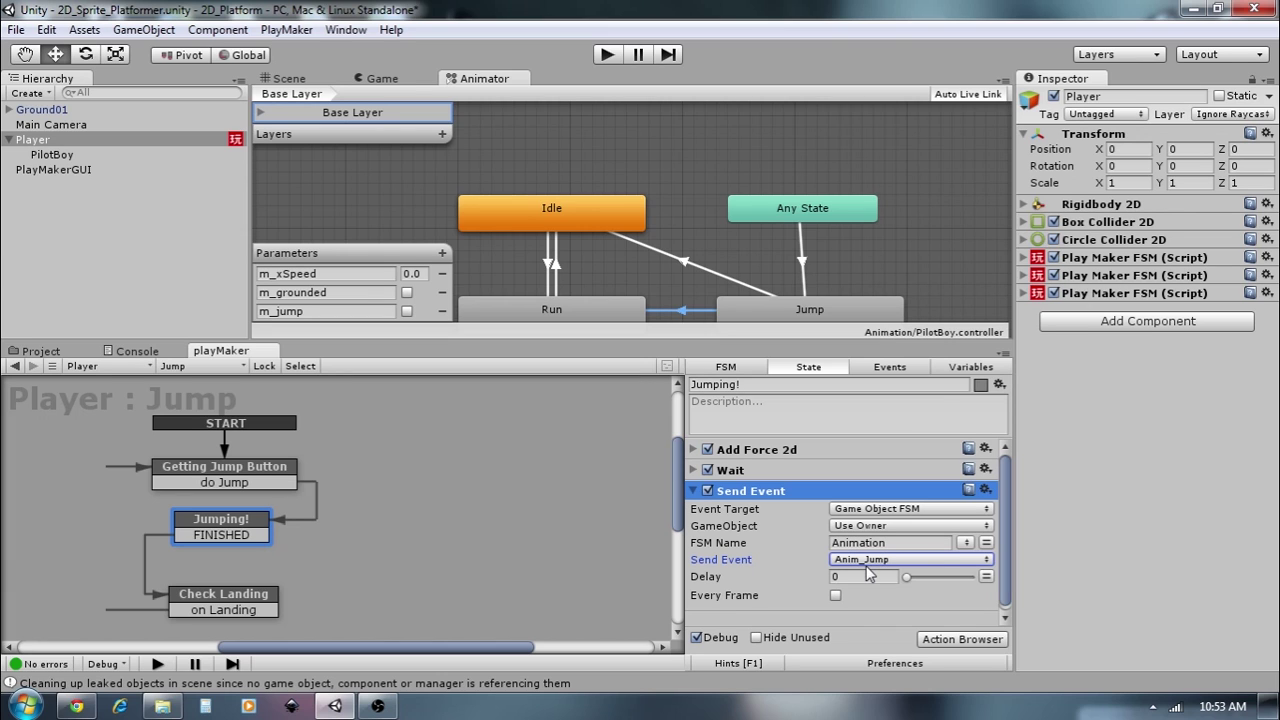
- Play the game and run the character left and right to test the animations
{"action": "left_click", "coordinate": [396, 79]}
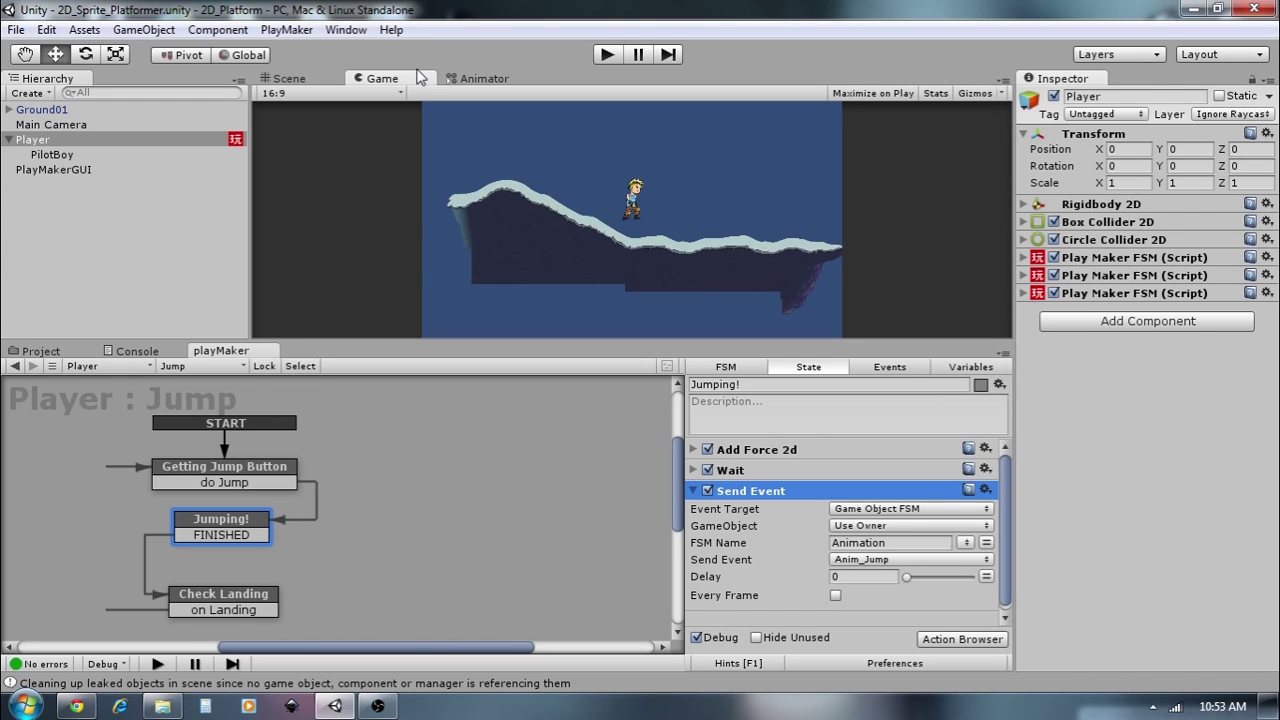
{"action": "left_click", "coordinate": [607, 56]}
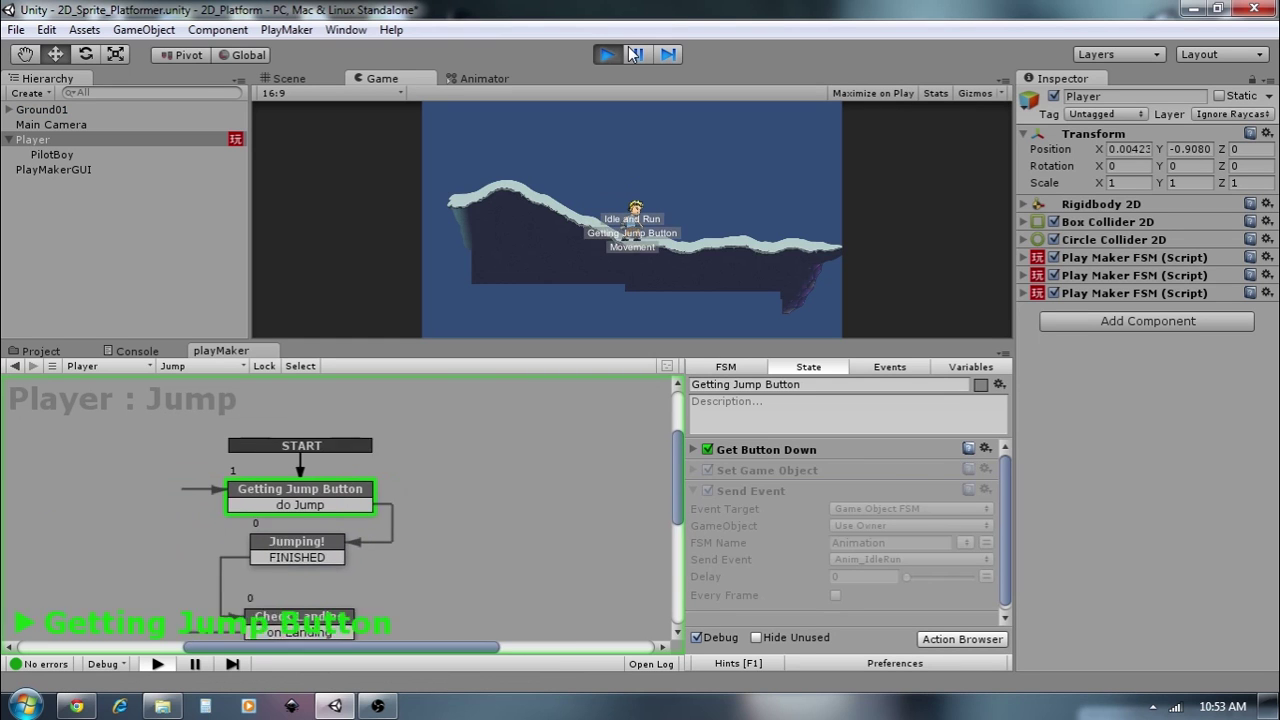
{"action": "key", "text": "Left"}
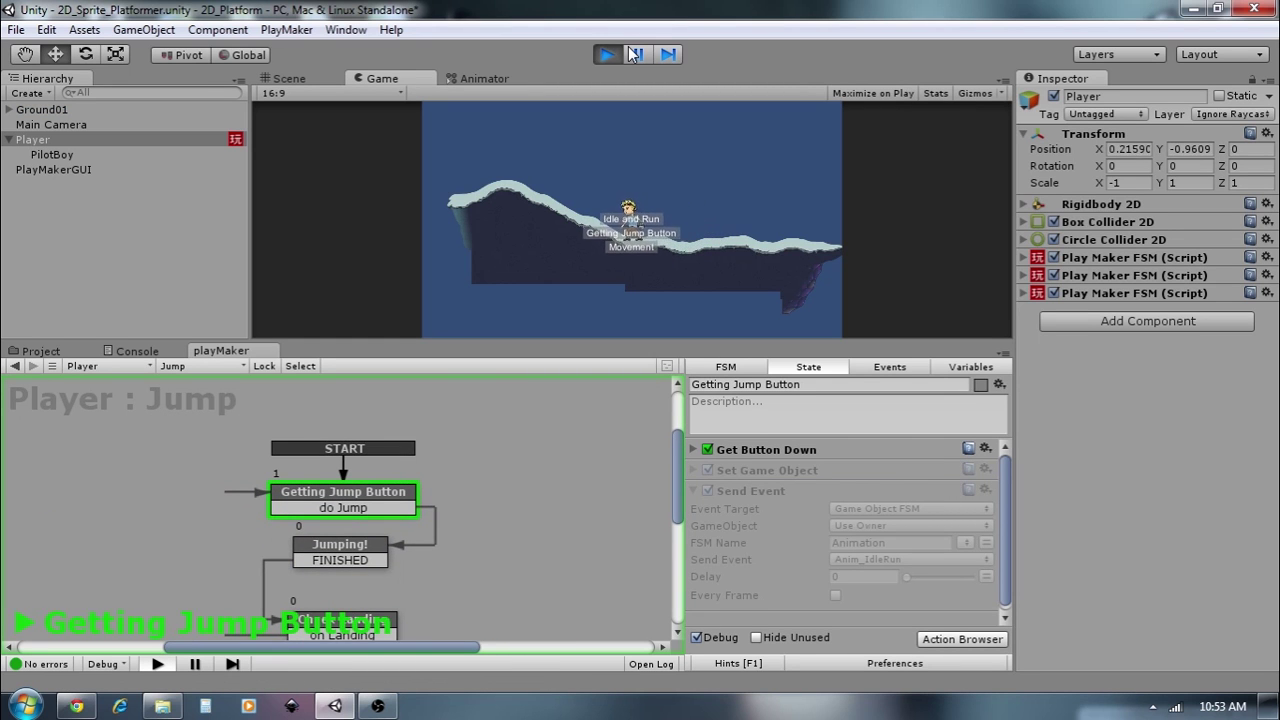
{"action": "key", "text": "Right"}
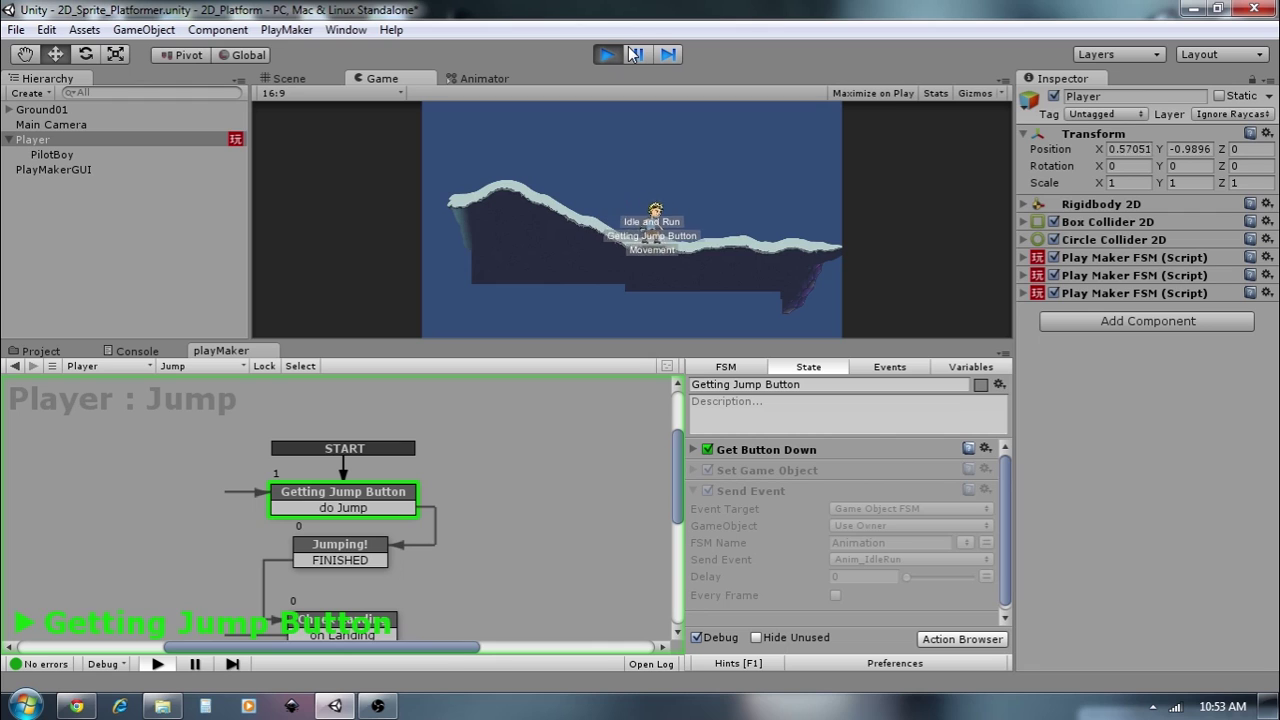
{"action": "key", "text": "Left"}
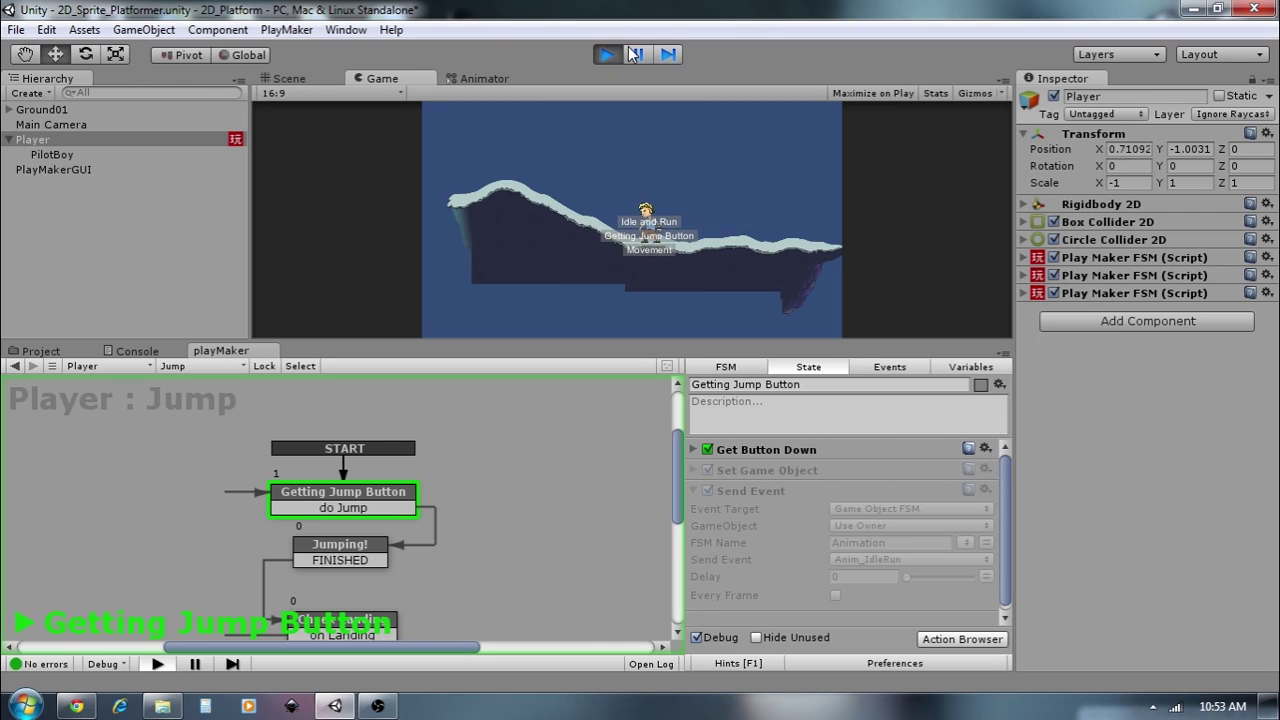
- Examine the Animation FSM and PilotBoy's live animator states and parameters while the game runs, and stop playing
{"action": "left_click", "coordinate": [213, 366]}
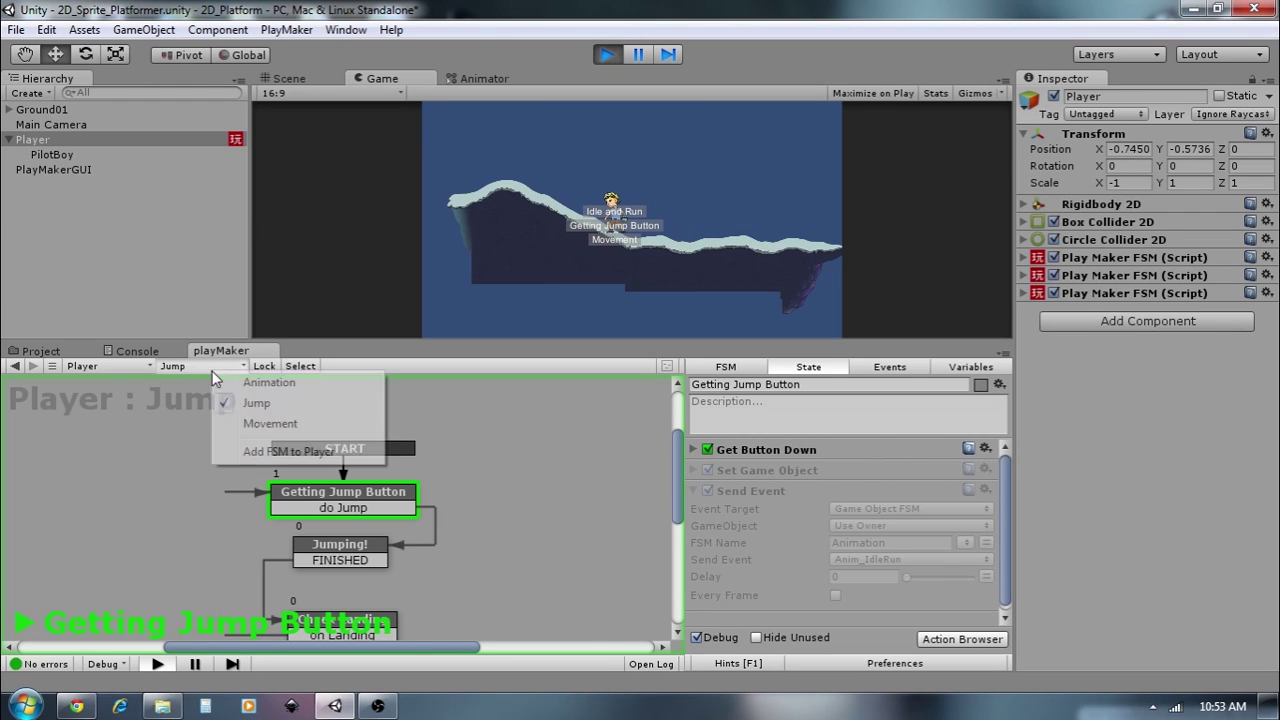
{"action": "left_click", "coordinate": [275, 378]}
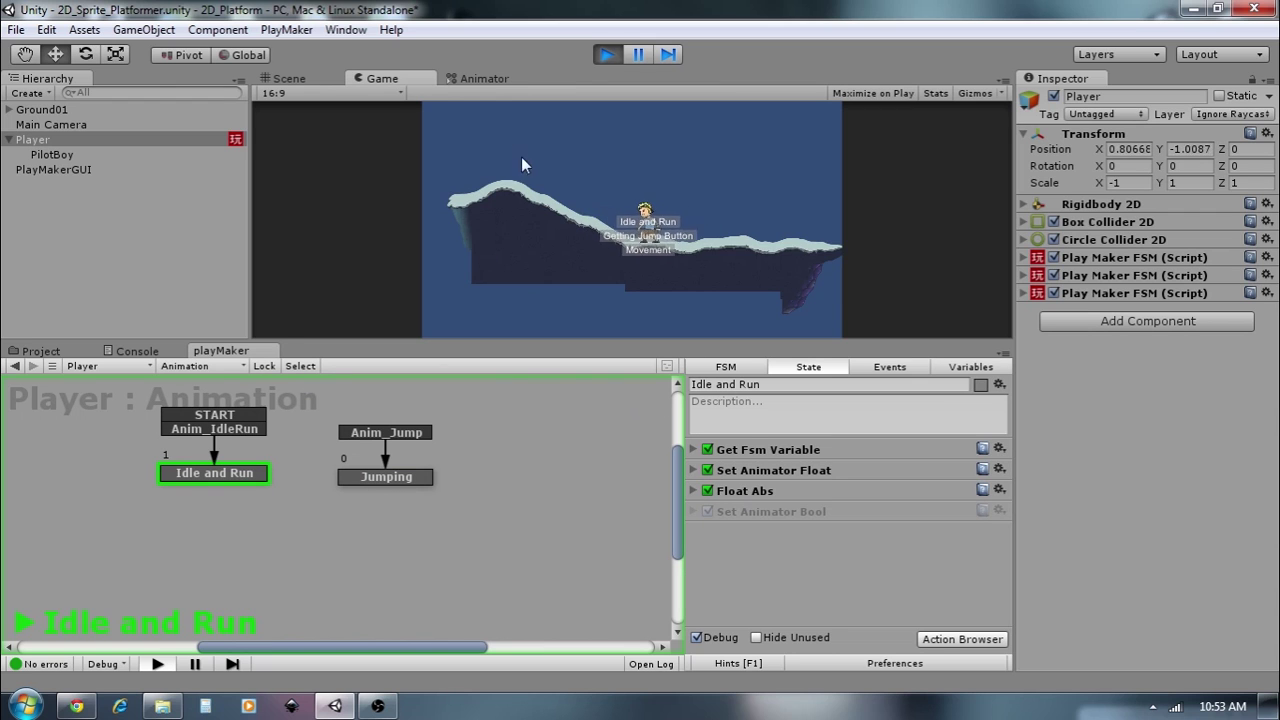
{"action": "left_click", "coordinate": [484, 78]}
{"action": "left_click", "coordinate": [52, 155]}
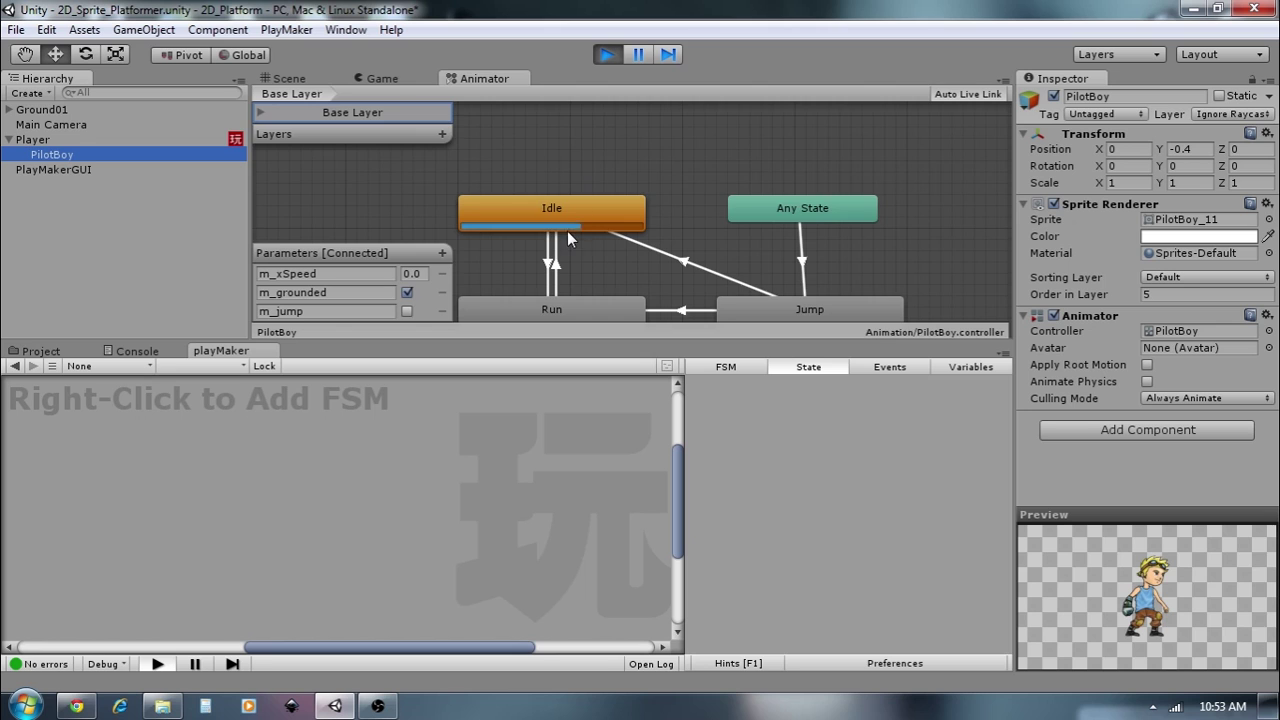
{"action": "left_click", "coordinate": [412, 80]}
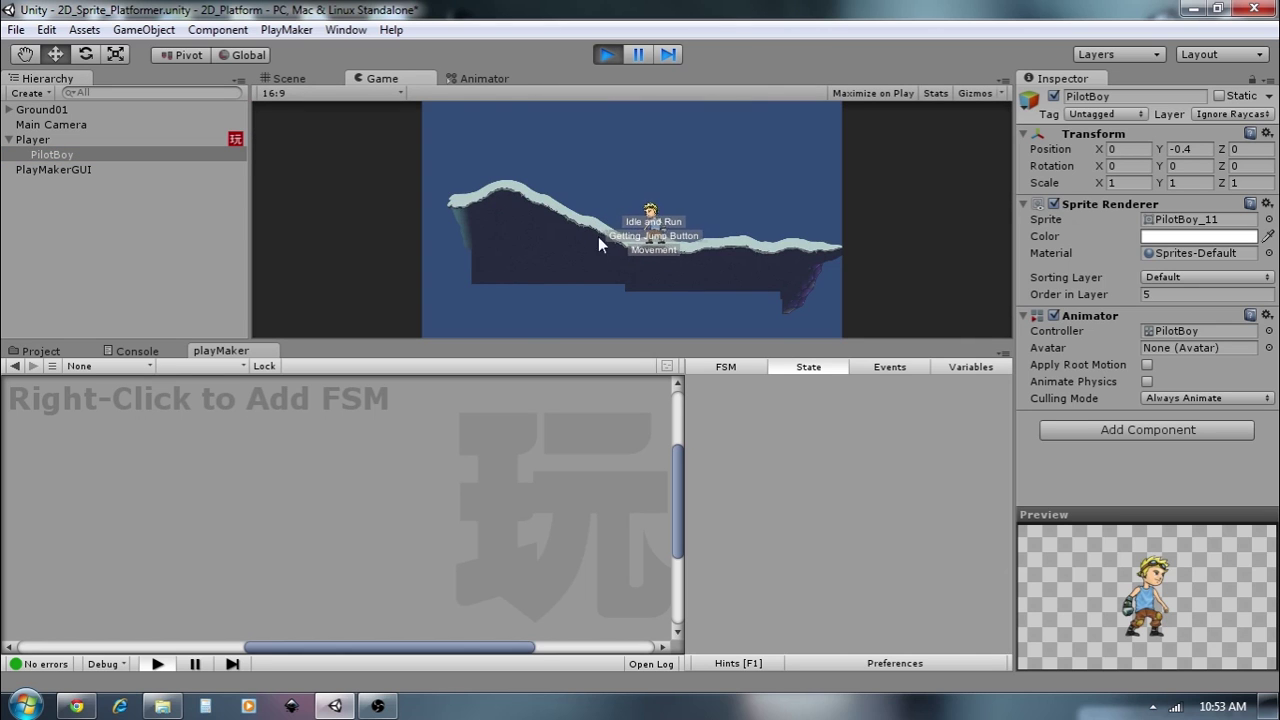
{"action": "left_click", "coordinate": [490, 80]}
{"action": "mouse_move", "coordinate": [556, 271]}
{"action": "middle_mouse_down"}
{"action": "mouse_move", "coordinate": [584, 233]}
{"action": "mouse_move", "coordinate": [580, 271]}
{"action": "middle_mouse_up"}
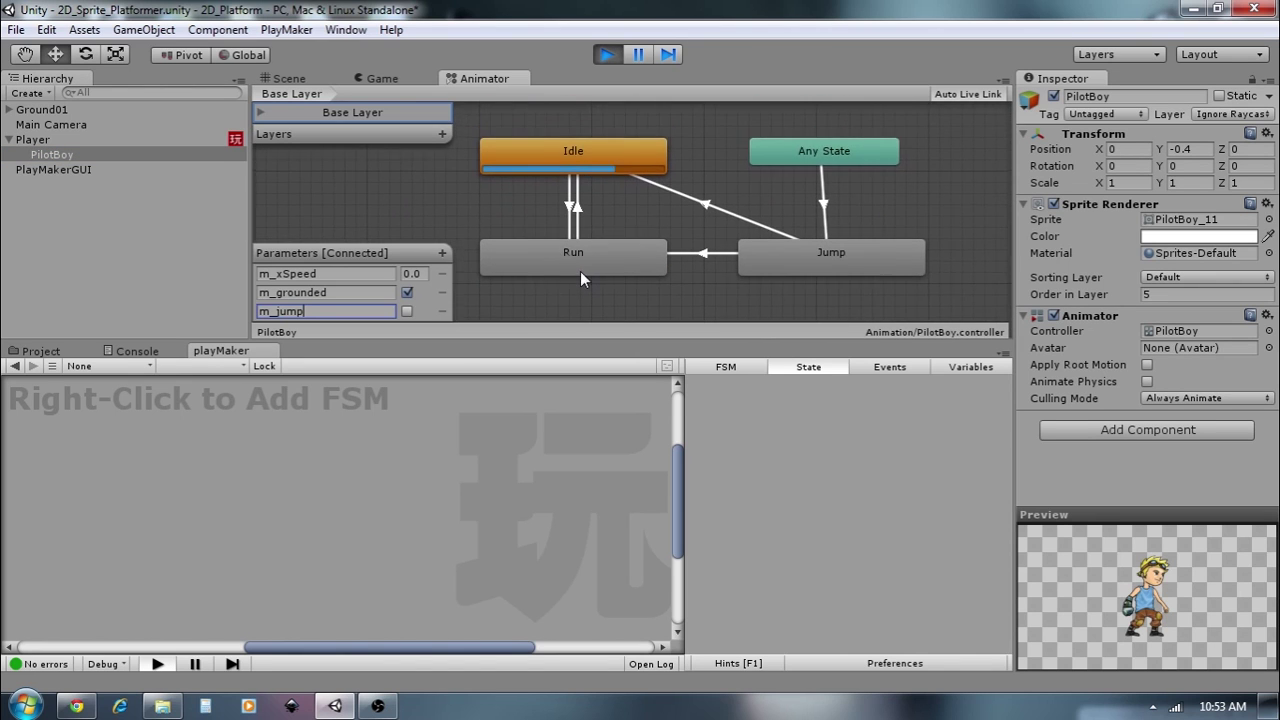
{"action": "left_click", "coordinate": [606, 56]}
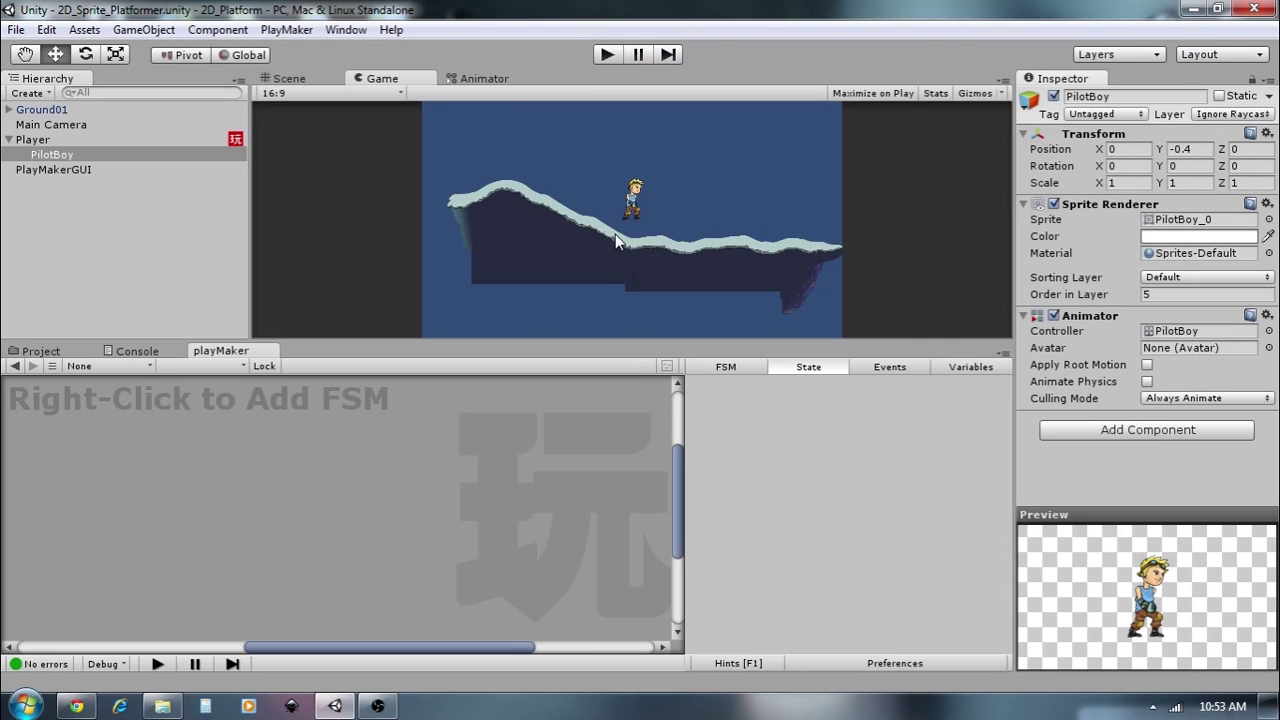
- Inspect the conditions of the Idle-to-Run and Run-to-Idle transitions in the animator
{"action": "left_click", "coordinate": [305, 80]}
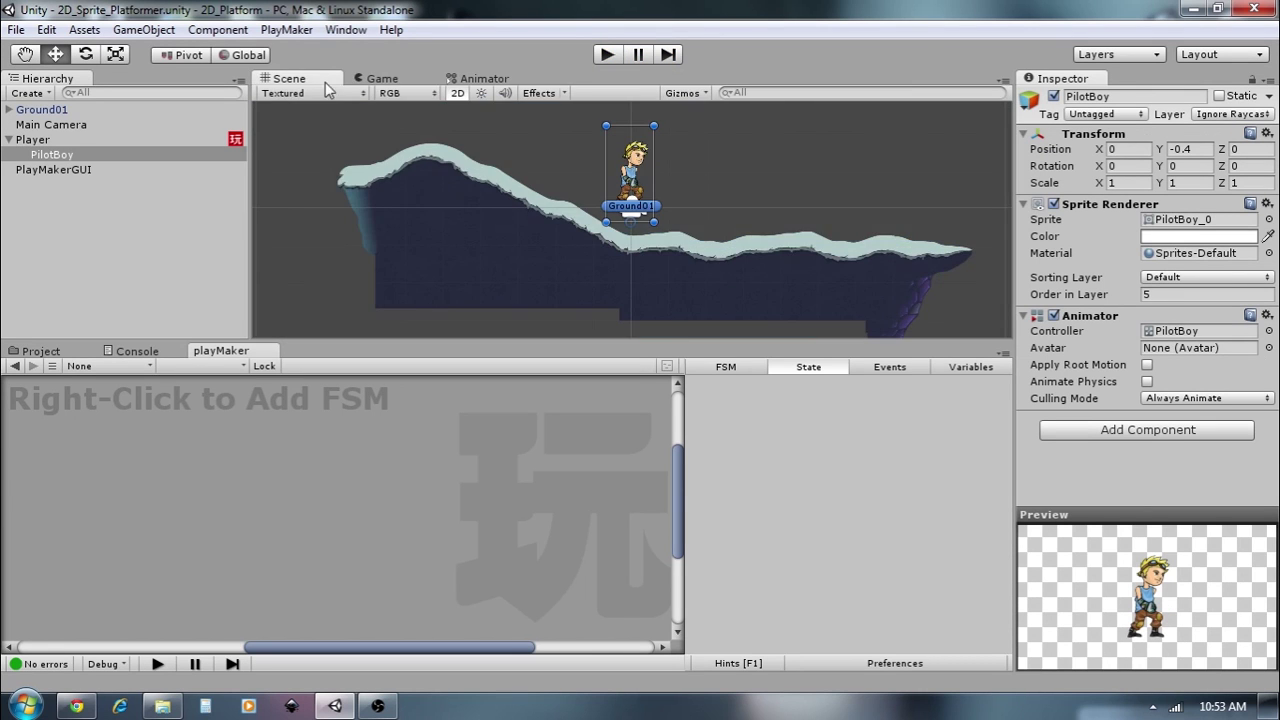
{"action": "left_click", "coordinate": [484, 80]}
{"action": "left_click", "coordinate": [575, 207]}
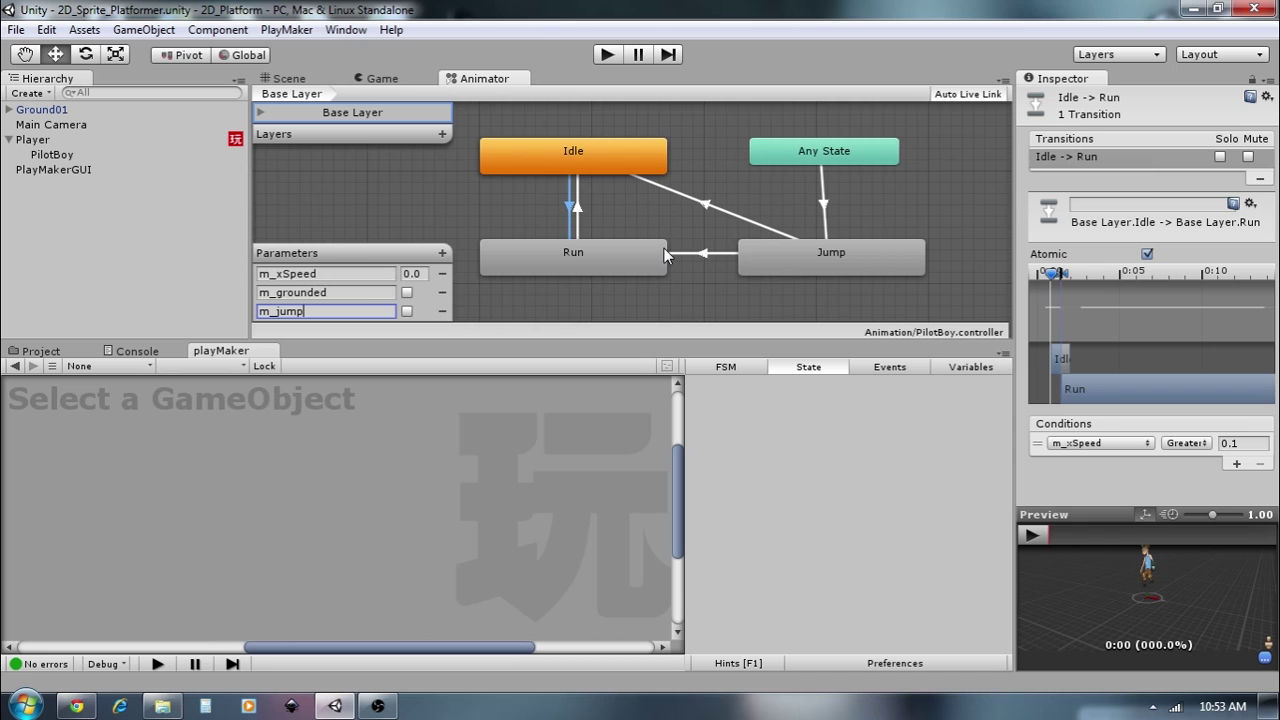
{"action": "left_click", "coordinate": [577, 210]}
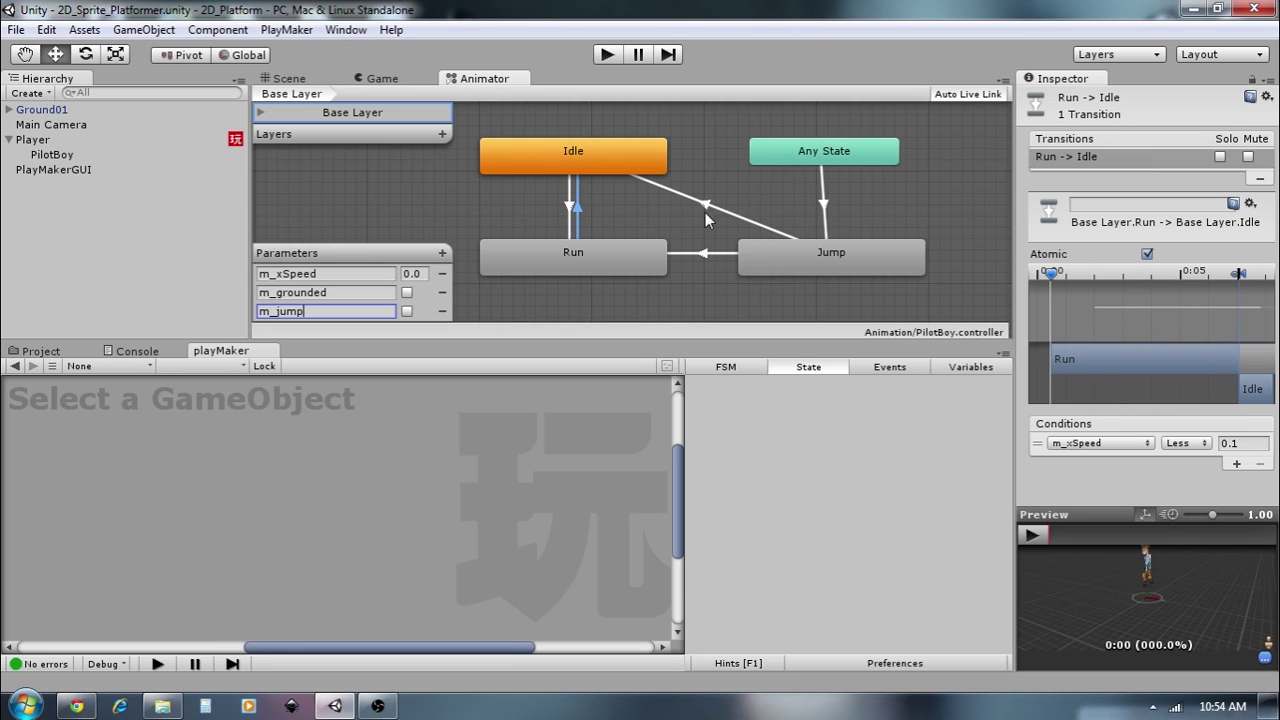
- Link the Set Animator Float value in the Player's Idle and Run state to the xSpeed variable and save the scene
{"action": "left_click", "coordinate": [31, 140]}
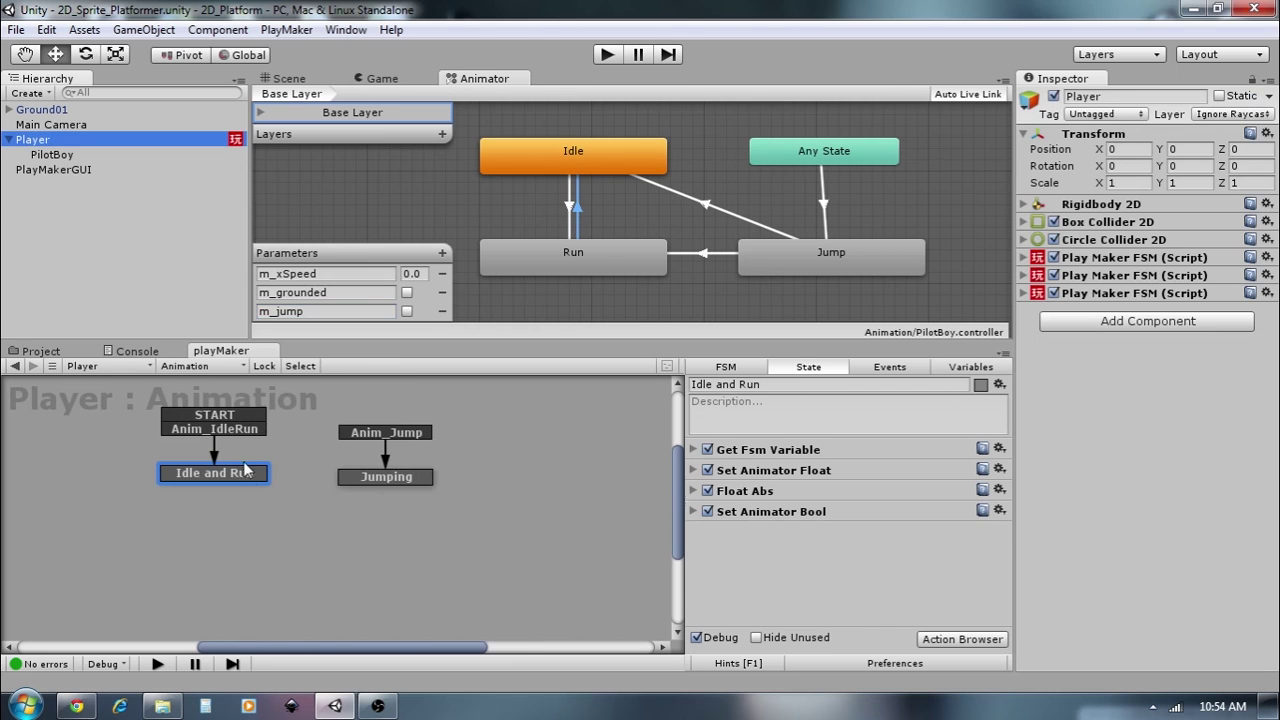
{"action": "left_click", "coordinate": [696, 451]}
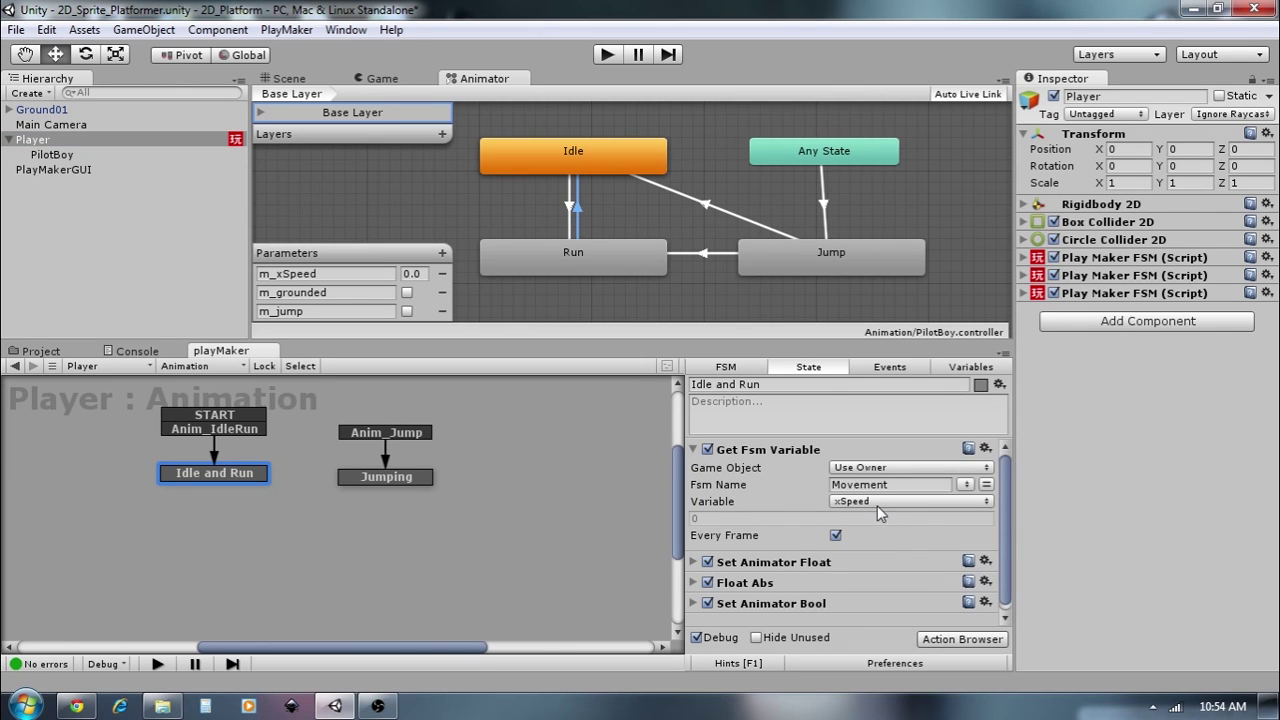
{"action": "left_click", "coordinate": [694, 450]}
{"action": "left_click", "coordinate": [694, 470]}
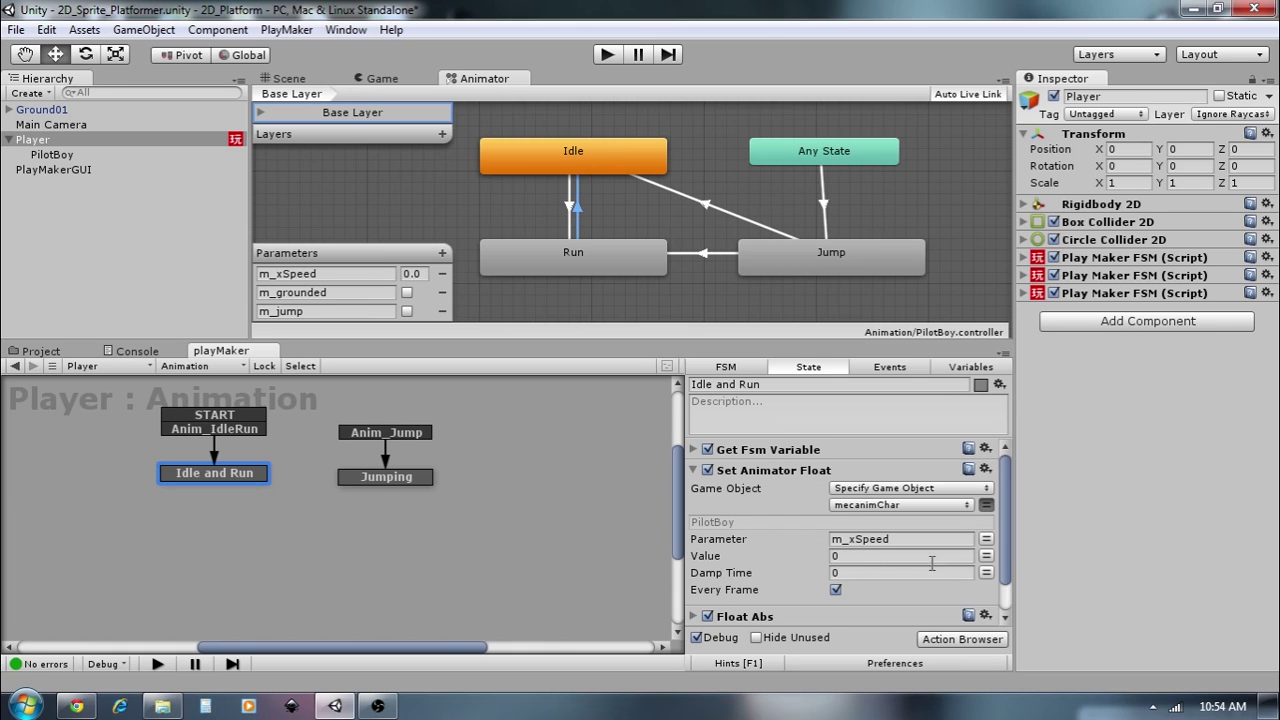
{"action": "left_click", "coordinate": [986, 557]}
{"action": "left_click", "coordinate": [945, 556]}
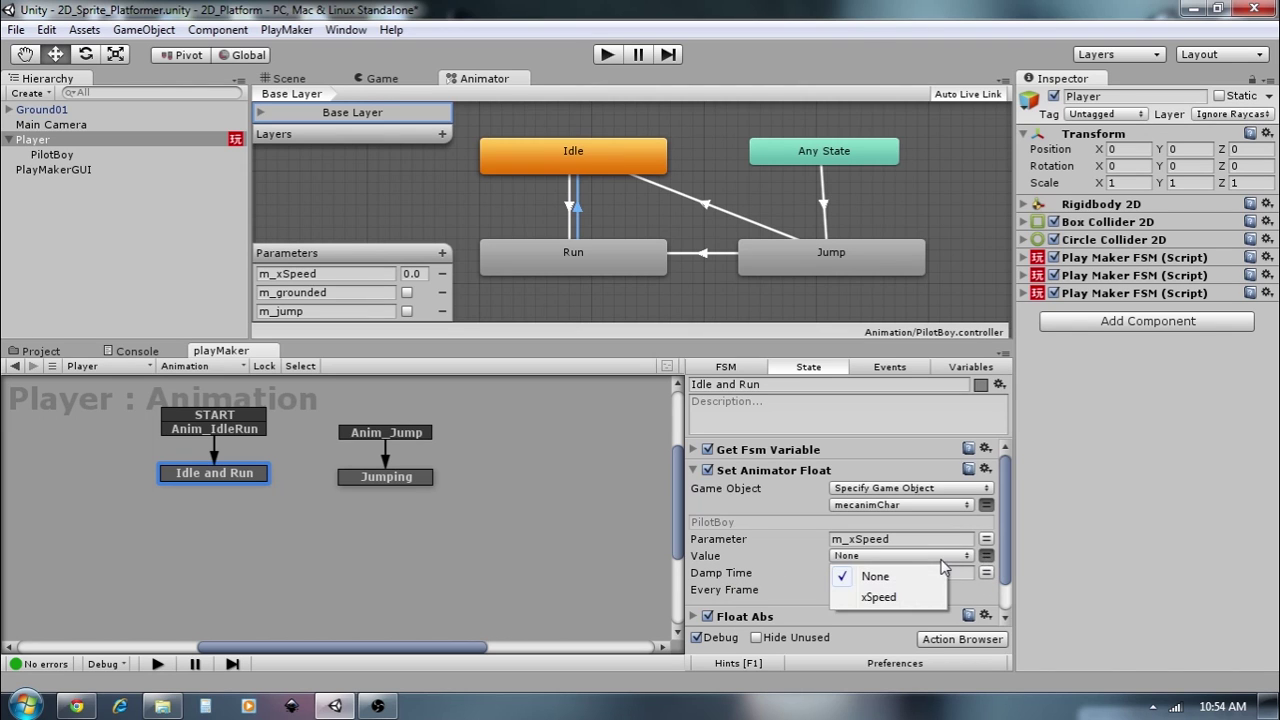
{"action": "left_click", "coordinate": [898, 598]}
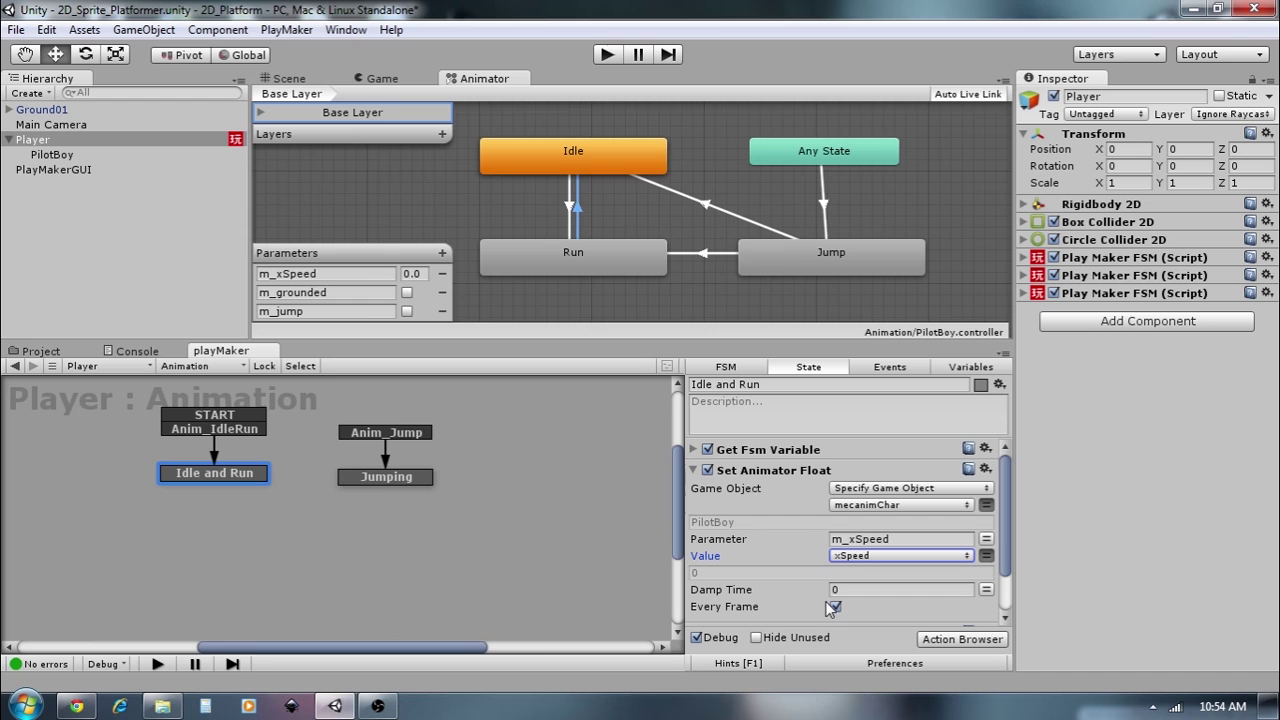
{"action": "key", "text": "ctrl+s"}
- Play the game again, enlarge the game view and run the character back and forth to test the run animation
{"action": "left_click", "coordinate": [607, 55]}
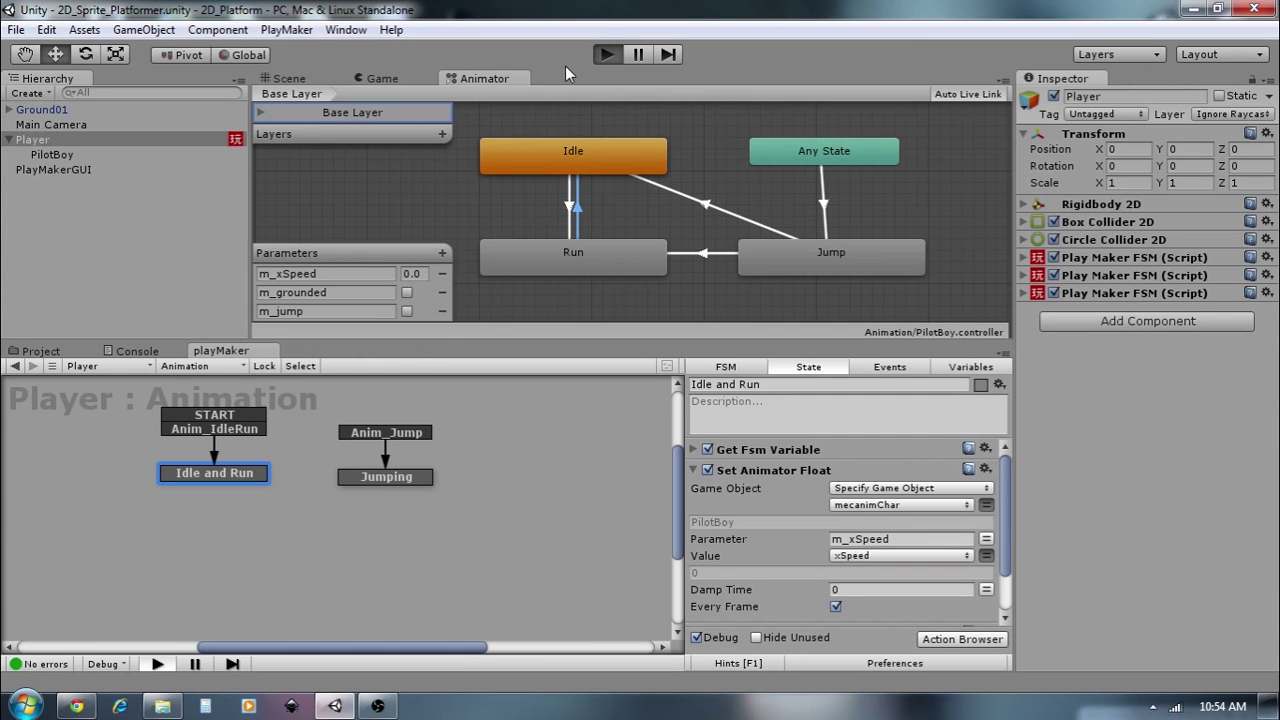
{"action": "left_click_drag", "start_coordinate": [634, 341], "coordinate": [638, 418]}
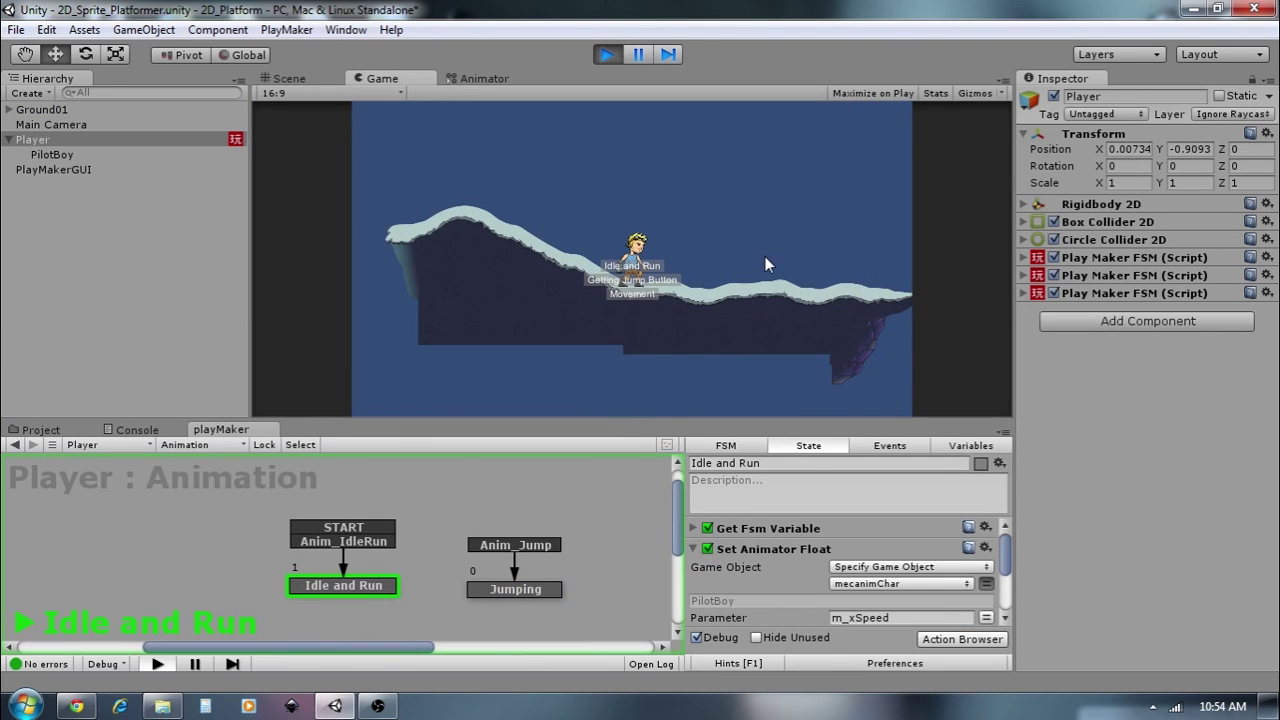
{"action": "key", "text": "Left"}
{"action": "key", "text": "Right"}
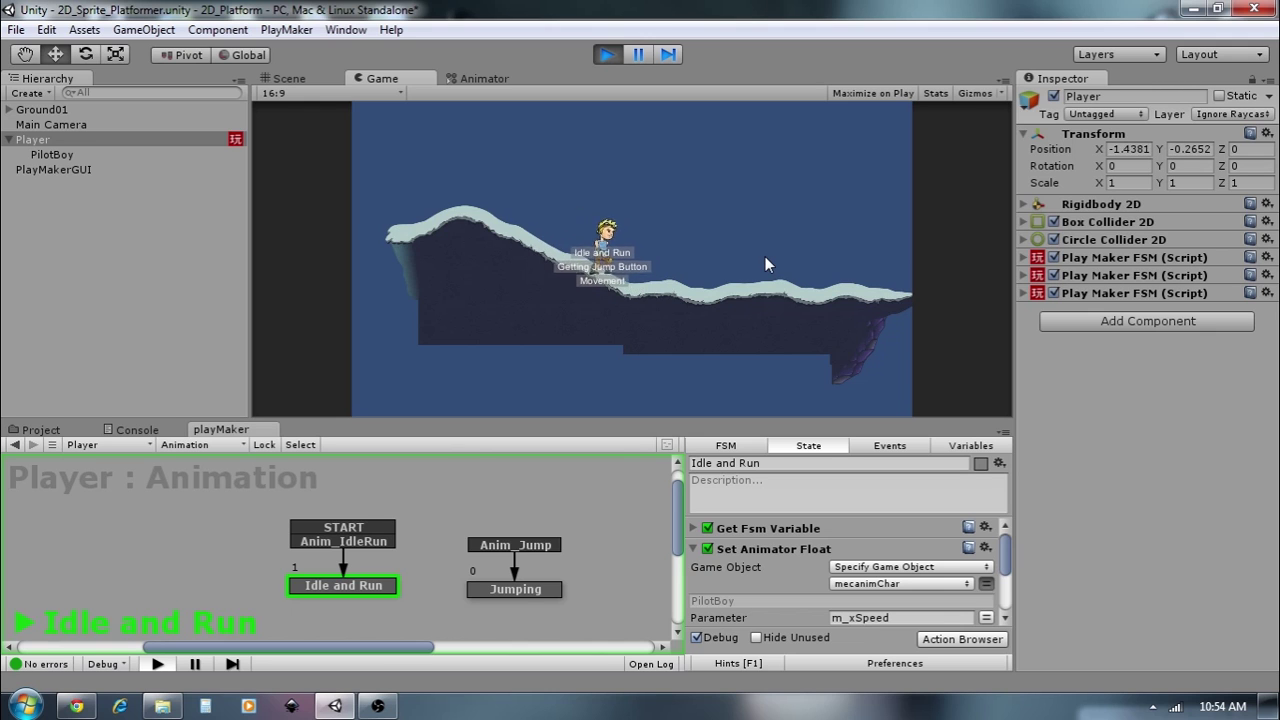
{"action": "key", "text": "Left"}
{"action": "key", "text": "Right"}
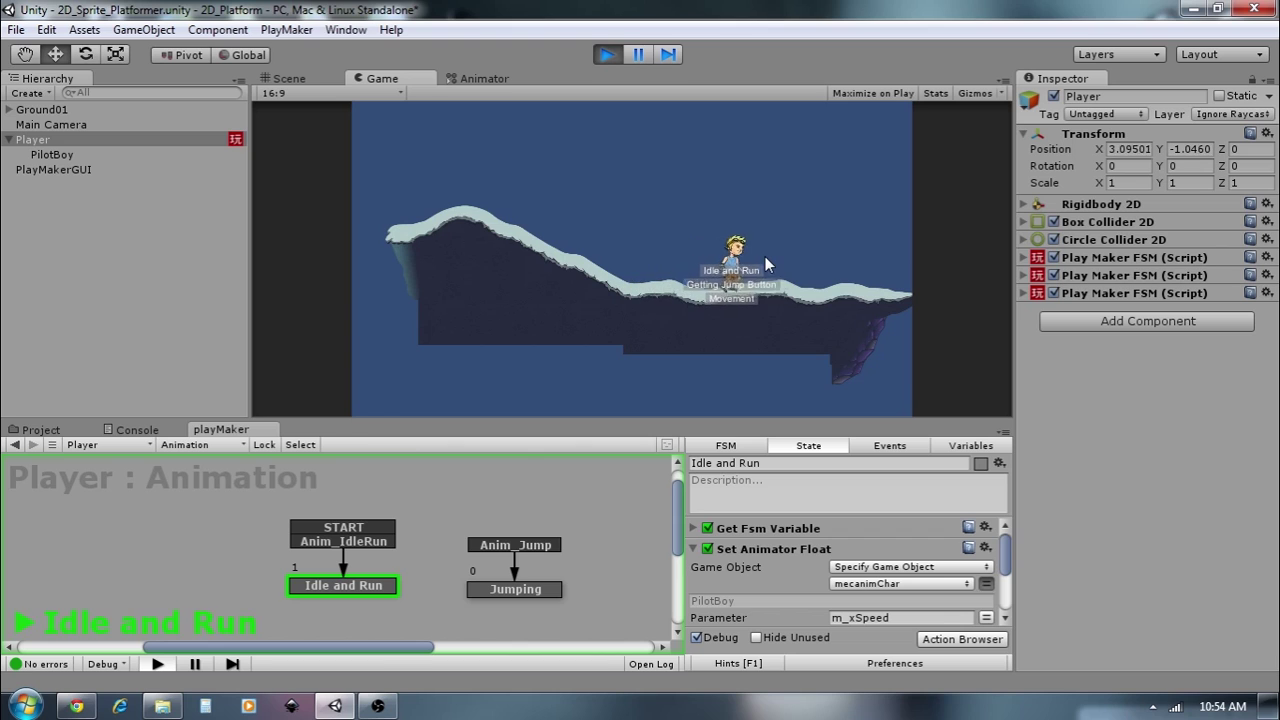
{"action": "key", "text": "Left"}
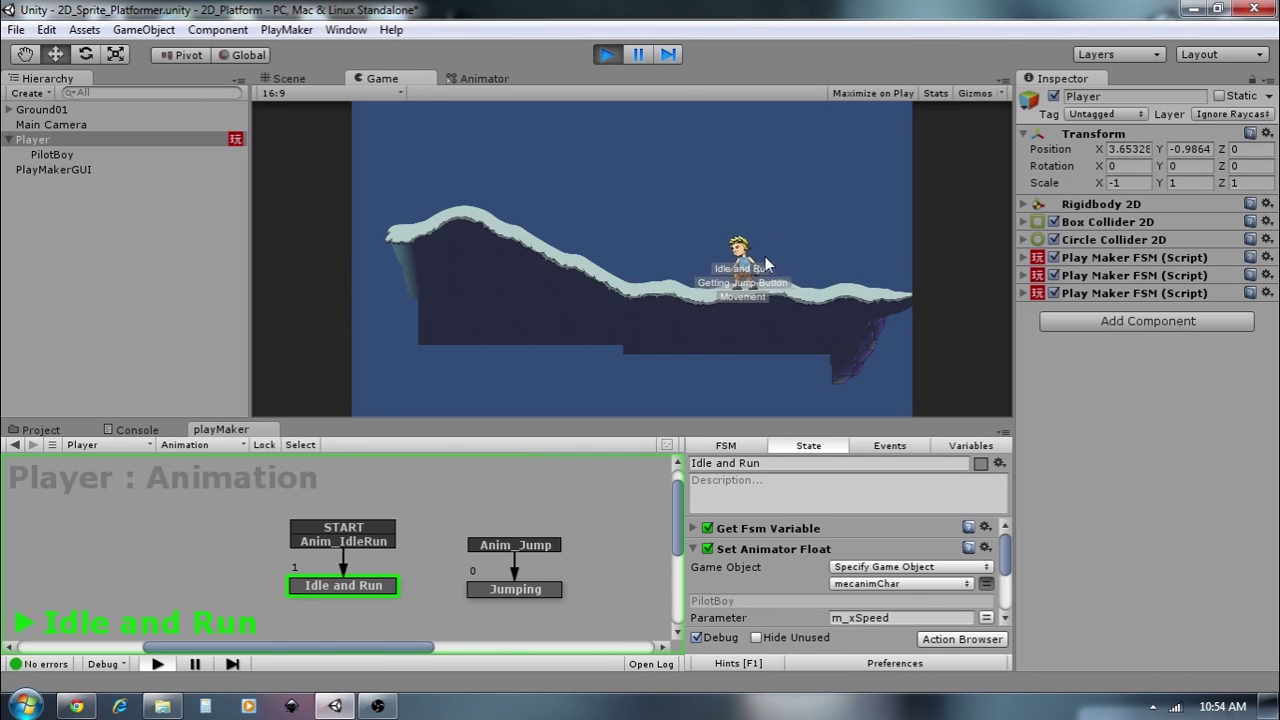
- Stop the game, move Set Animator Float below Float Abs in the Idle and Run state, and review its settings
{"action": "left_click", "coordinate": [606, 56]}
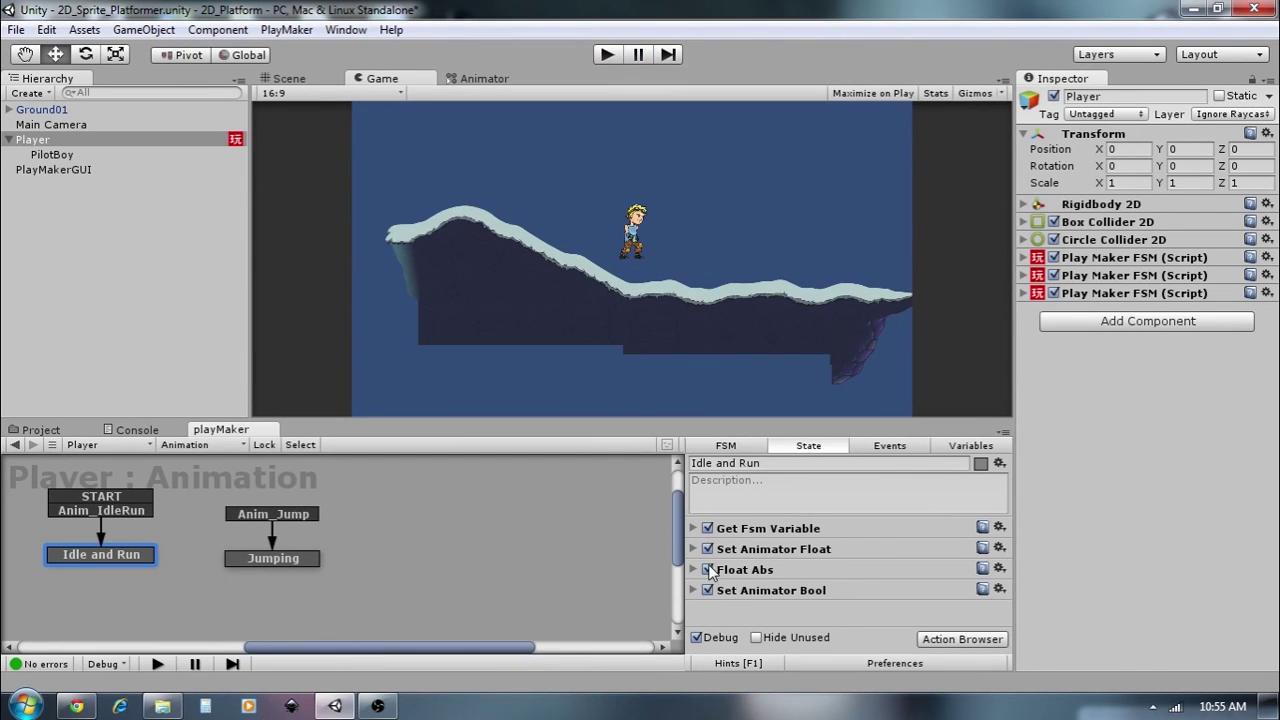
{"action": "left_click_drag", "start_coordinate": [744, 419], "coordinate": [743, 353]}
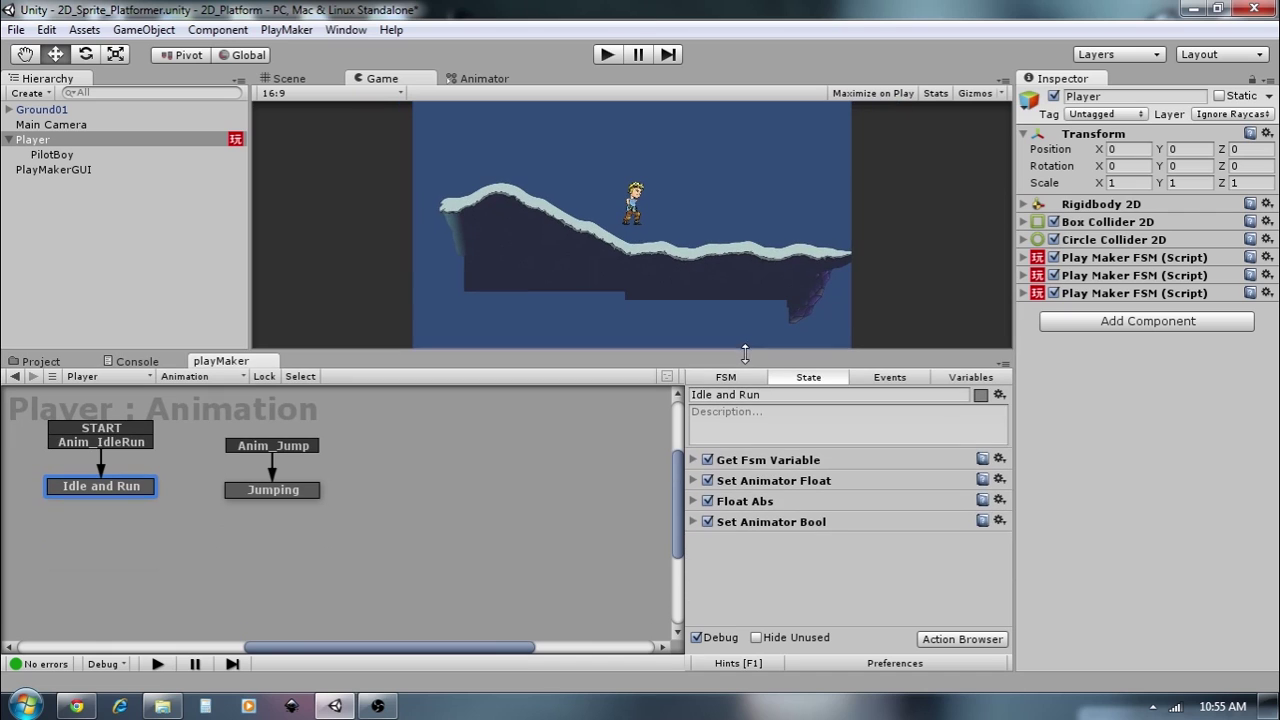
{"action": "left_click", "coordinate": [746, 483]}
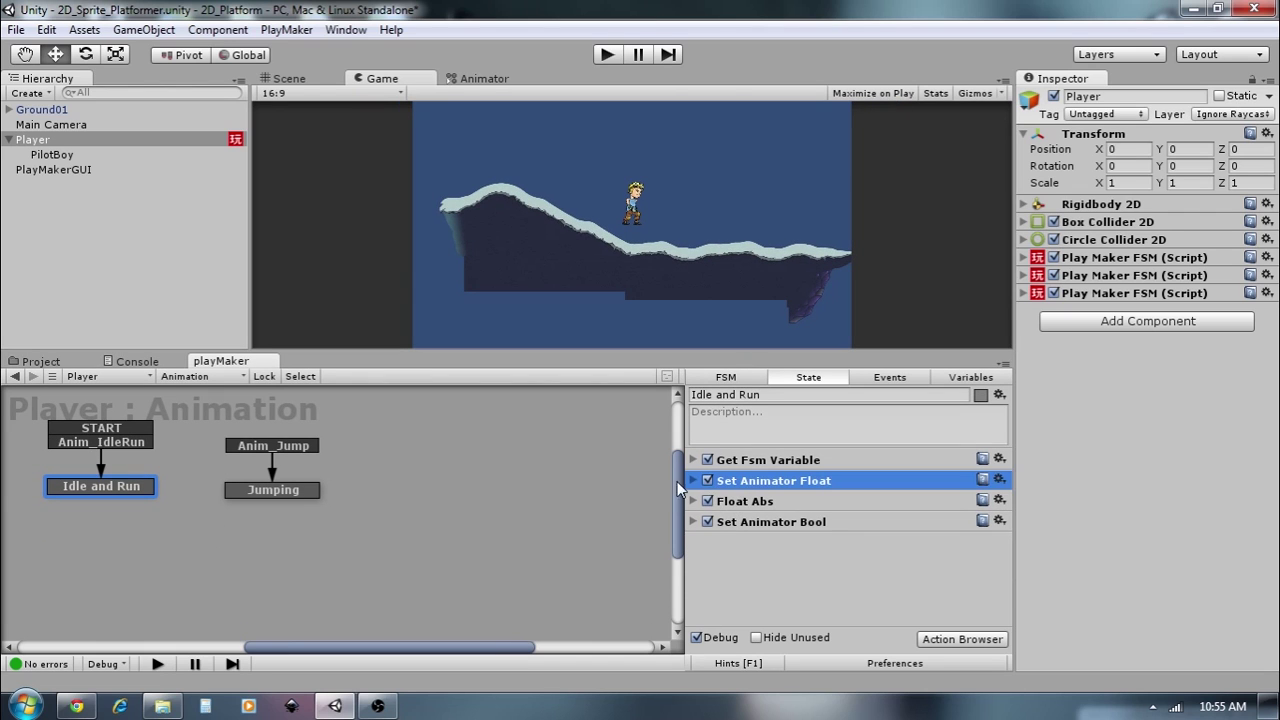
{"action": "left_click", "coordinate": [692, 482]}
{"action": "left_click", "coordinate": [694, 482]}
{"action": "left_click_drag", "start_coordinate": [743, 486], "coordinate": [754, 530]}
{"action": "left_click", "coordinate": [696, 482]}
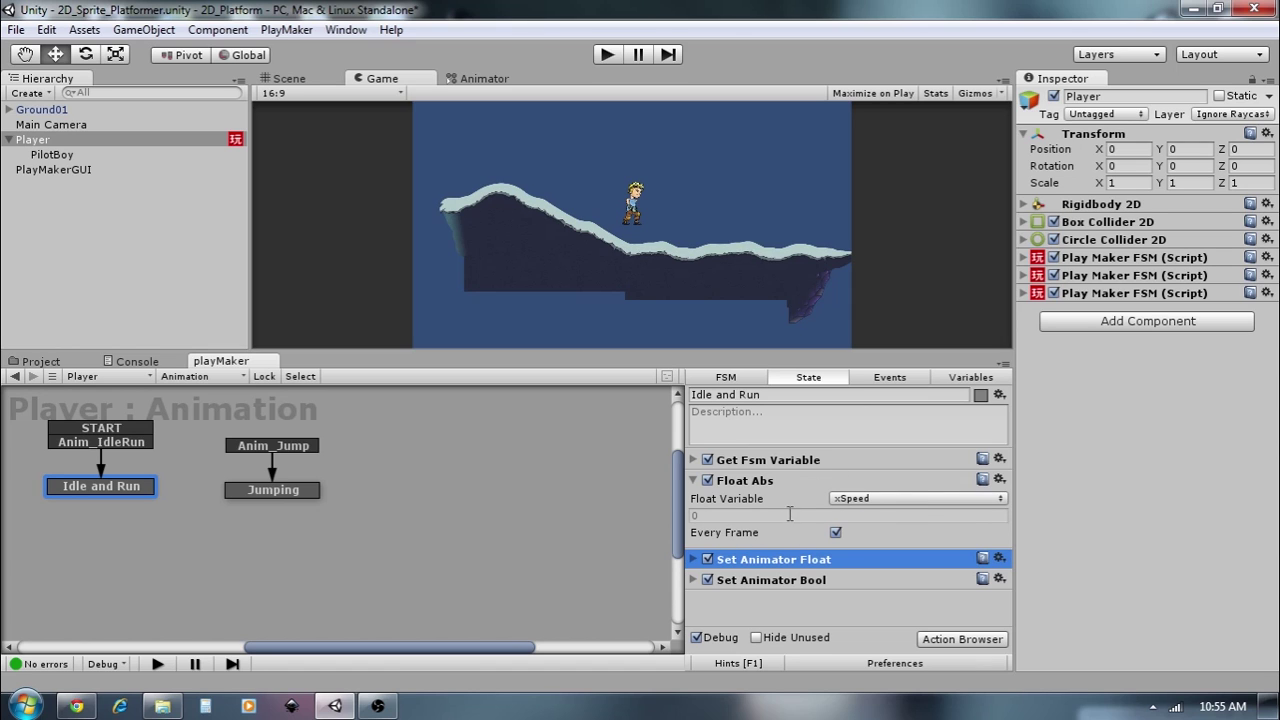
{"action": "left_click", "coordinate": [694, 481]}
{"action": "left_click", "coordinate": [694, 500]}
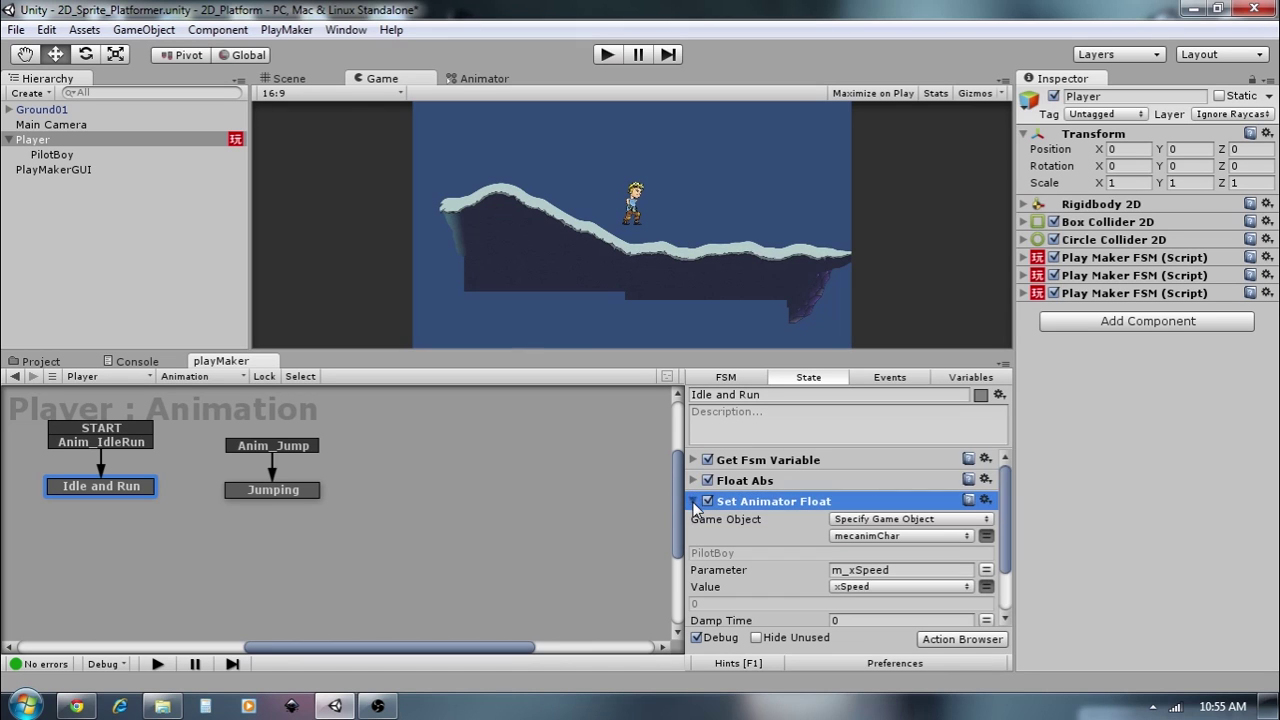
{"action": "scroll", "coordinate": [833, 517], "scroll_direction": "down", "scroll_amount": 2}
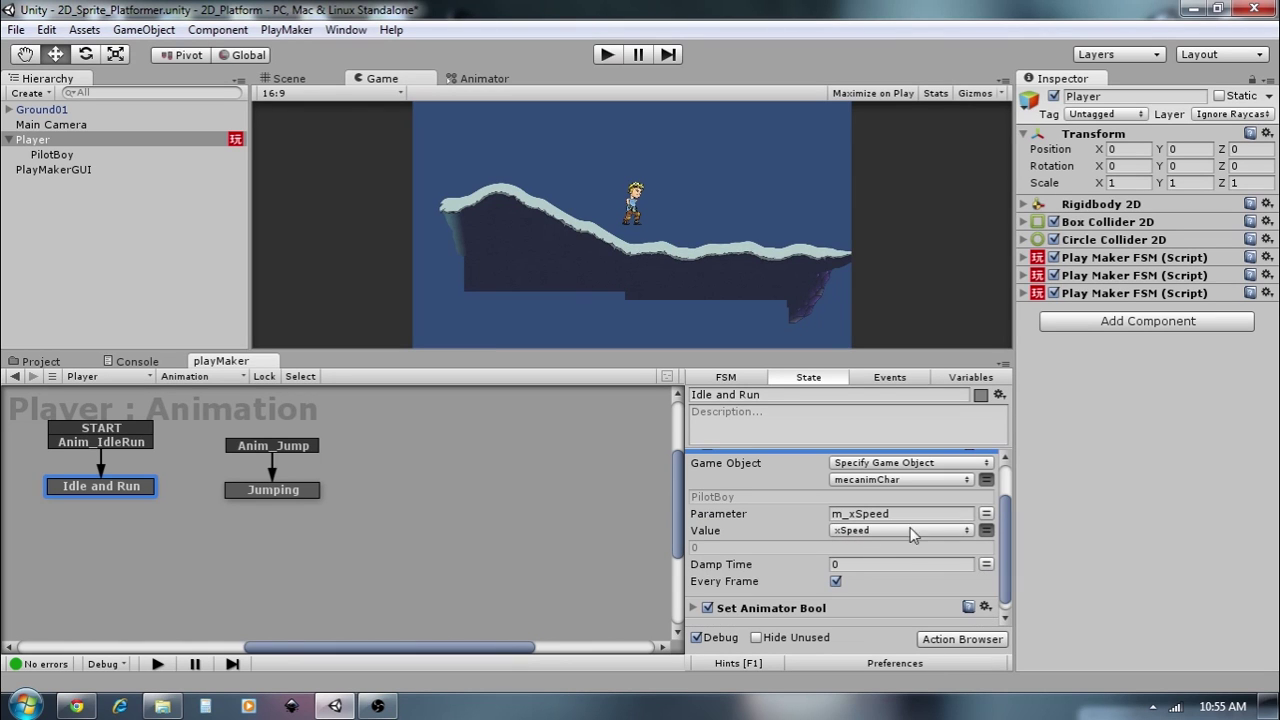
{"action": "scroll", "coordinate": [766, 495], "scroll_direction": "up", "scroll_amount": 2}
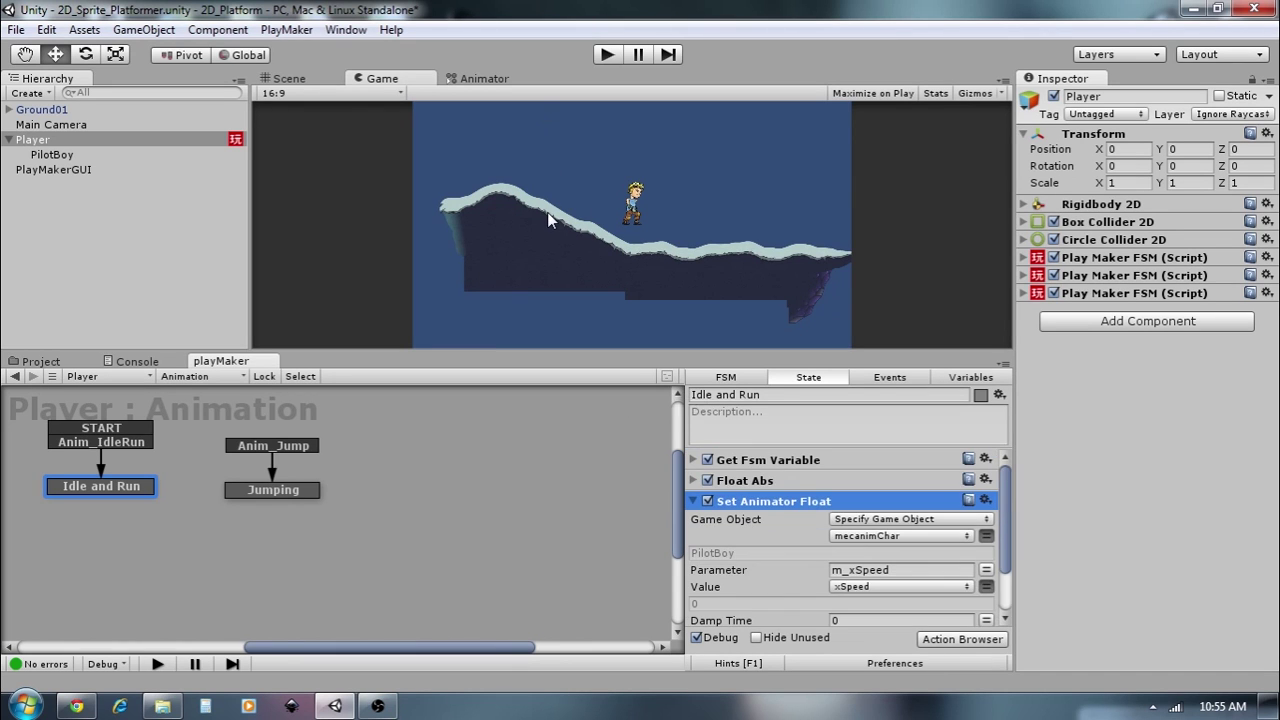
- Play the game, run the character both ways and jump to test the animations, and stop playing
{"action": "left_click", "coordinate": [607, 54]}
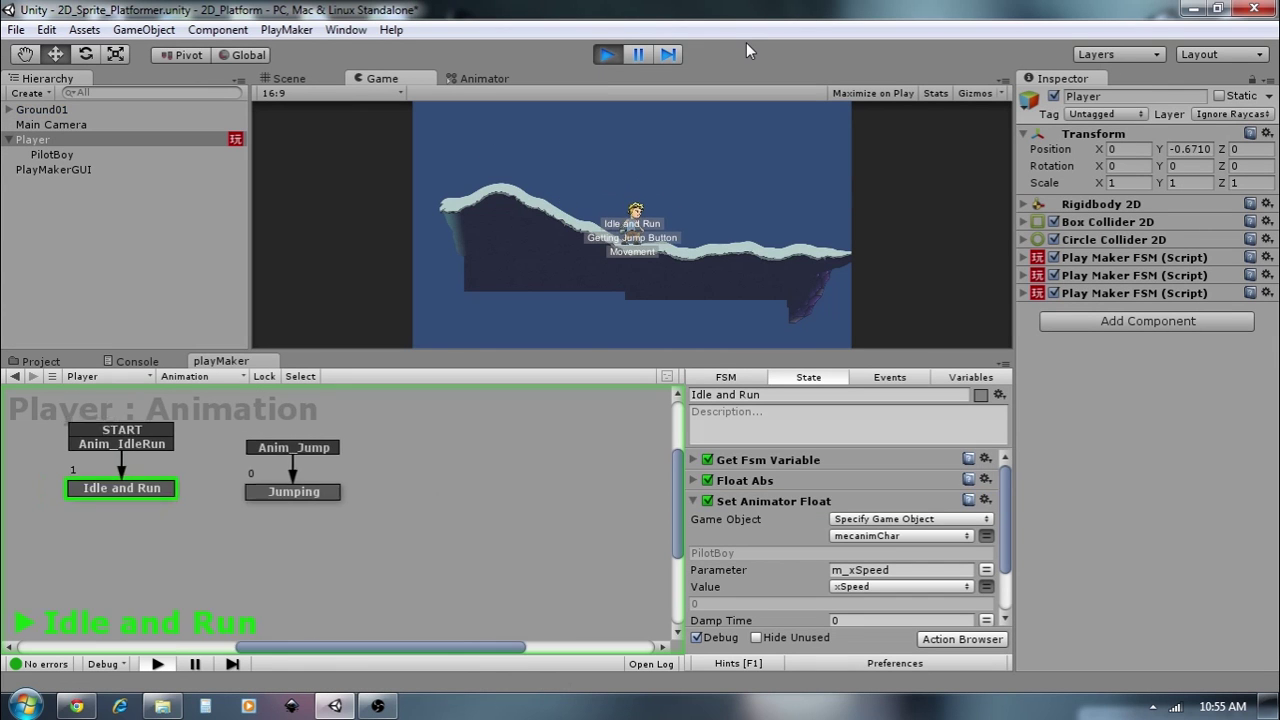
{"action": "key", "text": "Left"}
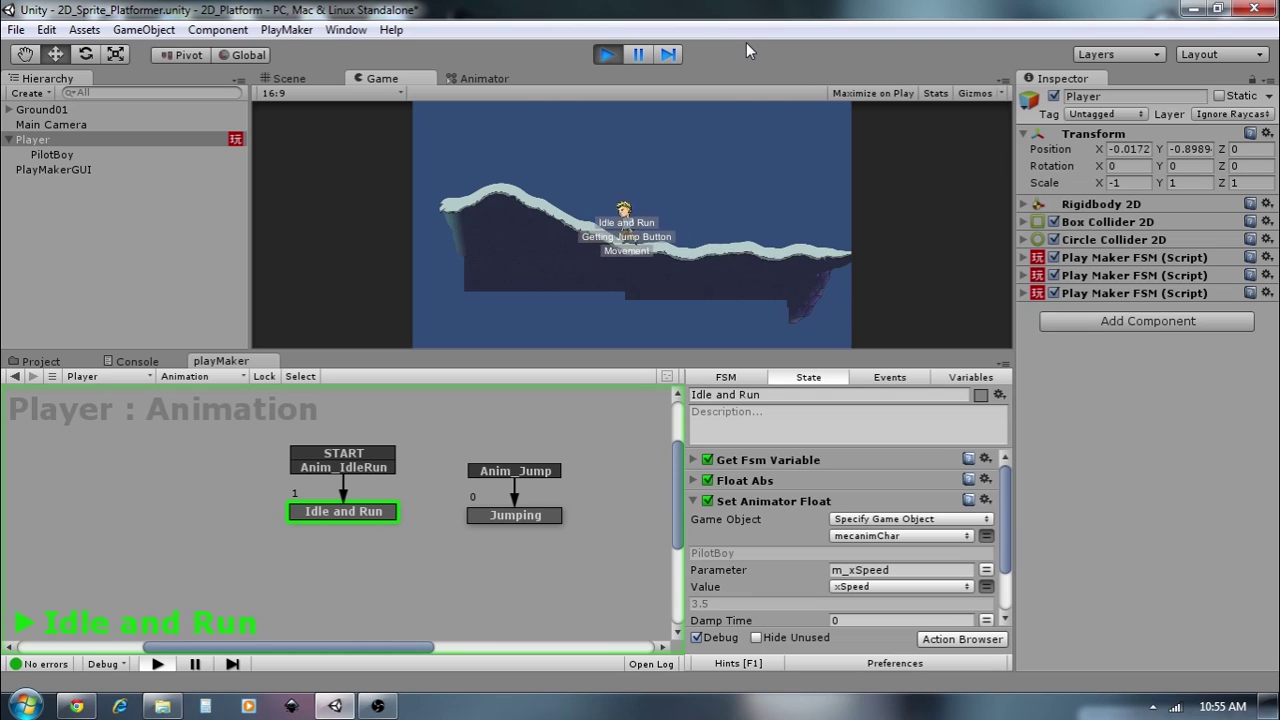
{"action": "key", "text": "Right"}
{"action": "key", "text": "Right"}
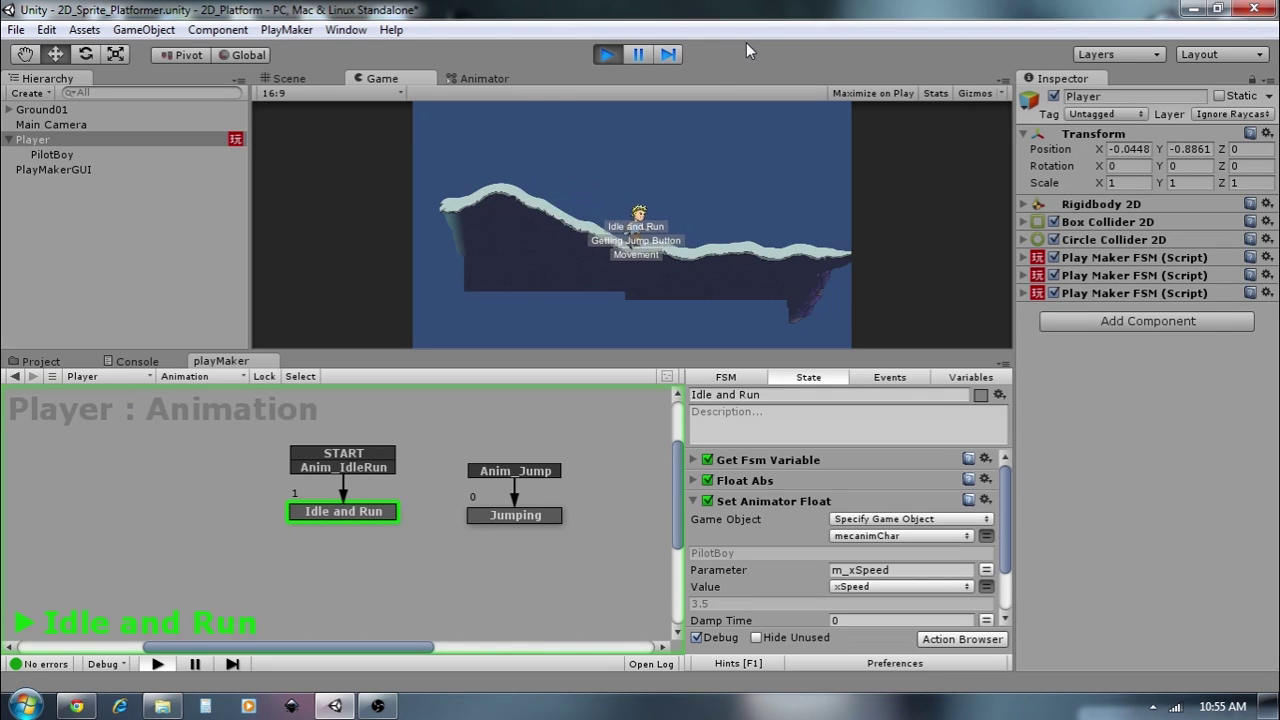
{"action": "key", "text": "Left"}
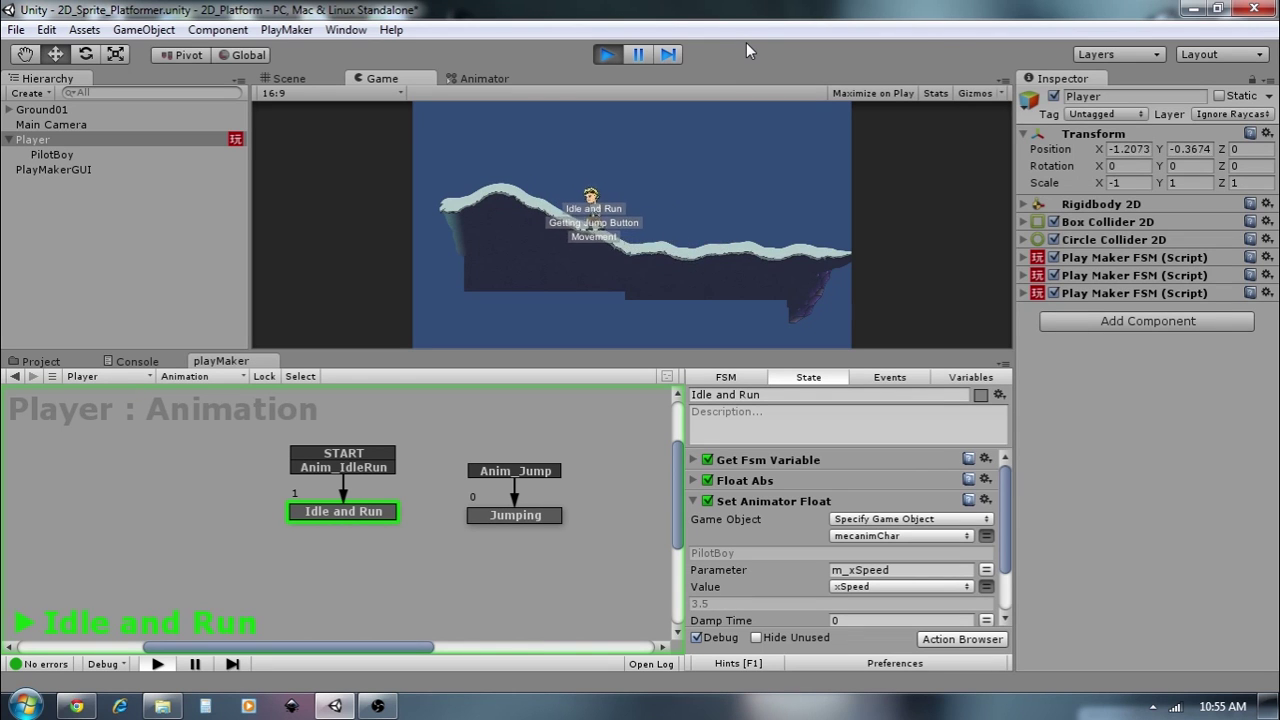
{"action": "key", "text": "Right"}
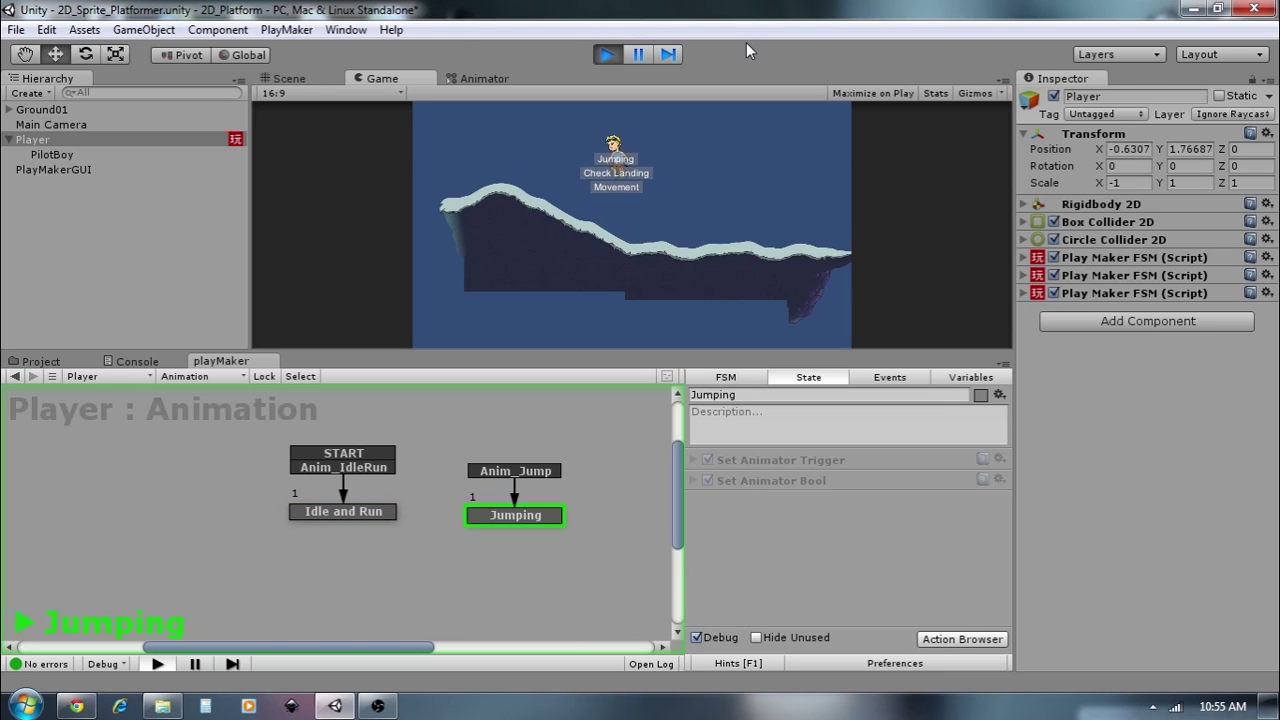
{"action": "key", "text": "Right"}
{"action": "key", "text": "space"}
{"action": "key", "text": "Right"}
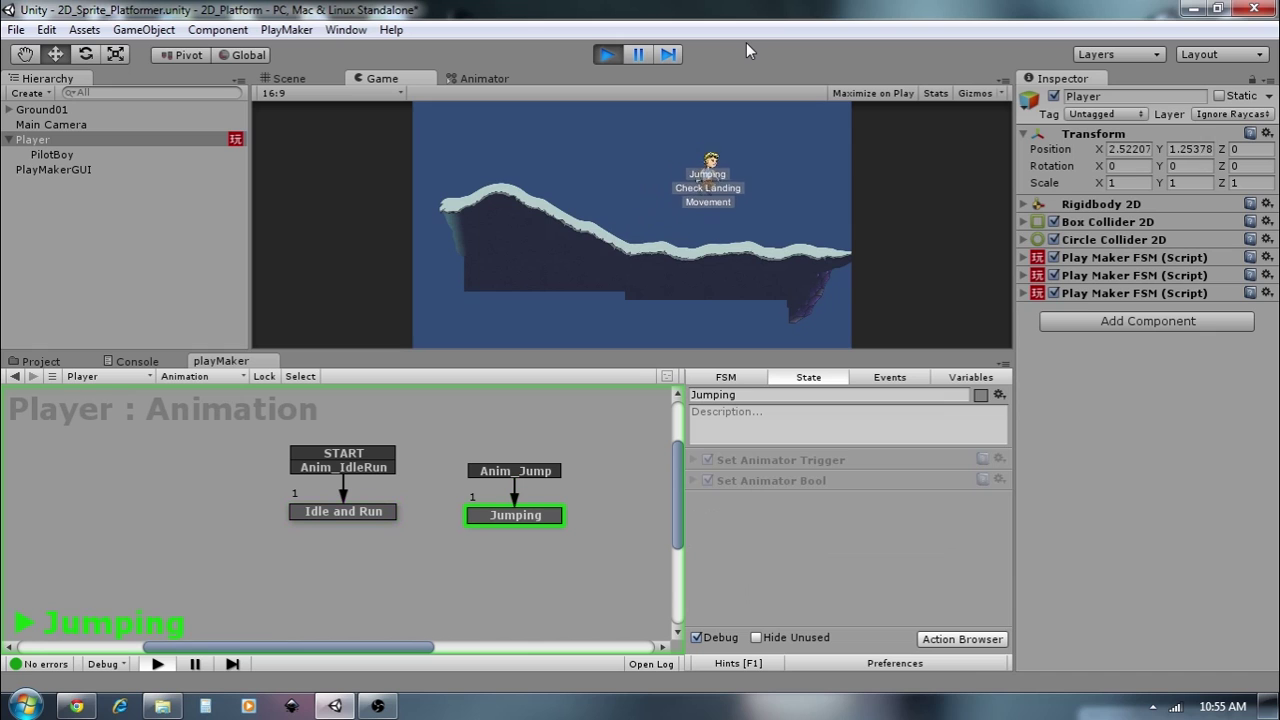
{"action": "key", "text": "space"}
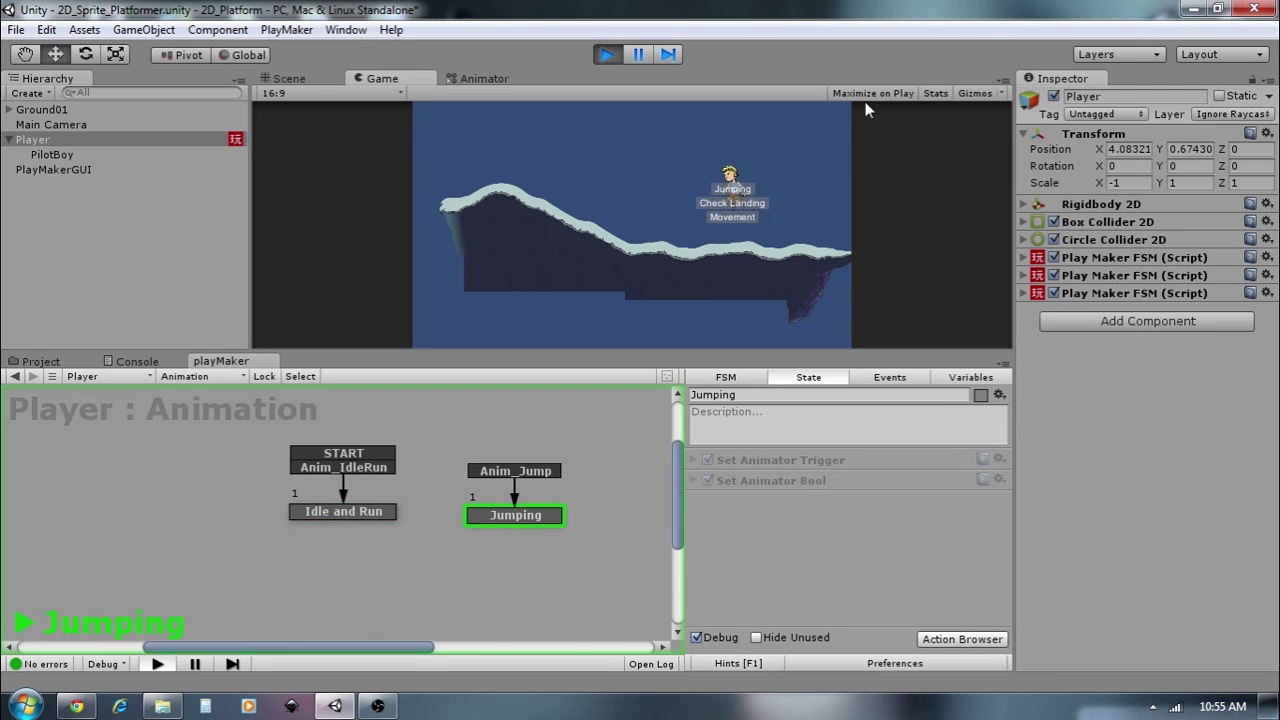
{"action": "left_click", "coordinate": [607, 54]}
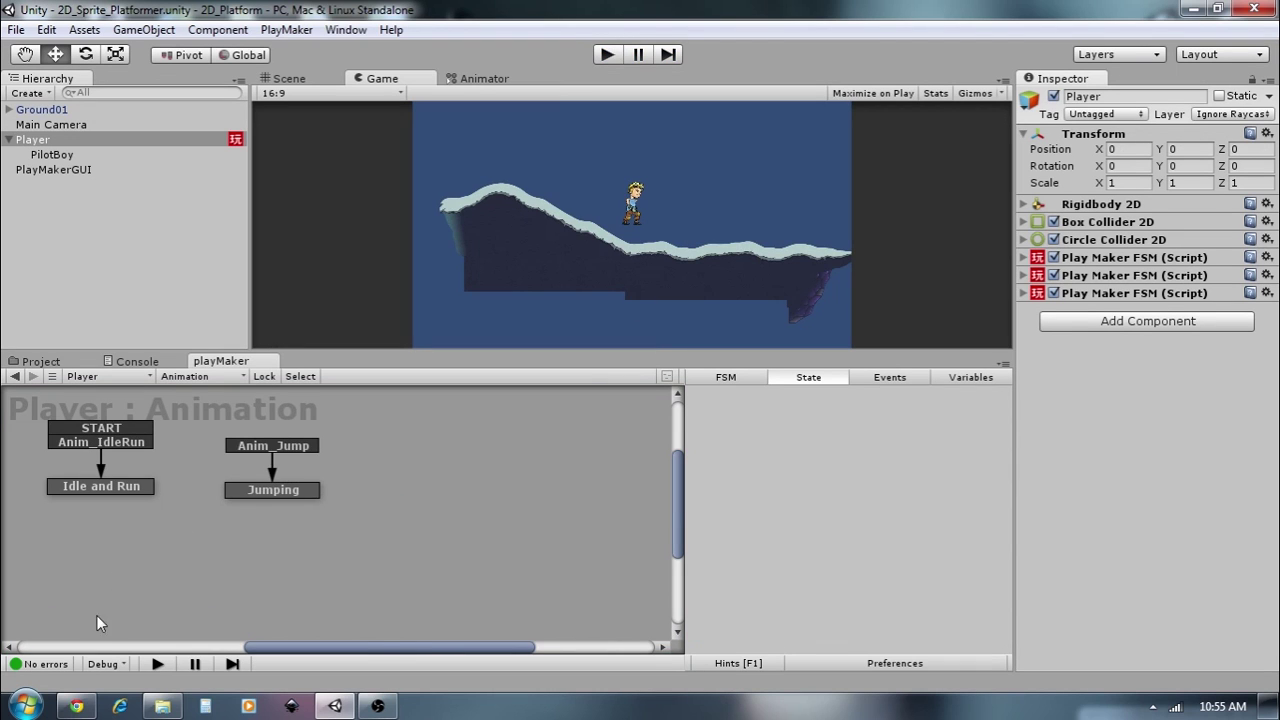
- Turn off PlayMaker's debug option Show State Labels in Game View
{"action": "left_click", "coordinate": [108, 664]}
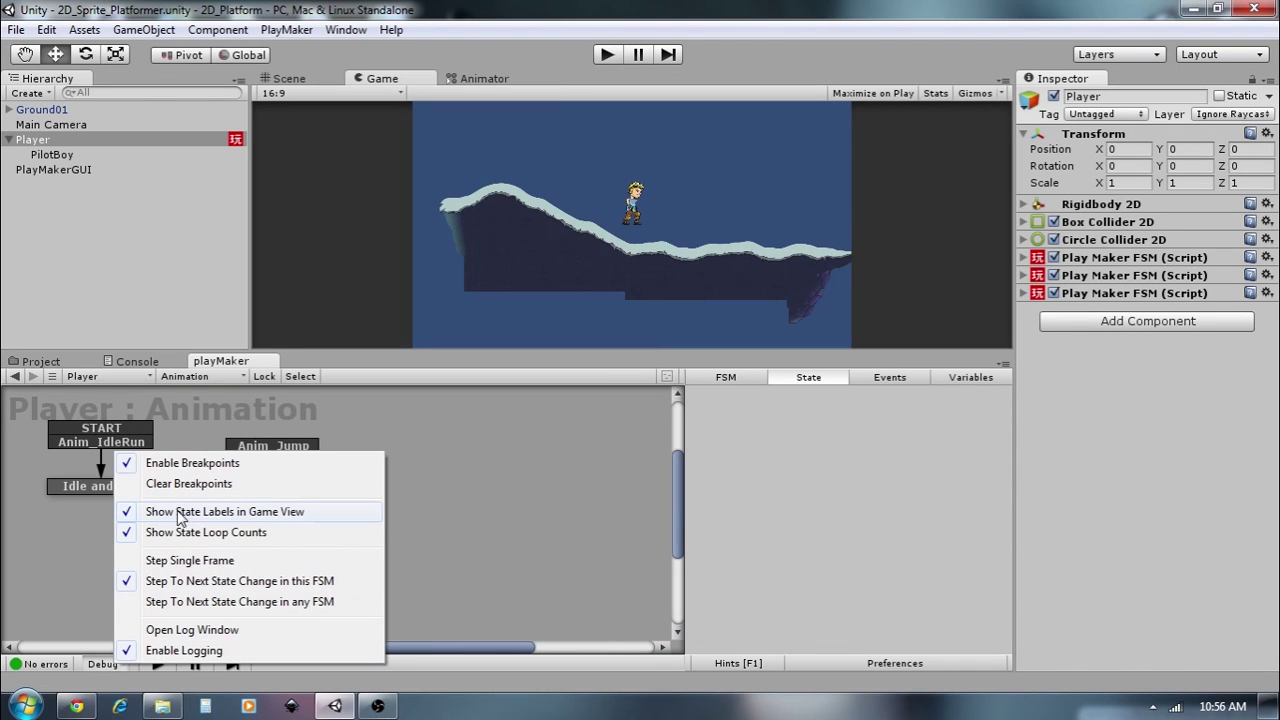
{"action": "left_click", "coordinate": [104, 664]}
{"action": "left_click", "coordinate": [104, 664]}
{"action": "left_click", "coordinate": [127, 512]}
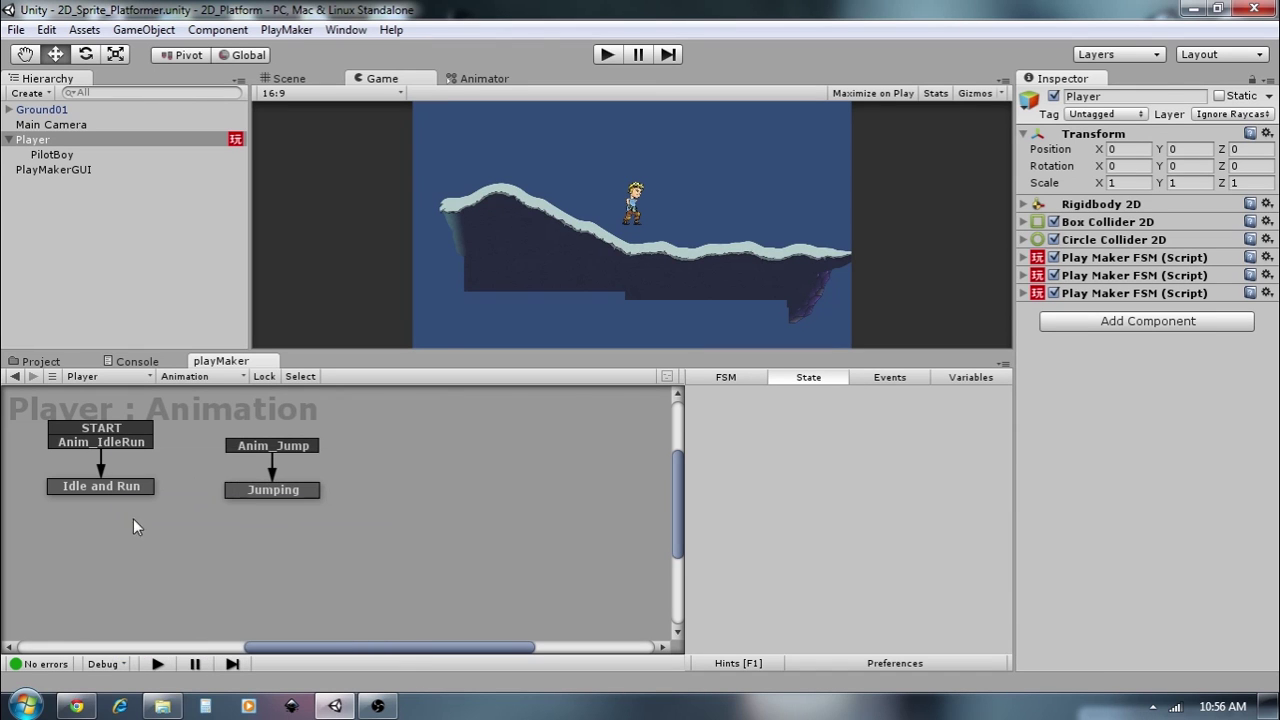
- Play the game without state labels, run and jump in both directions to check the Run and Jump animations, and stop playing
{"action": "left_click", "coordinate": [606, 55]}
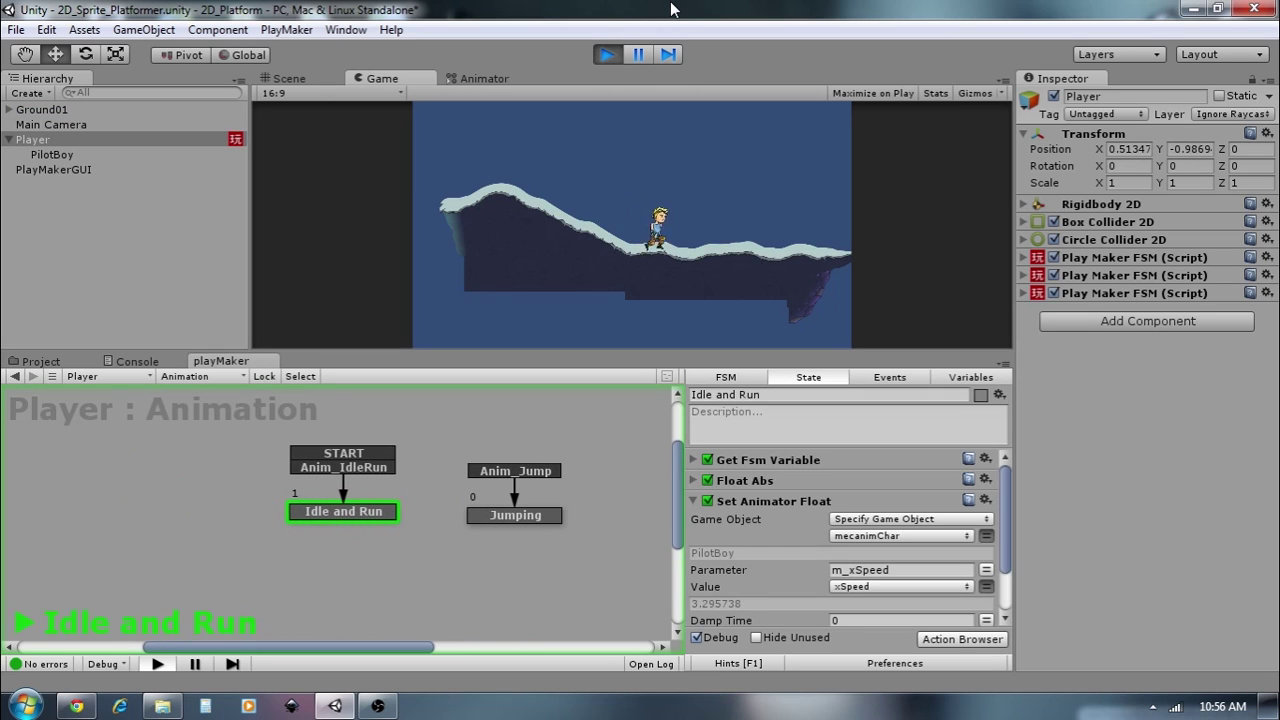
{"action": "key", "text": "Left"}
{"action": "key", "text": "space"}
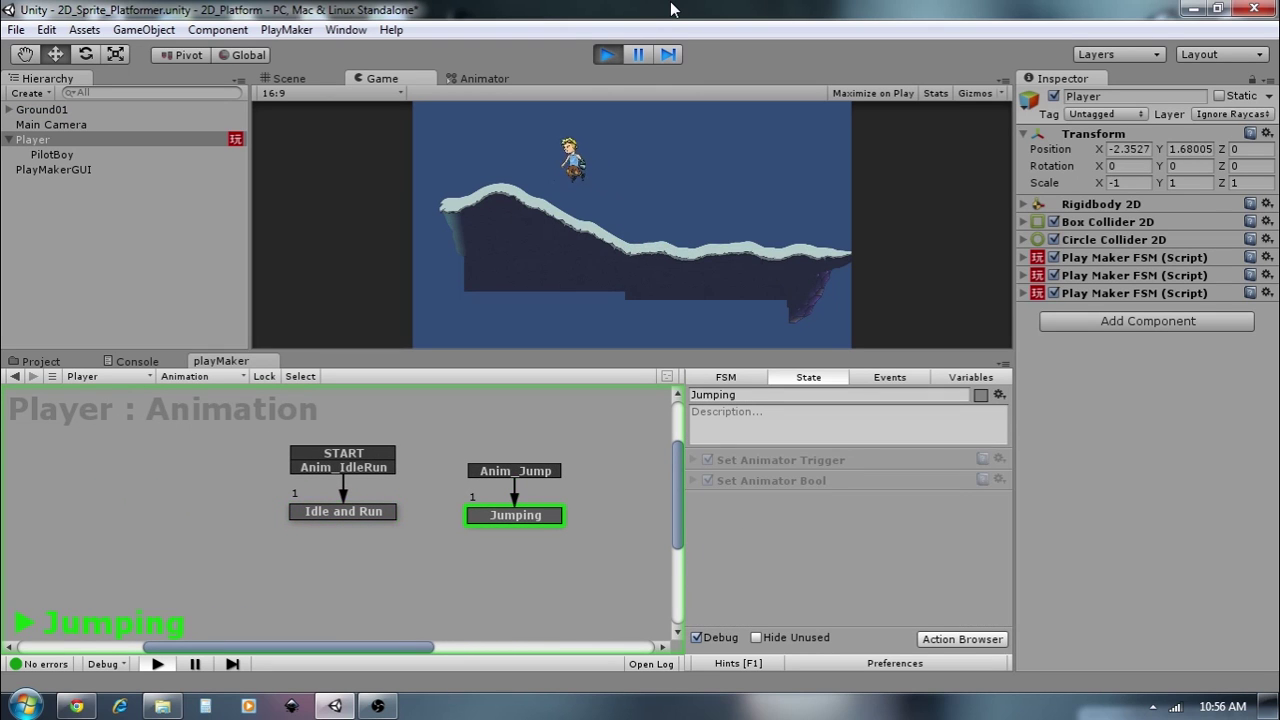
{"action": "key", "text": "Right"}
{"action": "key", "text": "space"}
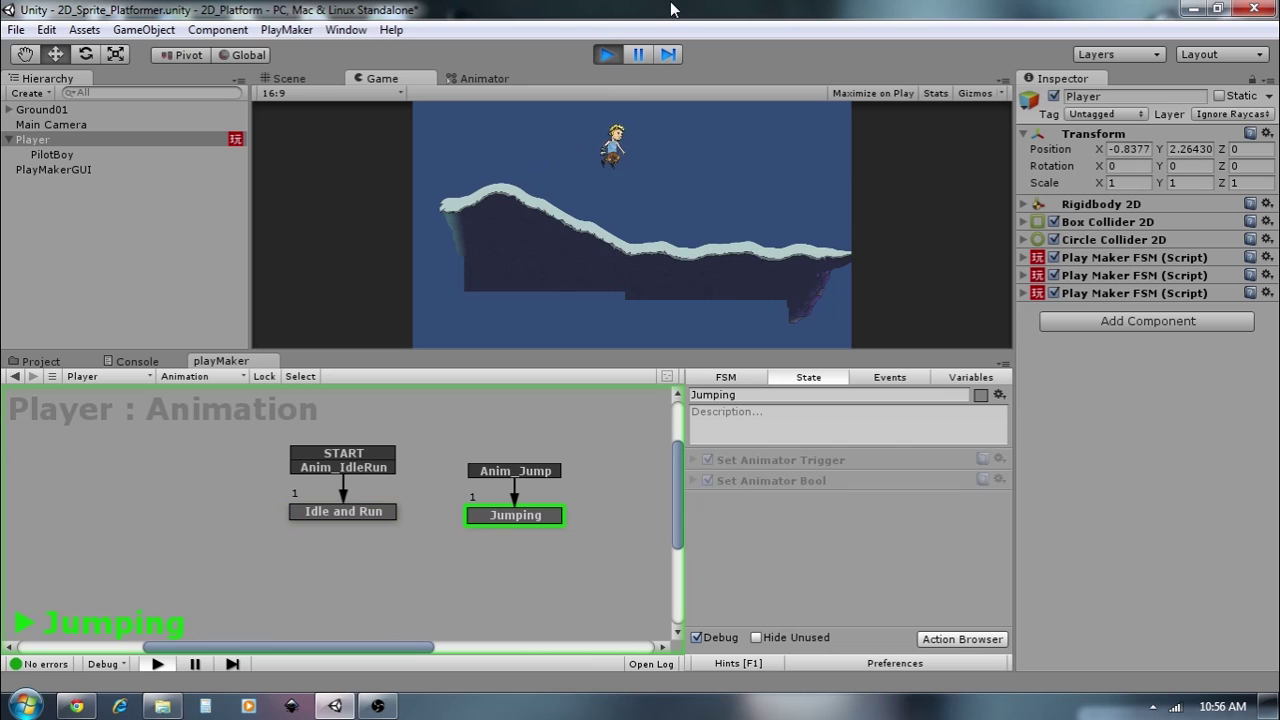
{"action": "key", "text": "space"}
{"action": "key", "text": "Left"}
{"action": "key", "text": "space"}
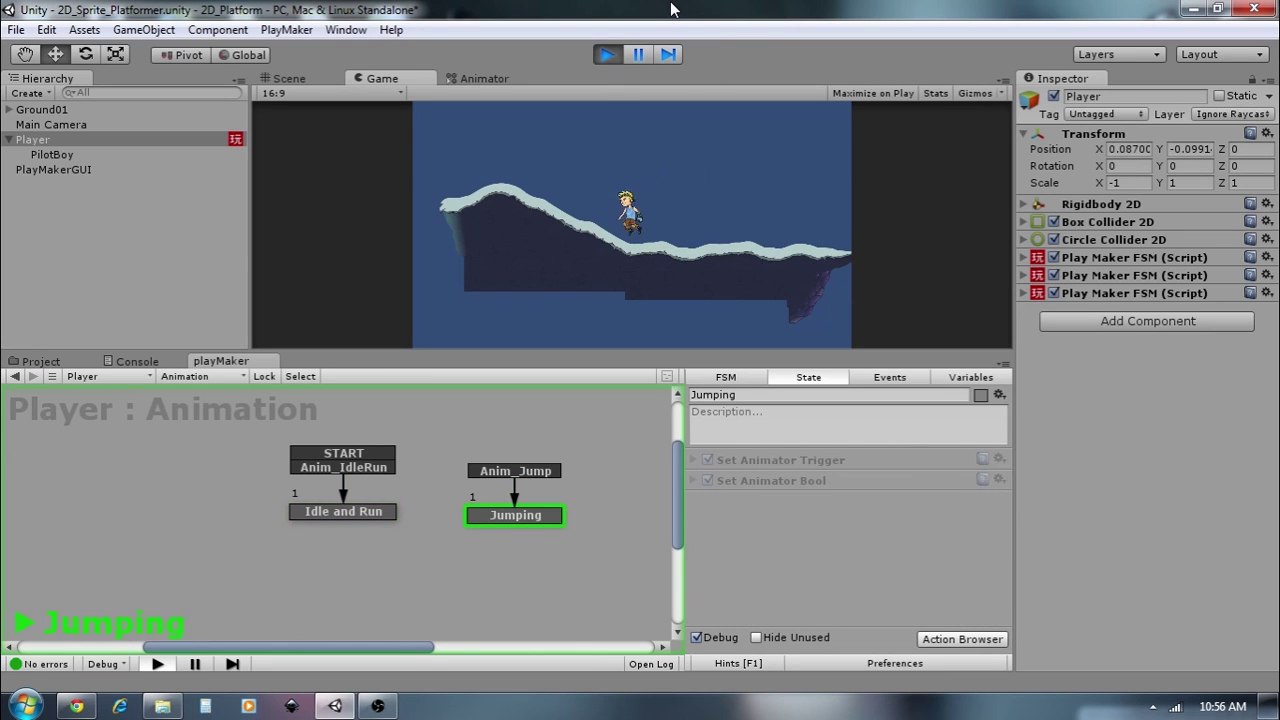
{"action": "key", "text": "Right"}
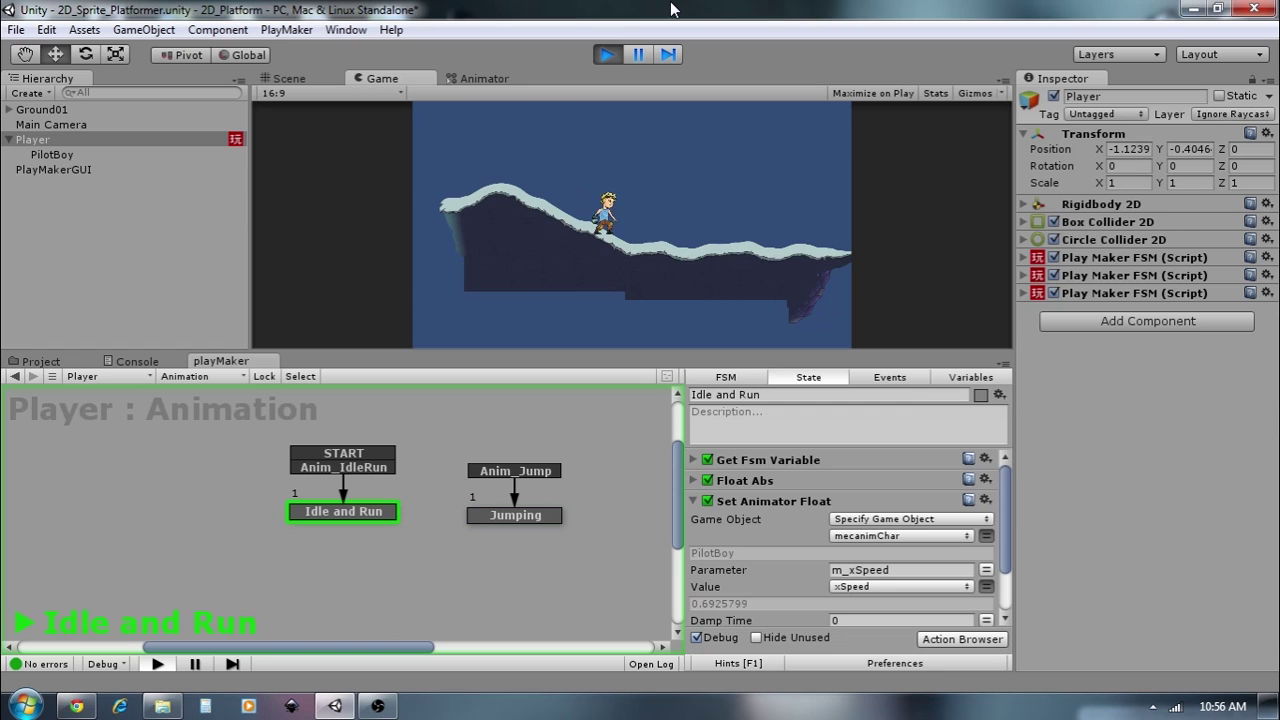
{"action": "left_click", "coordinate": [612, 54]}
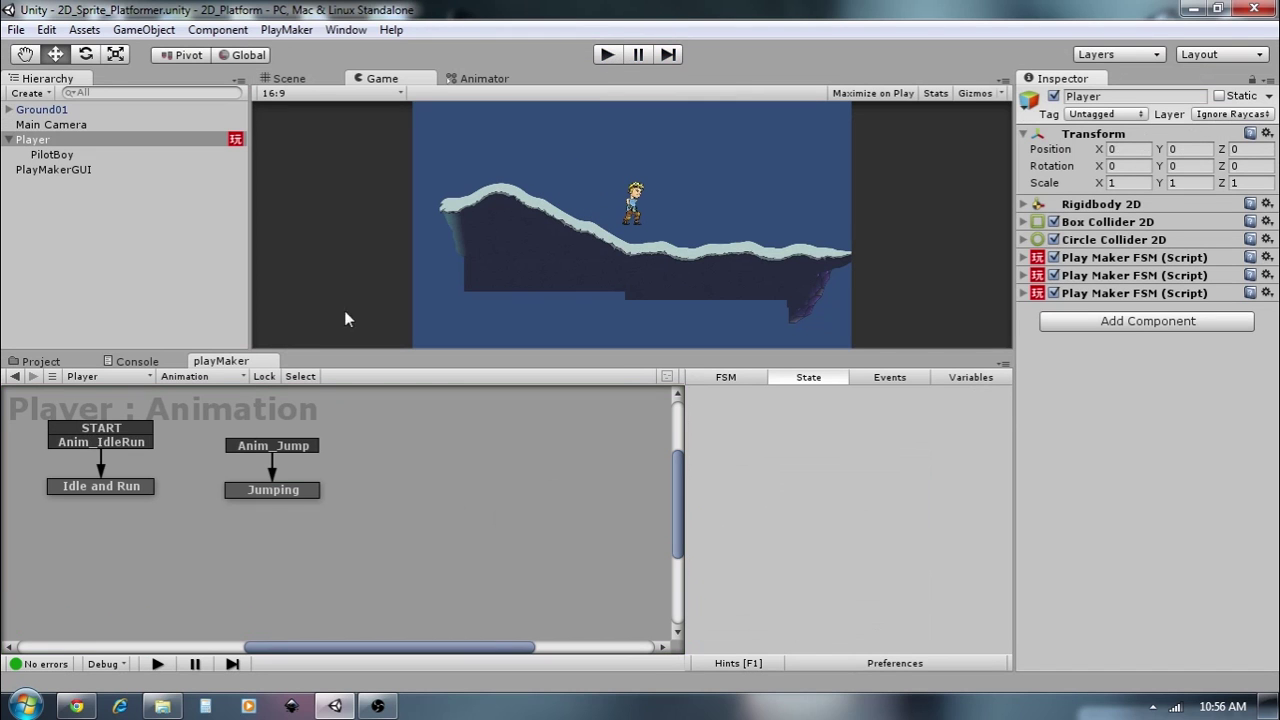
- Enable Loop Time on the Jump animation clip and check the loop settings of the Run and Idle clips
{"action": "left_click", "coordinate": [78, 359]}
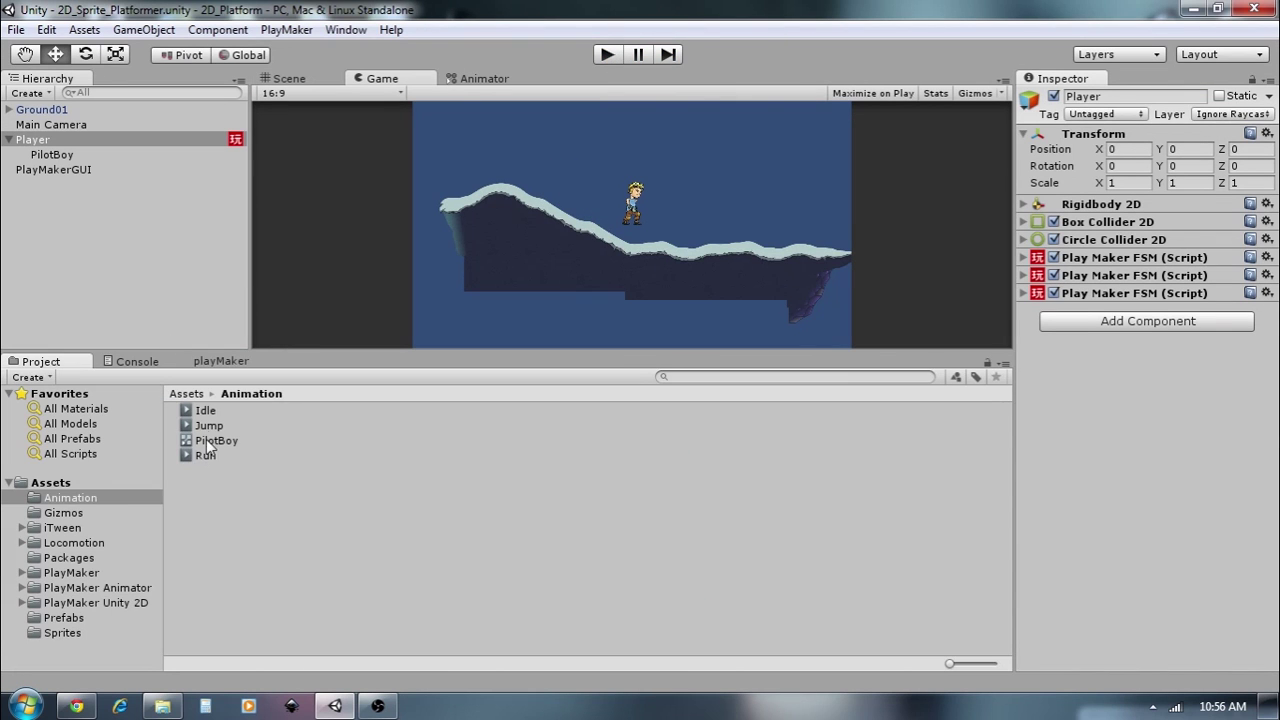
{"action": "left_click", "coordinate": [208, 425]}
{"action": "left_click", "coordinate": [1145, 157]}
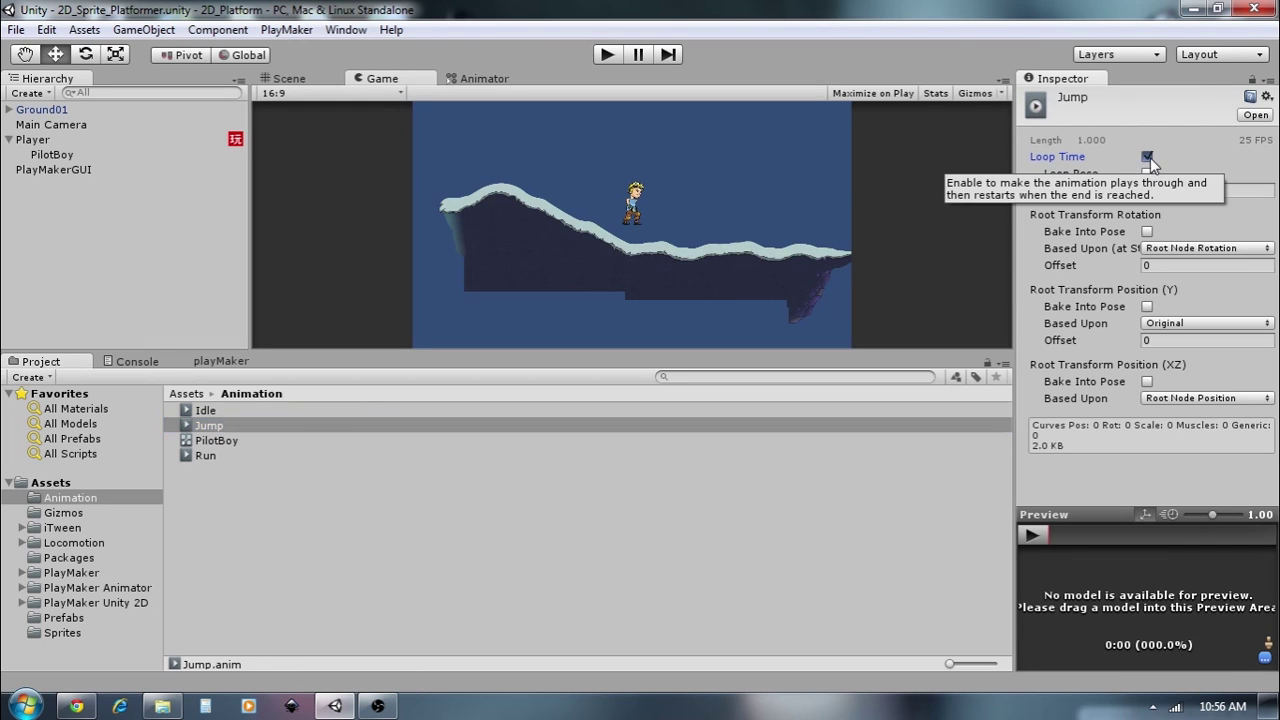
{"action": "left_click", "coordinate": [194, 463]}
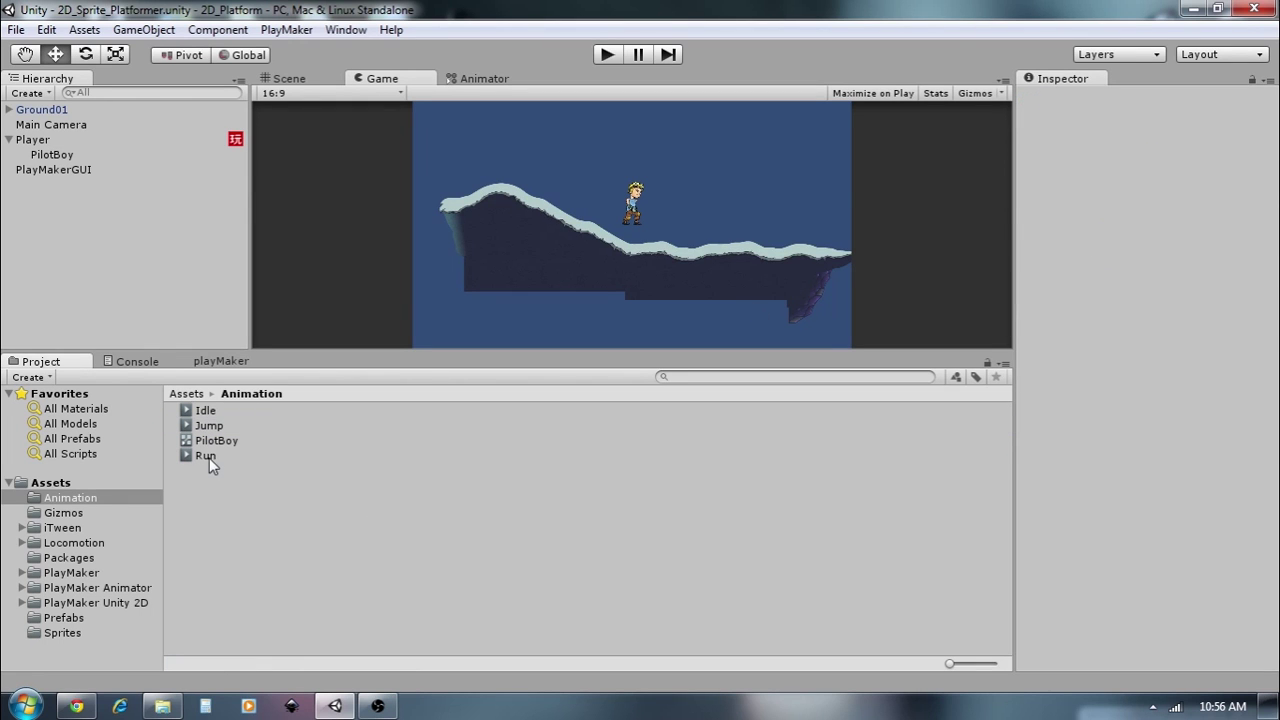
{"action": "left_click", "coordinate": [209, 456]}
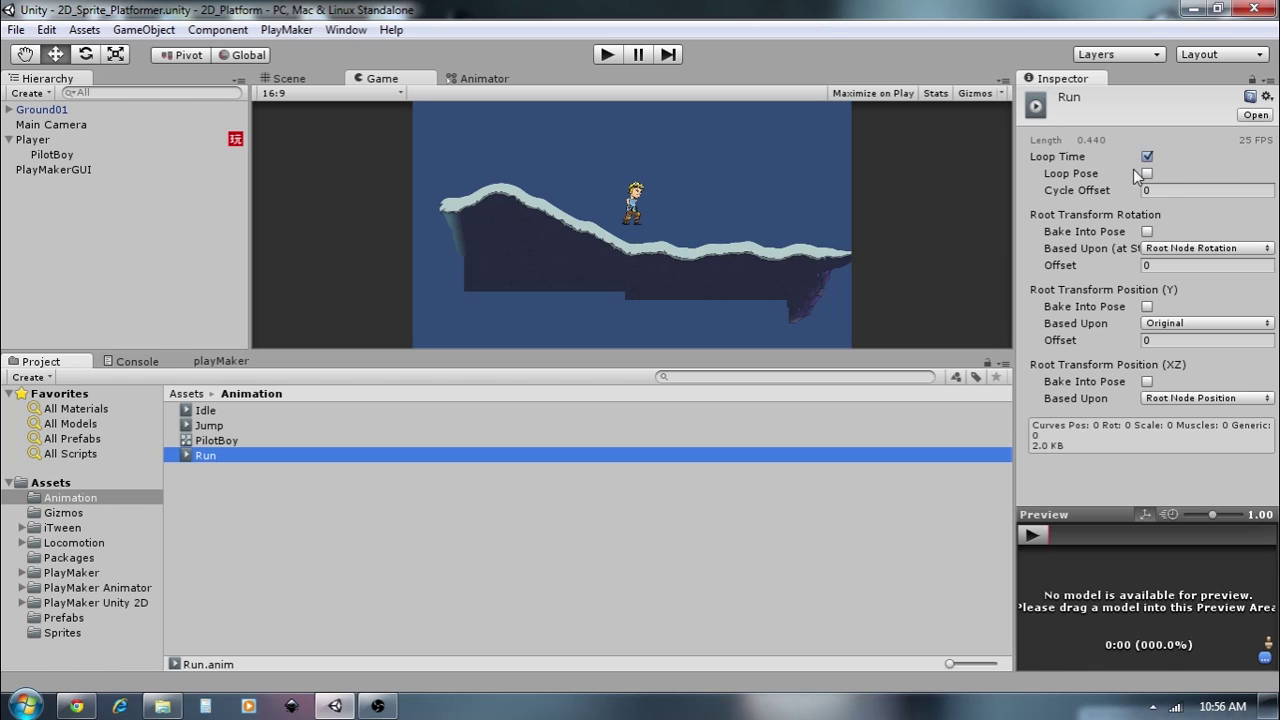
{"action": "left_click", "coordinate": [270, 410]}
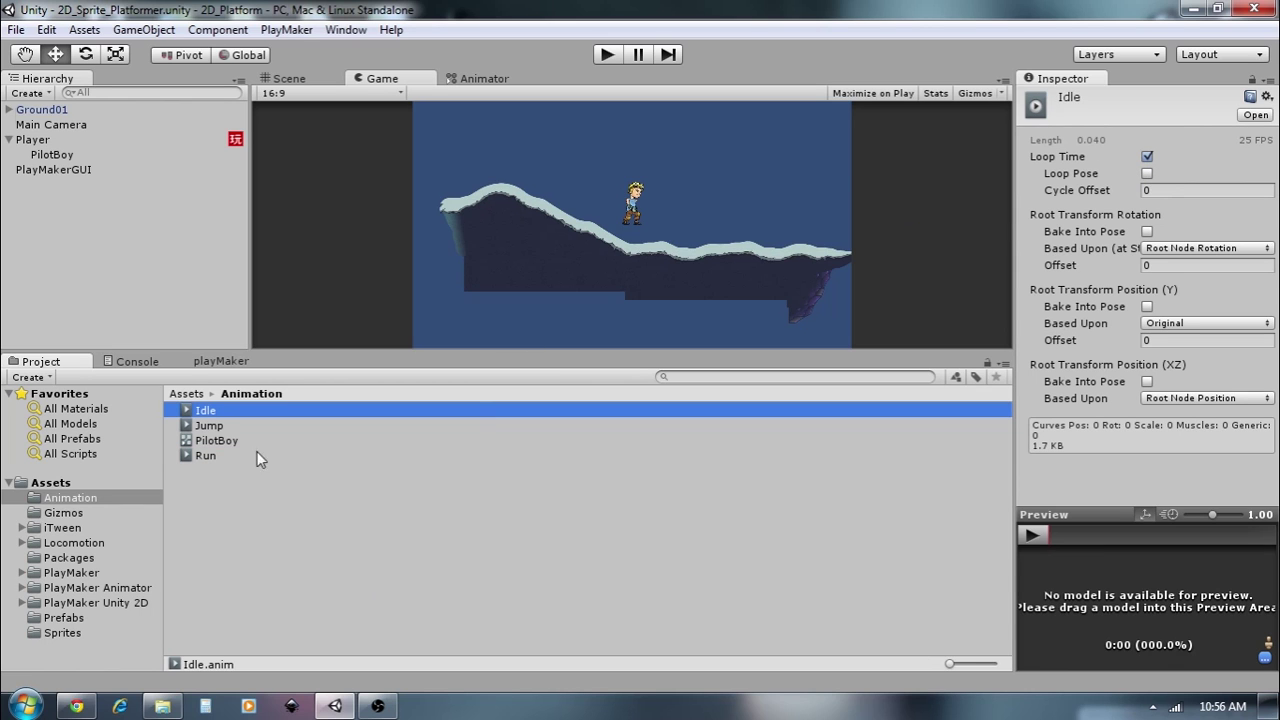
- Add a new PlayMaker FSM to the Main Camera and move State 1 towards the middle of the graph
{"action": "left_click", "coordinate": [40, 141]}
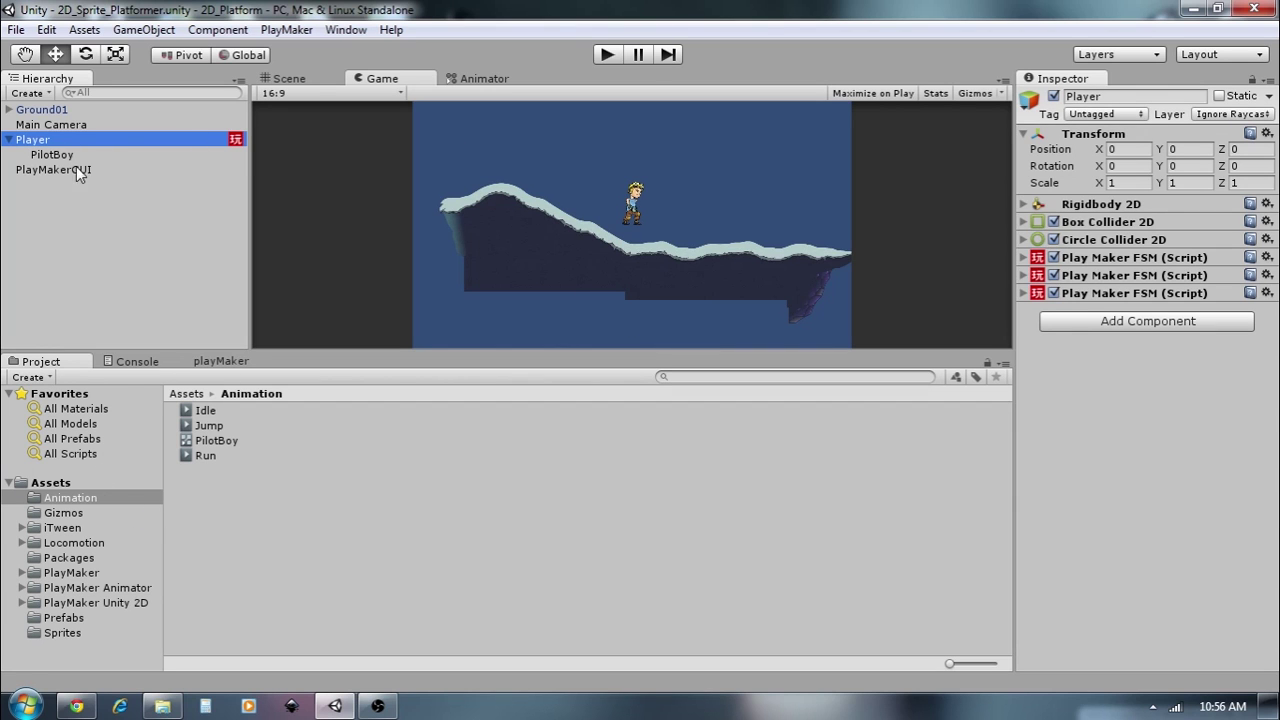
{"action": "left_click", "coordinate": [60, 127]}
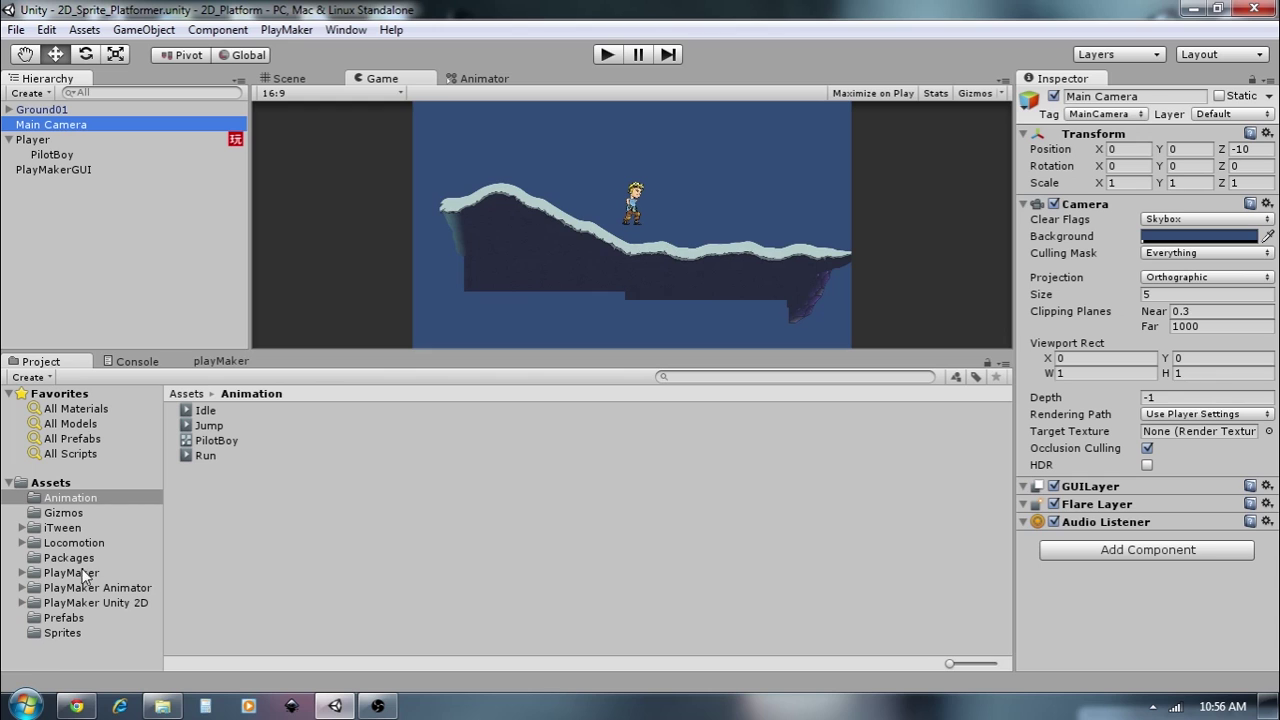
{"action": "left_click", "coordinate": [217, 363]}
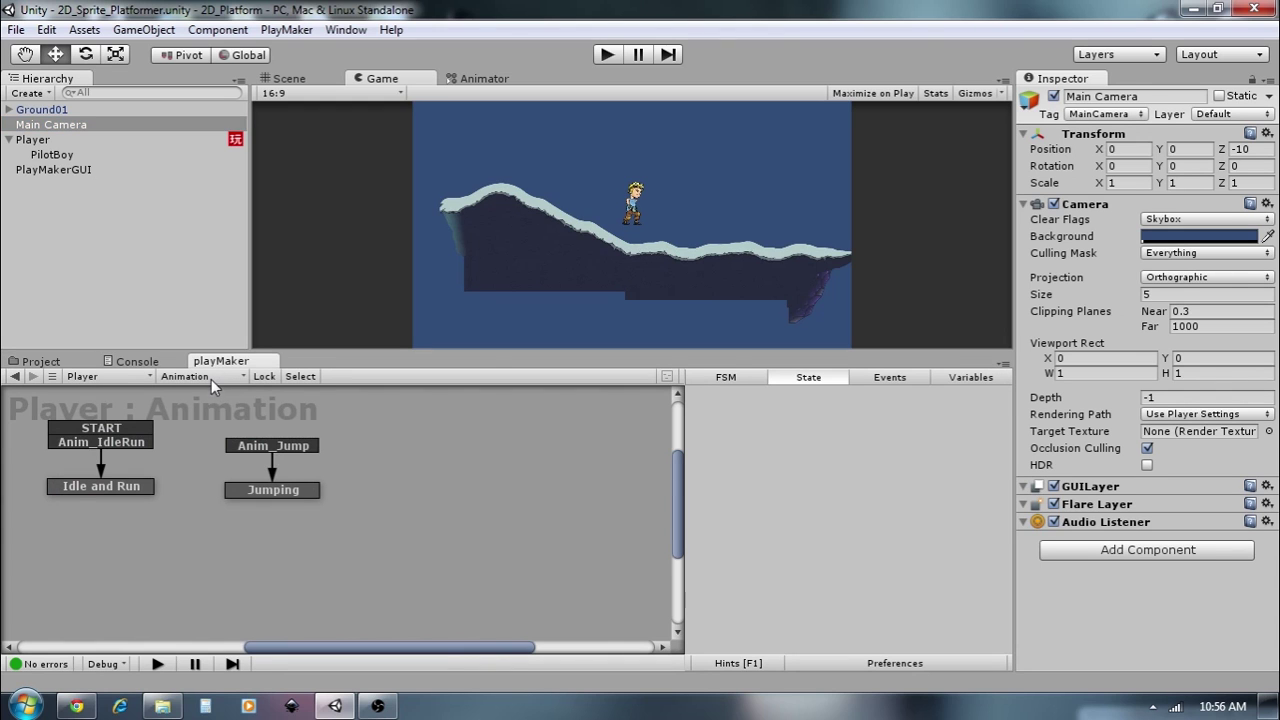
{"action": "left_click", "coordinate": [62, 127]}
{"action": "left_click", "coordinate": [114, 372]}
{"action": "left_click", "coordinate": [201, 413]}
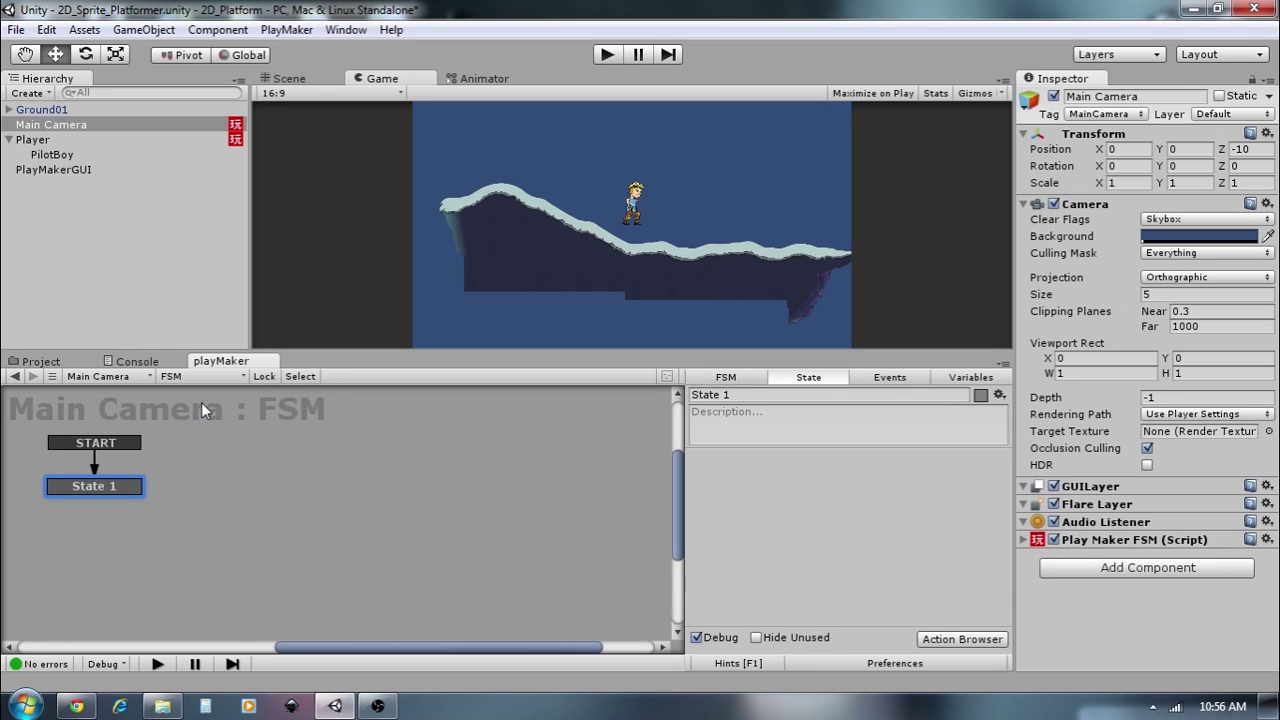
{"action": "left_click_drag", "start_coordinate": [120, 484], "coordinate": [252, 522]}
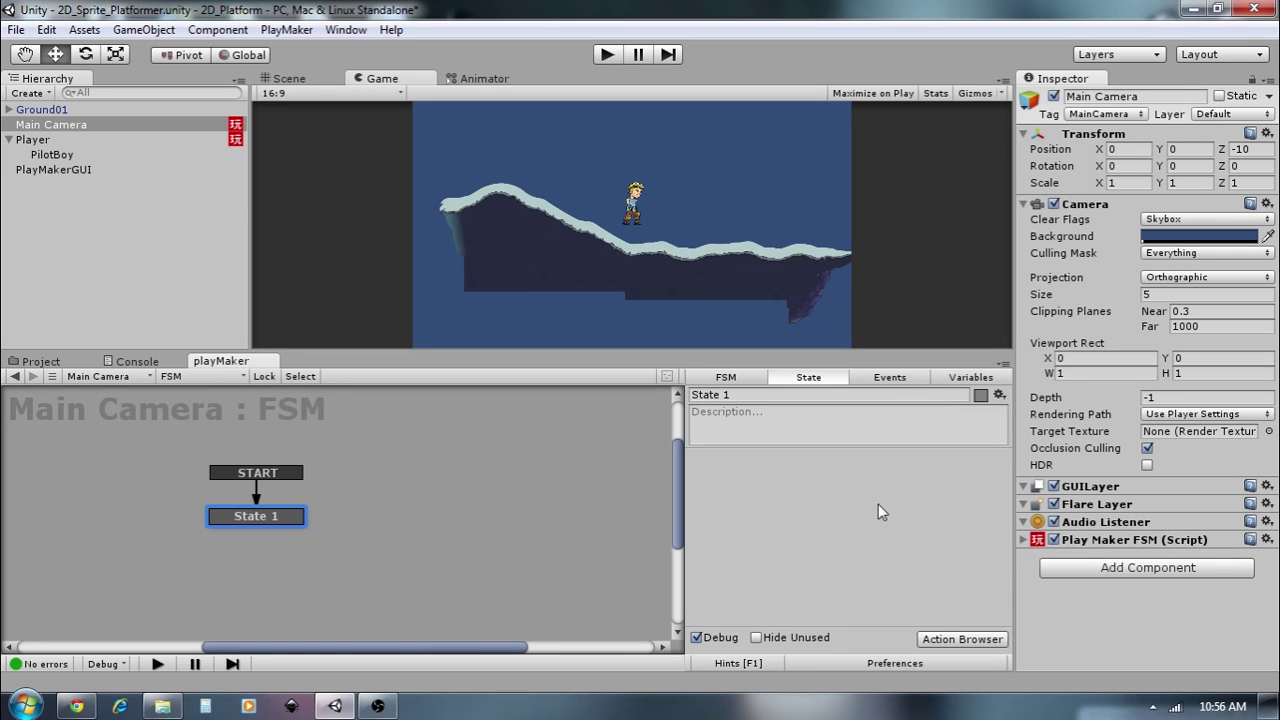
- Find the Platform 2d Camera action in the action browser and add it to State 1 of the Main Camera FSM
{"action": "left_click", "coordinate": [950, 641]}
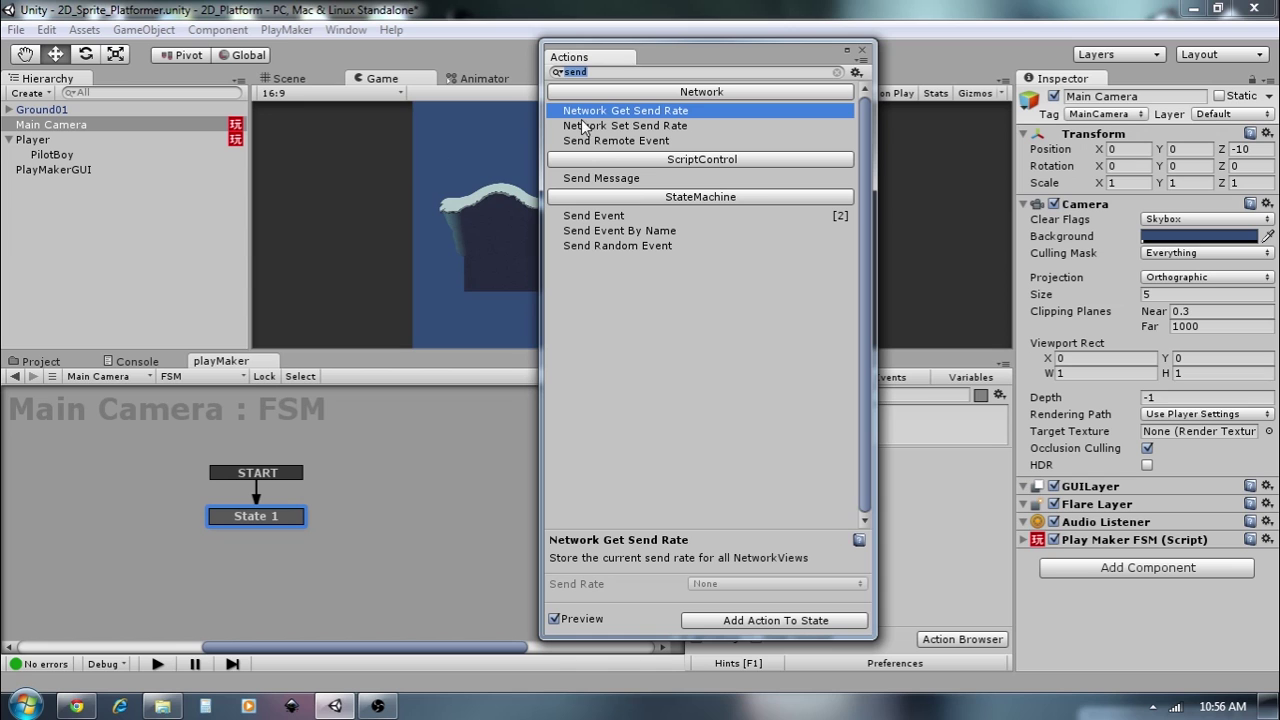
{"action": "type", "text": "platf"}
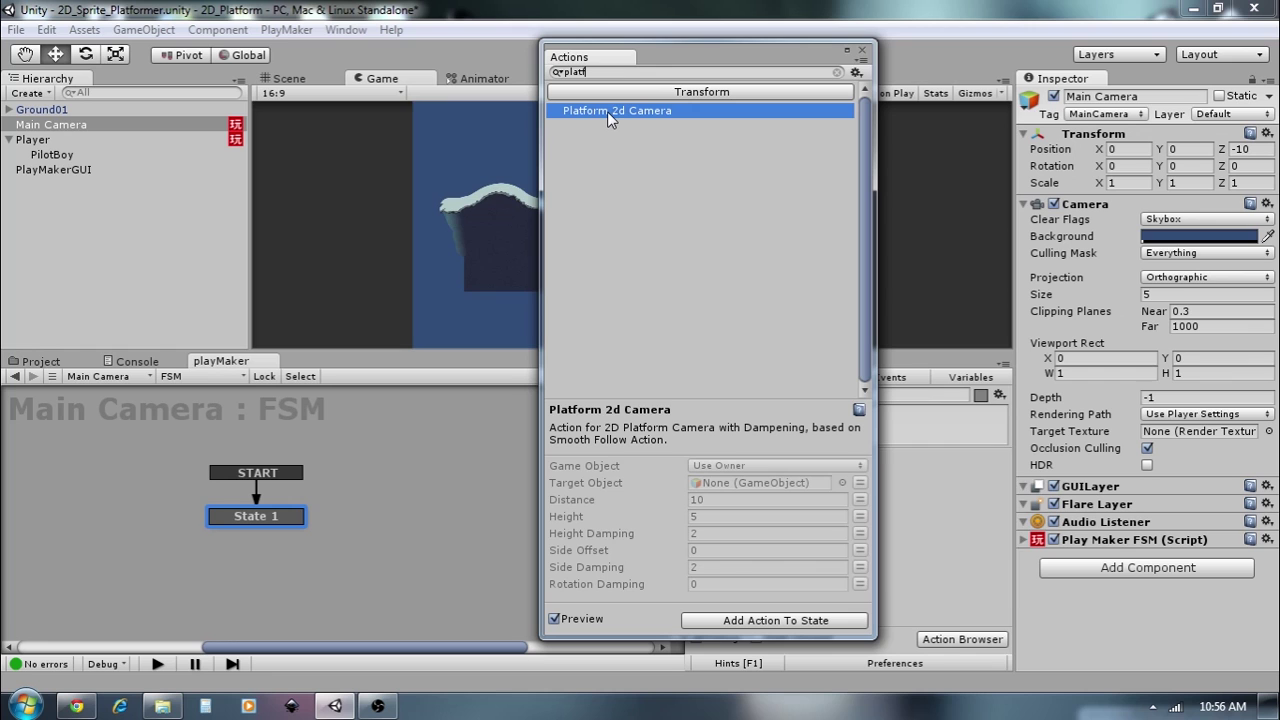
{"action": "double_click", "coordinate": [607, 111]}
{"action": "left_click", "coordinate": [862, 50]}
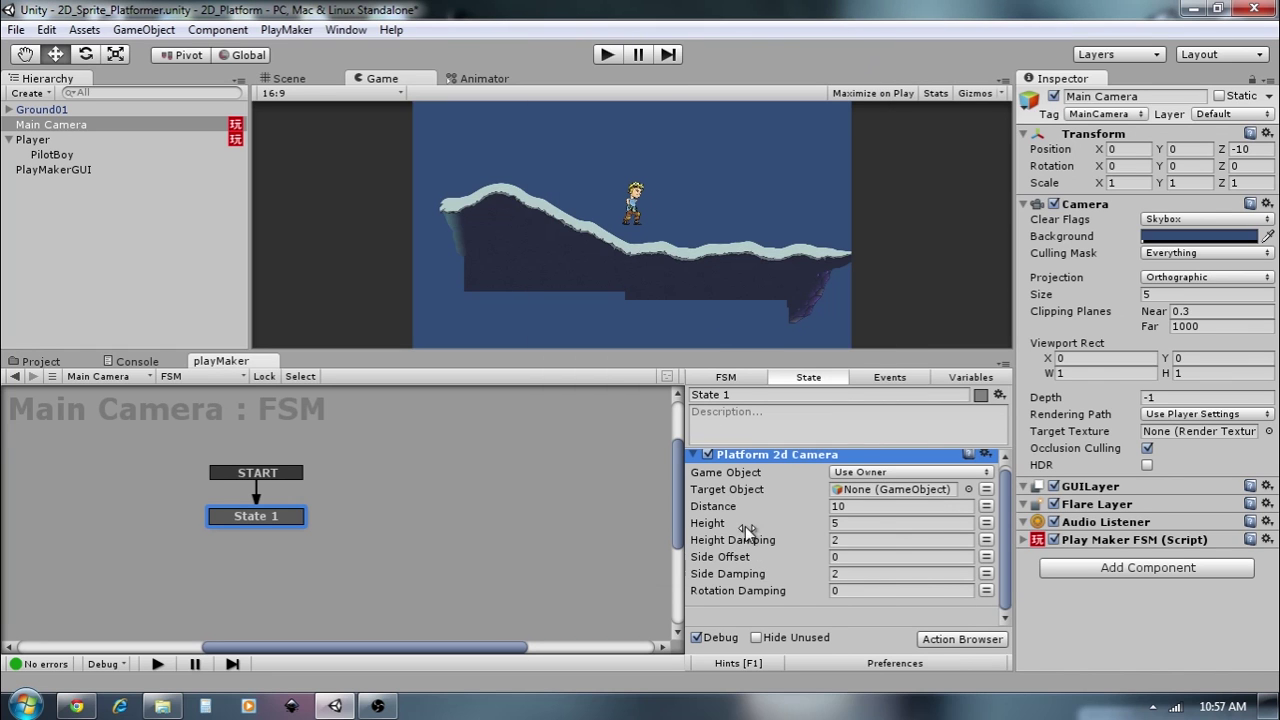
- Locate the Platform2dCamera script in the project's PlayMaker Actions folder, view its import settings, and return to the Assets root folder
{"action": "left_click", "coordinate": [46, 361]}
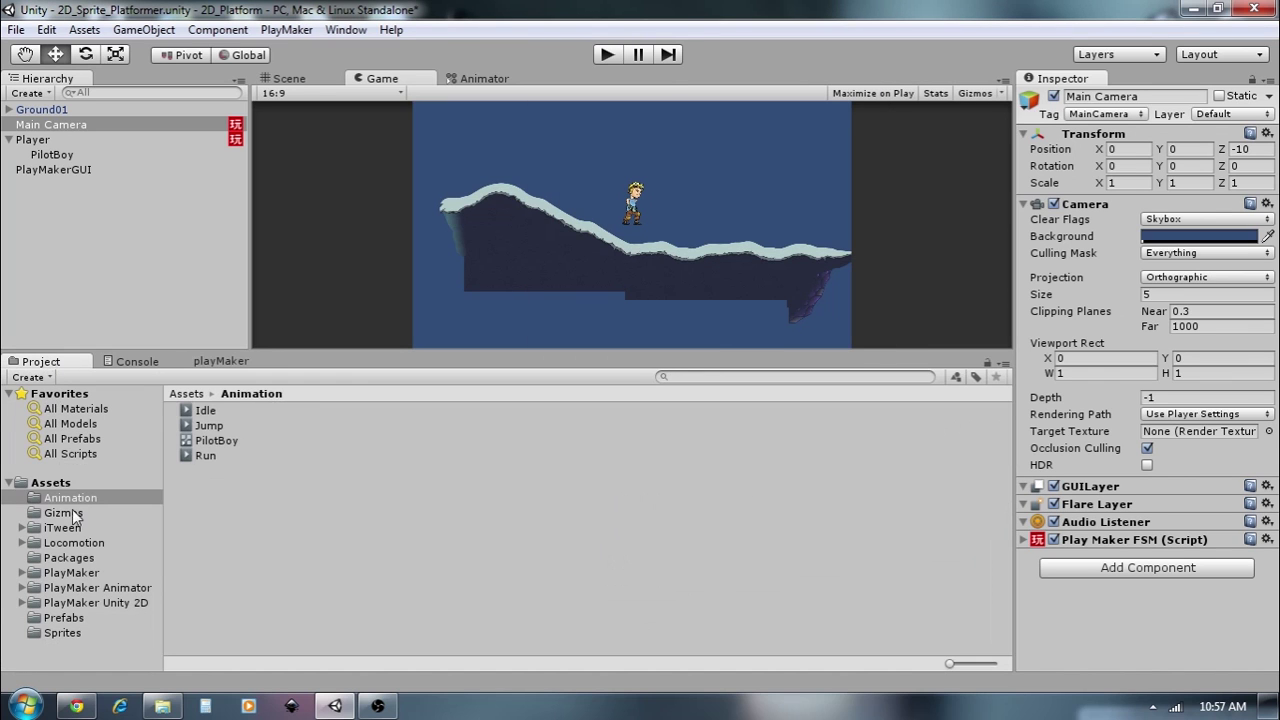
{"action": "left_click", "coordinate": [90, 576]}
{"action": "double_click", "coordinate": [212, 413]}
{"action": "scroll", "coordinate": [288, 542], "scroll_direction": "down", "scroll_amount": 5}
{"action": "left_click", "coordinate": [235, 546]}
{"action": "scroll", "coordinate": [249, 572], "scroll_direction": "down", "scroll_amount": 10}
{"action": "scroll", "coordinate": [249, 569], "scroll_direction": "down", "scroll_amount": 15}
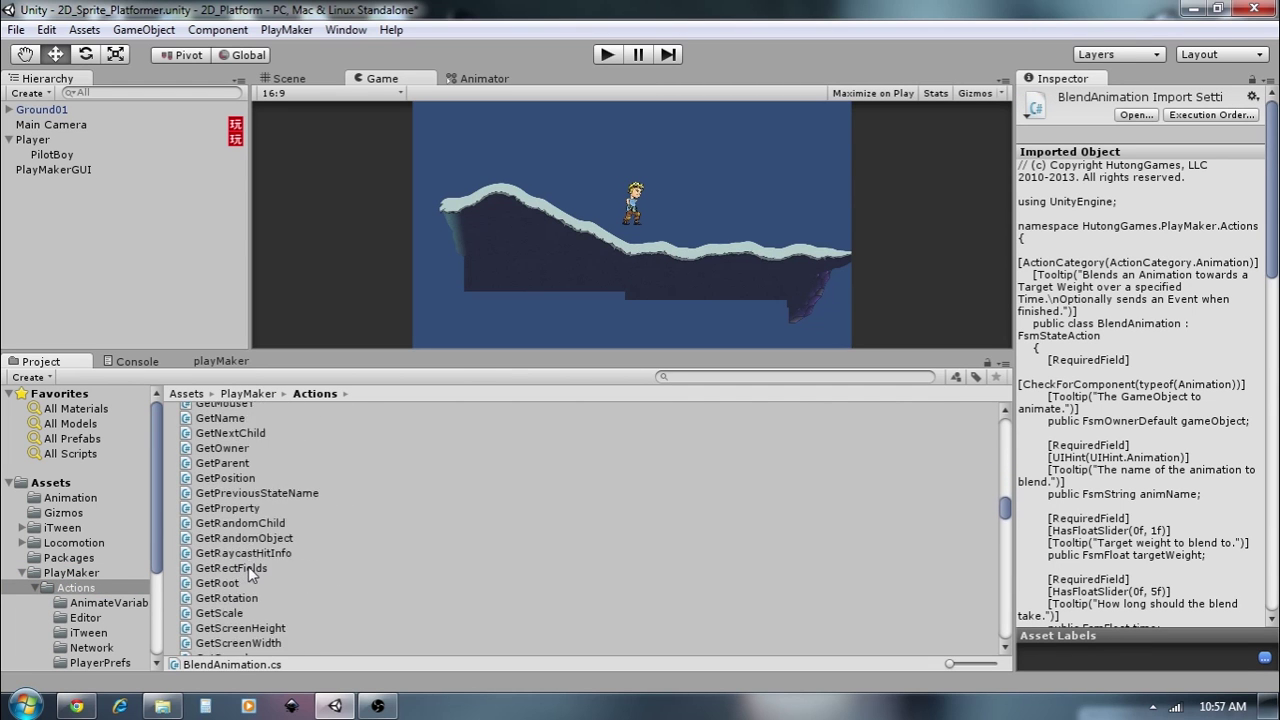
{"action": "scroll", "coordinate": [248, 566], "scroll_direction": "down", "scroll_amount": 15}
{"action": "scroll", "coordinate": [249, 571], "scroll_direction": "down", "scroll_amount": 10}
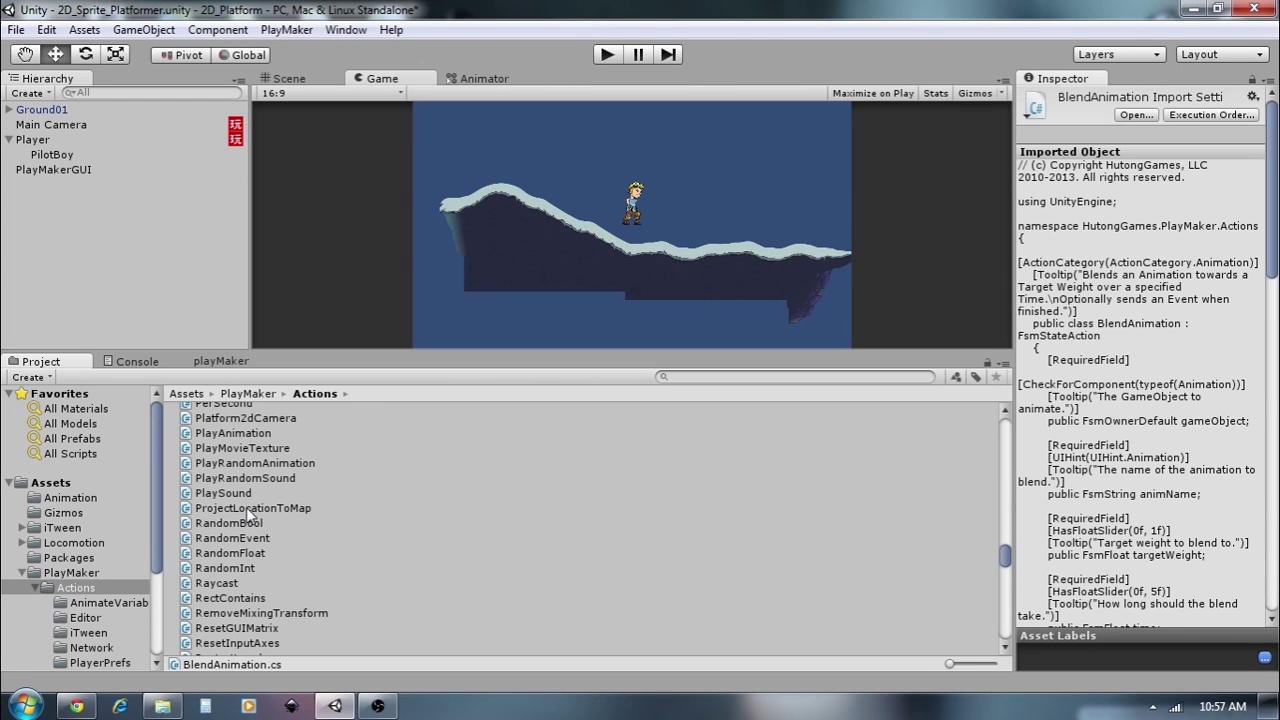
{"action": "scroll", "coordinate": [246, 507], "scroll_direction": "up", "scroll_amount": 2}
{"action": "left_click", "coordinate": [255, 476]}
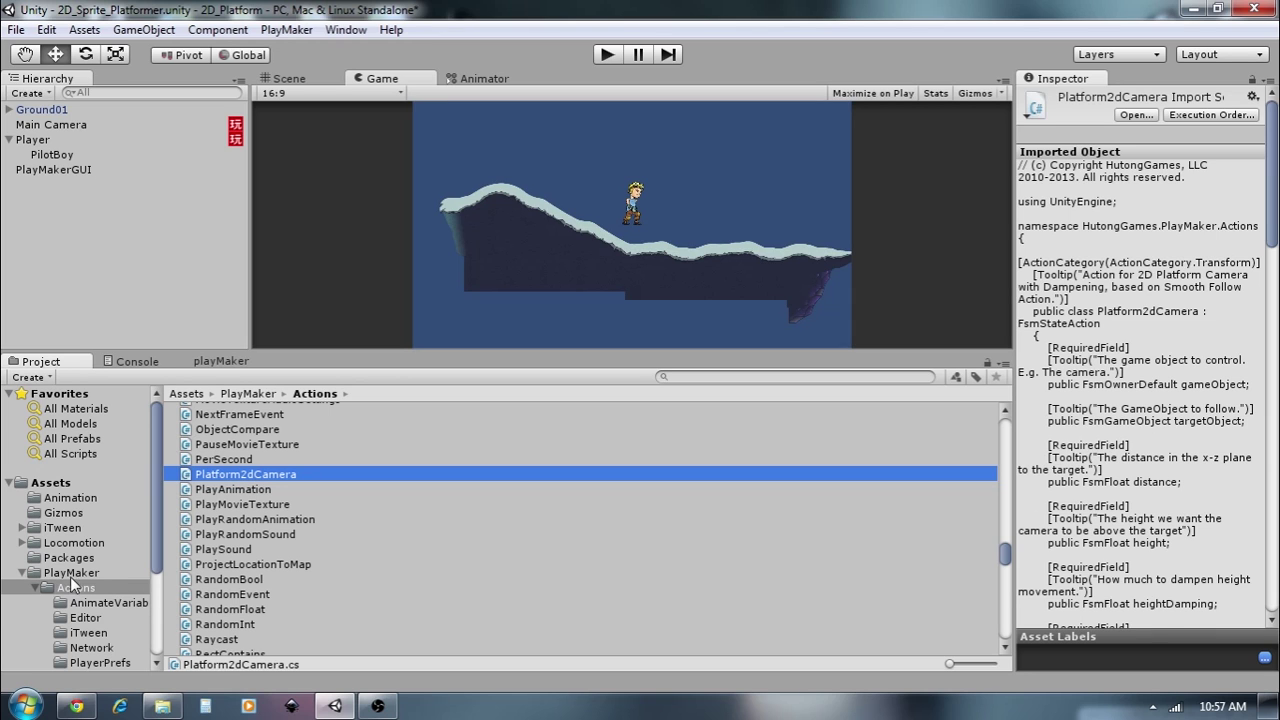
{"action": "left_click", "coordinate": [44, 484]}
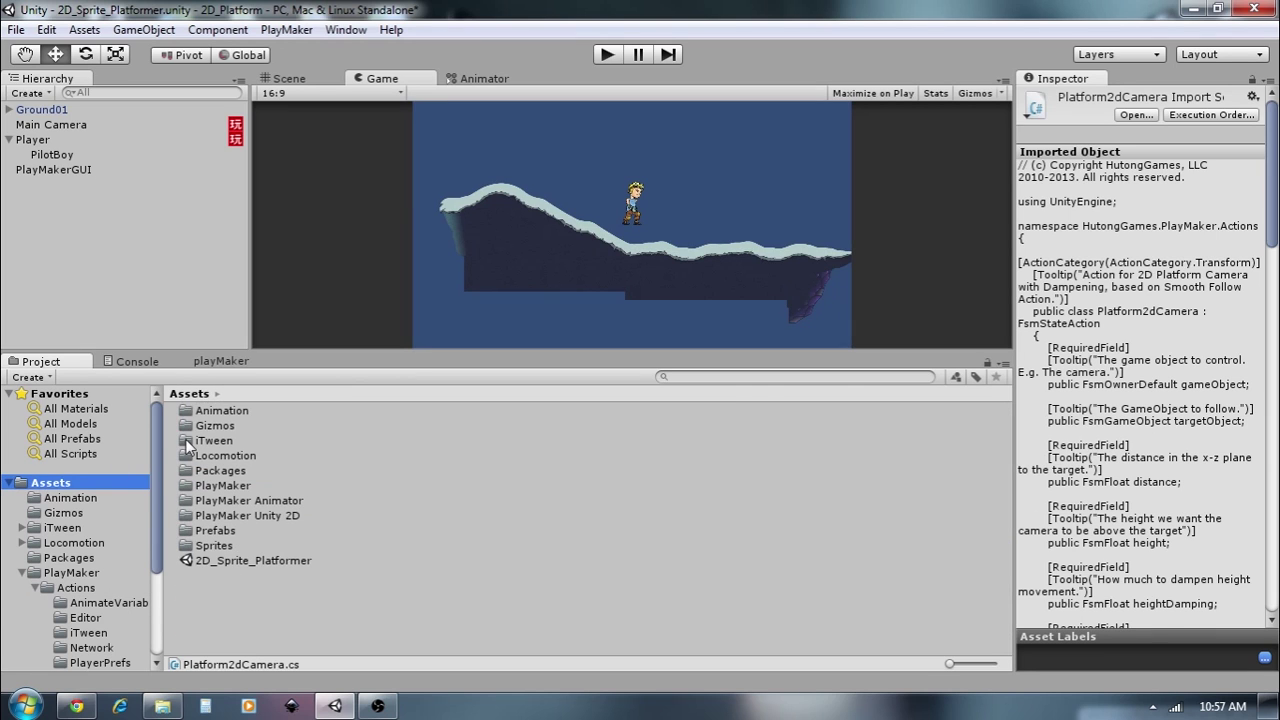
- Set the Platform 2d Camera action's Target Object to Player, Height to 2 and Side Damping to 1
{"action": "left_click", "coordinate": [220, 362]}
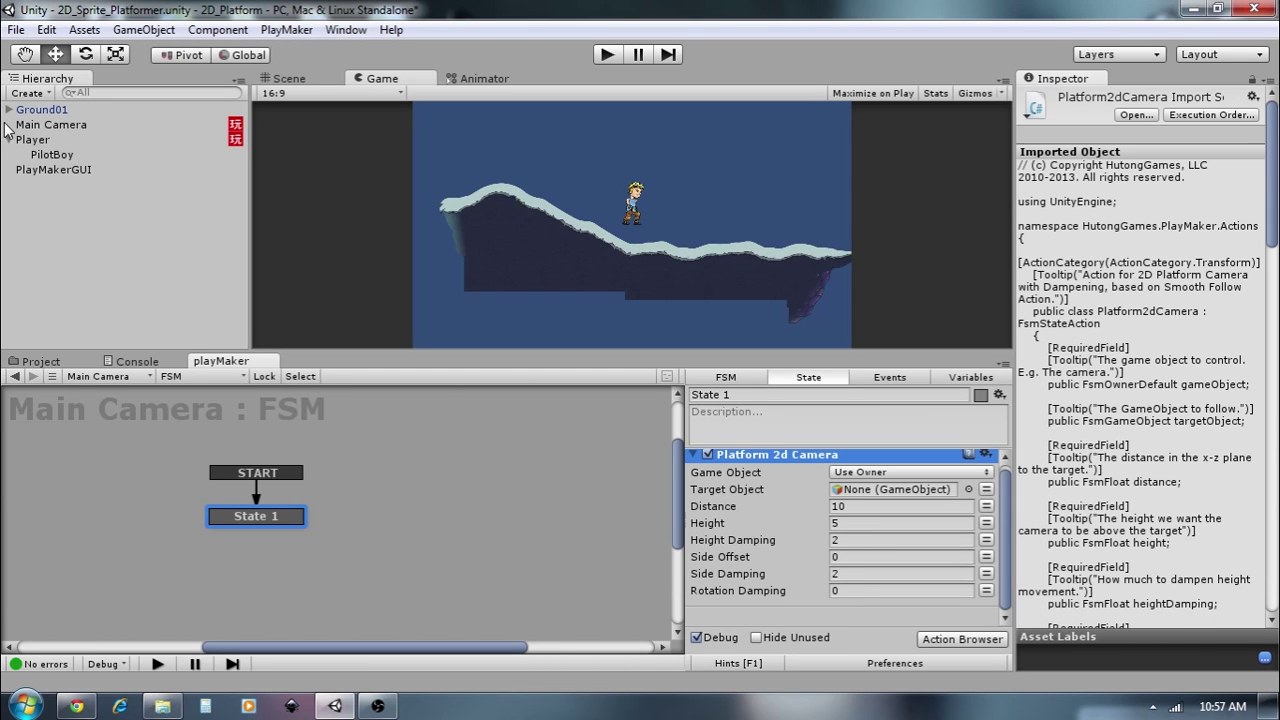
{"action": "left_click_drag", "start_coordinate": [33, 140], "coordinate": [877, 510]}
{"action": "left_click", "coordinate": [855, 529]}
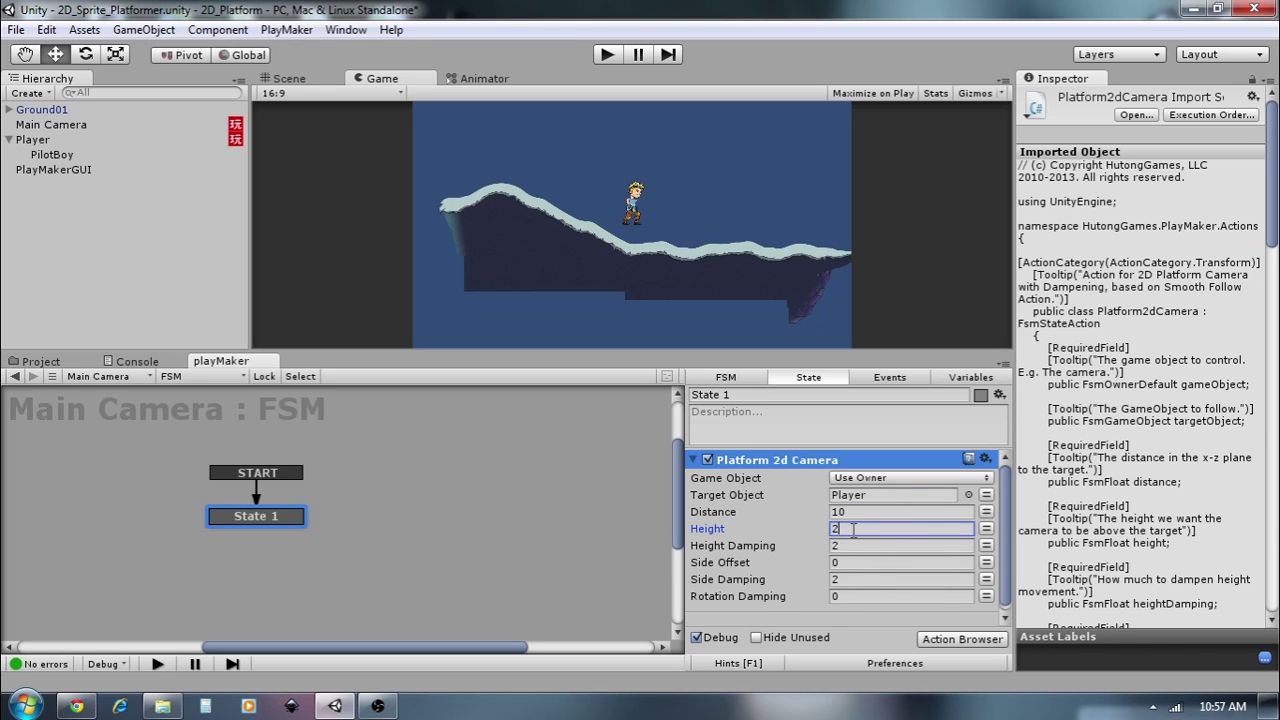
{"action": "scroll", "coordinate": [876, 577], "scroll_direction": "down", "scroll_amount": 1}
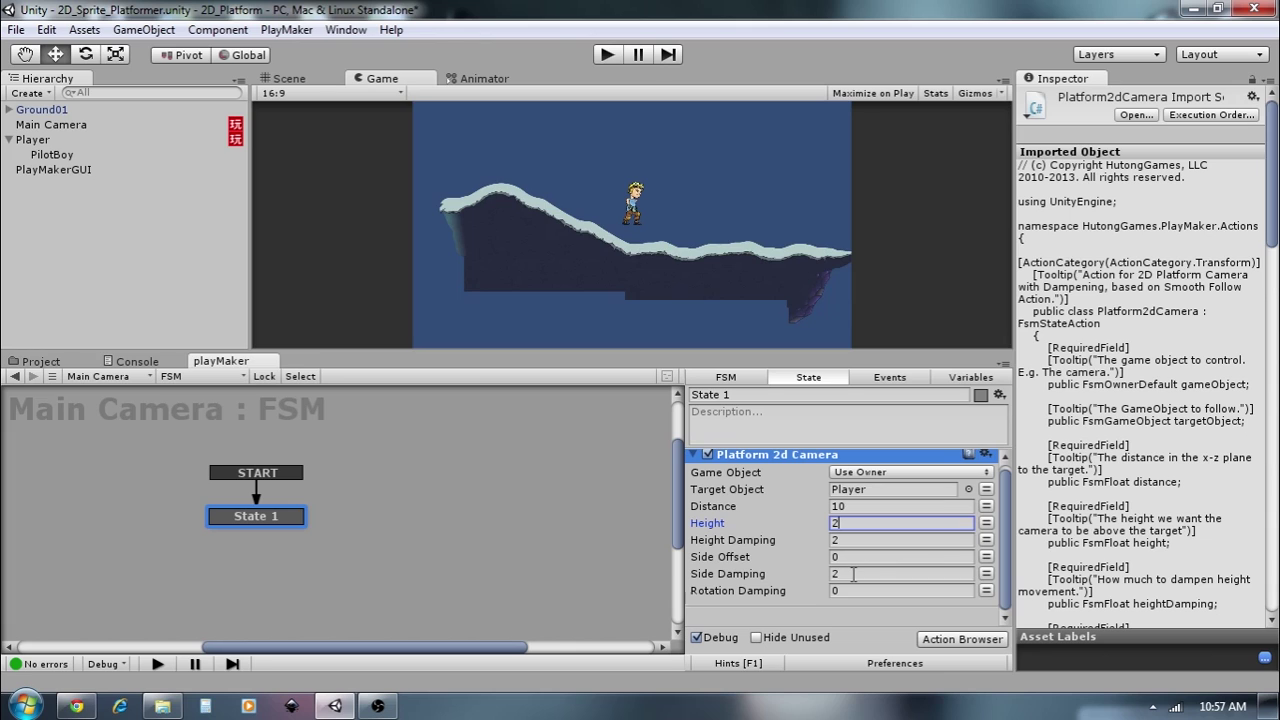
{"action": "left_click", "coordinate": [853, 575]}
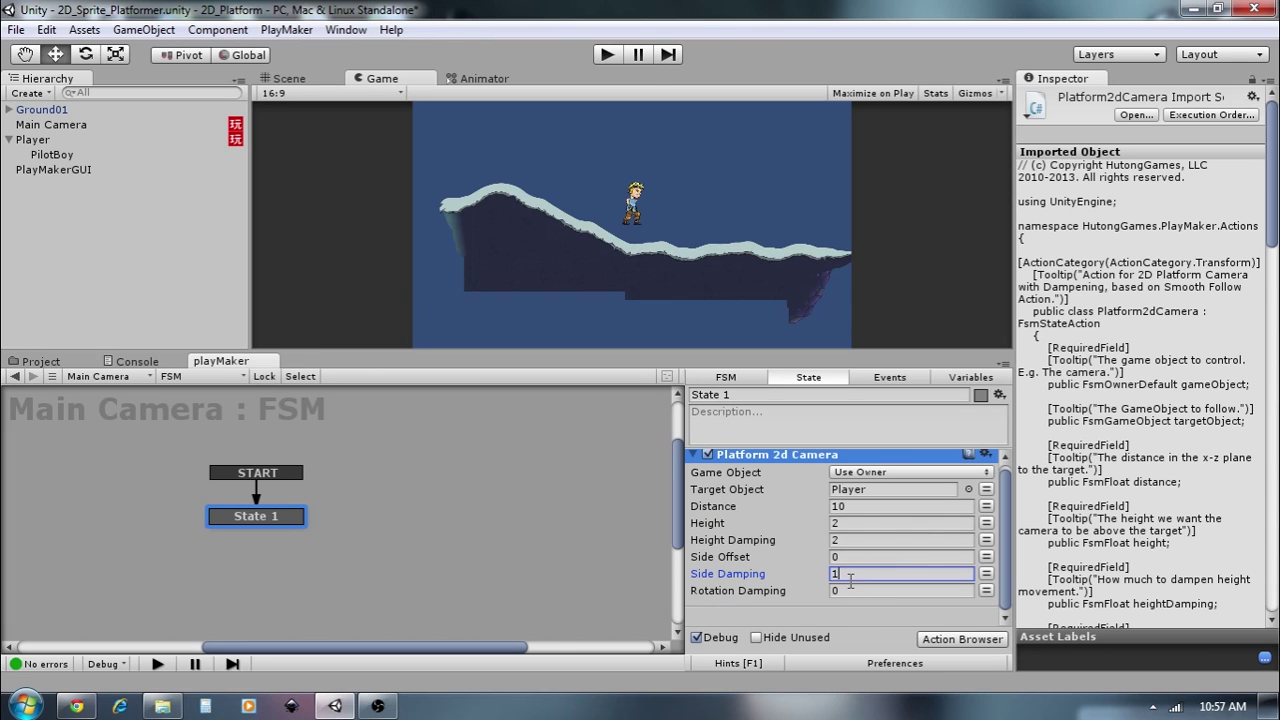
{"action": "left_click", "coordinate": [475, 600]}
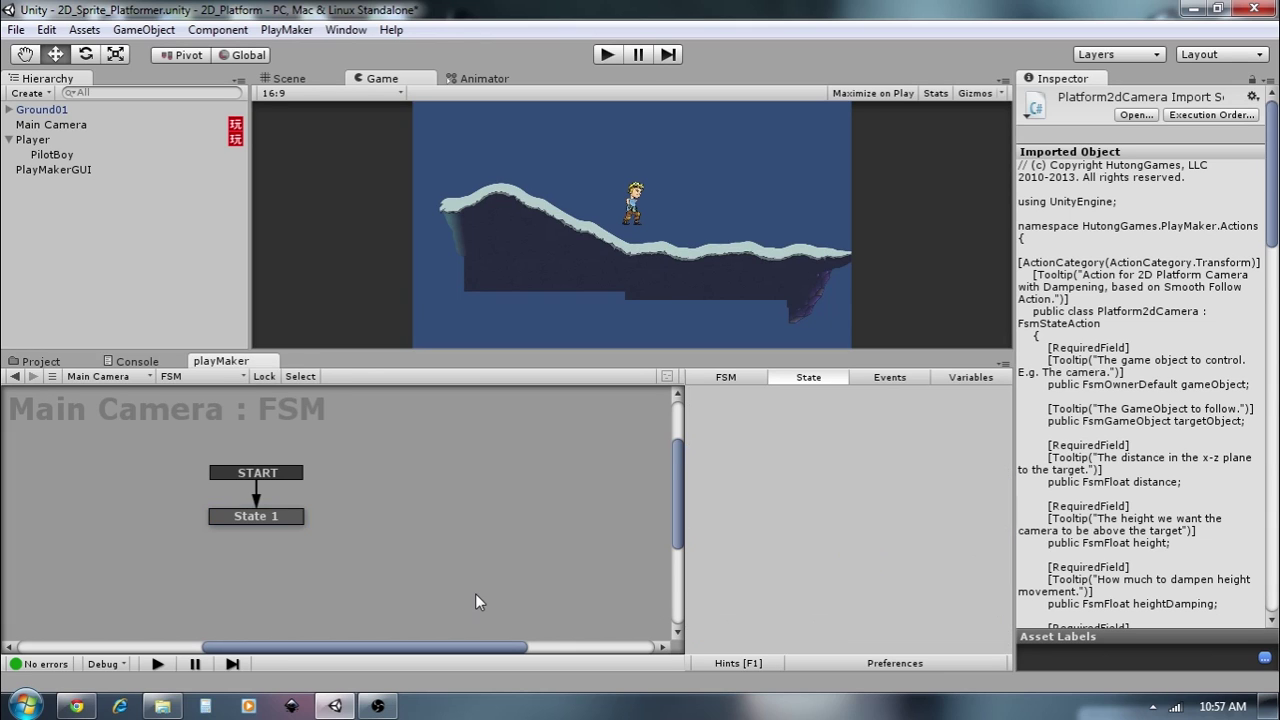
- Set the Main Camera's orthographic Size to 3.5 while viewing its frame in the Scene view
{"action": "left_click", "coordinate": [33, 141]}
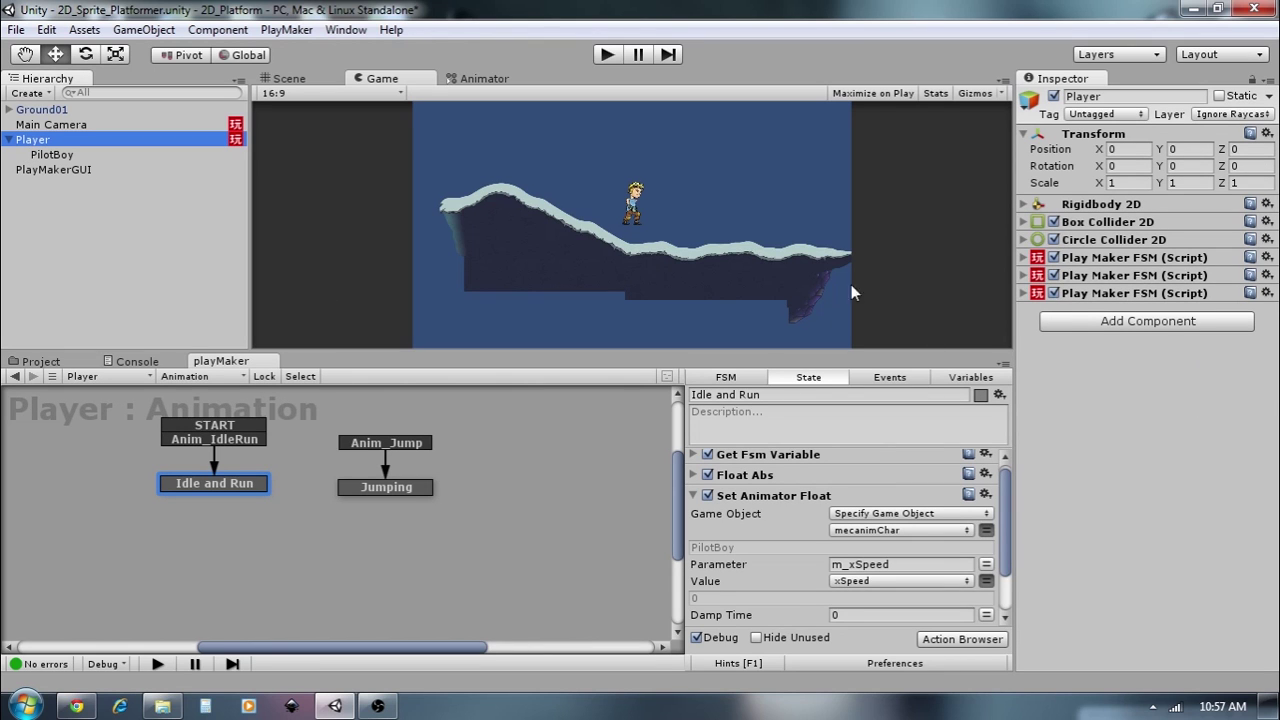
{"action": "left_click", "coordinate": [44, 124]}
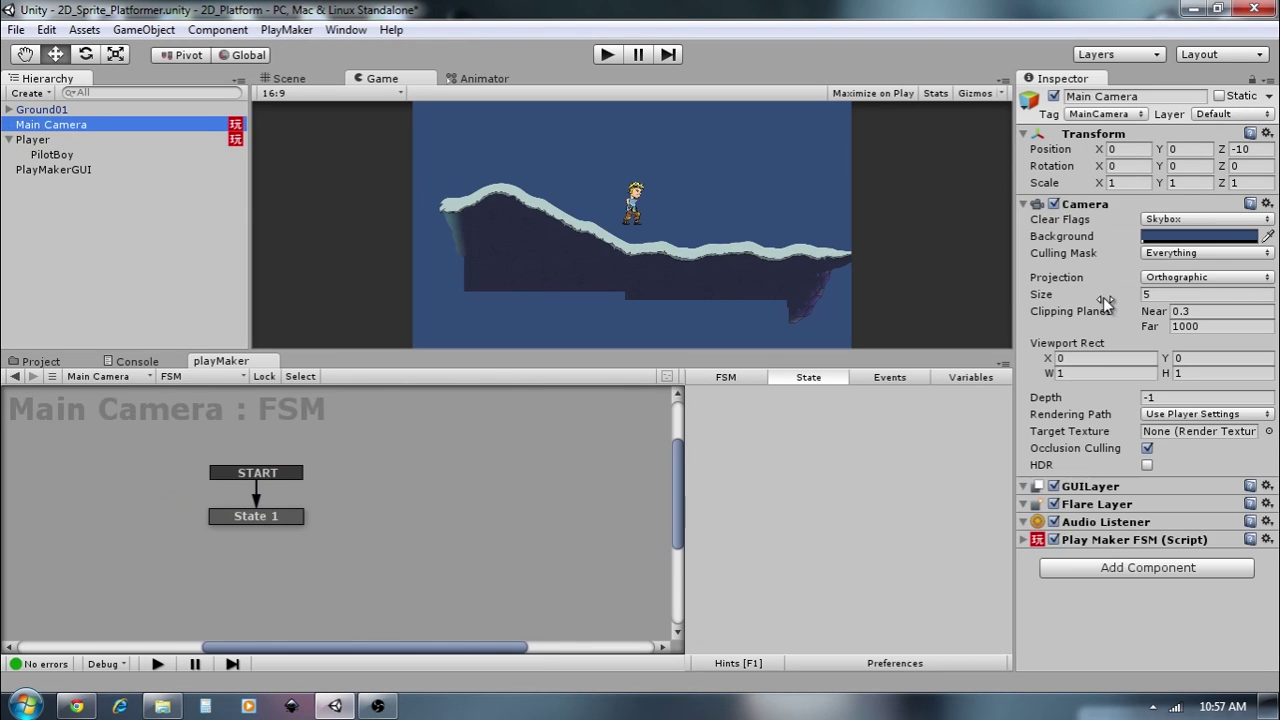
{"action": "left_click", "coordinate": [285, 78]}
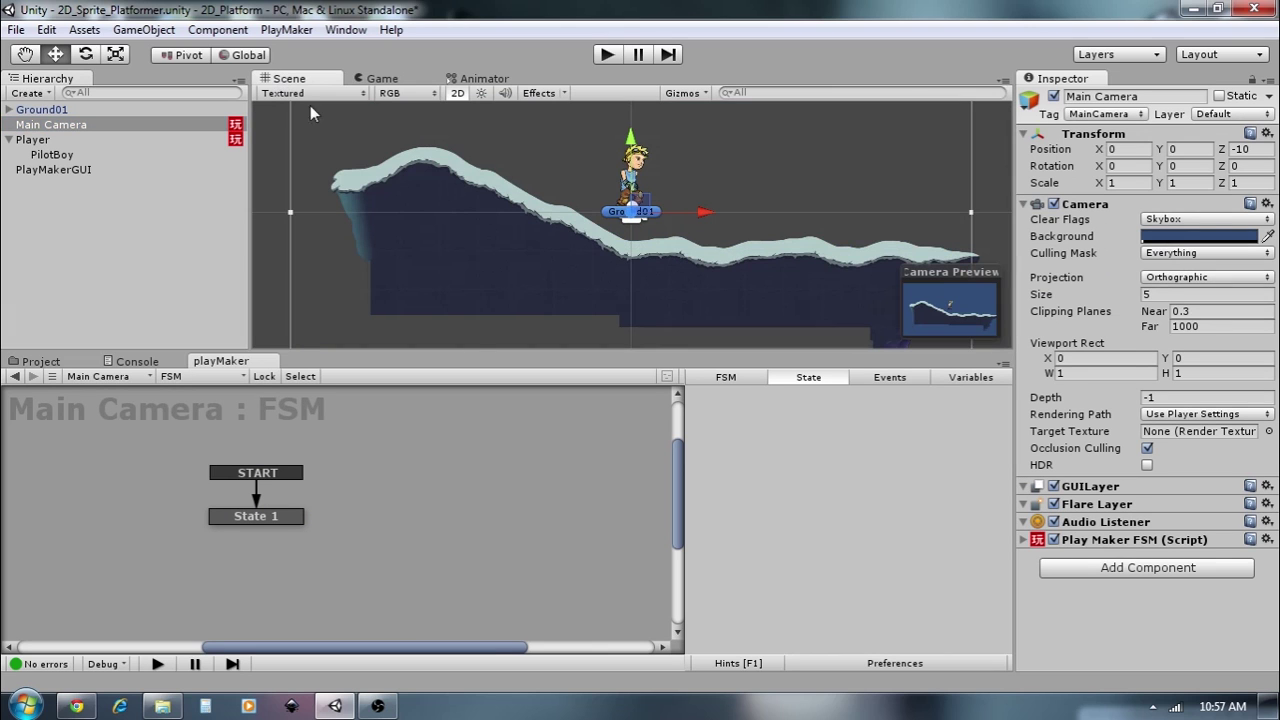
{"action": "left_click", "coordinate": [1170, 297]}
{"action": "type", "text": "3.5"}
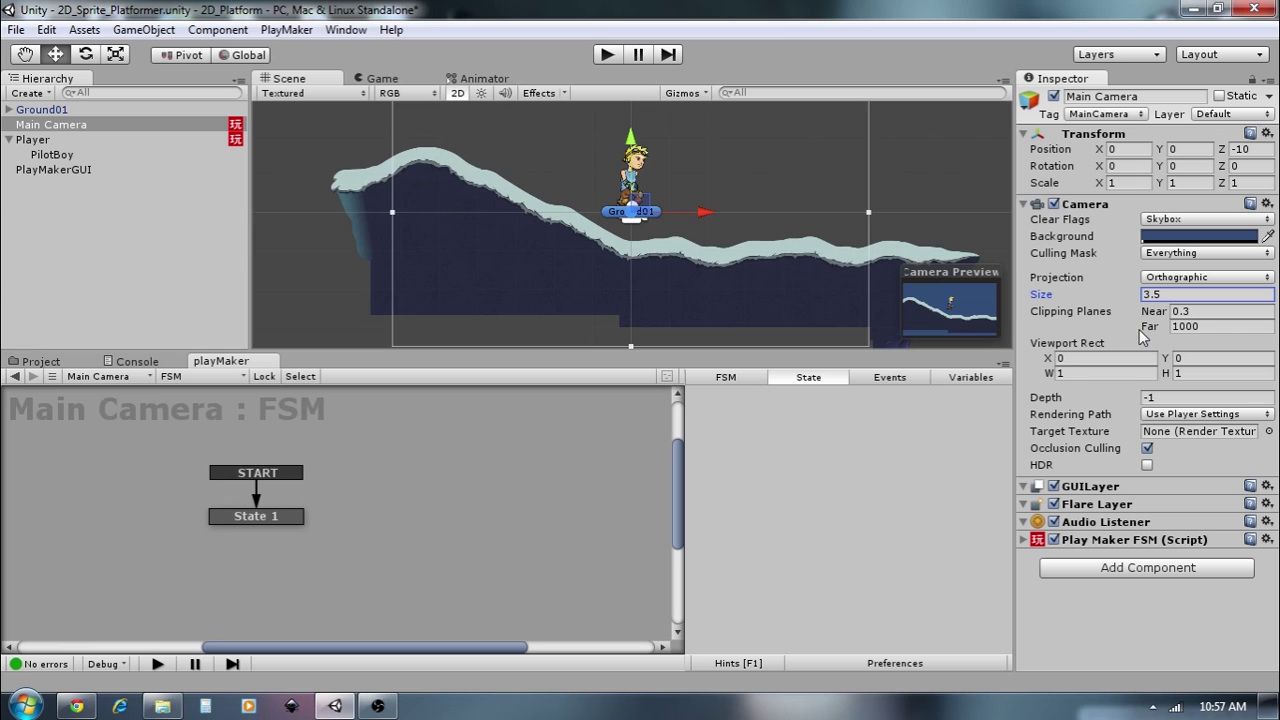
- Play the game, run and jump in both directions to check how the camera follows the player, and stop playing
{"action": "left_click", "coordinate": [607, 54]}
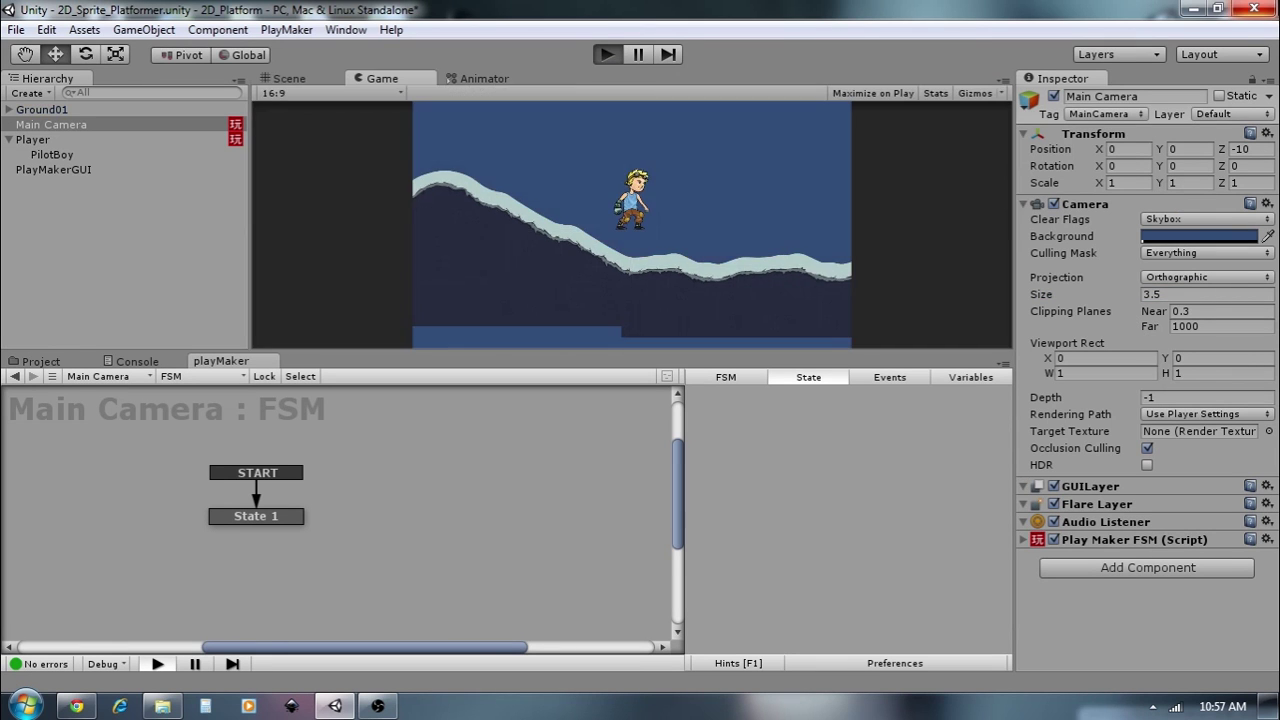
{"action": "key", "text": "Right"}
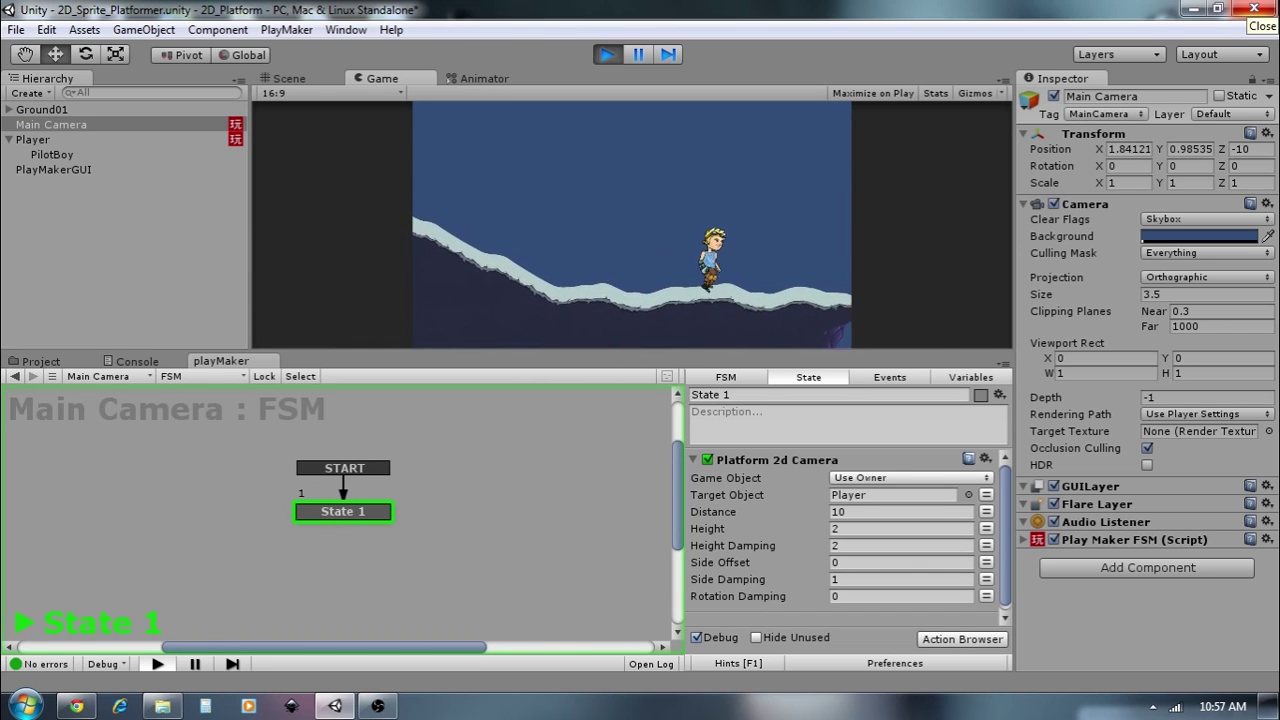
{"action": "key", "text": "Left"}
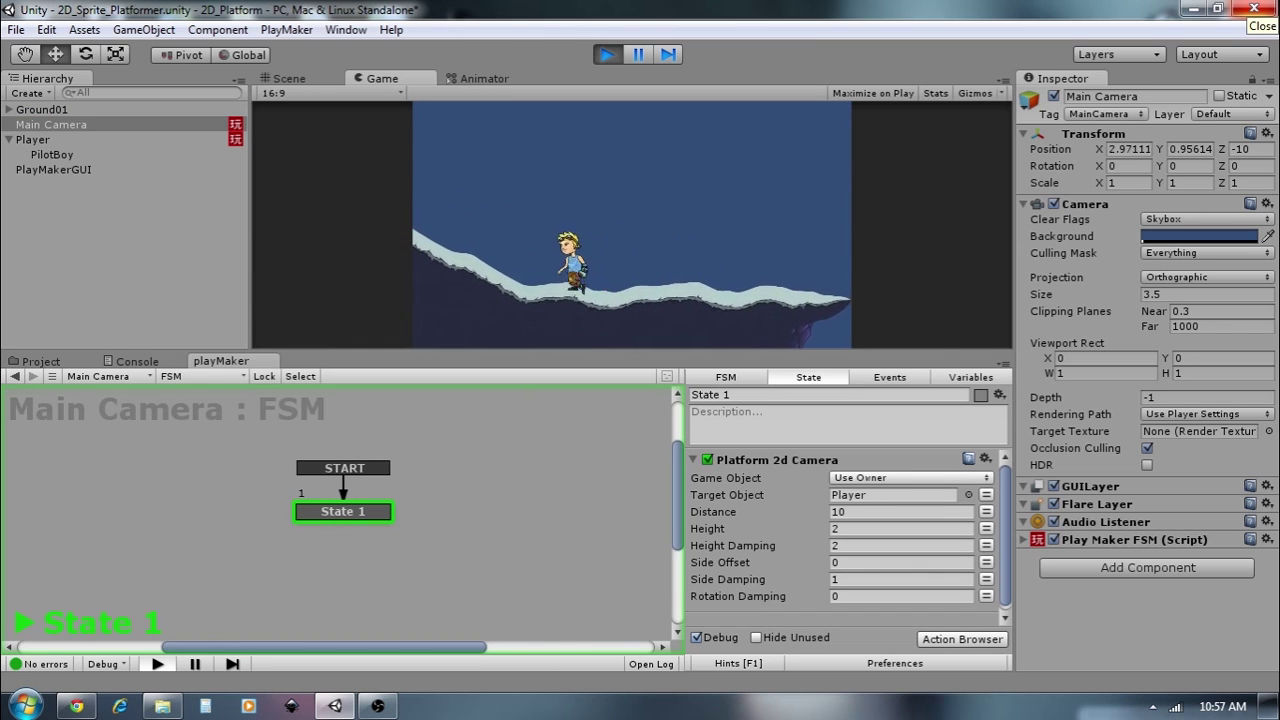
{"action": "key", "text": "Right"}
{"action": "key", "text": "space"}
{"action": "key", "text": "Right"}
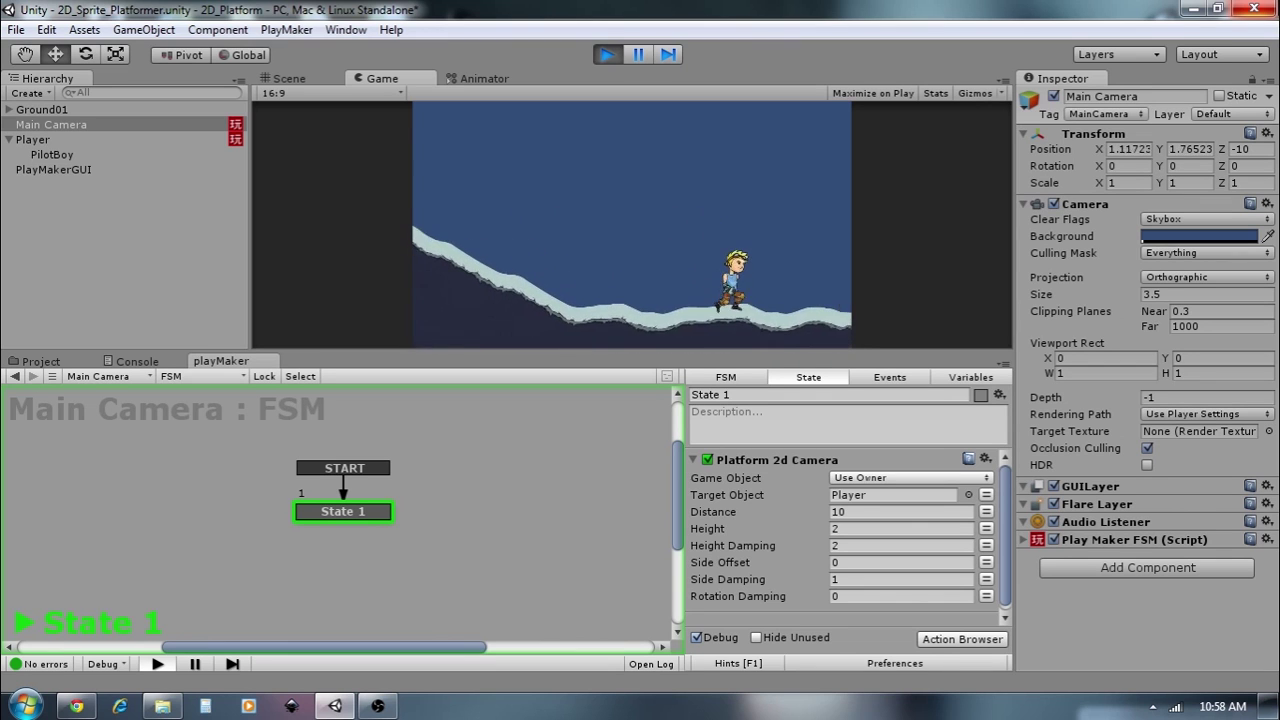
{"action": "key", "text": "Left"}
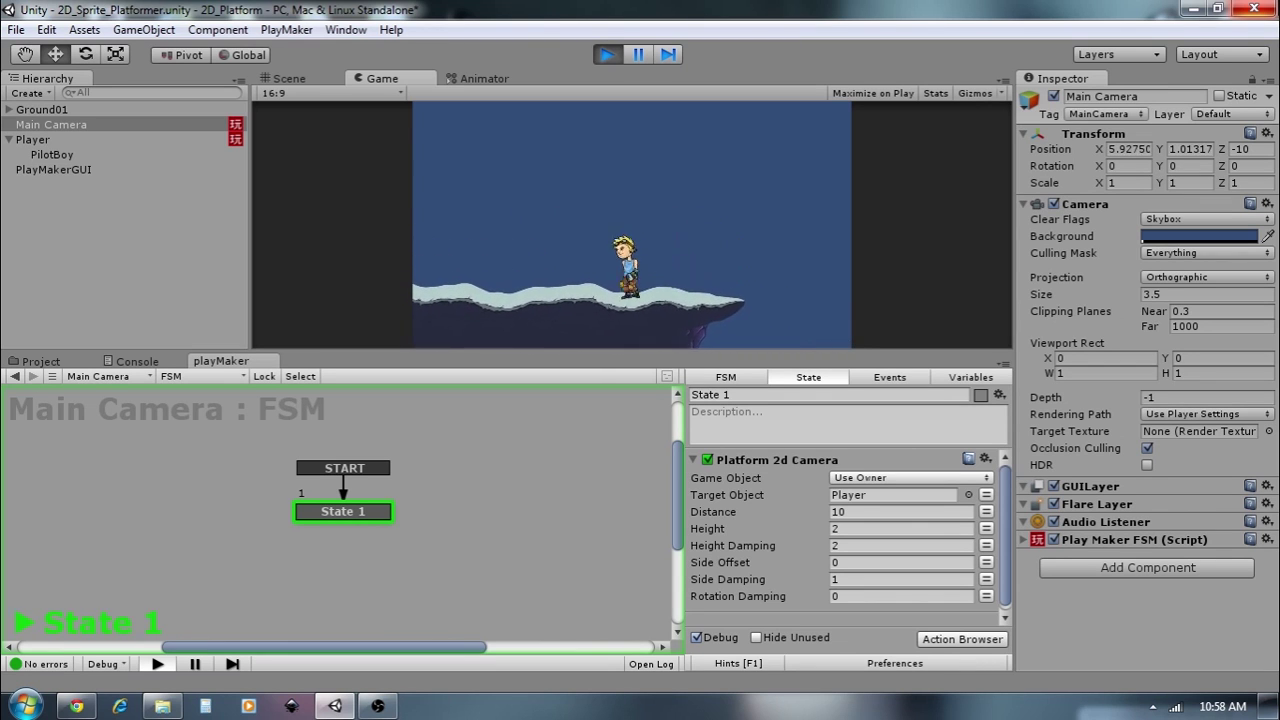
{"action": "key", "text": "space"}
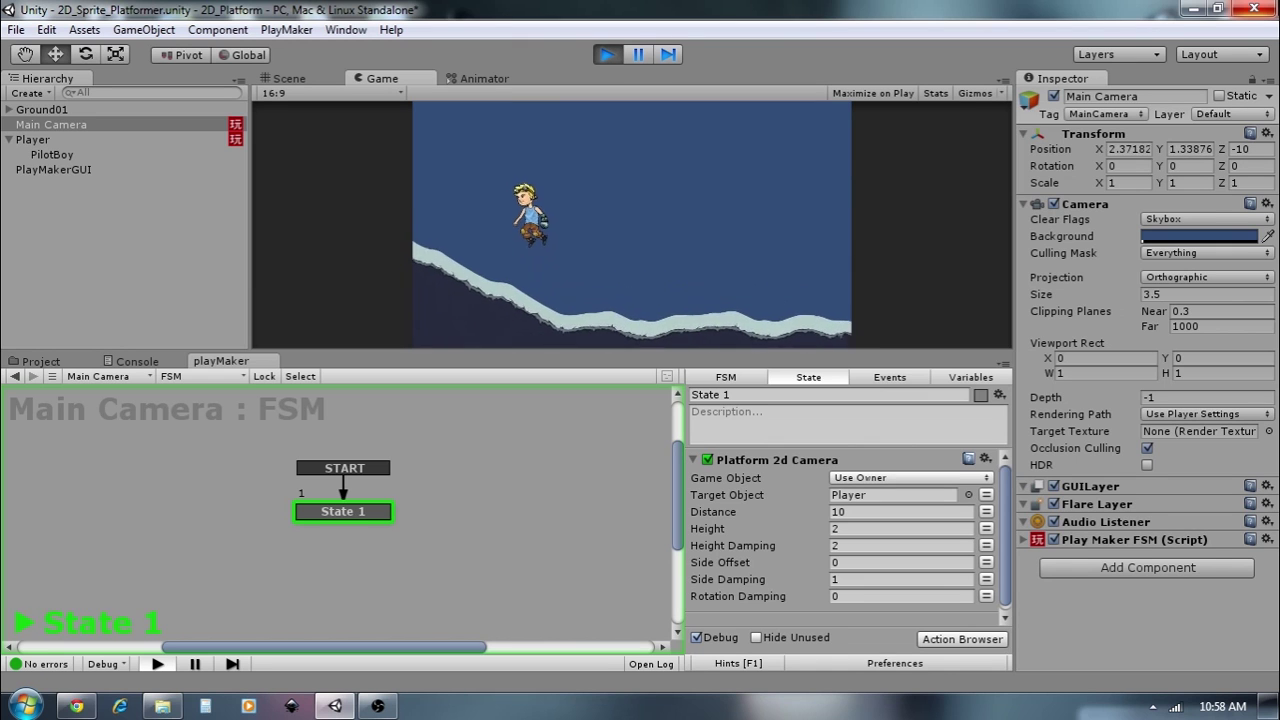
{"action": "key", "text": "Right"}
{"action": "key", "text": "Right"}
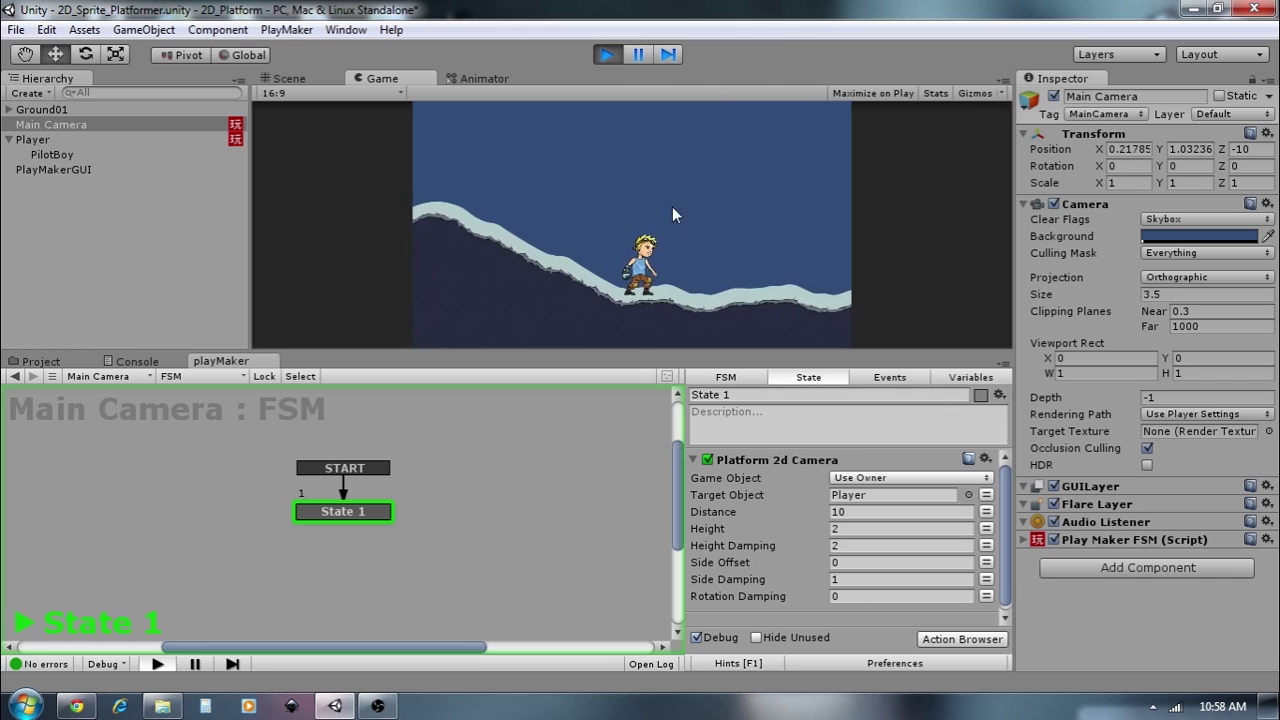
{"action": "key", "text": "Left"}
{"action": "key", "text": "Right"}
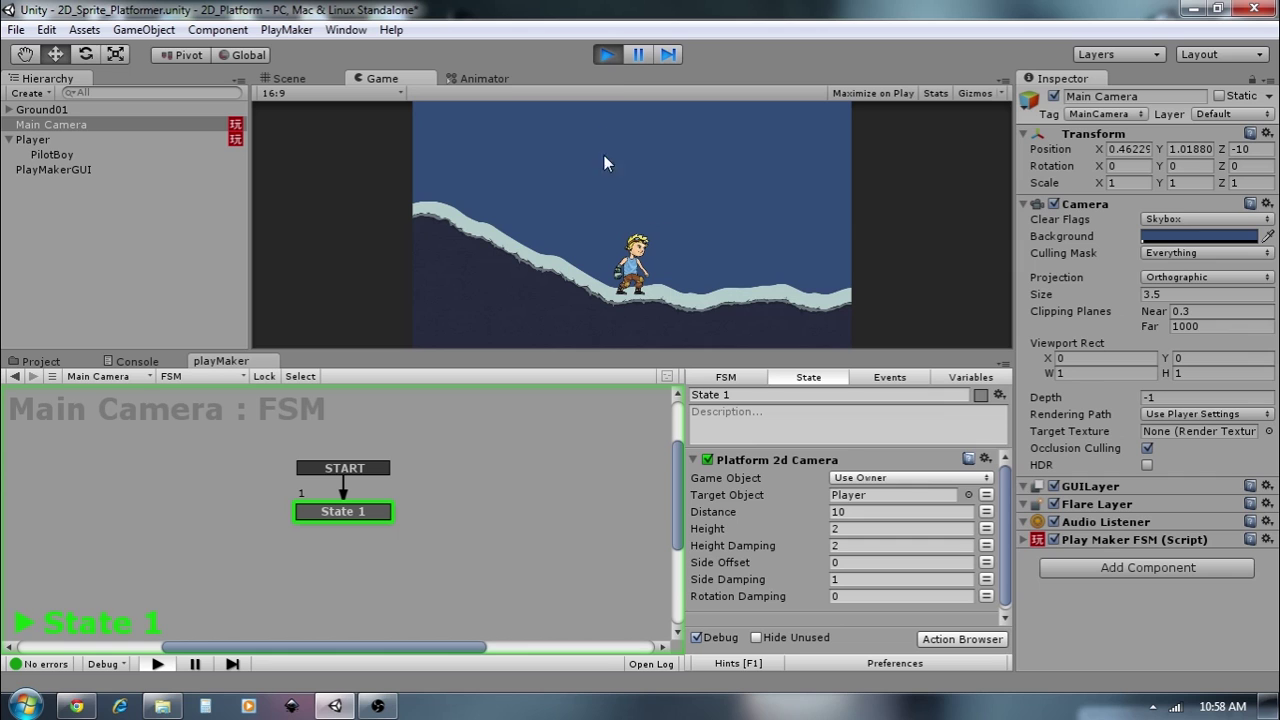
{"action": "left_click", "coordinate": [605, 54]}
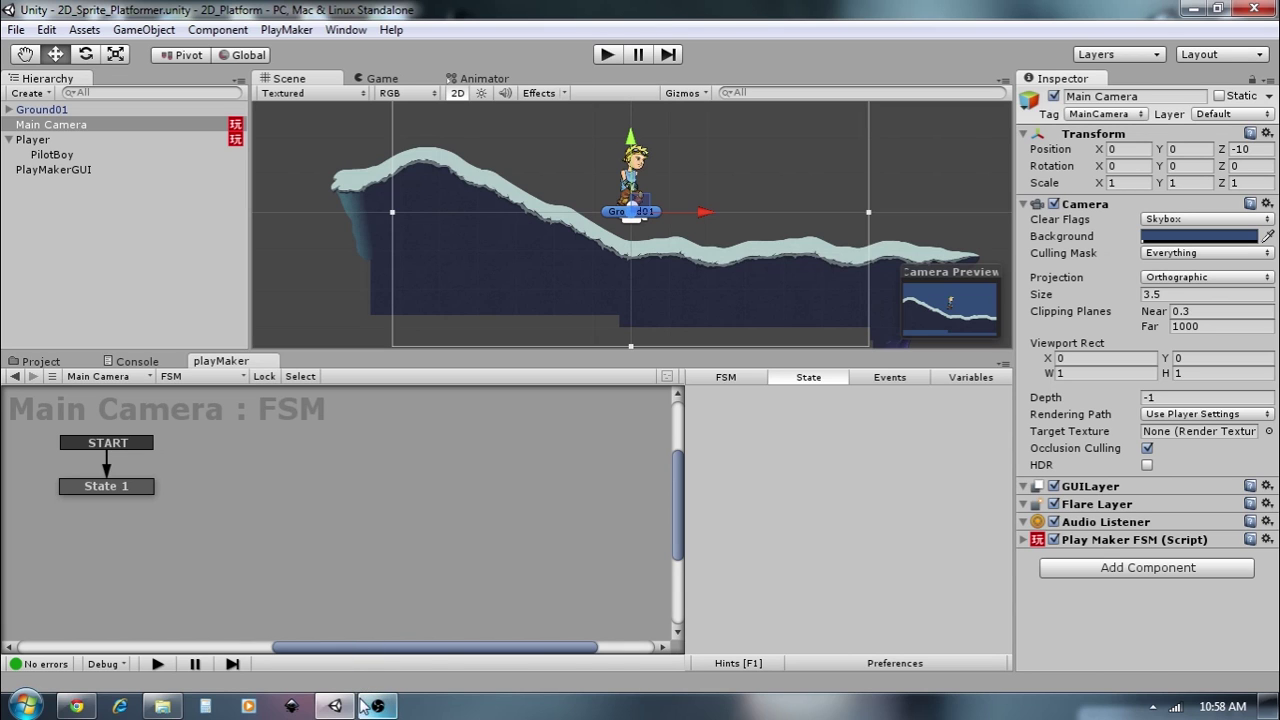
{"action": "mouse_move", "coordinate": [345, 705]}
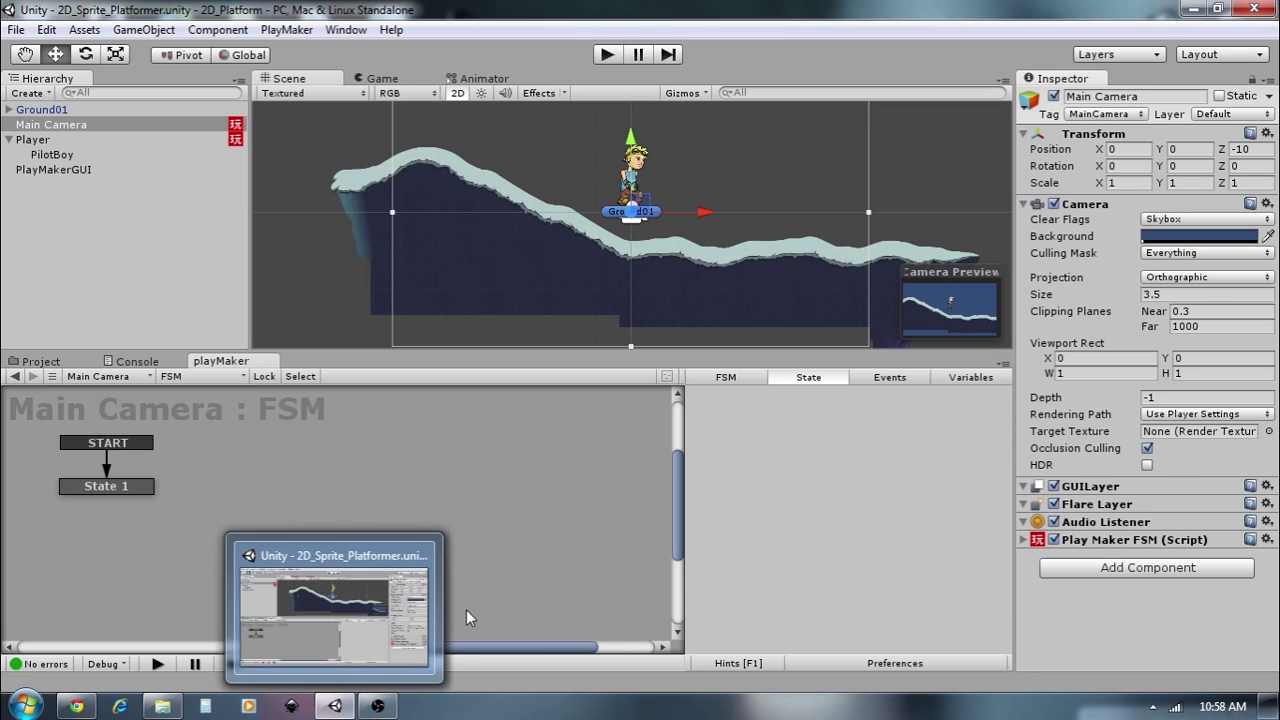